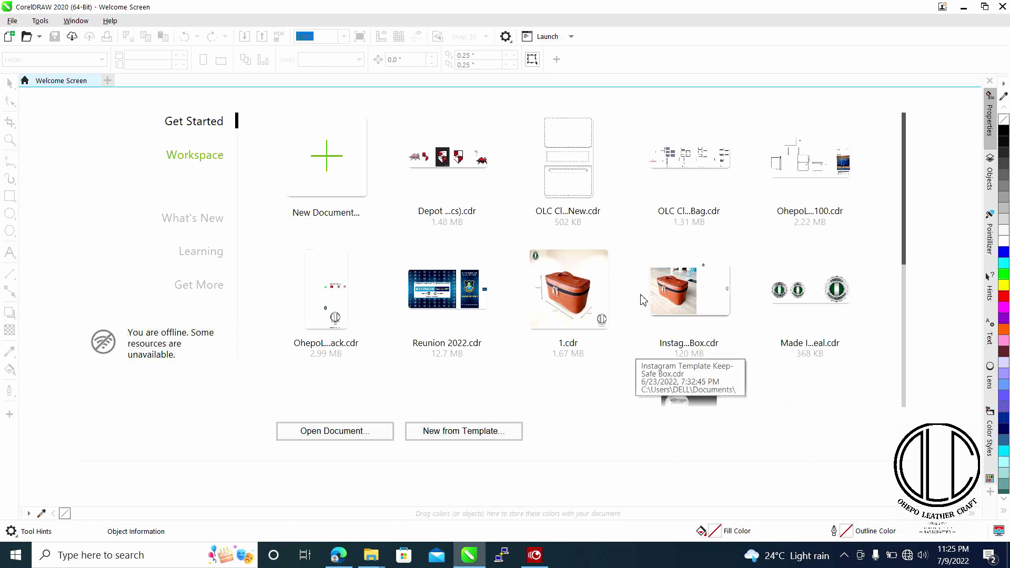
Create a new A4 portrait document in RGB at 300 dpi, named Passport Wallet.
{"action": "left_click", "coordinate": [326, 156]}
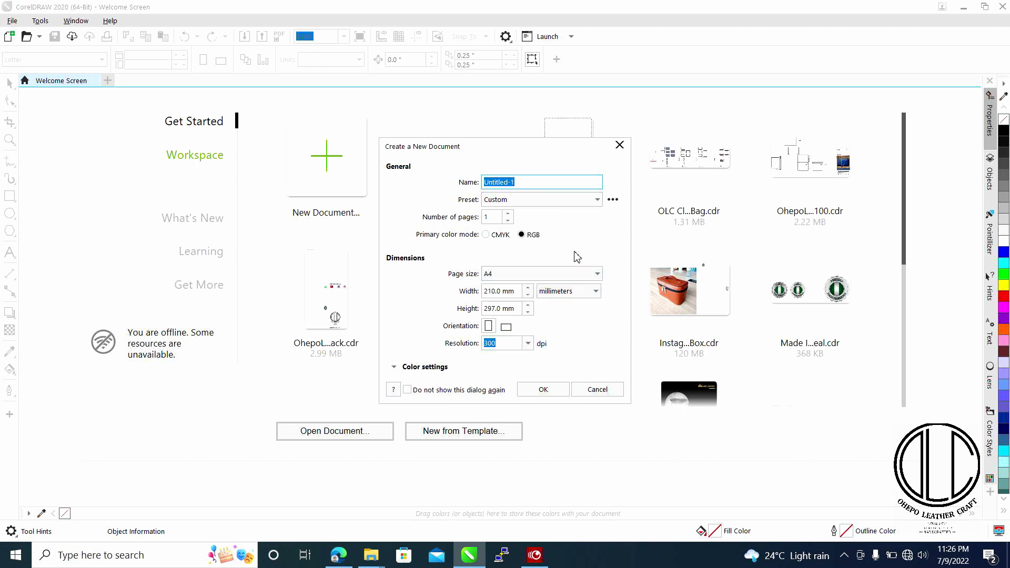
{"action": "left_click", "coordinate": [552, 184]}
{"action": "key", "text": "BackSpace"}
{"action": "key", "text": "BackSpace"}
{"action": "key", "text": "BackSpace"}
{"action": "key", "text": "BackSpace"}
{"action": "key", "text": "BackSpace"}
{"action": "key", "text": "BackSpace"}
{"action": "key", "text": "BackSpace"}
{"action": "key", "text": "BackSpace"}
{"action": "key", "text": "BackSpace"}
{"action": "key", "text": "BackSpace"}
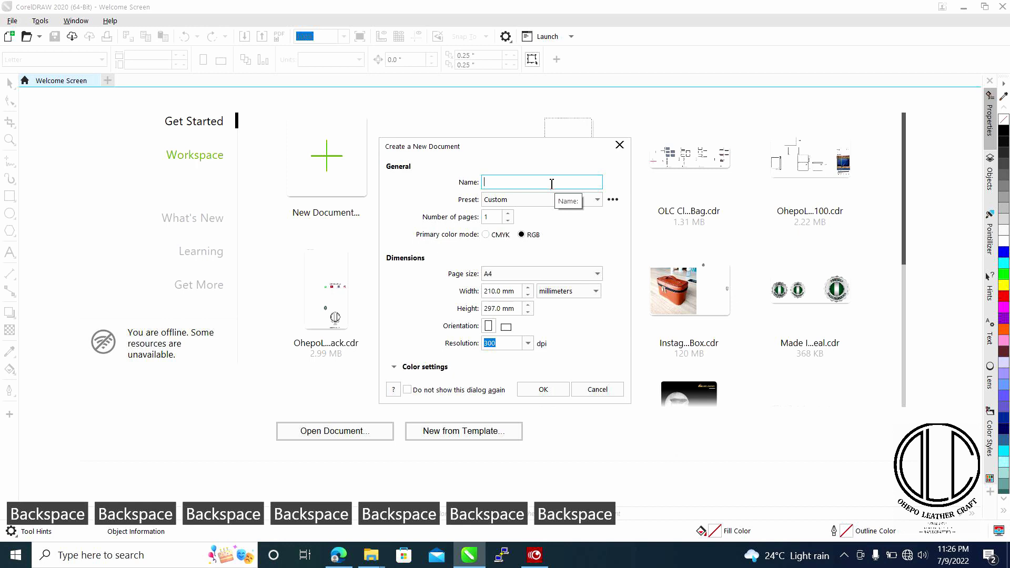
{"action": "type", "text": "Pass"}
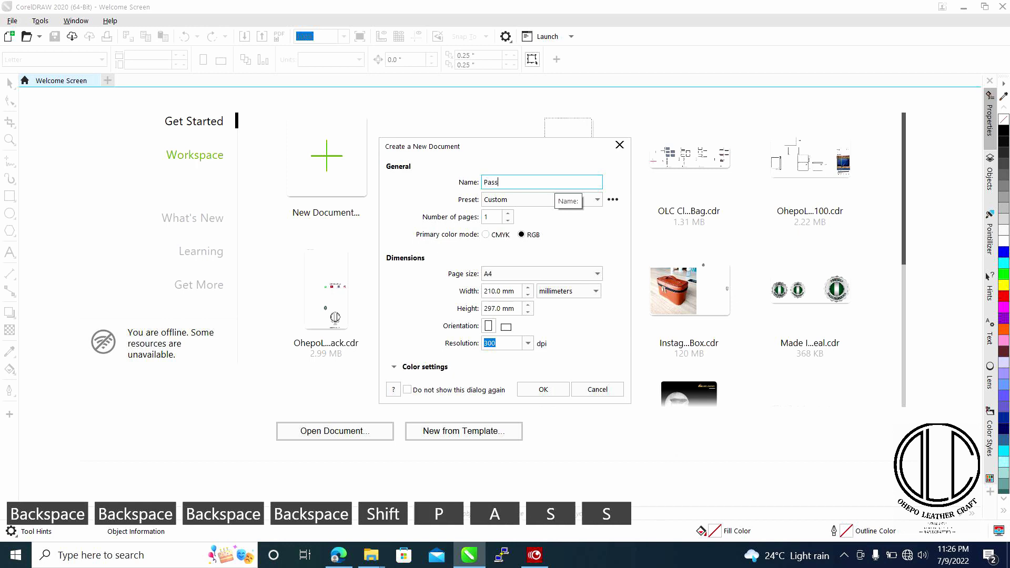
{"action": "type", "text": "port "}
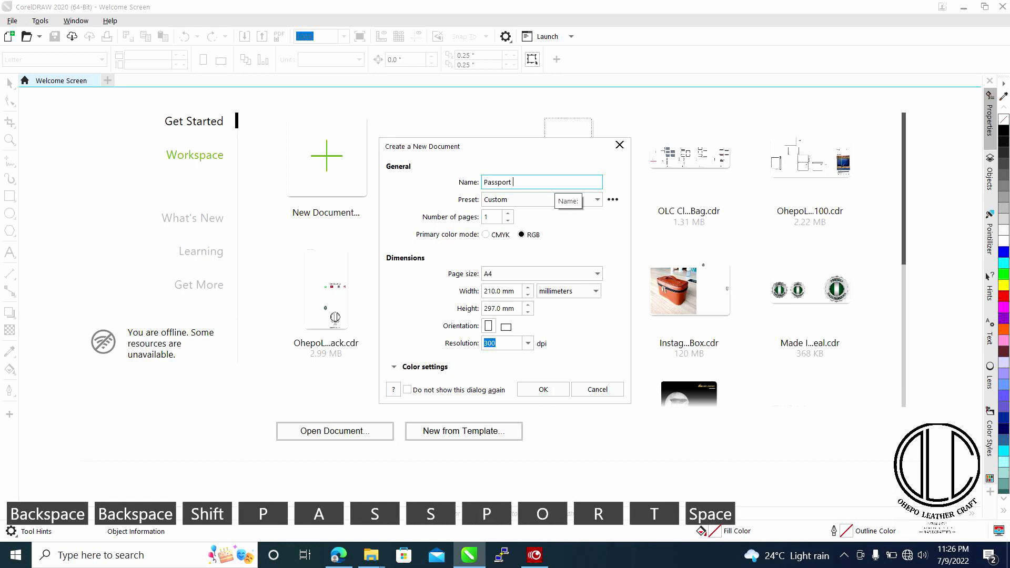
{"action": "type", "text": "Wallet"}
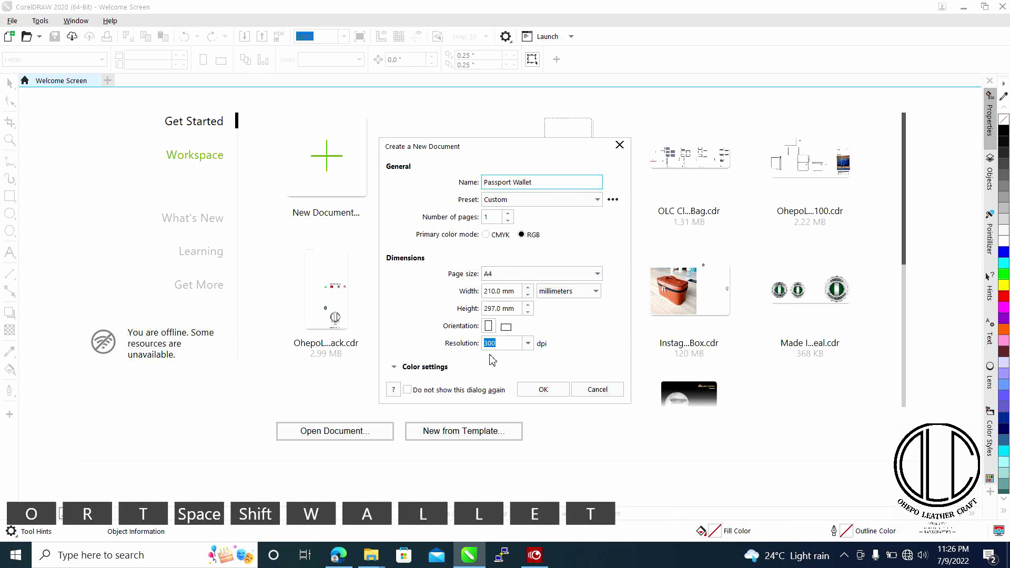
{"action": "left_click", "coordinate": [542, 392]}
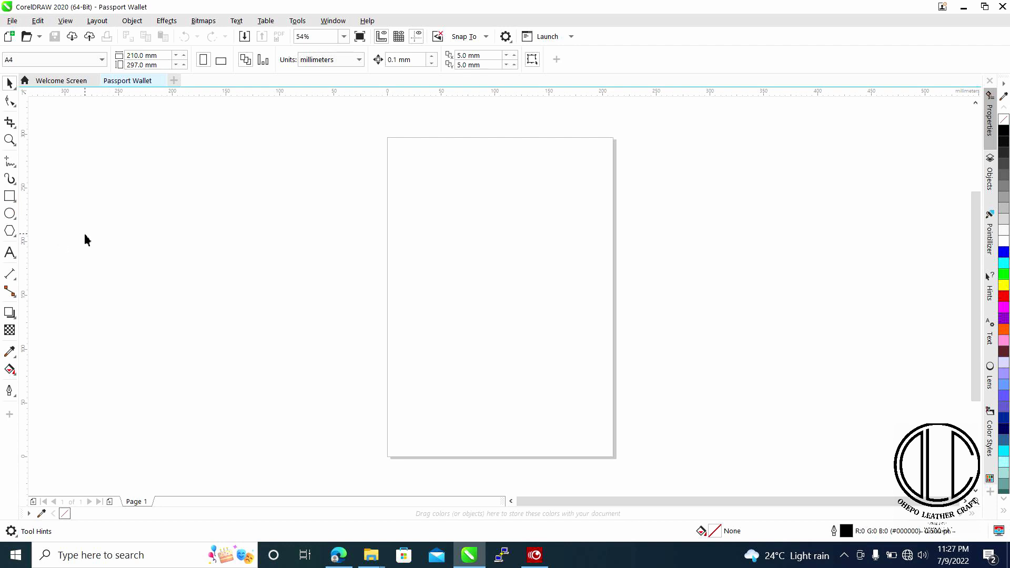
Draw a rectangle about 111 mm wide and 129 mm high on the page and move it near the page's centre.
{"action": "left_click", "coordinate": [11, 197]}
{"action": "left_click_drag", "start_coordinate": [421, 214], "coordinate": [541, 351]}
{"action": "key", "text": "Escape"}
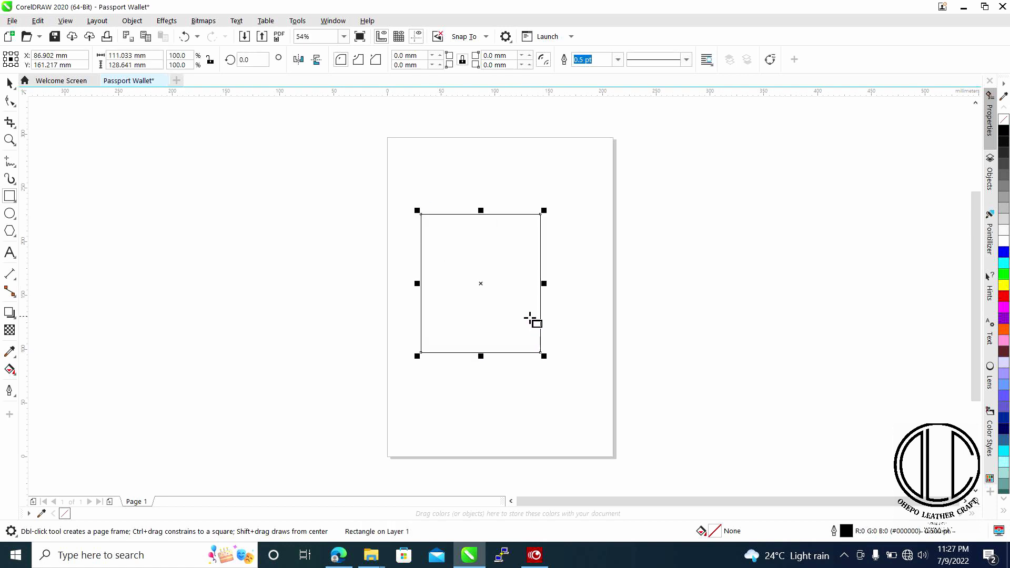
{"action": "left_click_drag", "start_coordinate": [489, 289], "coordinate": [503, 282]}
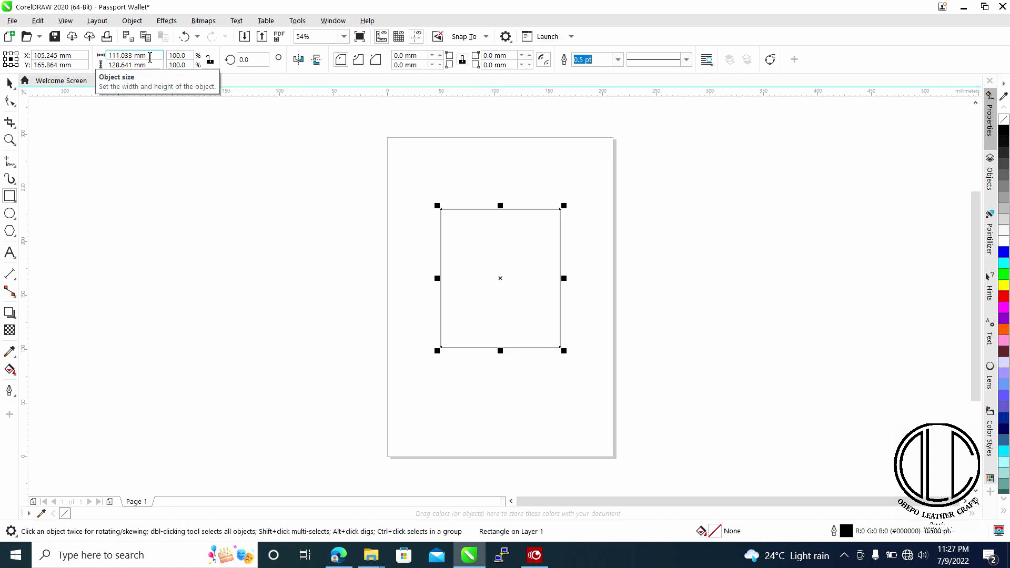
Set the rectangle's size to 15.3 cm wide by 19.5 cm high and centre it on the page.
{"action": "left_click_drag", "start_coordinate": [150, 57], "coordinate": [98, 62]}
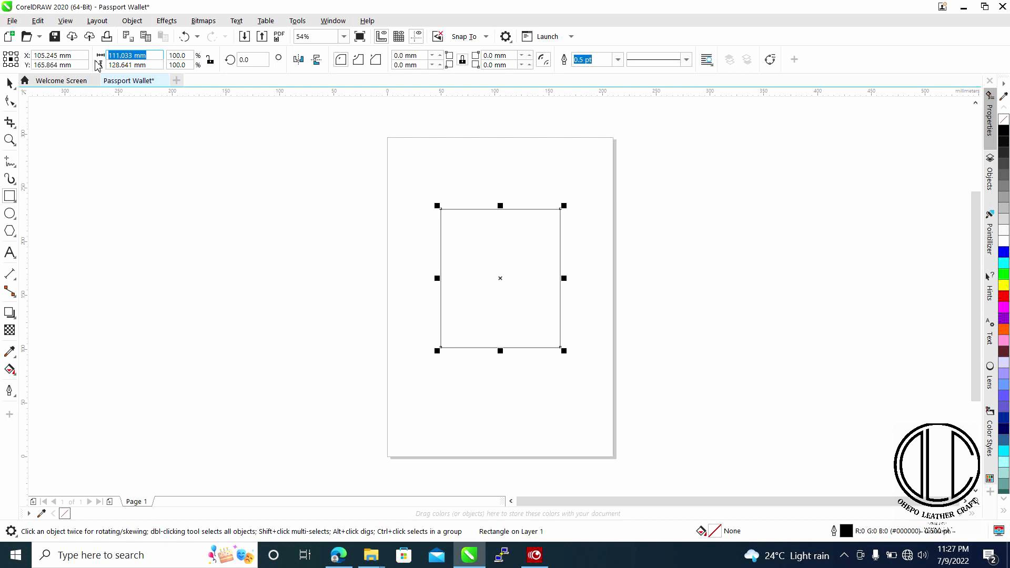
{"action": "type", "text": "15.c"}
{"action": "key", "text": "BackSpace"}
{"action": "type", "text": "3"}
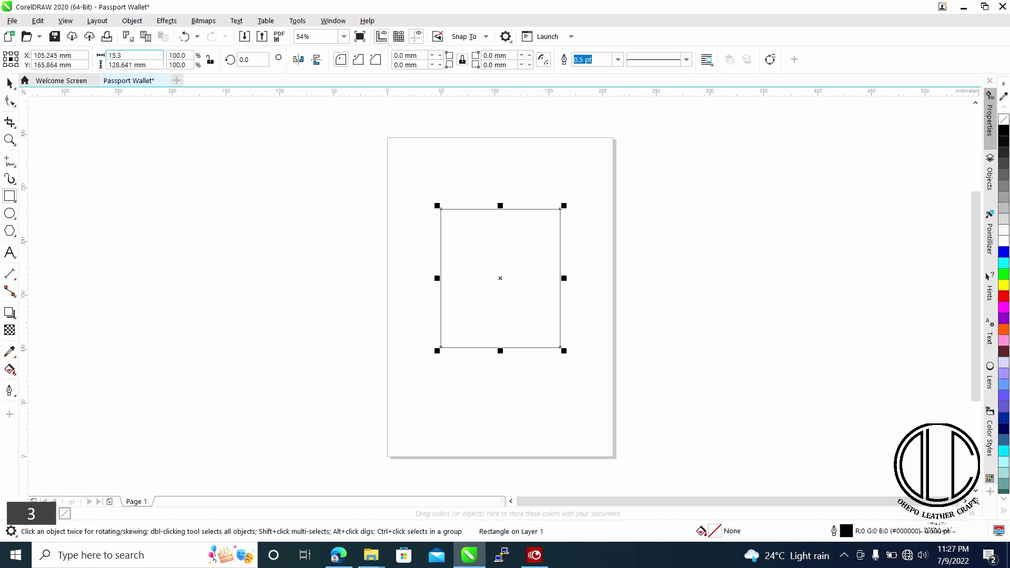
{"action": "type", "text": "cm"}
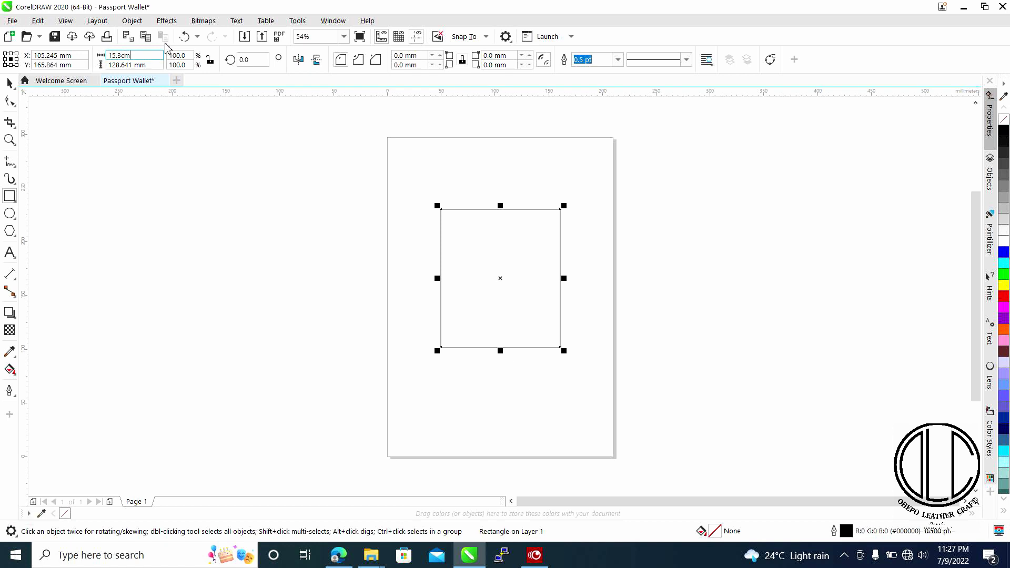
{"action": "left_click", "coordinate": [157, 65]}
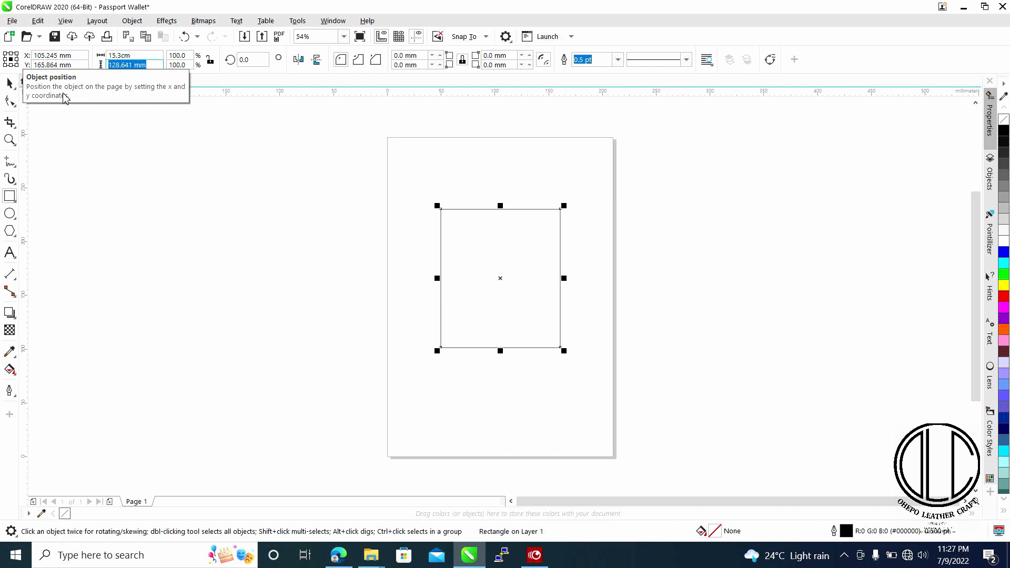
{"action": "type", "text": "19"}
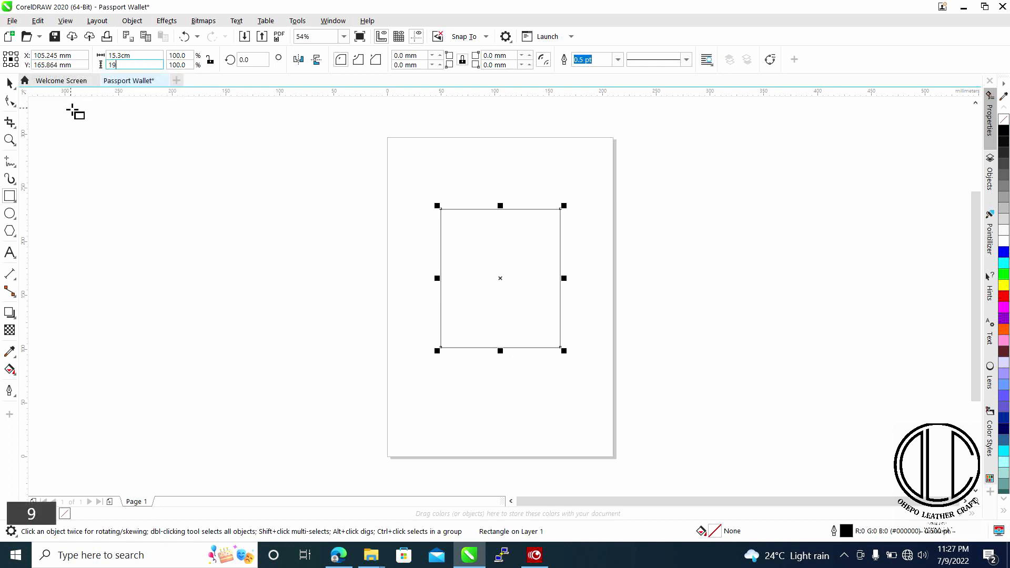
{"action": "type", "text": "."}
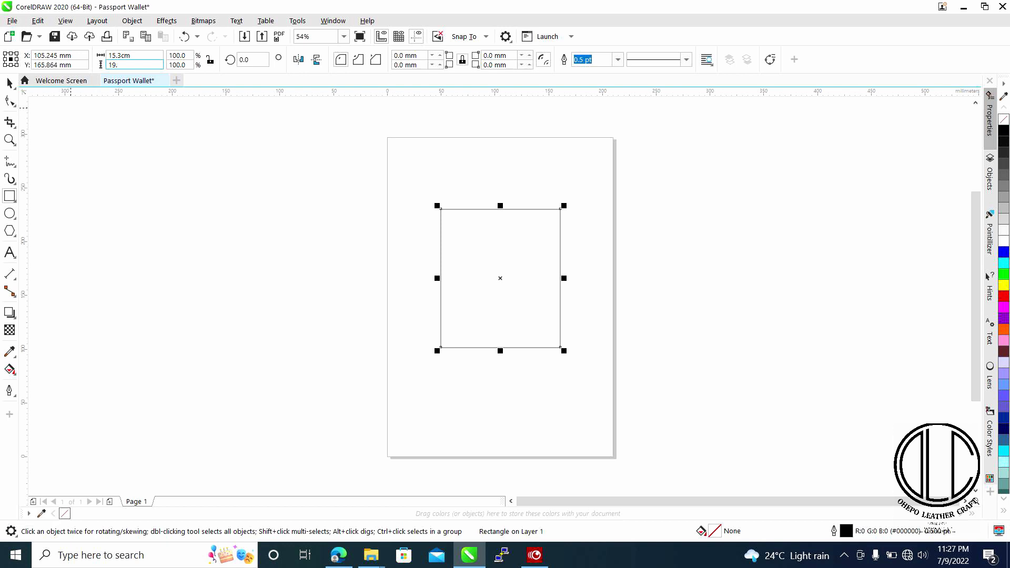
{"action": "type", "text": "5cm"}
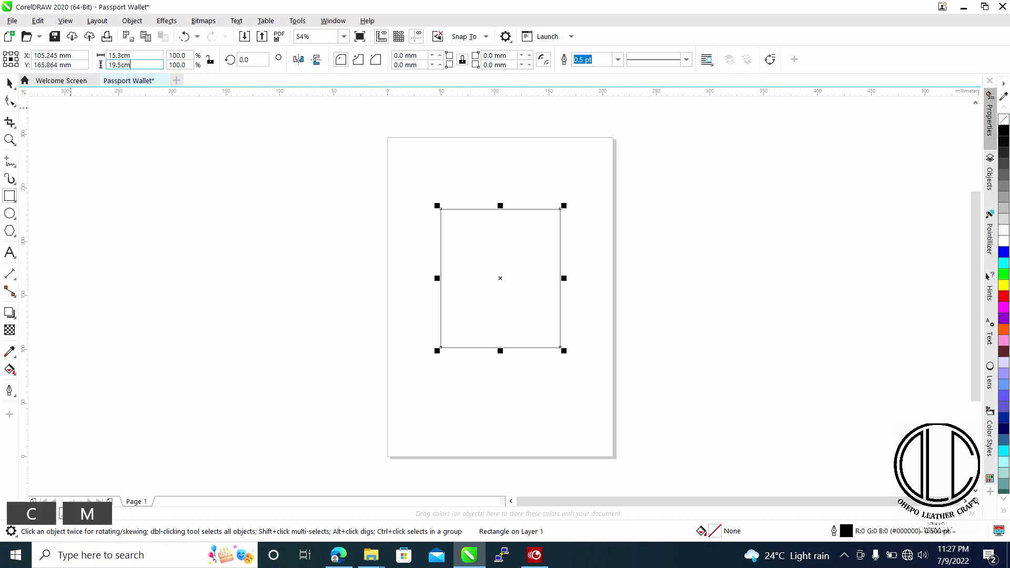
{"action": "key", "text": "Return"}
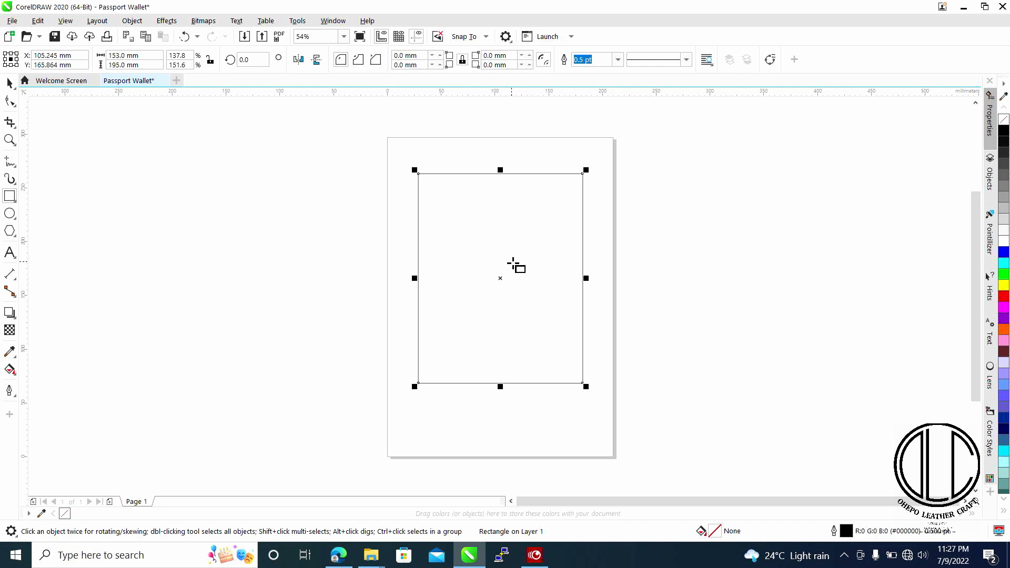
{"action": "key", "text": "p"}
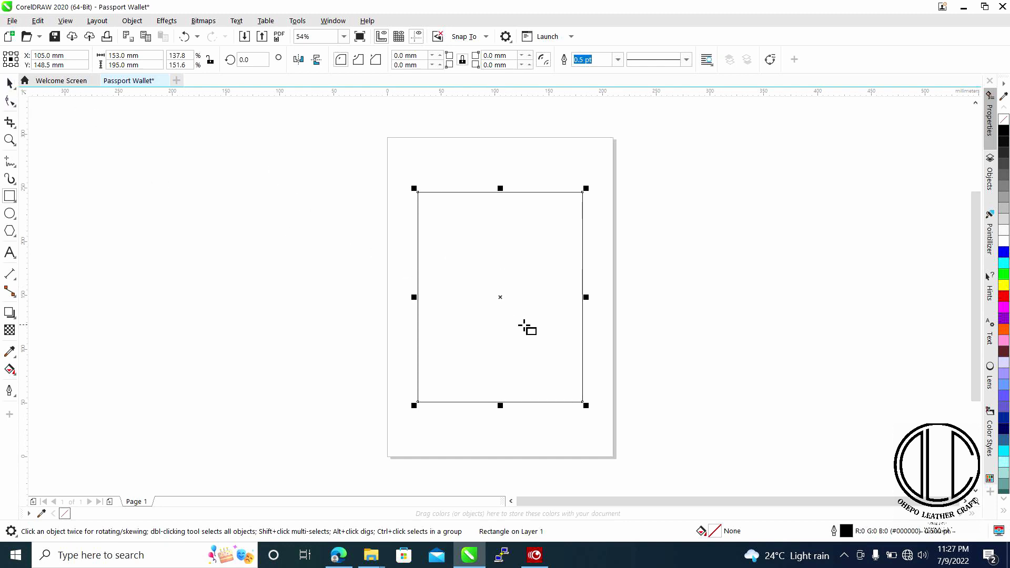
{"action": "left_click", "coordinate": [10, 101]}
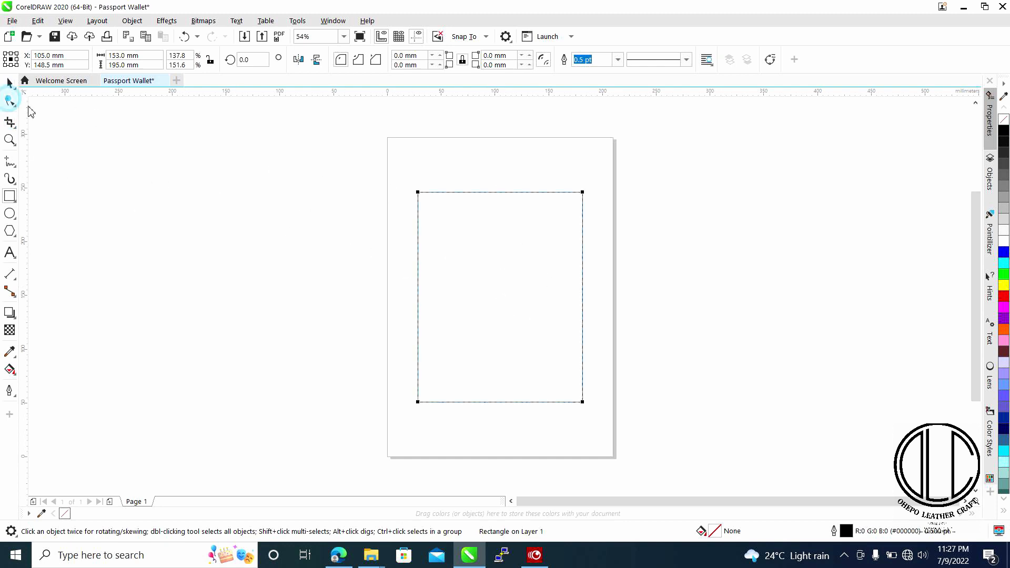
{"action": "scroll", "coordinate": [603, 194], "scroll_direction": "up", "scroll_amount": 5}
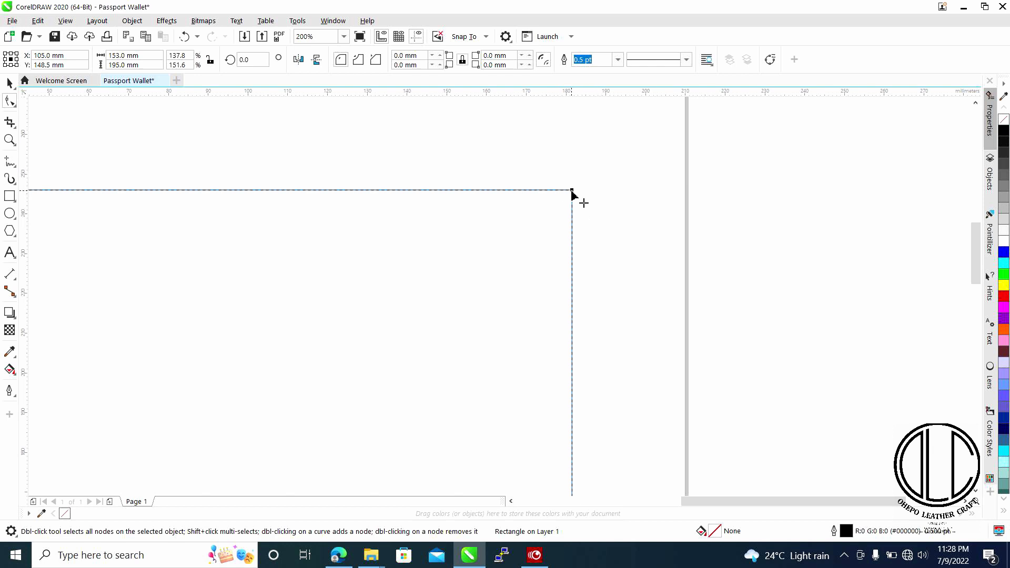
{"action": "left_click_drag", "start_coordinate": [572, 192], "coordinate": [549, 228]}
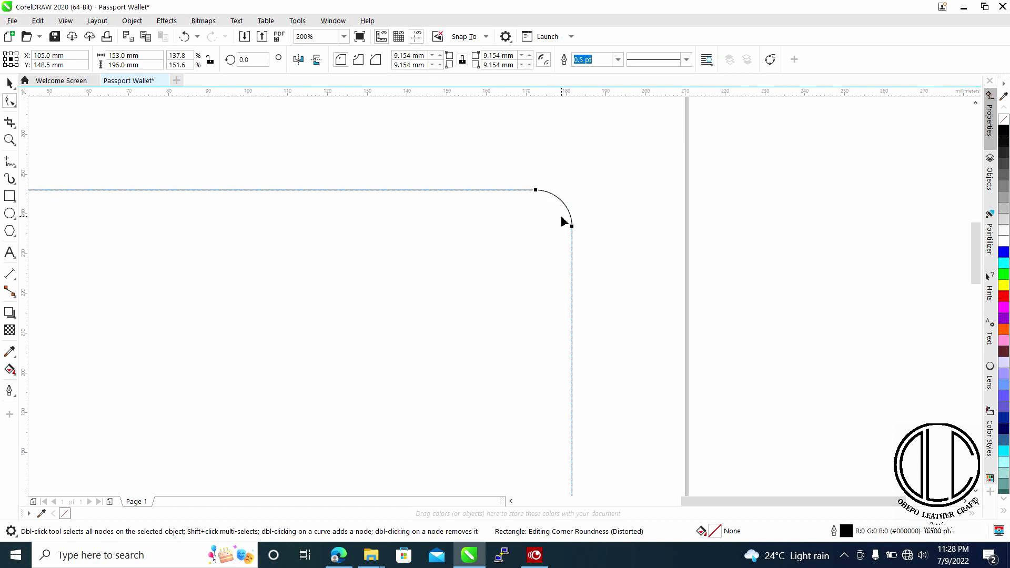
{"action": "key", "text": "ctrl+z"}
Round all four corners of the rectangle with a 10 mm radius.
{"action": "left_click", "coordinate": [419, 56]}
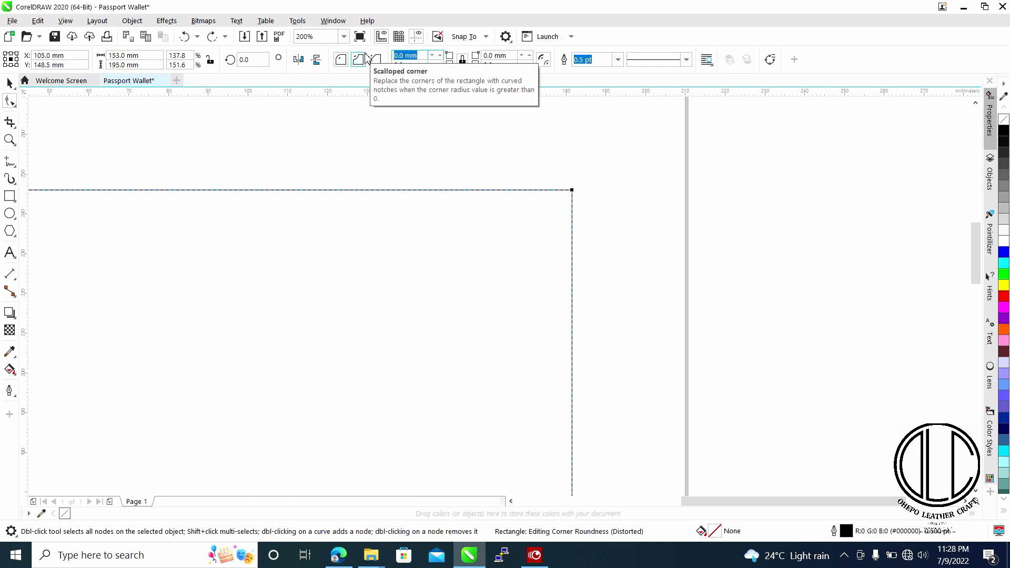
{"action": "type", "text": "10mm"}
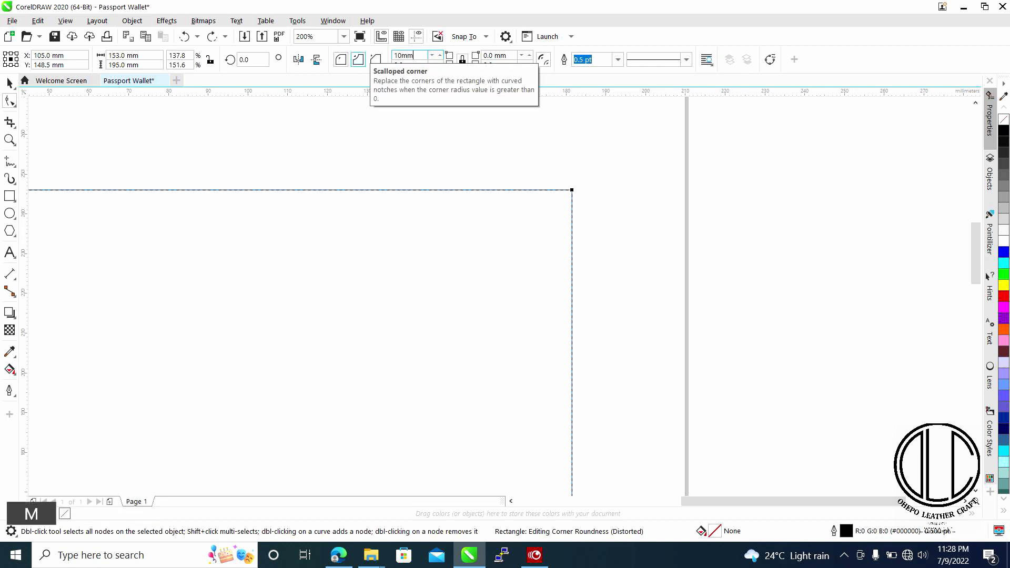
{"action": "key", "text": "Return"}
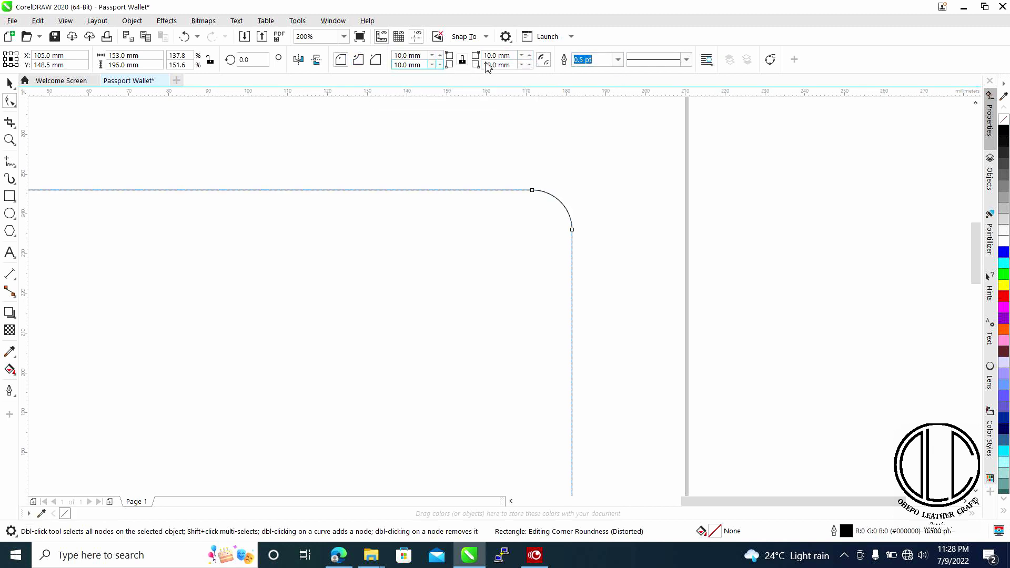
{"action": "scroll", "coordinate": [491, 144], "scroll_direction": "down", "scroll_amount": 4}
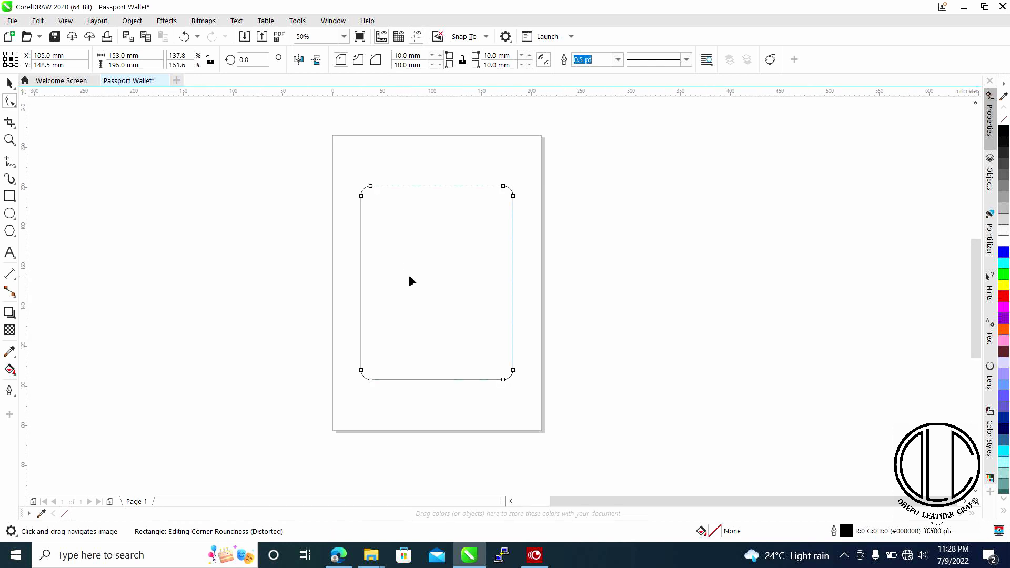
Duplicate the rounded rectangle and place the copy to the right of the page, level with the original.
{"action": "scroll", "coordinate": [409, 275], "scroll_direction": "up", "scroll_amount": 2}
{"action": "left_click_drag", "start_coordinate": [417, 245], "coordinate": [416, 260]}
{"action": "scroll", "coordinate": [433, 221], "scroll_direction": "down", "scroll_amount": 2}
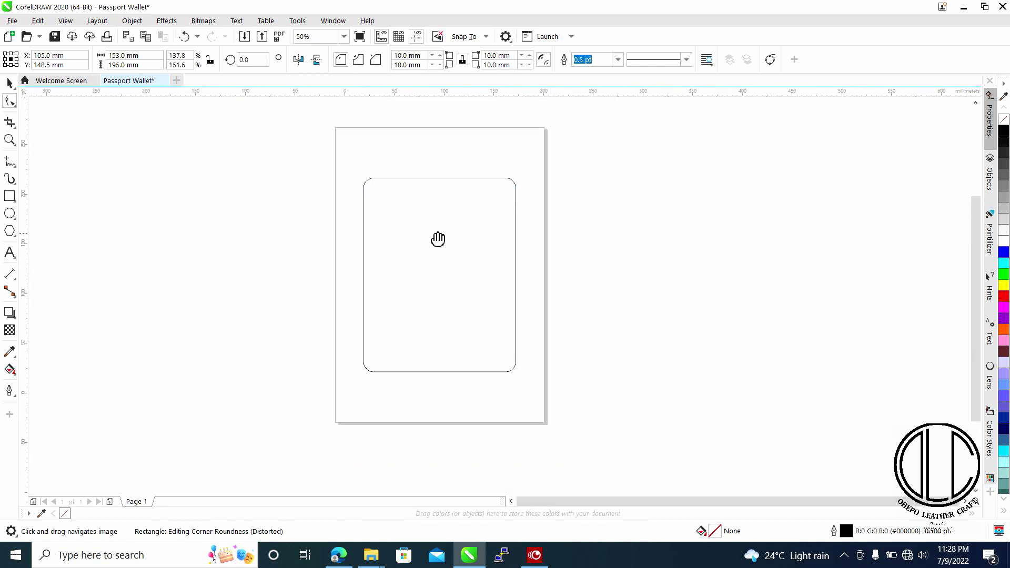
{"action": "scroll", "coordinate": [435, 215], "scroll_direction": "up", "scroll_amount": 1}
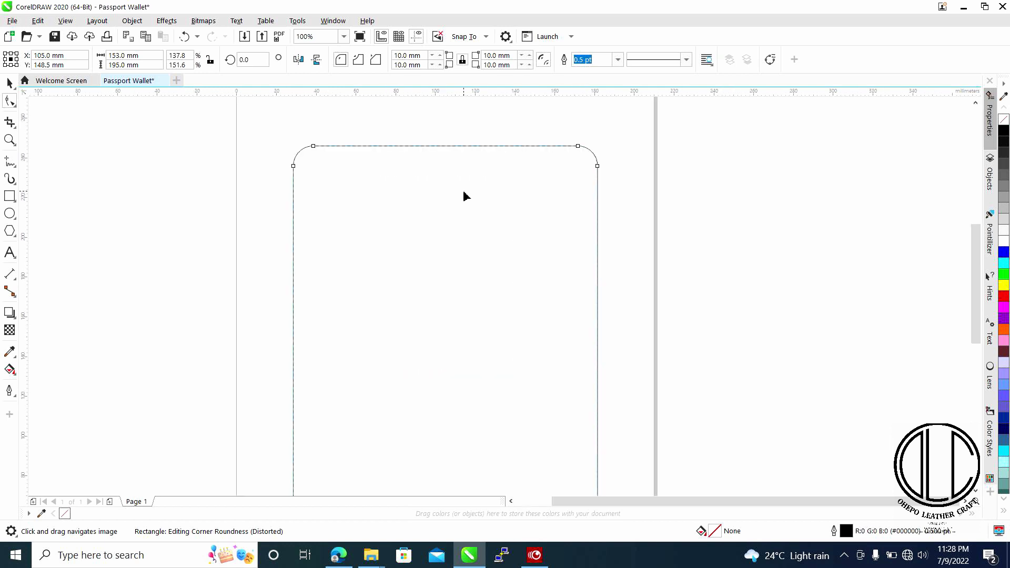
{"action": "left_click", "coordinate": [10, 82]}
{"action": "scroll", "coordinate": [424, 182], "scroll_direction": "down", "scroll_amount": 1}
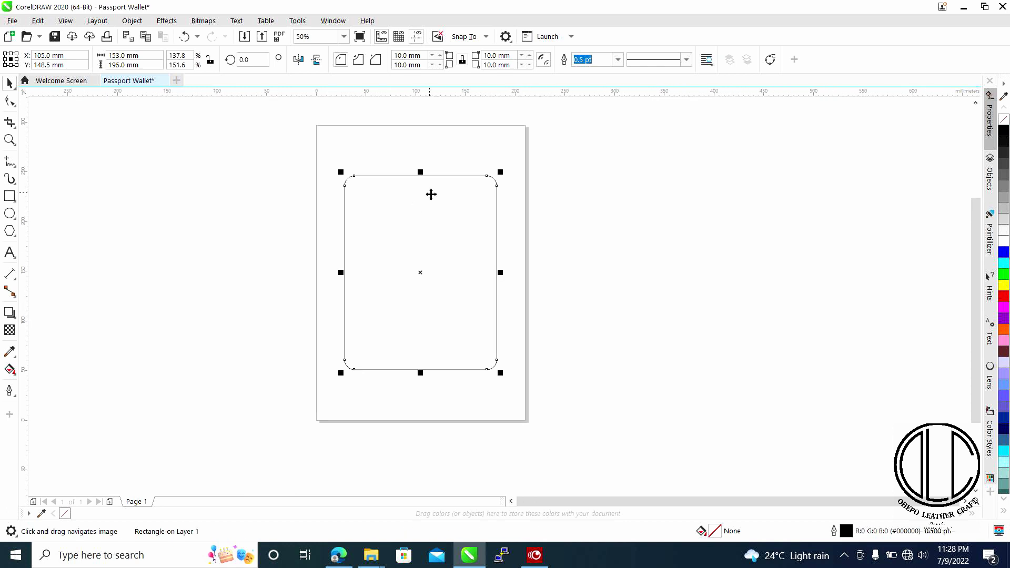
{"action": "key", "text": "ctrl"}
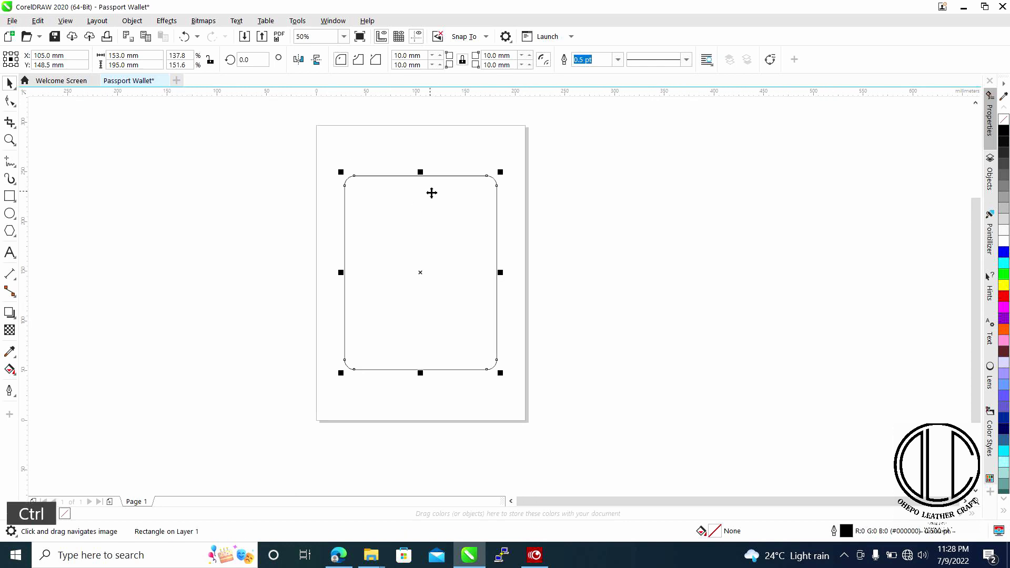
{"action": "key", "text": "ctrl+c"}
{"action": "key", "text": "ctrl+v"}
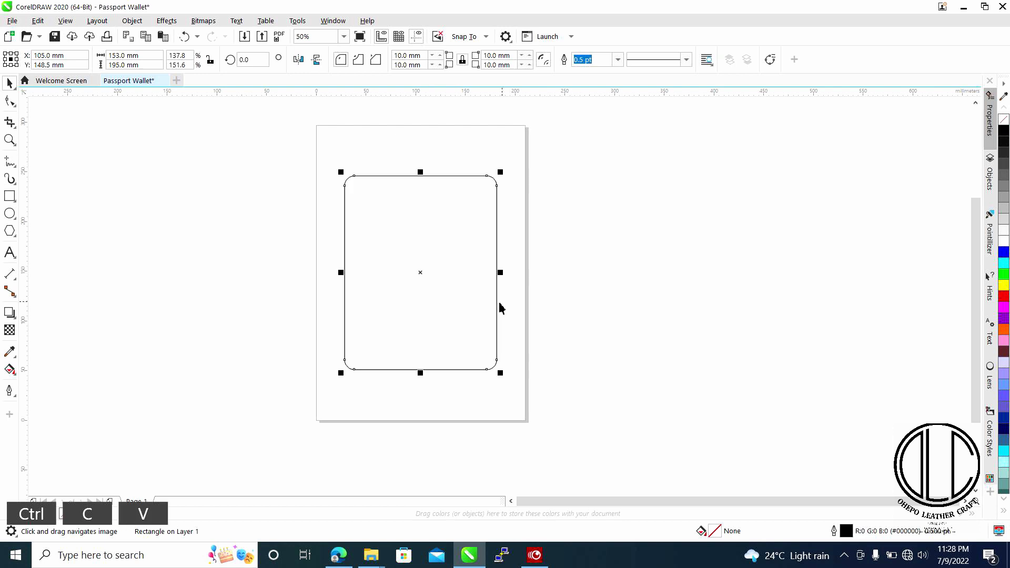
{"action": "left_click_drag", "start_coordinate": [417, 277], "coordinate": [649, 266]}
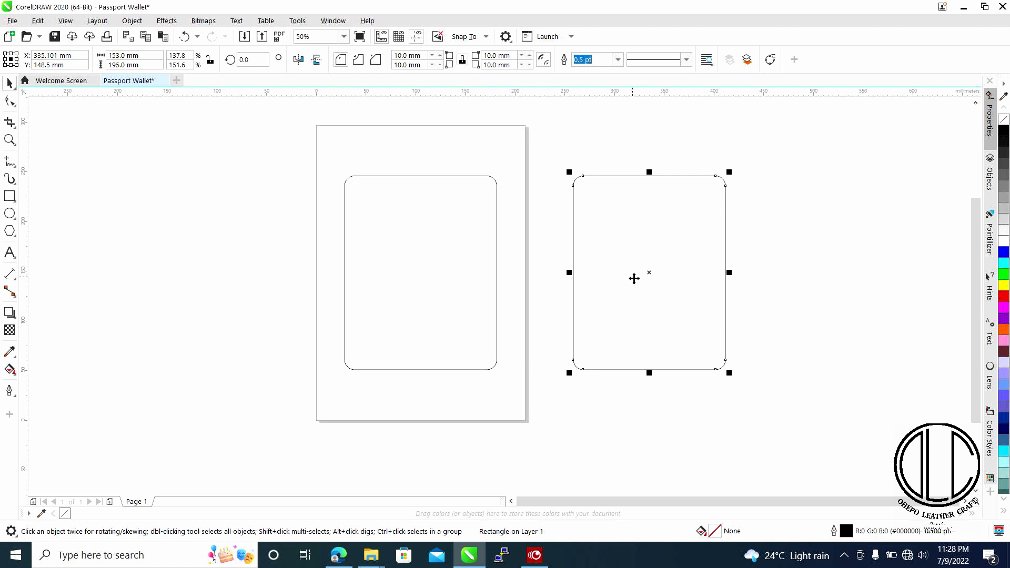
Add the text label "Exterior" inside the copied rectangle and move it to about the rectangle's centre.
{"action": "left_click", "coordinate": [10, 252]}
{"action": "left_click", "coordinate": [622, 268]}
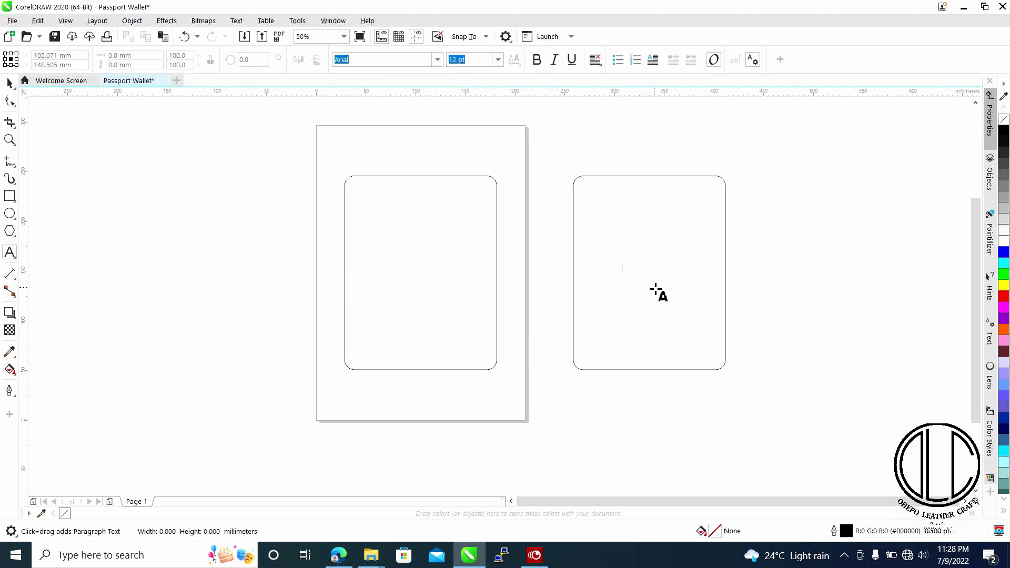
{"action": "type", "text": "Exter"}
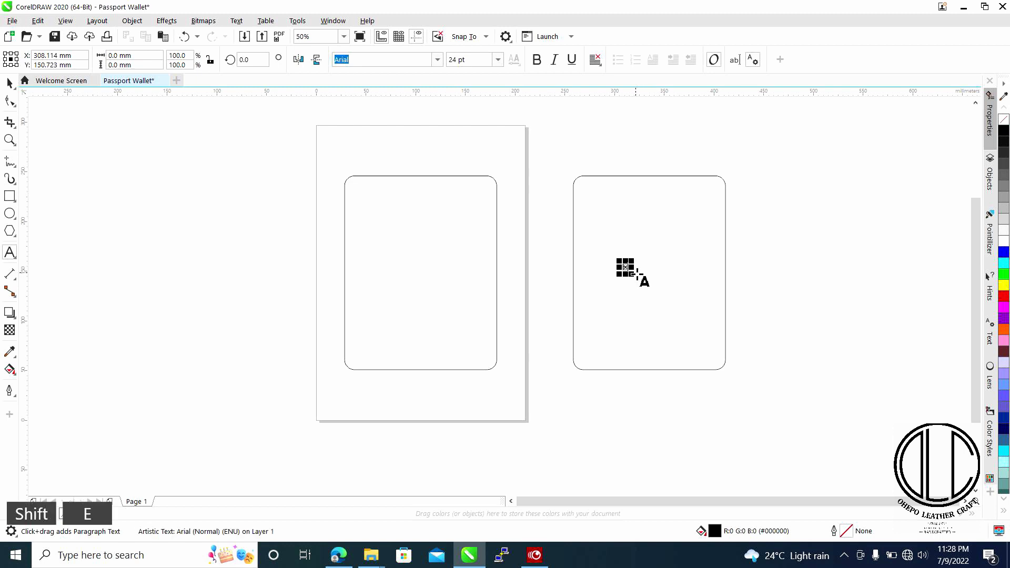
{"action": "type", "text": "ior"}
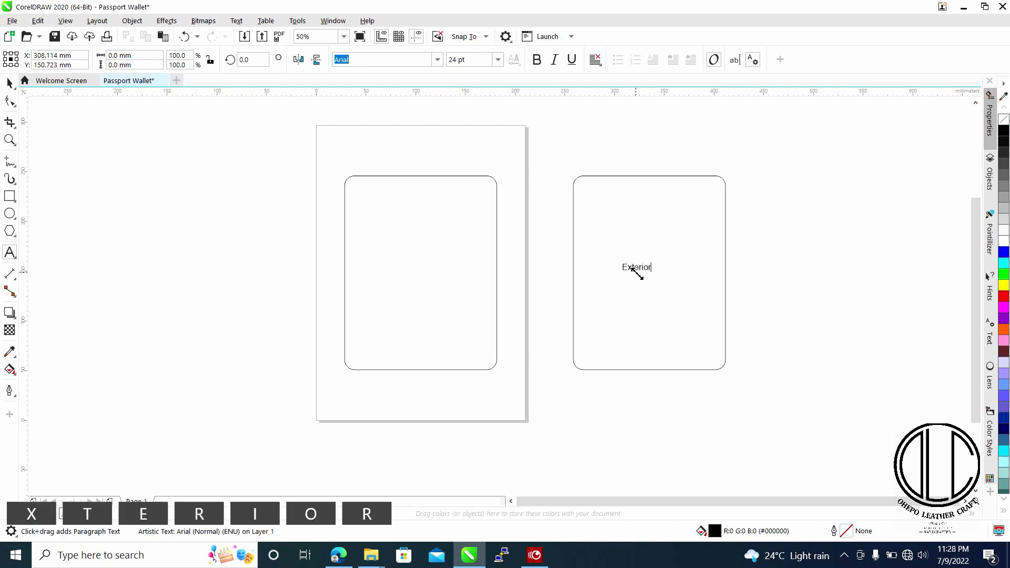
{"action": "left_click", "coordinate": [9, 83]}
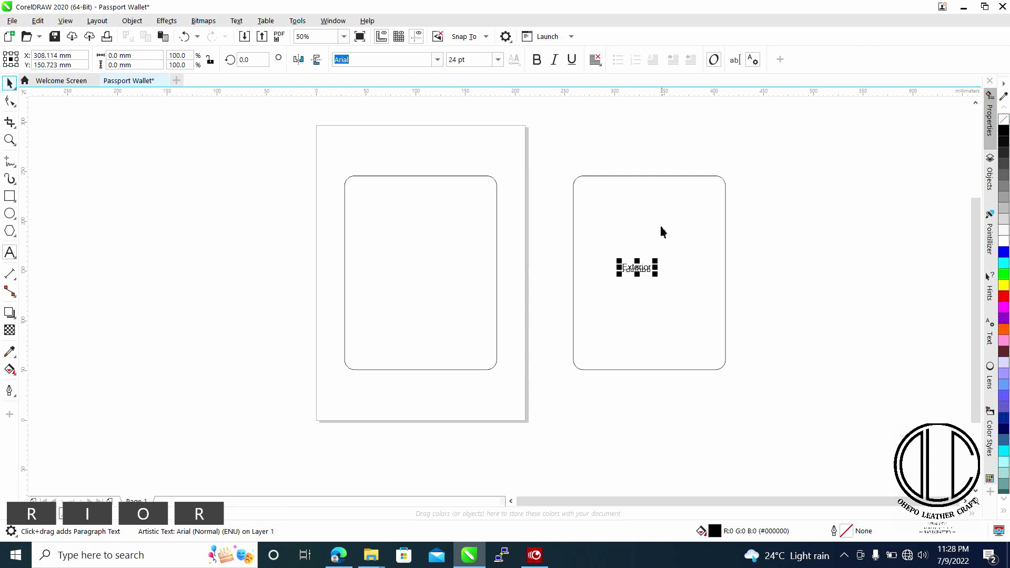
{"action": "mouse_move", "coordinate": [638, 269]}
{"action": "left_mouse_down"}
{"action": "mouse_move", "coordinate": [651, 287]}
{"action": "mouse_move", "coordinate": [649, 276]}
{"action": "left_mouse_up"}
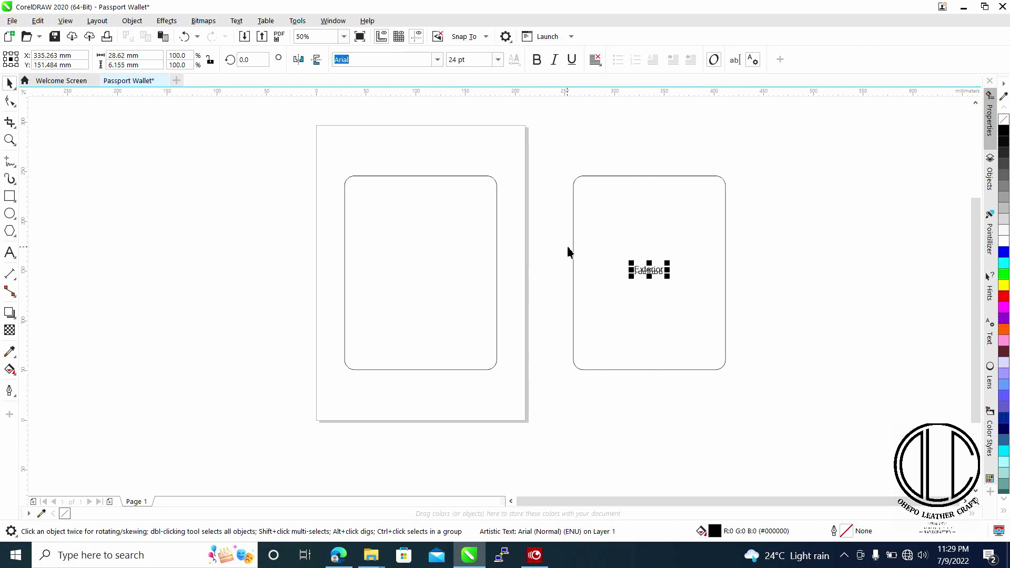
Draw a horizontal rectangle about 126 mm wide by 21 mm high across the middle of the rounded panel on the page.
{"action": "left_click", "coordinate": [441, 266]}
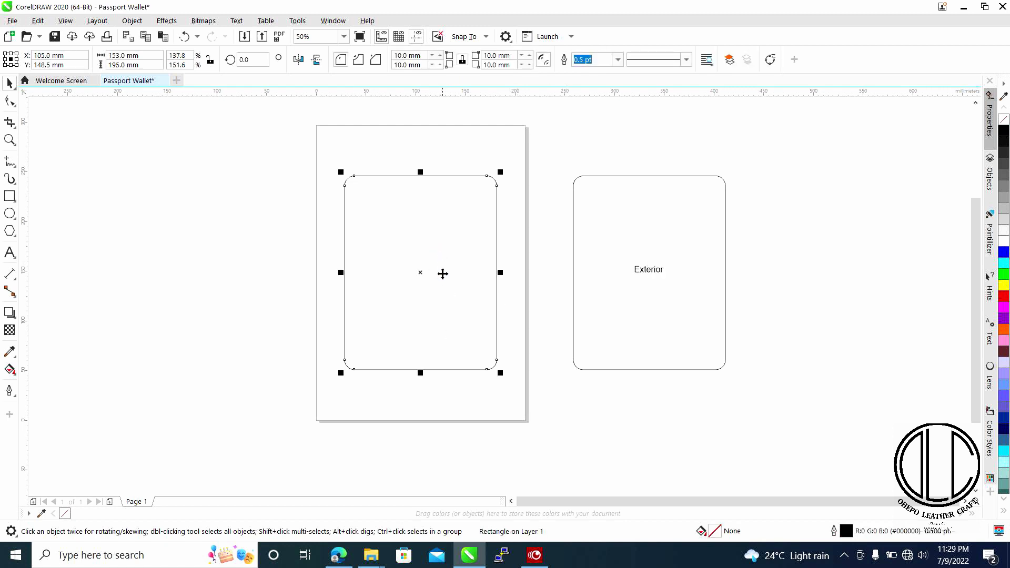
{"action": "left_click", "coordinate": [9, 195]}
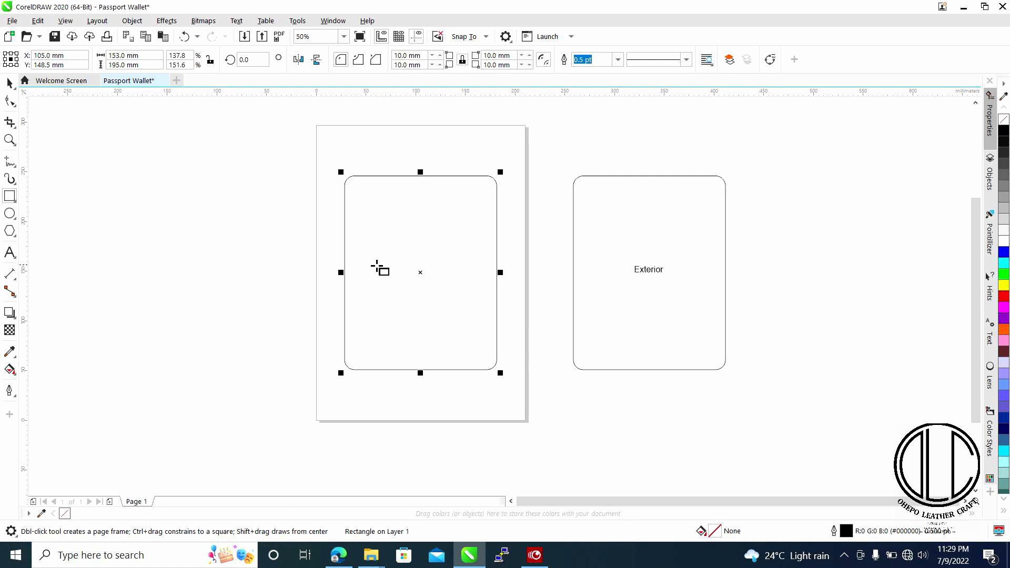
{"action": "mouse_move", "coordinate": [359, 257]}
{"action": "left_mouse_down"}
{"action": "mouse_move", "coordinate": [387, 272]}
{"action": "mouse_move", "coordinate": [485, 278]}
{"action": "mouse_move", "coordinate": [539, 298]}
{"action": "left_mouse_up"}
{"action": "scroll", "coordinate": [485, 278], "scroll_direction": "up", "scroll_amount": 3}
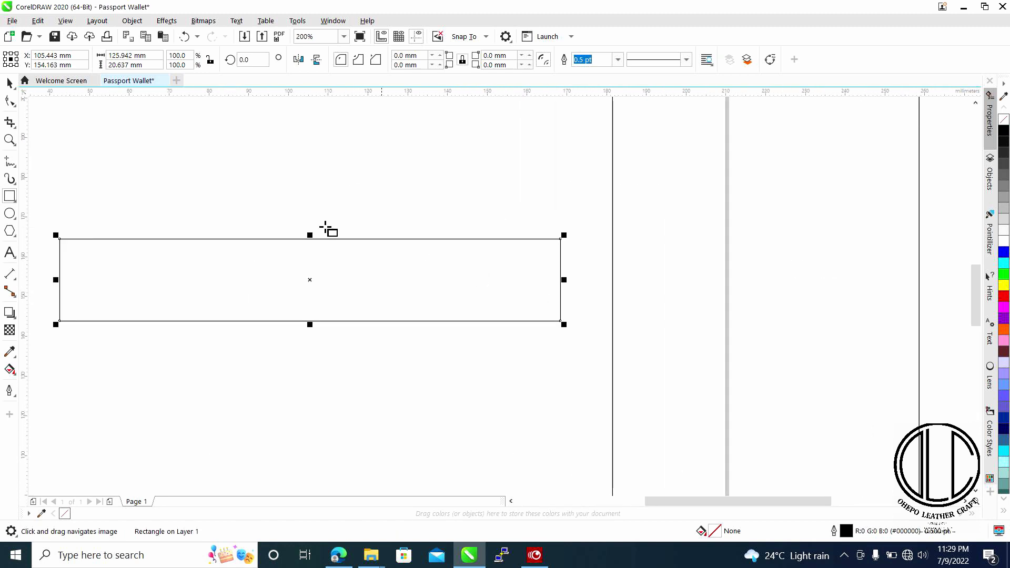
Draw a small square near the long rectangle's upper-right corner and set its size to 1 cm by 1 cm.
{"action": "left_click", "coordinate": [9, 196]}
{"action": "left_click_drag", "start_coordinate": [569, 199], "coordinate": [600, 228]}
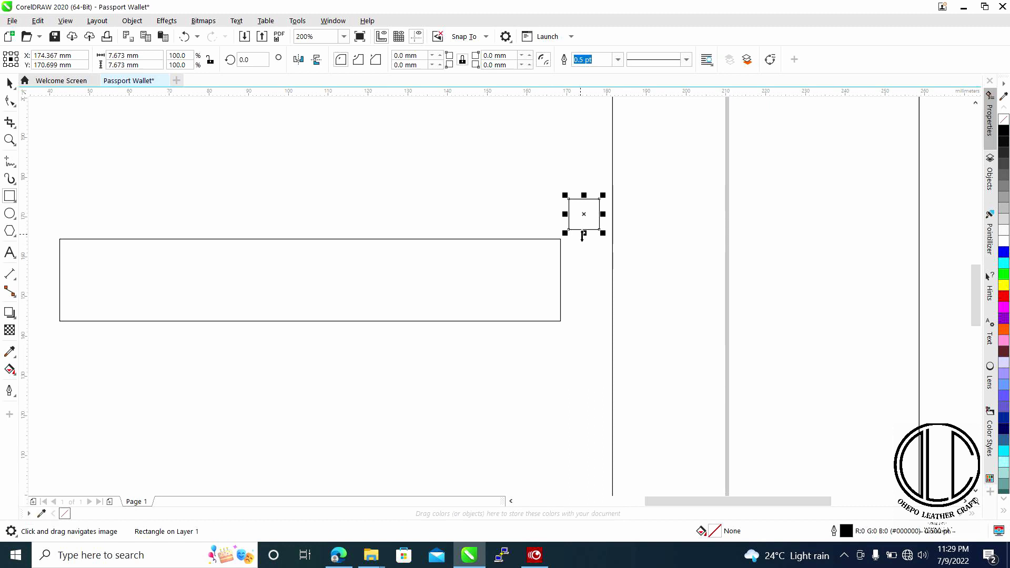
{"action": "left_click", "coordinate": [150, 57]}
{"action": "type", "text": "1"}
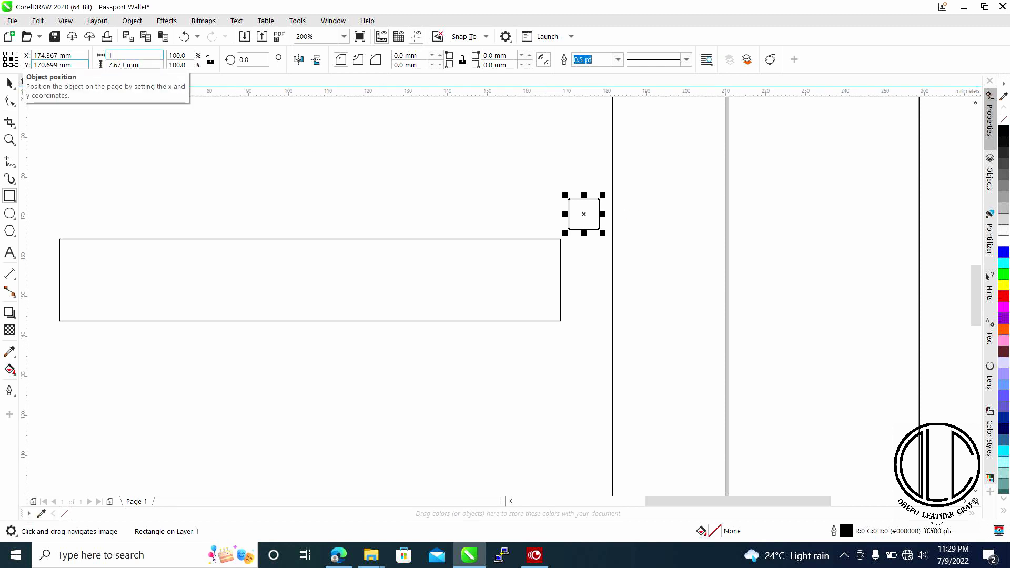
{"action": "type", "text": "cm"}
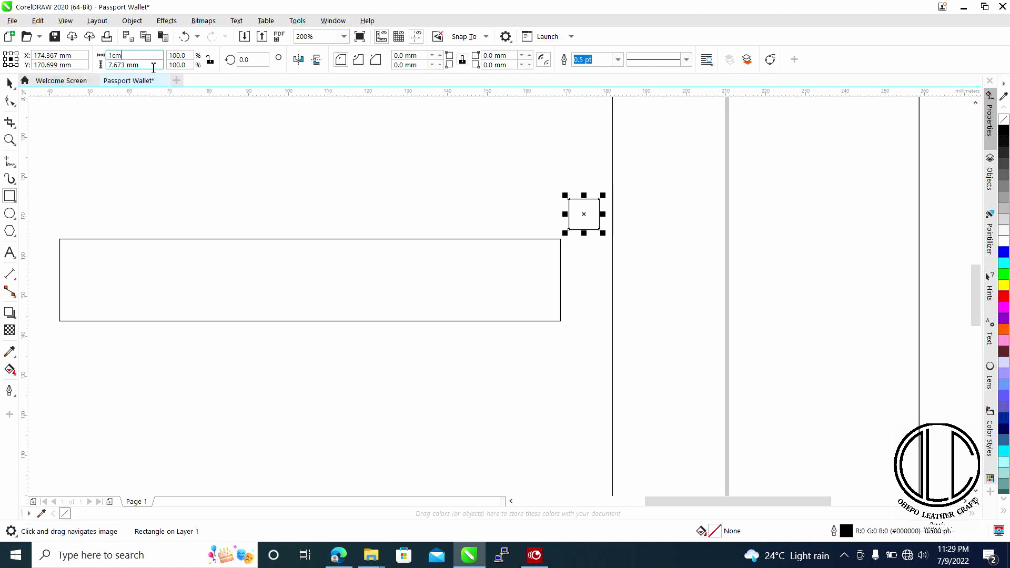
{"action": "key", "text": "Tab"}
{"action": "type", "text": "1"}
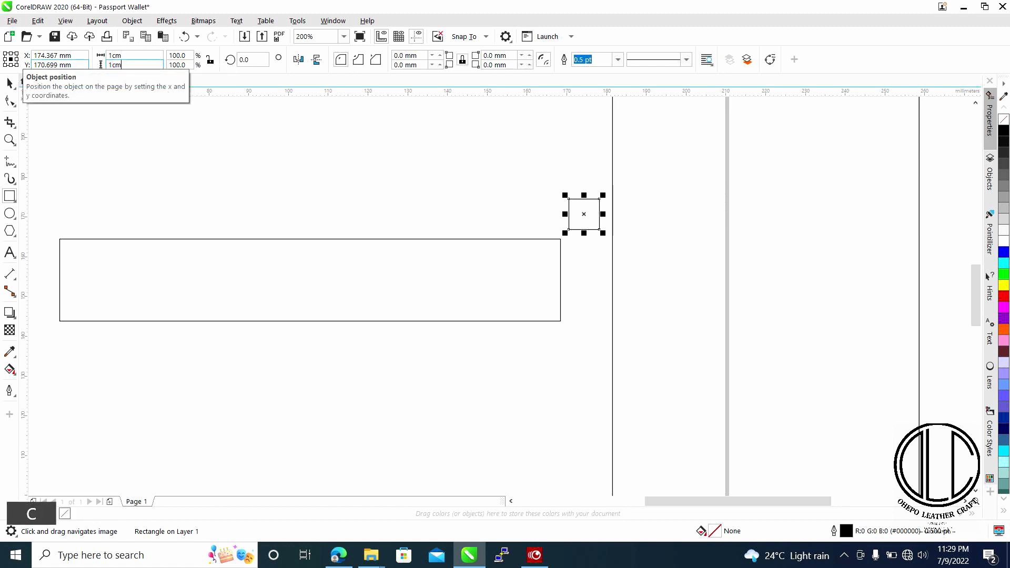
{"action": "type", "text": "cm"}
{"action": "key", "text": "Return"}
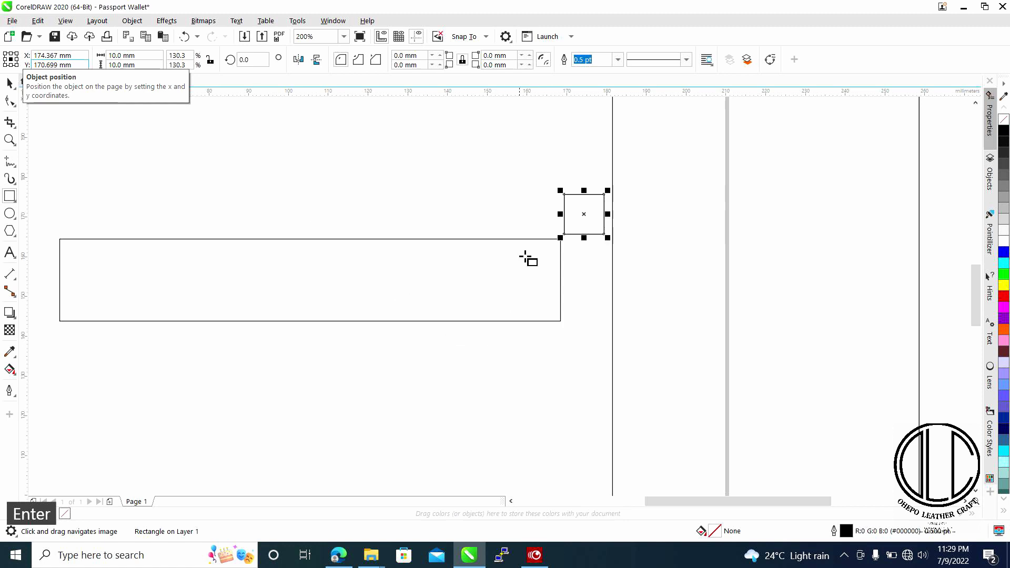
Move the 1 cm square level with the long rectangle, its outer side flush against the panel's right edge.
{"action": "left_click_drag", "start_coordinate": [584, 214], "coordinate": [590, 280]}
{"action": "scroll", "coordinate": [593, 280], "scroll_direction": "up", "scroll_amount": 4}
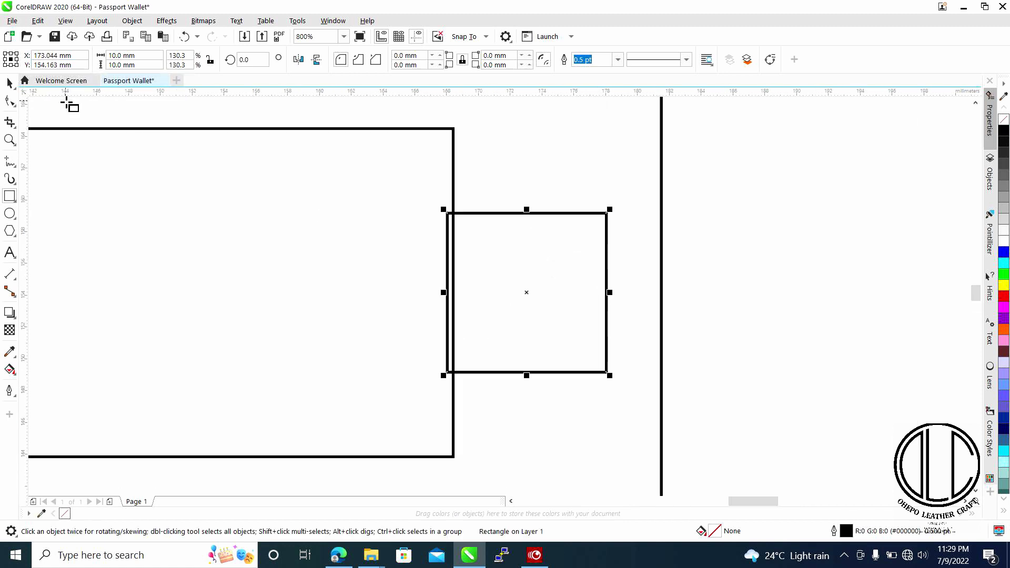
{"action": "left_click", "coordinate": [10, 82]}
{"action": "left_click_drag", "start_coordinate": [607, 292], "coordinate": [661, 289]}
{"action": "scroll", "coordinate": [589, 282], "scroll_direction": "down", "scroll_amount": 3}
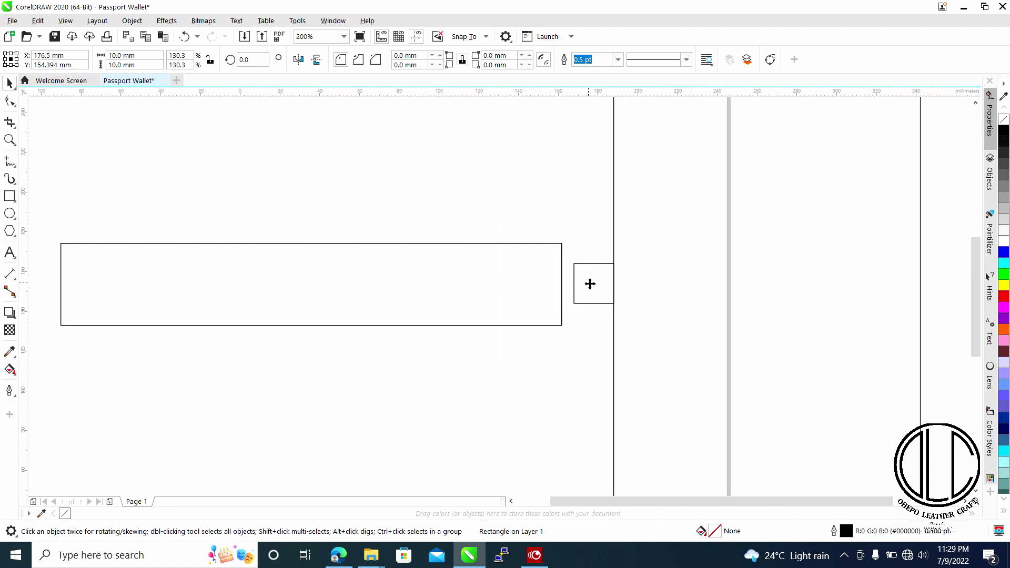
Duplicate the 1 cm square and place the copy flush against the inside of the panel's left edge.
{"action": "scroll", "coordinate": [591, 284], "scroll_direction": "down", "scroll_amount": 2}
{"action": "key", "text": "ctrl+c"}
{"action": "key", "text": "ctrl+v"}
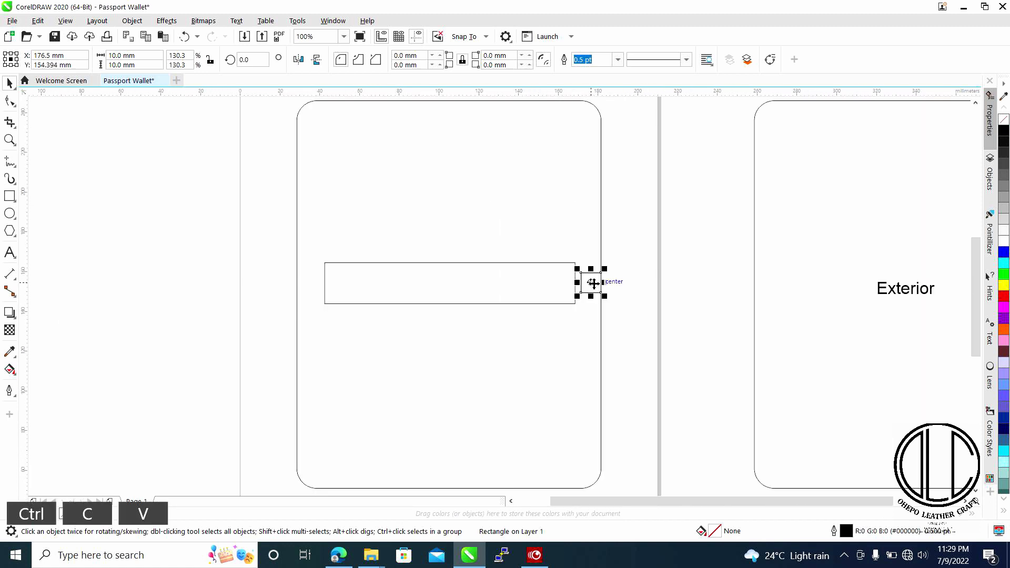
{"action": "left_click_drag", "start_coordinate": [593, 283], "coordinate": [224, 277]}
{"action": "scroll", "coordinate": [314, 289], "scroll_direction": "up", "scroll_amount": 2}
{"action": "scroll", "coordinate": [299, 287], "scroll_direction": "up", "scroll_amount": 2}
{"action": "scroll", "coordinate": [225, 277], "scroll_direction": "down", "scroll_amount": 3}
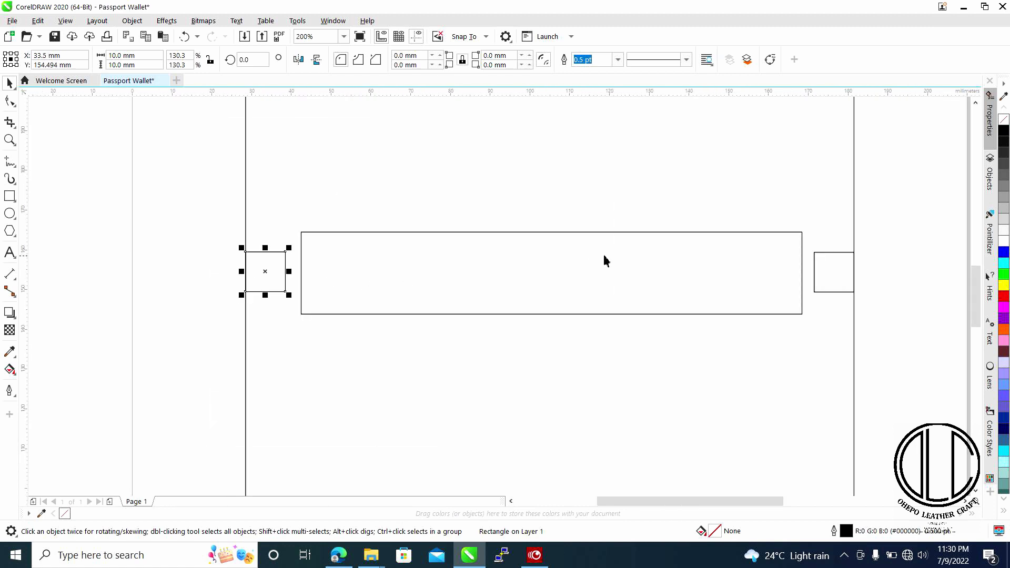
Move both squares down to the panel's vertical centre and align the long rectangle's middle with them.
{"action": "left_click", "coordinate": [825, 271], "text": "shift"}
{"action": "scroll", "coordinate": [828, 270], "scroll_direction": "down", "scroll_amount": 3}
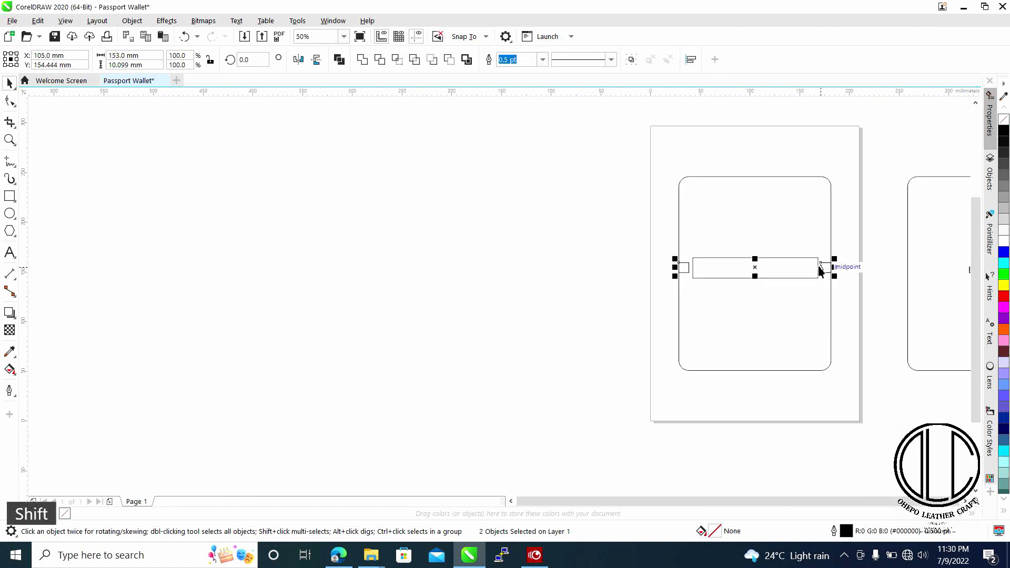
{"action": "left_click_drag", "start_coordinate": [835, 266], "coordinate": [645, 255]}
{"action": "scroll", "coordinate": [670, 261], "scroll_direction": "up", "scroll_amount": 1}
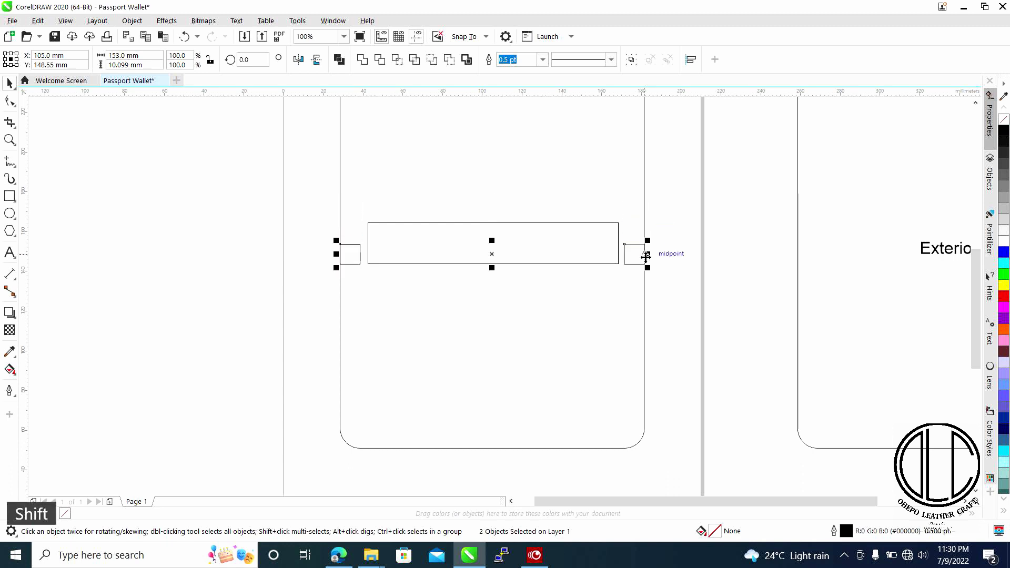
{"action": "left_click", "coordinate": [544, 223]}
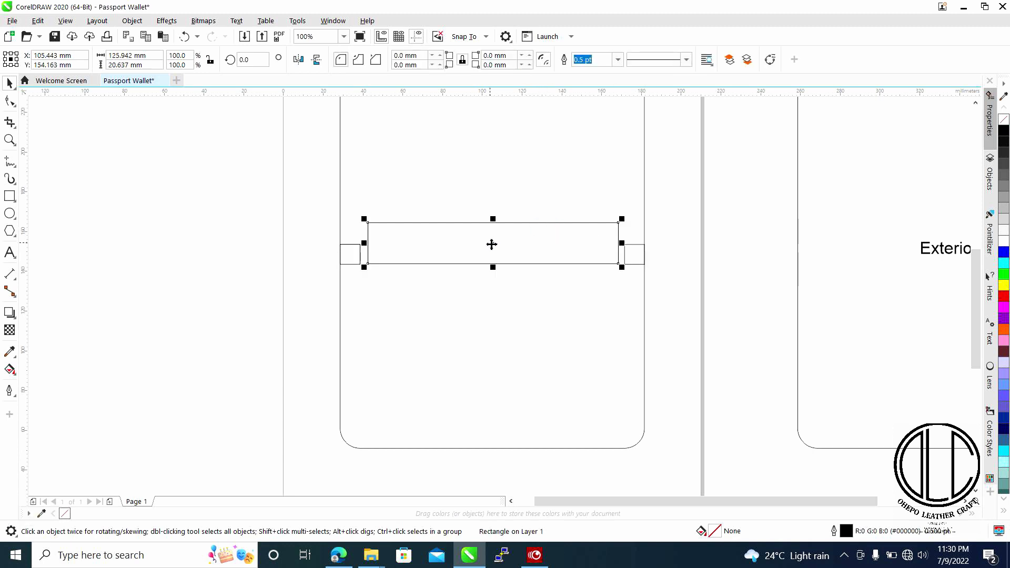
{"action": "left_click_drag", "start_coordinate": [491, 244], "coordinate": [497, 257]}
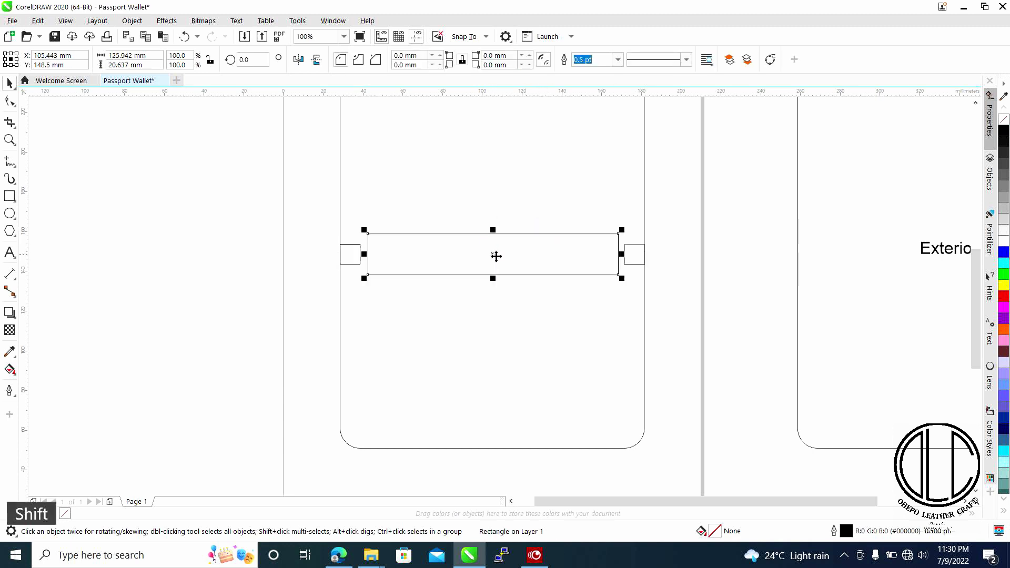
Extend the long rectangle's right end to the inner side of the right-hand square.
{"action": "scroll", "coordinate": [585, 261], "scroll_direction": "up", "scroll_amount": 2}
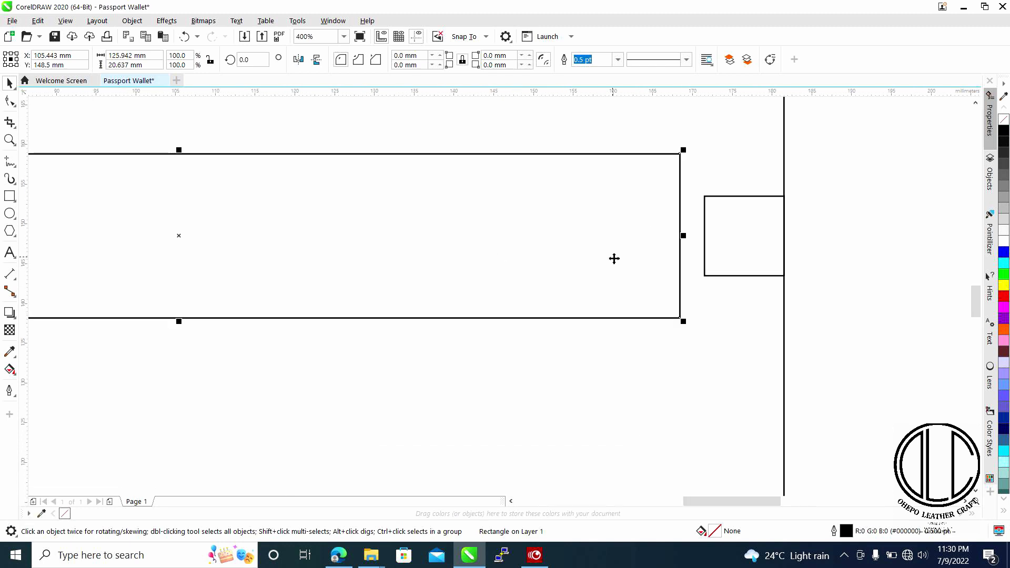
{"action": "scroll", "coordinate": [663, 259], "scroll_direction": "up", "scroll_amount": 1}
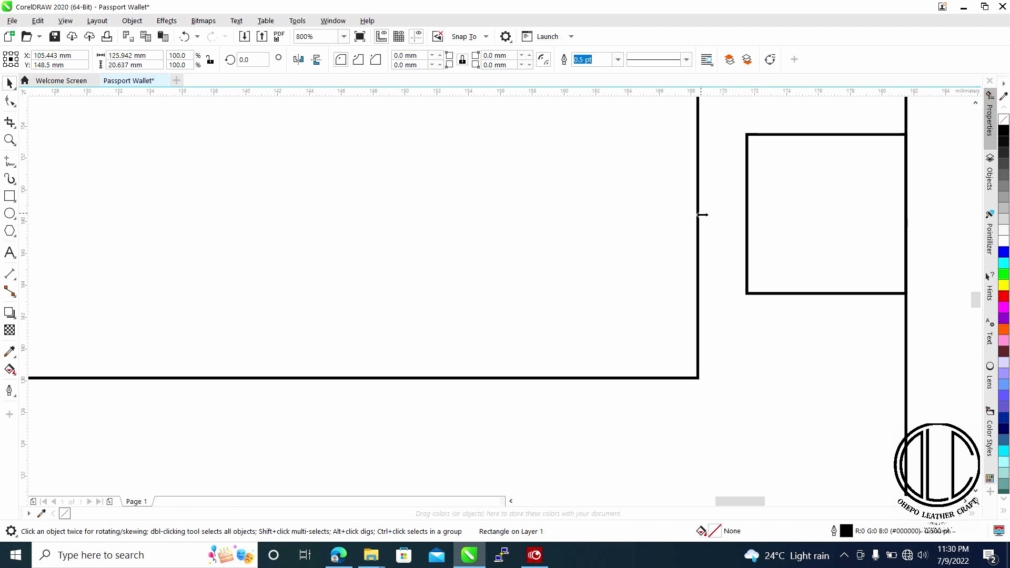
{"action": "left_click_drag", "start_coordinate": [702, 215], "coordinate": [747, 212]}
{"action": "key", "text": "alt"}
Extend the long rectangle's left end to the inner side of the left-hand square and check the fit at the right end.
{"action": "scroll", "coordinate": [747, 213], "scroll_direction": "down", "scroll_amount": 2}
{"action": "scroll", "coordinate": [206, 266], "scroll_direction": "up", "scroll_amount": 1}
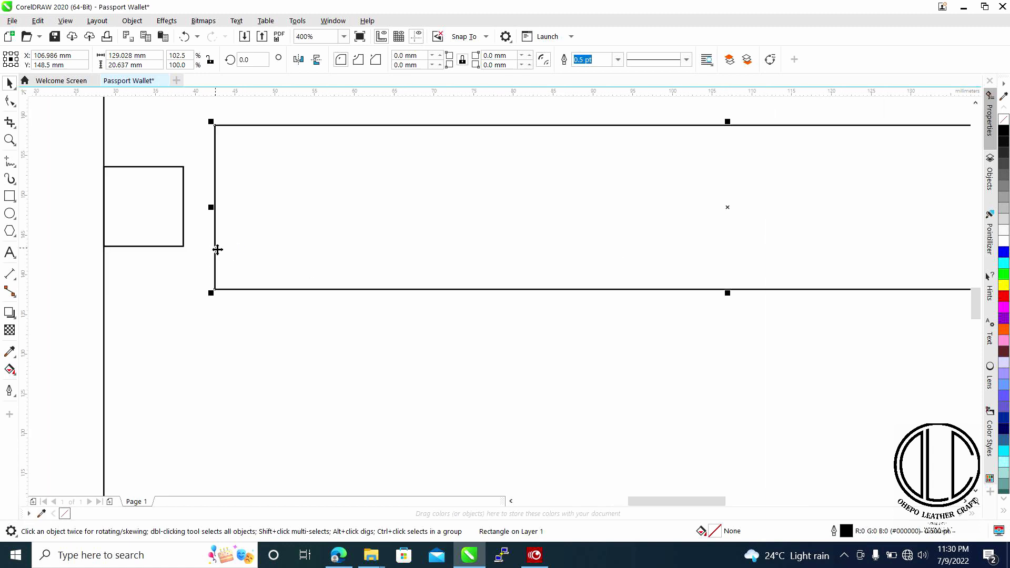
{"action": "left_click_drag", "start_coordinate": [212, 209], "coordinate": [183, 206]}
{"action": "scroll", "coordinate": [595, 211], "scroll_direction": "down", "scroll_amount": 2}
{"action": "scroll", "coordinate": [594, 210], "scroll_direction": "down", "scroll_amount": 1}
{"action": "scroll", "coordinate": [507, 248], "scroll_direction": "up", "scroll_amount": 2}
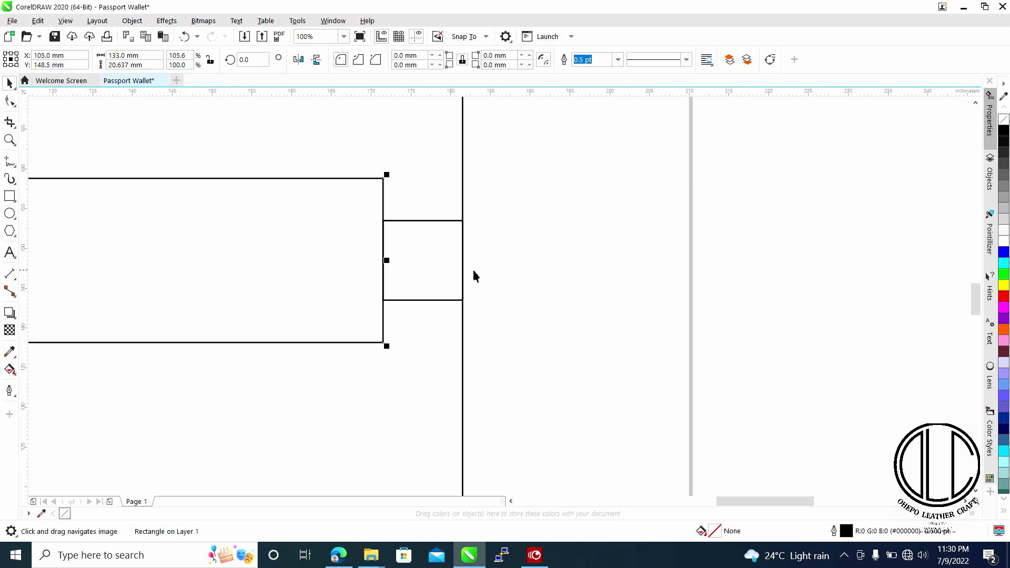
{"action": "scroll", "coordinate": [354, 273], "scroll_direction": "up", "scroll_amount": 1}
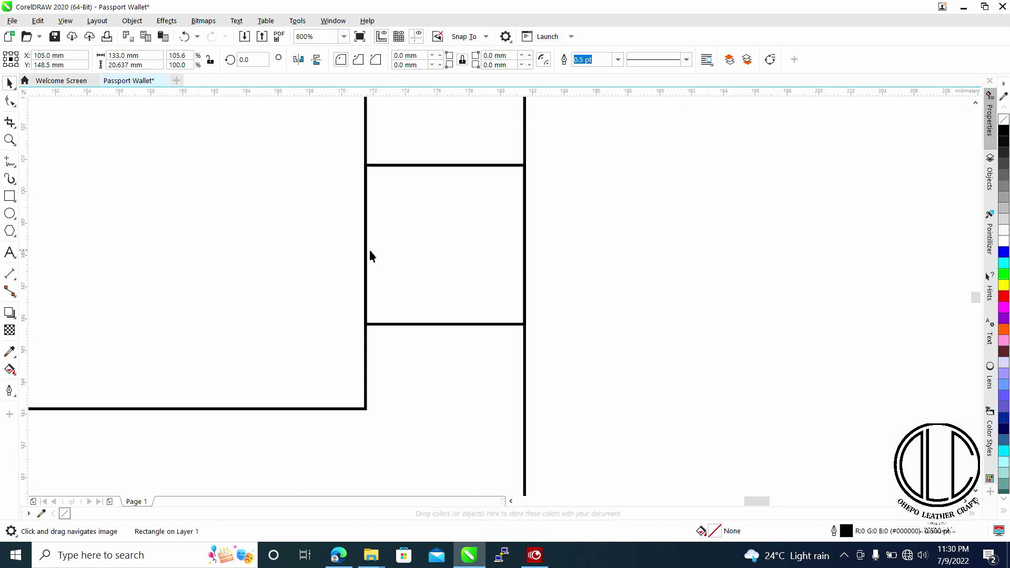
{"action": "scroll", "coordinate": [370, 253], "scroll_direction": "up", "scroll_amount": 2}
{"action": "mouse_move", "coordinate": [362, 240]}
{"action": "left_mouse_down"}
{"action": "mouse_move", "coordinate": [302, 238]}
{"action": "mouse_move", "coordinate": [370, 238]}
{"action": "mouse_move", "coordinate": [362, 238]}
{"action": "left_mouse_up"}
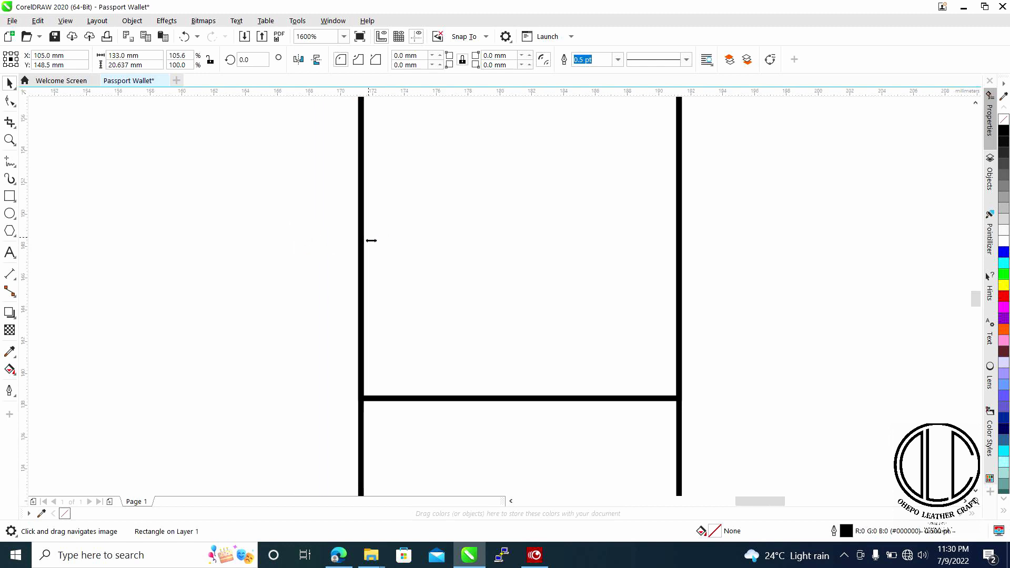
{"action": "scroll", "coordinate": [372, 237], "scroll_direction": "down", "scroll_amount": 5}
{"action": "scroll", "coordinate": [373, 252], "scroll_direction": "up", "scroll_amount": 1}
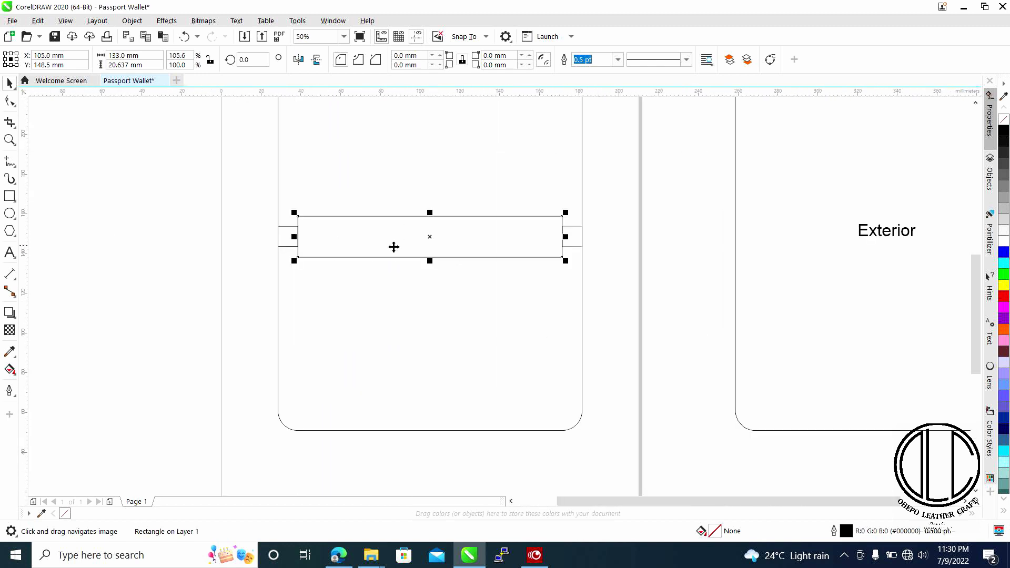
Delete both 1 cm spacer squares beside the long rectangle.
{"action": "scroll", "coordinate": [300, 237], "scroll_direction": "up", "scroll_amount": 1}
{"action": "left_click", "coordinate": [293, 237]}
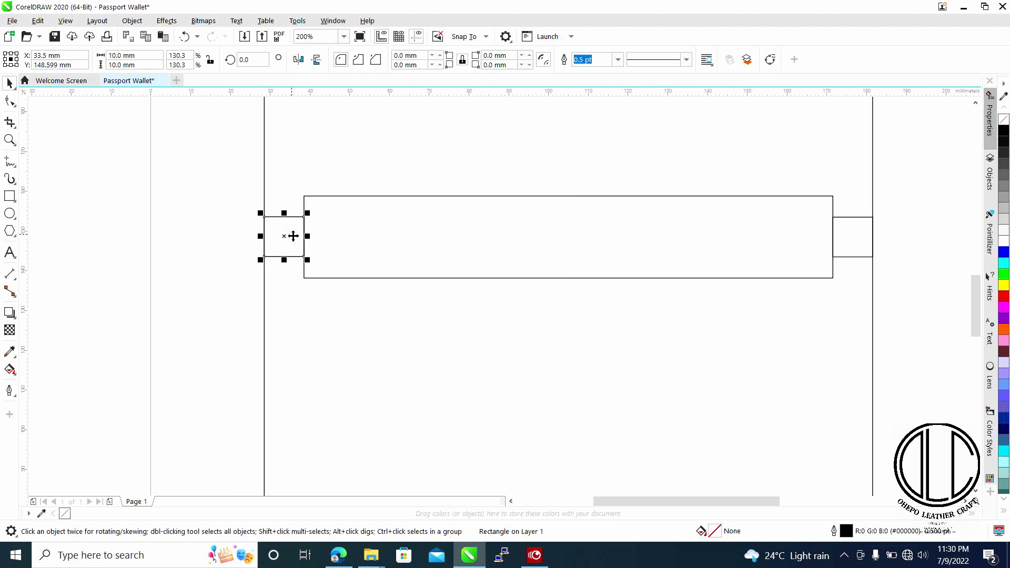
{"action": "key", "text": "Delete"}
{"action": "left_click", "coordinate": [857, 231]}
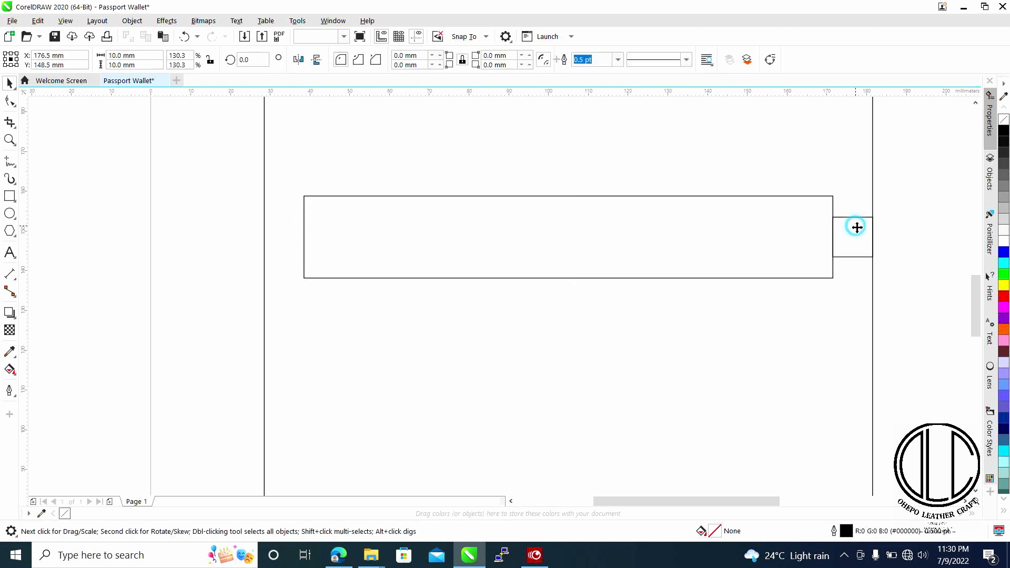
{"action": "key", "text": "Delete"}
Round all four corners of the long rectangle with a 5 mm radius.
{"action": "left_click_drag", "start_coordinate": [794, 225], "coordinate": [801, 223]}
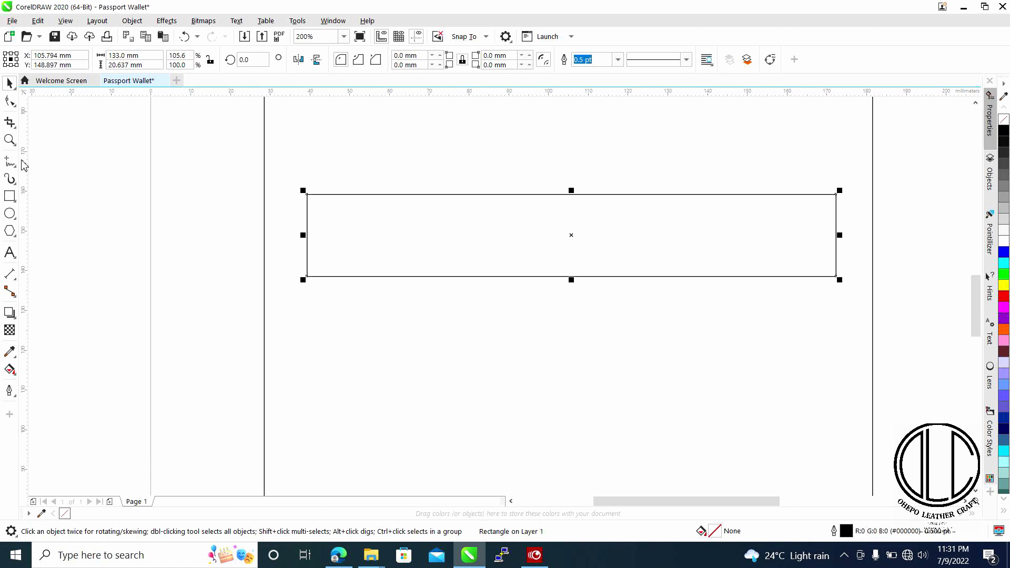
{"action": "left_click", "coordinate": [572, 235]}
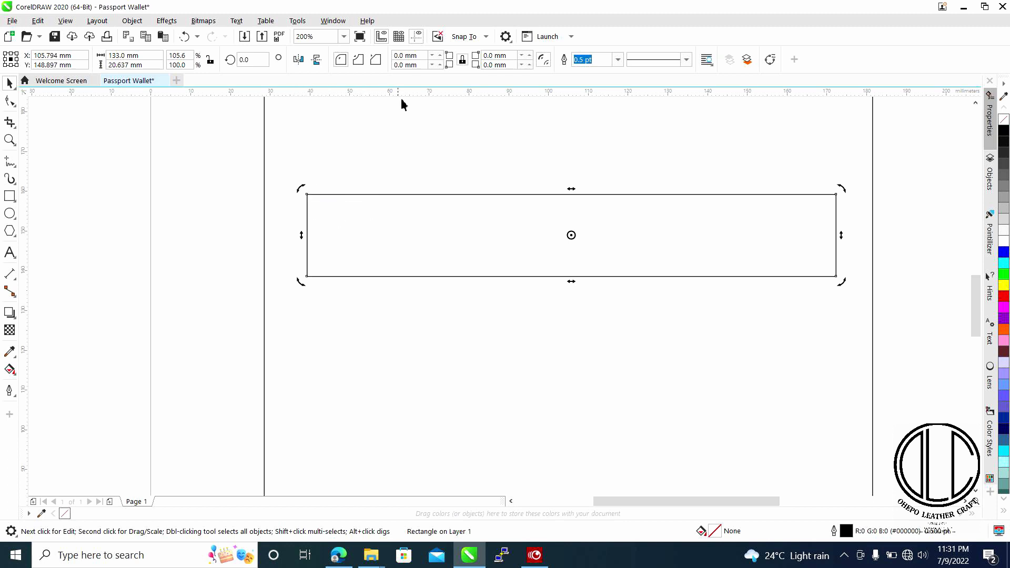
{"action": "left_click_drag", "start_coordinate": [423, 55], "coordinate": [391, 57]}
{"action": "type", "text": "5m"}
{"action": "key", "text": "Return"}
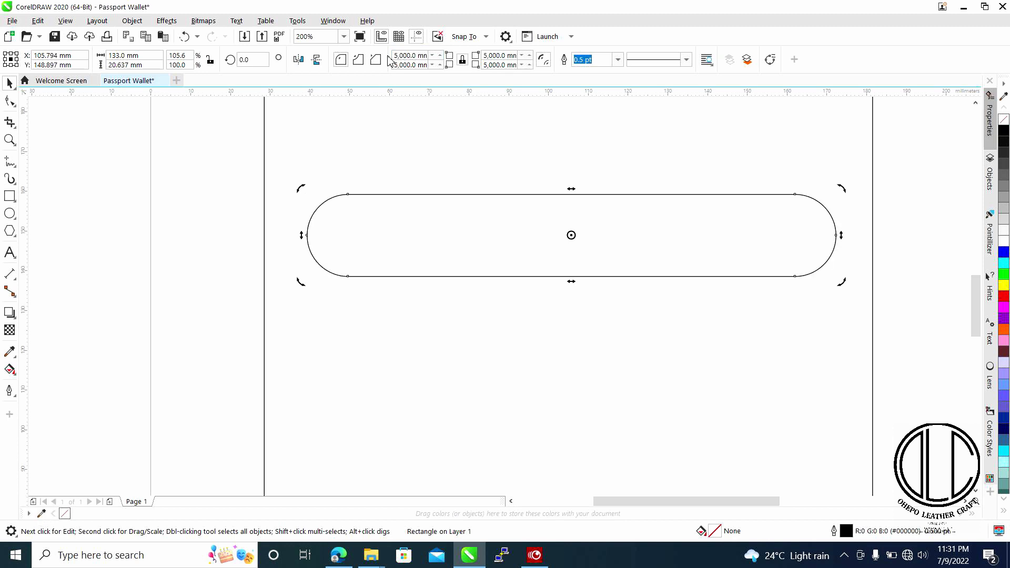
{"action": "left_click", "coordinate": [414, 55]}
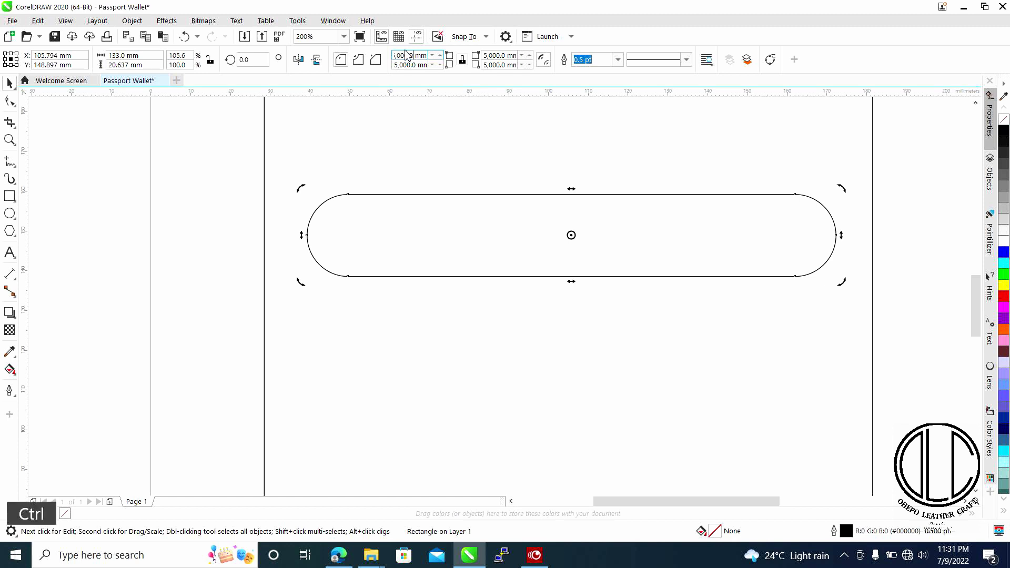
{"action": "key", "text": "ctrl+a"}
{"action": "type", "text": "5mm"}
{"action": "key", "text": "Return"}
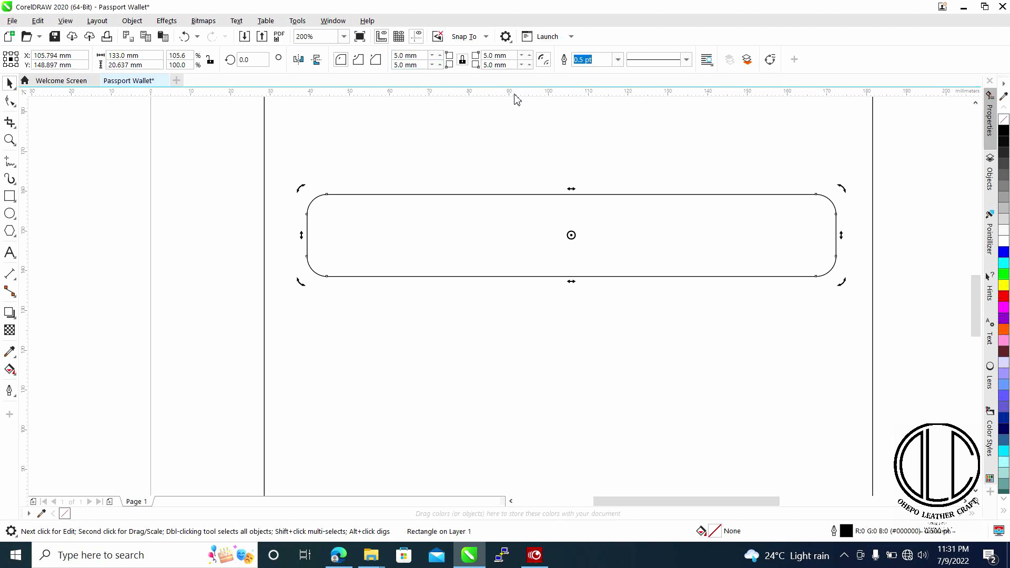
Duplicate the page's rounded panel together with its inner rectangle and place the copy to the right of the Exterior panel, level with it.
{"action": "scroll", "coordinate": [480, 153], "scroll_direction": "down", "scroll_amount": 2}
{"action": "left_click_drag", "start_coordinate": [491, 174], "coordinate": [492, 288]}
{"action": "scroll", "coordinate": [504, 257], "scroll_direction": "down", "scroll_amount": 2}
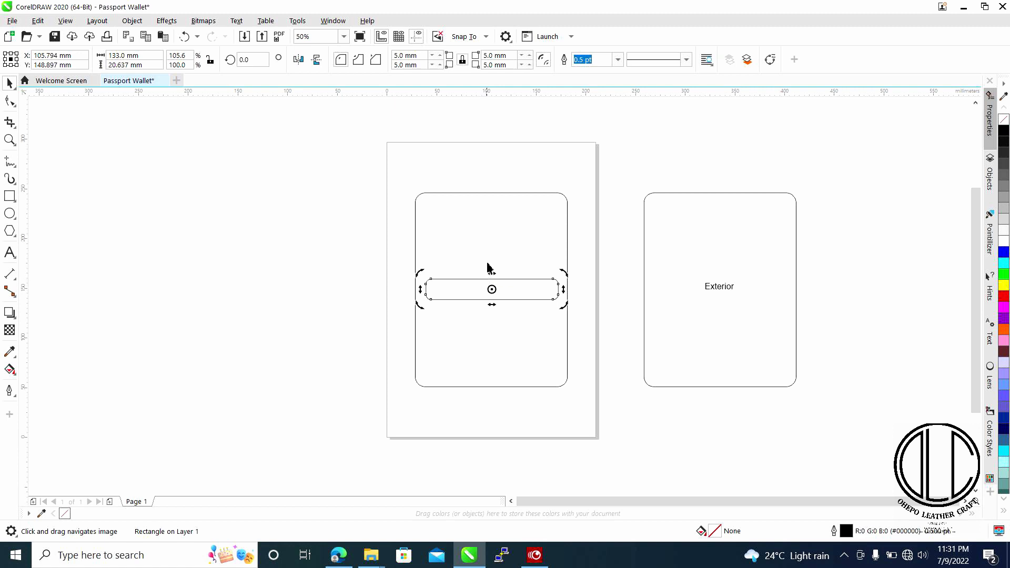
{"action": "left_click_drag", "start_coordinate": [346, 174], "coordinate": [547, 326]}
{"action": "left_click_drag", "start_coordinate": [585, 410], "coordinate": [585, 418]}
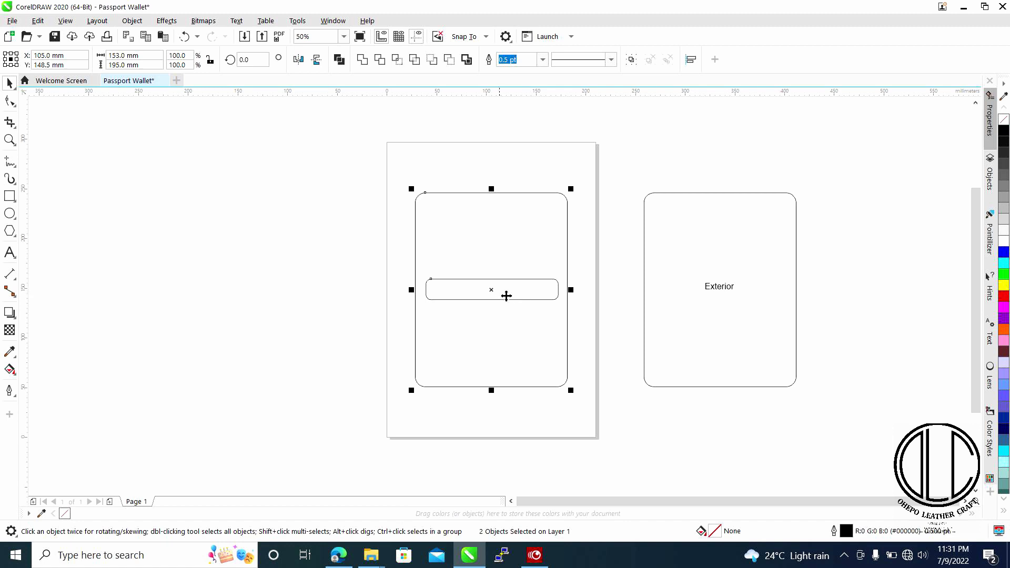
{"action": "key", "text": "ctrl+c"}
{"action": "key", "text": "ctrl+v"}
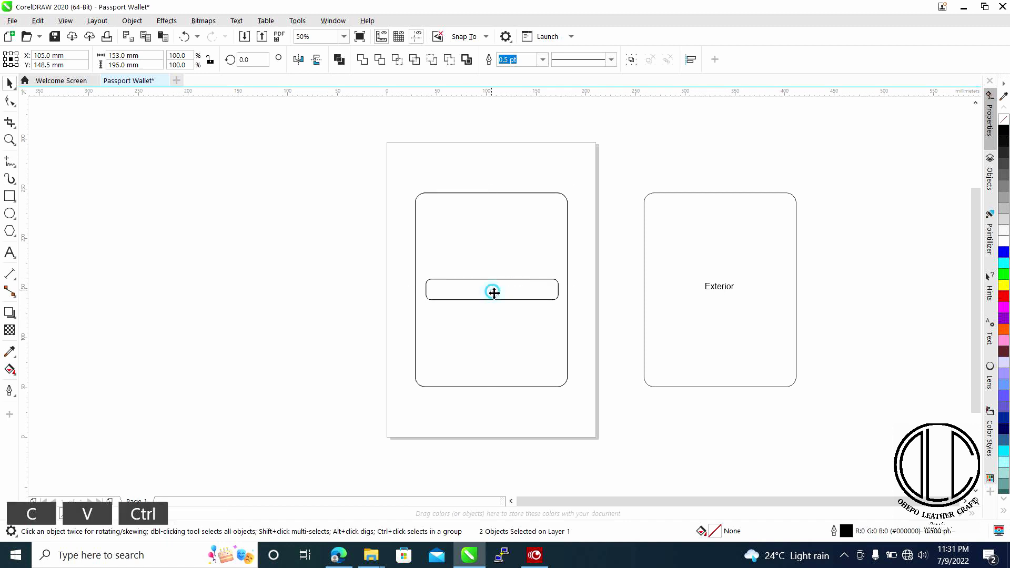
{"action": "left_click_drag", "start_coordinate": [494, 293], "coordinate": [897, 273]}
{"action": "scroll", "coordinate": [789, 277], "scroll_direction": "right", "scroll_amount": 2}
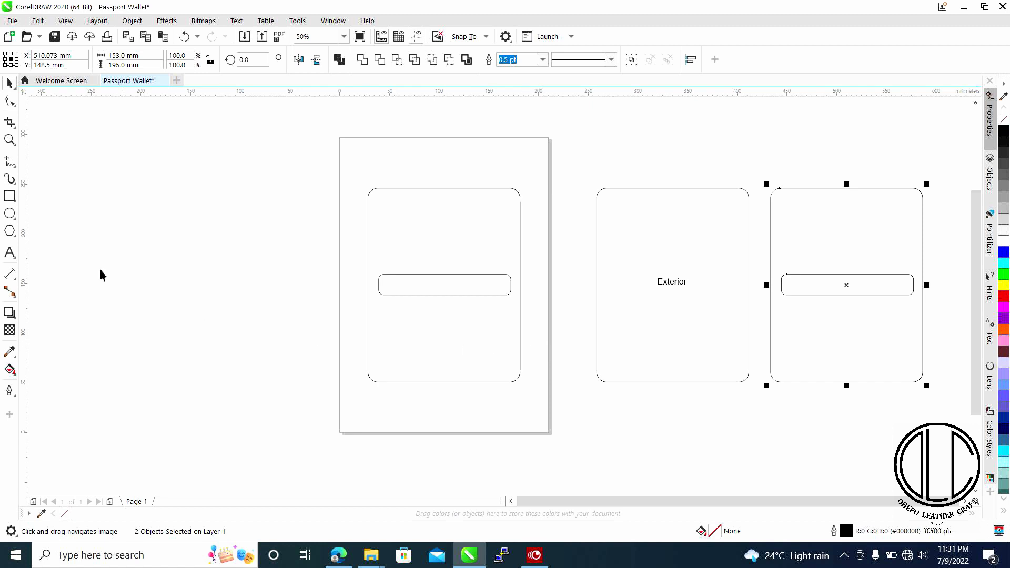
Draw a rectangle about 126 by 38 mm inside the page's rounded panel, below the inner rounded rectangle.
{"action": "left_click", "coordinate": [9, 196]}
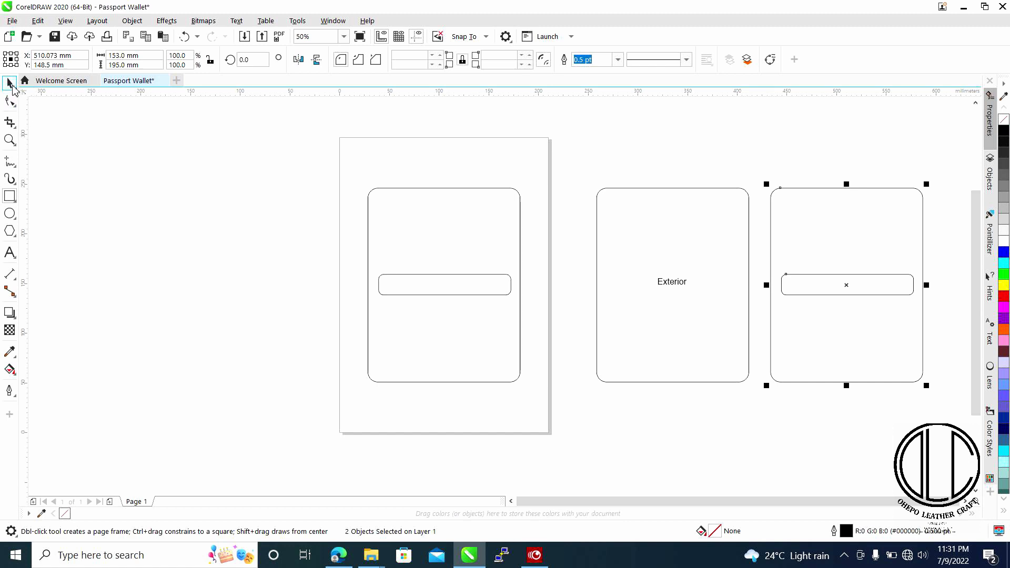
{"action": "left_click", "coordinate": [9, 82]}
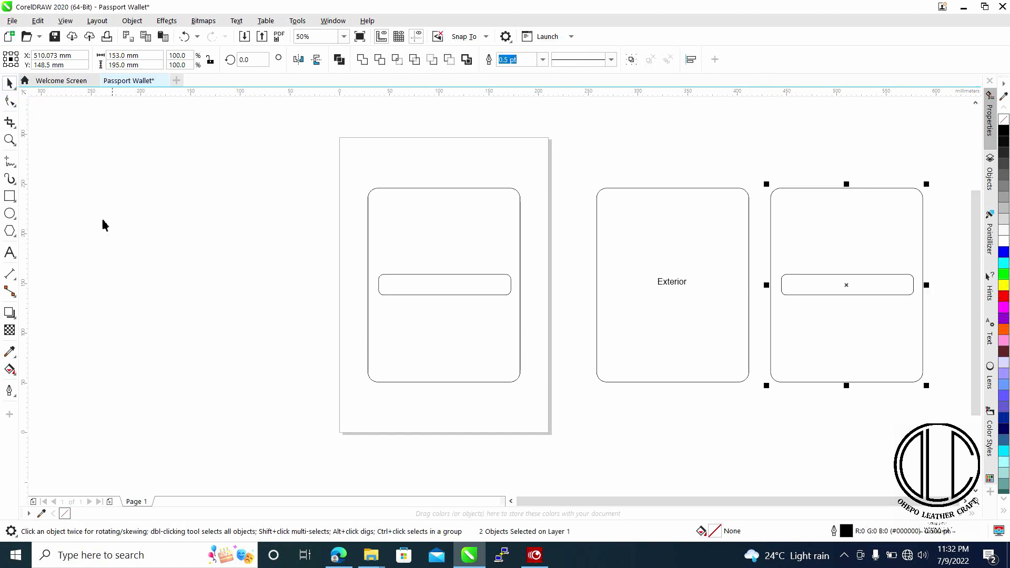
{"action": "left_click", "coordinate": [10, 196]}
{"action": "left_click", "coordinate": [383, 326]}
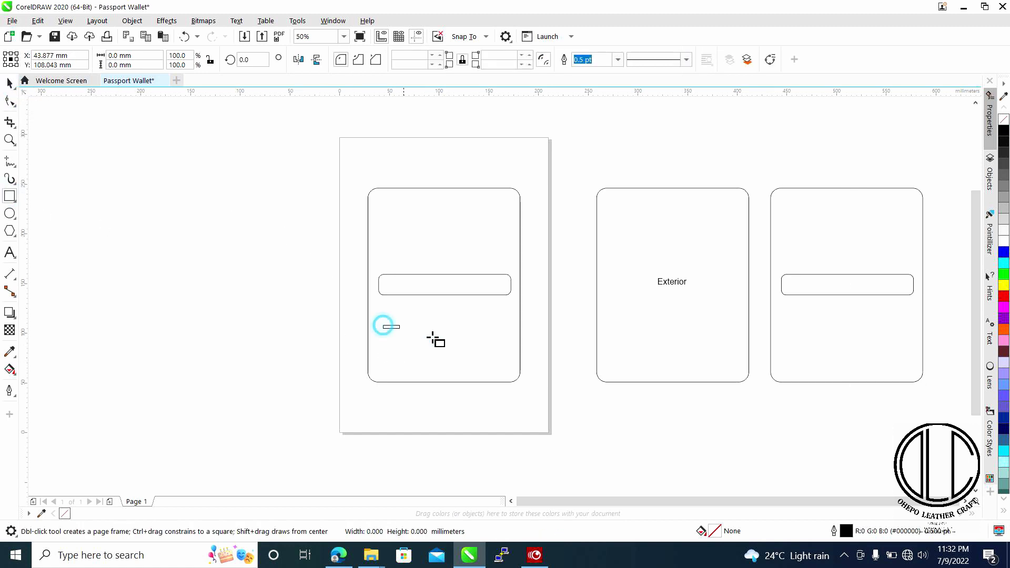
{"action": "left_click_drag", "start_coordinate": [432, 339], "coordinate": [509, 361]}
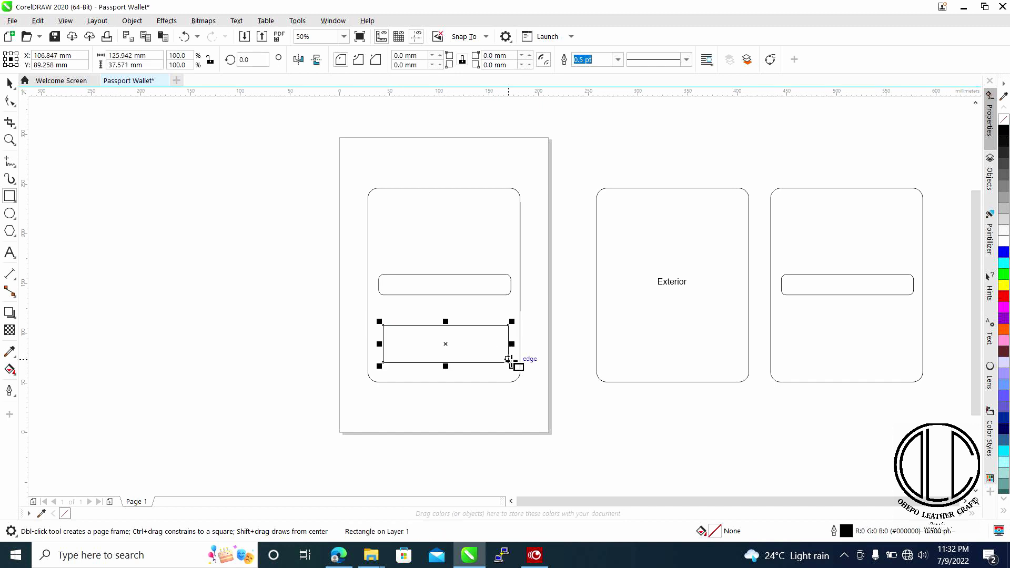
Resize the new rectangle to 15.3 cm wide and 6.8 cm high.
{"action": "left_click", "coordinate": [149, 65]}
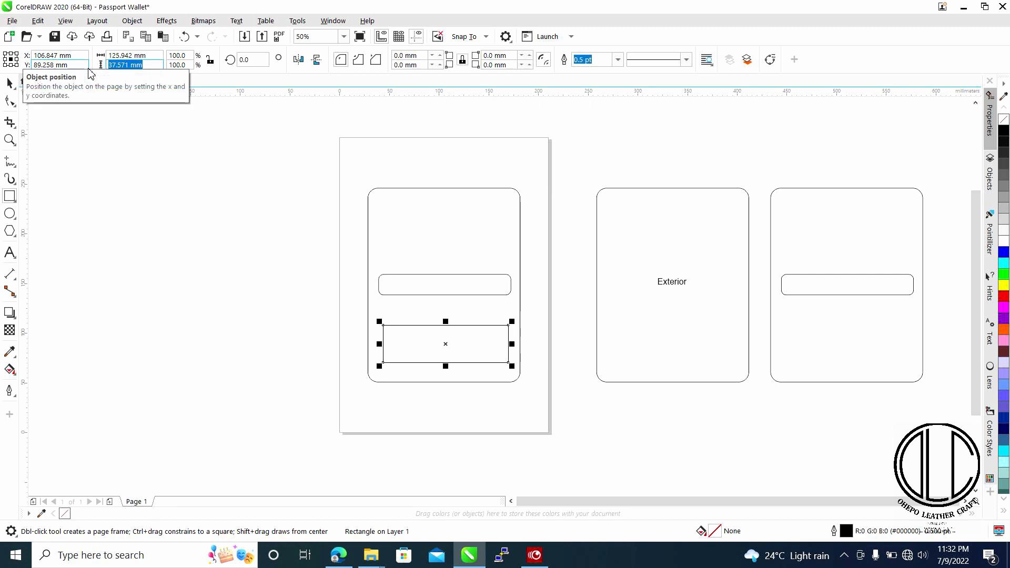
{"action": "type", "text": "6.8"}
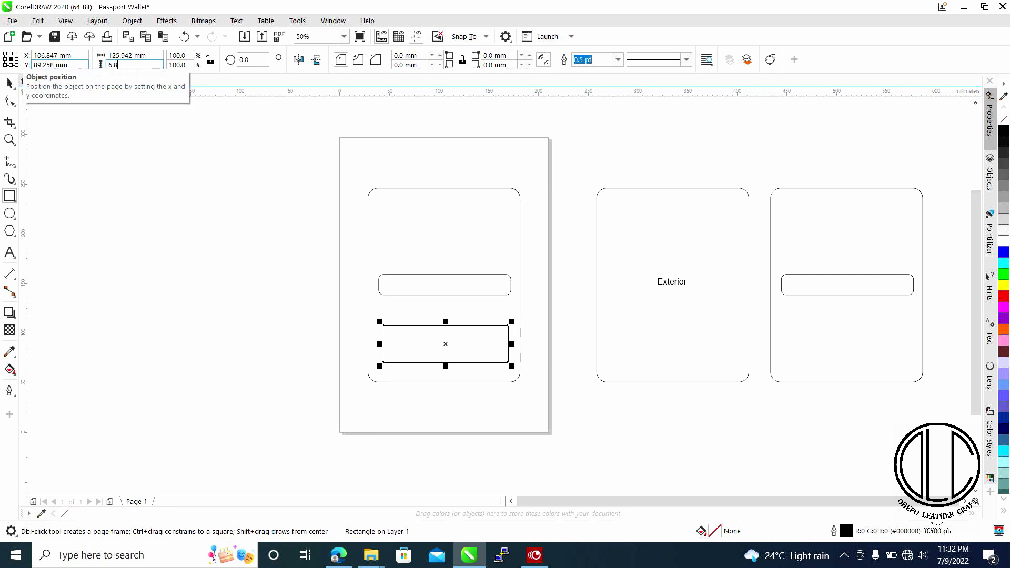
{"action": "type", "text": "cm"}
{"action": "left_click", "coordinate": [158, 55]}
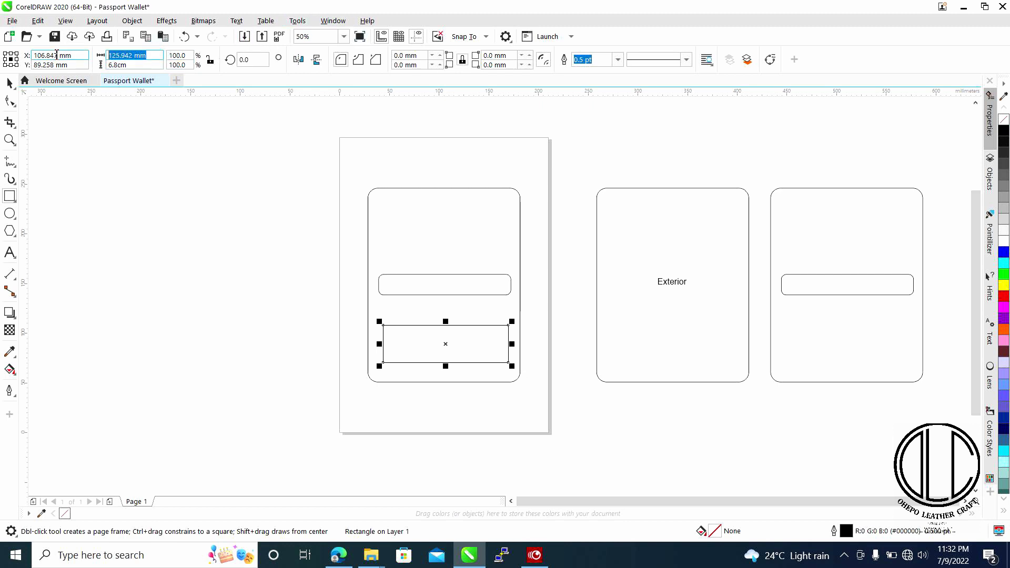
{"action": "type", "text": "15"}
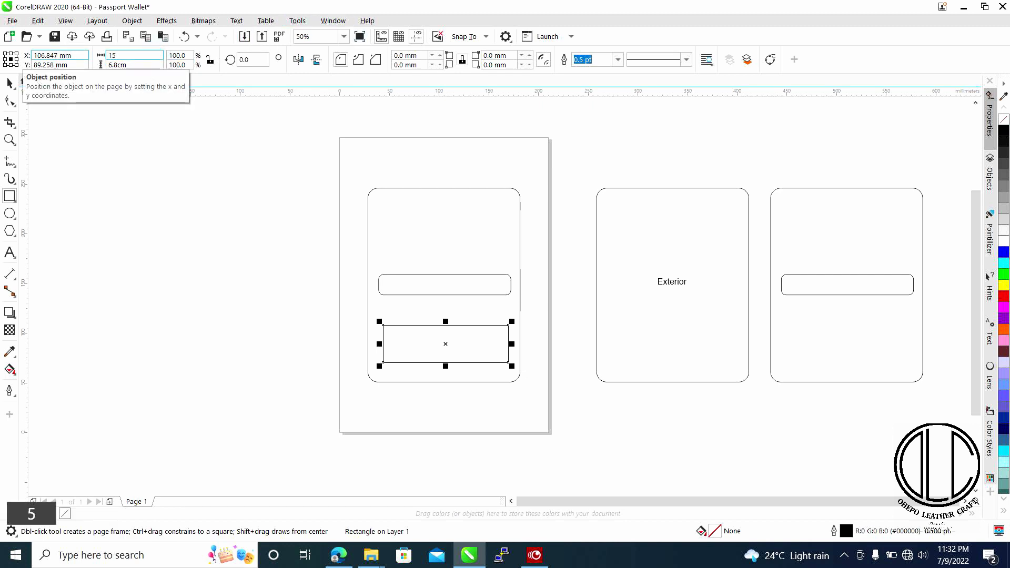
{"action": "type", "text": ".cm"}
{"action": "key", "text": "Left"}
{"action": "key", "text": "Left"}
{"action": "type", "text": "3"}
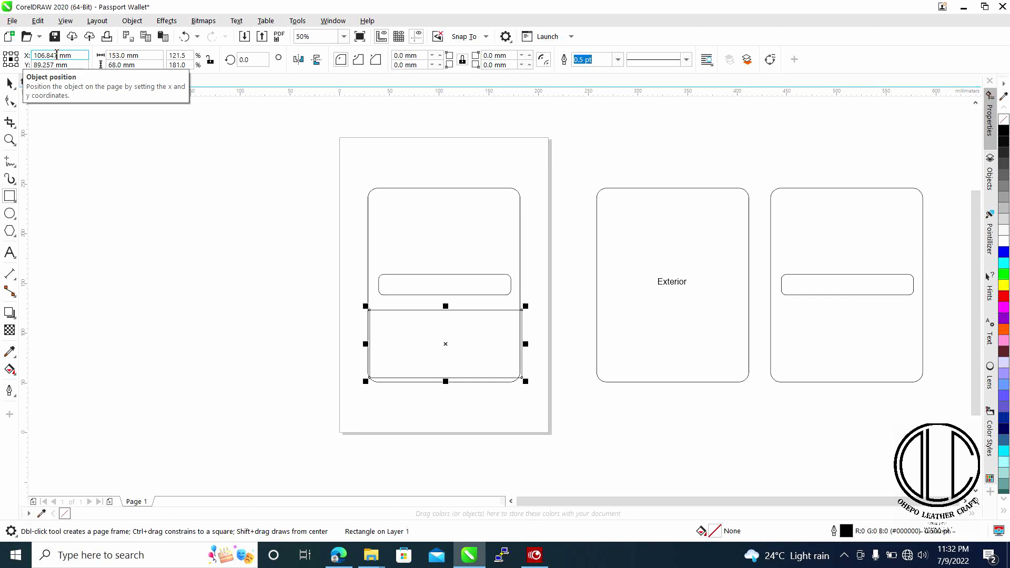
Move the 15.3 by 6.8 cm rectangle so its sides and bottom edge line up with those of the page's rounded panel.
{"action": "scroll", "coordinate": [398, 329], "scroll_direction": "up", "scroll_amount": 3}
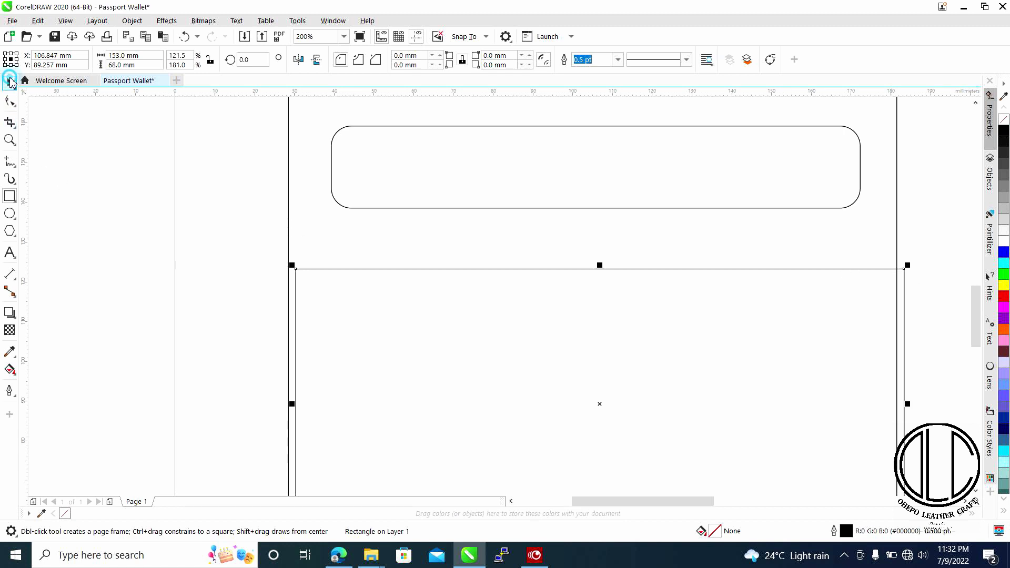
{"action": "key", "text": "space"}
{"action": "left_click_drag", "start_coordinate": [296, 270], "coordinate": [284, 266]}
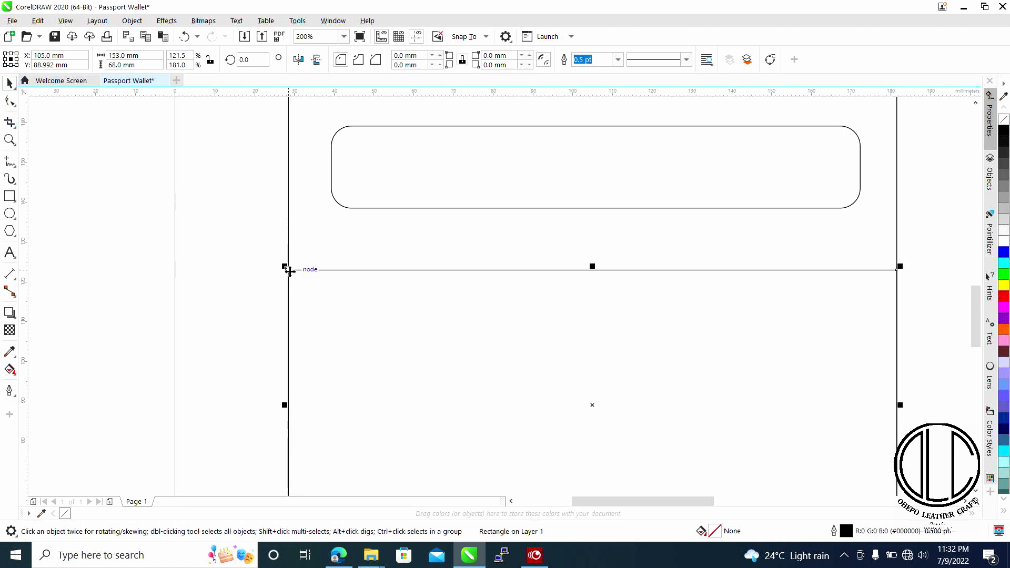
{"action": "scroll", "coordinate": [447, 302], "scroll_direction": "down", "scroll_amount": 2}
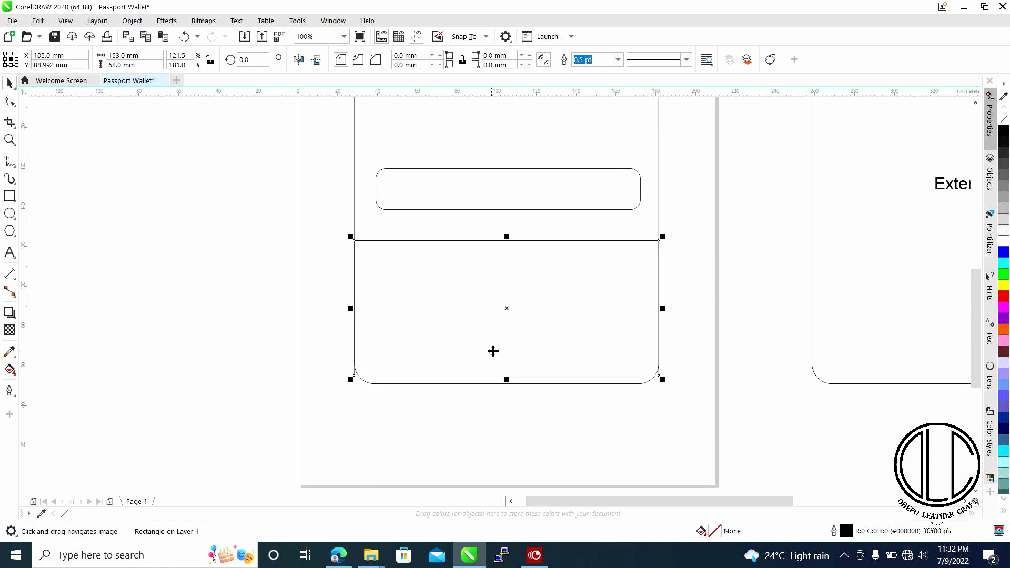
{"action": "scroll", "coordinate": [498, 370], "scroll_direction": "up", "scroll_amount": 2}
{"action": "left_click_drag", "start_coordinate": [523, 415], "coordinate": [494, 357]}
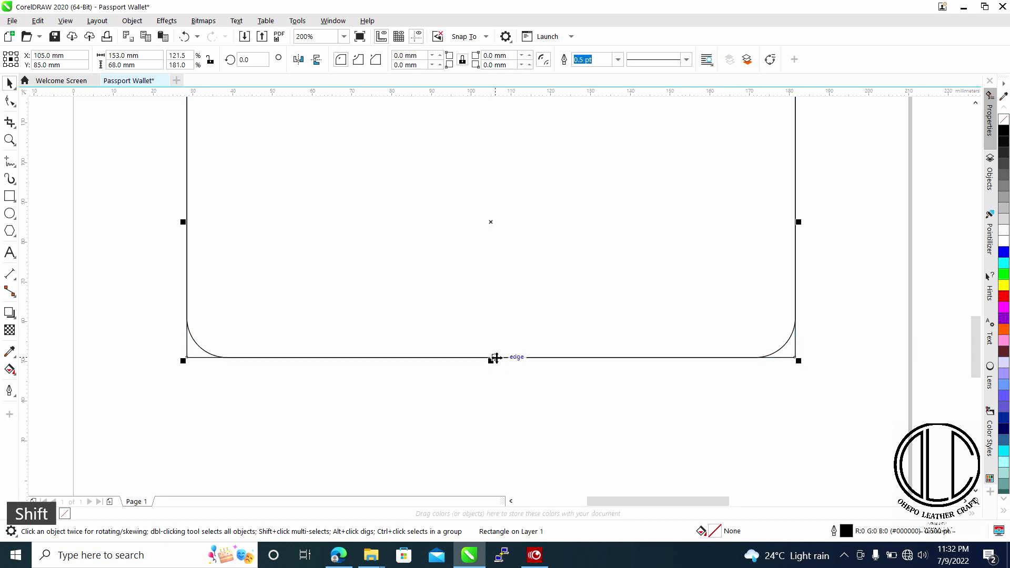
{"action": "scroll", "coordinate": [494, 358], "scroll_direction": "down", "scroll_amount": 2}
{"action": "left_click_drag", "start_coordinate": [518, 309], "coordinate": [511, 322]}
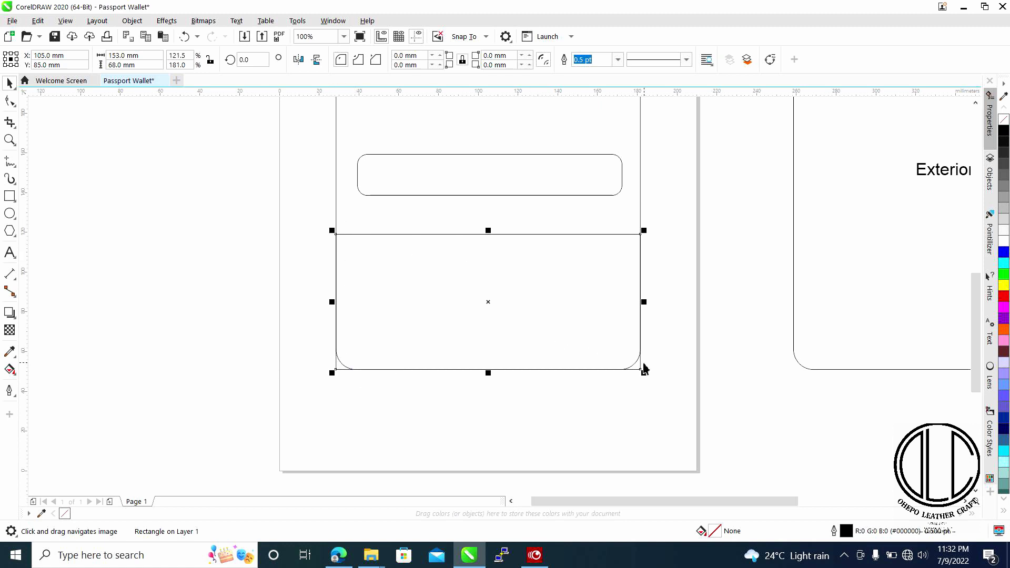
Unlink the corner radii and round only the two bottom corners of the pocket rectangle to 10 mm.
{"action": "left_click", "coordinate": [9, 100]}
{"action": "key", "text": "ctrl"}
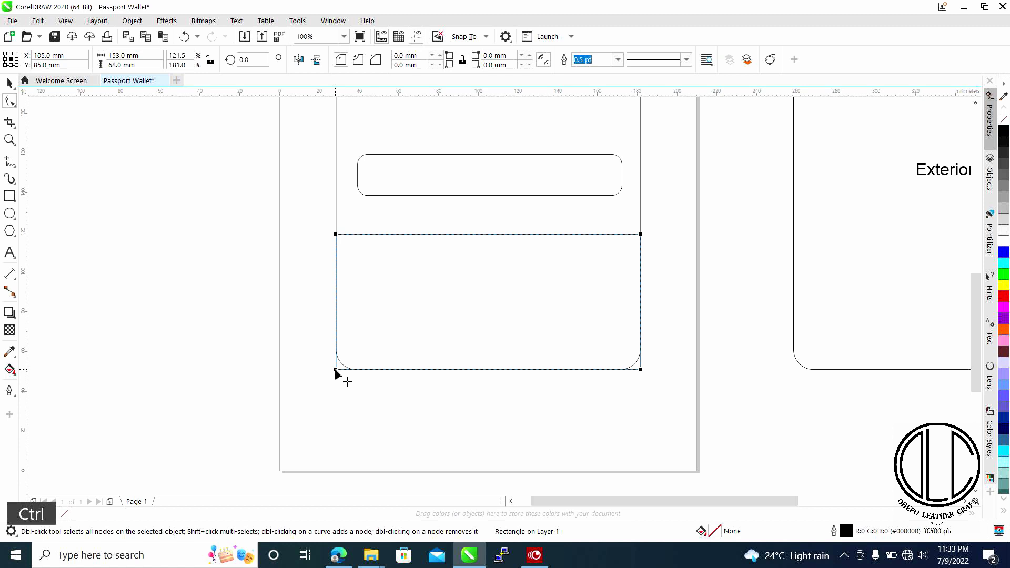
{"action": "left_click", "coordinate": [463, 63]}
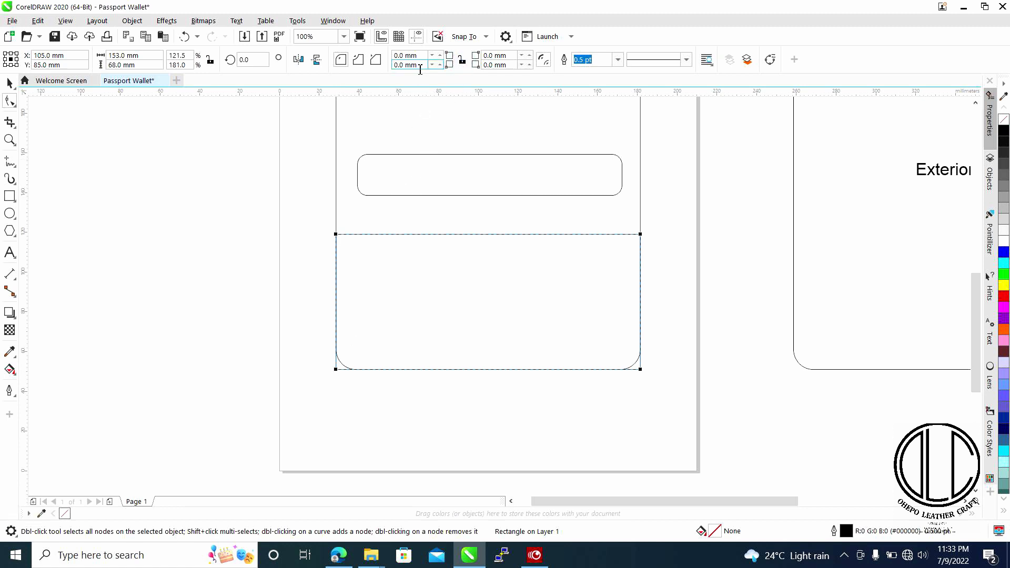
{"action": "left_click", "coordinate": [405, 65]}
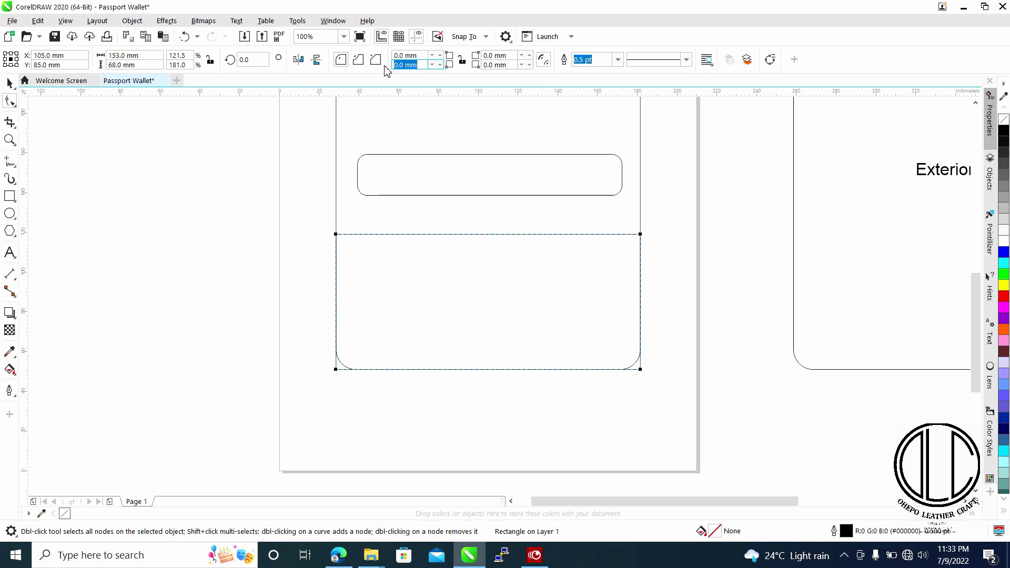
{"action": "type", "text": "100"}
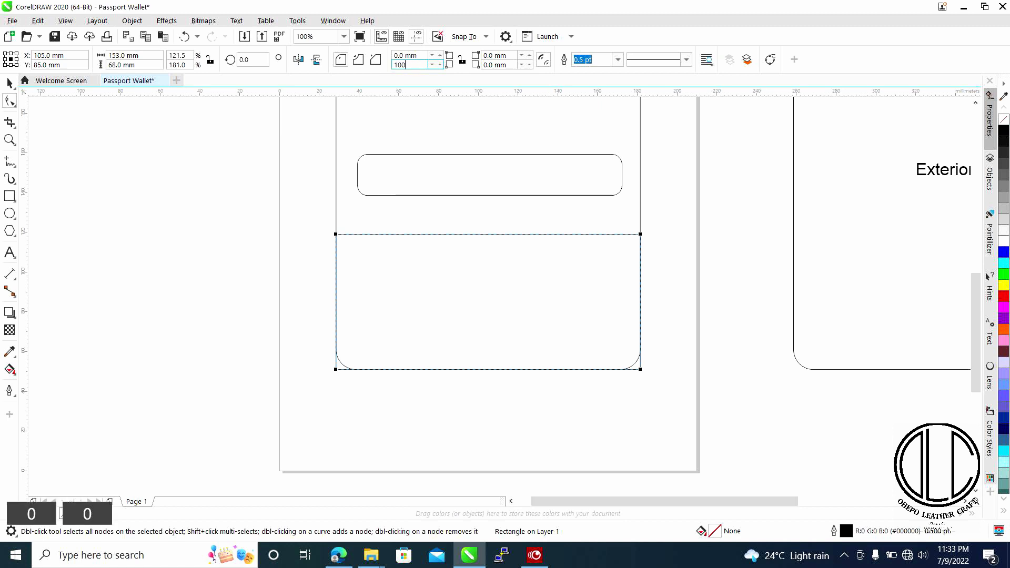
{"action": "key", "text": "BackSpace"}
{"action": "type", "text": "mm"}
{"action": "left_click", "coordinate": [495, 65]}
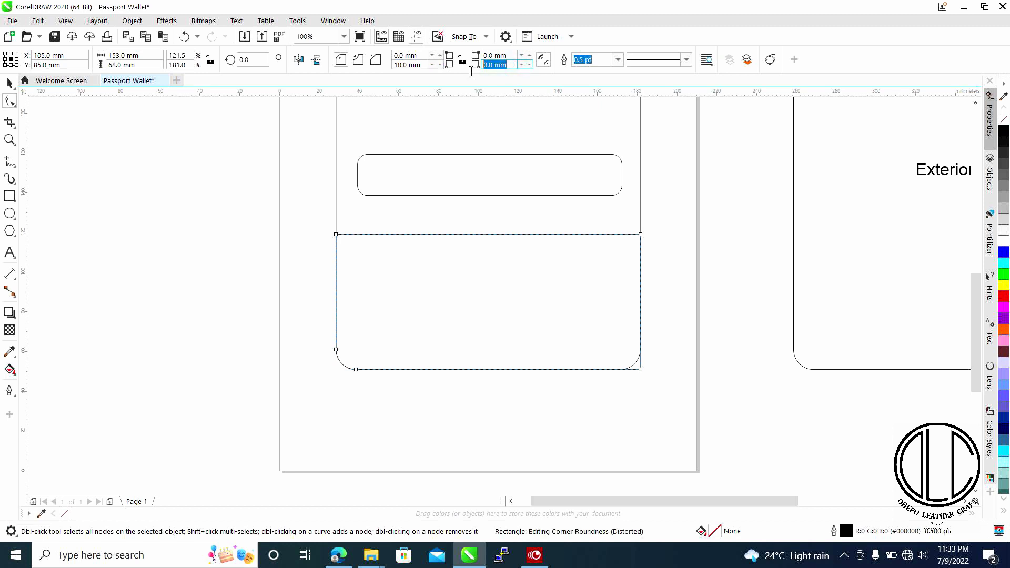
{"action": "type", "text": "10mm"}
{"action": "key", "text": "Return"}
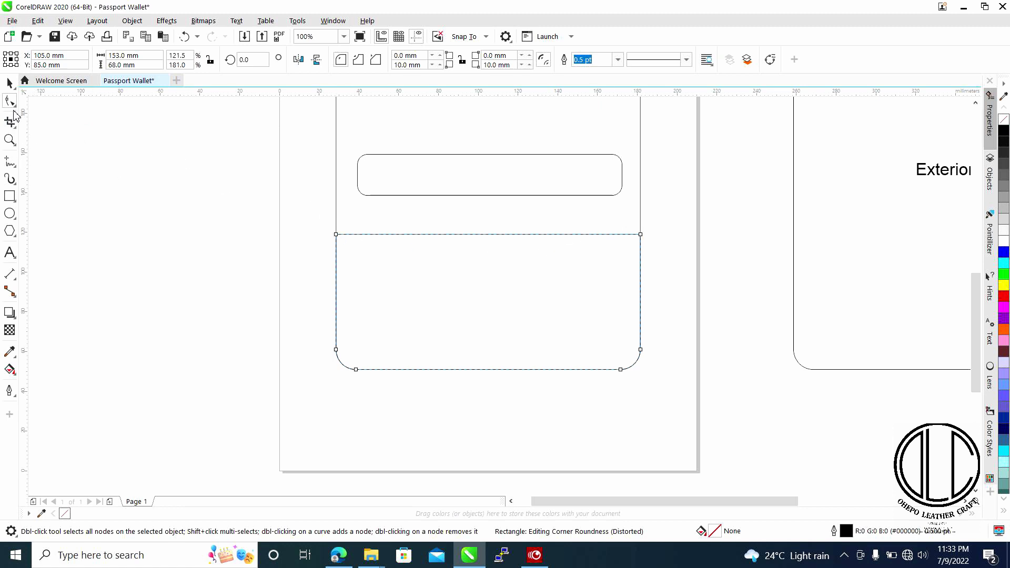
Delete the page's large rounded panel and its inner rounded rectangle, keeping only the pocket shape.
{"action": "left_click", "coordinate": [16, 166]}
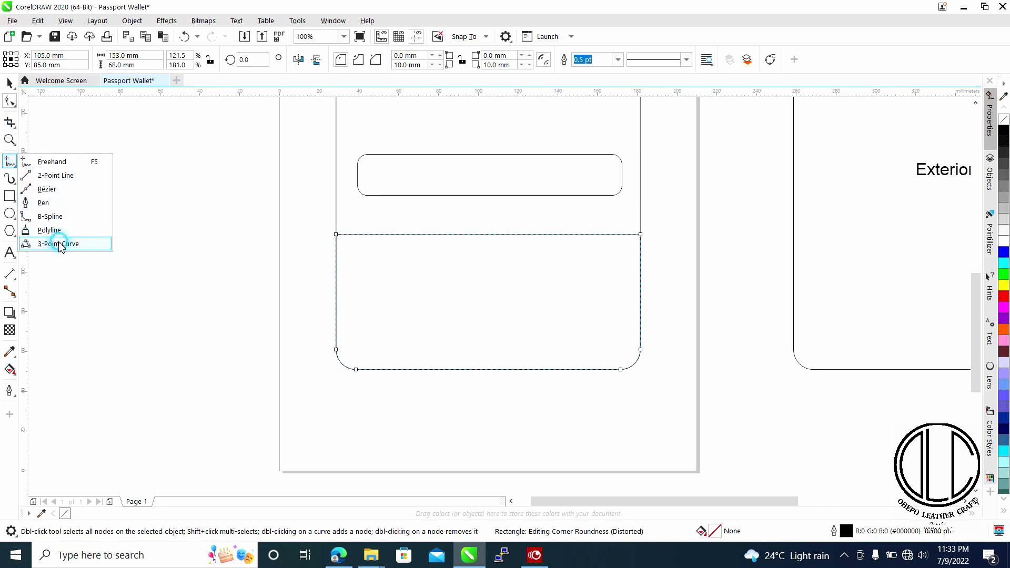
{"action": "left_click", "coordinate": [354, 255]}
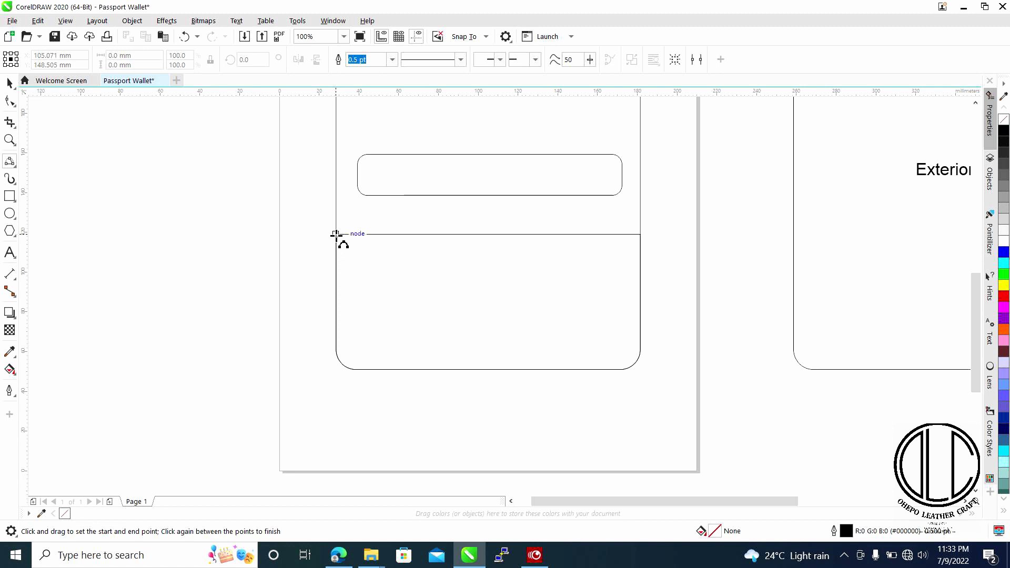
{"action": "left_click", "coordinate": [10, 83]}
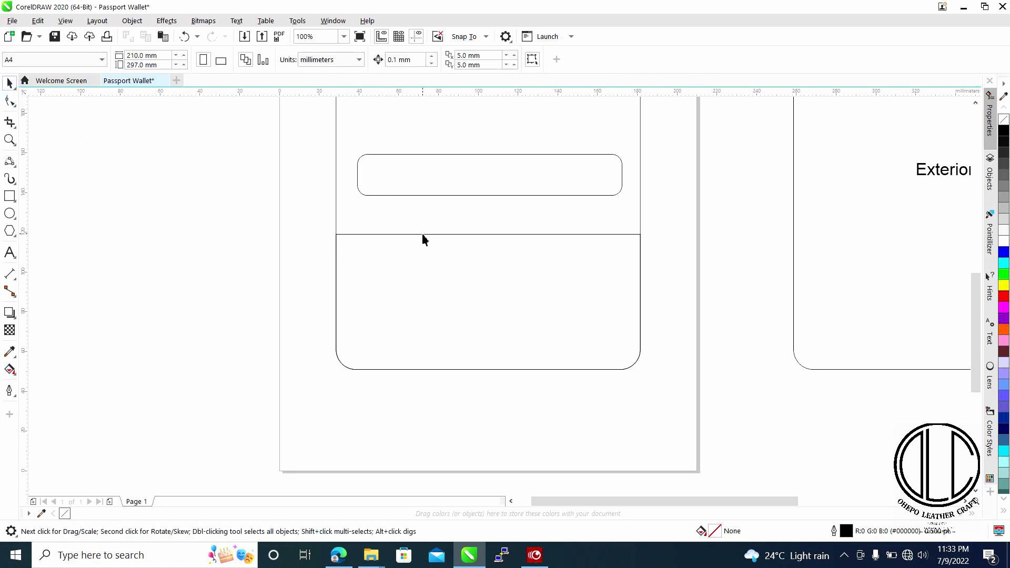
{"action": "left_click", "coordinate": [424, 235]}
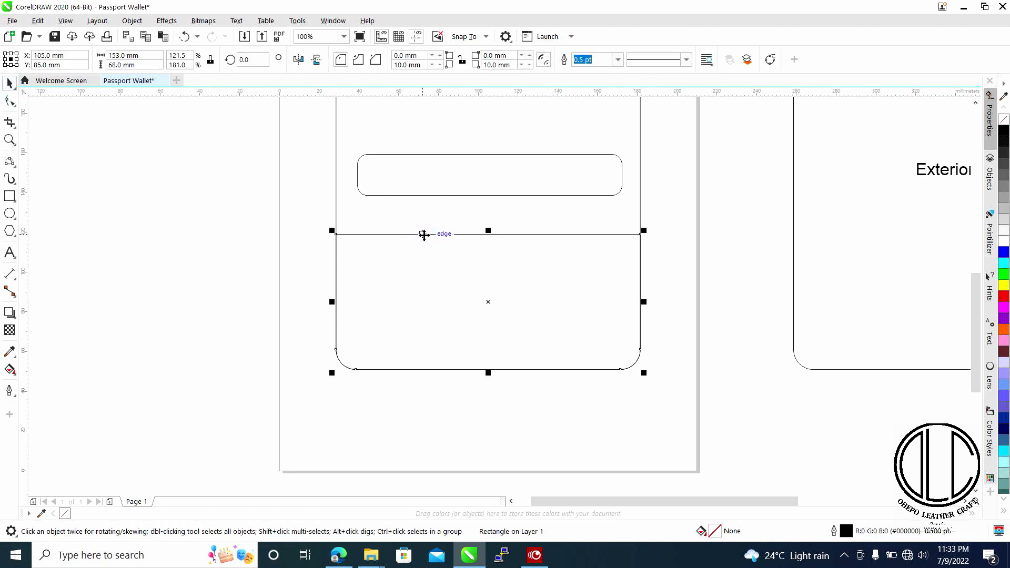
{"action": "left_click", "coordinate": [337, 186]}
{"action": "key", "text": "Delete"}
{"action": "left_click", "coordinate": [403, 175]}
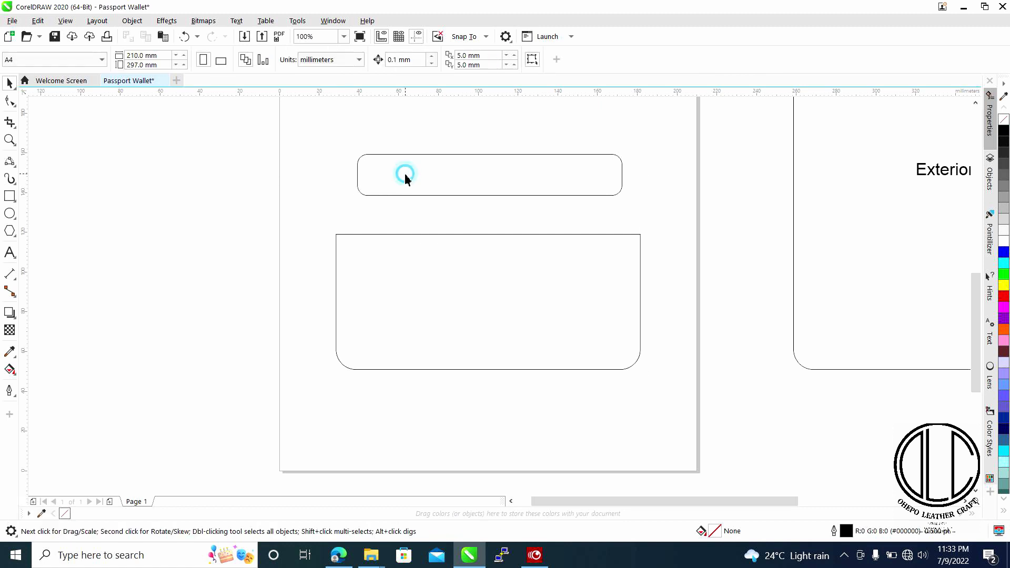
{"action": "key", "text": "Delete"}
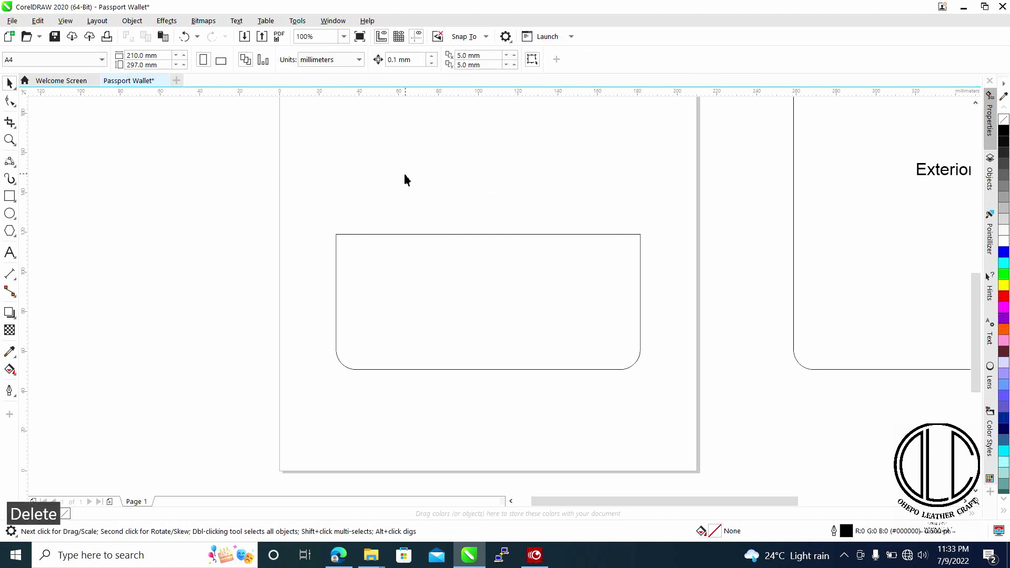
Draw a 3-Point Curve between the pocket's two top corners, dipping about 7 mm below the top edge at its middle.
{"action": "left_click", "coordinate": [396, 260]}
{"action": "left_click", "coordinate": [10, 161]}
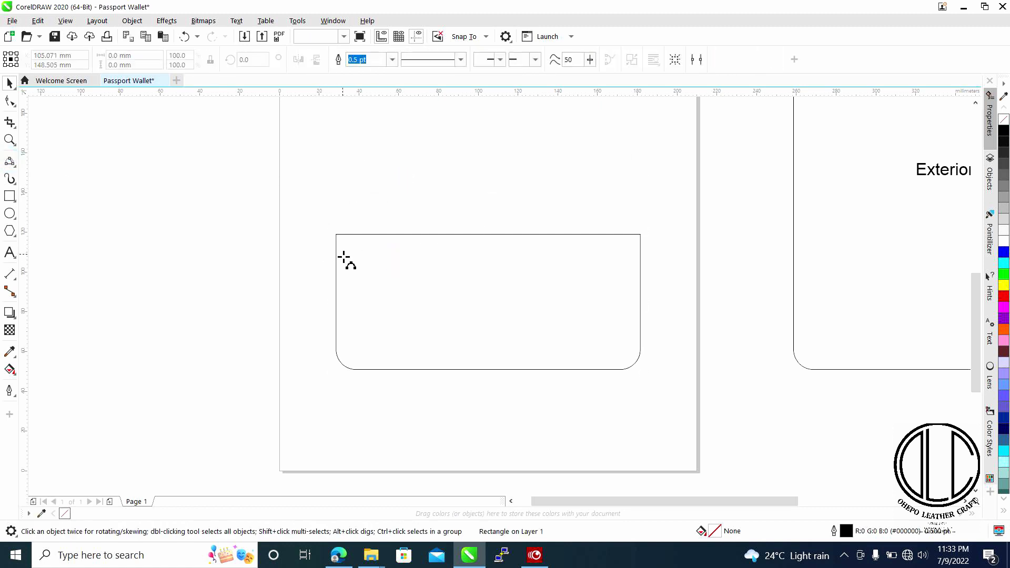
{"action": "left_click_drag", "start_coordinate": [336, 235], "coordinate": [642, 234]}
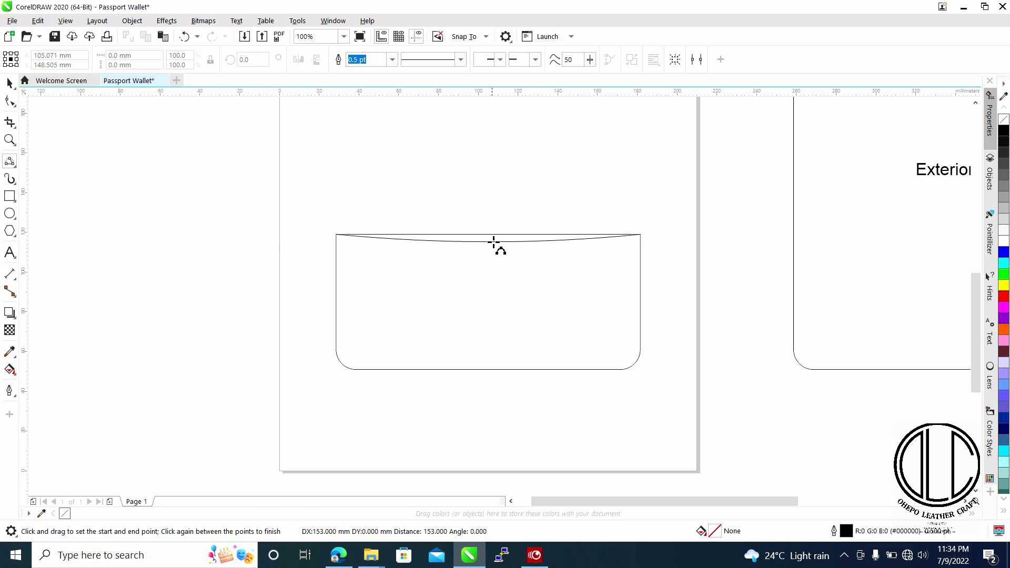
{"action": "key", "text": "shift"}
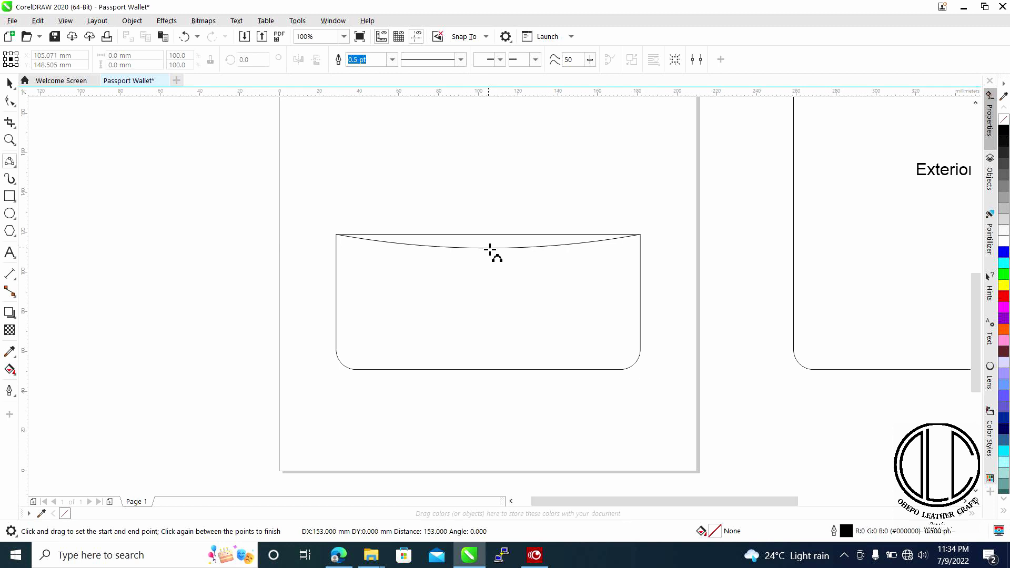
{"action": "left_click", "coordinate": [490, 251]}
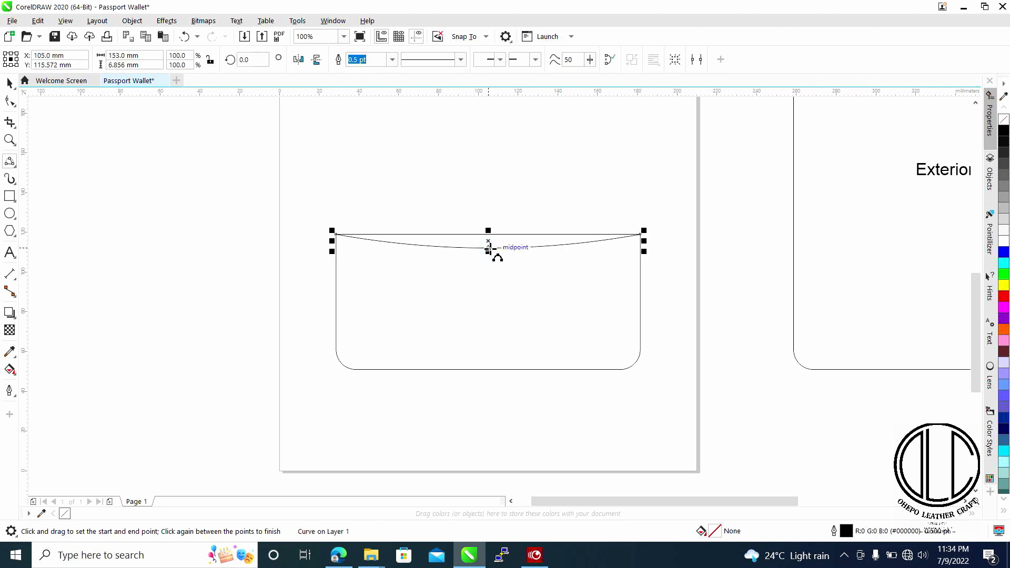
{"action": "key", "text": "Escape"}
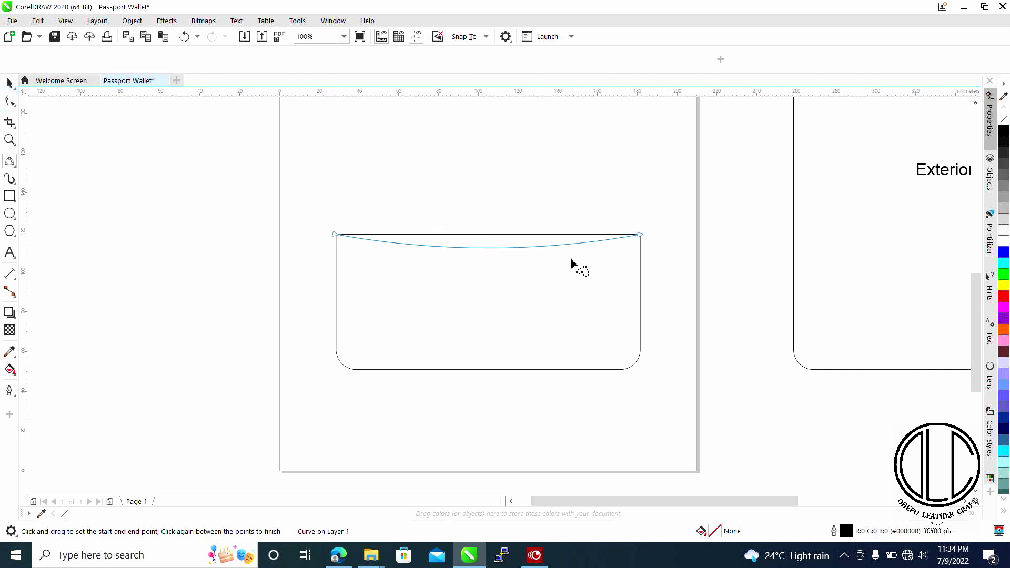
Add a node at the middle of the curve and move it down and left so the dip is about 17 mm deep.
{"action": "key", "text": "F10"}
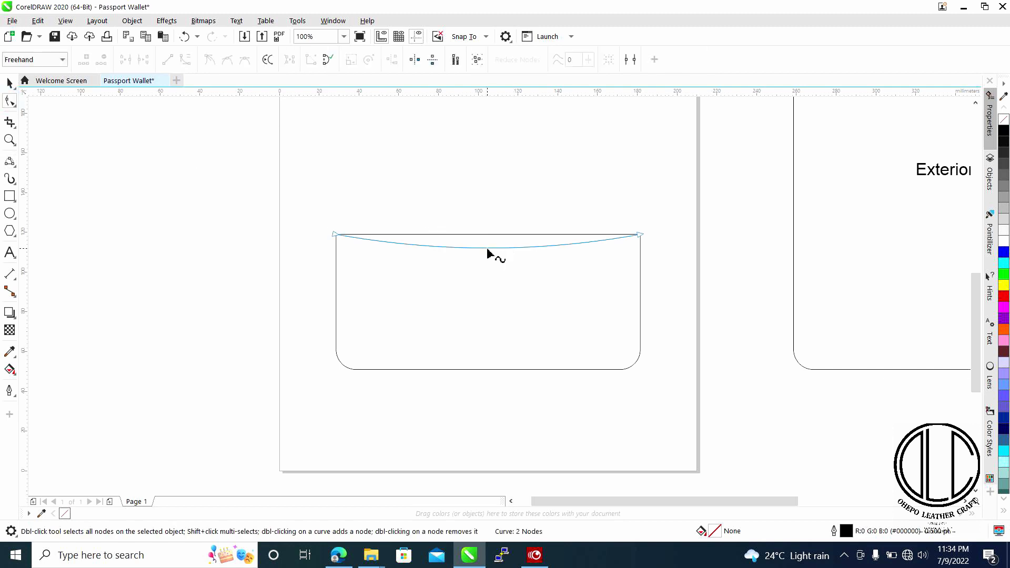
{"action": "left_click", "coordinate": [487, 250]}
{"action": "left_click_drag", "start_coordinate": [487, 249], "coordinate": [457, 269]}
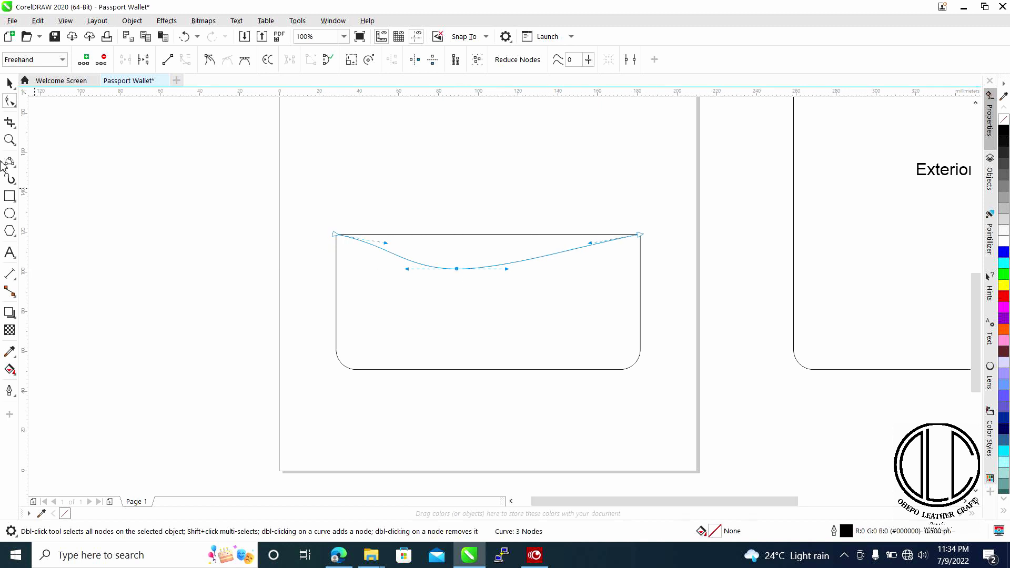
Draw a vertical 2-Point Line about 77 mm long from the midpoint of the pocket's top edge down past its bottom edge.
{"action": "left_click", "coordinate": [11, 163]}
{"action": "left_click", "coordinate": [66, 176]}
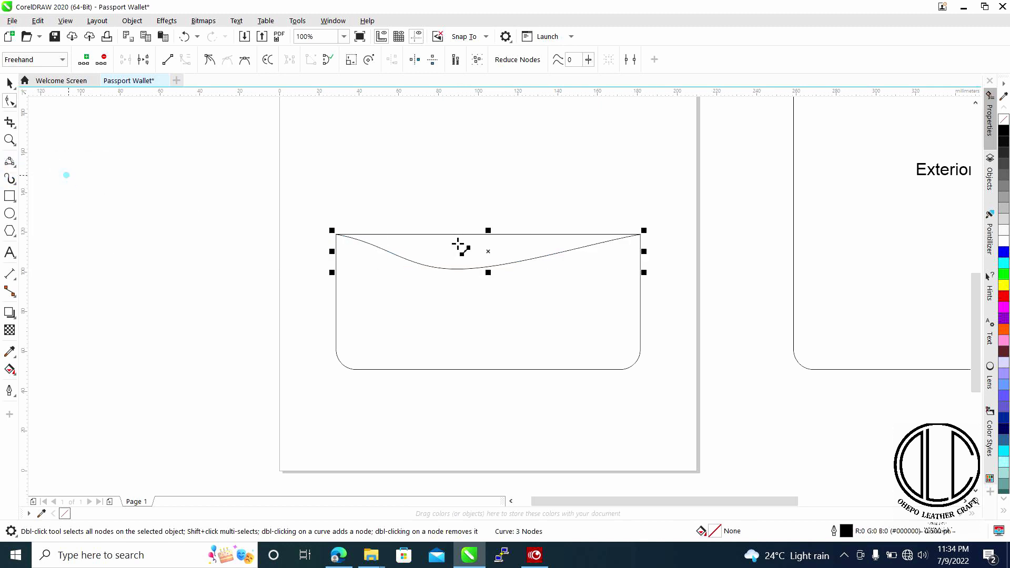
{"action": "left_click_drag", "start_coordinate": [488, 234], "coordinate": [502, 379]}
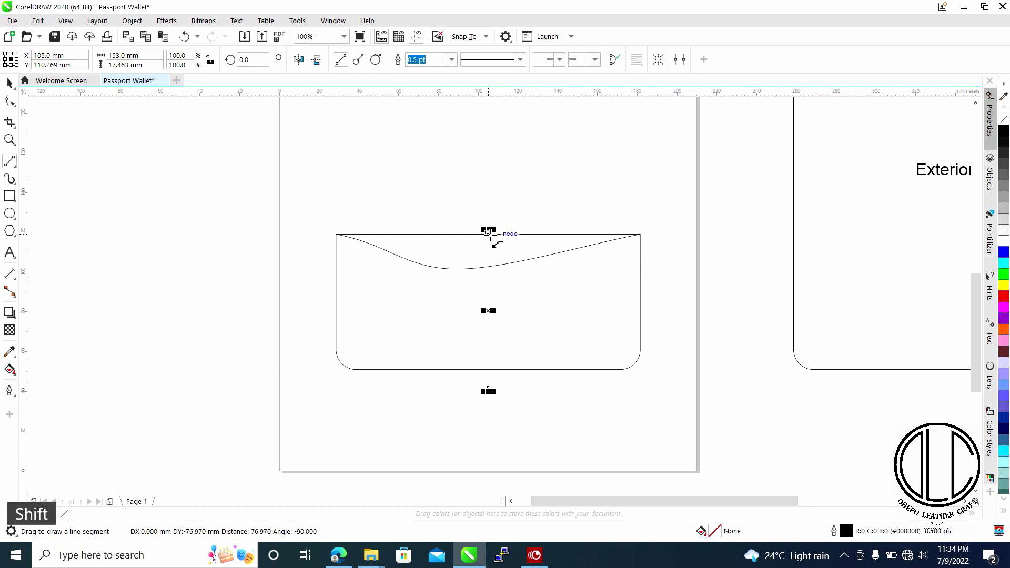
Extend the centre line's upper end to about 90 mm overall and move the curve's middle node onto it, about 9 mm below the pocket's top edge.
{"action": "left_click_drag", "start_coordinate": [487, 230], "coordinate": [489, 206]}
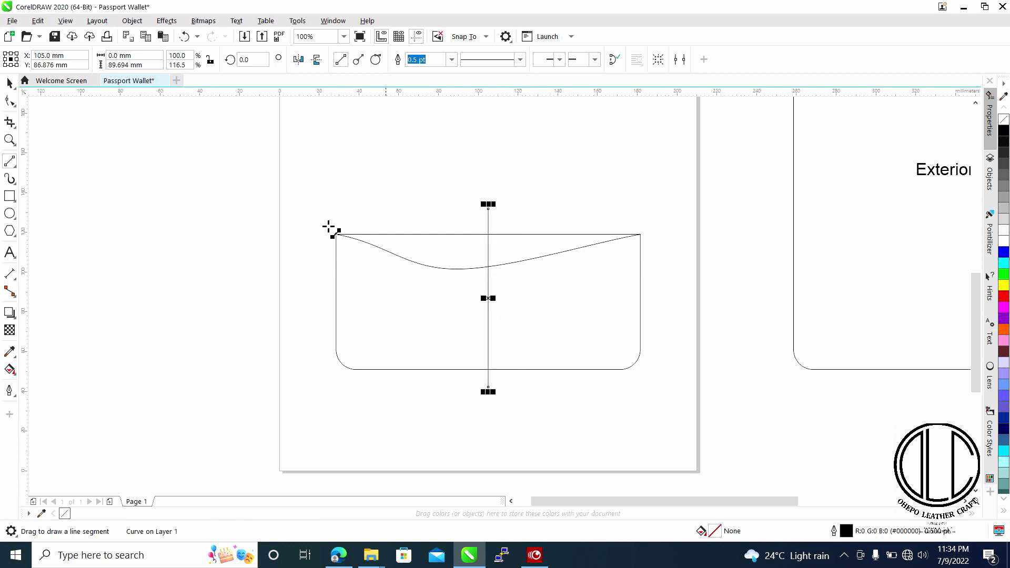
{"action": "left_click", "coordinate": [9, 101]}
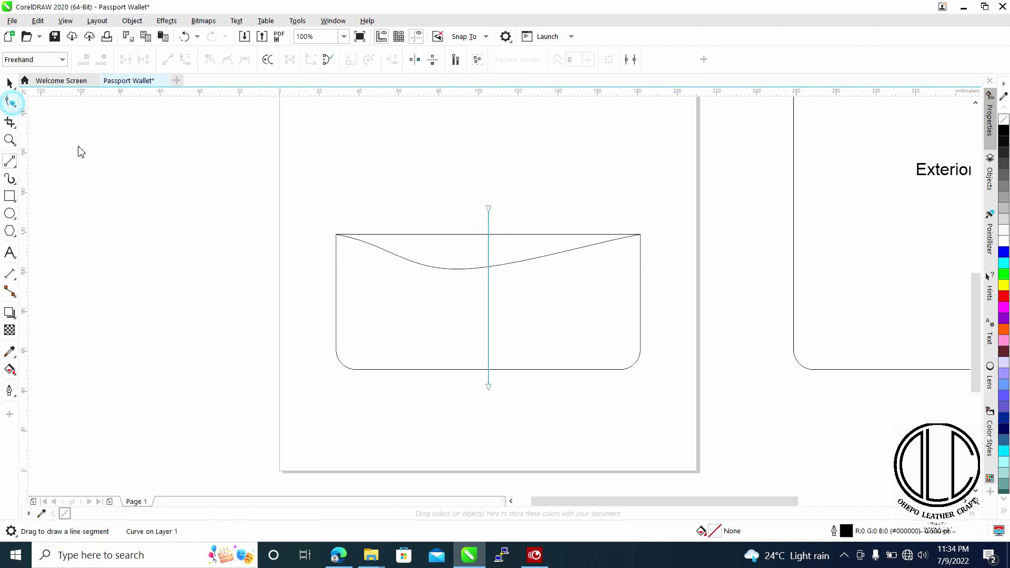
{"action": "left_click", "coordinate": [423, 264]}
{"action": "left_click_drag", "start_coordinate": [457, 269], "coordinate": [487, 255]}
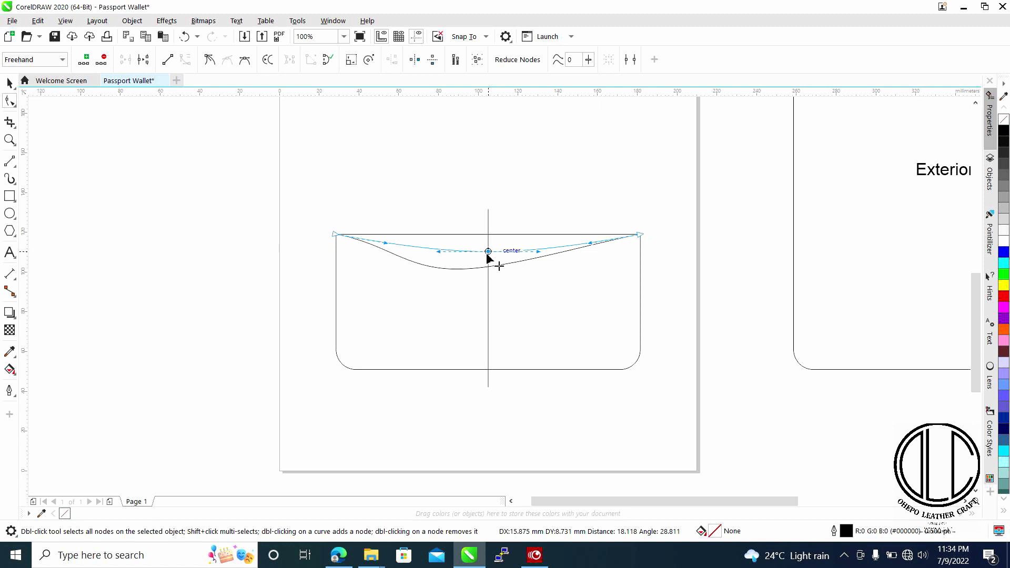
{"action": "left_click_drag", "start_coordinate": [487, 255], "coordinate": [489, 256]}
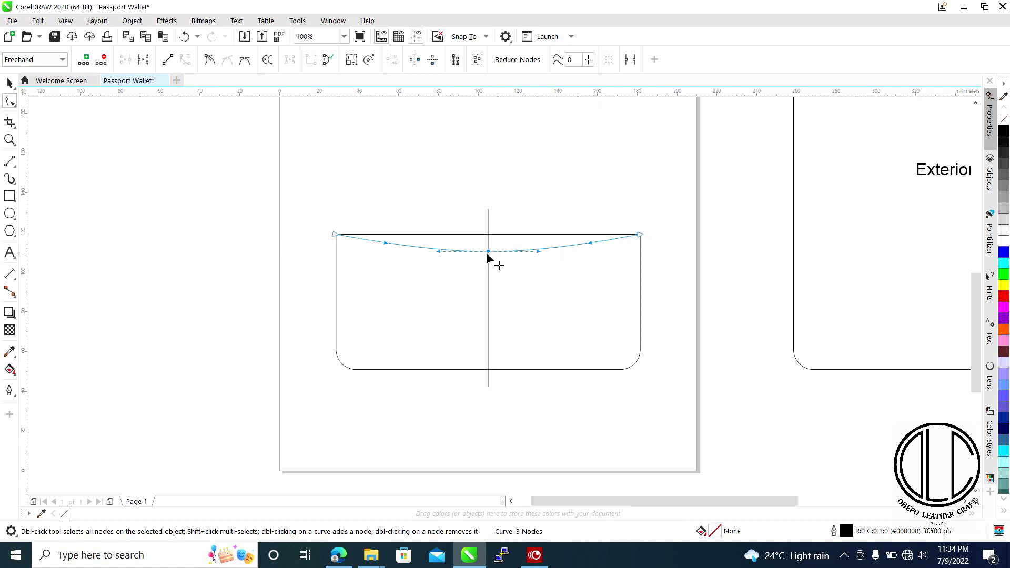
Level the curve's control handles at both end nodes along the pocket's top edge to make the dip symmetrical.
{"action": "left_click_drag", "start_coordinate": [386, 243], "coordinate": [388, 235]}
{"action": "scroll", "coordinate": [372, 246], "scroll_direction": "up", "scroll_amount": 5}
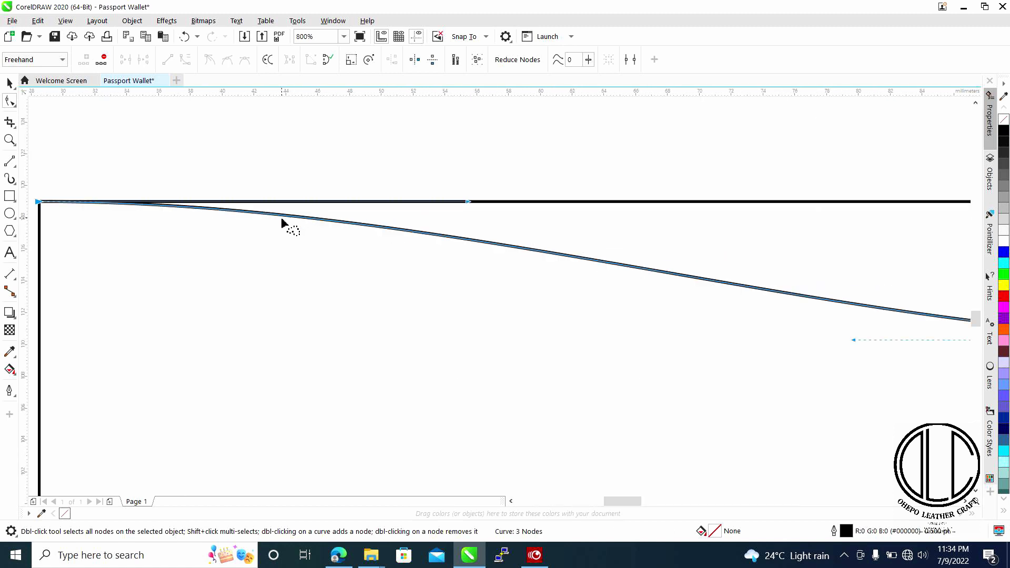
{"action": "scroll", "coordinate": [379, 235], "scroll_direction": "down", "scroll_amount": 5}
{"action": "scroll", "coordinate": [632, 271], "scroll_direction": "right", "scroll_amount": 3}
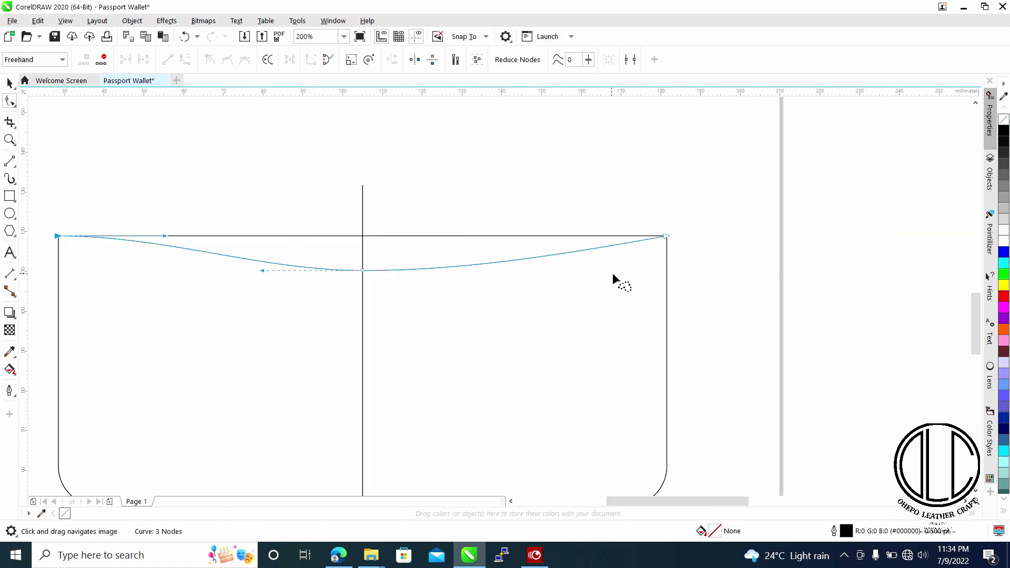
{"action": "left_click", "coordinate": [664, 238]}
{"action": "left_click_drag", "start_coordinate": [565, 255], "coordinate": [565, 236]}
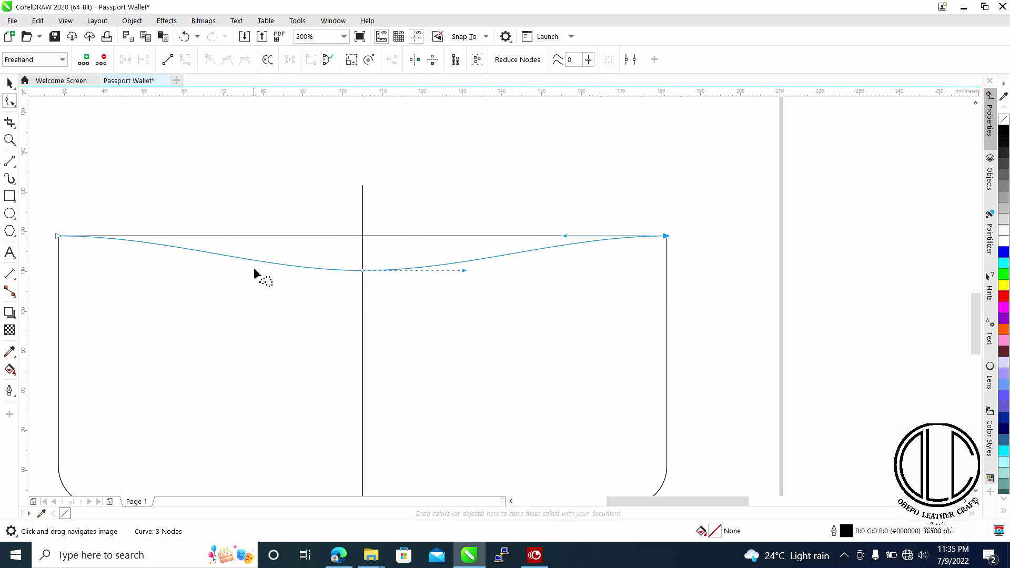
Smart Fill the pocket areas below the curve on both sides of the centre line.
{"action": "scroll", "coordinate": [271, 283], "scroll_direction": "down", "scroll_amount": 1}
{"action": "left_click_drag", "start_coordinate": [357, 302], "coordinate": [406, 261]}
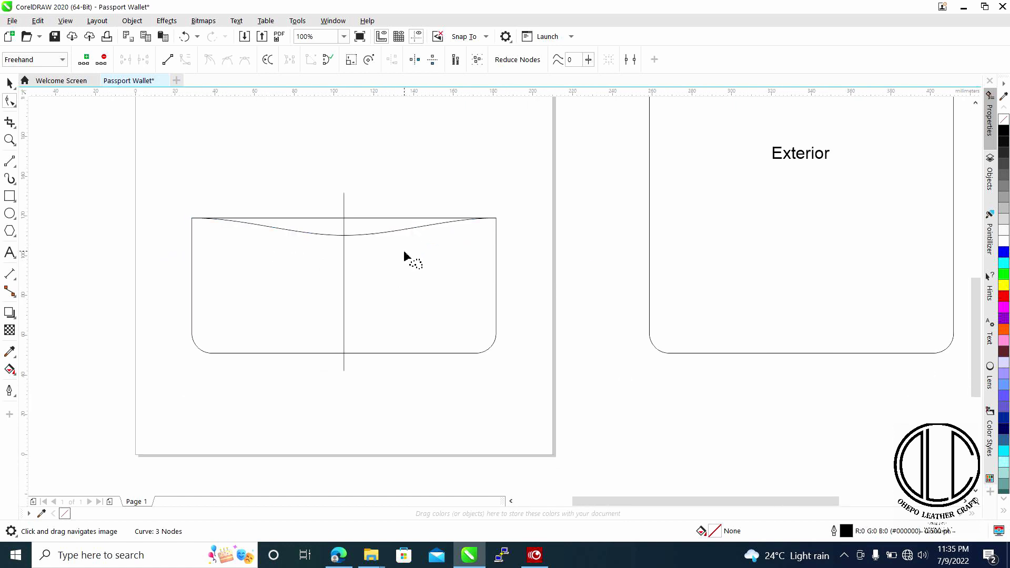
{"action": "left_click", "coordinate": [15, 376]}
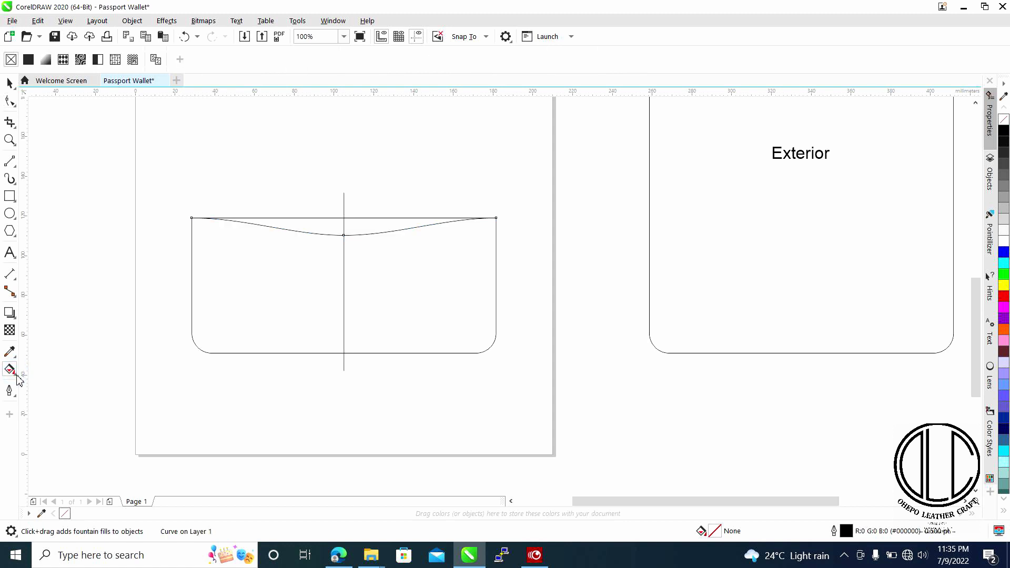
{"action": "left_click", "coordinate": [53, 384]}
{"action": "left_click", "coordinate": [271, 284]}
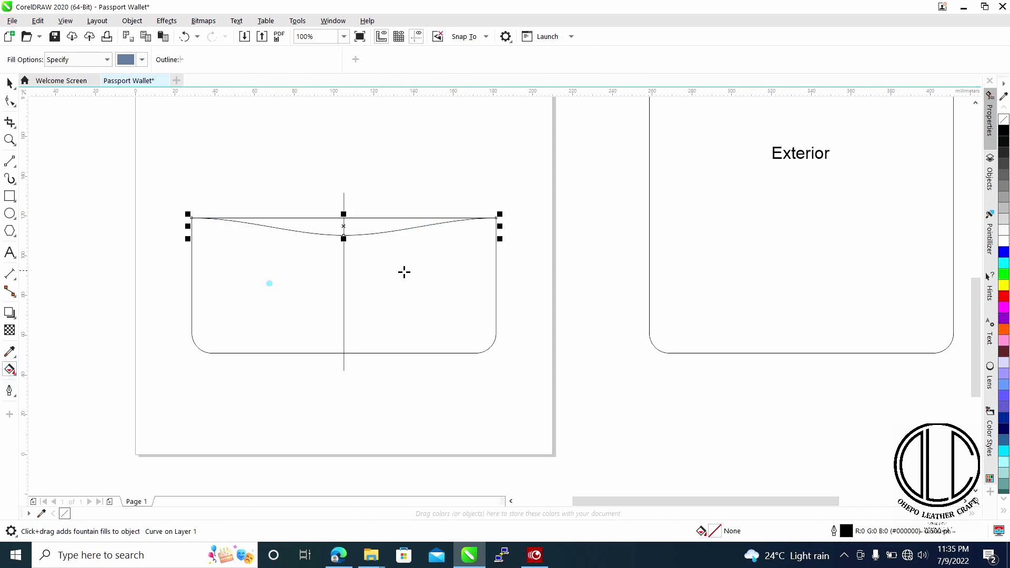
{"action": "left_click", "coordinate": [407, 271]}
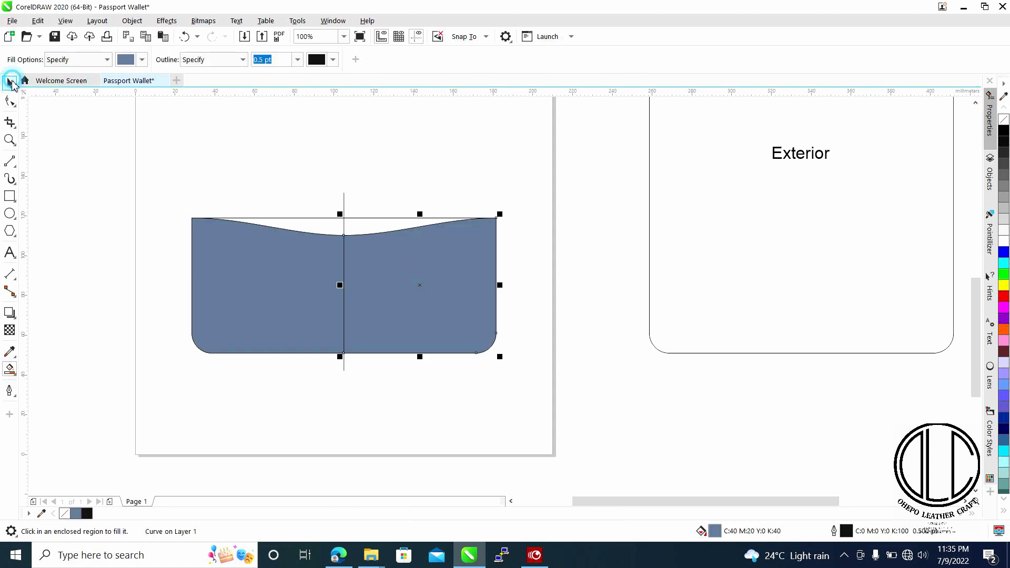
Weld the two filled halves into a single pocket shape.
{"action": "left_click", "coordinate": [10, 82]}
{"action": "key", "text": "shift"}
{"action": "left_click", "coordinate": [305, 266], "text": "shift"}
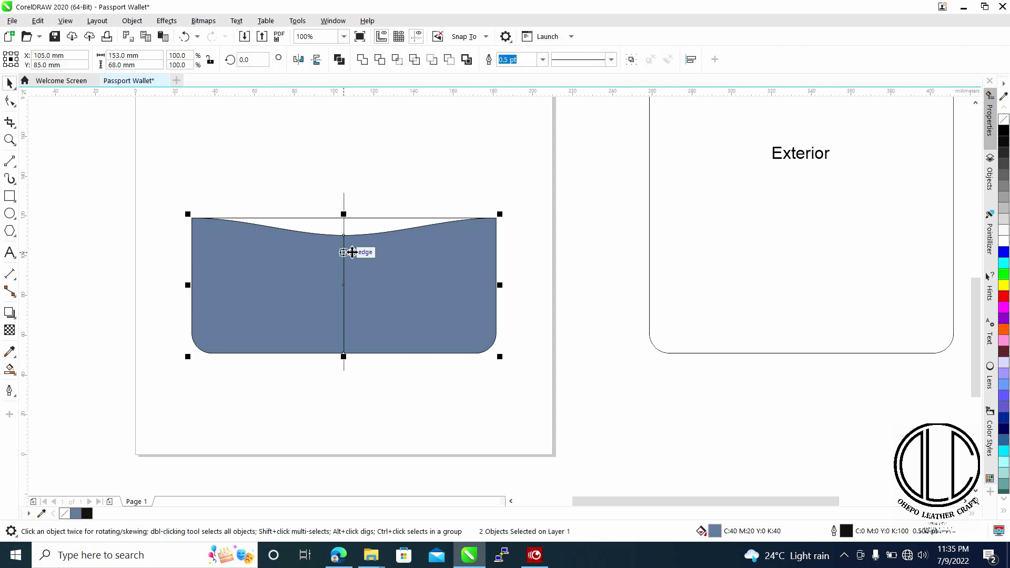
{"action": "left_click", "coordinate": [362, 60]}
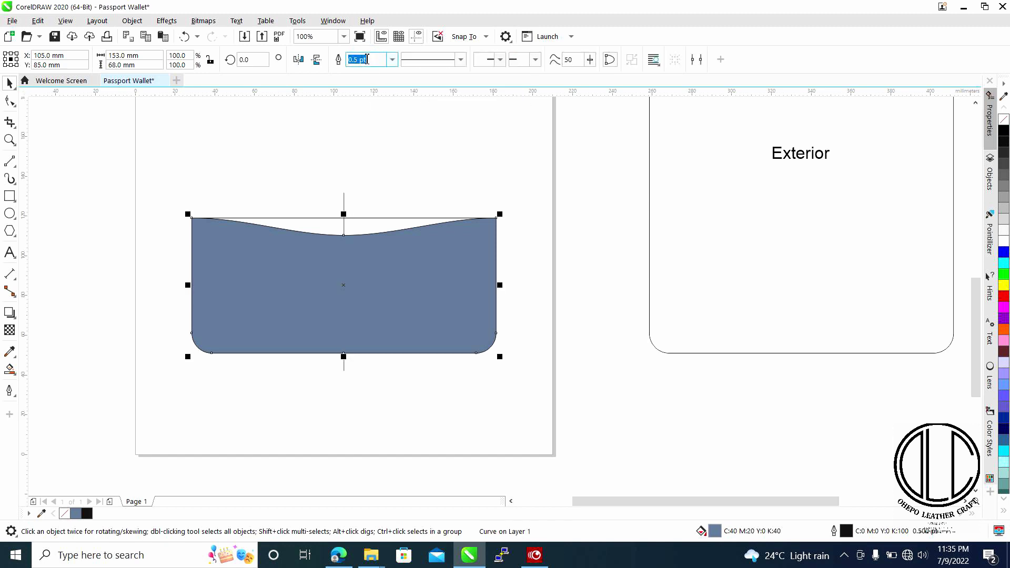
{"action": "left_click", "coordinate": [347, 289]}
{"action": "left_click_drag", "start_coordinate": [347, 289], "coordinate": [357, 441]}
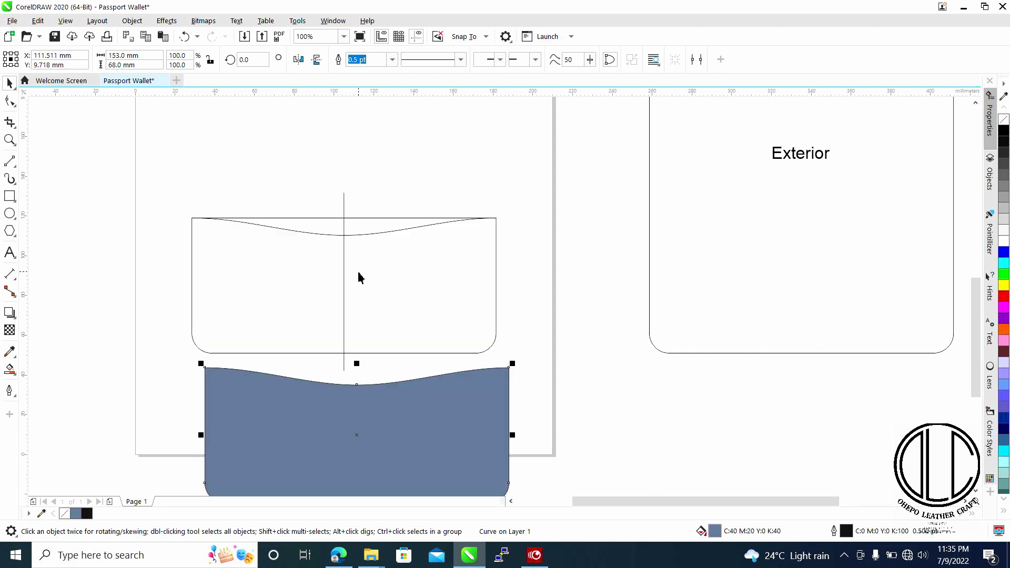
{"action": "key", "text": "ctrl+z"}
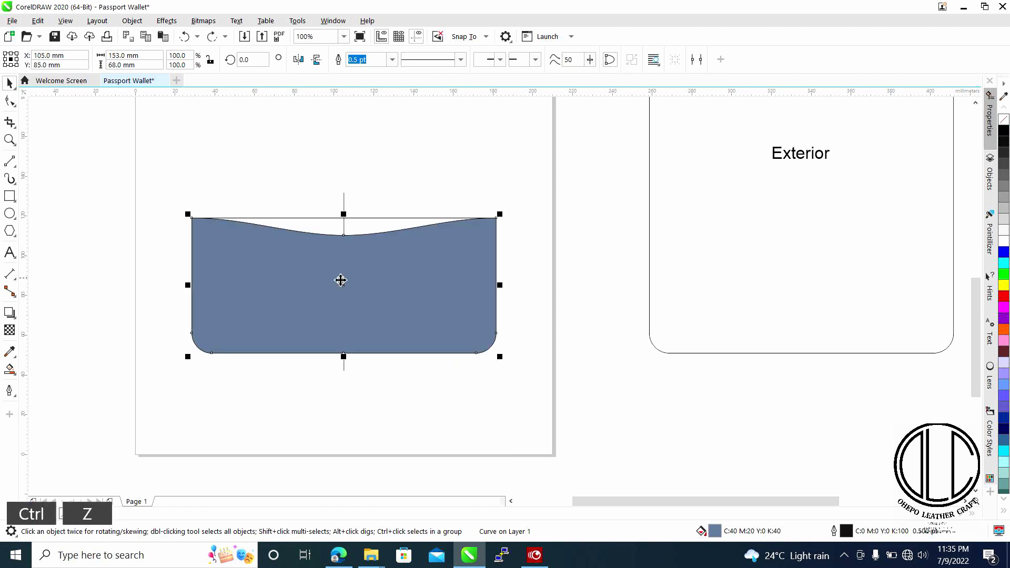
Delete the original straight-topped pocket rectangle and remove the fill from the curved-top pocket shape.
{"action": "left_click", "coordinate": [392, 216]}
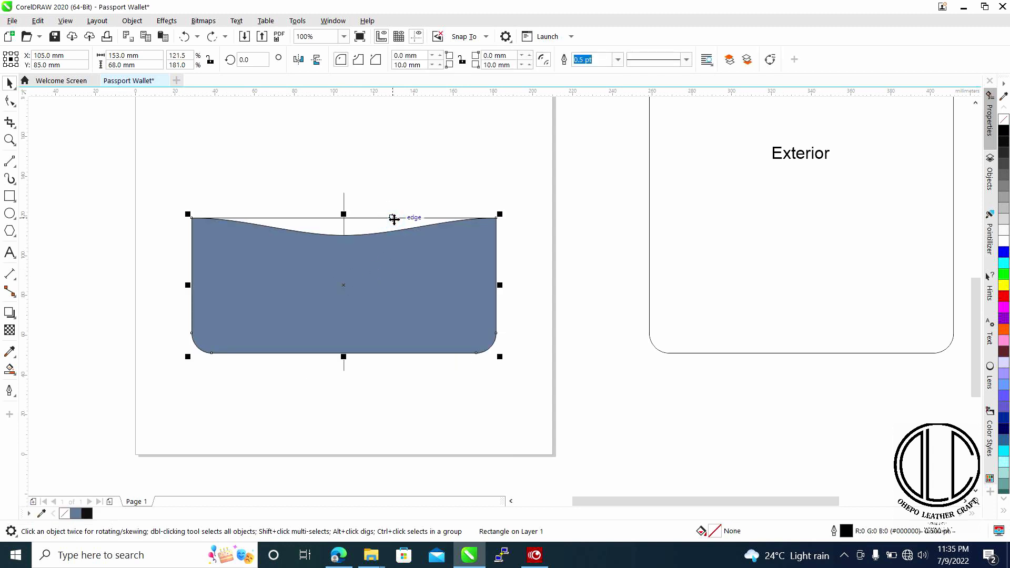
{"action": "left_click", "coordinate": [390, 214]}
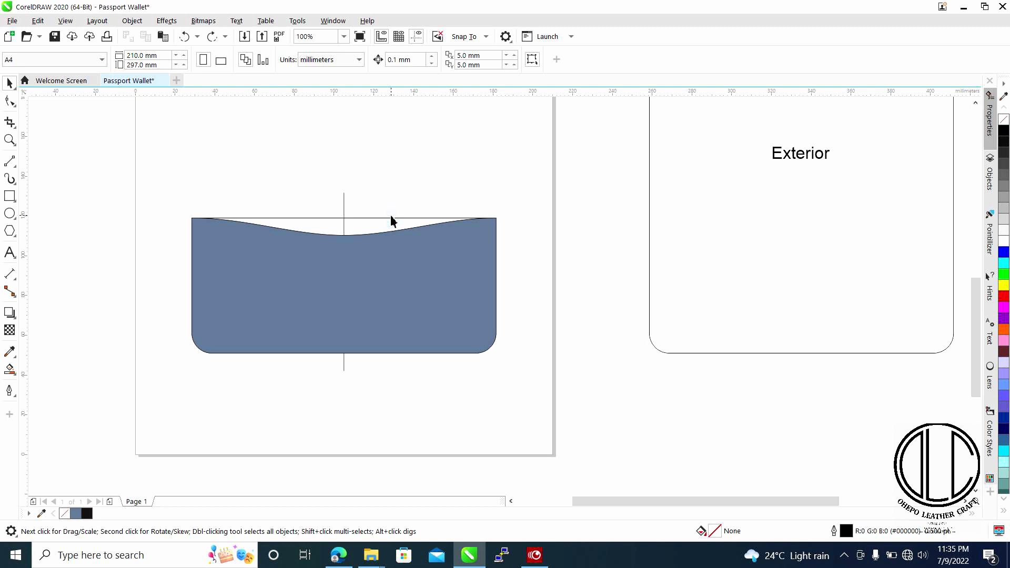
{"action": "key", "text": "Delete"}
{"action": "left_click", "coordinate": [391, 217]}
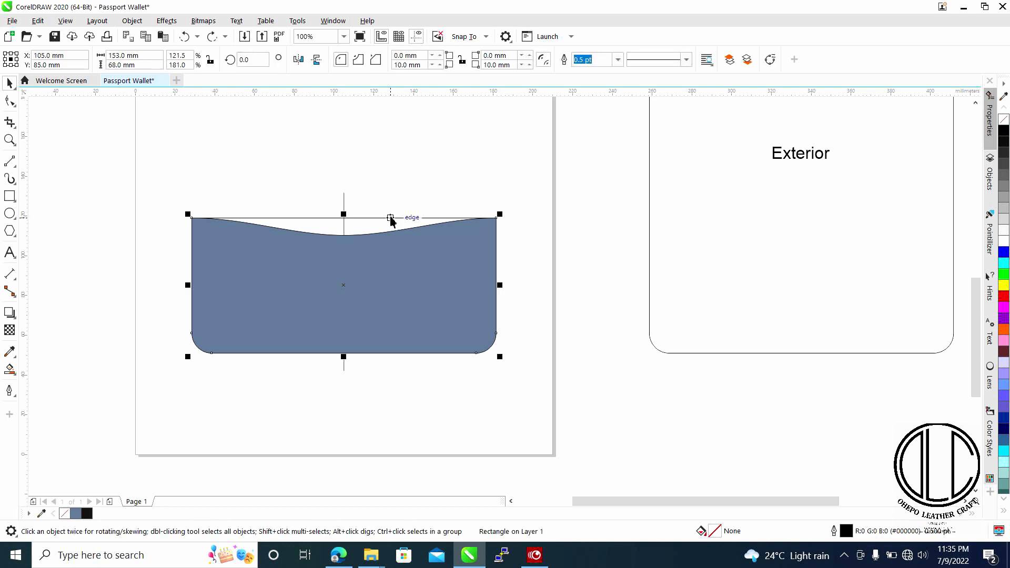
{"action": "key", "text": "Delete"}
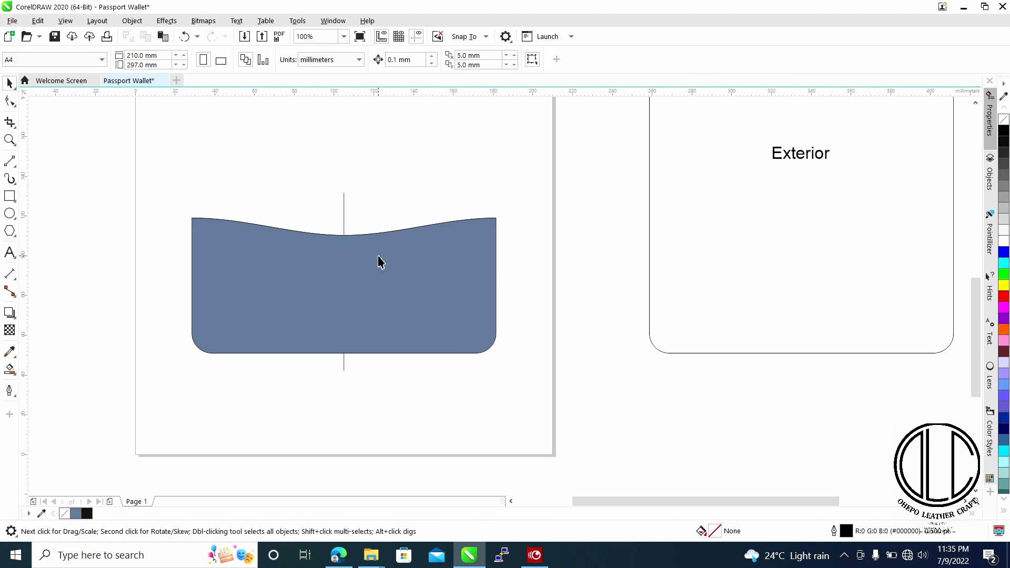
{"action": "left_click", "coordinate": [386, 278]}
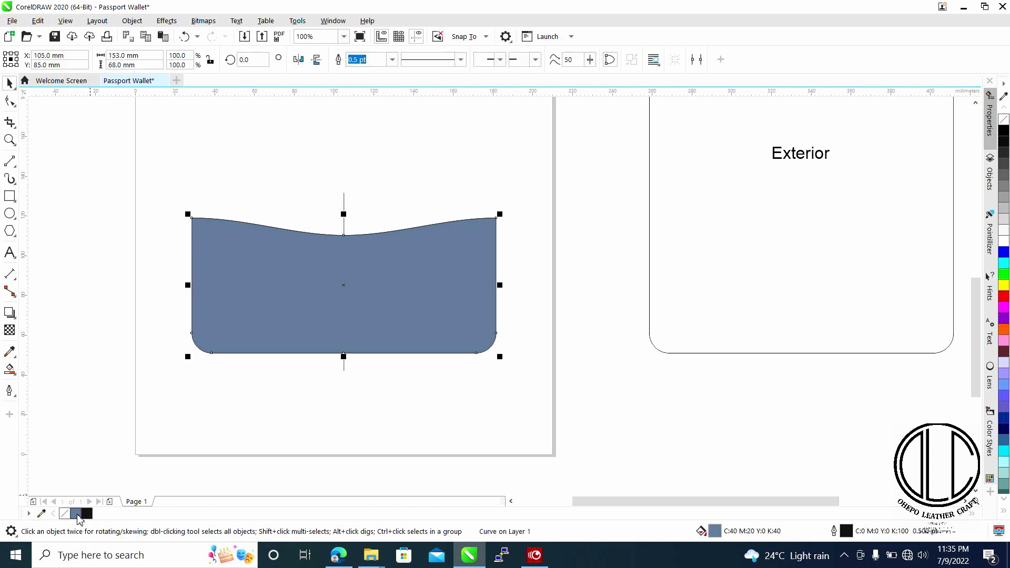
{"action": "left_click", "coordinate": [65, 513]}
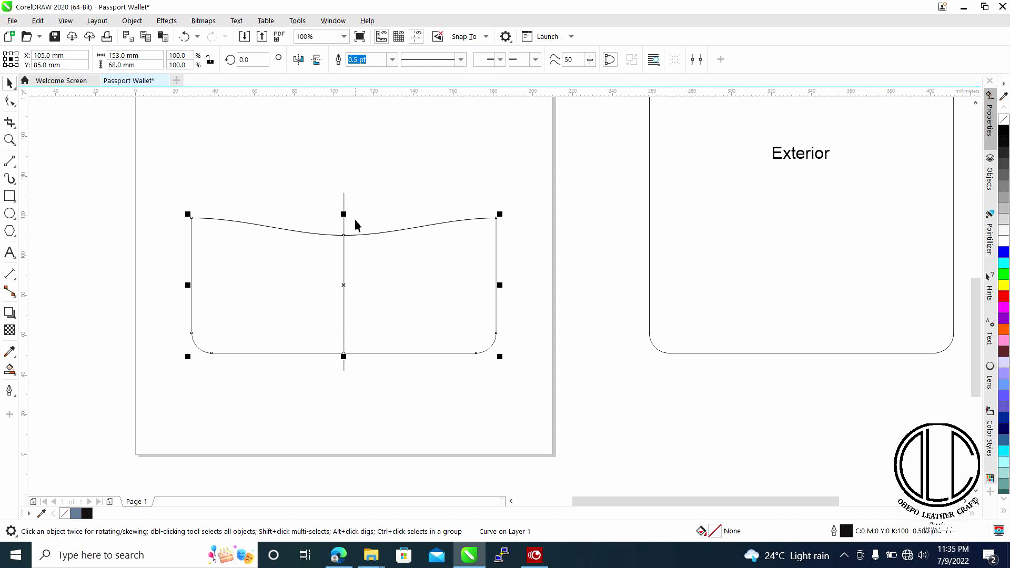
Duplicate the vertical centre line in place and rotate the copy by 90 degrees.
{"action": "left_click", "coordinate": [344, 203]}
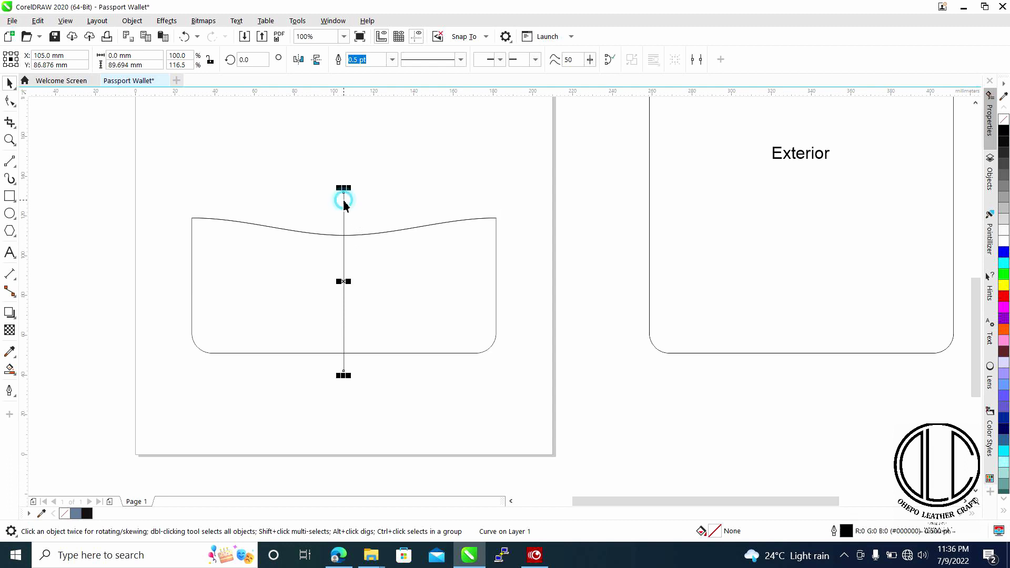
{"action": "key", "text": "ctrl+c"}
{"action": "key", "text": "ctrl+v"}
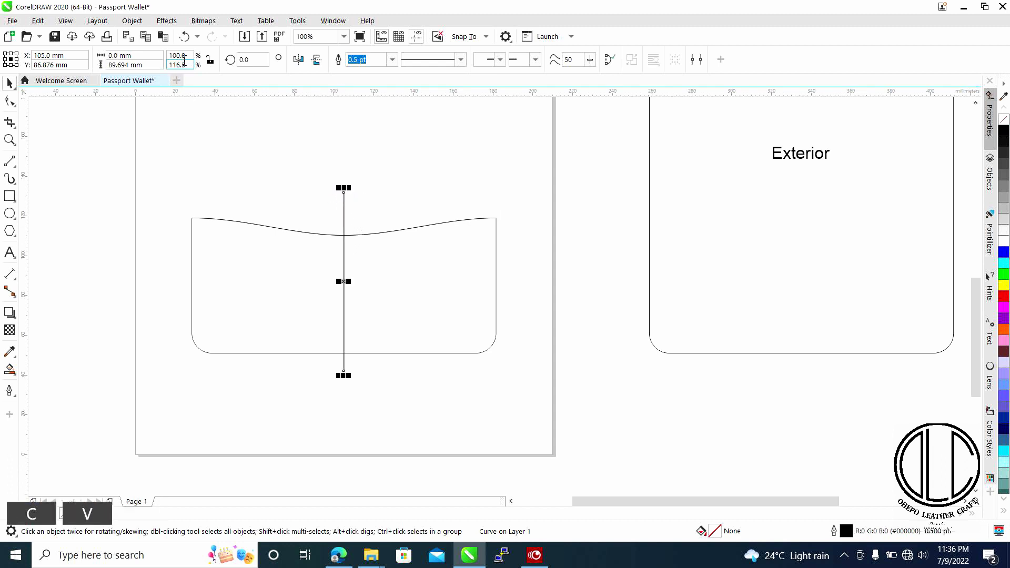
{"action": "left_click", "coordinate": [255, 59]}
{"action": "type", "text": "90"}
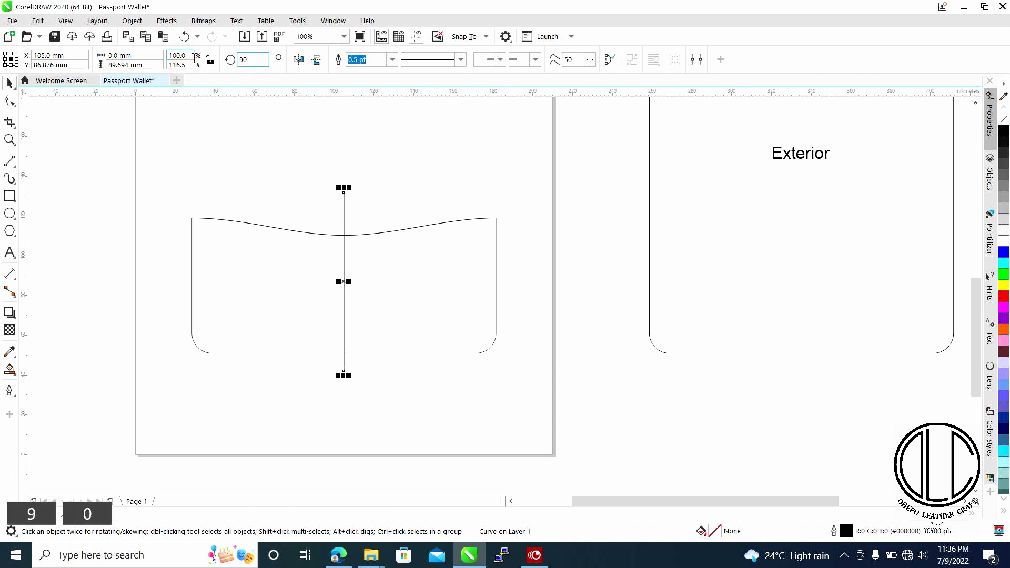
{"action": "key", "text": "Return"}
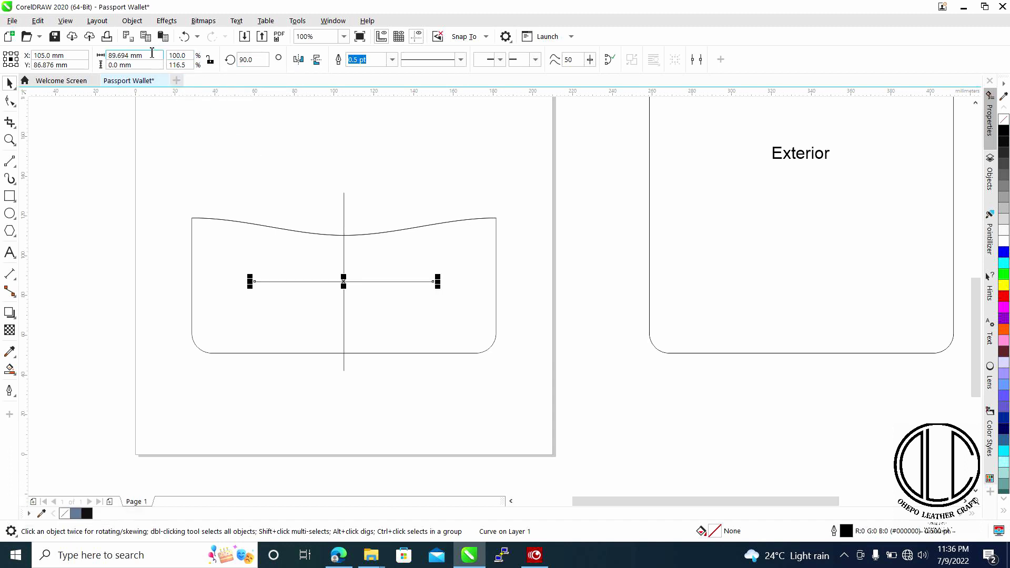
Shorten the horizontal copy to 2 cm and centre it, outlined in red, on the lowest point of the pocket's curve.
{"action": "left_click", "coordinate": [126, 55]}
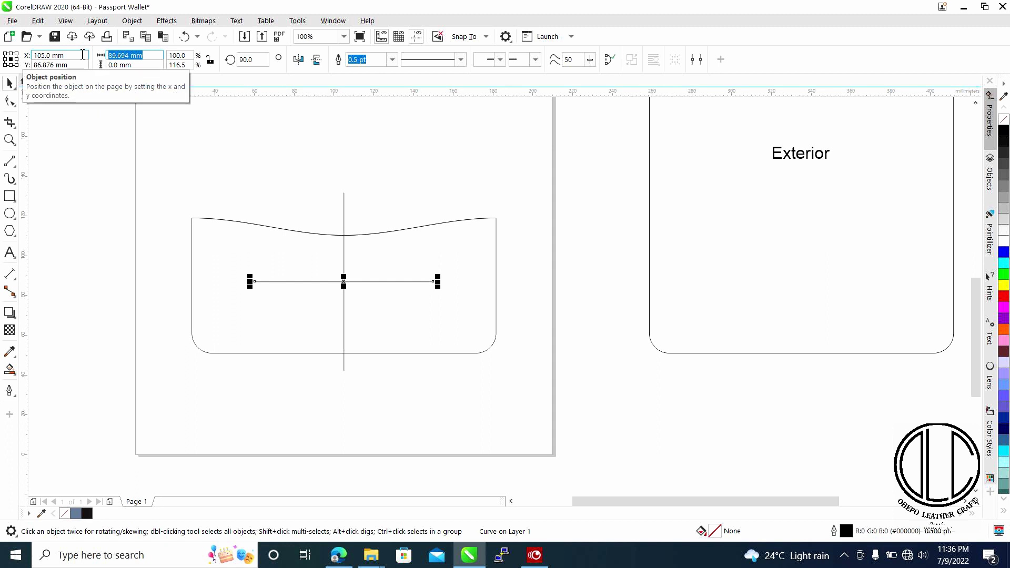
{"action": "type", "text": "2c"}
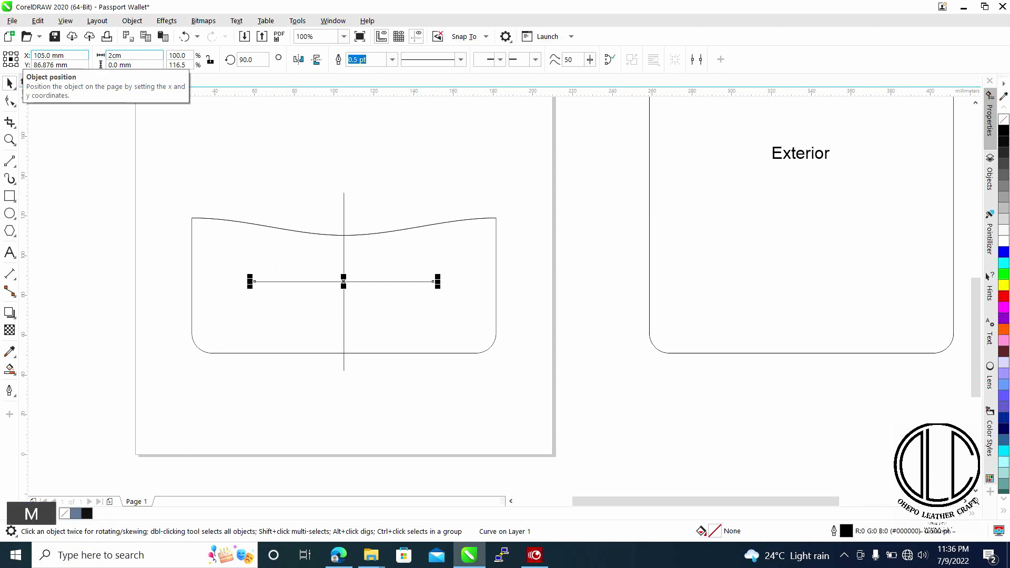
{"action": "type", "text": "m"}
{"action": "key", "text": "Return"}
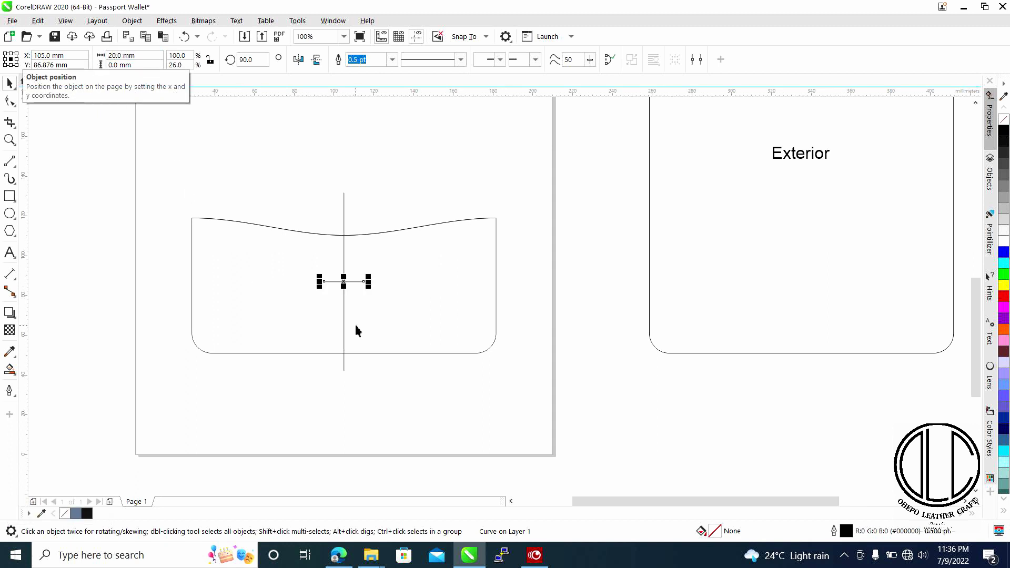
{"action": "left_click_drag", "start_coordinate": [343, 281], "coordinate": [346, 237]}
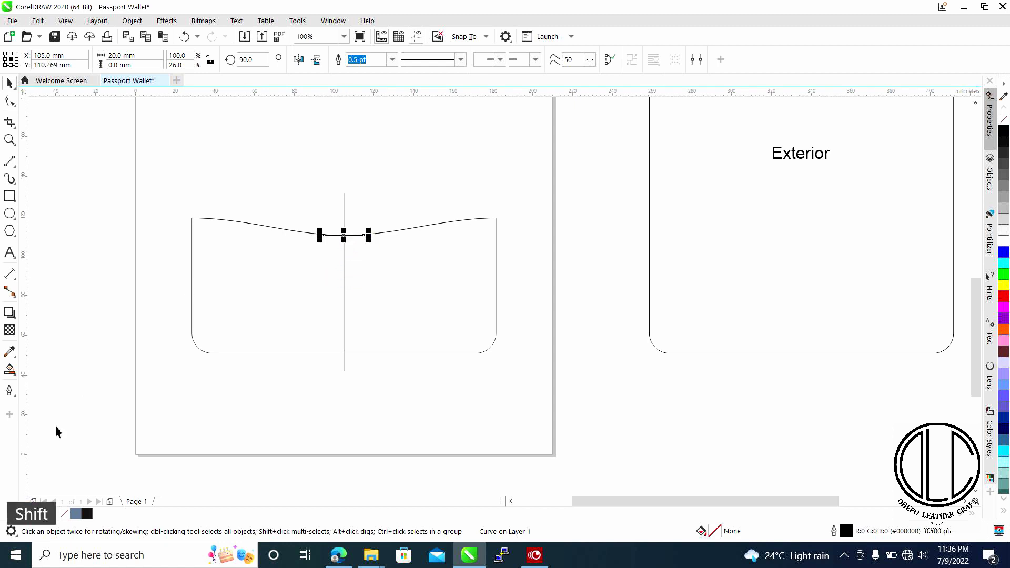
{"action": "right_click", "coordinate": [1004, 296]}
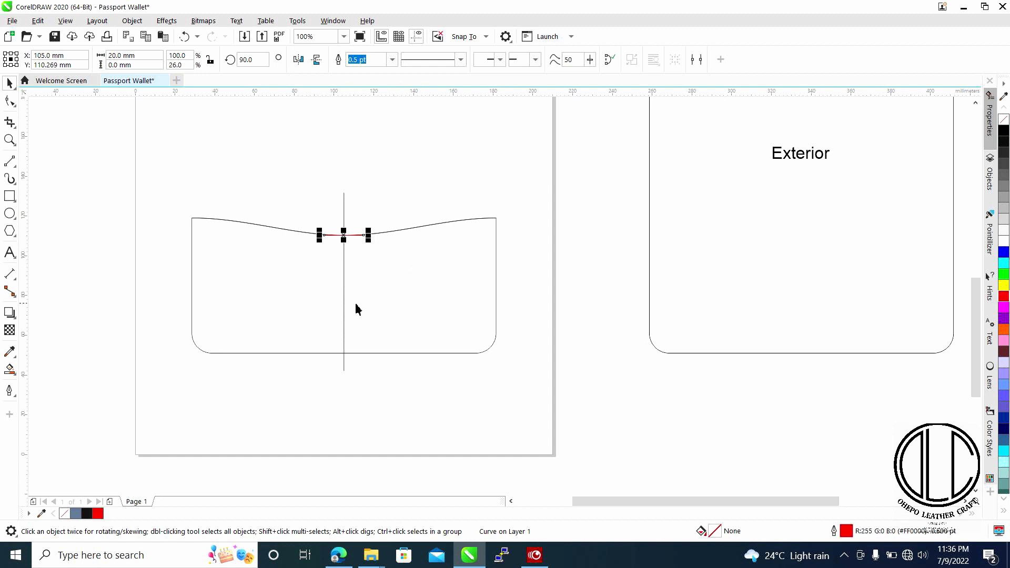
Move the vertical centre line to the left end of the red horizontal line.
{"action": "scroll", "coordinate": [344, 311], "scroll_direction": "up", "scroll_amount": 2}
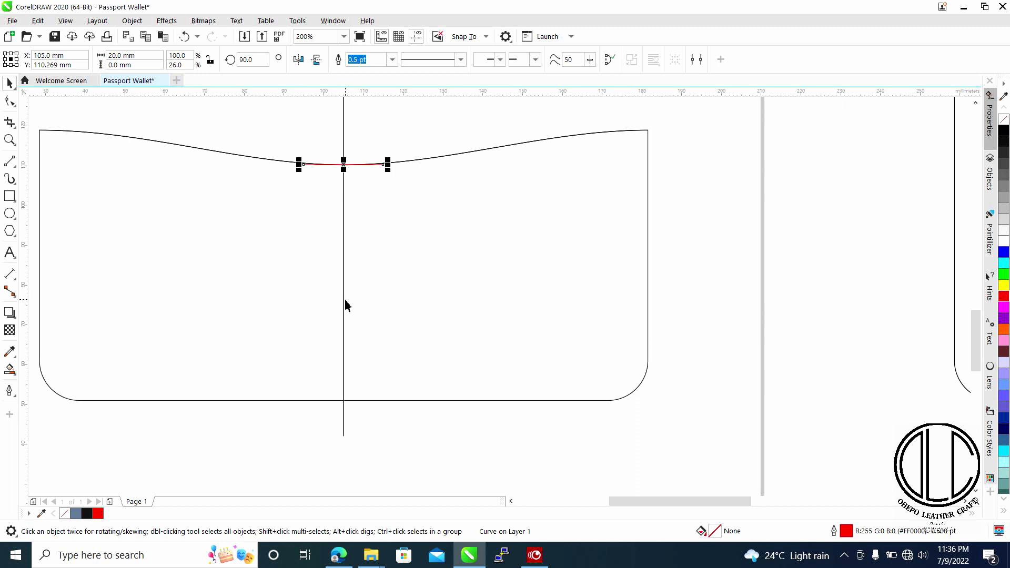
{"action": "left_click", "coordinate": [344, 306]}
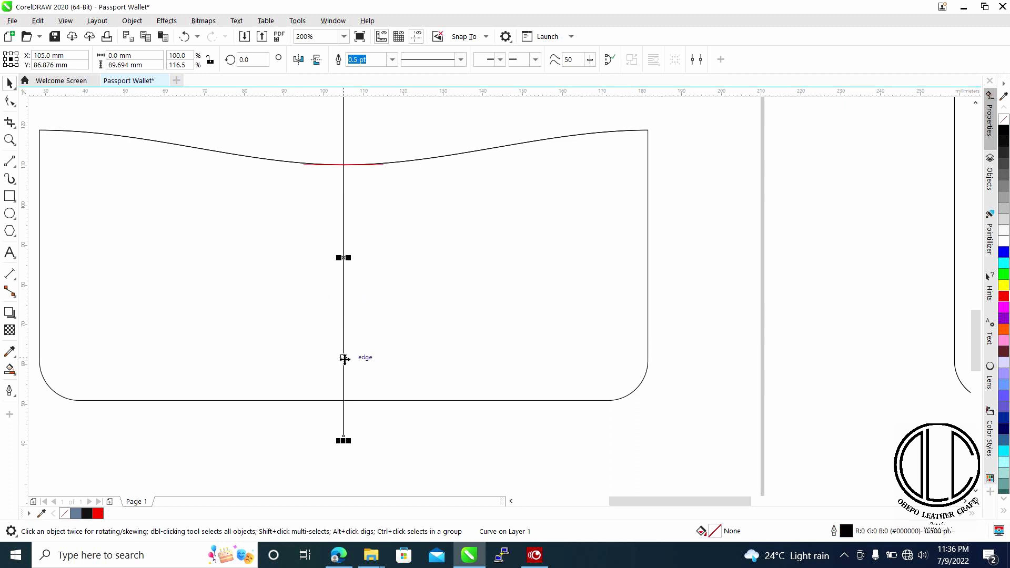
{"action": "left_click_drag", "start_coordinate": [344, 358], "coordinate": [306, 298]}
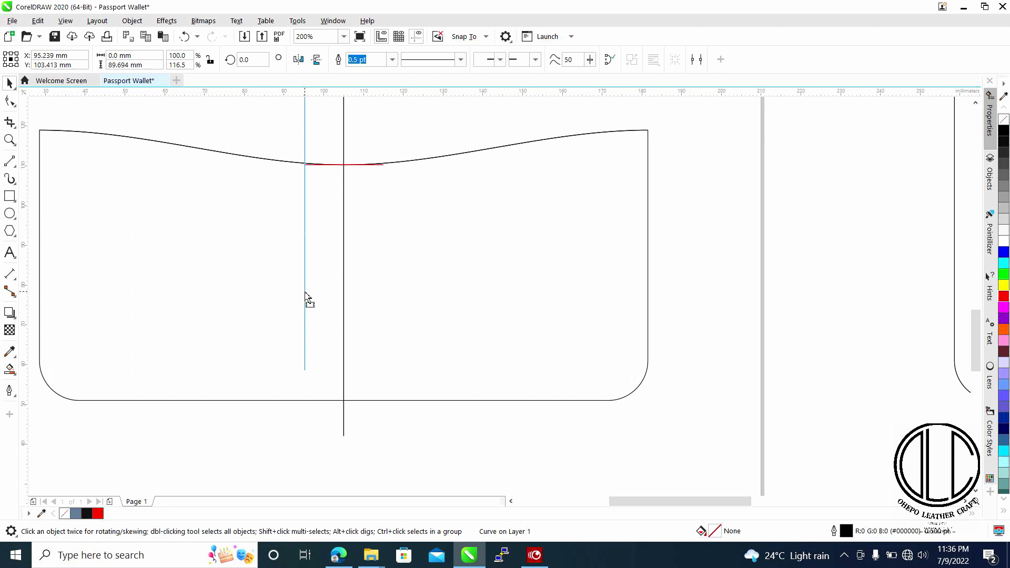
{"action": "left_click_drag", "start_coordinate": [305, 292], "coordinate": [306, 292]}
Draw a 1 cm by 1 cm square beside the pocket shape.
{"action": "left_click", "coordinate": [10, 196]}
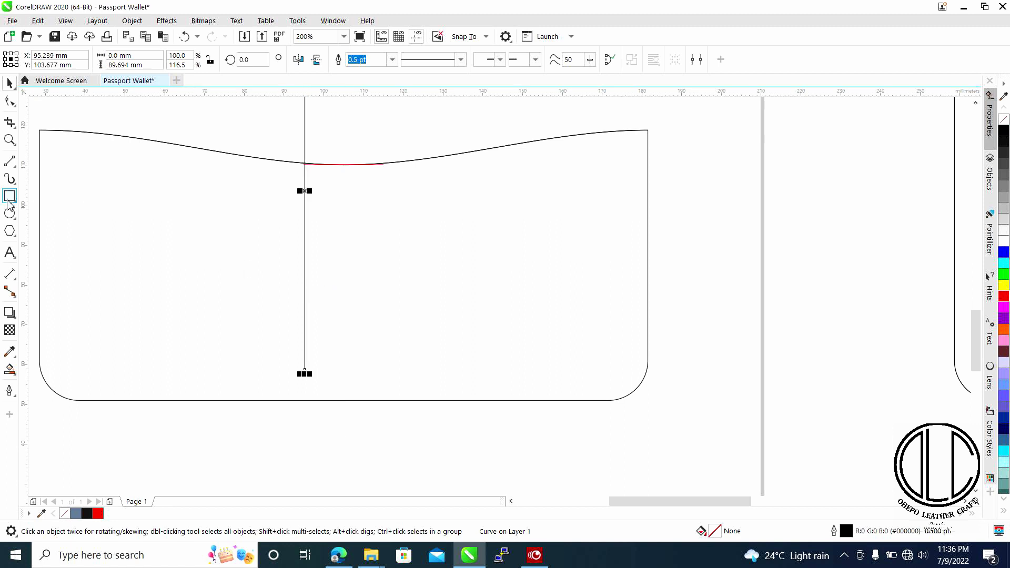
{"action": "left_click_drag", "start_coordinate": [670, 264], "coordinate": [698, 291]}
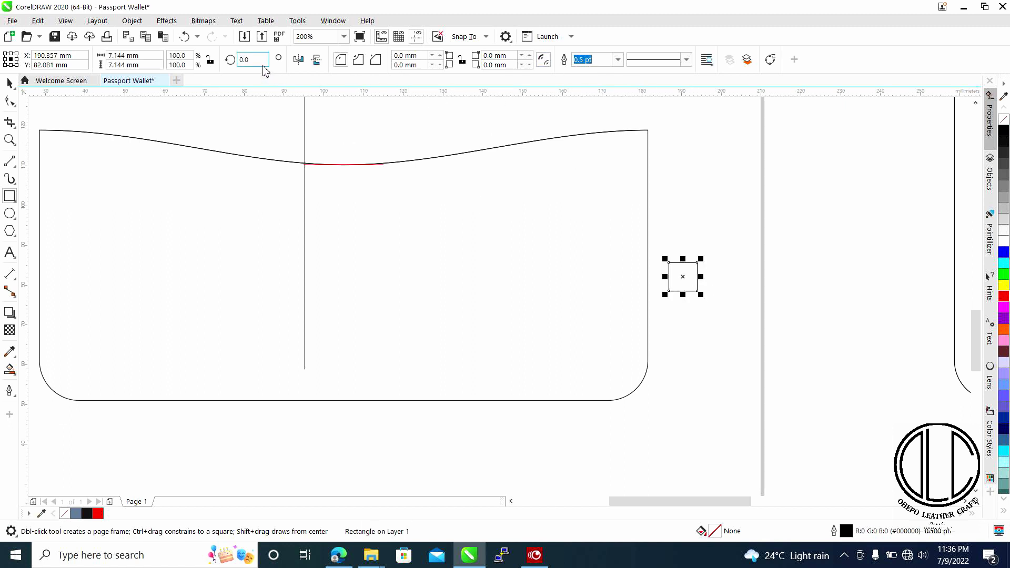
{"action": "left_click", "coordinate": [150, 55]}
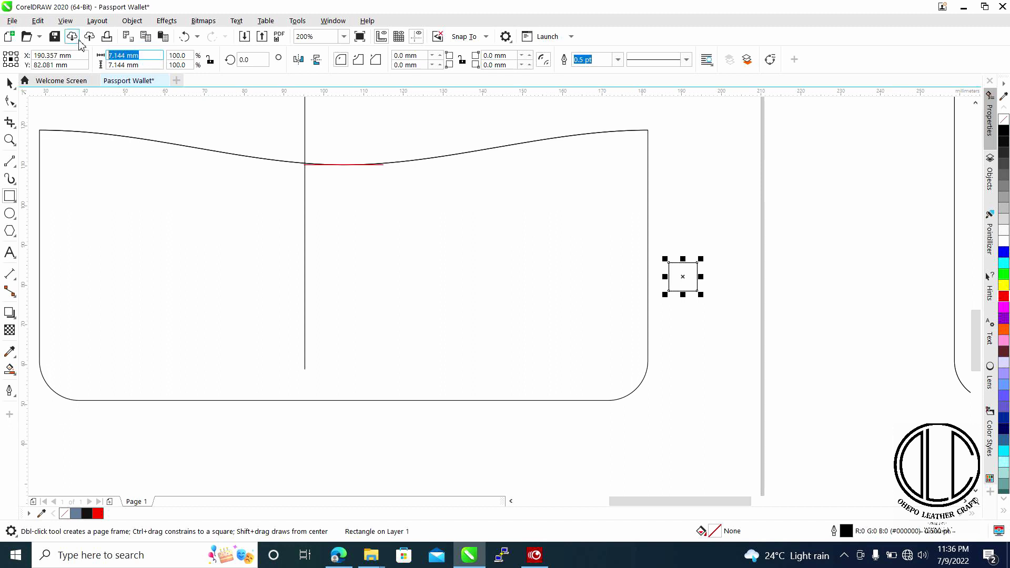
{"action": "type", "text": "1cm"}
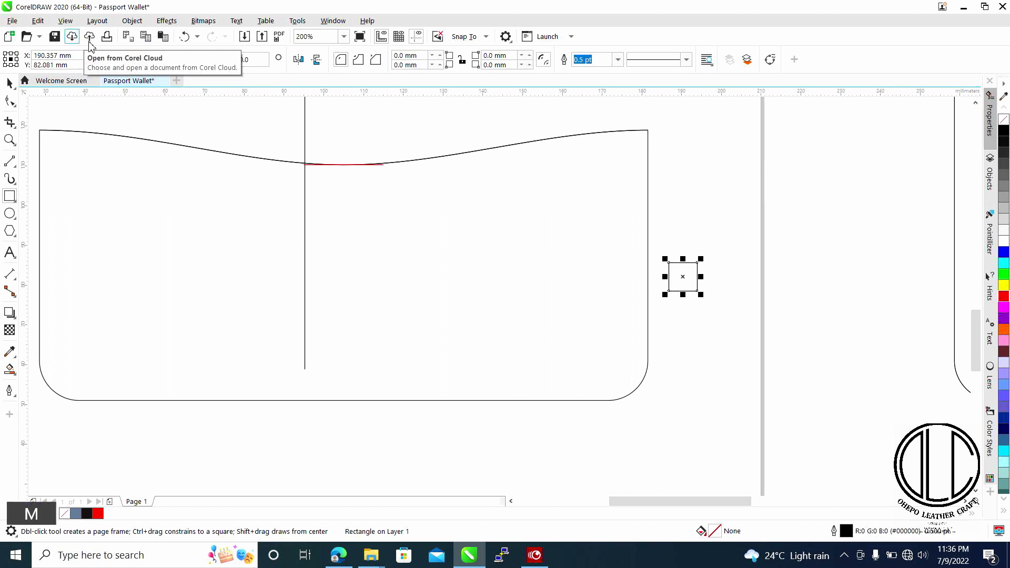
{"action": "left_click", "coordinate": [153, 64]}
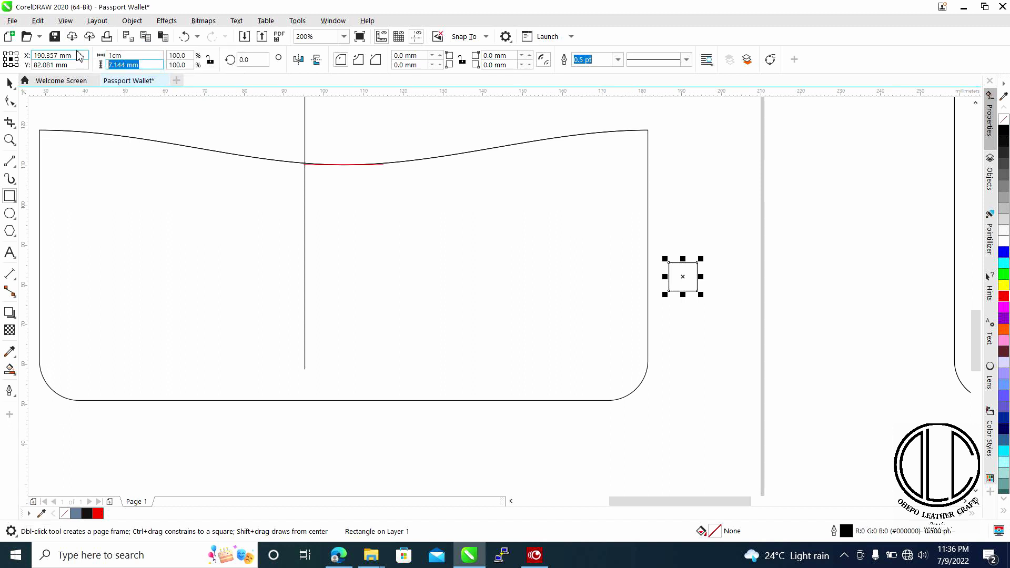
{"action": "type", "text": "1cm"}
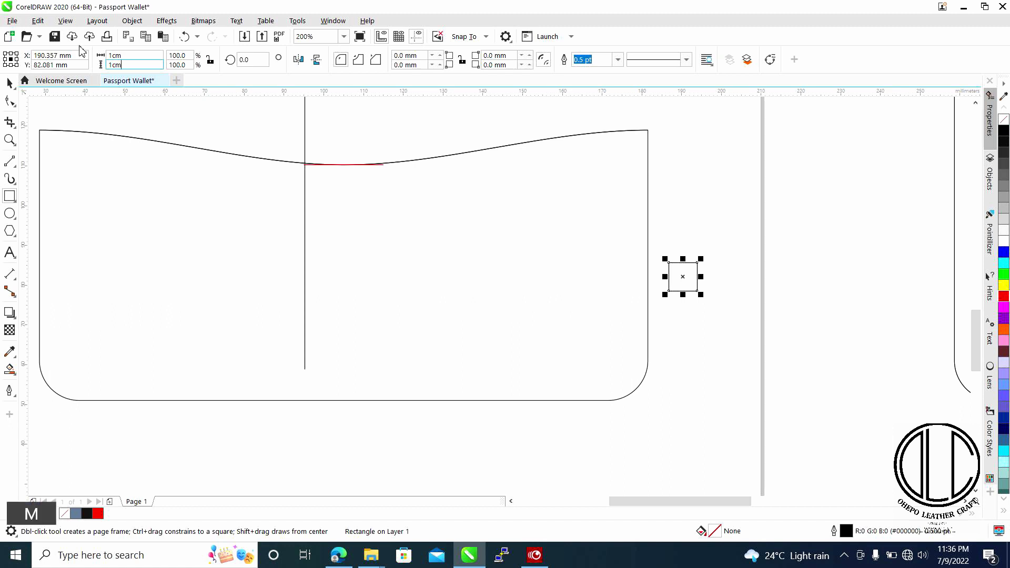
{"action": "key", "text": "Return"}
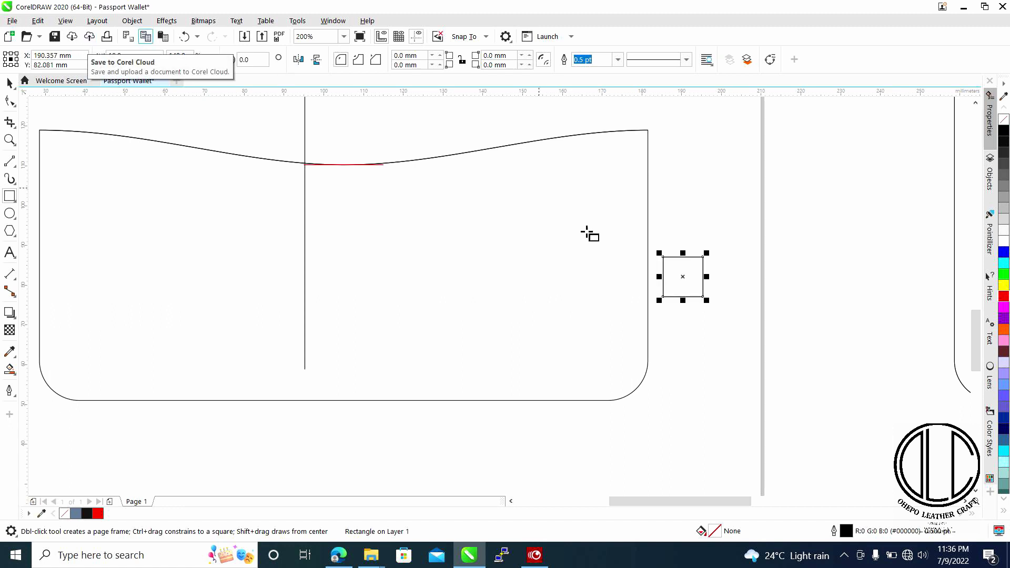
Move the 1 cm square so its base sits on the midpoint of the pocket's bottom edge.
{"action": "left_click_drag", "start_coordinate": [683, 276], "coordinate": [352, 385]}
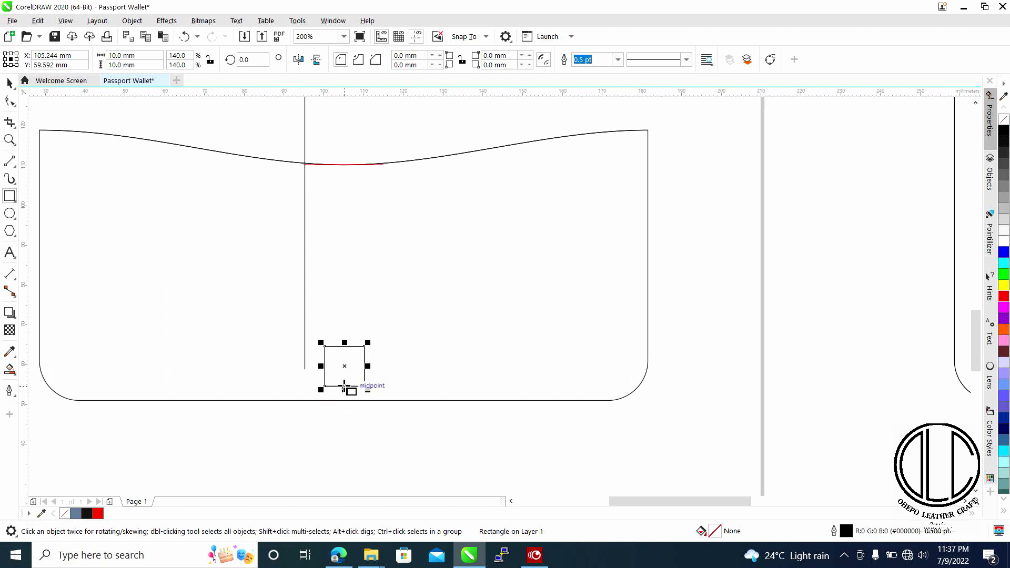
{"action": "left_click", "coordinate": [9, 82]}
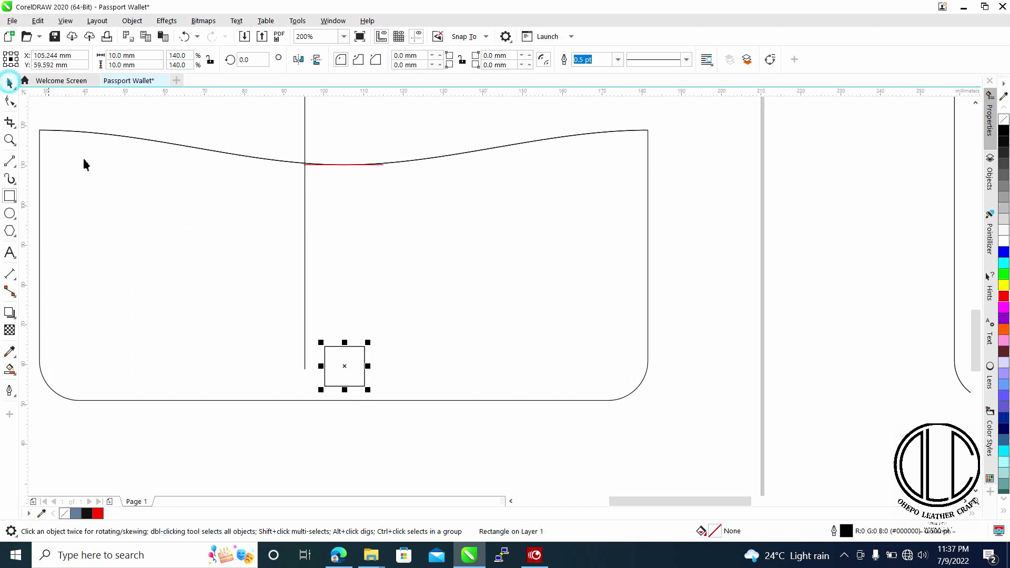
{"action": "mouse_move", "coordinate": [345, 389]}
{"action": "left_mouse_down"}
{"action": "mouse_move", "coordinate": [334, 404]}
{"action": "mouse_move", "coordinate": [344, 401]}
{"action": "left_mouse_up"}
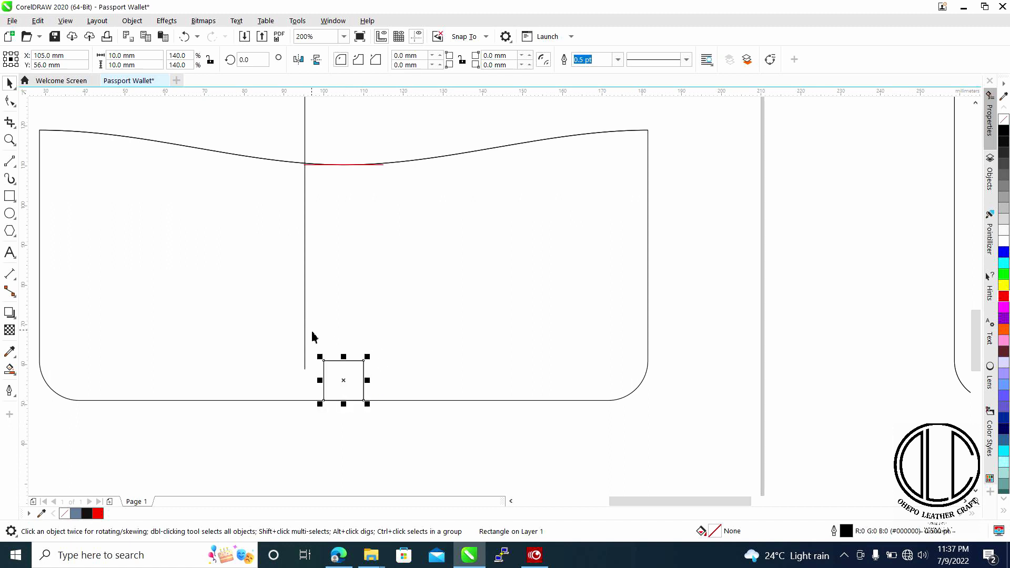
Shorten the vertical line's lower end to the level of the square's top edge.
{"action": "left_click", "coordinate": [306, 373]}
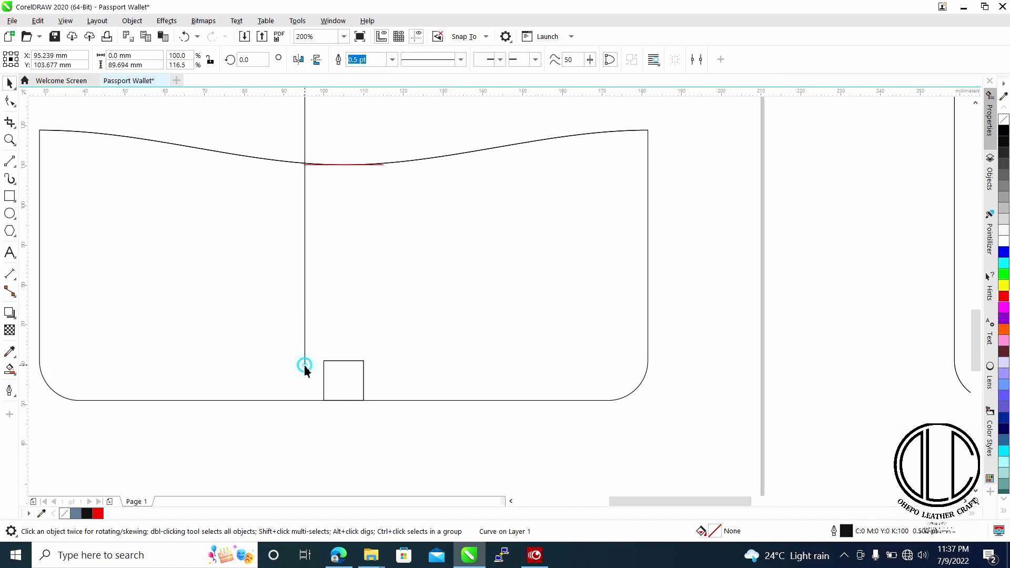
{"action": "left_click", "coordinate": [305, 367]}
{"action": "scroll", "coordinate": [304, 366], "scroll_direction": "up", "scroll_amount": 2}
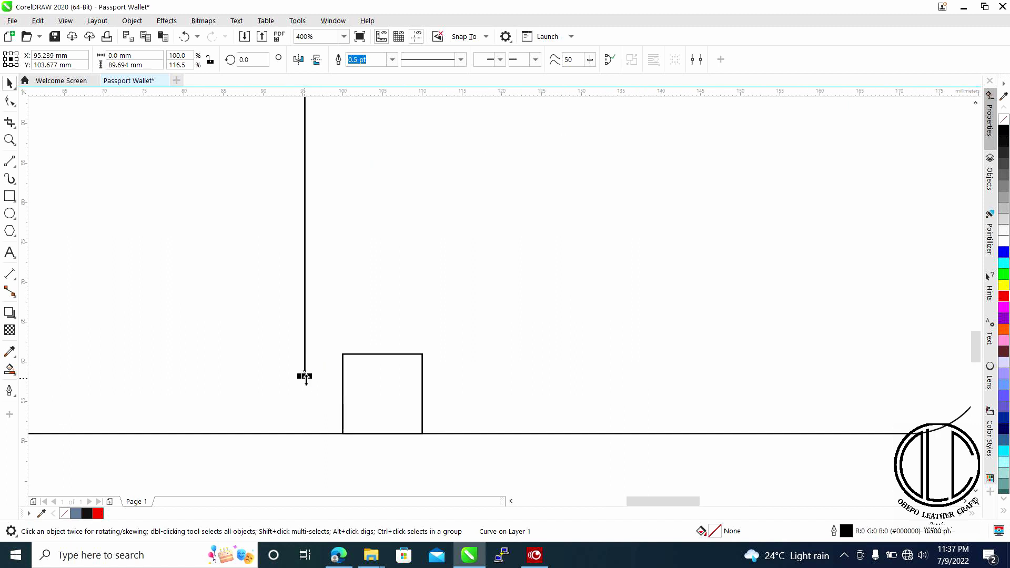
{"action": "left_click_drag", "start_coordinate": [306, 376], "coordinate": [438, 345]}
Duplicate the vertical line and snap the copy to the right end of the red horizontal line.
{"action": "key", "text": "ctrl+c"}
{"action": "key", "text": "ctrl+v"}
{"action": "scroll", "coordinate": [437, 345], "scroll_direction": "down", "scroll_amount": 2}
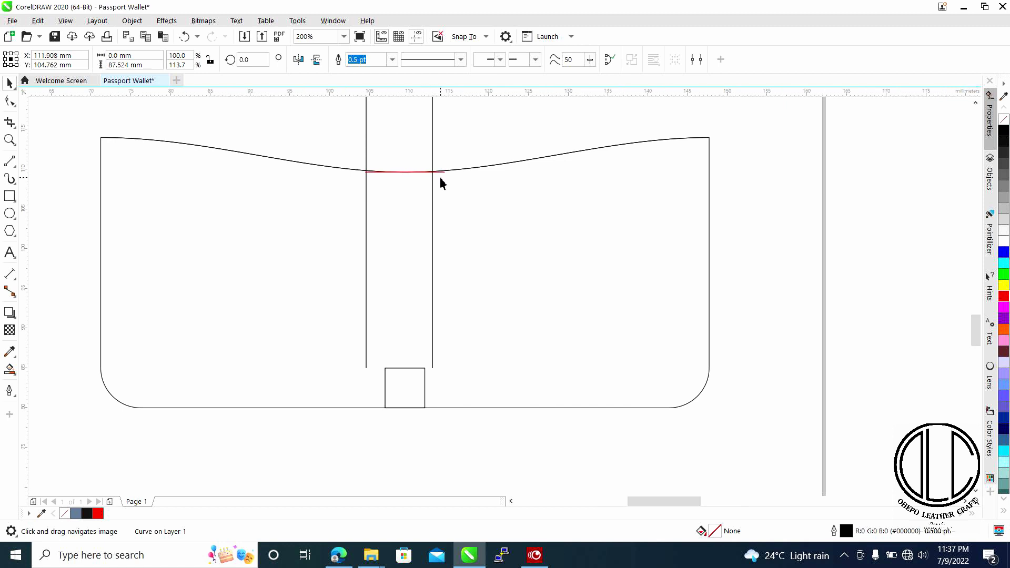
{"action": "scroll", "coordinate": [442, 180], "scroll_direction": "up", "scroll_amount": 2}
{"action": "scroll", "coordinate": [413, 260], "scroll_direction": "up", "scroll_amount": 2}
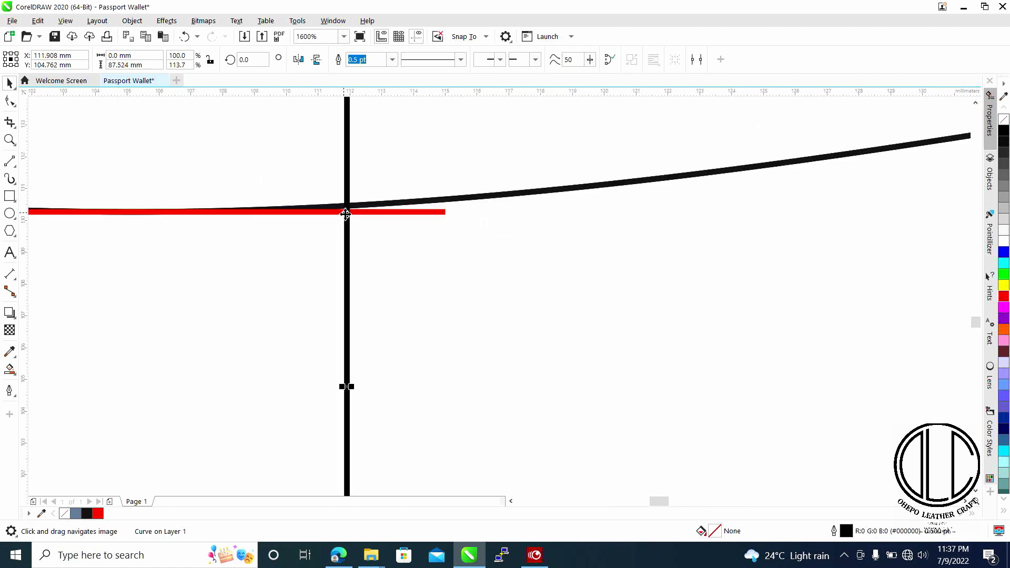
{"action": "left_click_drag", "start_coordinate": [349, 210], "coordinate": [444, 219]}
{"action": "scroll", "coordinate": [440, 232], "scroll_direction": "down", "scroll_amount": 3}
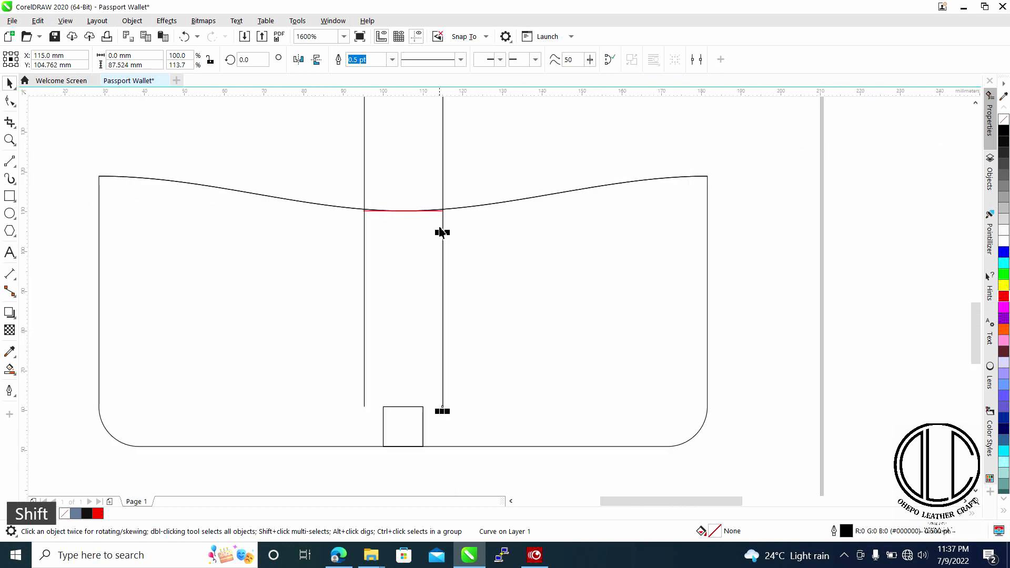
Align the original vertical line exactly with the left end of the red horizontal line.
{"action": "left_click", "coordinate": [365, 308]}
{"action": "scroll", "coordinate": [370, 209], "scroll_direction": "up", "scroll_amount": 1}
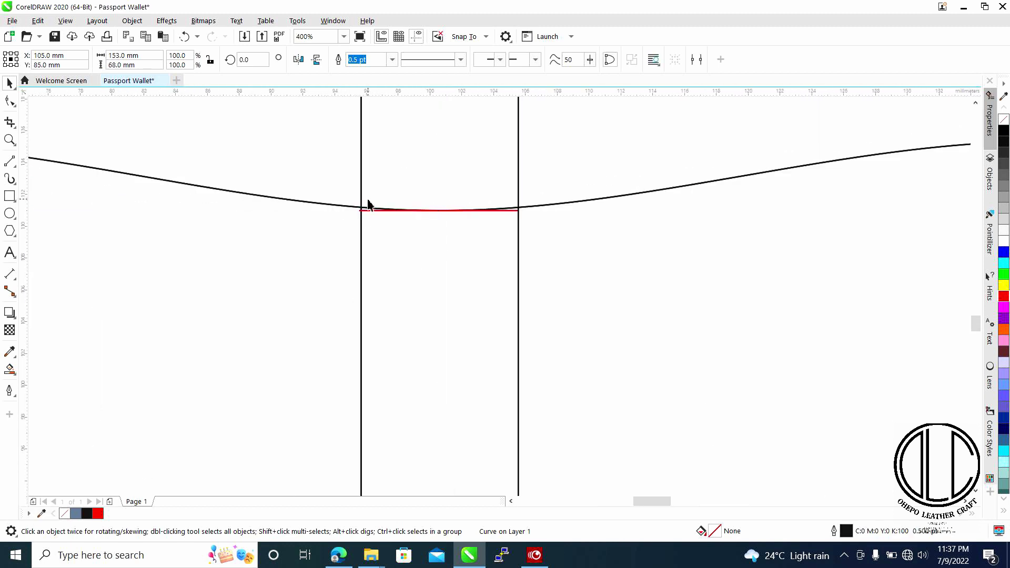
{"action": "left_click", "coordinate": [360, 176]}
{"action": "scroll", "coordinate": [362, 220], "scroll_direction": "up", "scroll_amount": 2}
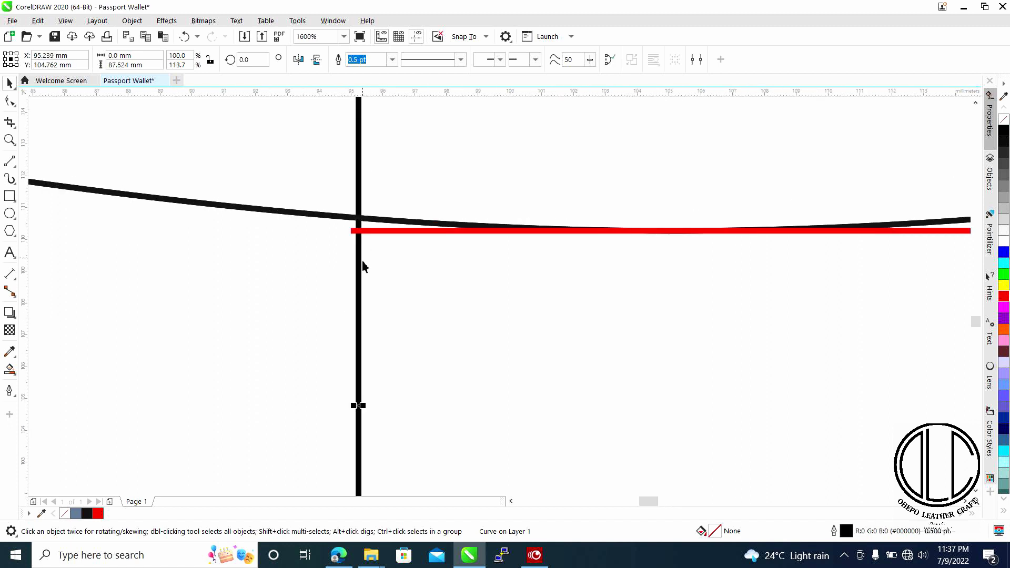
{"action": "mouse_move", "coordinate": [358, 255]}
{"action": "left_mouse_down"}
{"action": "mouse_move", "coordinate": [345, 267]}
{"action": "mouse_move", "coordinate": [346, 231]}
{"action": "mouse_move", "coordinate": [352, 236]}
{"action": "left_mouse_up"}
{"action": "scroll", "coordinate": [369, 245], "scroll_direction": "down", "scroll_amount": 3}
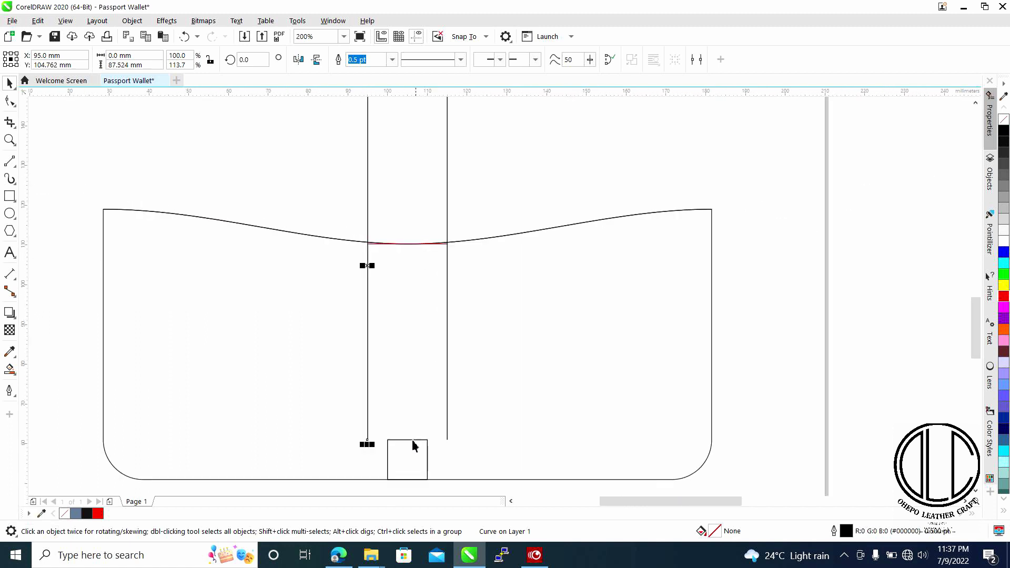
Shorten the upper ends of both vertical lines together so they stop at the pocket's curved top edge.
{"action": "left_click_drag", "start_coordinate": [430, 233], "coordinate": [427, 334]}
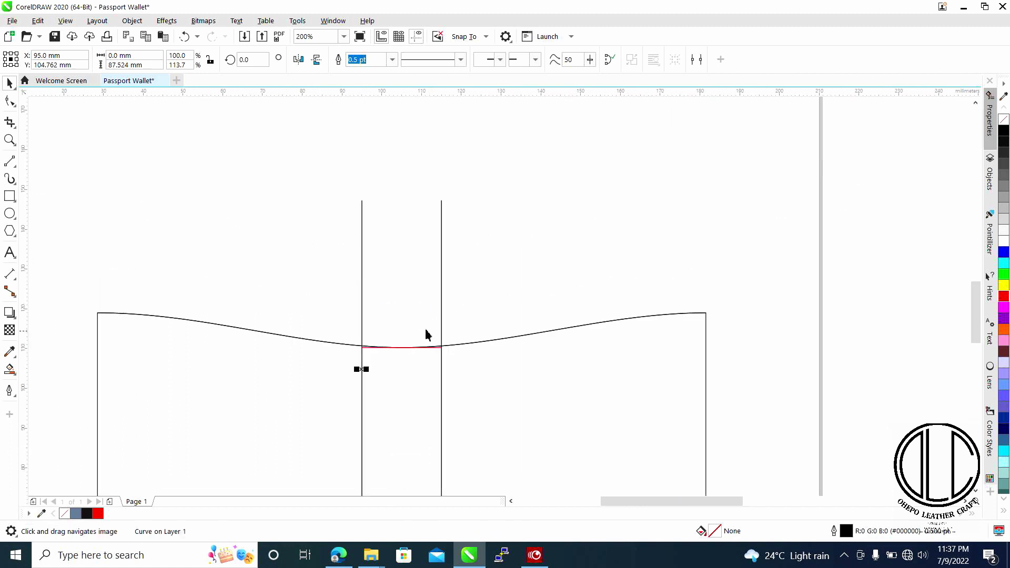
{"action": "left_click", "coordinate": [441, 292], "text": "shift"}
{"action": "left_click_drag", "start_coordinate": [402, 193], "coordinate": [400, 324]}
{"action": "scroll", "coordinate": [413, 356], "scroll_direction": "up", "scroll_amount": 3}
{"action": "scroll", "coordinate": [390, 327], "scroll_direction": "down", "scroll_amount": 1}
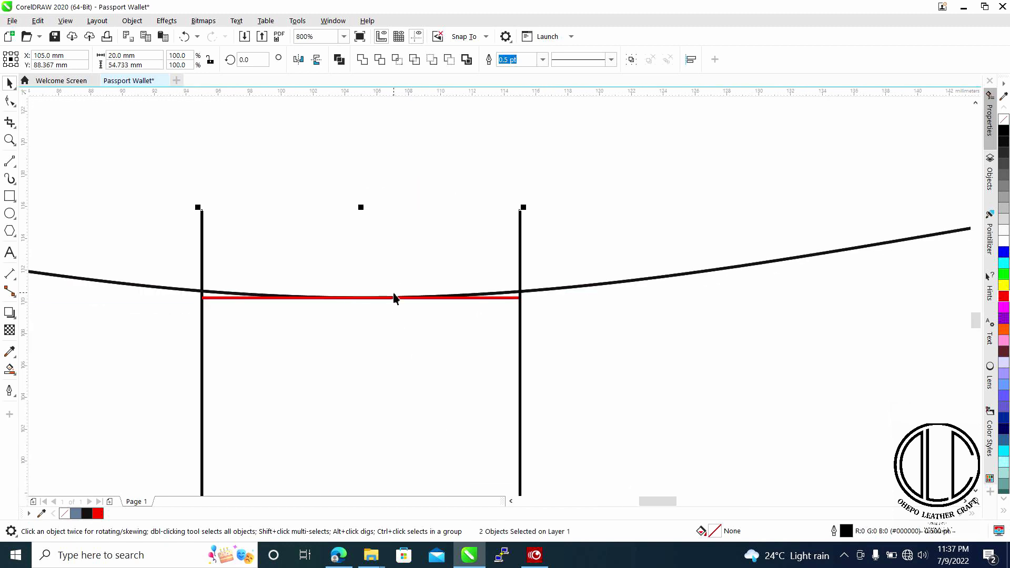
{"action": "scroll", "coordinate": [404, 314], "scroll_direction": "up", "scroll_amount": 1}
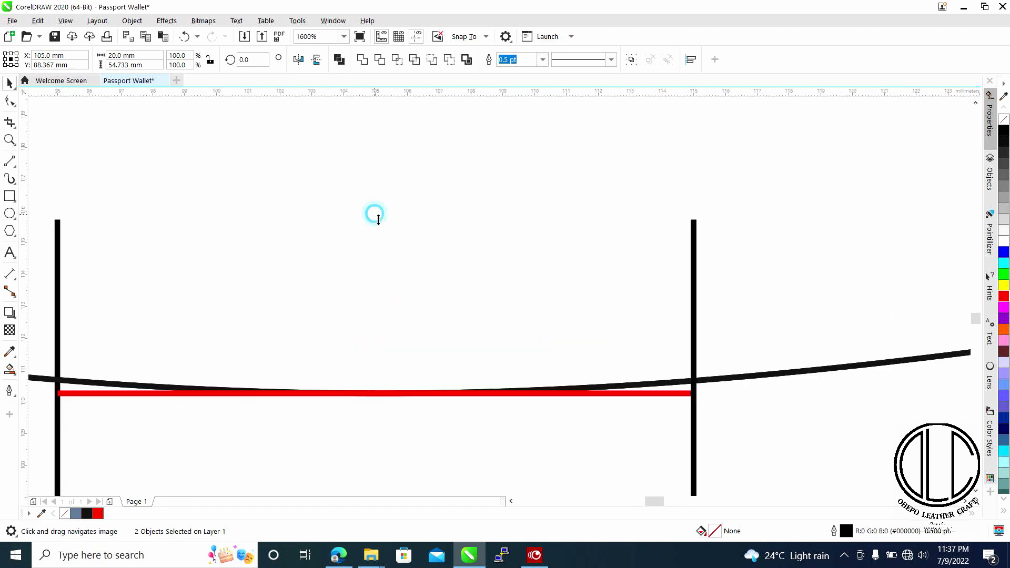
{"action": "left_click_drag", "start_coordinate": [375, 216], "coordinate": [415, 378]}
{"action": "scroll", "coordinate": [415, 379], "scroll_direction": "down", "scroll_amount": 3}
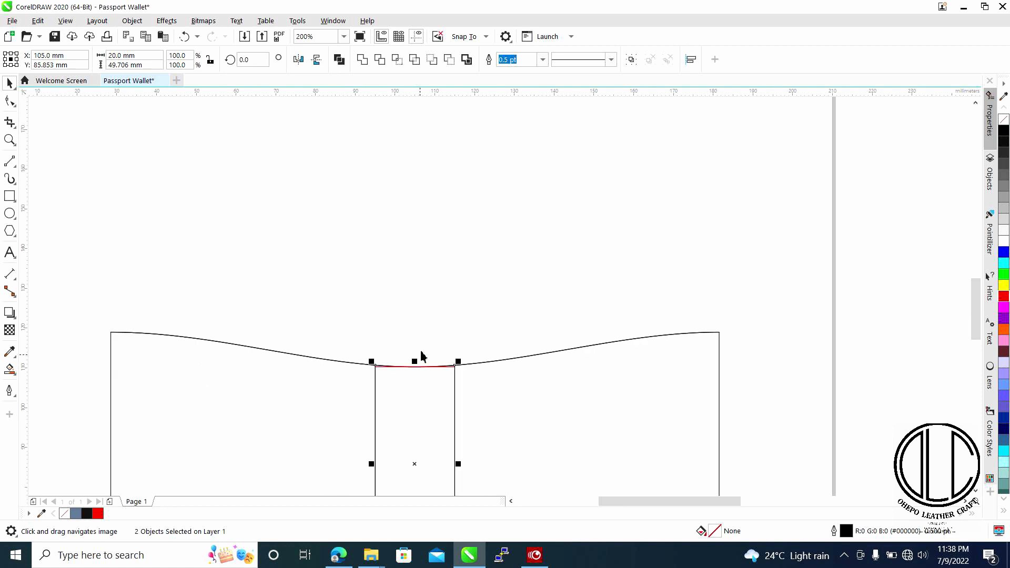
Delete the red horizontal line and the 1 cm square used as guides in the pocket.
{"action": "left_click", "coordinate": [427, 325]}
{"action": "scroll", "coordinate": [408, 361], "scroll_direction": "up", "scroll_amount": 2}
{"action": "left_click", "coordinate": [314, 397]}
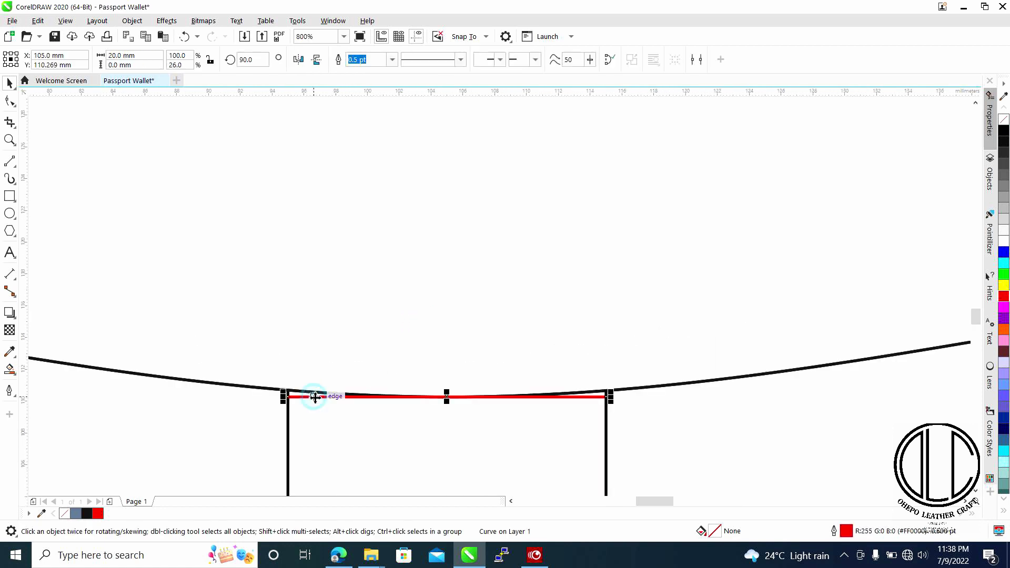
{"action": "key", "text": "Delete"}
{"action": "scroll", "coordinate": [314, 394], "scroll_direction": "down", "scroll_amount": 2}
{"action": "scroll", "coordinate": [317, 396], "scroll_direction": "down", "scroll_amount": 3}
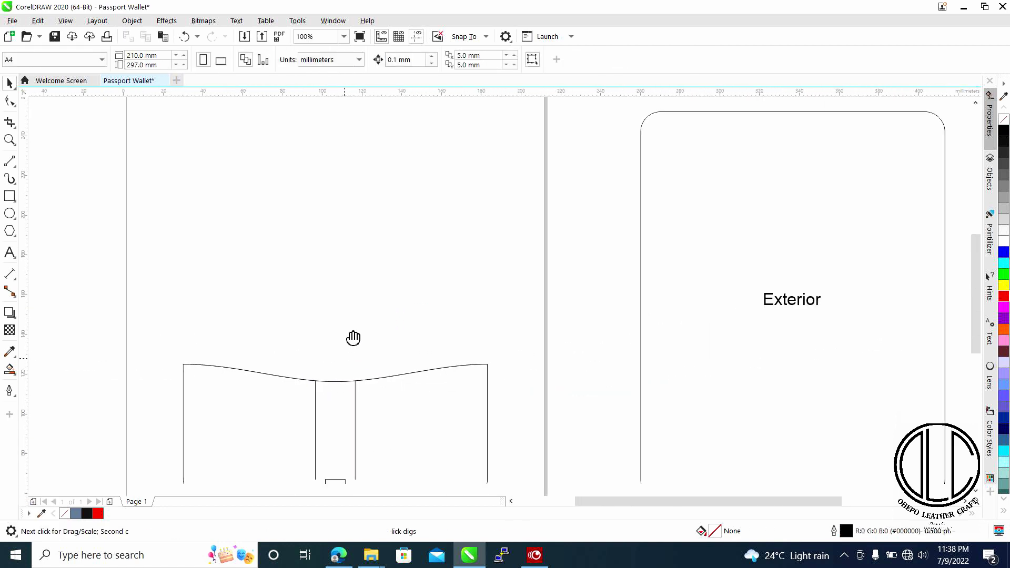
{"action": "scroll", "coordinate": [354, 339], "scroll_direction": "down", "scroll_amount": 5}
{"action": "scroll", "coordinate": [347, 312], "scroll_direction": "up", "scroll_amount": 1}
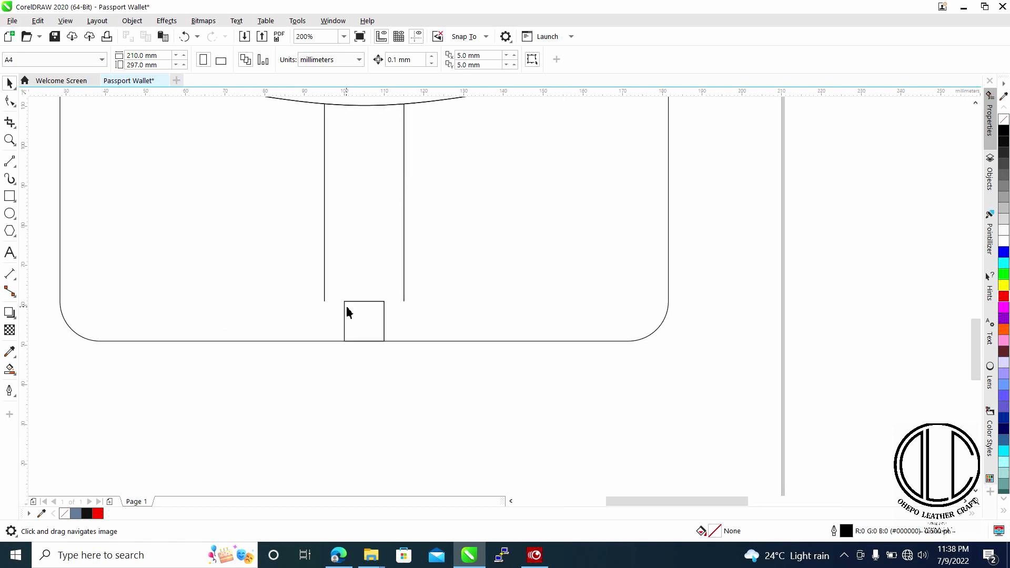
{"action": "left_click", "coordinate": [372, 323]}
{"action": "key", "text": "Delete"}
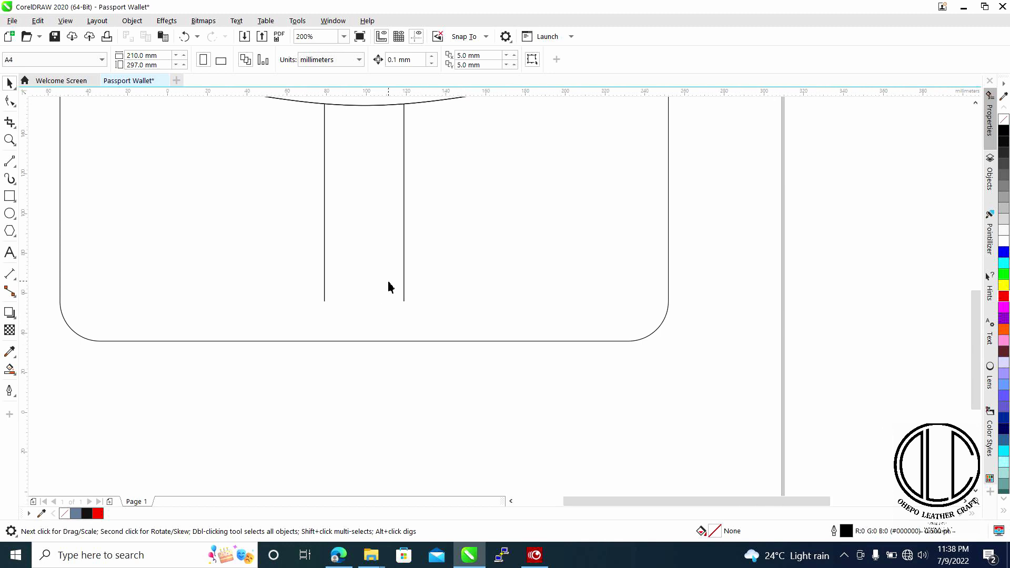
Move the pocket with its two vertical lines off the page to the right of the cutout panel.
{"action": "scroll", "coordinate": [388, 286], "scroll_direction": "down", "scroll_amount": 1}
{"action": "left_click_drag", "start_coordinate": [486, 273], "coordinate": [417, 321]}
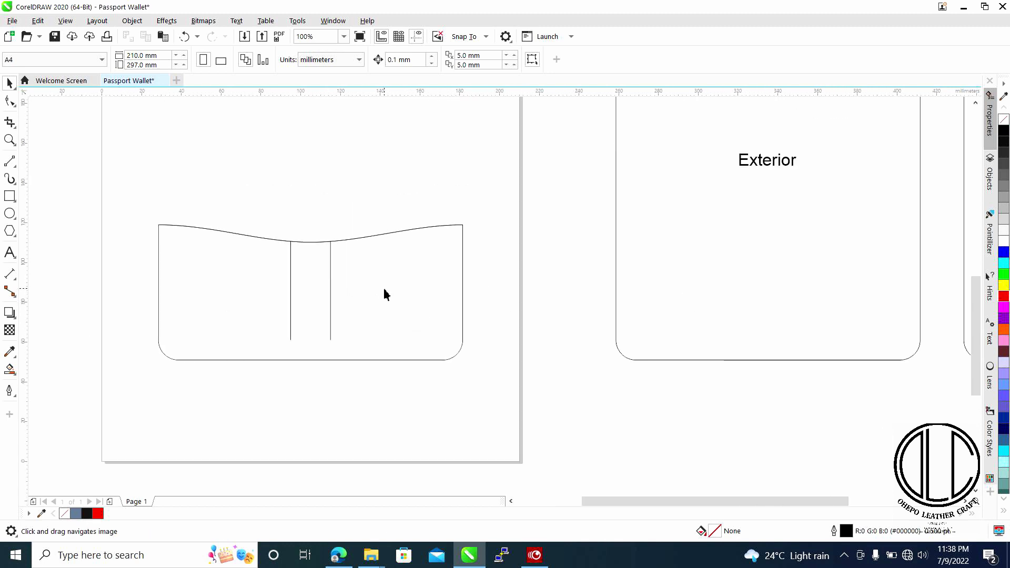
{"action": "left_click_drag", "start_coordinate": [82, 188], "coordinate": [516, 384]}
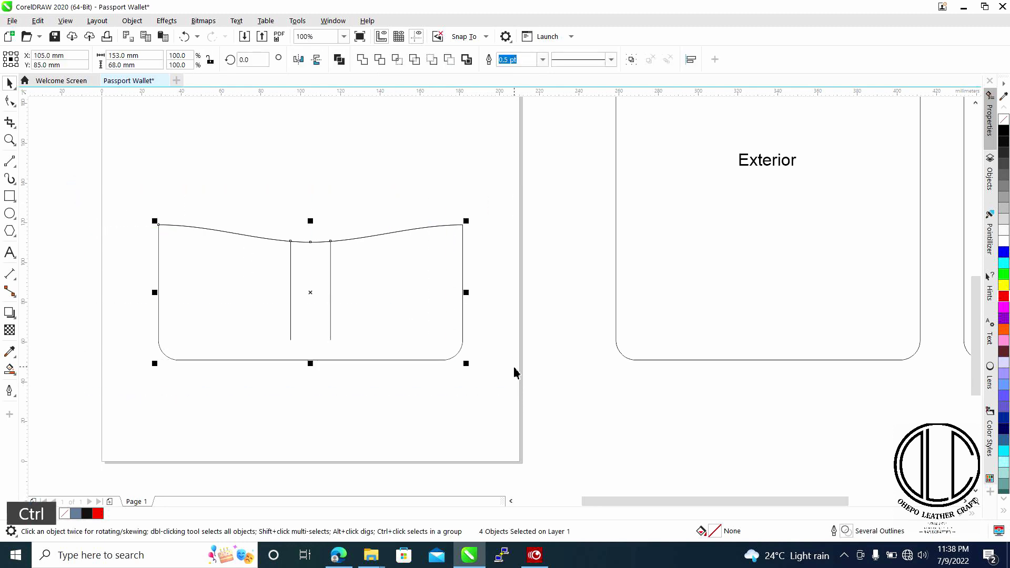
{"action": "key", "text": "ctrl+c"}
{"action": "scroll", "coordinate": [372, 313], "scroll_direction": "down", "scroll_amount": 2}
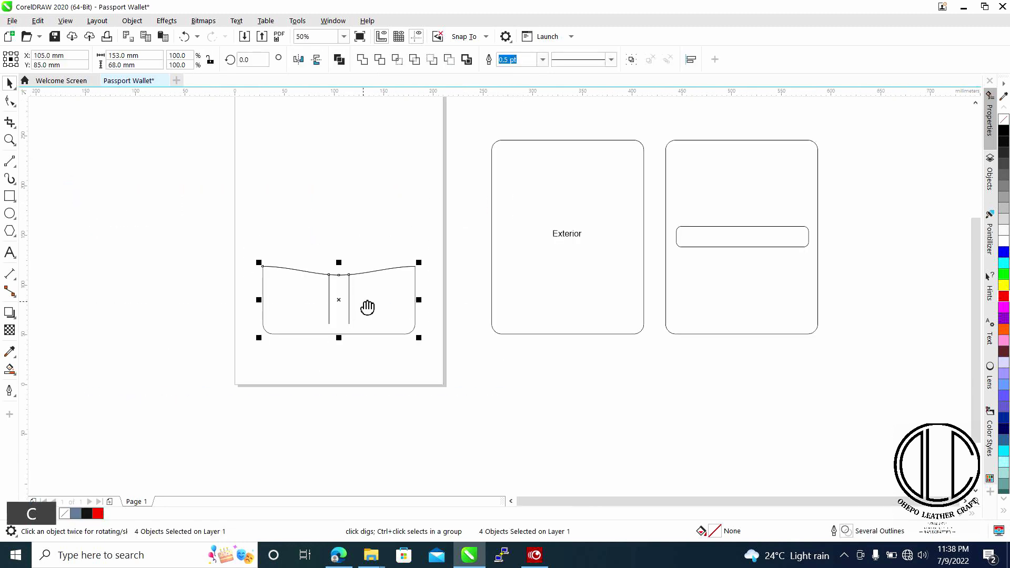
{"action": "left_click_drag", "start_coordinate": [365, 304], "coordinate": [607, 315]}
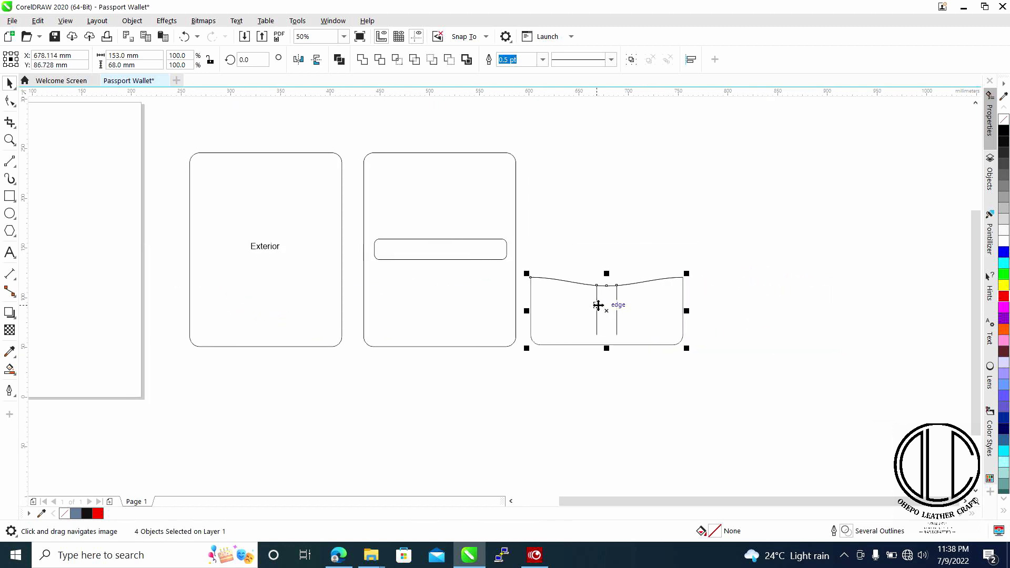
Copy the Exterior label and place the copy above the cutout in the second panel.
{"action": "left_click", "coordinate": [272, 247]}
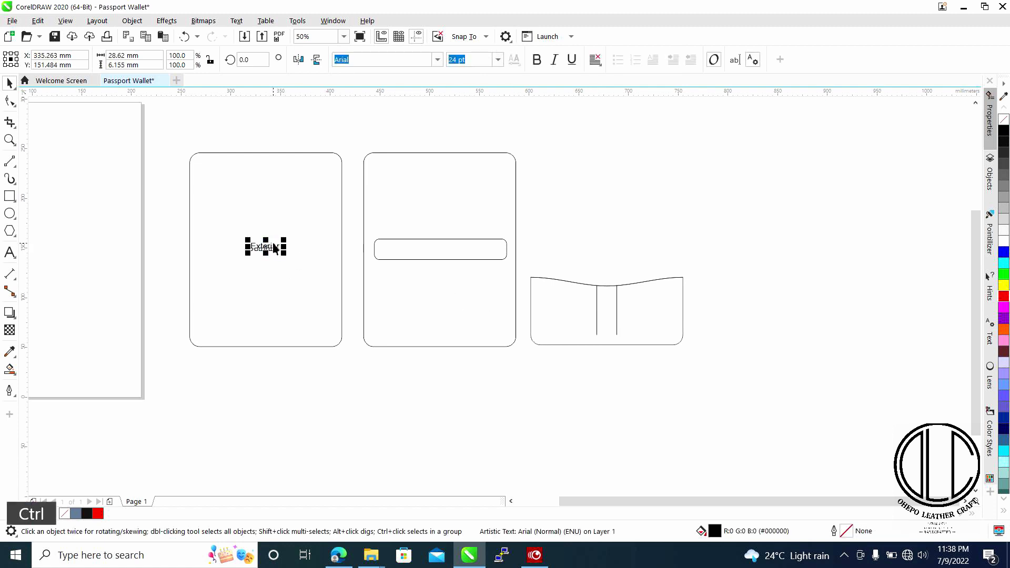
{"action": "key", "text": "ctrl+c"}
{"action": "key", "text": "ctrl+v"}
{"action": "left_click_drag", "start_coordinate": [271, 248], "coordinate": [438, 232]}
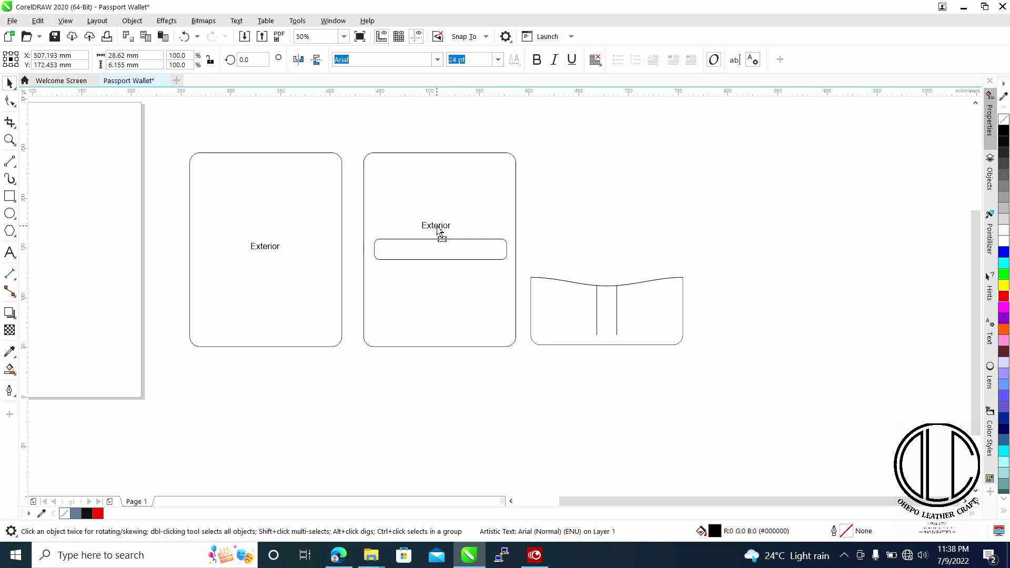
Change the copied label's text to Interior.
{"action": "double_click", "coordinate": [437, 226]}
{"action": "left_click", "coordinate": [438, 226]}
{"action": "double_click", "coordinate": [438, 226]}
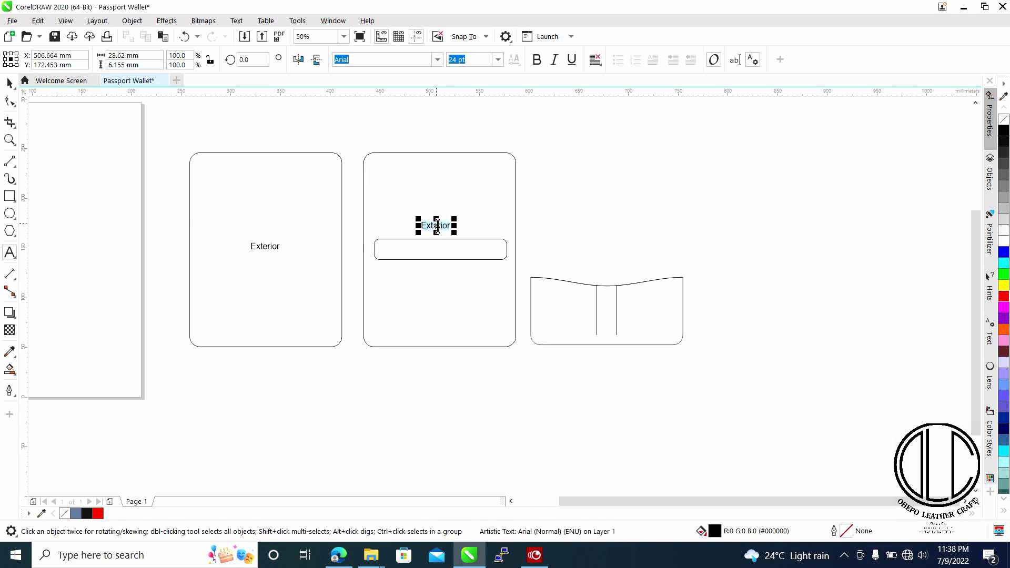
{"action": "type", "text": "Inter"}
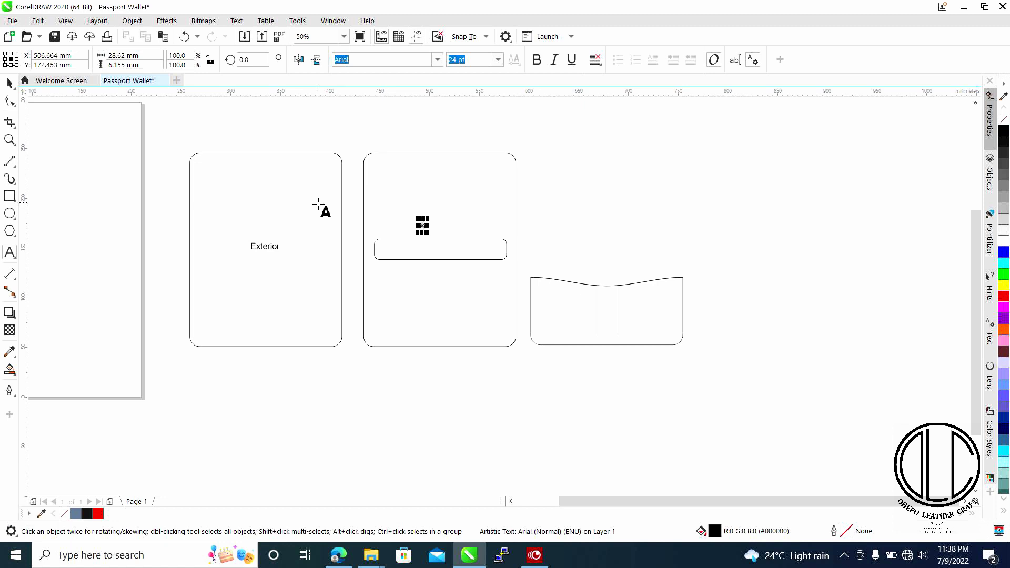
{"action": "type", "text": "ior"}
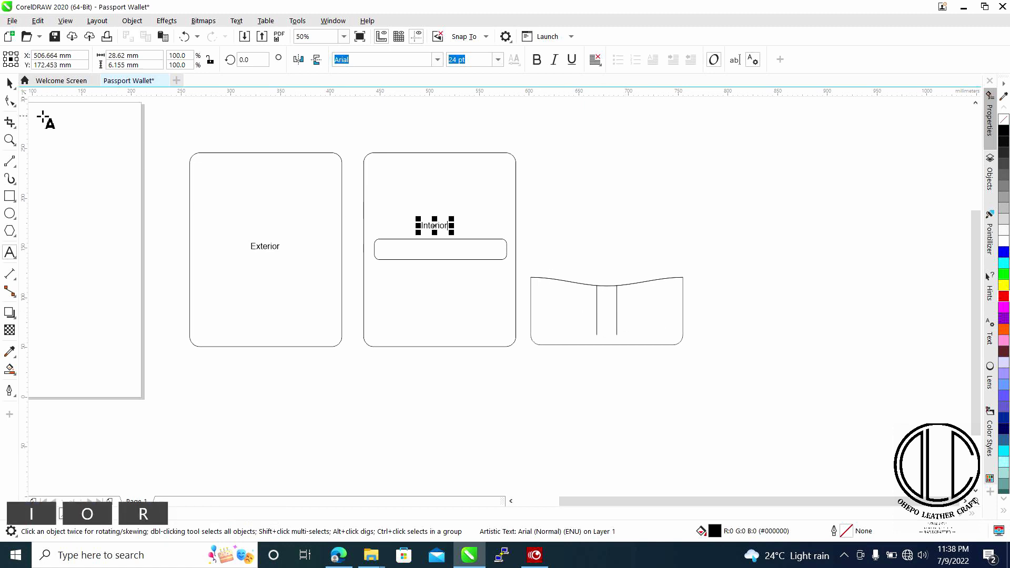
Duplicate the Interior label and place the copy in the pocket, to the right of its two vertical lines.
{"action": "left_click", "coordinate": [9, 82]}
{"action": "left_click", "coordinate": [647, 313]}
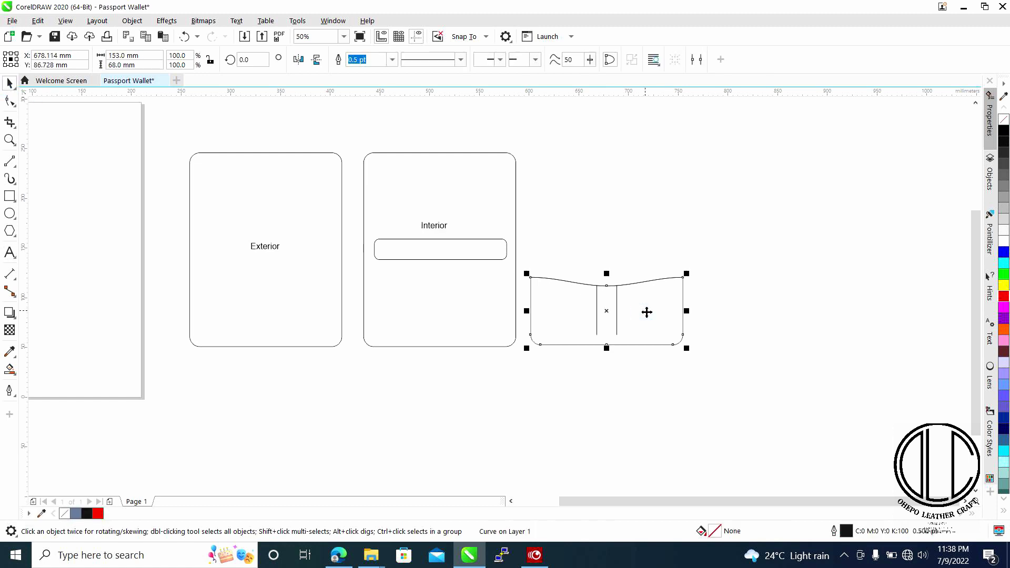
{"action": "left_click", "coordinate": [433, 229]}
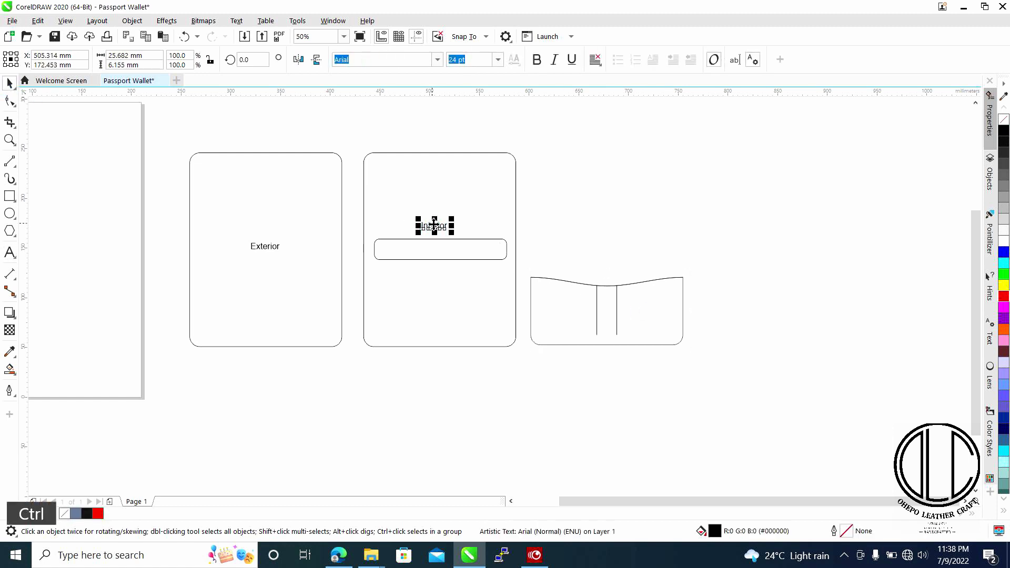
{"action": "key", "text": "ctrl+d"}
{"action": "left_click_drag", "start_coordinate": [440, 221], "coordinate": [648, 309]}
Change the text of the copied label in the pocket to Slot.
{"action": "double_click", "coordinate": [649, 308]}
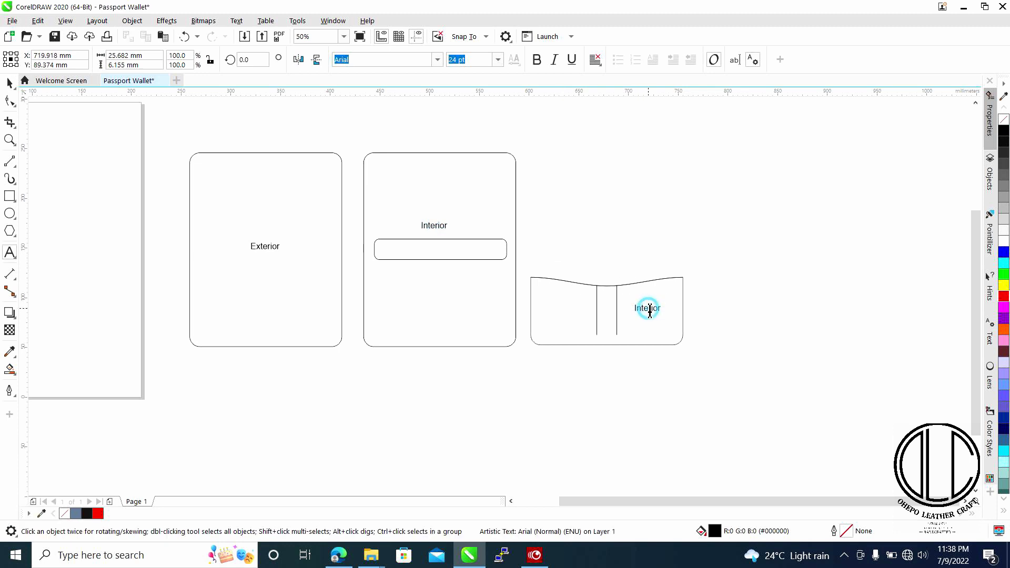
{"action": "type", "text": "Slot"}
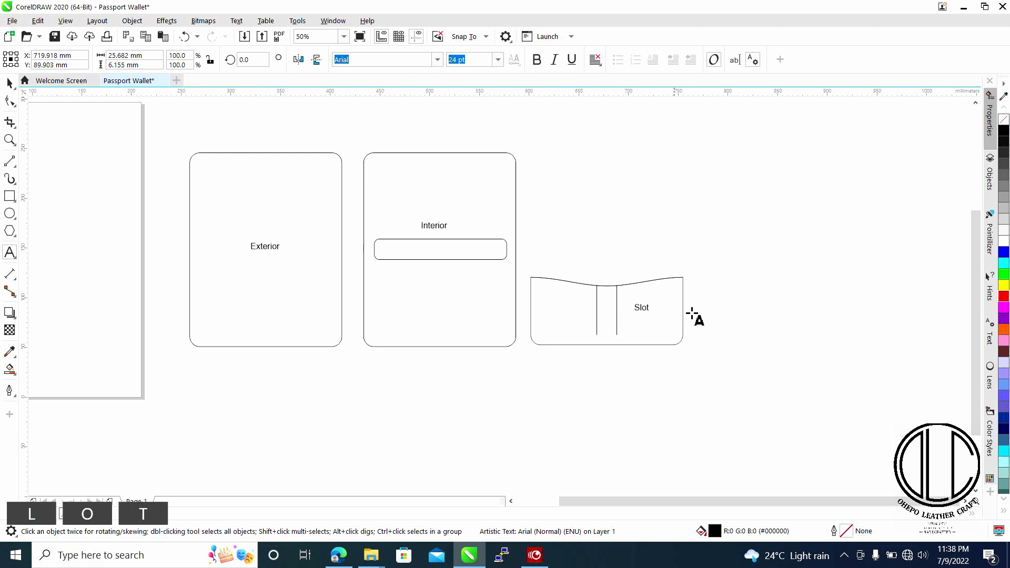
{"action": "key", "text": "ctrl+space"}
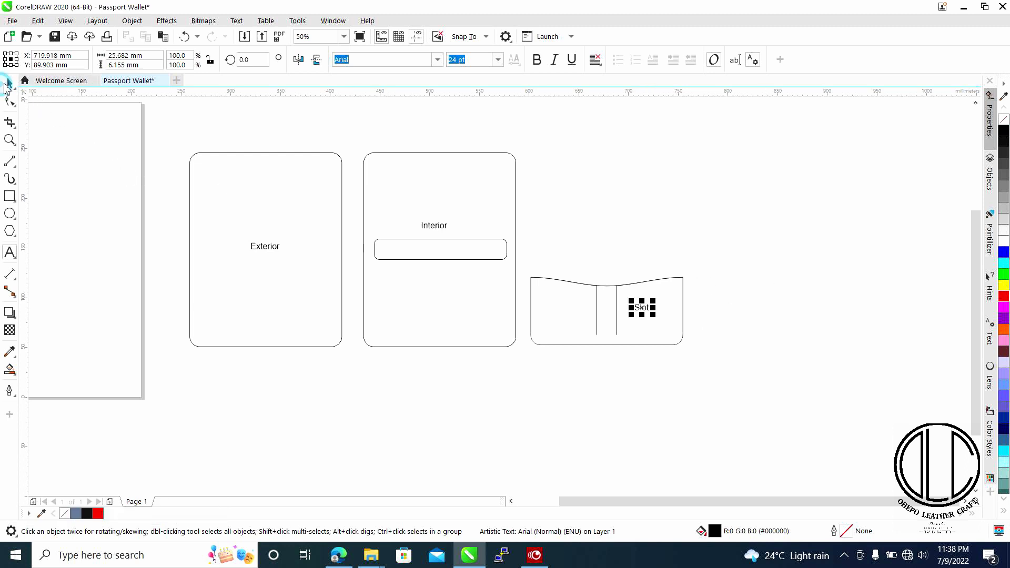
{"action": "left_click", "coordinate": [573, 163]}
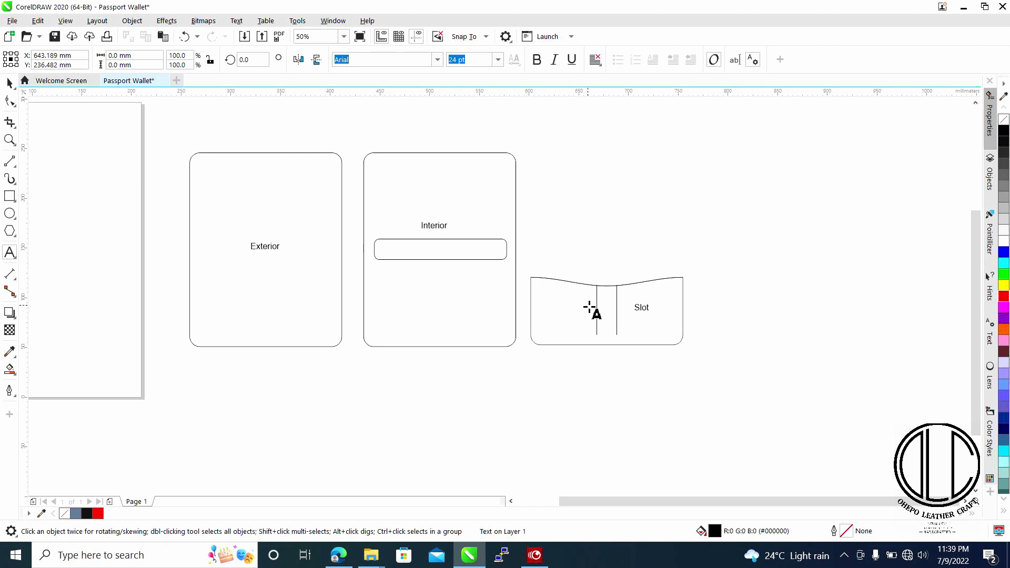
Apply a one-step inside contour with a 2 mm offset to the Exterior panel's outline.
{"action": "left_click", "coordinate": [9, 82]}
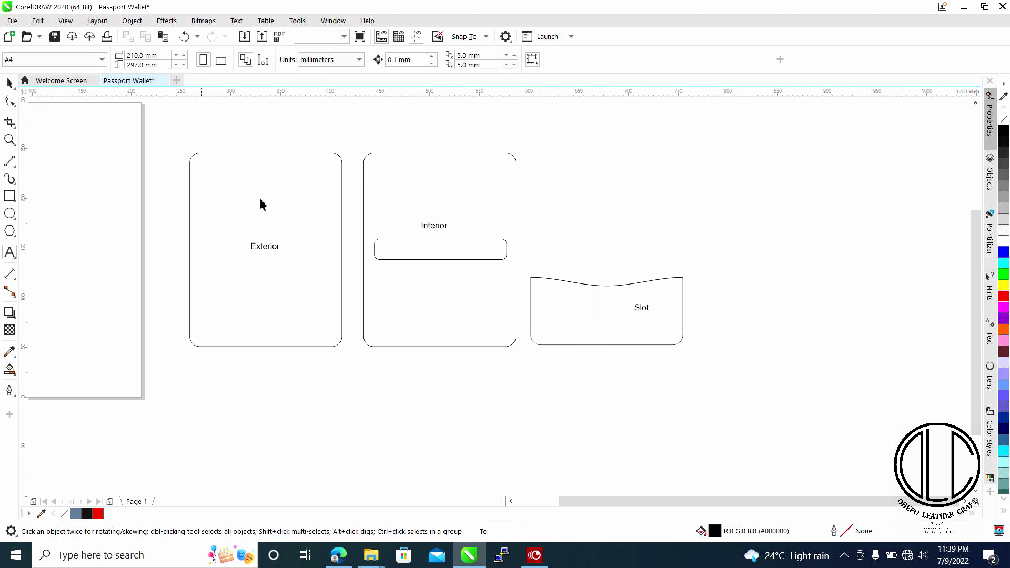
{"action": "left_click", "coordinate": [302, 195]}
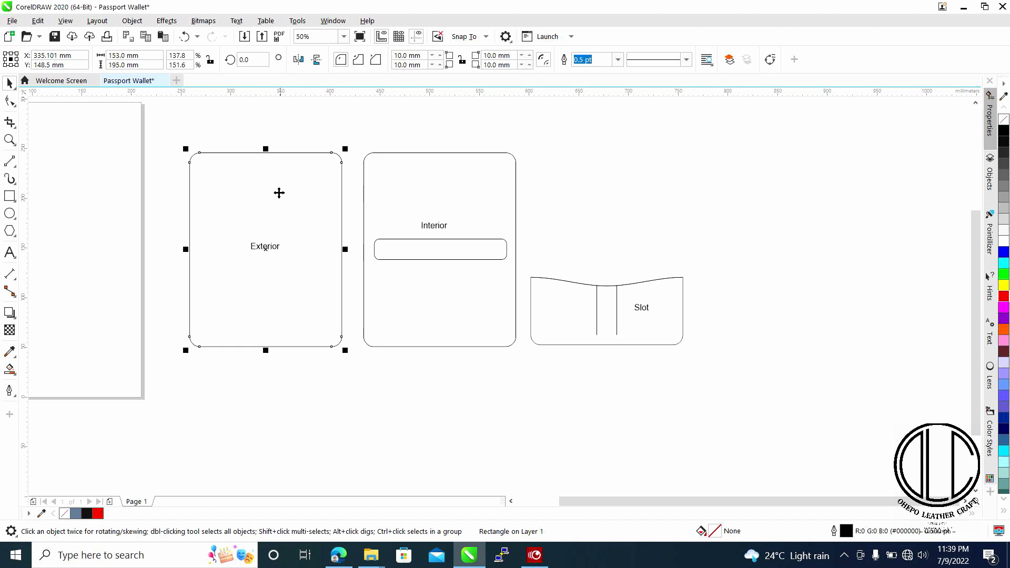
{"action": "left_click", "coordinate": [18, 320]}
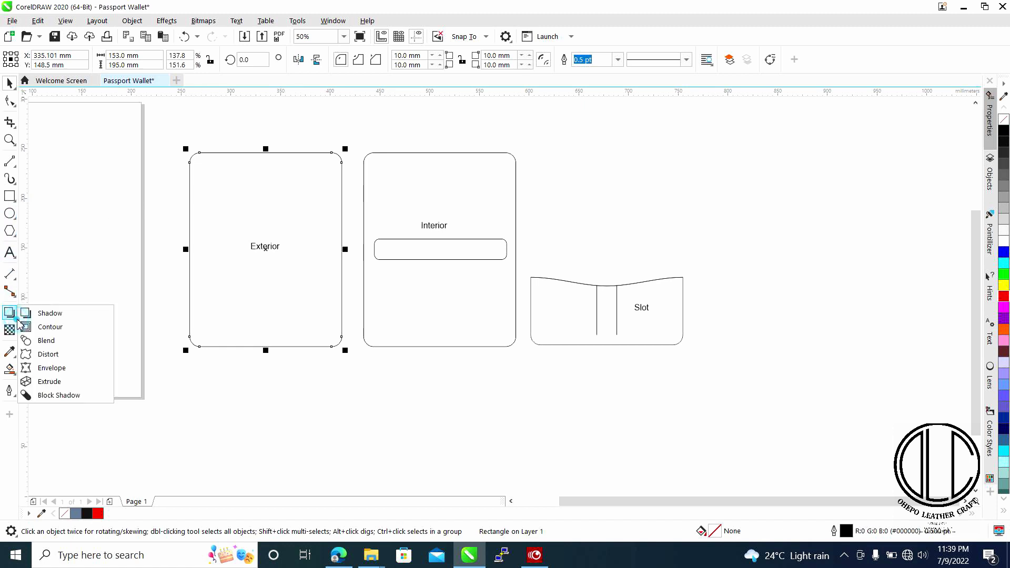
{"action": "left_click", "coordinate": [48, 326]}
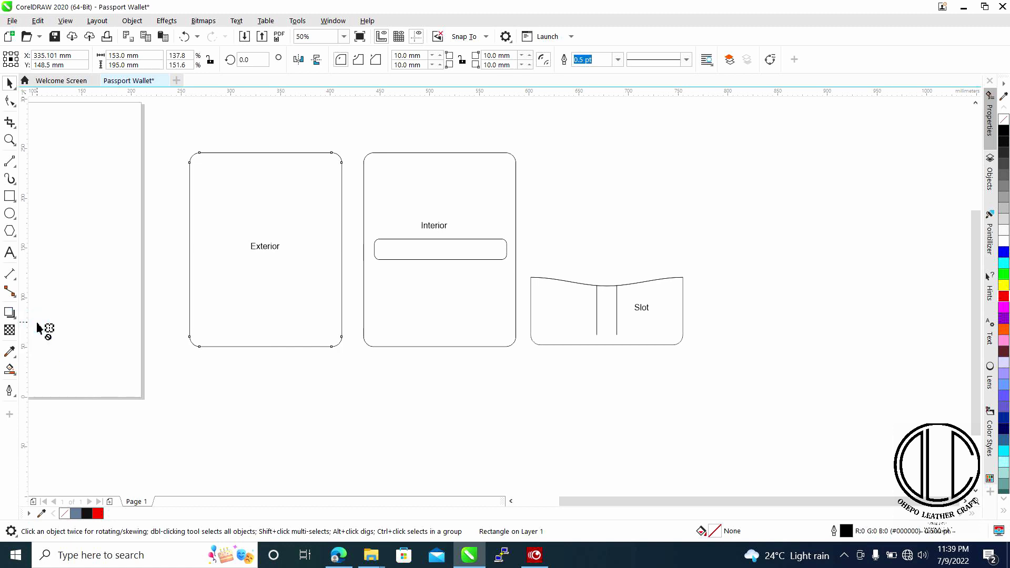
{"action": "scroll", "coordinate": [199, 163], "scroll_direction": "up", "scroll_amount": 2}
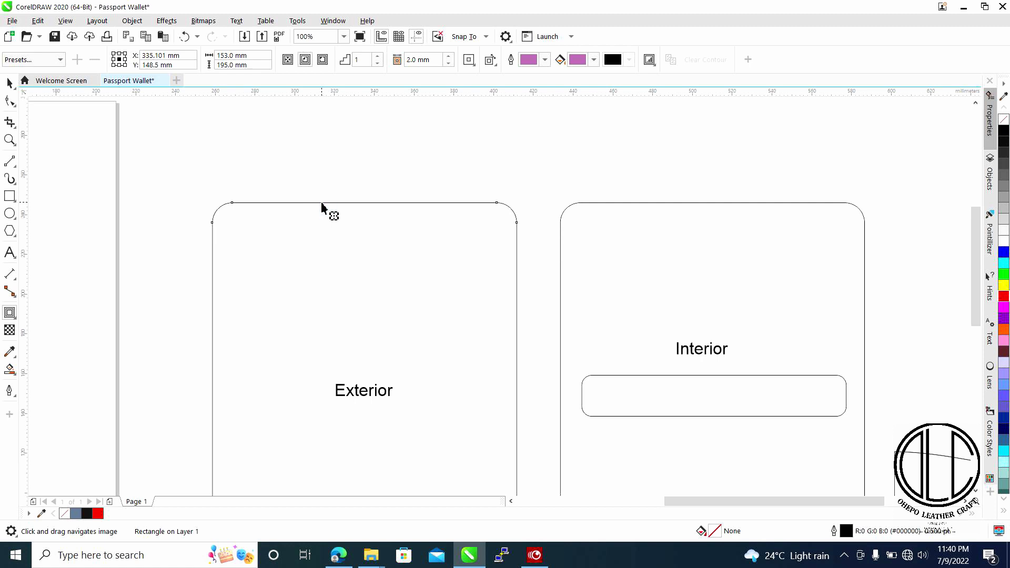
{"action": "left_click", "coordinate": [306, 60]}
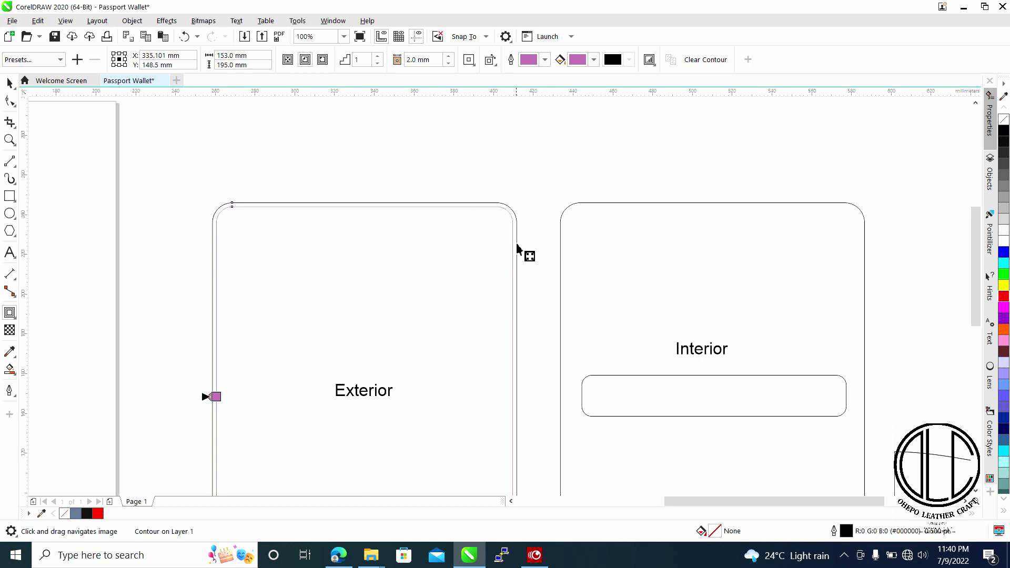
{"action": "left_click", "coordinate": [322, 59]}
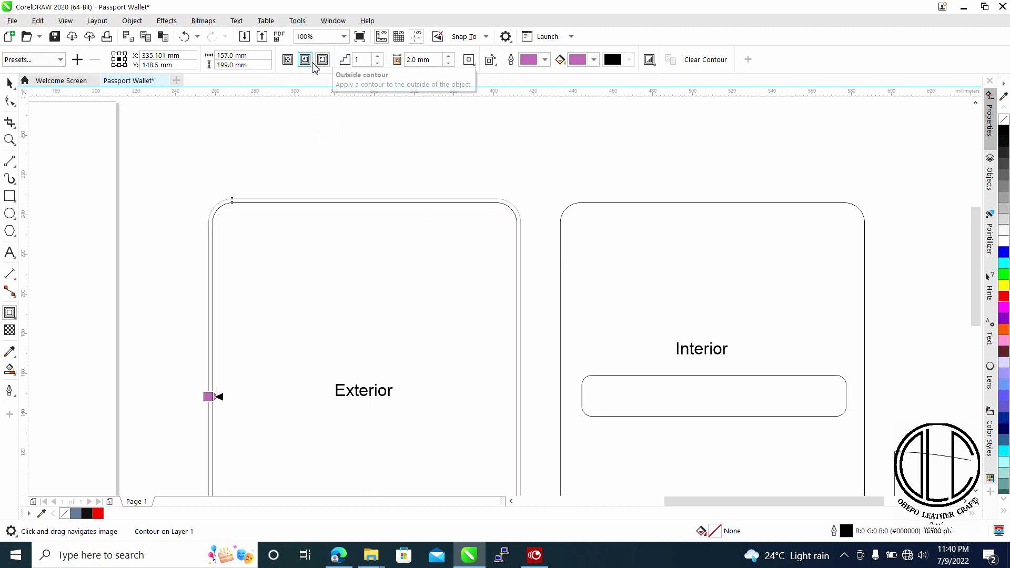
{"action": "left_click", "coordinate": [306, 59]}
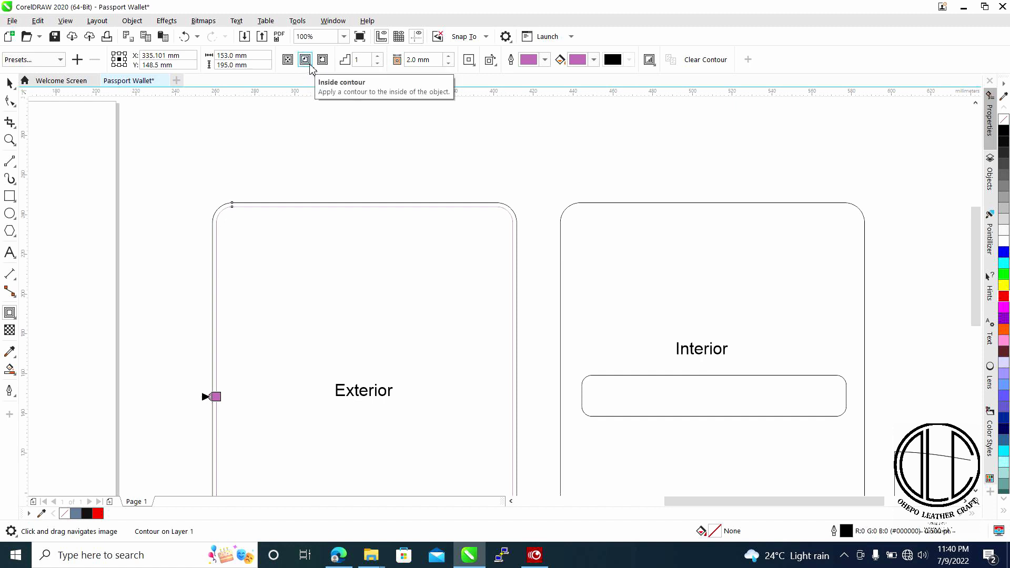
Set the contour offset of the Exterior panel to 3 mm.
{"action": "left_click", "coordinate": [450, 57]}
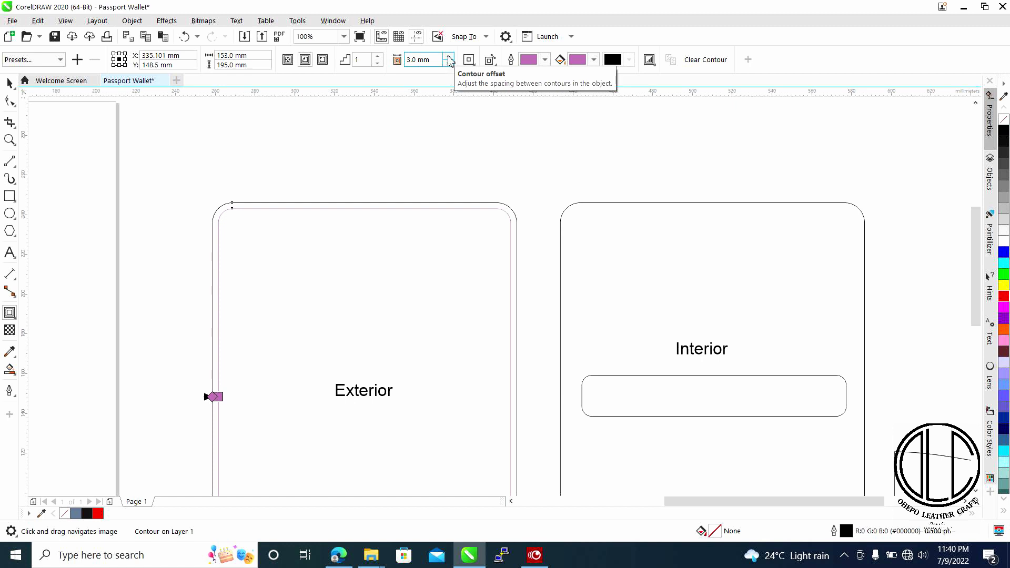
{"action": "left_click", "coordinate": [450, 57]}
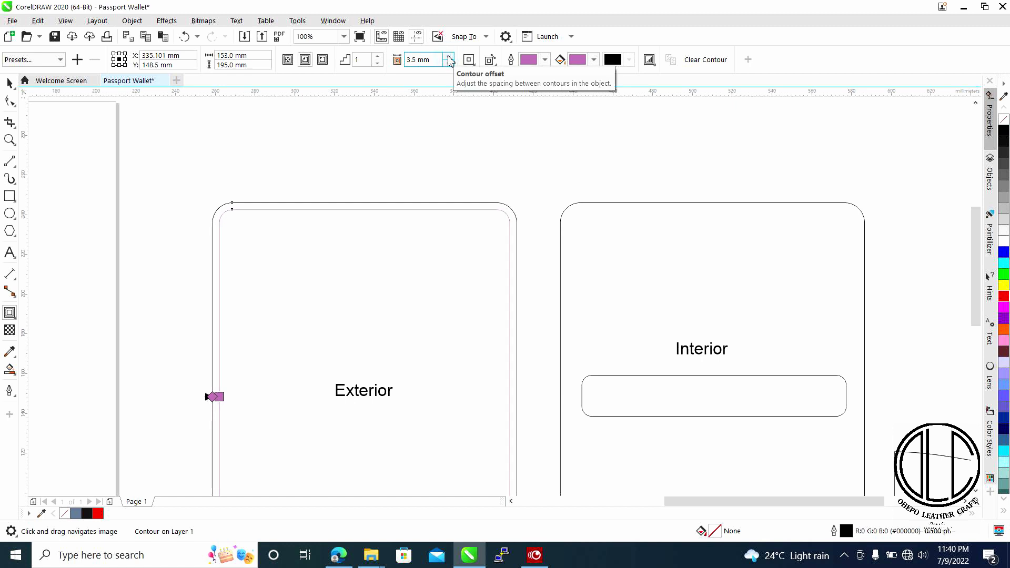
{"action": "left_click", "coordinate": [448, 63]}
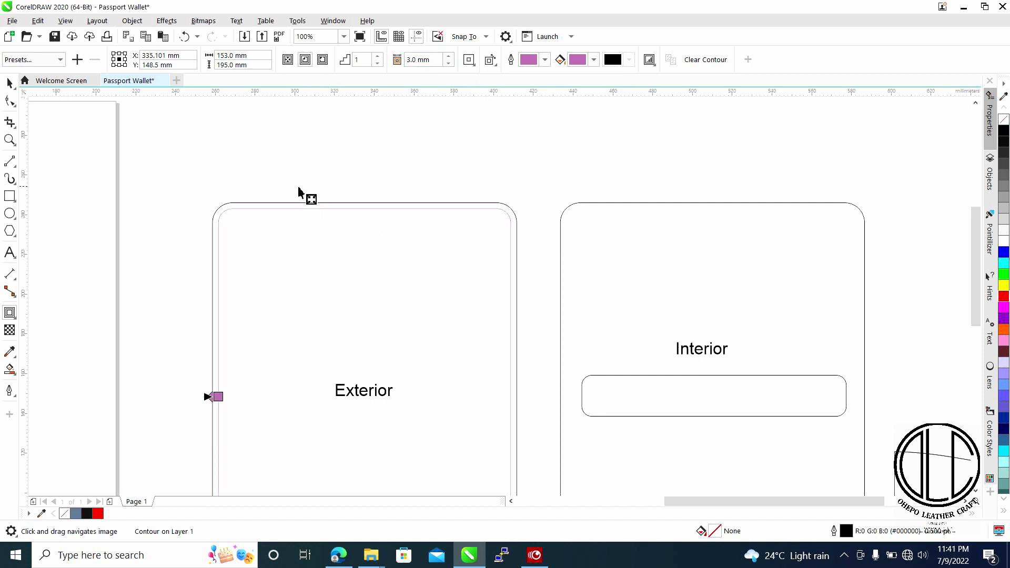
Add a one-step inside contour with a 3 mm offset to the Interior panel's outline.
{"action": "scroll", "coordinate": [345, 241], "scroll_direction": "down", "scroll_amount": 1}
{"action": "scroll", "coordinate": [360, 227], "scroll_direction": "down", "scroll_amount": 1}
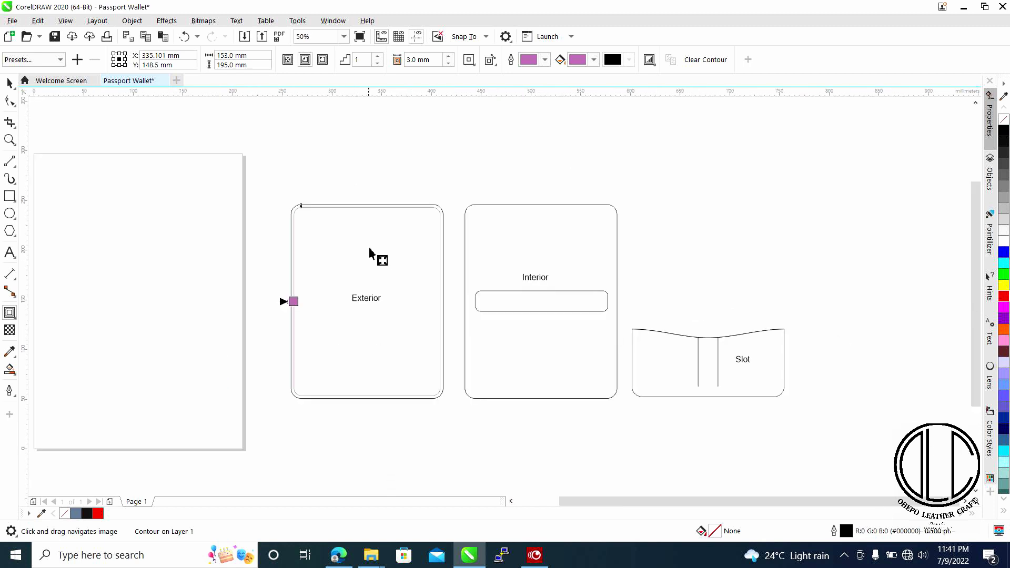
{"action": "scroll", "coordinate": [371, 252], "scroll_direction": "down", "scroll_amount": 1}
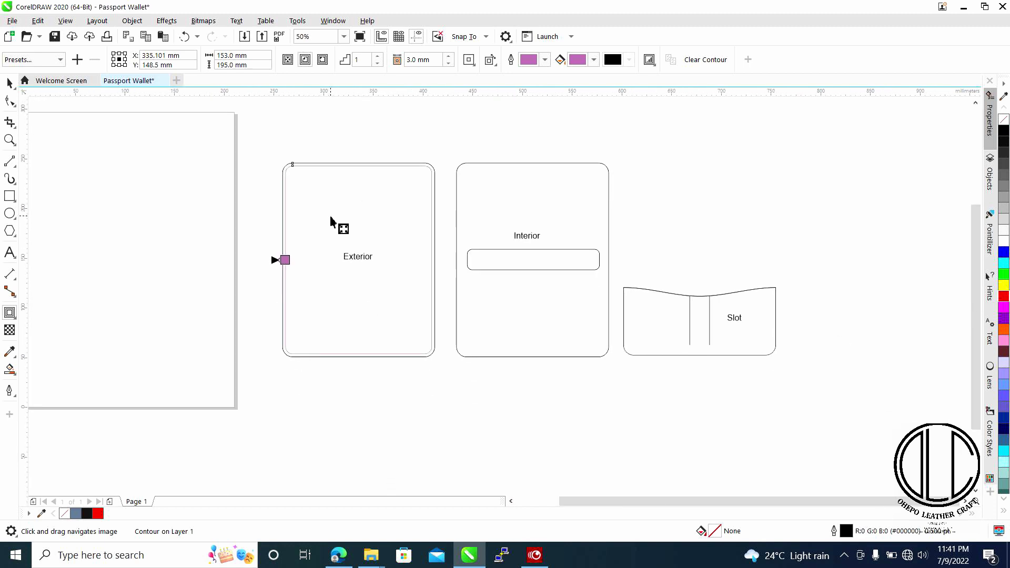
{"action": "left_click", "coordinate": [560, 175]}
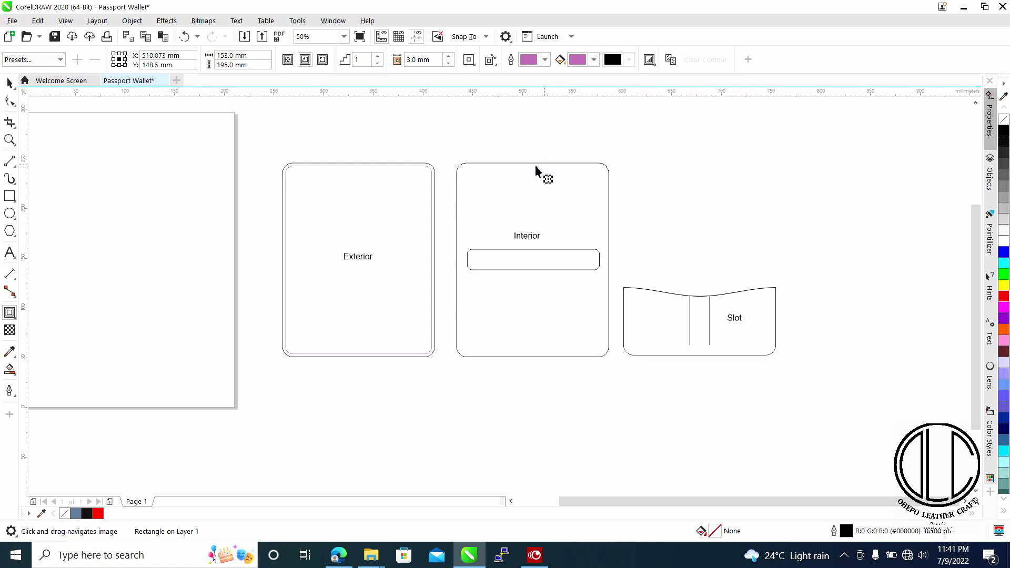
{"action": "scroll", "coordinate": [471, 167], "scroll_direction": "up", "scroll_amount": 1}
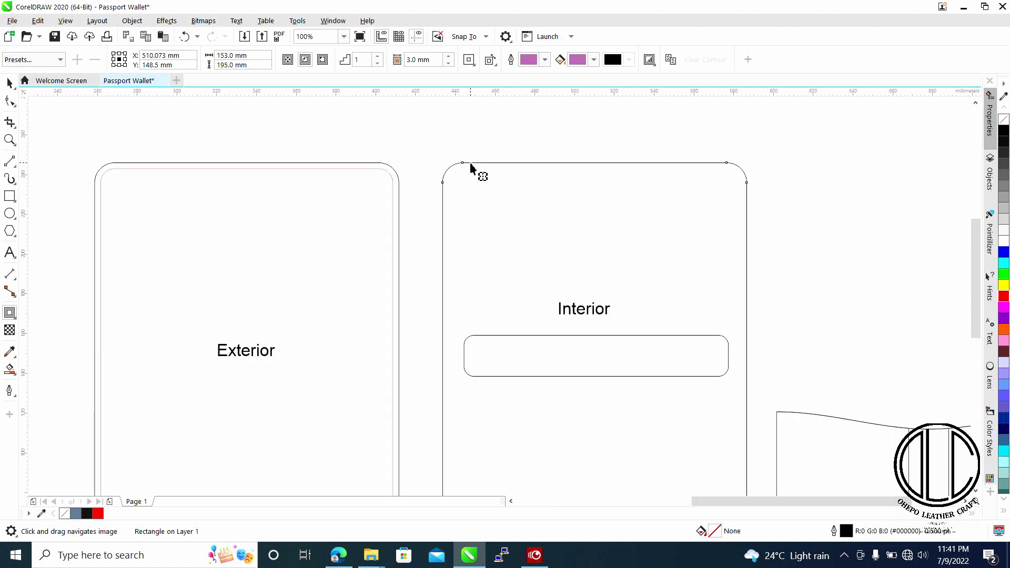
{"action": "left_click", "coordinate": [450, 60]}
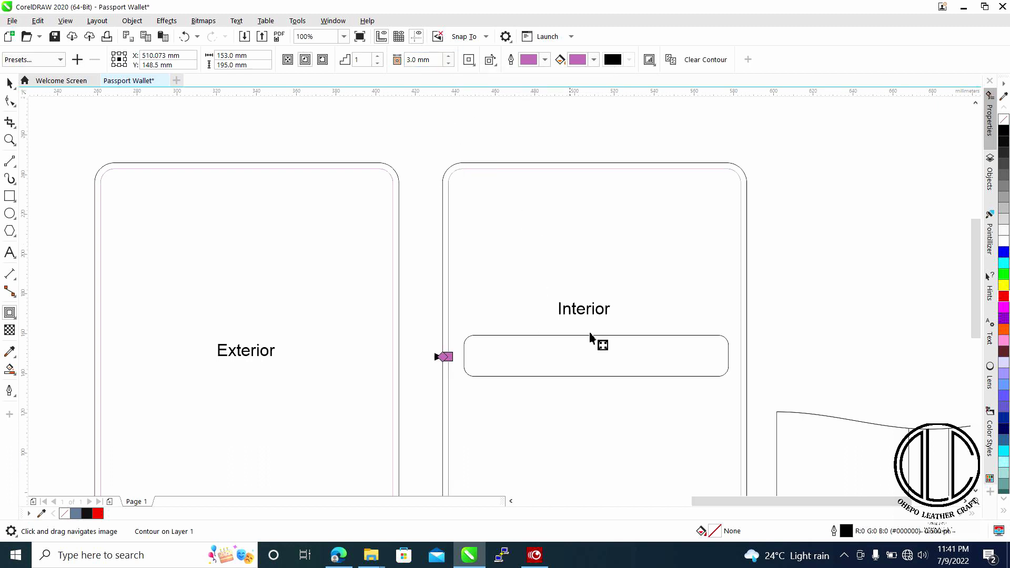
Add a one-step inside contour with a 3 mm offset to the Slot pocket's outline.
{"action": "scroll", "coordinate": [579, 294], "scroll_direction": "down", "scroll_amount": 3}
{"action": "scroll", "coordinate": [578, 295], "scroll_direction": "right", "scroll_amount": 3}
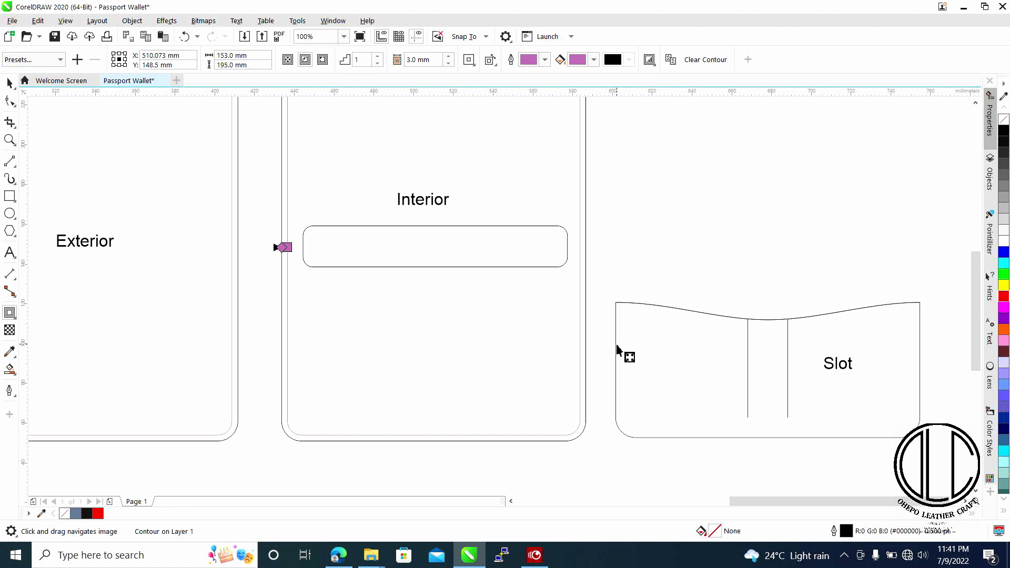
{"action": "left_click", "coordinate": [617, 348]}
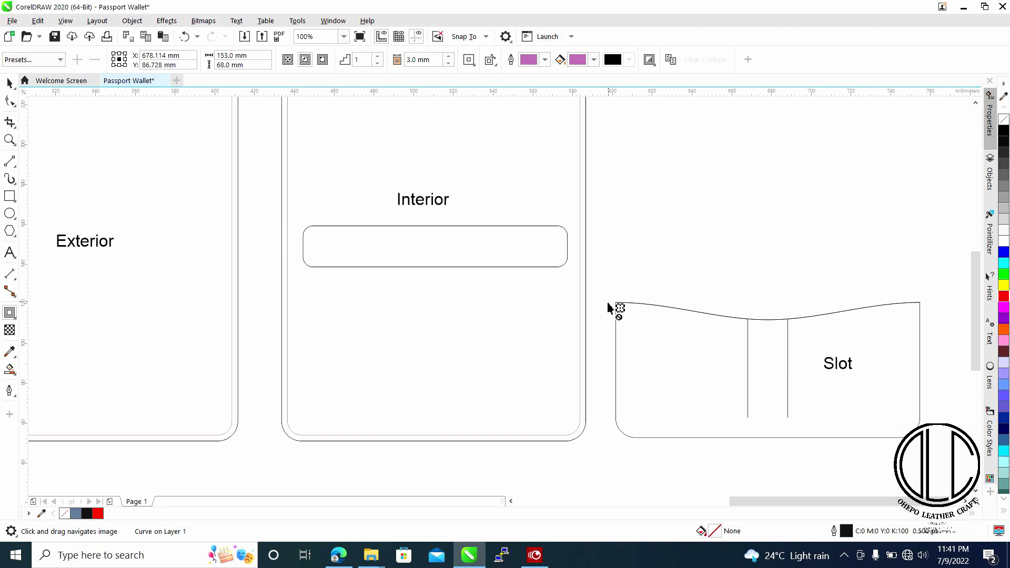
{"action": "left_click", "coordinate": [617, 339]}
{"action": "scroll", "coordinate": [618, 344], "scroll_direction": "up", "scroll_amount": 1}
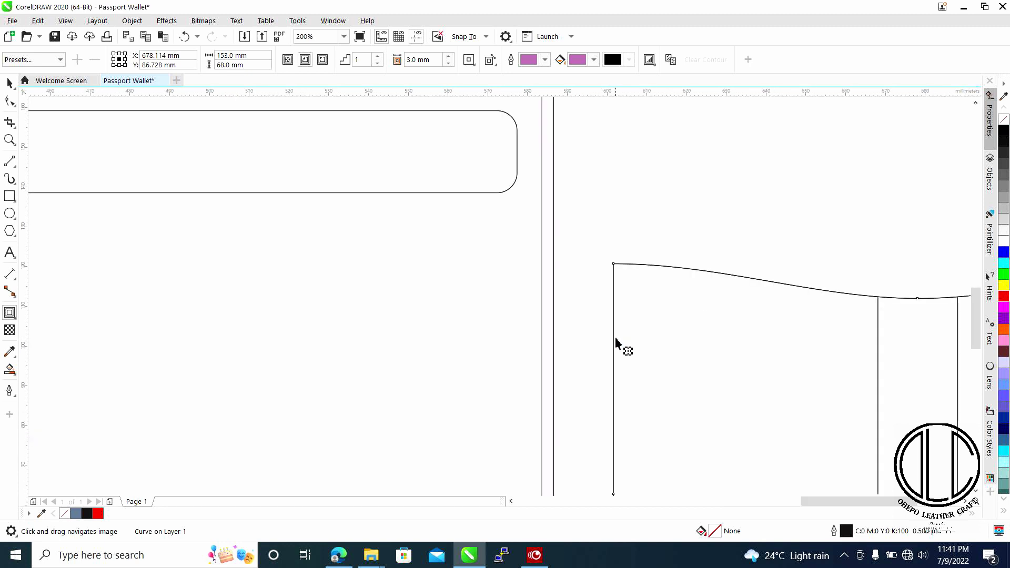
{"action": "left_click", "coordinate": [448, 56]}
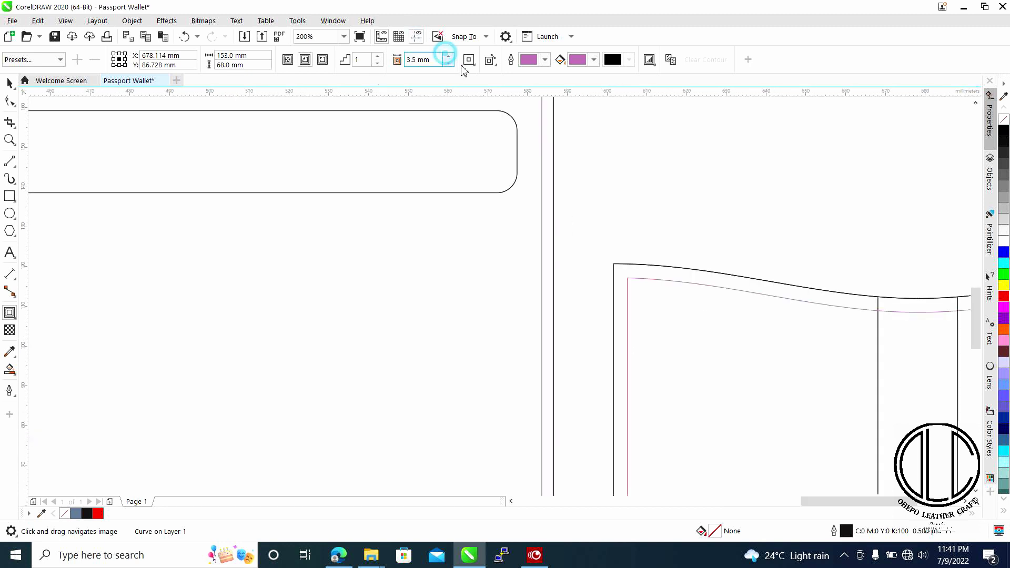
{"action": "left_click", "coordinate": [449, 64]}
{"action": "scroll", "coordinate": [524, 189], "scroll_direction": "down", "scroll_amount": 1}
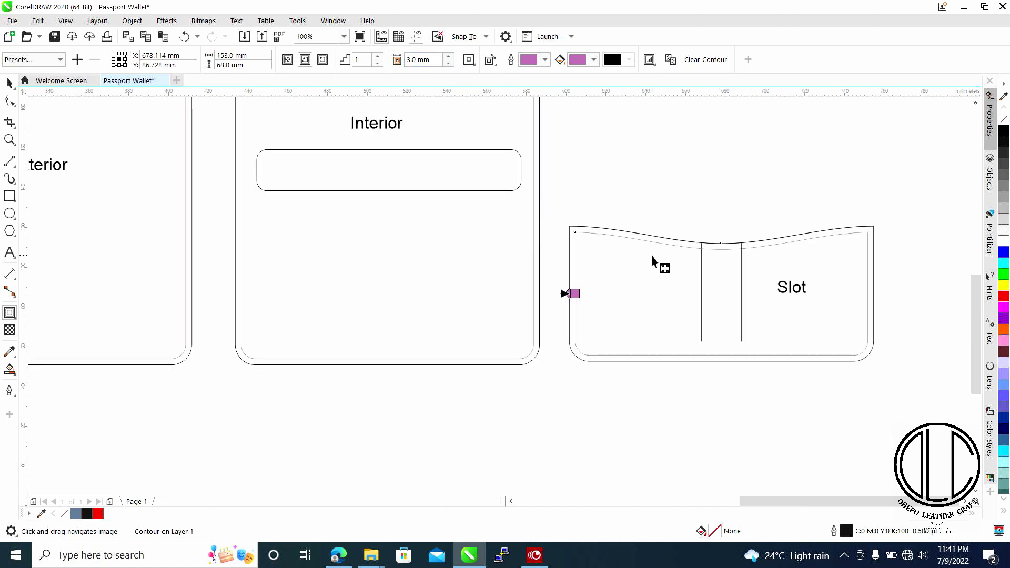
Examine the inside contour lines on the Slot, Interior and Exterior pieces up close.
{"action": "scroll", "coordinate": [655, 258], "scroll_direction": "down", "scroll_amount": 1}
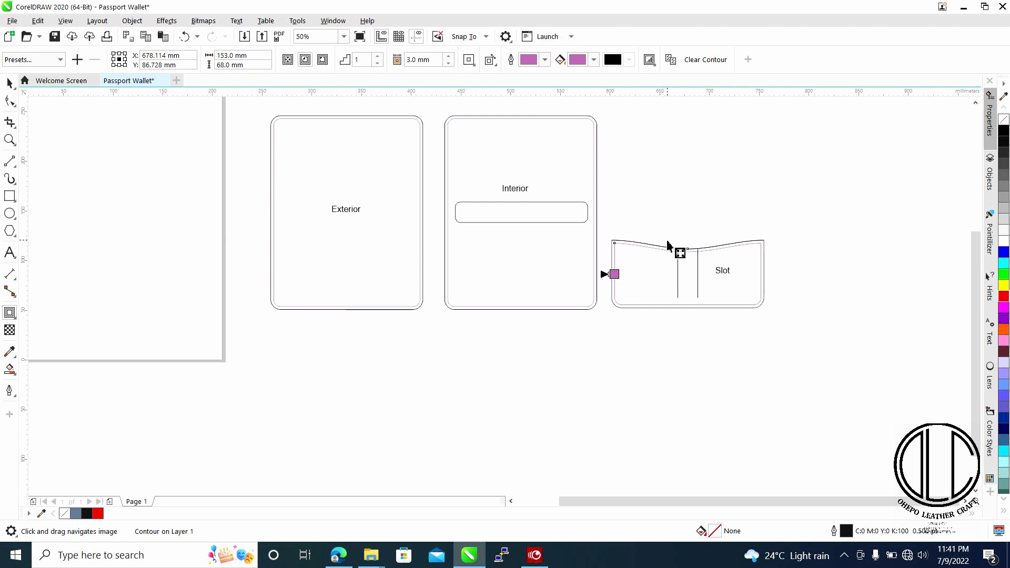
{"action": "scroll", "coordinate": [666, 244], "scroll_direction": "up", "scroll_amount": 1}
{"action": "scroll", "coordinate": [646, 258], "scroll_direction": "up", "scroll_amount": 1}
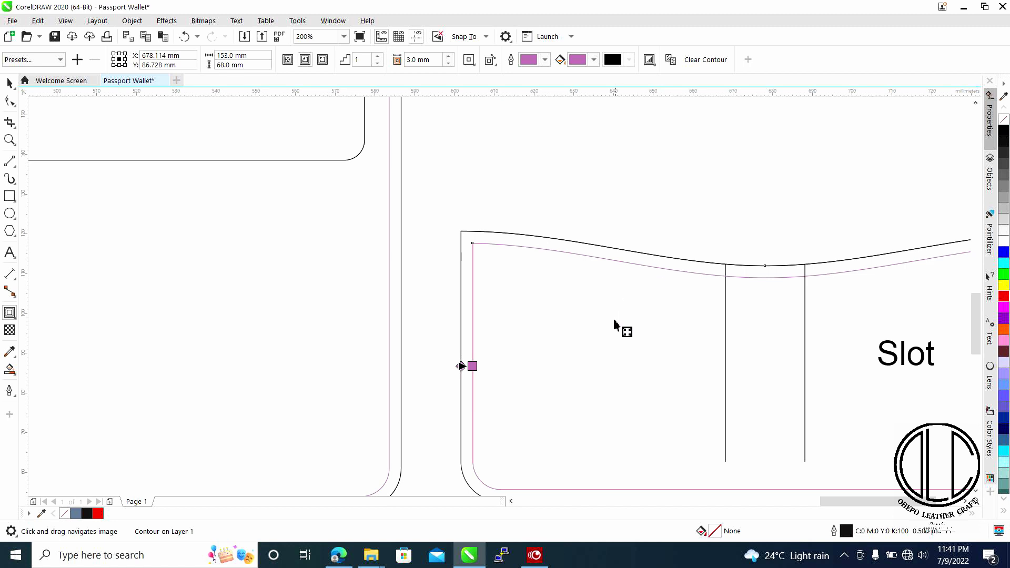
{"action": "scroll", "coordinate": [603, 334], "scroll_direction": "down", "scroll_amount": 1}
{"action": "left_click_drag", "start_coordinate": [474, 327], "coordinate": [643, 275]}
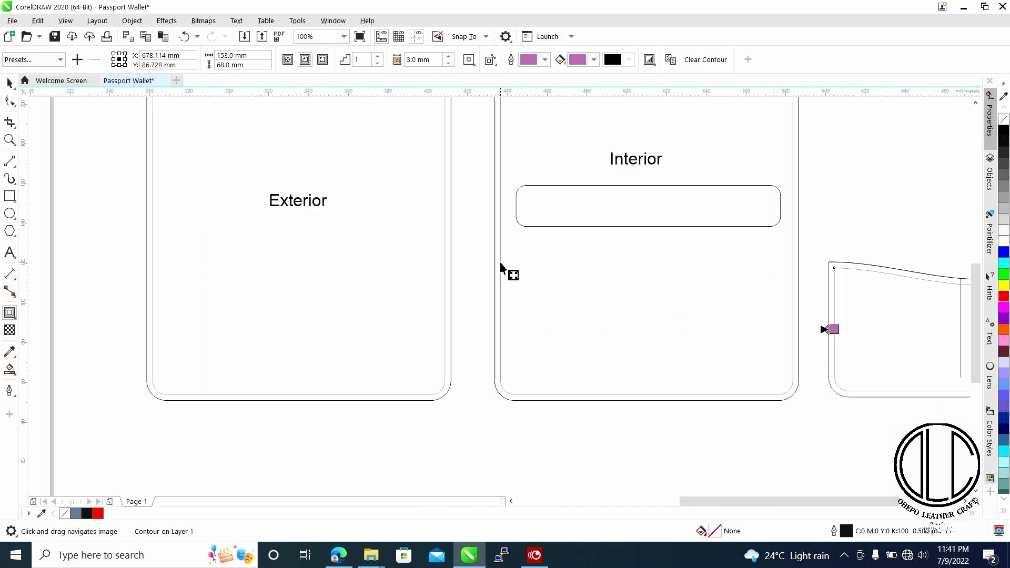
{"action": "left_click_drag", "start_coordinate": [503, 271], "coordinate": [650, 289]}
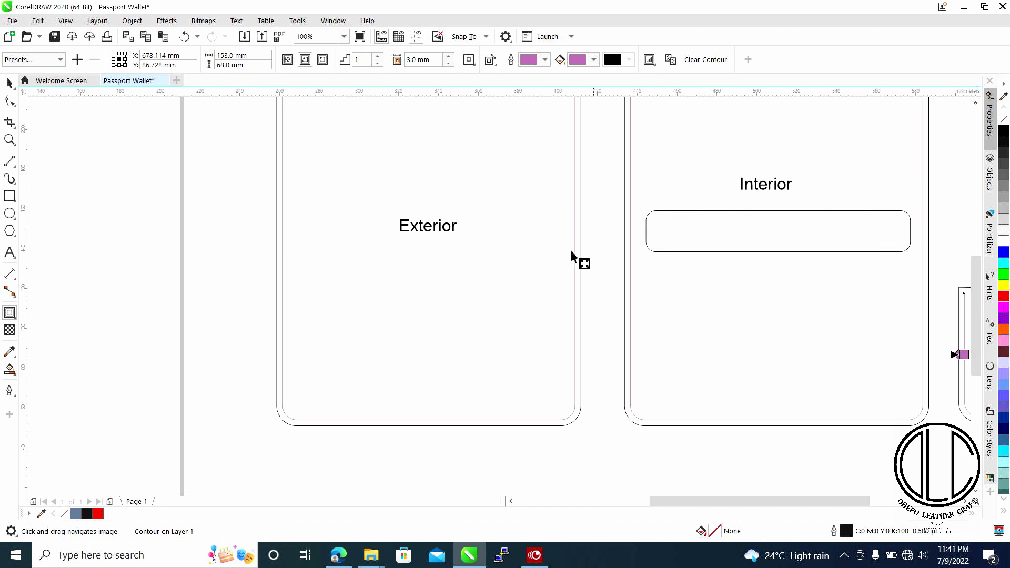
{"action": "left_click_drag", "start_coordinate": [498, 291], "coordinate": [482, 346]}
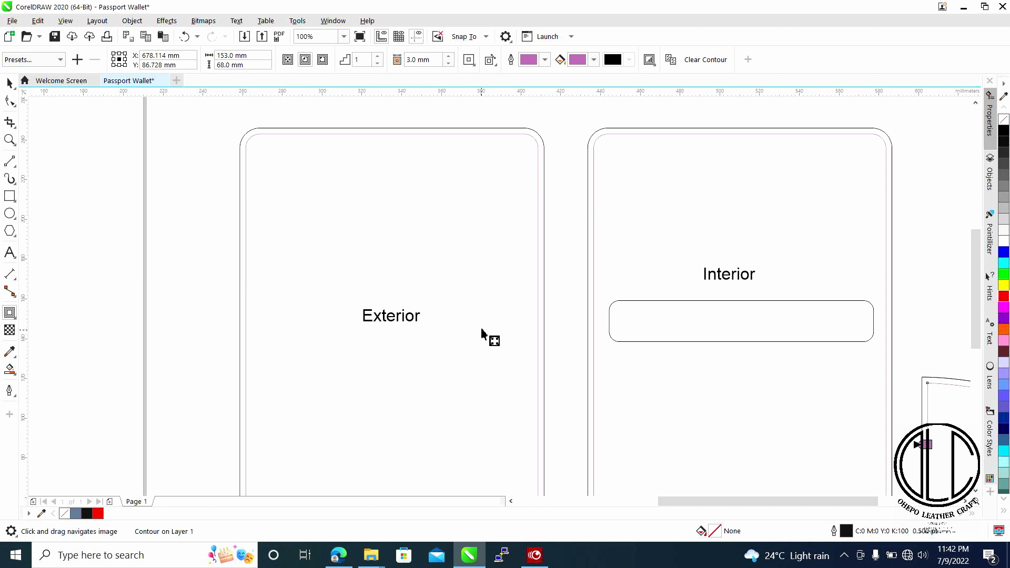
Break the Exterior panel's contour apart so its inner line becomes a separate object.
{"action": "left_click", "coordinate": [10, 84]}
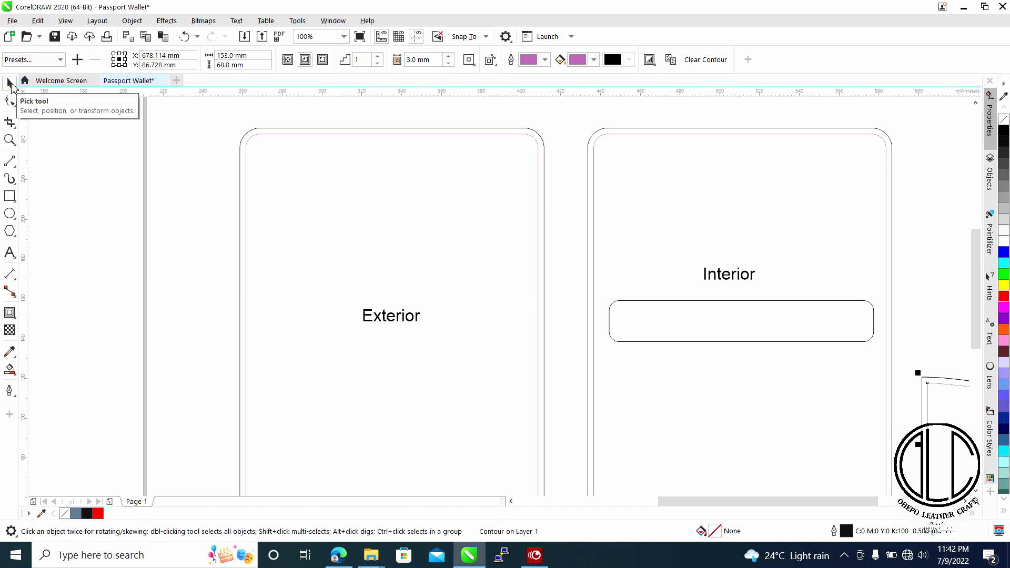
{"action": "left_click", "coordinate": [207, 118]}
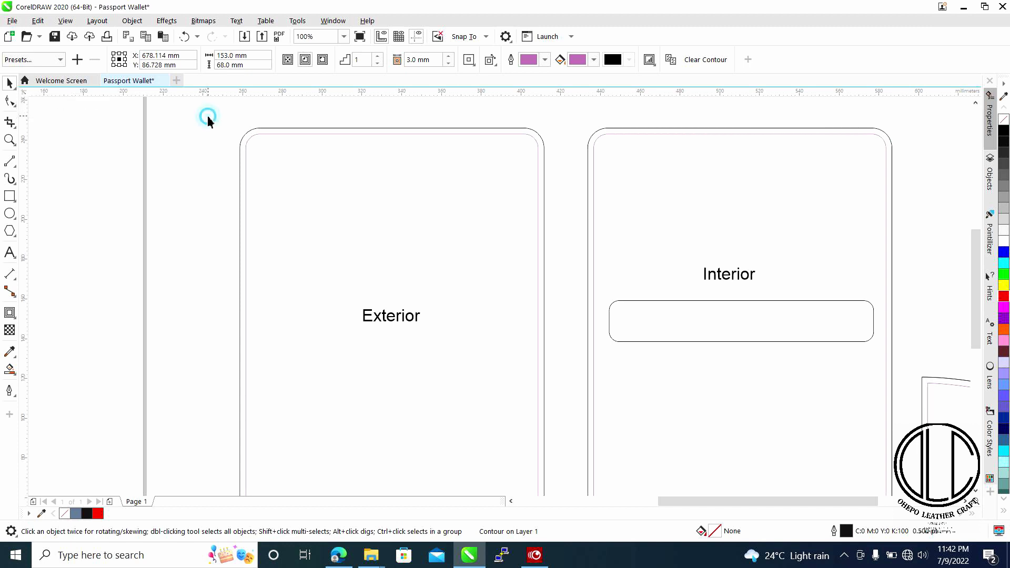
{"action": "left_click", "coordinate": [265, 134]}
{"action": "right_click", "coordinate": [265, 134]}
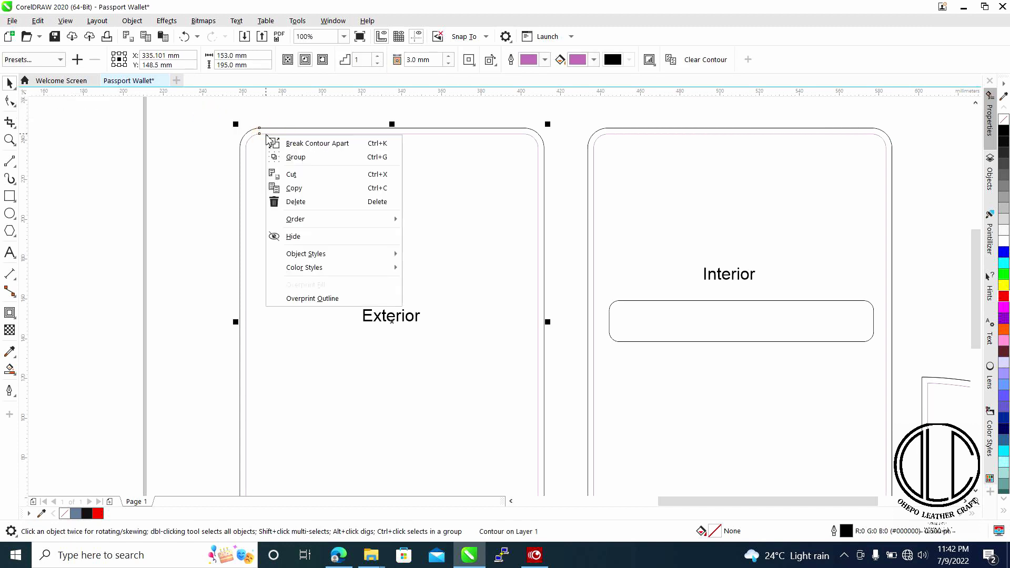
{"action": "left_click", "coordinate": [313, 143]}
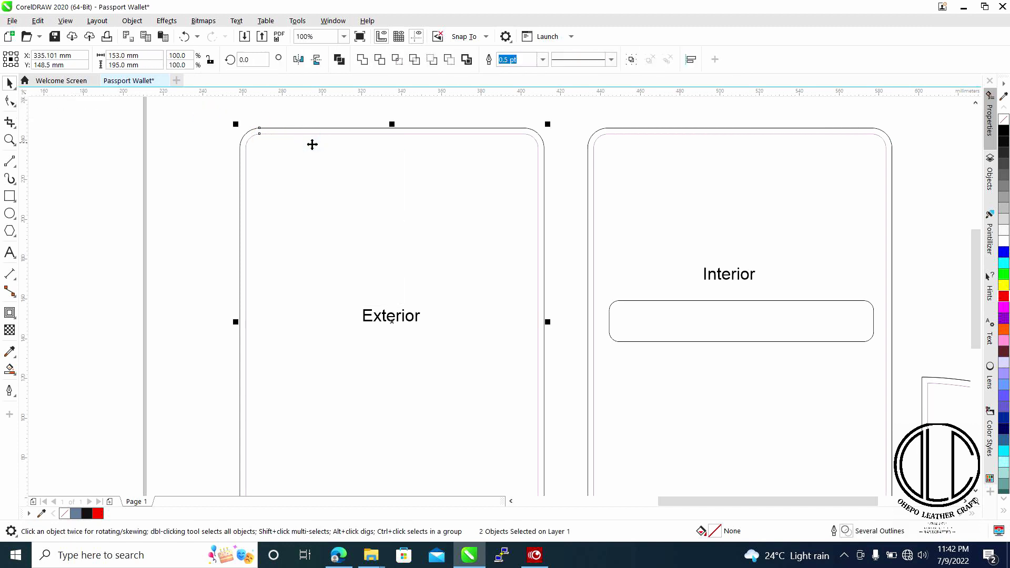
Try moving the Exterior panel's inner line and outer outline independently, and undo both moves.
{"action": "left_click", "coordinate": [208, 151]}
{"action": "left_click_drag", "start_coordinate": [289, 134], "coordinate": [368, 112]}
{"action": "left_click_drag", "start_coordinate": [293, 129], "coordinate": [251, 122]}
{"action": "key", "text": "ctrl+z"}
{"action": "key", "text": "ctrl+z"}
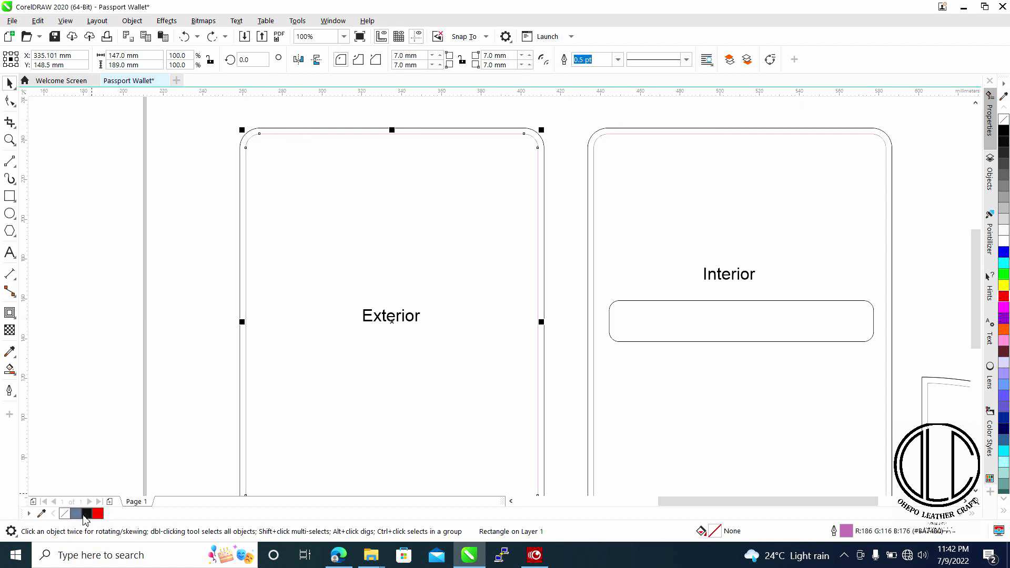
Set the outline colour of the Exterior panel's inner line to black after trying a black fill and a red outline.
{"action": "left_click", "coordinate": [1004, 135]}
{"action": "key", "text": "ctrl+z"}
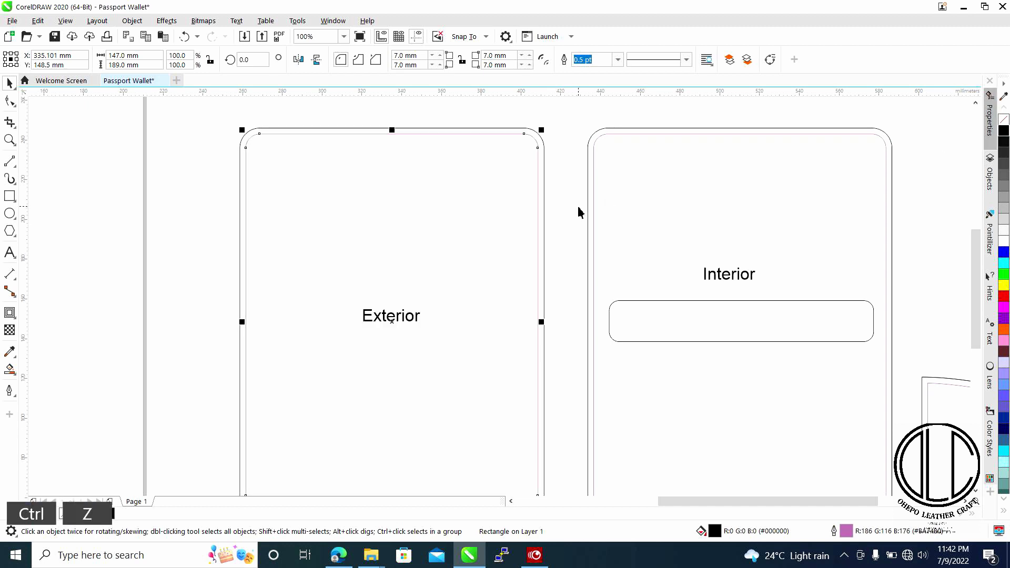
{"action": "right_click", "coordinate": [1004, 132]}
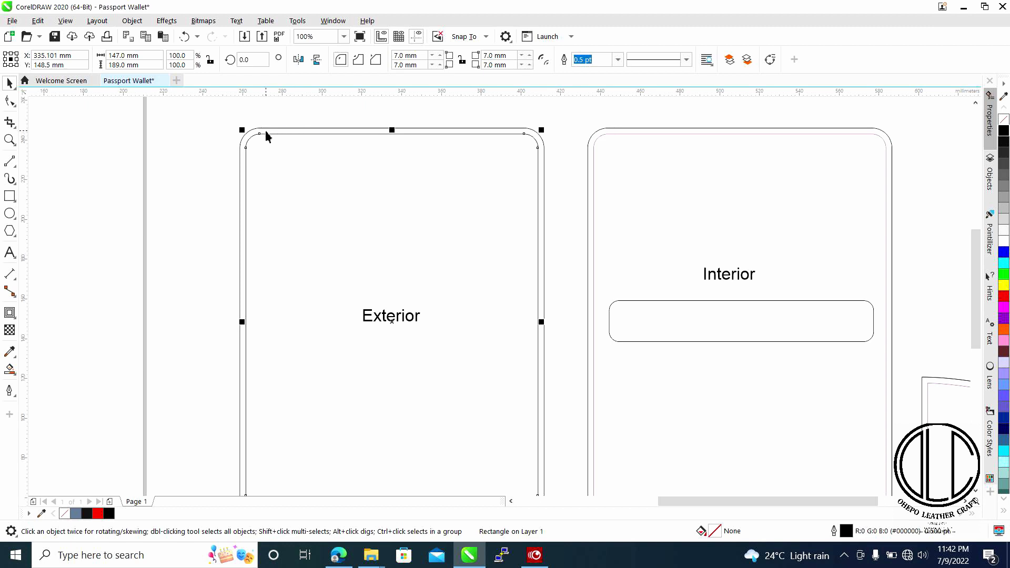
{"action": "right_click", "coordinate": [97, 514]}
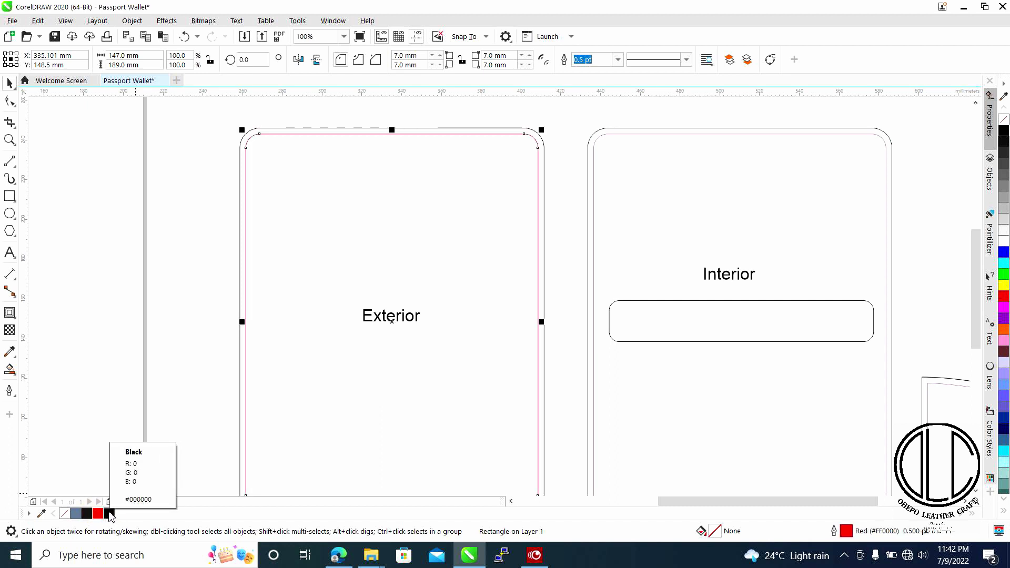
{"action": "right_click", "coordinate": [109, 514]}
Try a dotted and a dashed line style on the Exterior panel's inner line.
{"action": "left_click_drag", "start_coordinate": [363, 128], "coordinate": [368, 173]}
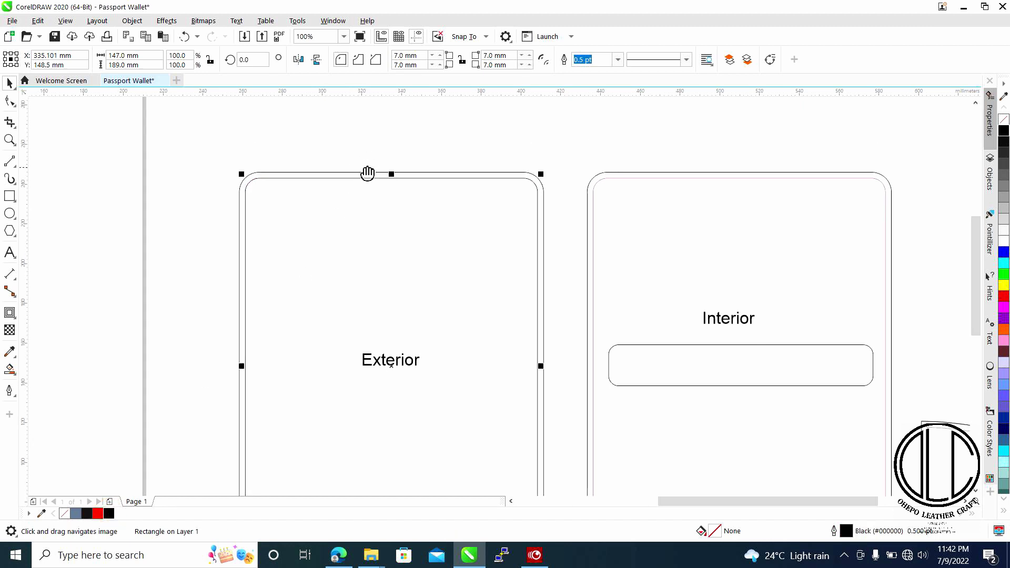
{"action": "scroll", "coordinate": [389, 183], "scroll_direction": "up", "scroll_amount": 2}
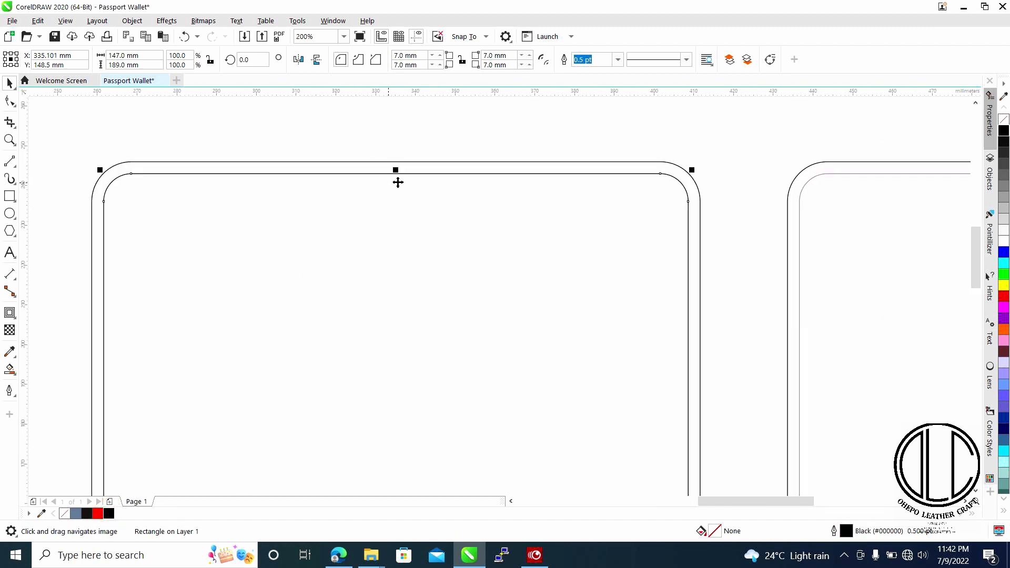
{"action": "left_click", "coordinate": [687, 60]}
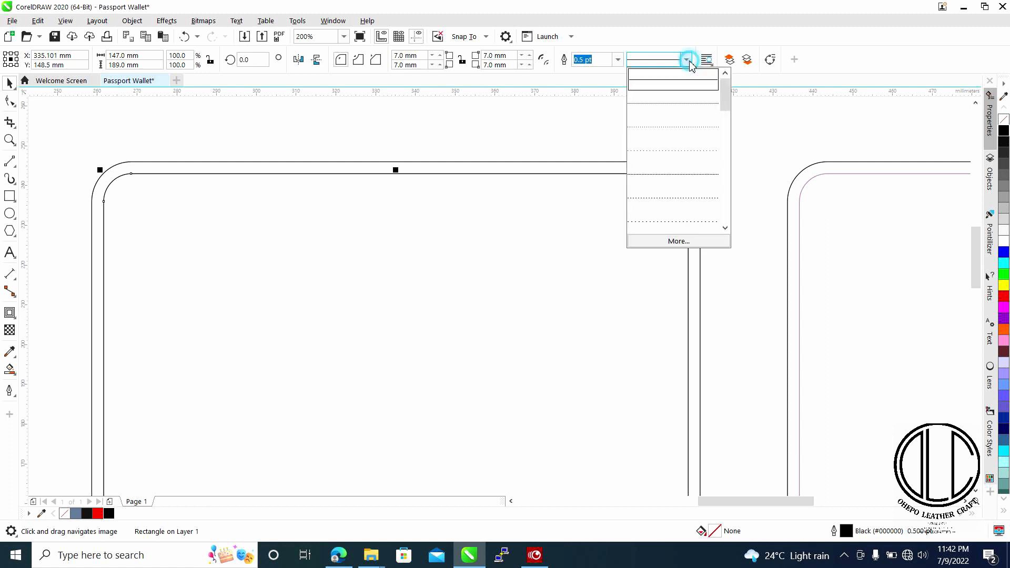
{"action": "left_click", "coordinate": [677, 221]}
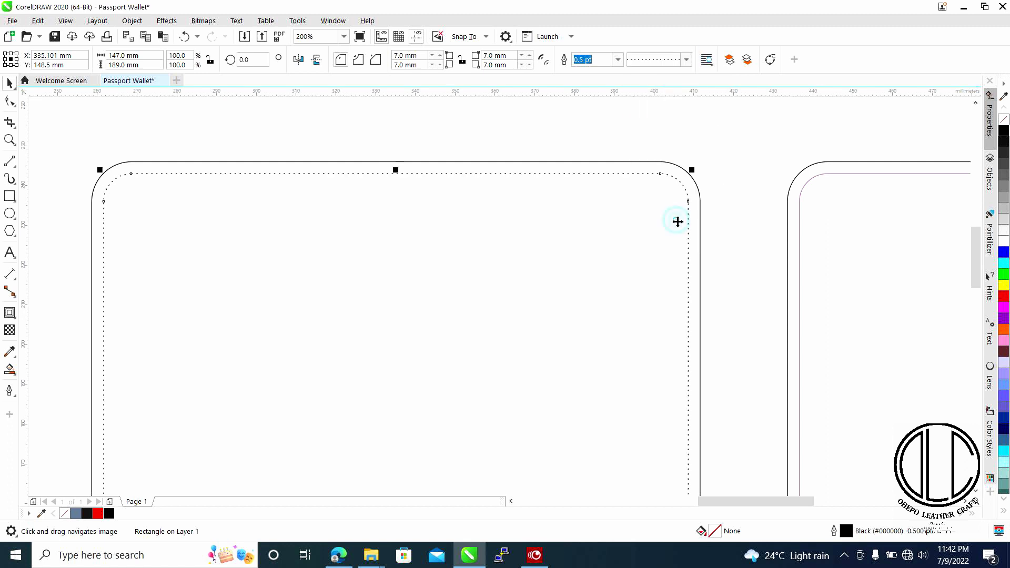
{"action": "left_click", "coordinate": [687, 60]}
{"action": "left_click_drag", "start_coordinate": [726, 94], "coordinate": [672, 92]}
{"action": "left_click", "coordinate": [673, 83]}
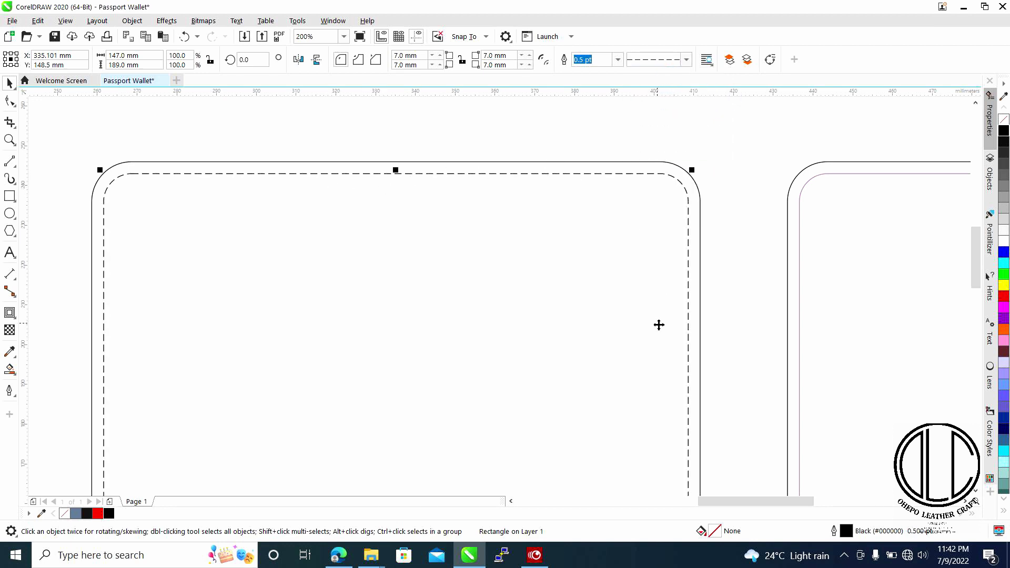
Undo the dashed and dotted line styles on the Exterior panel's inner line.
{"action": "scroll", "coordinate": [658, 316], "scroll_direction": "down", "scroll_amount": 2}
{"action": "left_click_drag", "start_coordinate": [658, 311], "coordinate": [502, 176]}
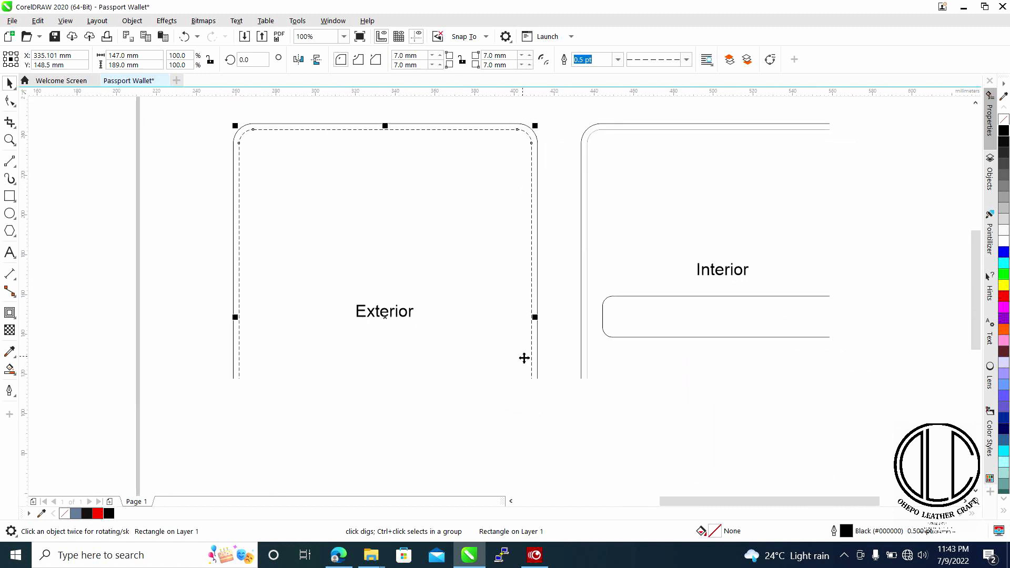
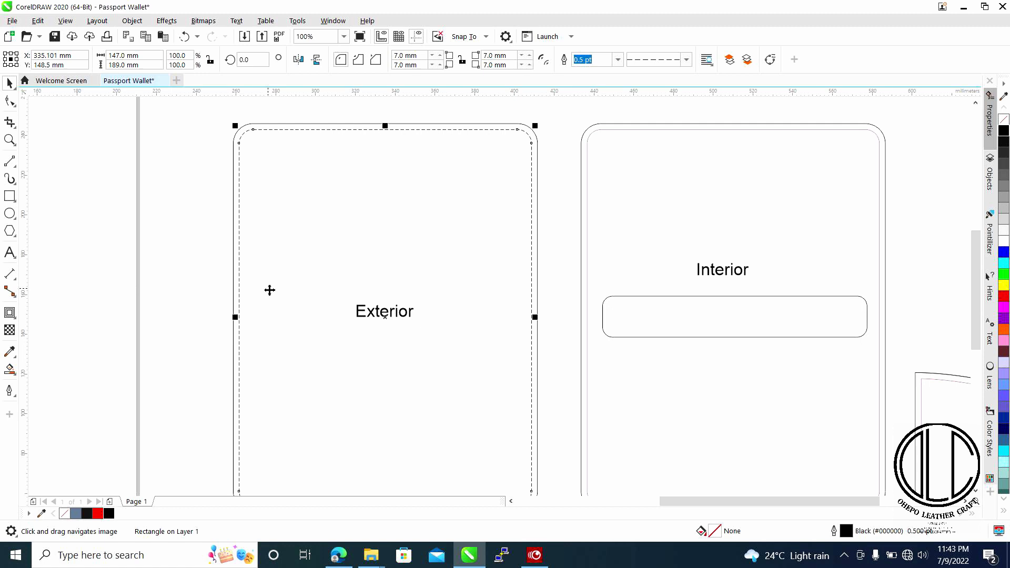
{"action": "scroll", "coordinate": [349, 243], "scroll_direction": "up", "scroll_amount": 1}
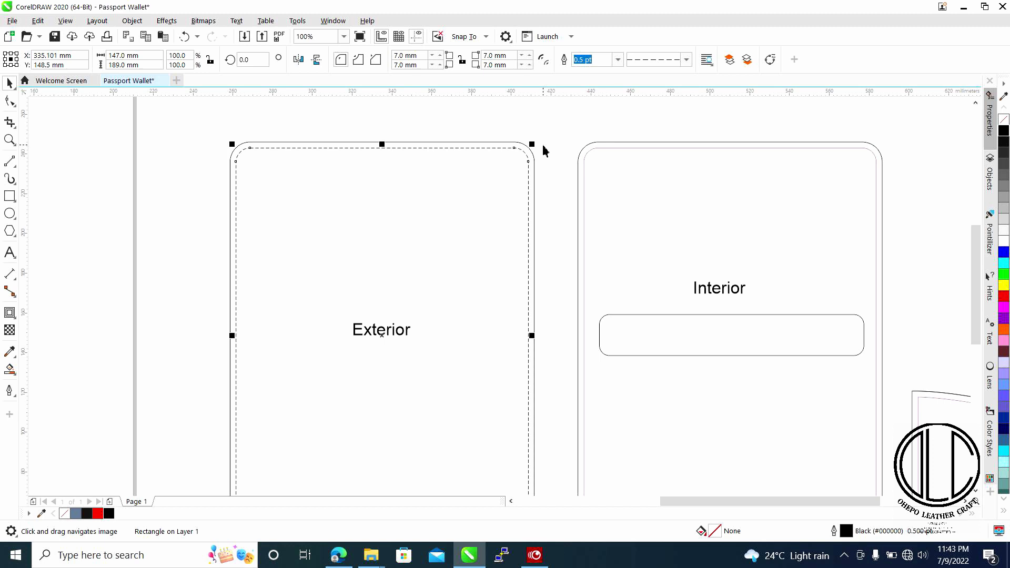
{"action": "key", "text": "ctrl"}
{"action": "key", "text": "ctrl+z"}
{"action": "key", "text": "ctrl+z"}
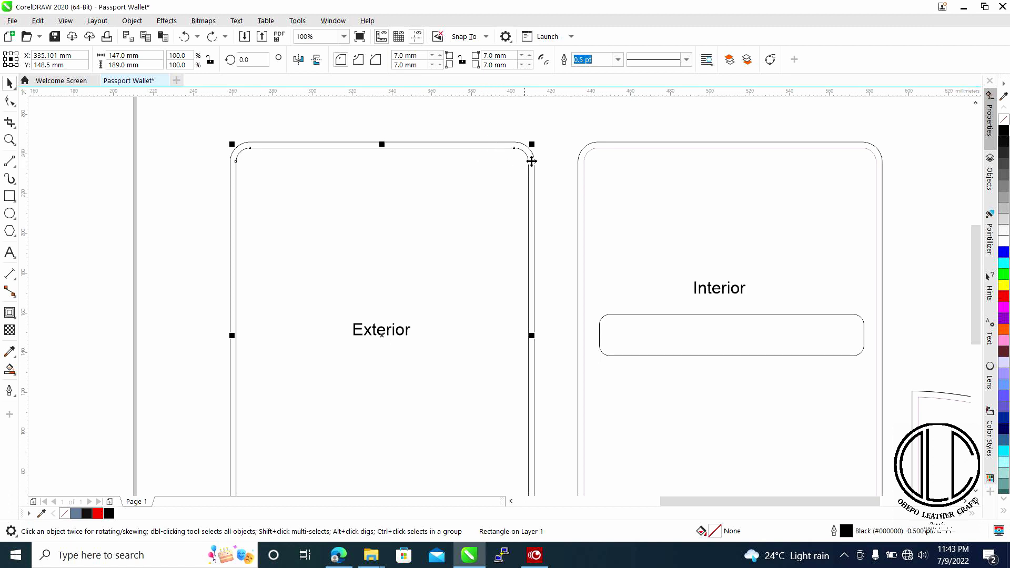
Draw a circle about 3.7 mm across above the Exterior panel's upper edge.
{"action": "left_click_drag", "start_coordinate": [517, 121], "coordinate": [559, 232]}
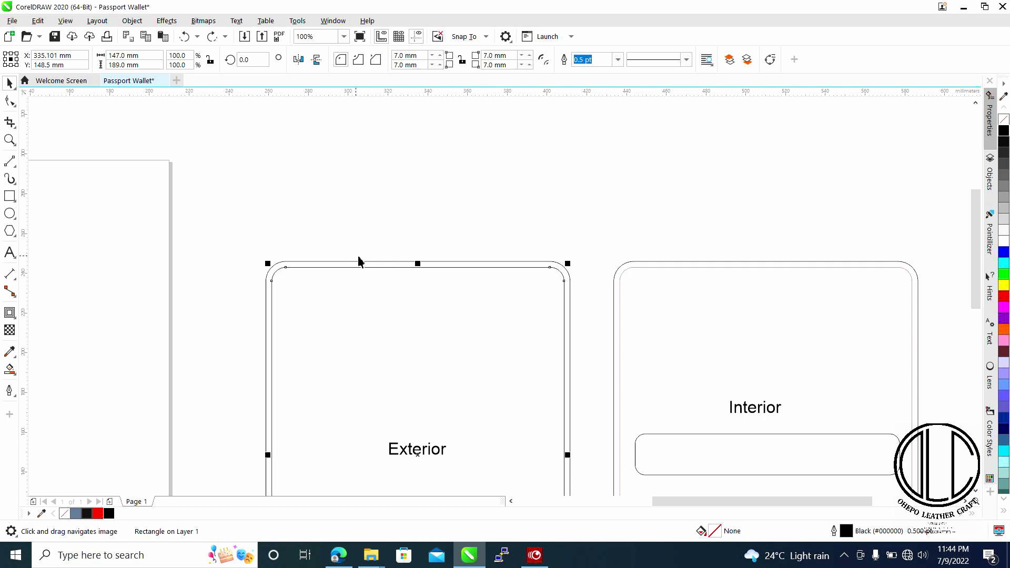
{"action": "scroll", "coordinate": [302, 272], "scroll_direction": "up", "scroll_amount": 2}
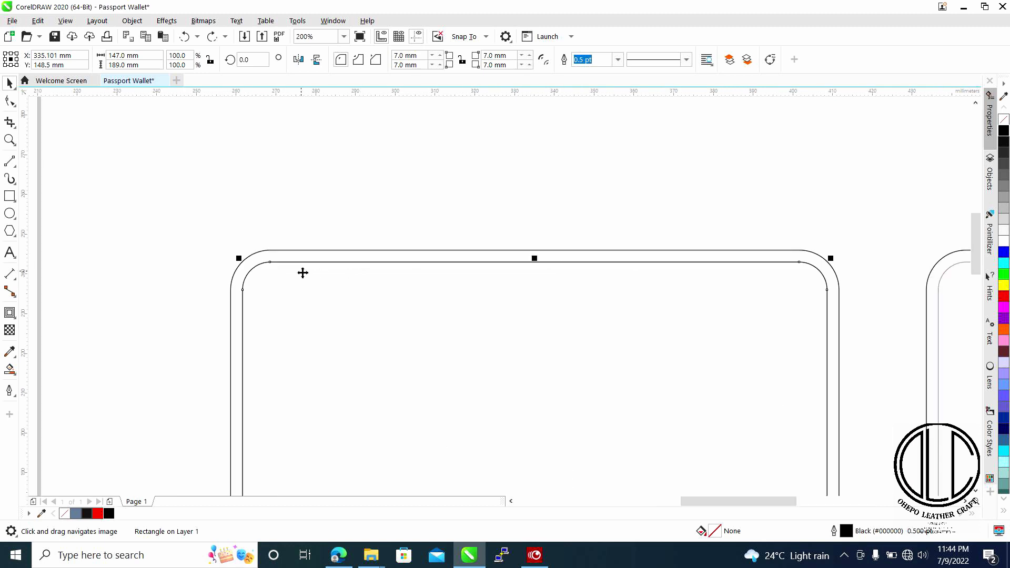
{"action": "left_click", "coordinate": [9, 213]}
{"action": "left_click_drag", "start_coordinate": [281, 177], "coordinate": [303, 199]}
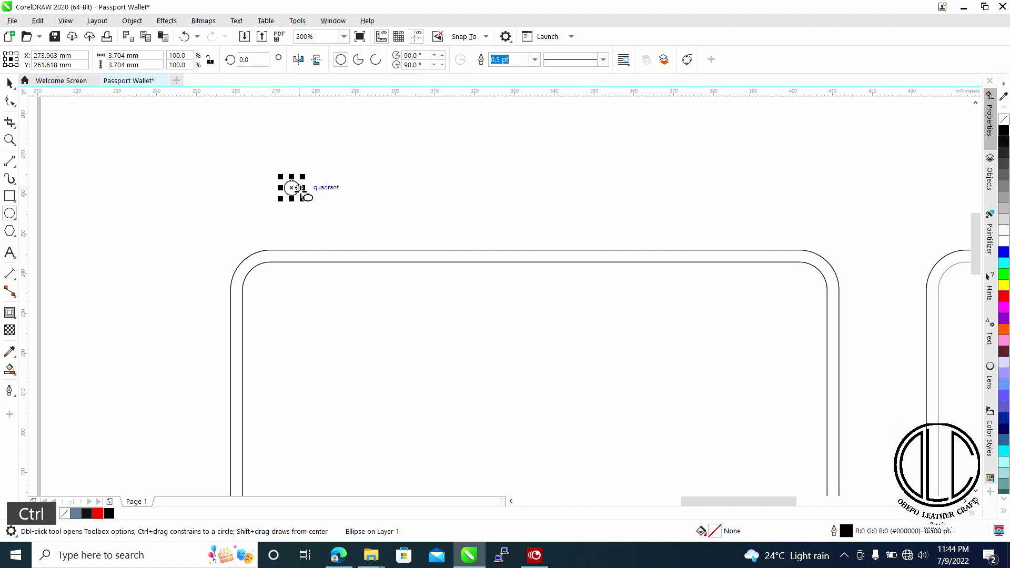
Set the circle's width and height to 1 mm.
{"action": "double_click", "coordinate": [132, 55]}
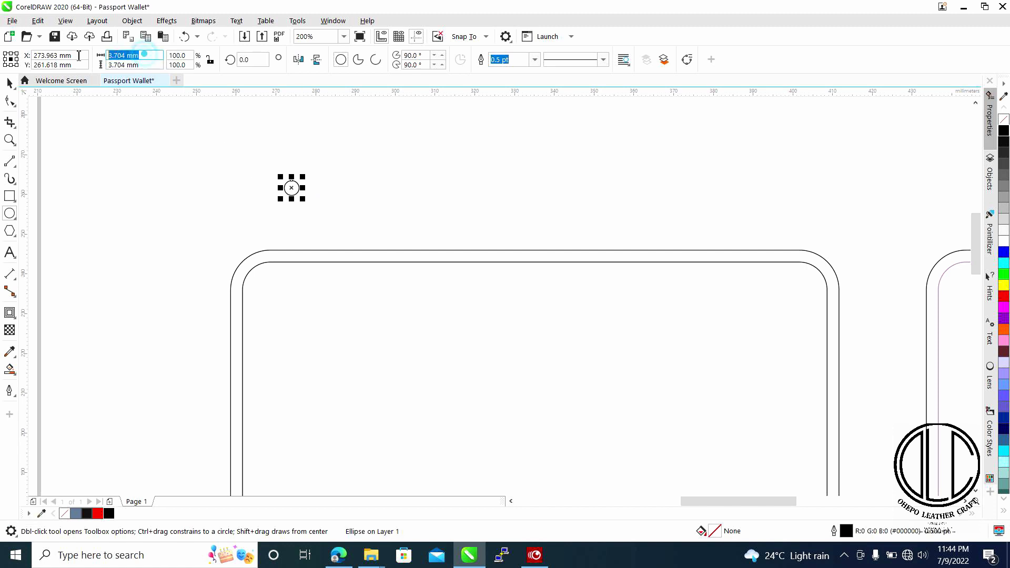
{"action": "type", "text": "1"}
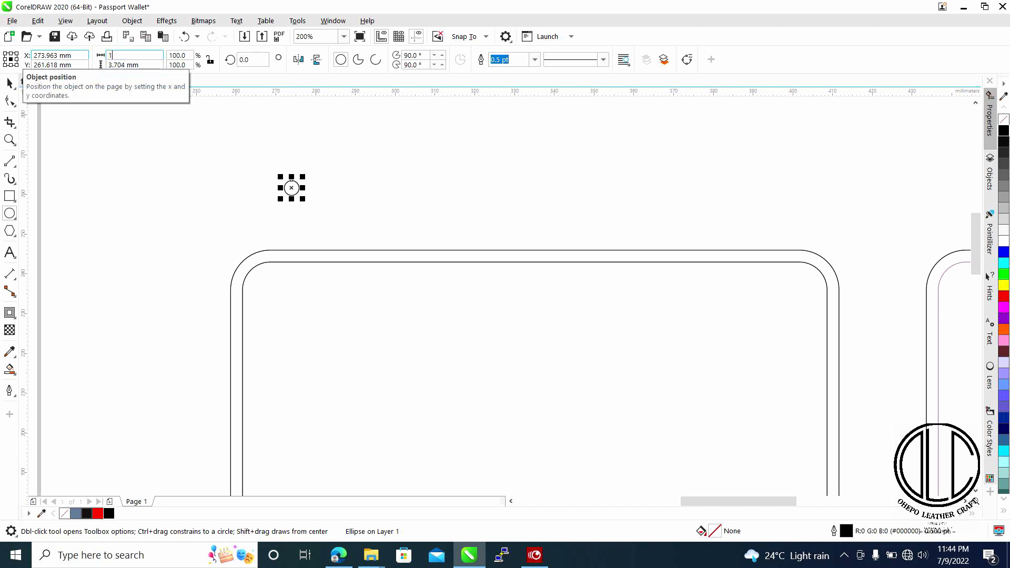
{"action": "type", "text": "mm"}
{"action": "double_click", "coordinate": [138, 65]}
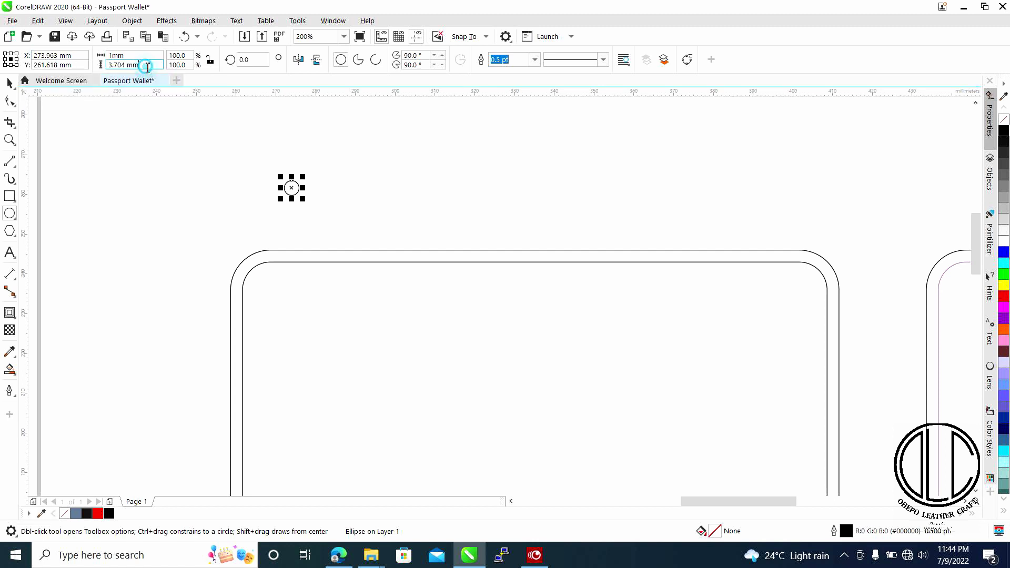
{"action": "type", "text": "1.0 m"}
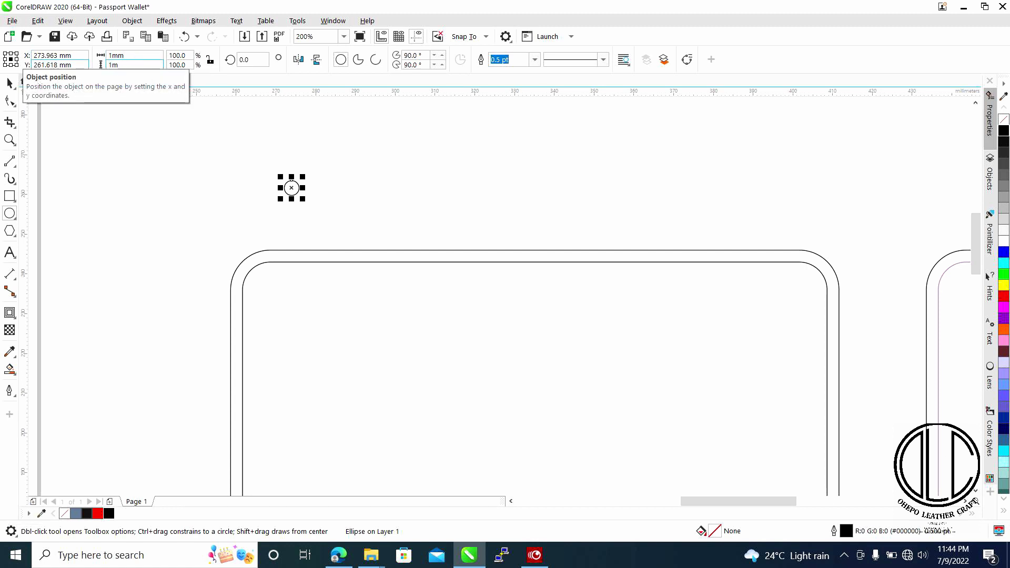
{"action": "type", "text": "m"}
{"action": "key", "text": "Return"}
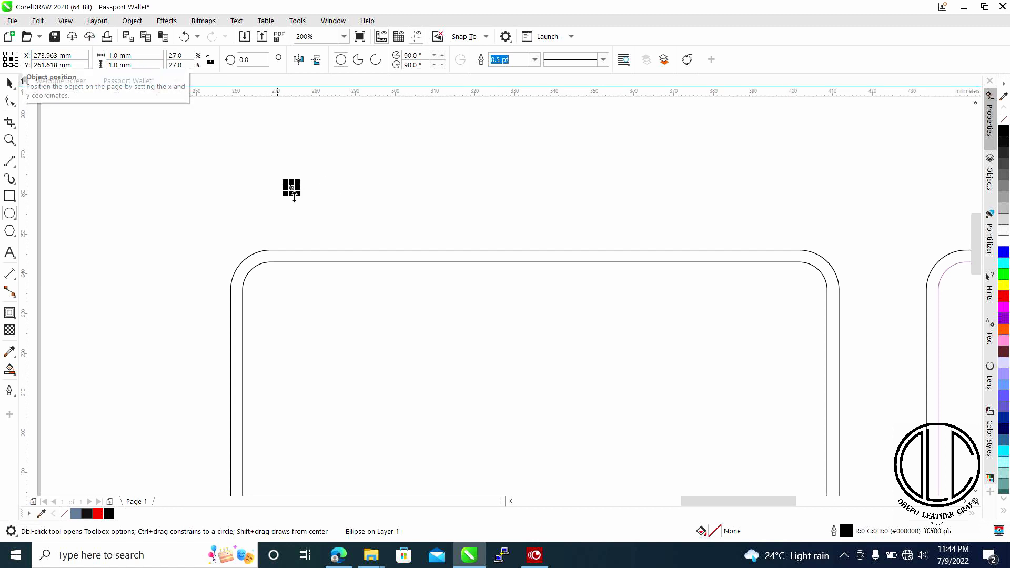
Move the 1 mm circle onto the Exterior panel's inner line, just right of the upper-left corner.
{"action": "scroll", "coordinate": [313, 186], "scroll_direction": "up", "scroll_amount": 1}
{"action": "left_click", "coordinate": [9, 83]}
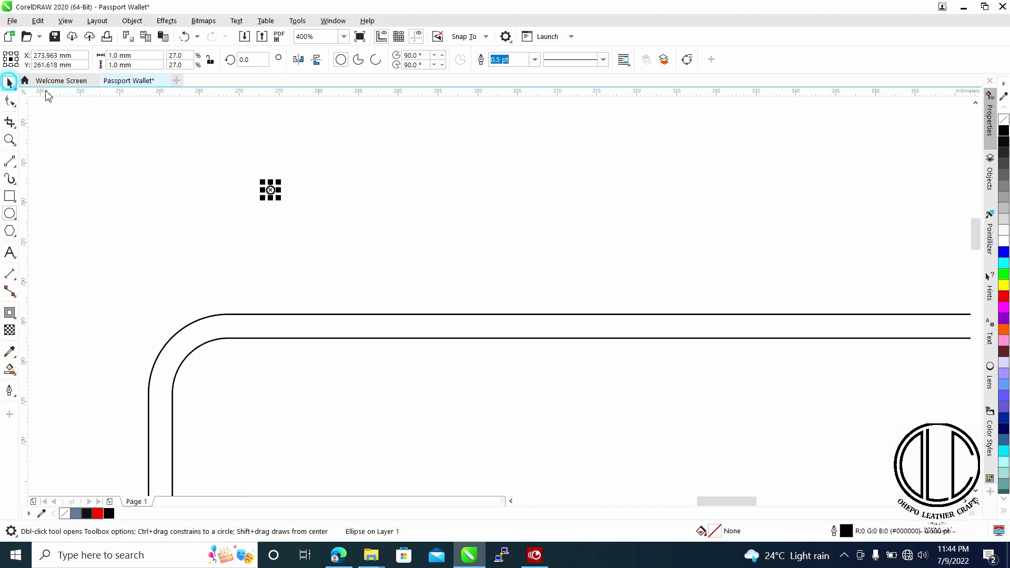
{"action": "left_click_drag", "start_coordinate": [291, 323], "coordinate": [293, 339]}
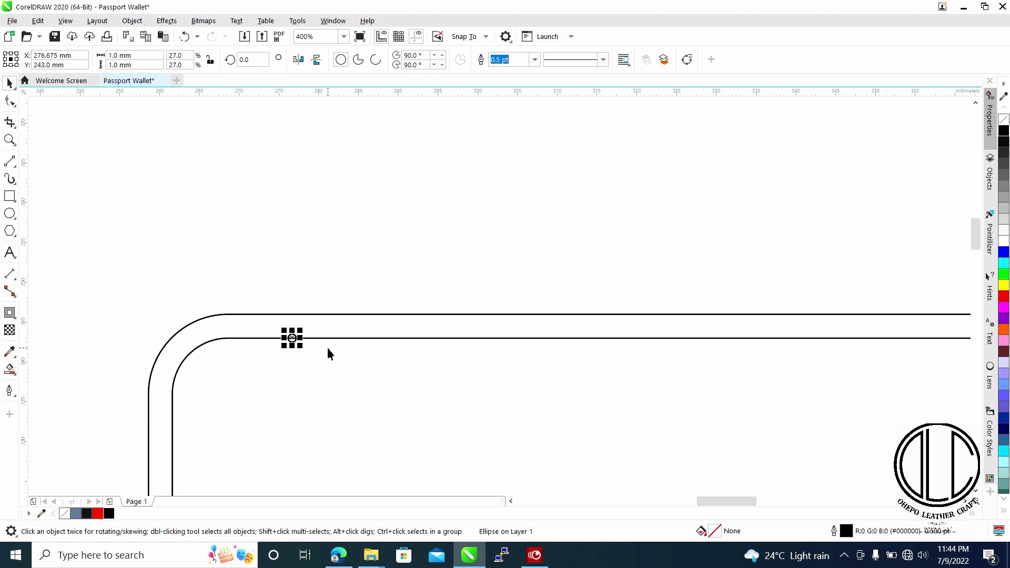
Duplicate the 1 mm circle and place the copy about 8 mm to its right along the inner line.
{"action": "key", "text": "ctrl"}
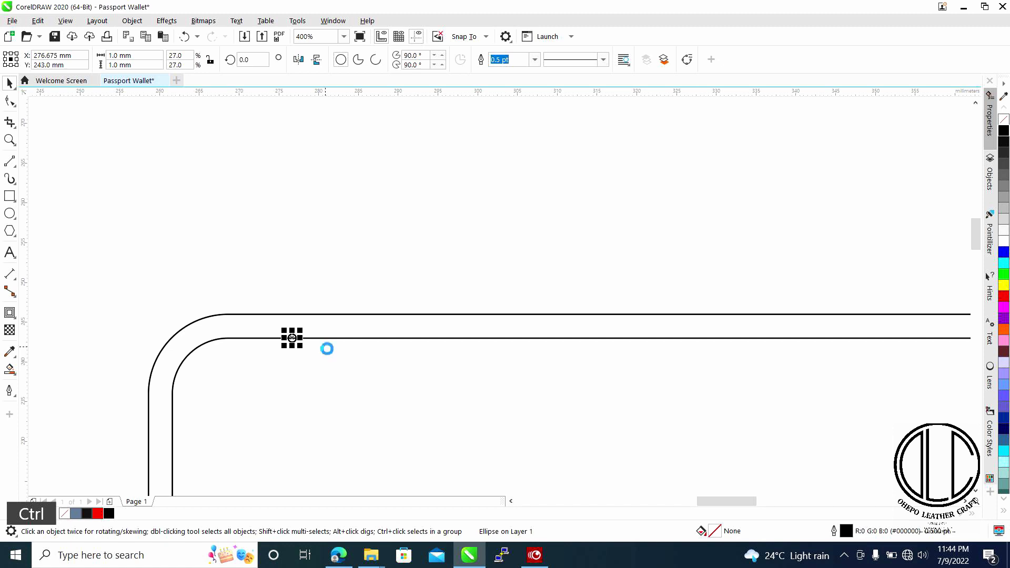
{"action": "key", "text": "ctrl+c"}
{"action": "key", "text": "ctrl+v"}
{"action": "left_click_drag", "start_coordinate": [293, 339], "coordinate": [358, 338]}
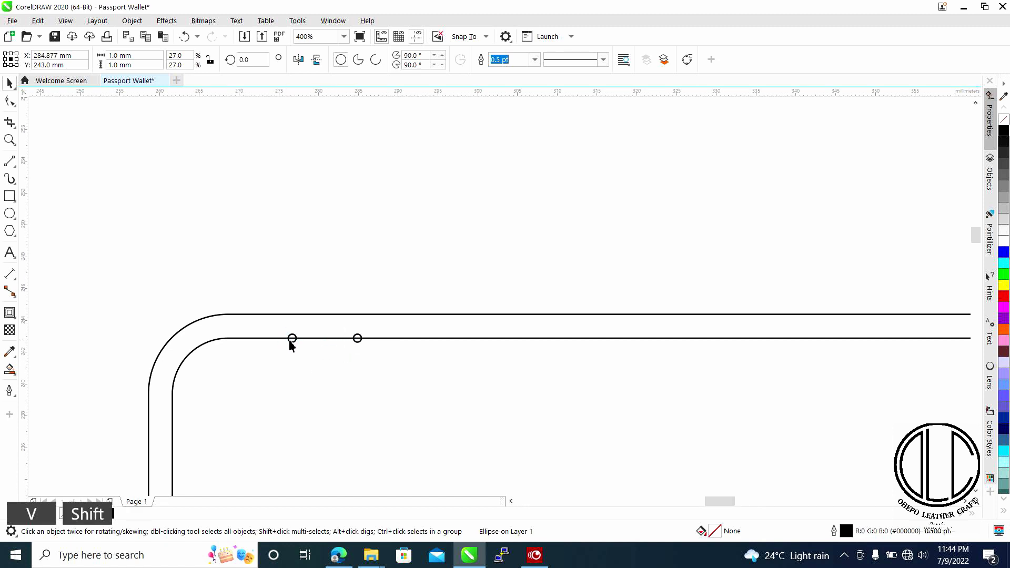
Blend the first 1 mm circle into its copy along the Exterior panel's upper inner line.
{"action": "scroll", "coordinate": [290, 341], "scroll_direction": "up", "scroll_amount": 2}
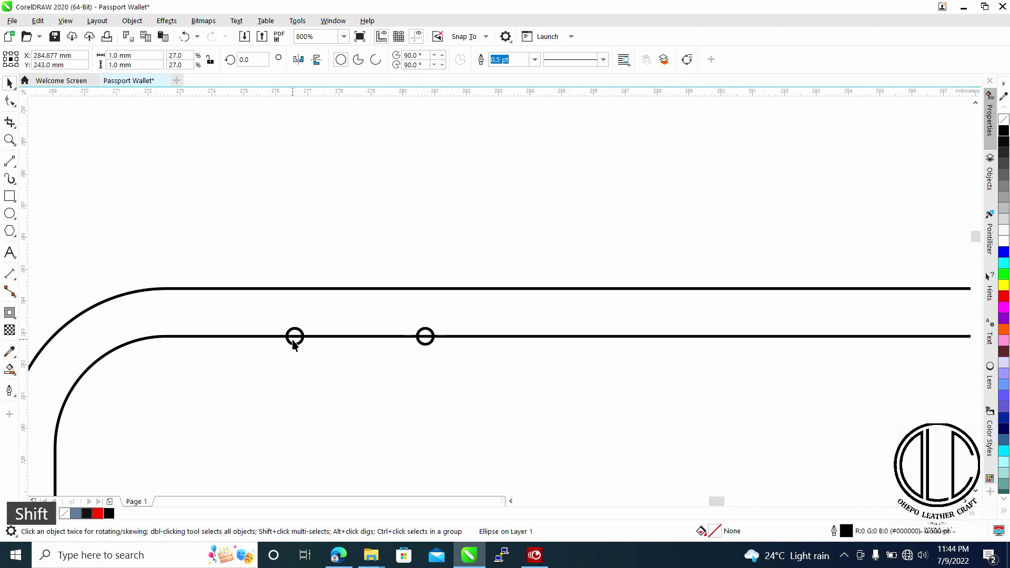
{"action": "left_click", "coordinate": [14, 128]}
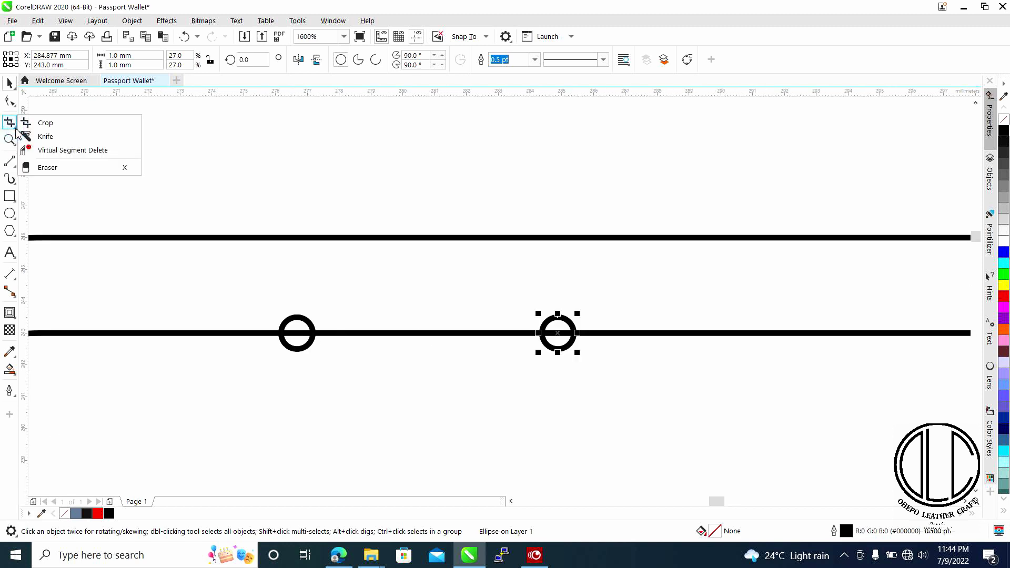
{"action": "left_click", "coordinate": [15, 145]}
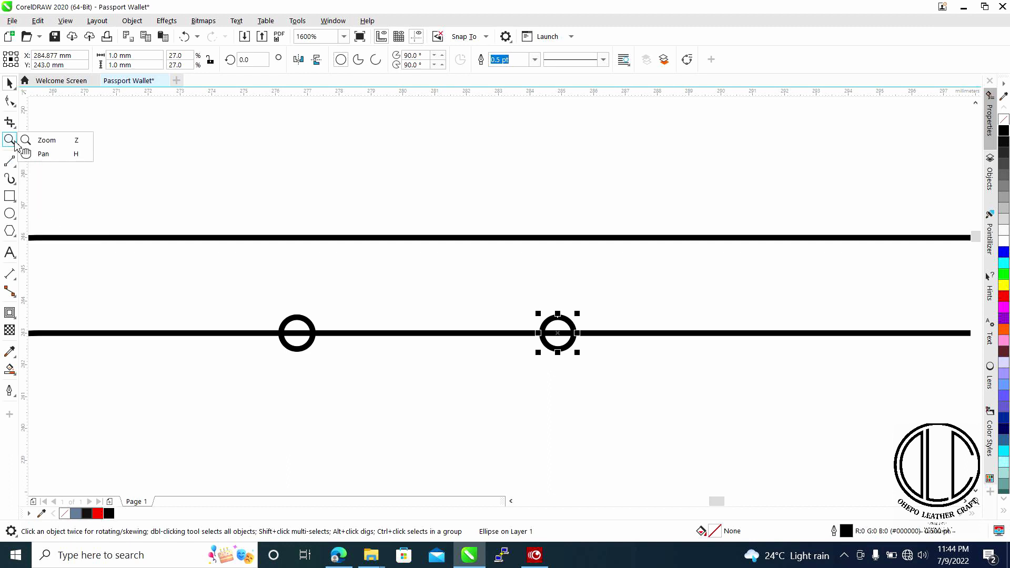
{"action": "mouse_move", "coordinate": [15, 112]}
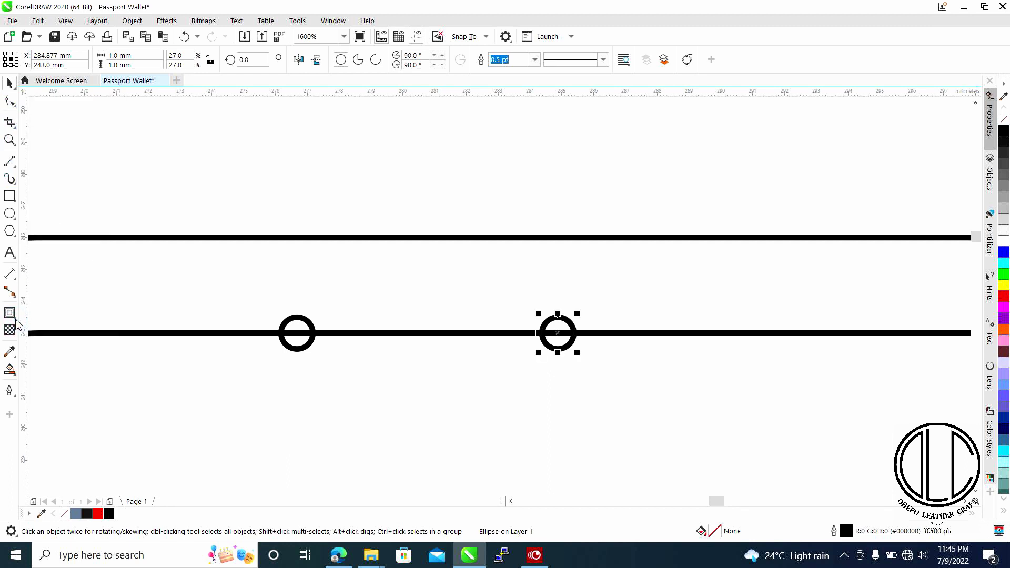
{"action": "mouse_move", "coordinate": [16, 322]}
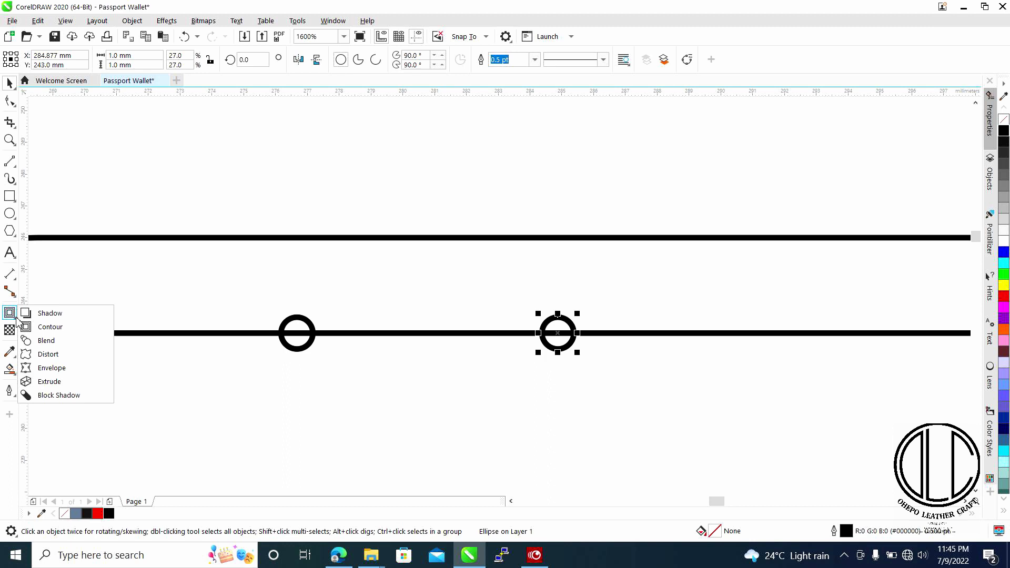
{"action": "left_click", "coordinate": [45, 341]}
{"action": "left_click", "coordinate": [305, 322]}
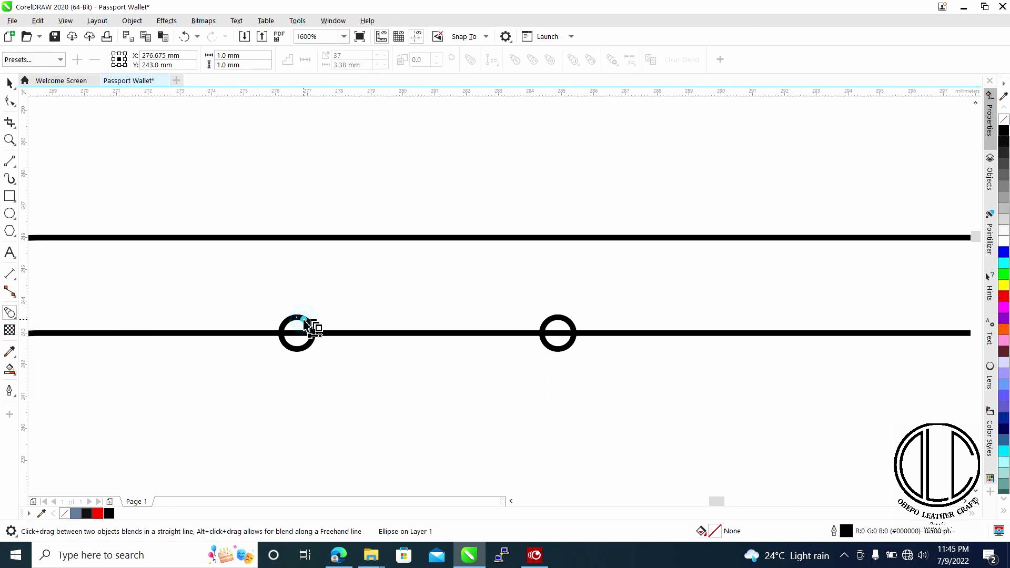
{"action": "left_click_drag", "start_coordinate": [305, 322], "coordinate": [557, 328]}
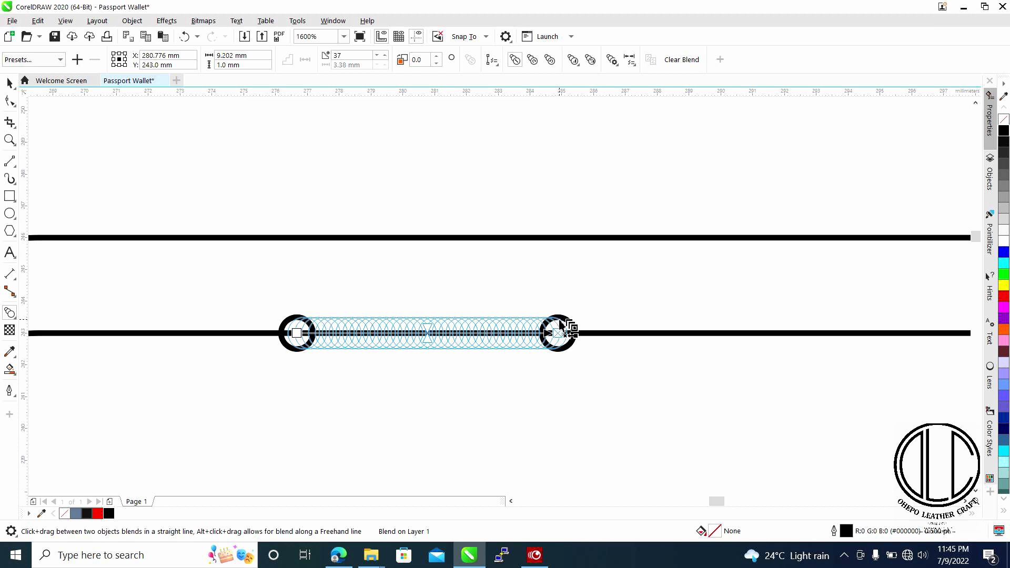
{"action": "left_click_drag", "start_coordinate": [561, 325], "coordinate": [561, 325]}
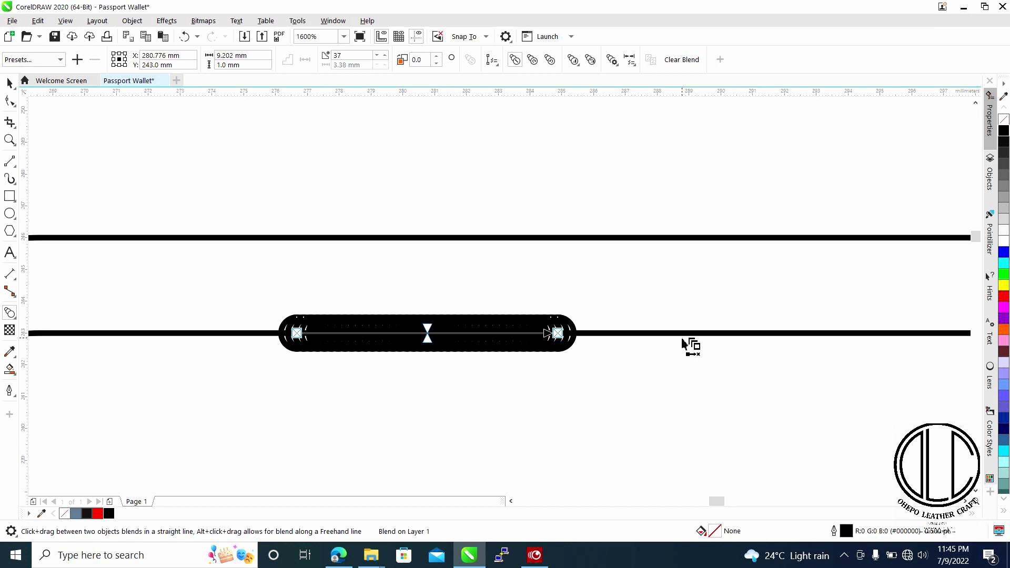
Assign the Exterior panel's inner contour line as the new path of the circle blend.
{"action": "left_click", "coordinate": [498, 66]}
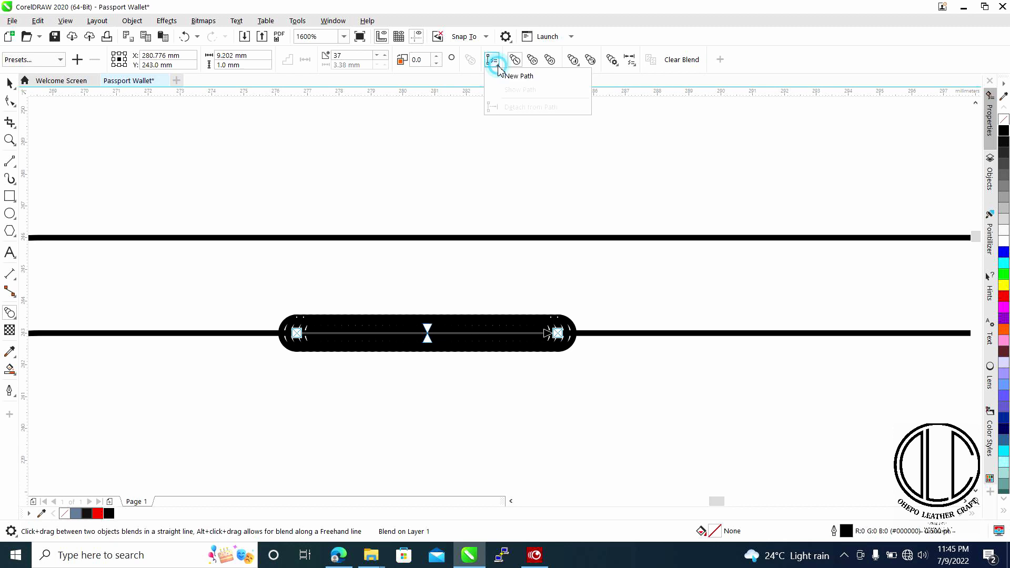
{"action": "left_click", "coordinate": [535, 78]}
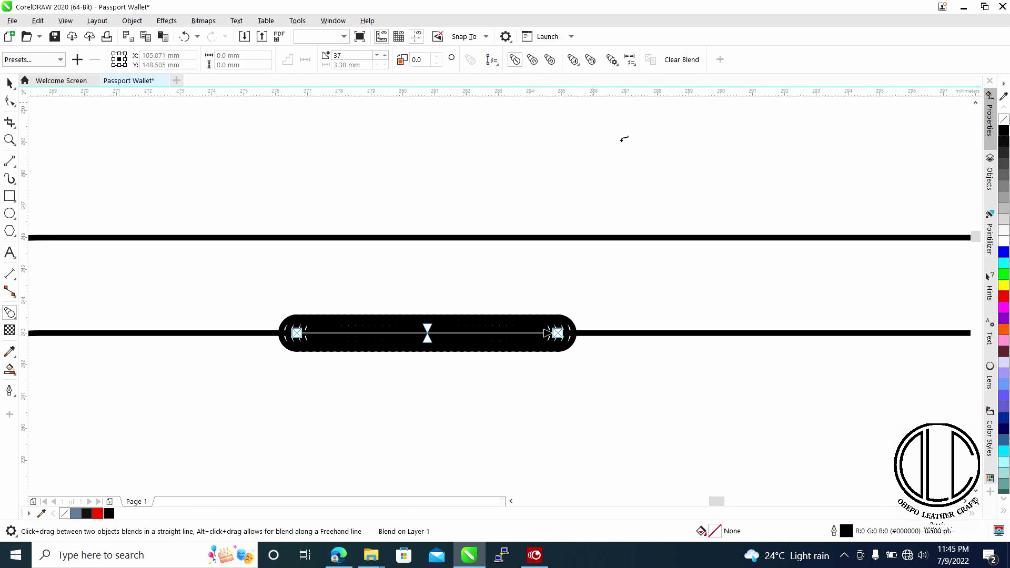
{"action": "left_click", "coordinate": [658, 333]}
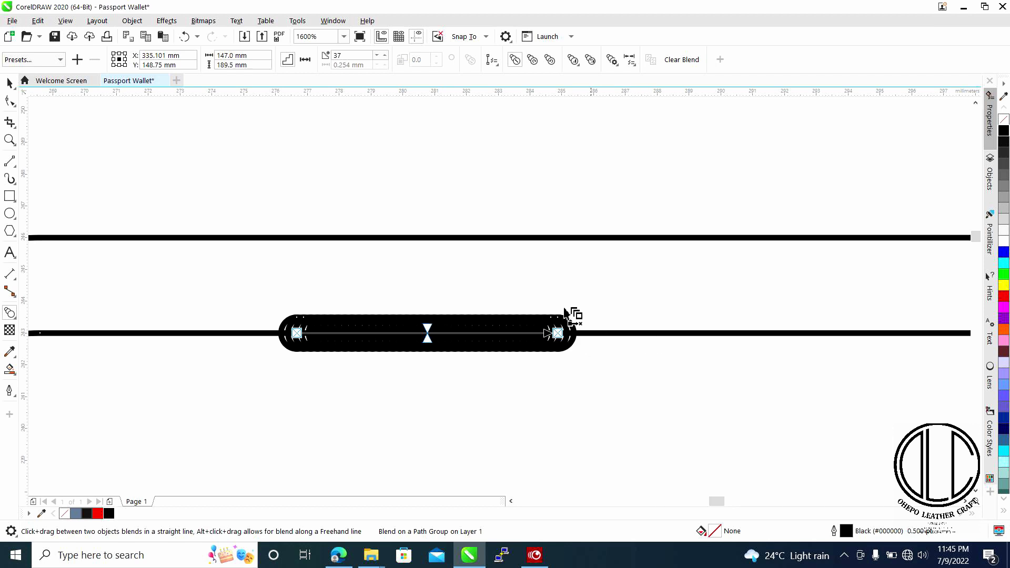
Switch the circle blend to fixed spacing and set the spacing to 4 mm.
{"action": "left_click", "coordinate": [306, 60]}
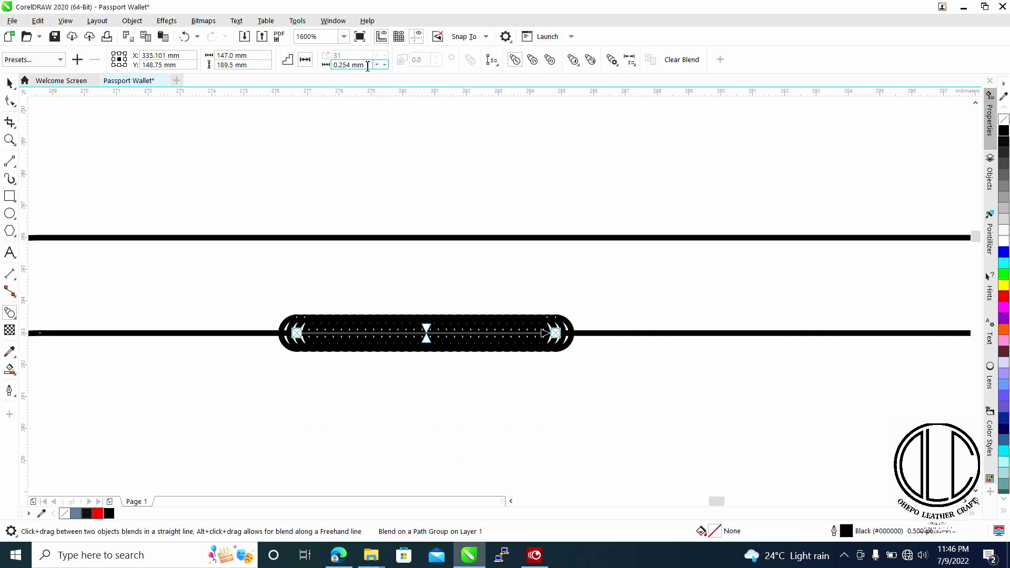
{"action": "left_click_drag", "start_coordinate": [367, 66], "coordinate": [331, 65]}
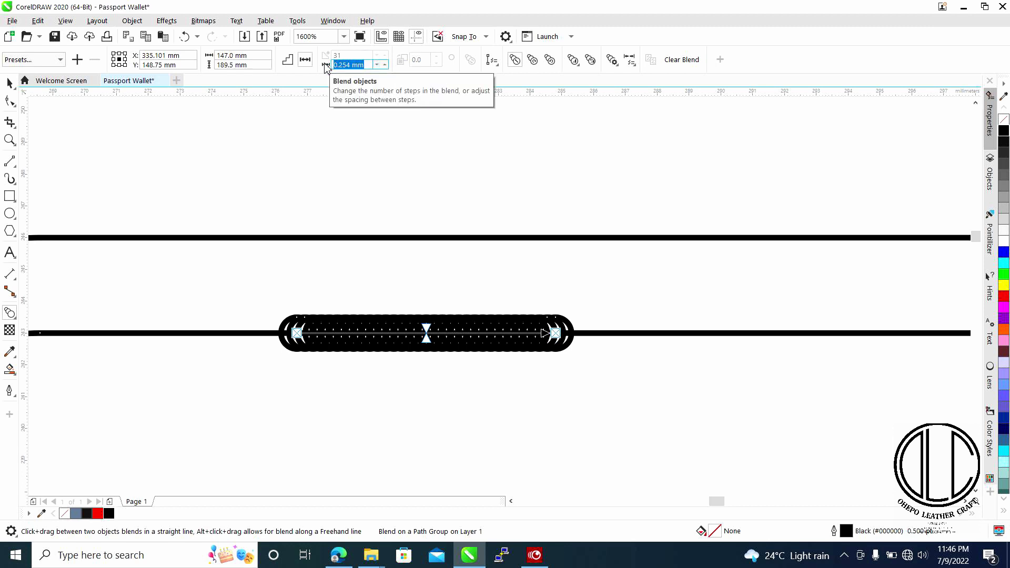
{"action": "type", "text": "4mm"}
{"action": "key", "text": "Return"}
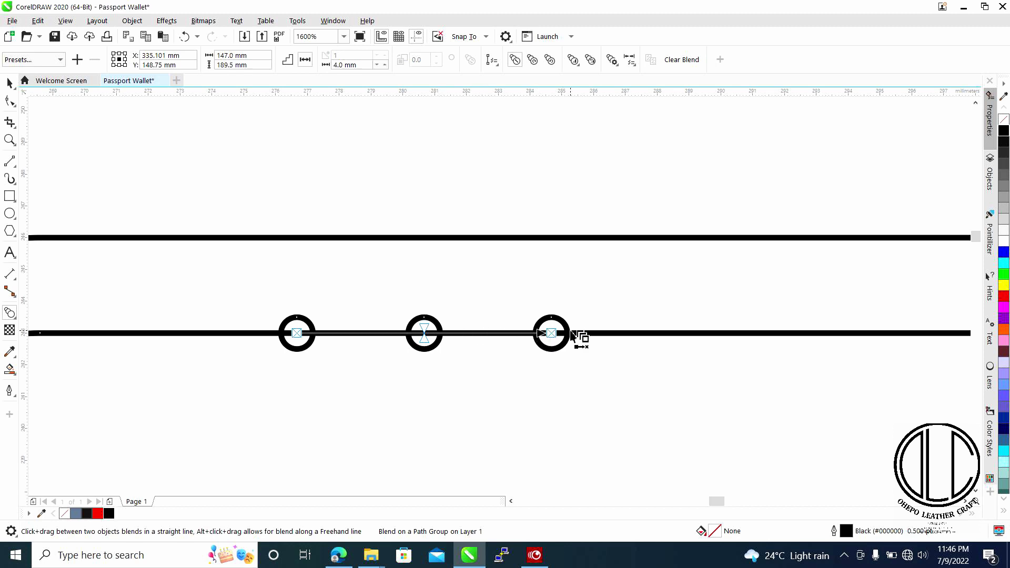
Blend the circles along the full path of the Exterior panel's inner line.
{"action": "left_click", "coordinate": [495, 62]}
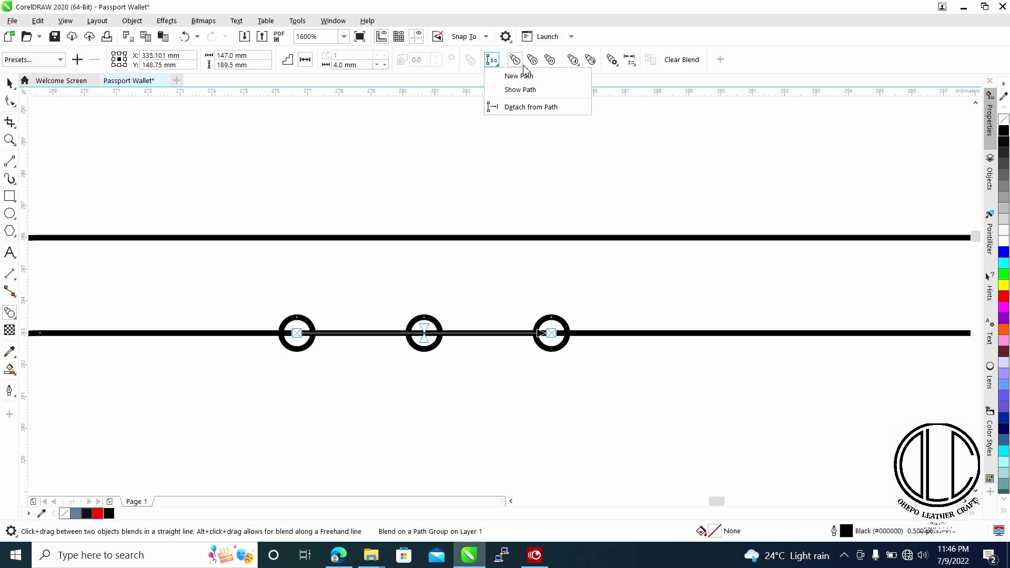
{"action": "left_click", "coordinate": [613, 64]}
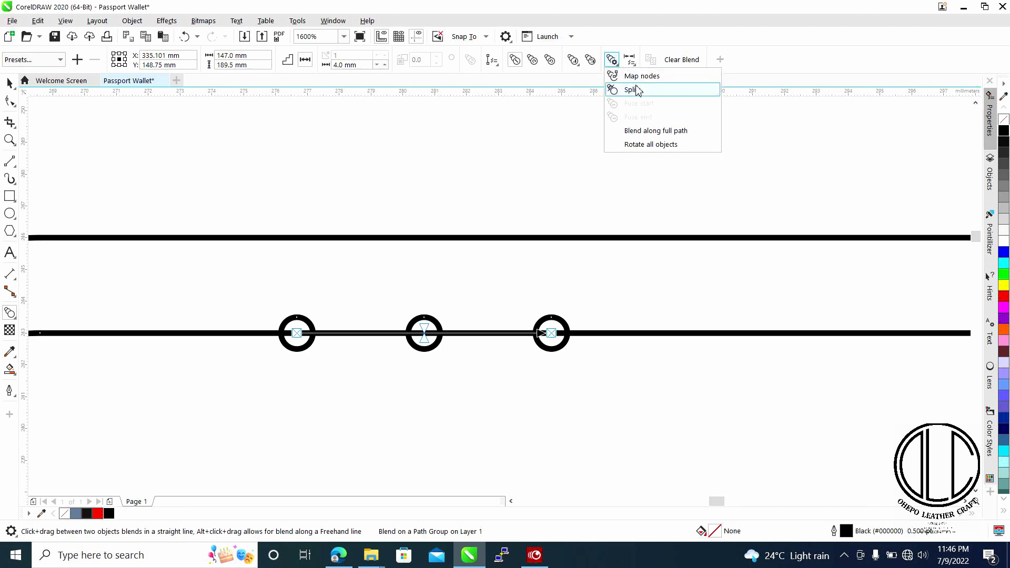
{"action": "left_click", "coordinate": [612, 60]}
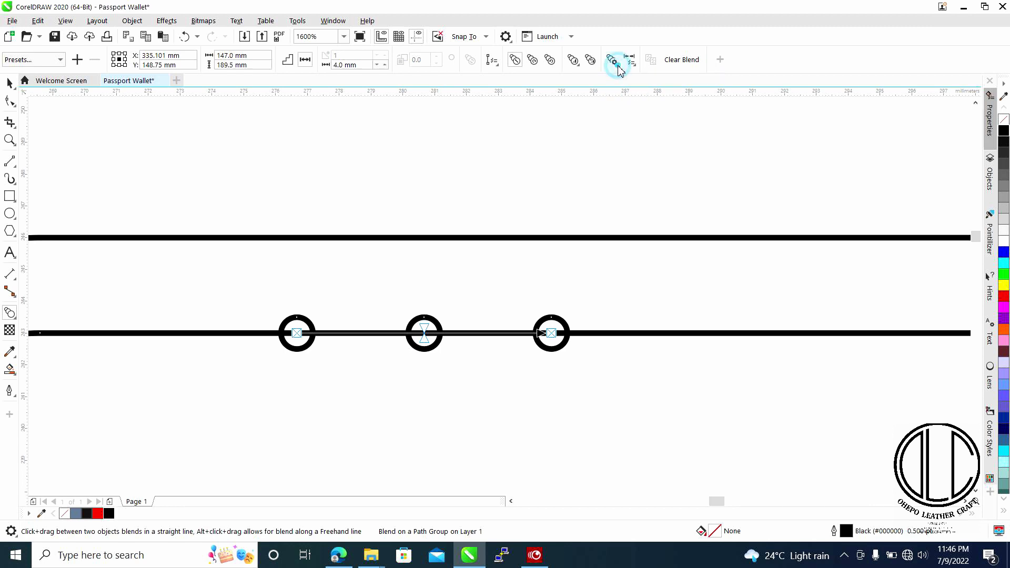
{"action": "left_click", "coordinate": [613, 63]}
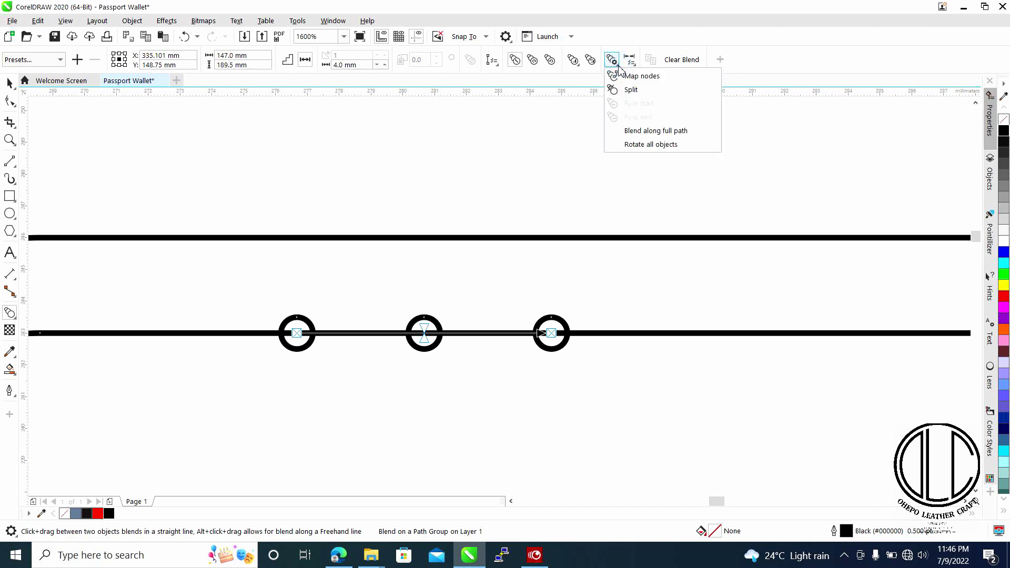
{"action": "left_click", "coordinate": [647, 131]}
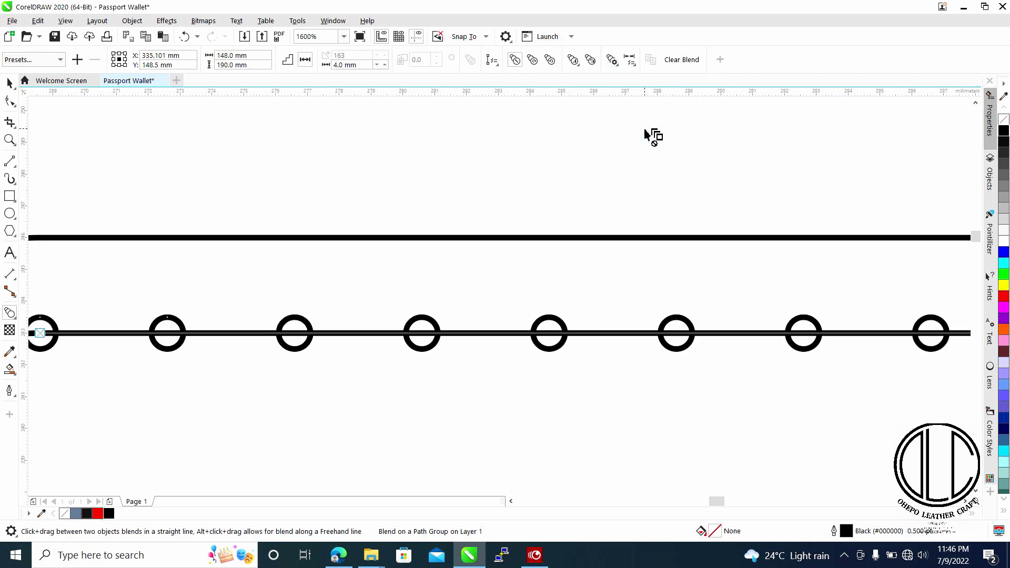
Examine the stitching holes around the Exterior panel's edges and corners, including the start and end at the upper-left corner.
{"action": "scroll", "coordinate": [542, 328], "scroll_direction": "down", "scroll_amount": 5}
{"action": "scroll", "coordinate": [541, 330], "scroll_direction": "down", "scroll_amount": 4}
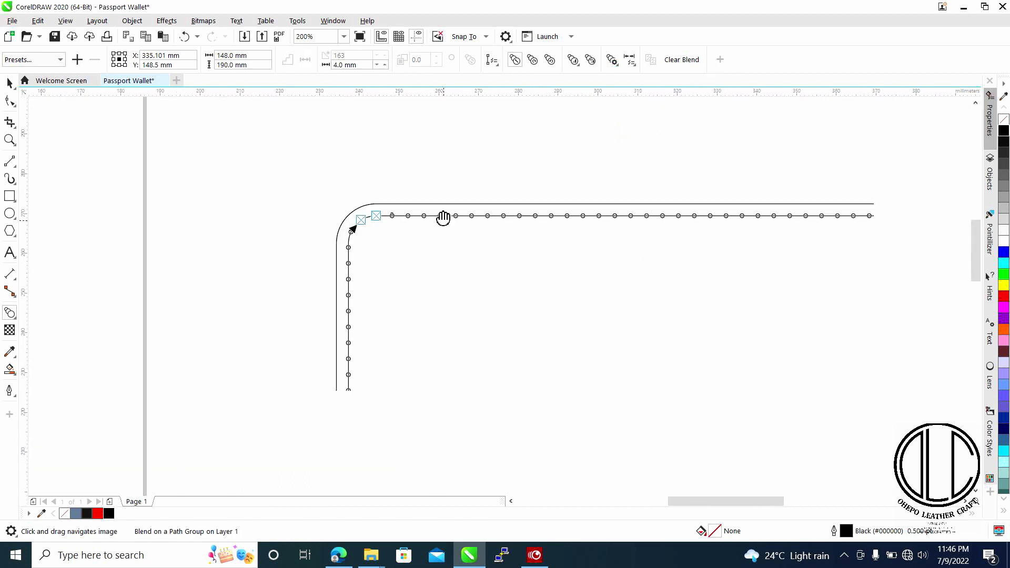
{"action": "scroll", "coordinate": [503, 347], "scroll_direction": "up", "scroll_amount": 4}
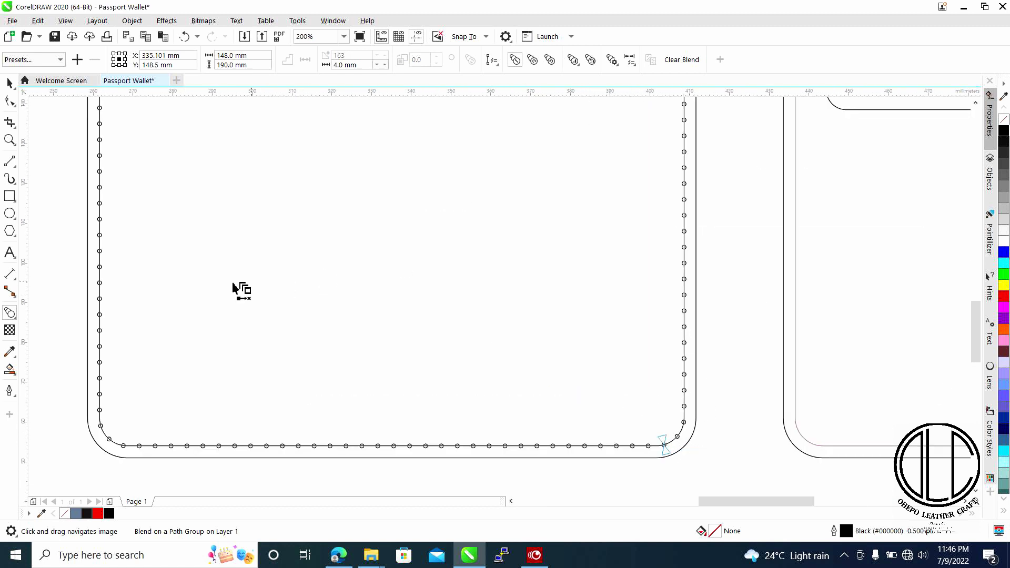
{"action": "scroll", "coordinate": [210, 370], "scroll_direction": "down", "scroll_amount": 2}
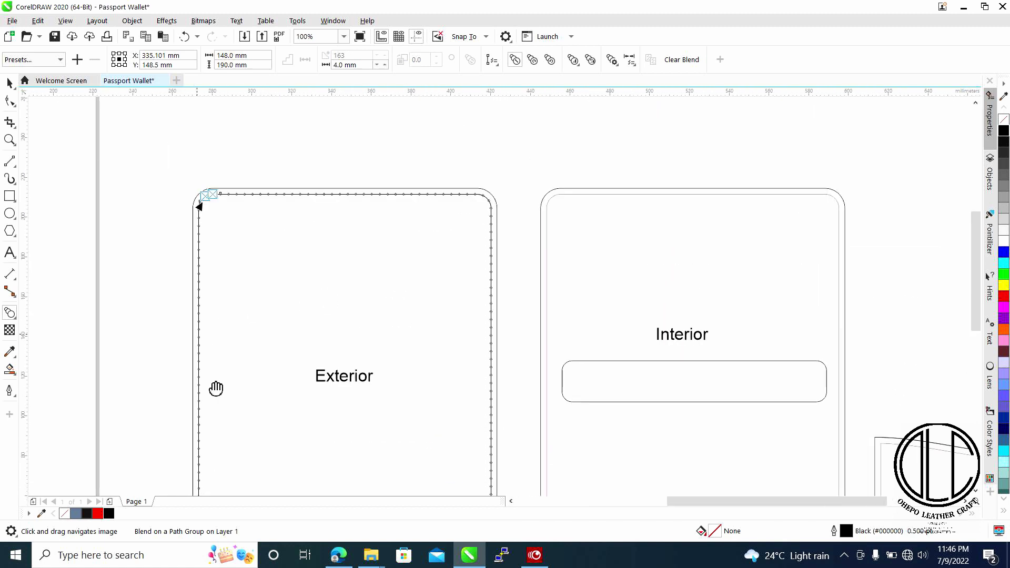
{"action": "scroll", "coordinate": [210, 267], "scroll_direction": "up", "scroll_amount": 4}
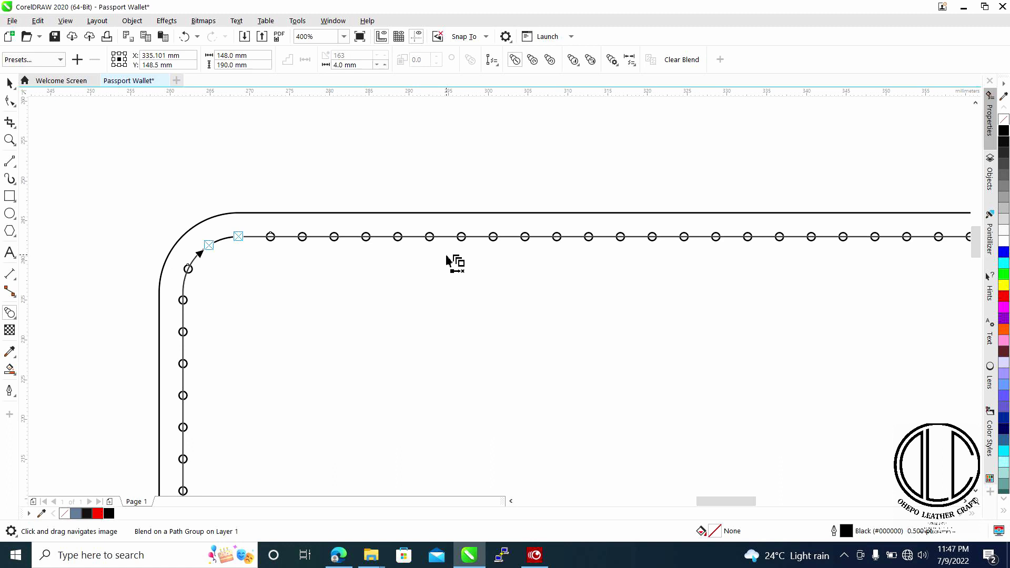
{"action": "scroll", "coordinate": [456, 264], "scroll_direction": "down", "scroll_amount": 2}
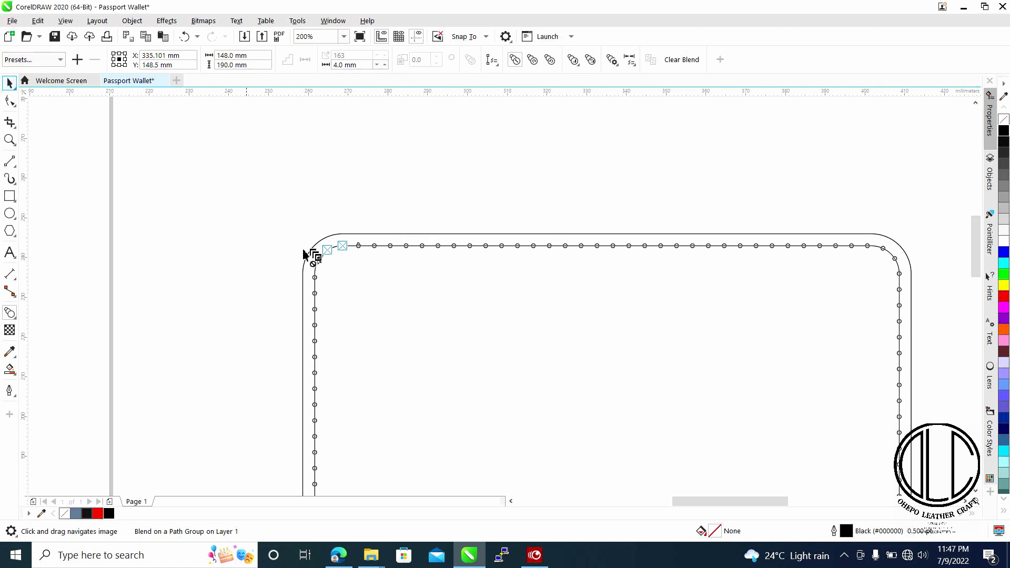
{"action": "scroll", "coordinate": [341, 285], "scroll_direction": "down", "scroll_amount": 2}
{"action": "left_click_drag", "start_coordinate": [339, 291], "coordinate": [323, 191]}
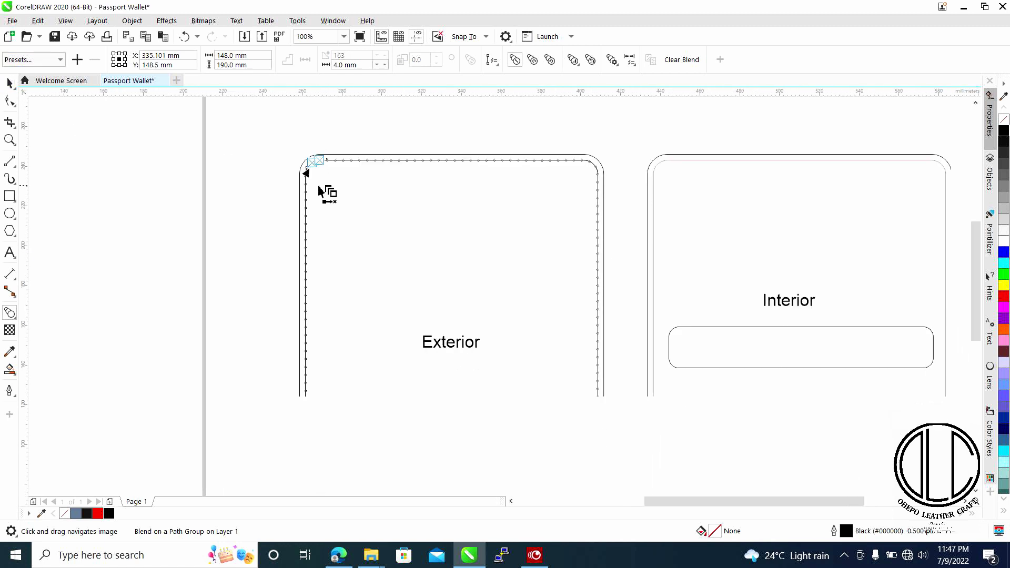
Duplicate the whole Exterior panel with its label and stitching holes, and place the copy on the page, about 244 mm to the left.
{"action": "left_click", "coordinate": [10, 84]}
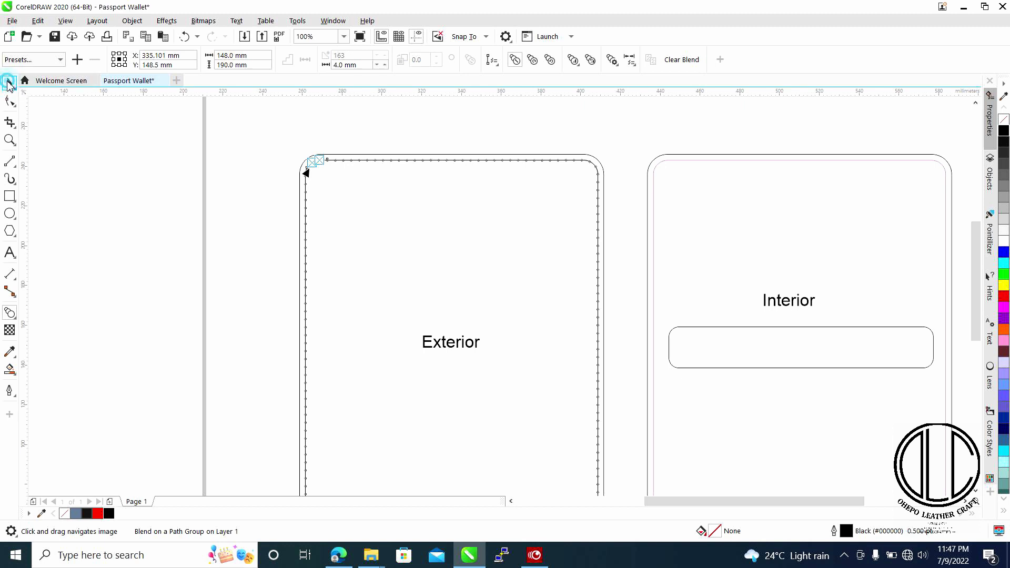
{"action": "left_click_drag", "start_coordinate": [273, 126], "coordinate": [624, 463]}
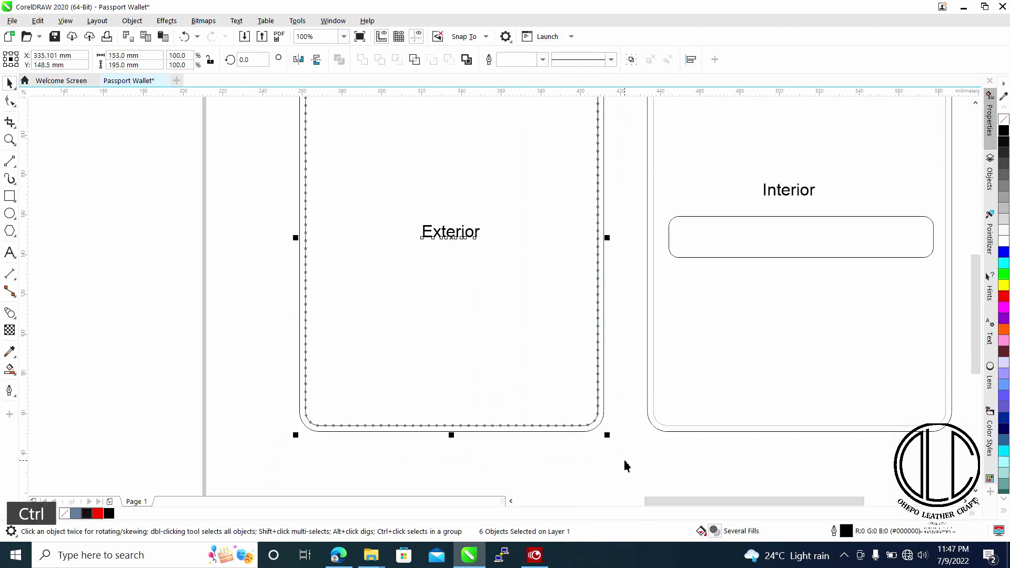
{"action": "key", "text": "ctrl+c"}
{"action": "key", "text": "ctrl+v"}
{"action": "left_click_drag", "start_coordinate": [421, 316], "coordinate": [640, 455]}
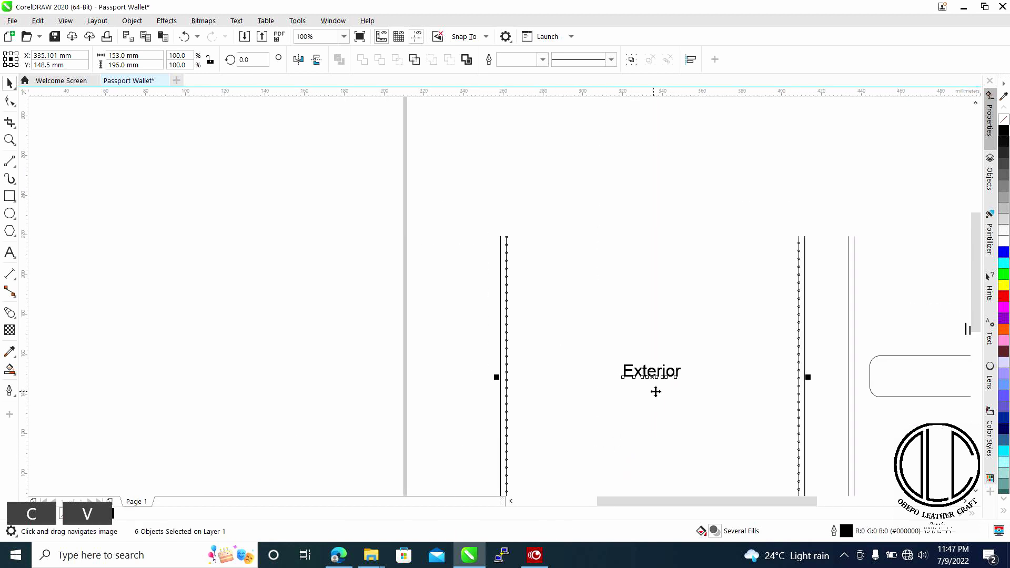
{"action": "left_click_drag", "start_coordinate": [655, 375], "coordinate": [367, 322]}
{"action": "left_click", "coordinate": [648, 228]}
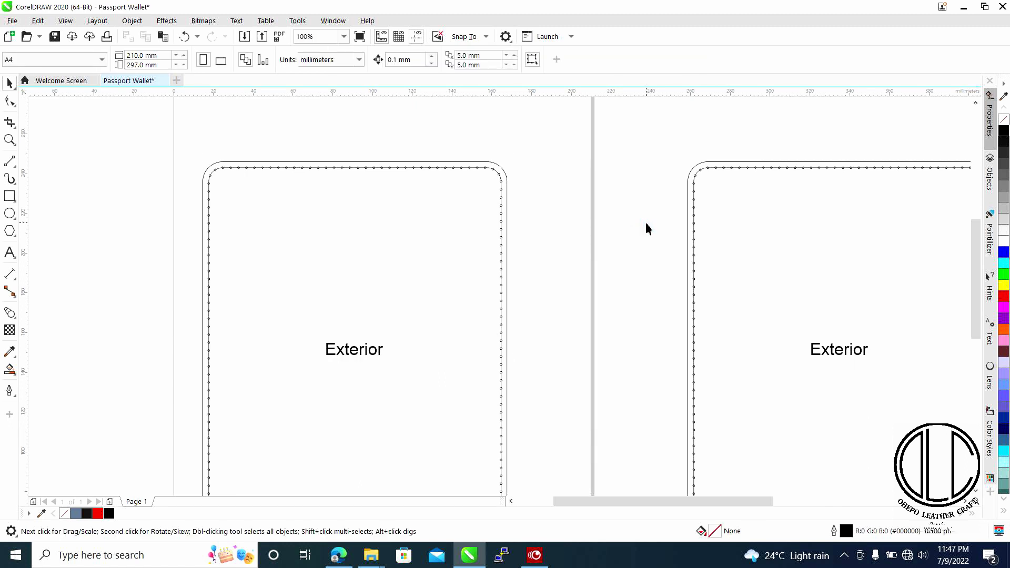
Clear the stitching-hole blend from the Exterior panel copy on the page.
{"action": "left_click_drag", "start_coordinate": [429, 197], "coordinate": [525, 255]}
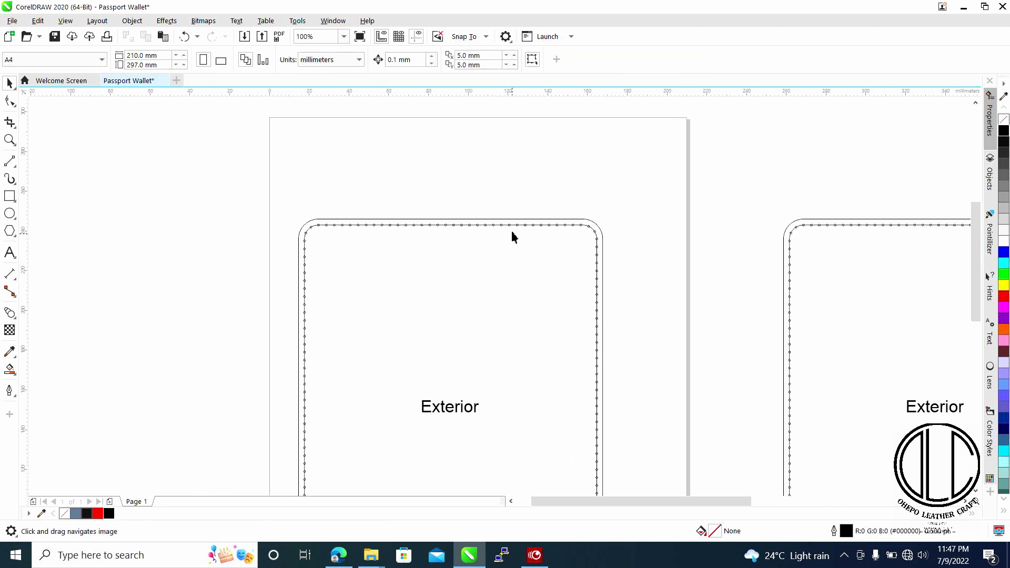
{"action": "left_click", "coordinate": [510, 226]}
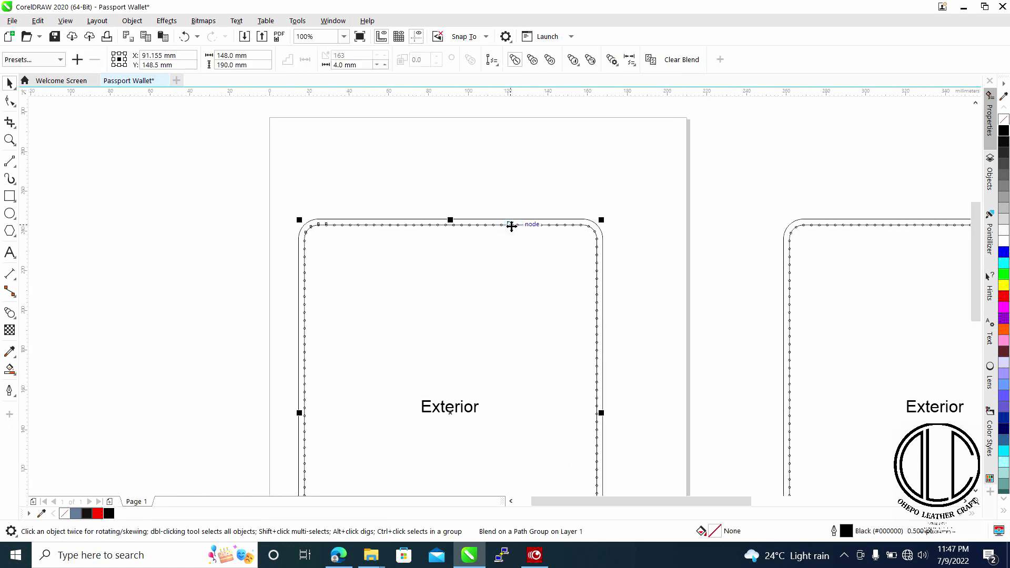
{"action": "left_click", "coordinate": [679, 60]}
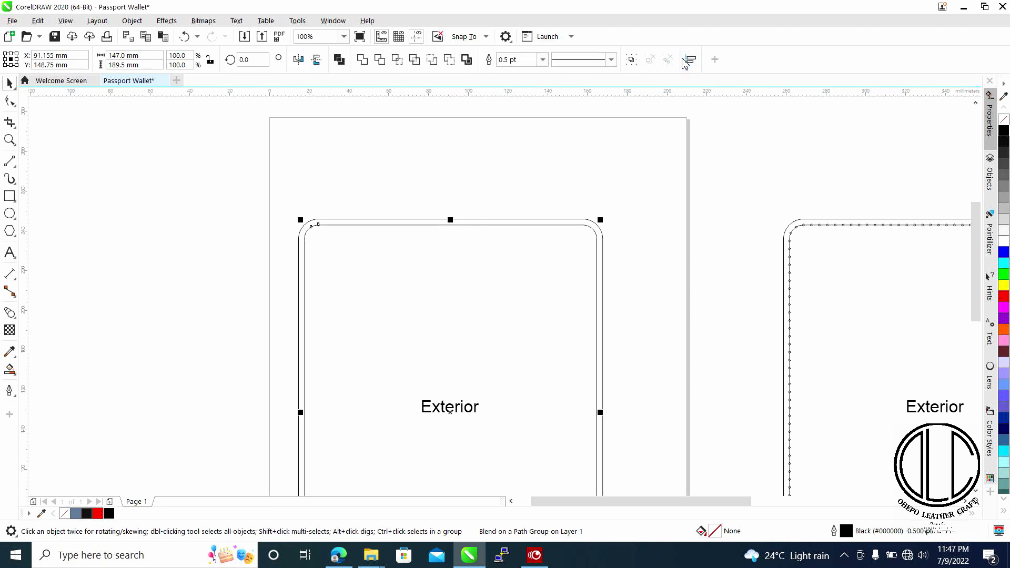
Delete the two leftover 1 mm circles at the upper-left corner of the Exterior panel copy.
{"action": "left_click", "coordinate": [274, 223]}
{"action": "scroll", "coordinate": [274, 224], "scroll_direction": "up", "scroll_amount": 2}
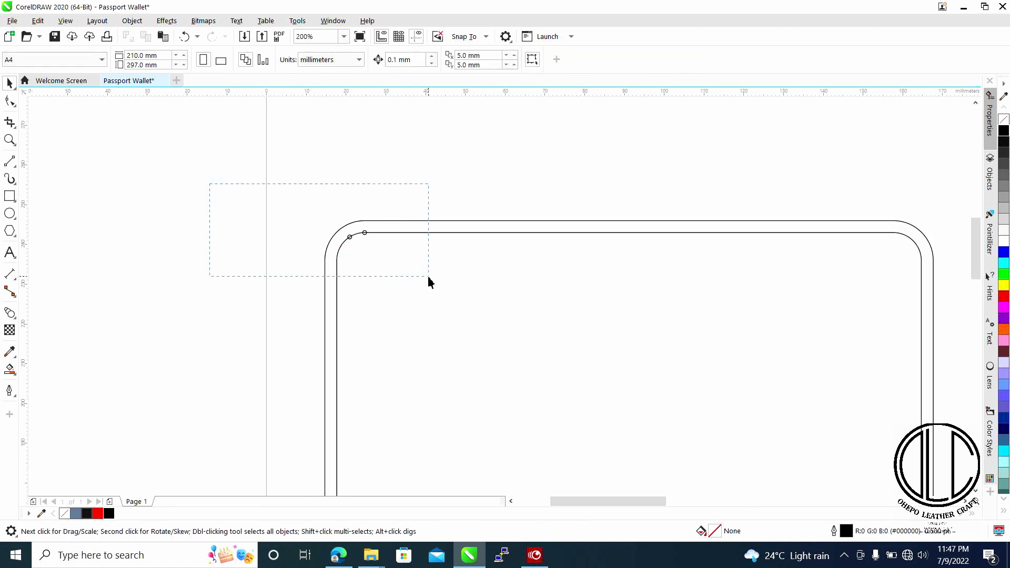
{"action": "left_click_drag", "start_coordinate": [428, 277], "coordinate": [427, 277]}
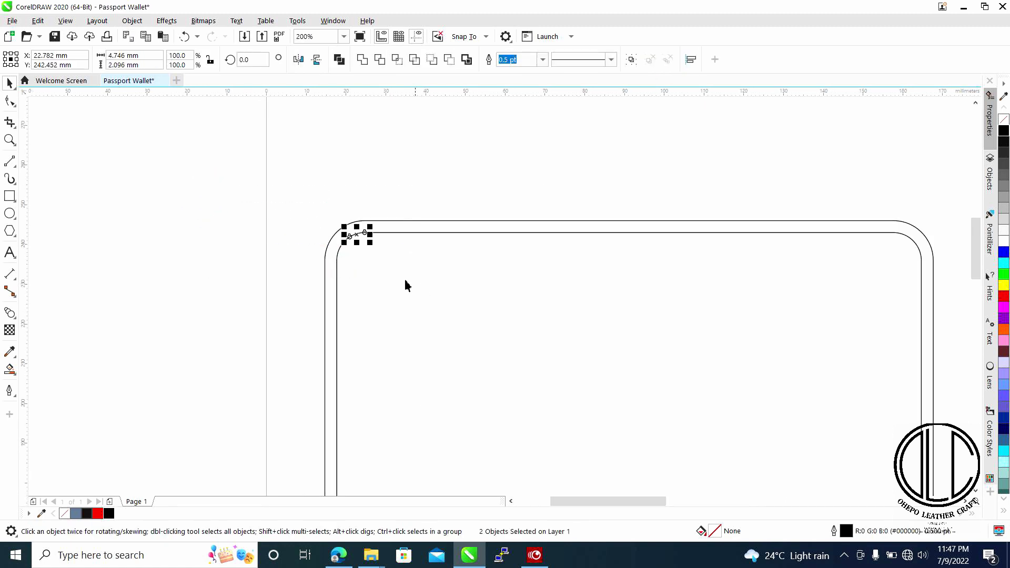
{"action": "key", "text": "Delete"}
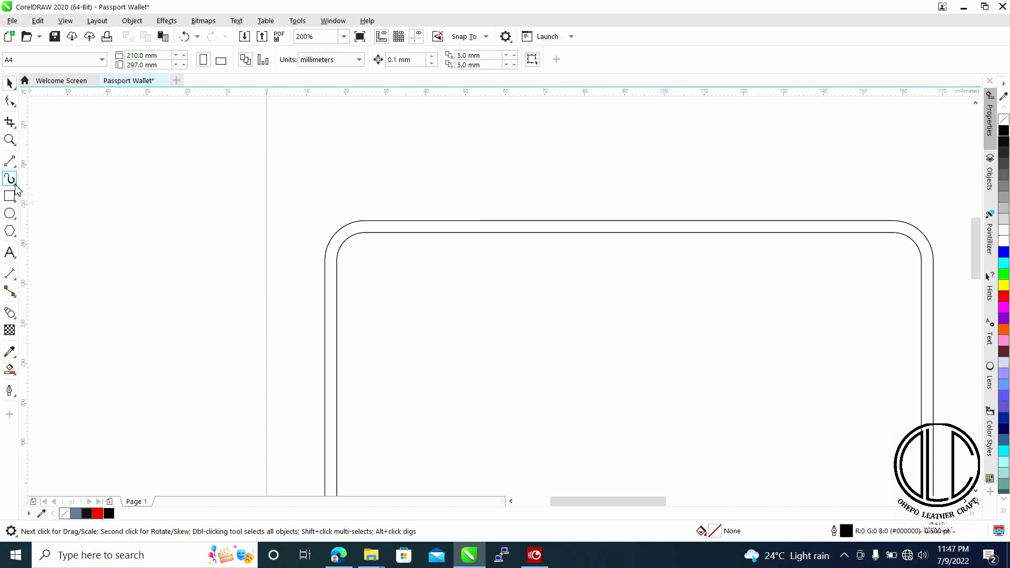
Draw a short horizontal line beside the page, outside the Exterior panel's upper-left corner, and set its length to 4 mm.
{"action": "left_click", "coordinate": [10, 161]}
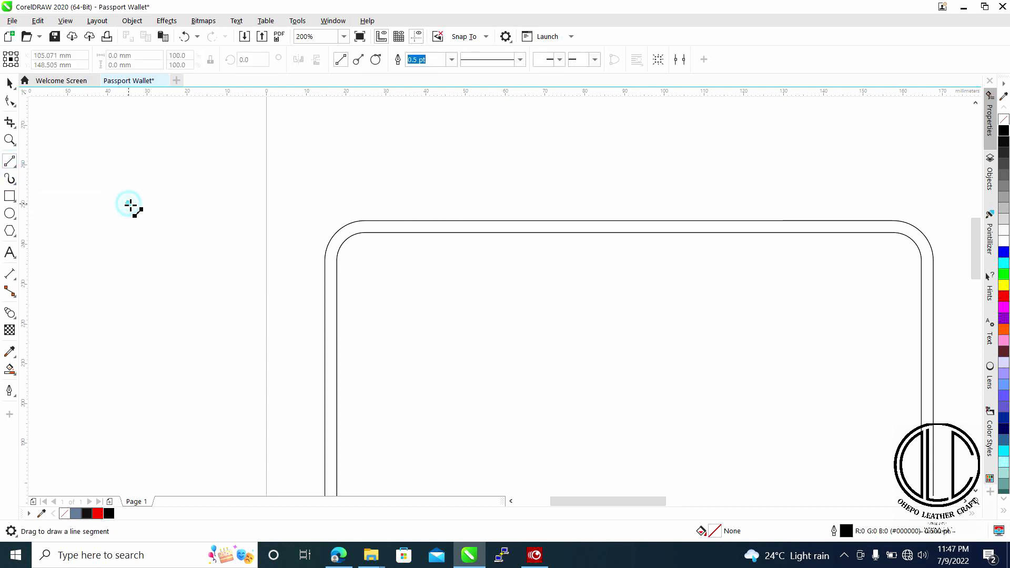
{"action": "left_click_drag", "start_coordinate": [131, 204], "coordinate": [155, 204]}
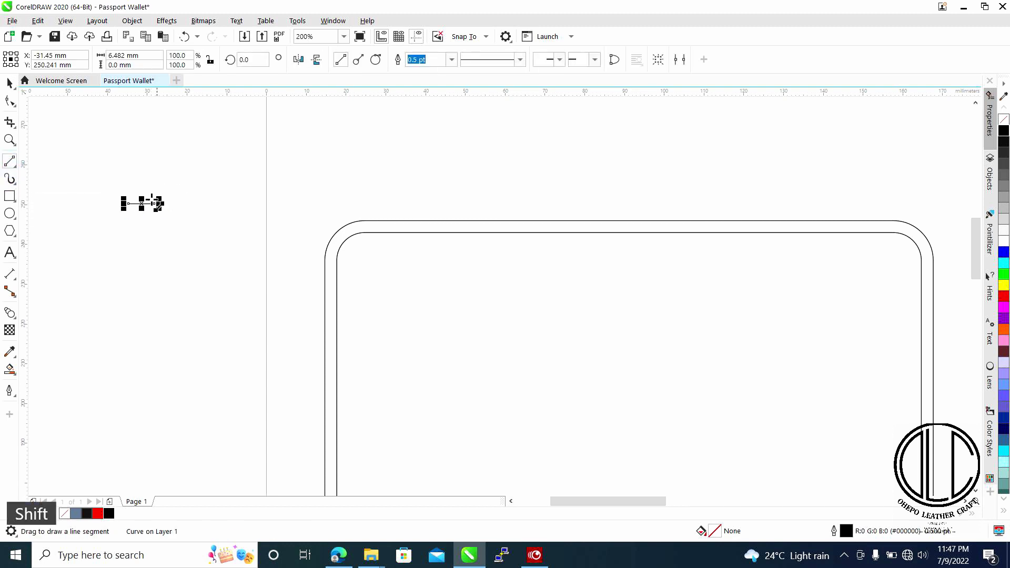
{"action": "scroll", "coordinate": [136, 204], "scroll_direction": "up", "scroll_amount": 2}
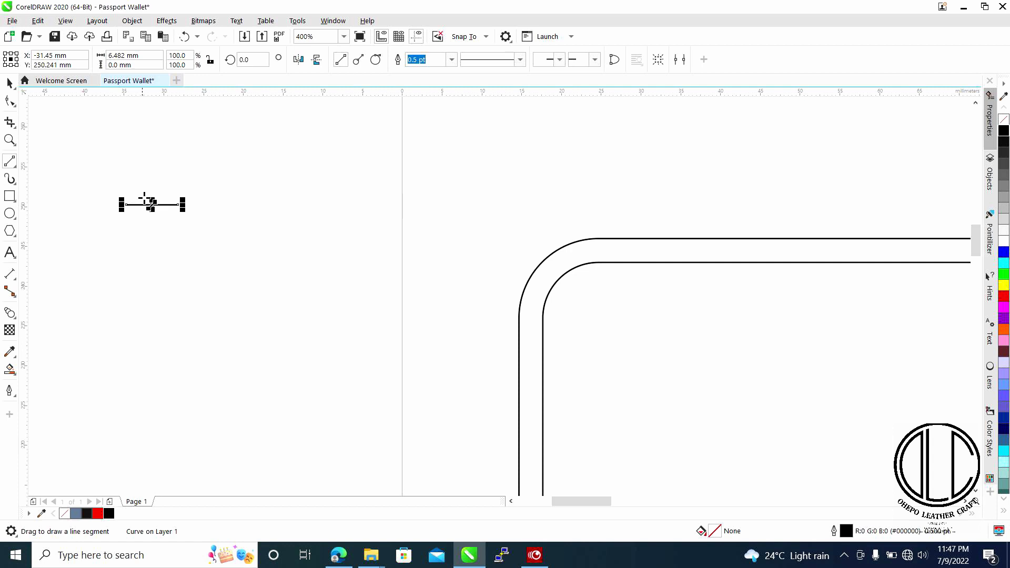
{"action": "left_click", "coordinate": [149, 58]}
{"action": "left_click_drag", "start_coordinate": [149, 58], "coordinate": [63, 55]}
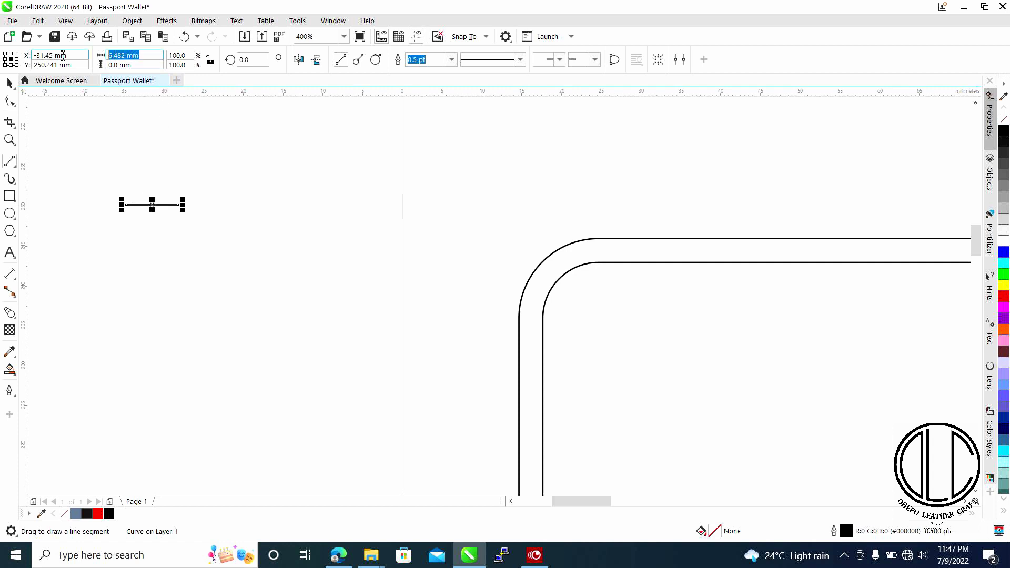
{"action": "type", "text": "4mm"}
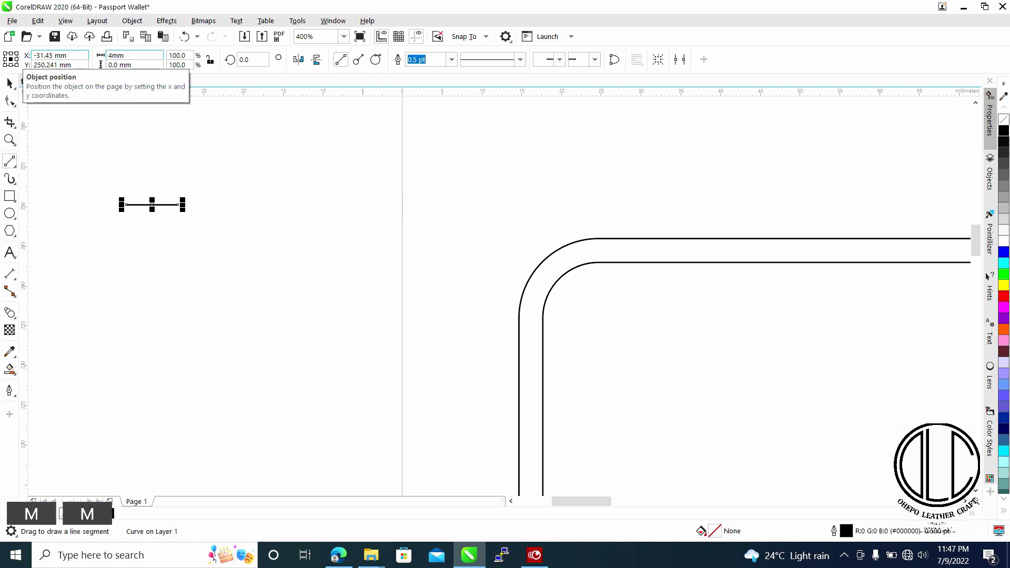
{"action": "key", "text": "Return"}
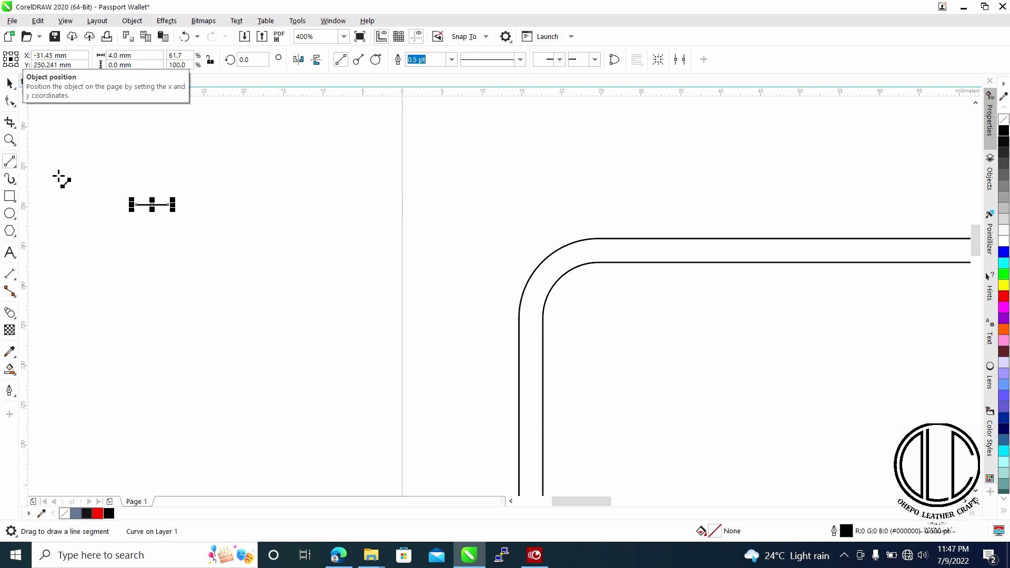
Apply an Artistic Media preset stroke that tapers at both ends to the 4 mm line.
{"action": "left_click", "coordinate": [9, 179]}
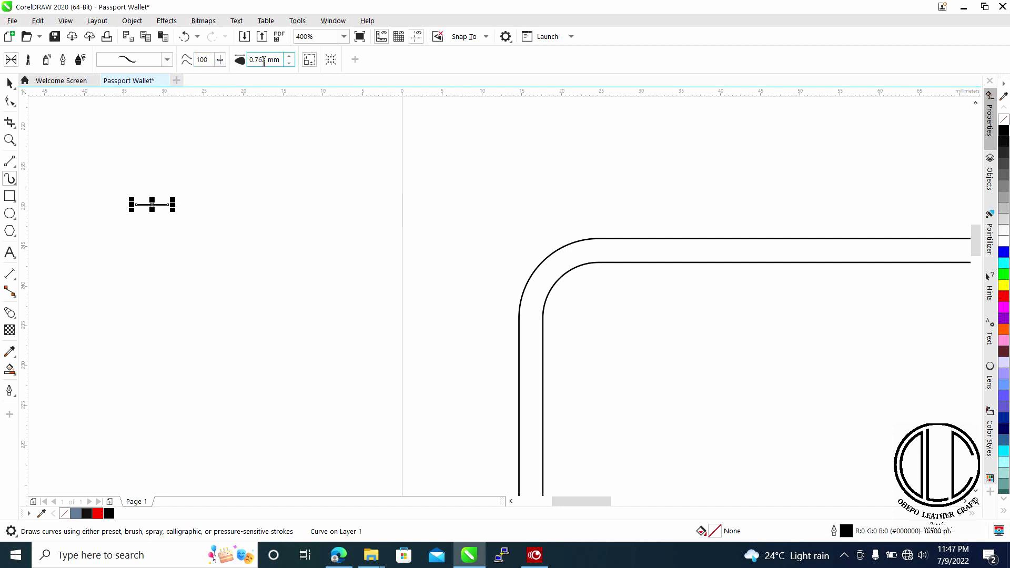
{"action": "left_click", "coordinate": [168, 60]}
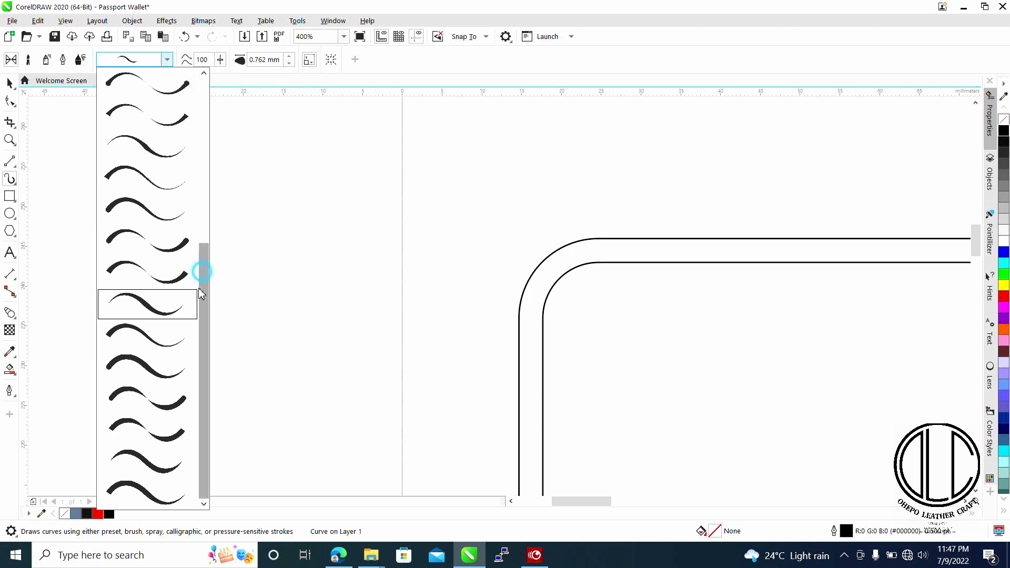
{"action": "left_click", "coordinate": [143, 462]}
{"action": "left_click", "coordinate": [158, 210]}
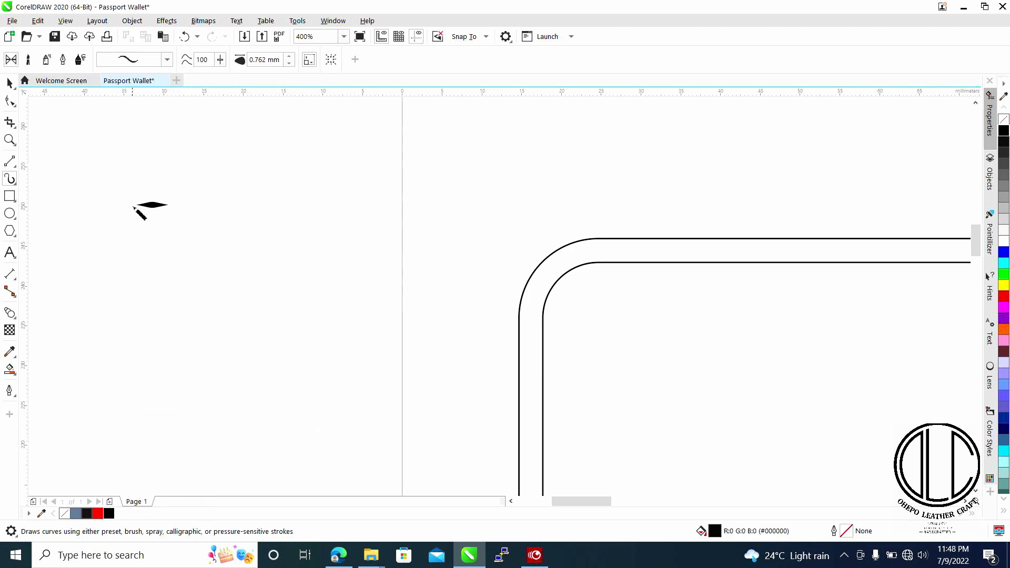
{"action": "scroll", "coordinate": [134, 209], "scroll_direction": "up", "scroll_amount": 3}
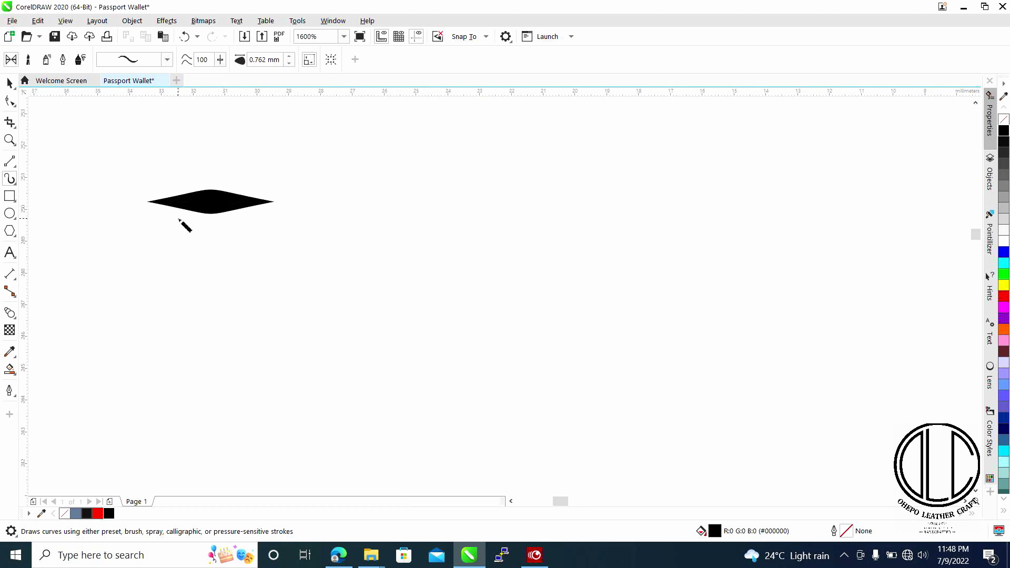
{"action": "scroll", "coordinate": [302, 230], "scroll_direction": "down", "scroll_amount": 3}
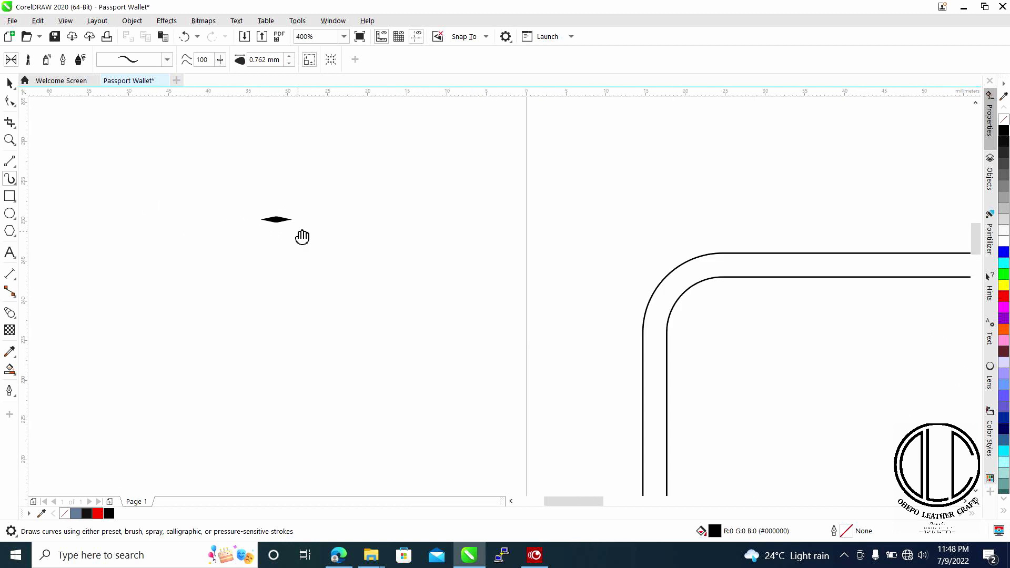
Move the tapered stroke just inside the Exterior panel copy's upper-left corner and scale it down to about 2.4 mm long.
{"action": "mouse_move", "coordinate": [302, 237]}
{"action": "left_mouse_down"}
{"action": "mouse_move", "coordinate": [245, 218]}
{"action": "mouse_move", "coordinate": [391, 255]}
{"action": "mouse_move", "coordinate": [711, 289]}
{"action": "left_mouse_up"}
{"action": "key", "text": "space"}
{"action": "scroll", "coordinate": [711, 290], "scroll_direction": "up", "scroll_amount": 3}
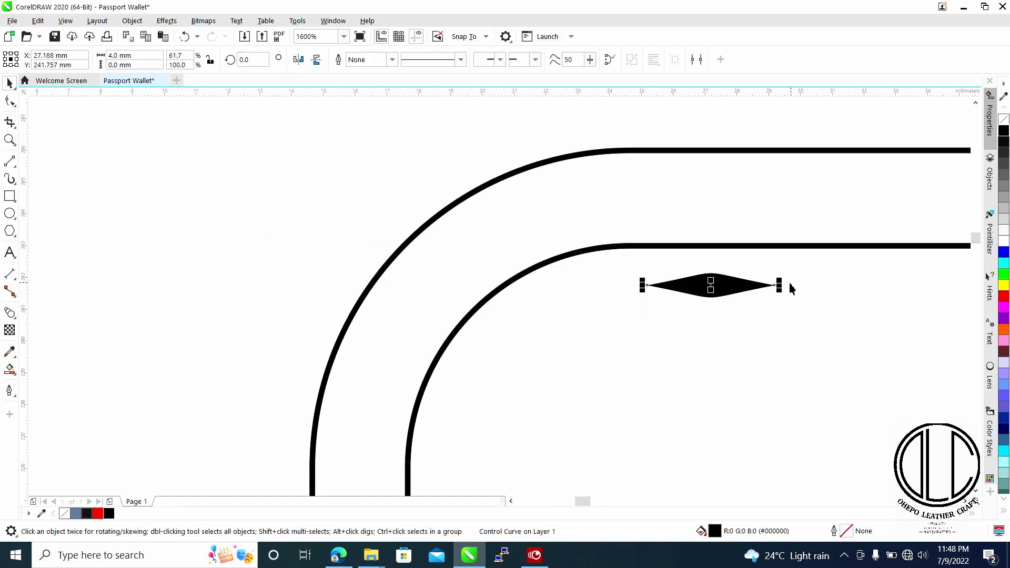
{"action": "mouse_move", "coordinate": [779, 286]}
{"action": "left_mouse_down"}
{"action": "mouse_move", "coordinate": [745, 289]}
{"action": "mouse_move", "coordinate": [730, 247]}
{"action": "mouse_move", "coordinate": [688, 248]}
{"action": "mouse_move", "coordinate": [691, 286]}
{"action": "left_mouse_up"}
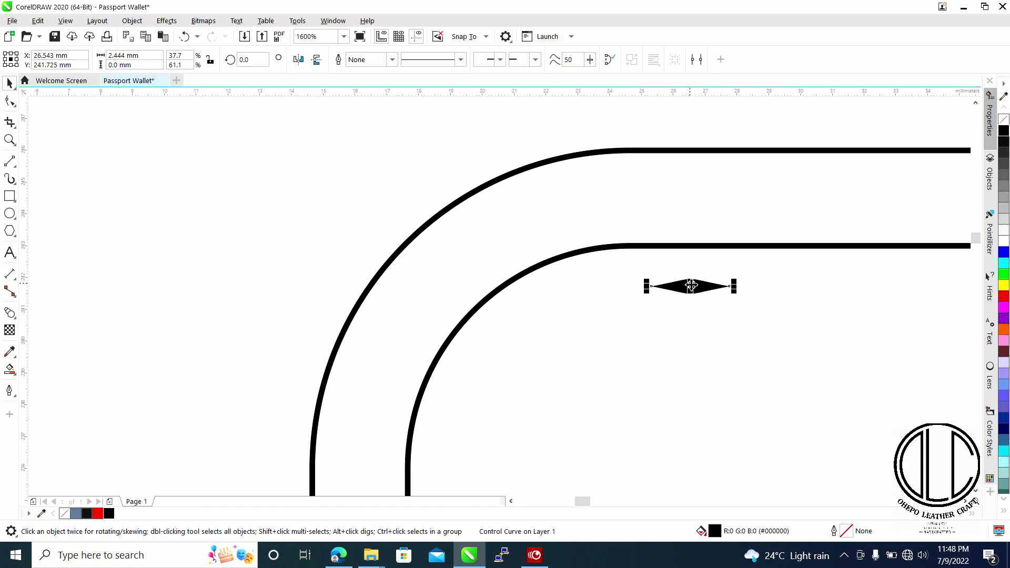
{"action": "scroll", "coordinate": [692, 287], "scroll_direction": "up", "scroll_amount": 1}
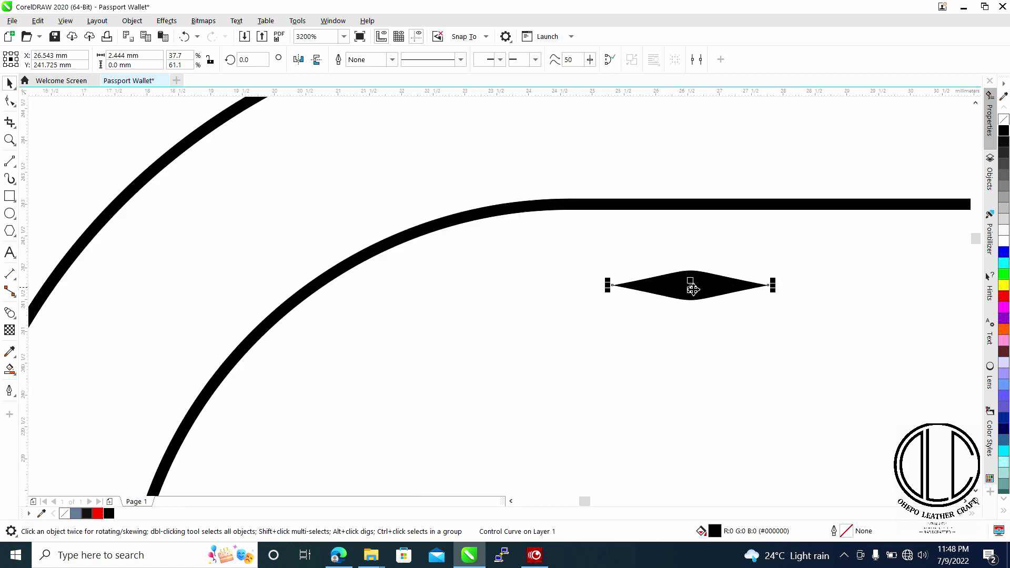
Break the artistic media group apart and place the separated diamond shape just beneath the inner contour's upper edge.
{"action": "left_click", "coordinate": [708, 296]}
{"action": "right_click", "coordinate": [708, 296]}
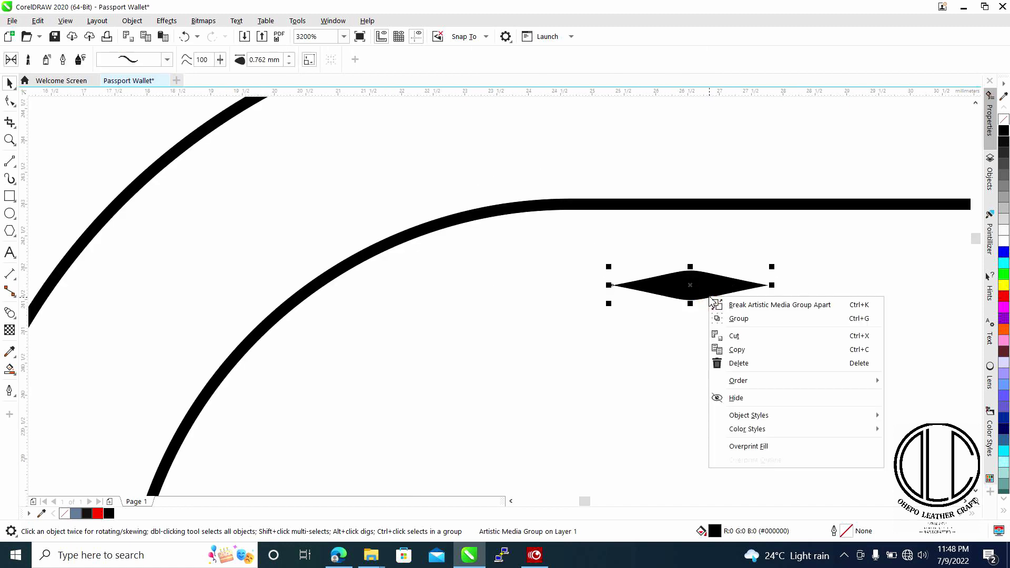
{"action": "left_click", "coordinate": [745, 309]}
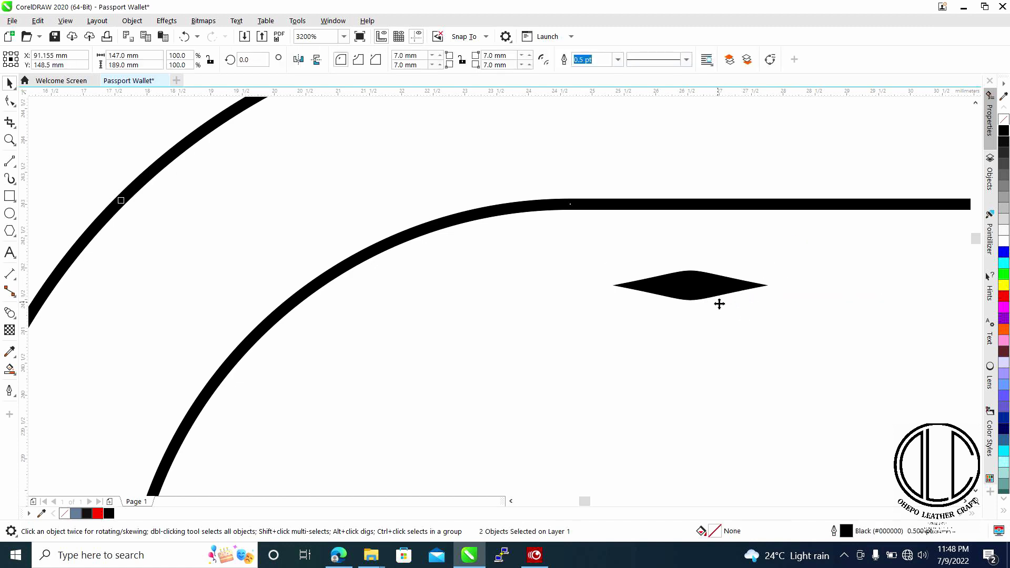
{"action": "left_click_drag", "start_coordinate": [717, 293], "coordinate": [693, 175]}
{"action": "left_click", "coordinate": [702, 273]}
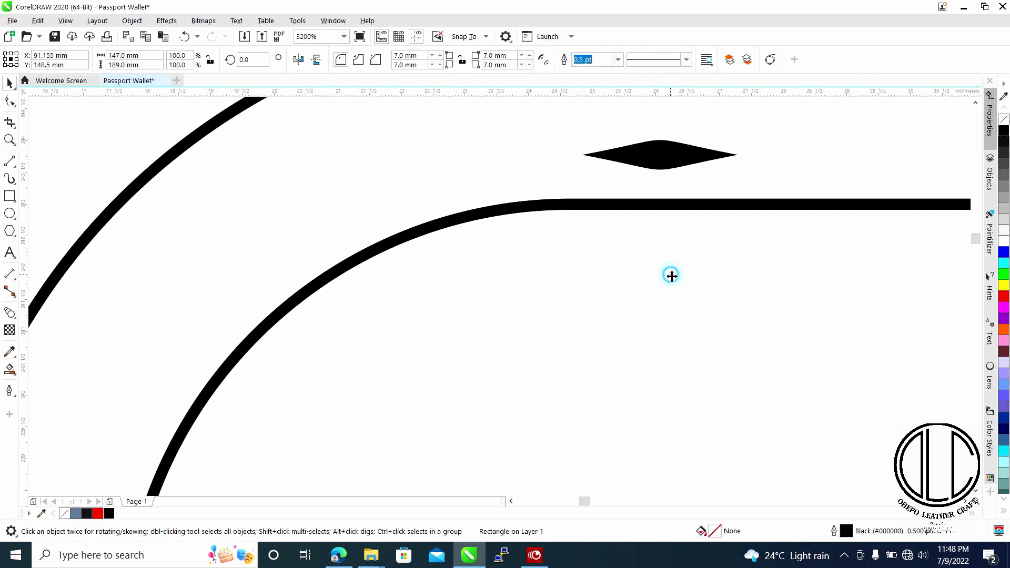
{"action": "left_click_drag", "start_coordinate": [665, 162], "coordinate": [633, 270]}
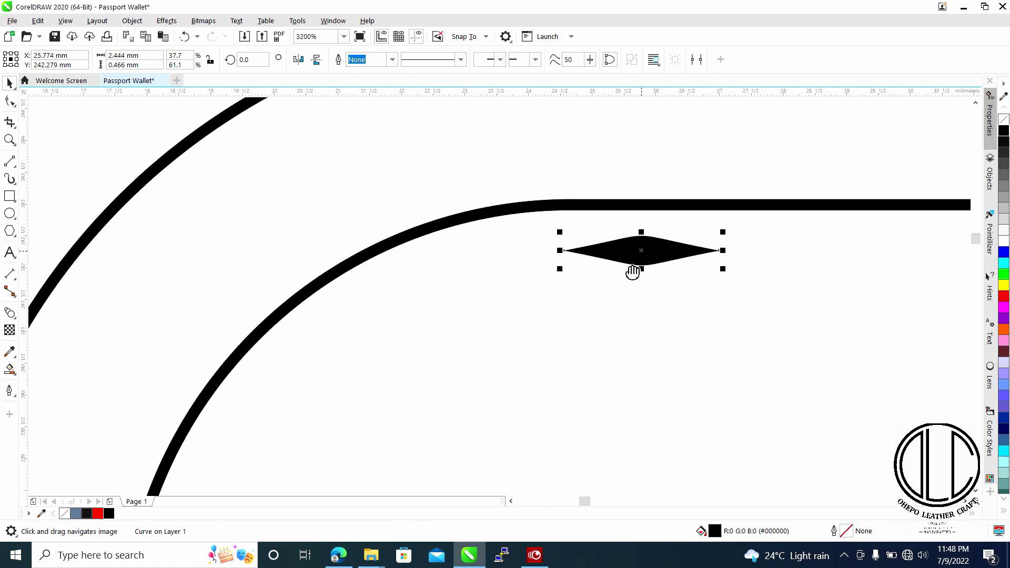
Rotate the diamond shape to 45 degrees, and reduce its tilt to about 24 degrees.
{"action": "scroll", "coordinate": [634, 270], "scroll_direction": "down", "scroll_amount": 1}
{"action": "scroll", "coordinate": [512, 370], "scroll_direction": "up", "scroll_amount": 2}
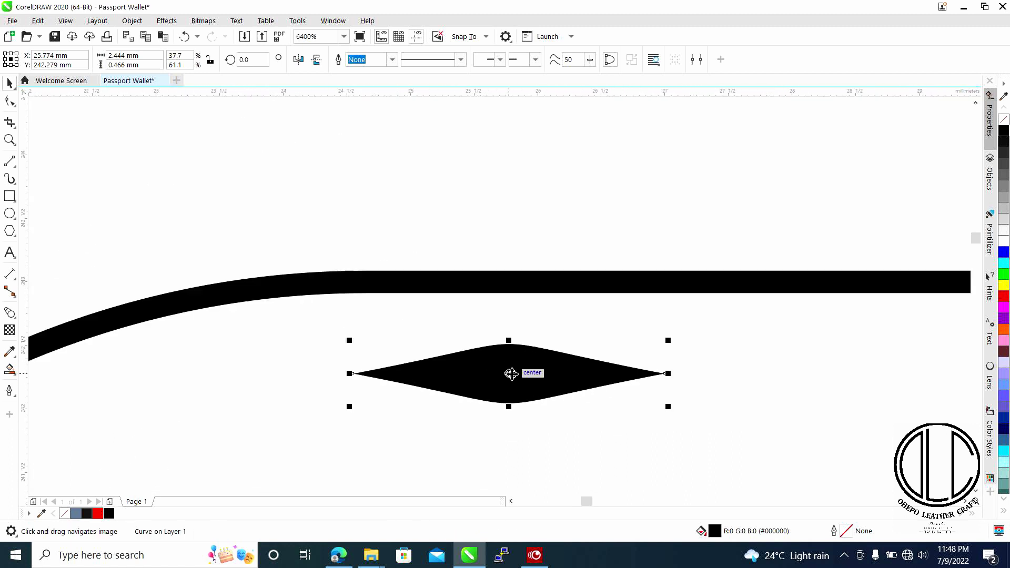
{"action": "left_click", "coordinate": [512, 372]}
{"action": "left_click", "coordinate": [268, 57]}
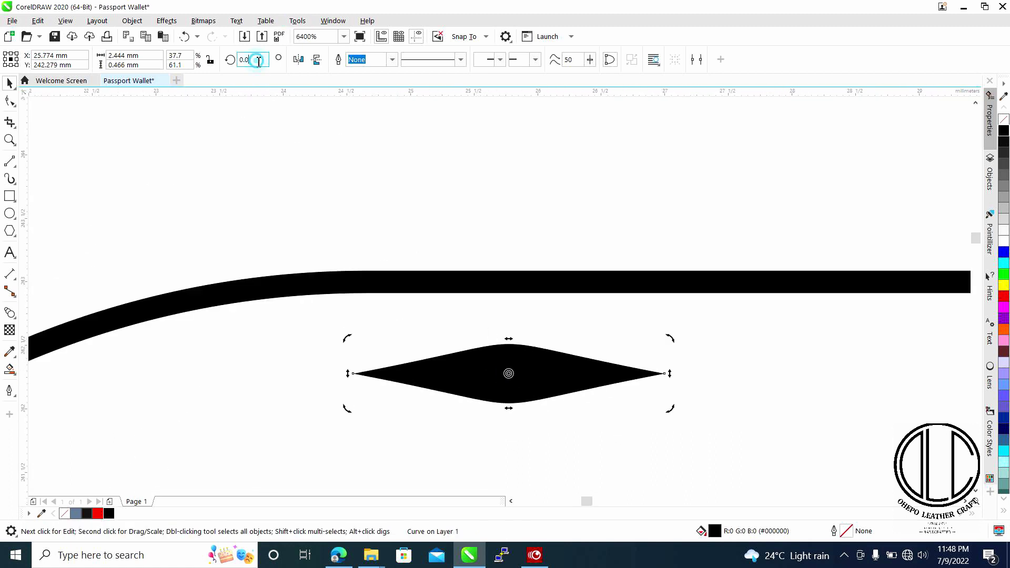
{"action": "type", "text": "45"}
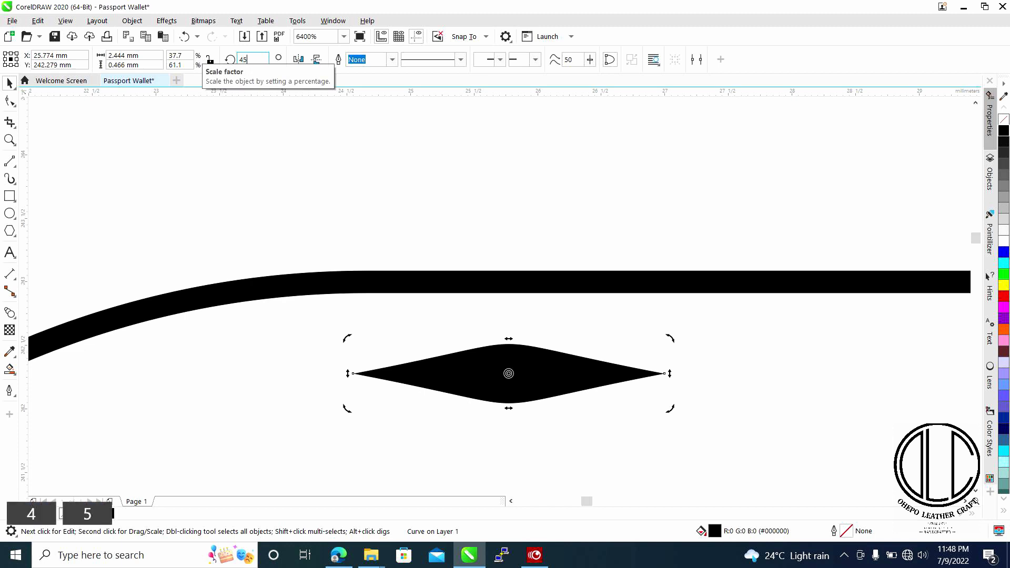
{"action": "key", "text": "Return"}
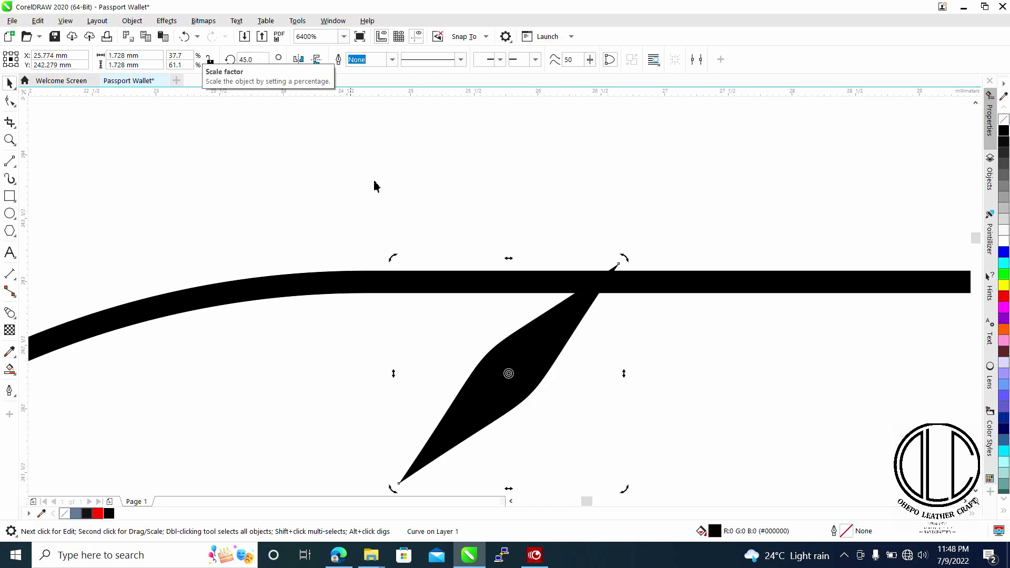
{"action": "scroll", "coordinate": [510, 336], "scroll_direction": "down", "scroll_amount": 1}
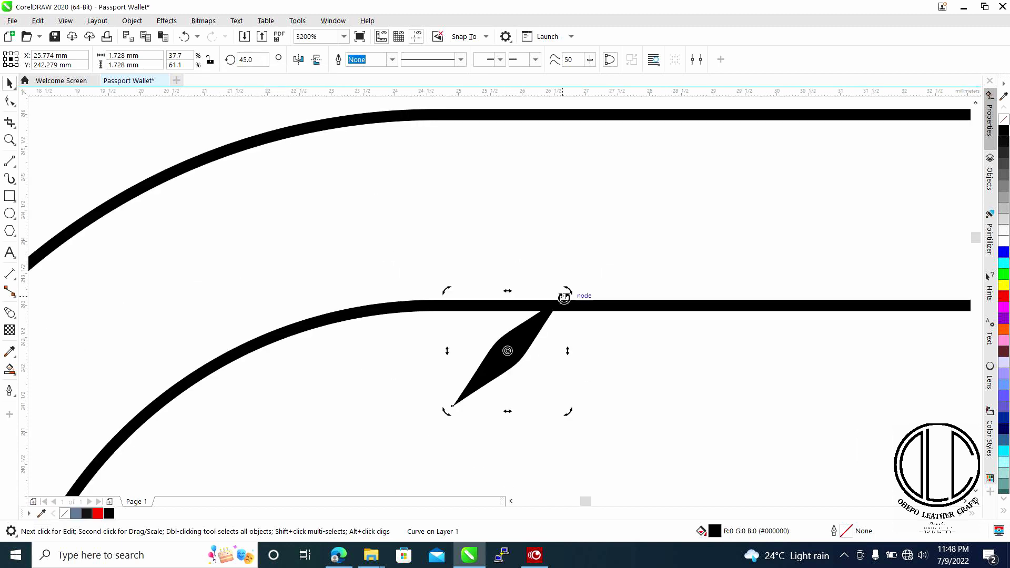
{"action": "left_click_drag", "start_coordinate": [569, 290], "coordinate": [588, 317]}
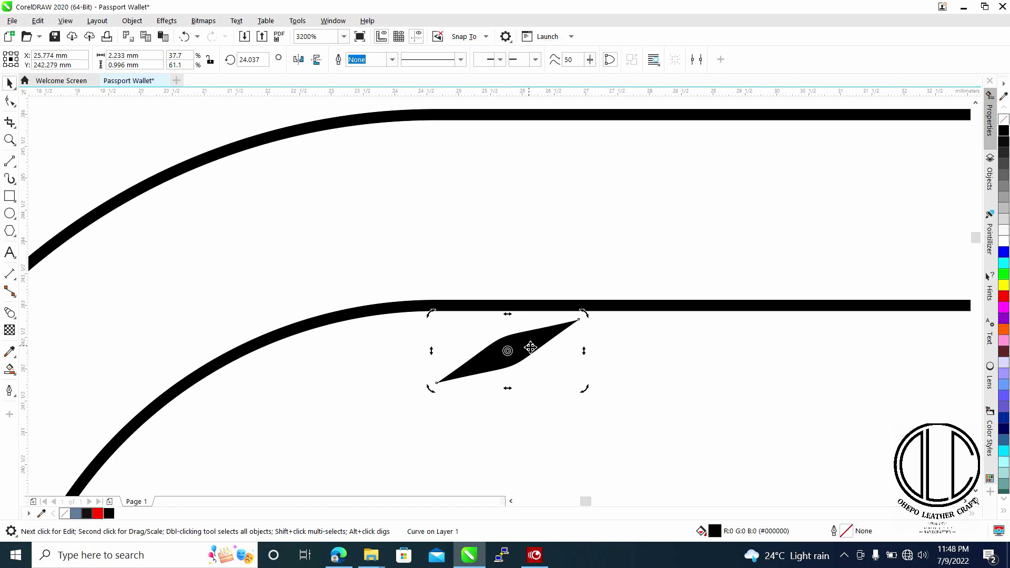
Centre the slanted diamond on the inner contour's upper edge near the corner and scale it down to about 1.8 × 0.8 mm.
{"action": "left_click", "coordinate": [529, 231]}
{"action": "left_click", "coordinate": [529, 343]}
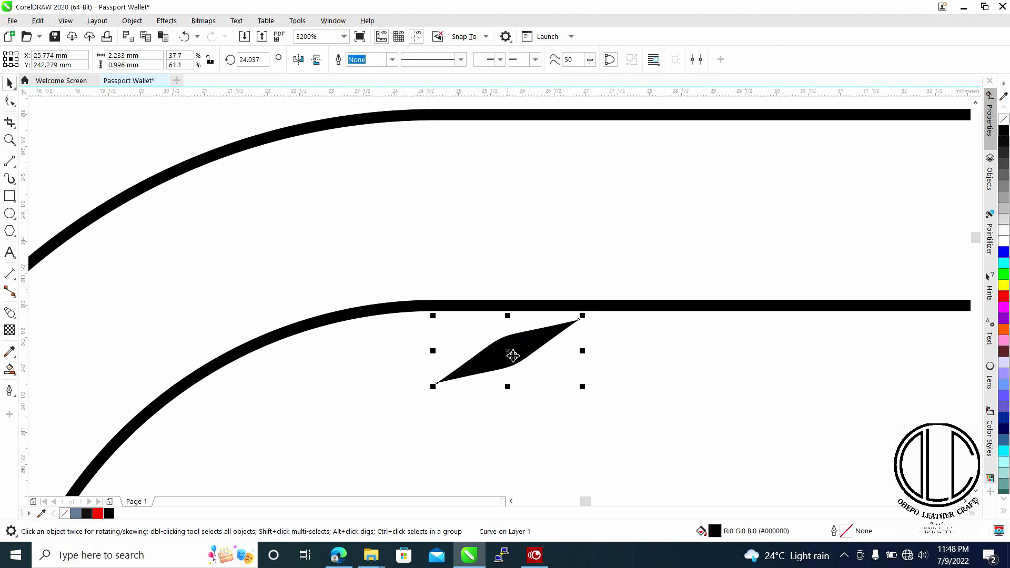
{"action": "left_click_drag", "start_coordinate": [513, 357], "coordinate": [519, 308]}
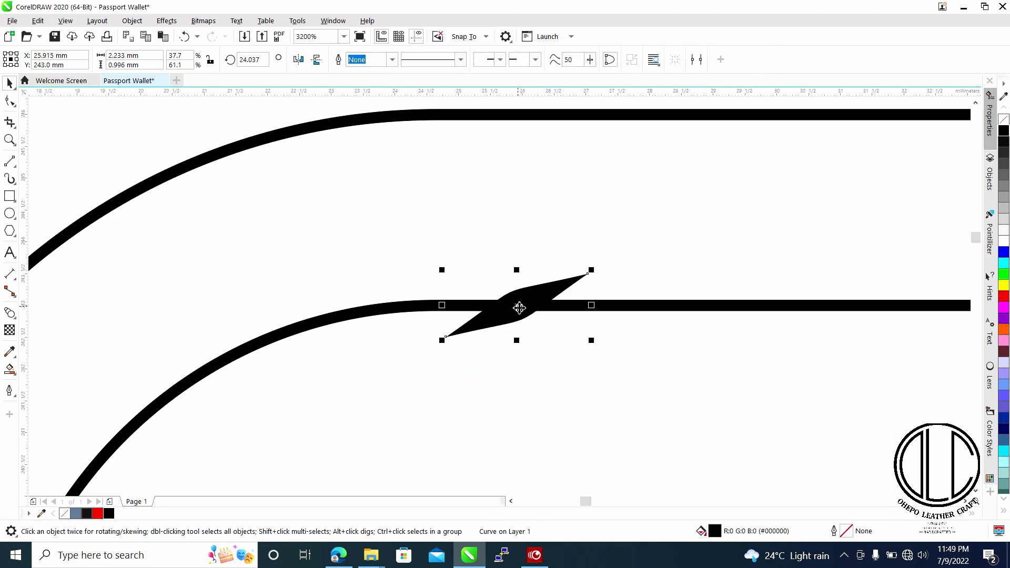
{"action": "scroll", "coordinate": [526, 310], "scroll_direction": "down", "scroll_amount": 2}
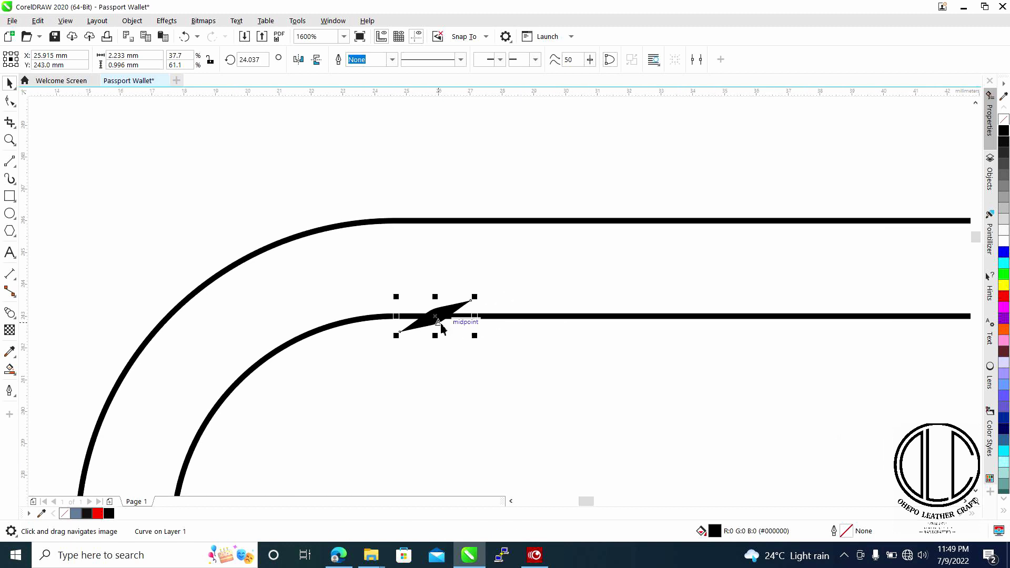
{"action": "scroll", "coordinate": [441, 327], "scroll_direction": "up", "scroll_amount": 2}
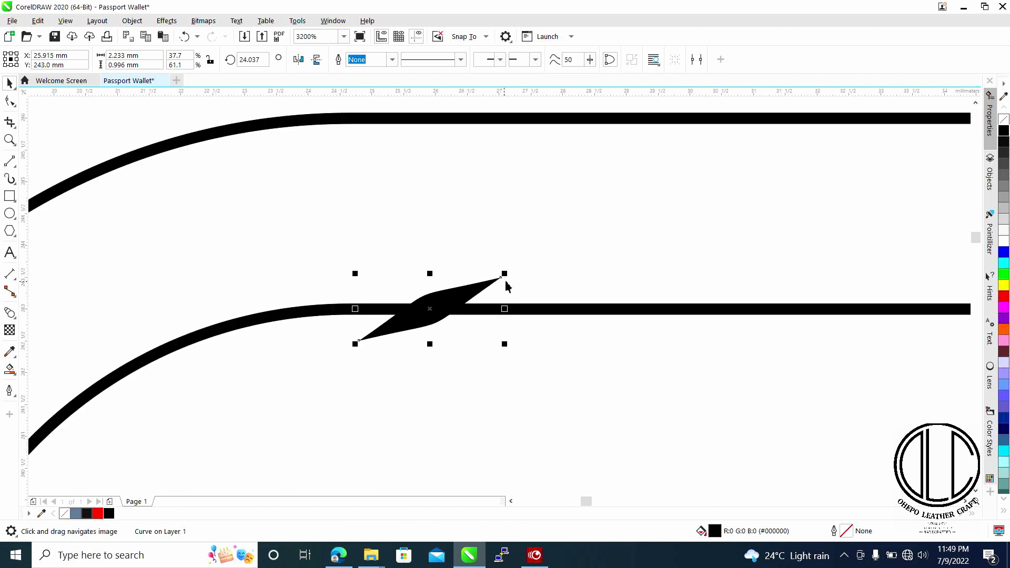
{"action": "left_click_drag", "start_coordinate": [507, 274], "coordinate": [477, 288]}
{"action": "left_click_drag", "start_coordinate": [421, 318], "coordinate": [439, 315]}
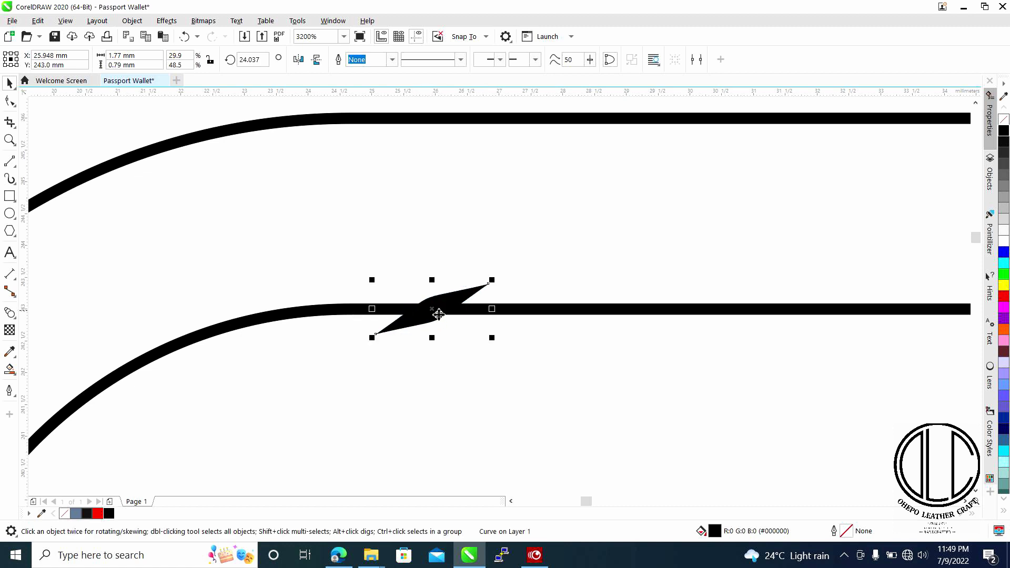
Set the rotation angle of the diamond stitch mark on the inner contour to 30 degrees.
{"action": "left_click", "coordinate": [430, 310]}
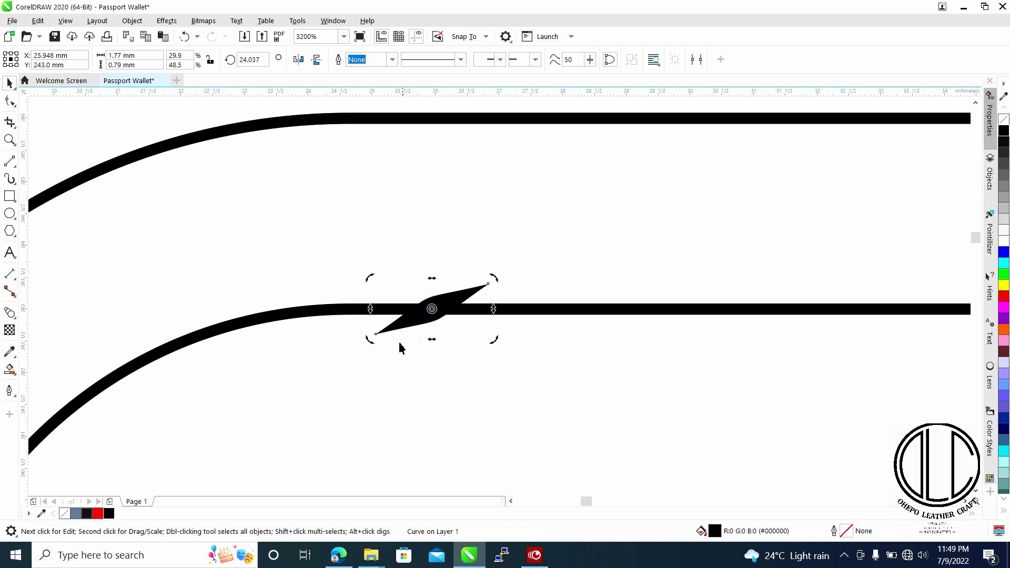
{"action": "left_click_drag", "start_coordinate": [370, 340], "coordinate": [379, 346]}
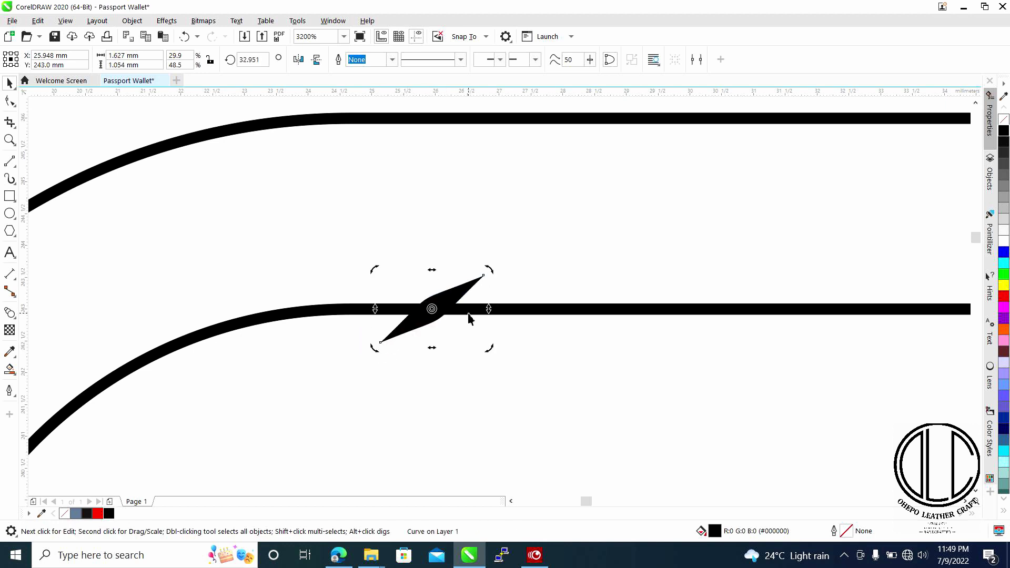
{"action": "double_click", "coordinate": [265, 60]}
{"action": "type", "text": "30"}
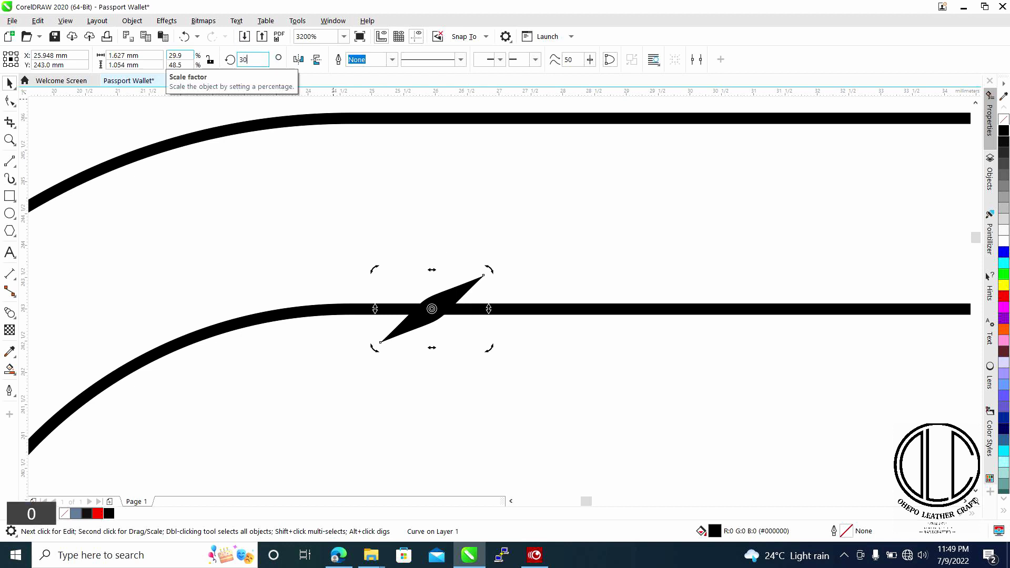
{"action": "key", "text": "Return"}
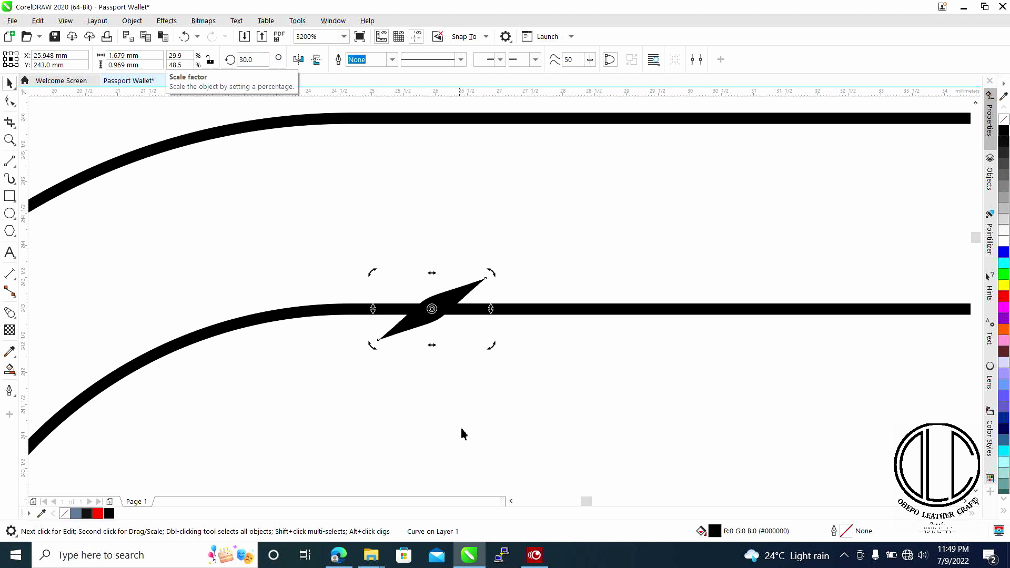
{"action": "left_click_drag", "start_coordinate": [562, 342], "coordinate": [443, 330]}
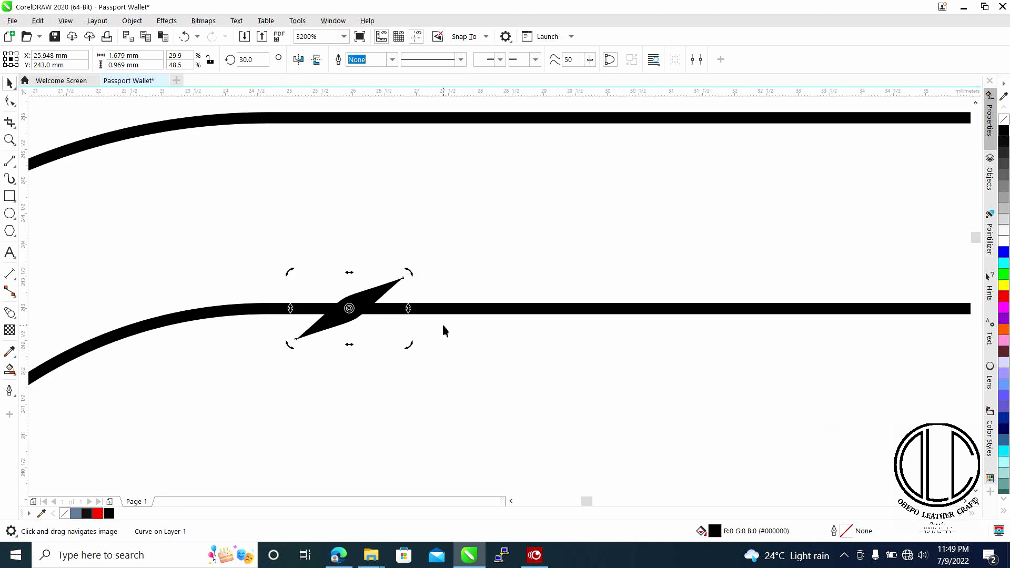
{"action": "left_click", "coordinate": [385, 287]}
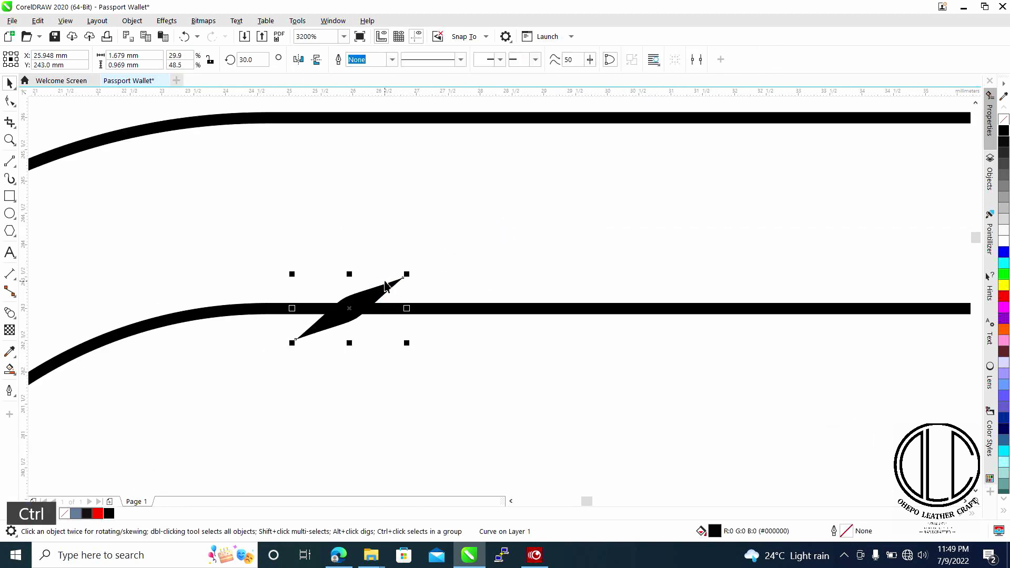
Duplicate the slanted diamond mark and place the copy about 4.6 mm along the inner contour's upper edge.
{"action": "key", "text": "ctrl+c"}
{"action": "key", "text": "ctrl+v"}
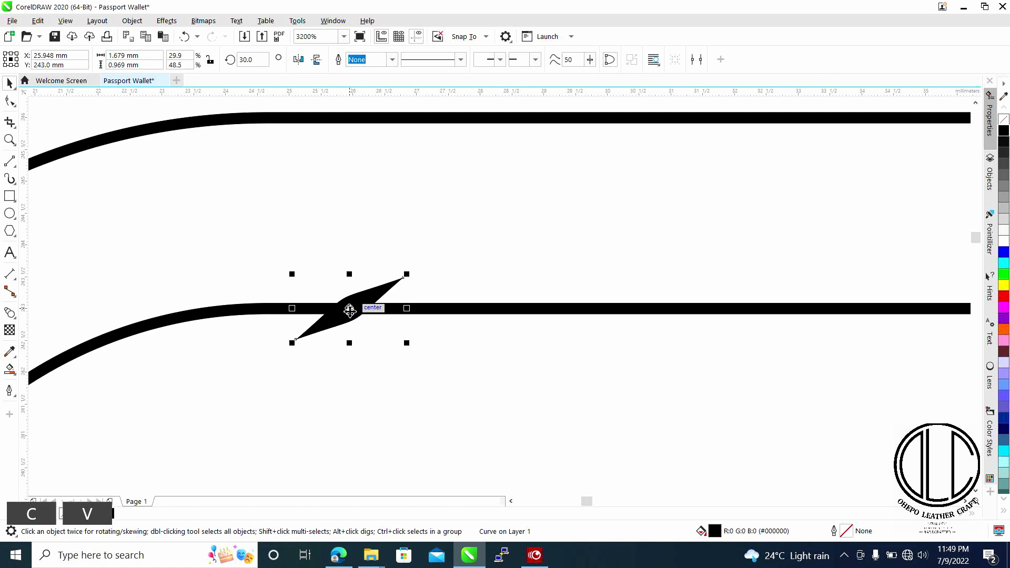
{"action": "left_click_drag", "start_coordinate": [350, 308], "coordinate": [643, 311]}
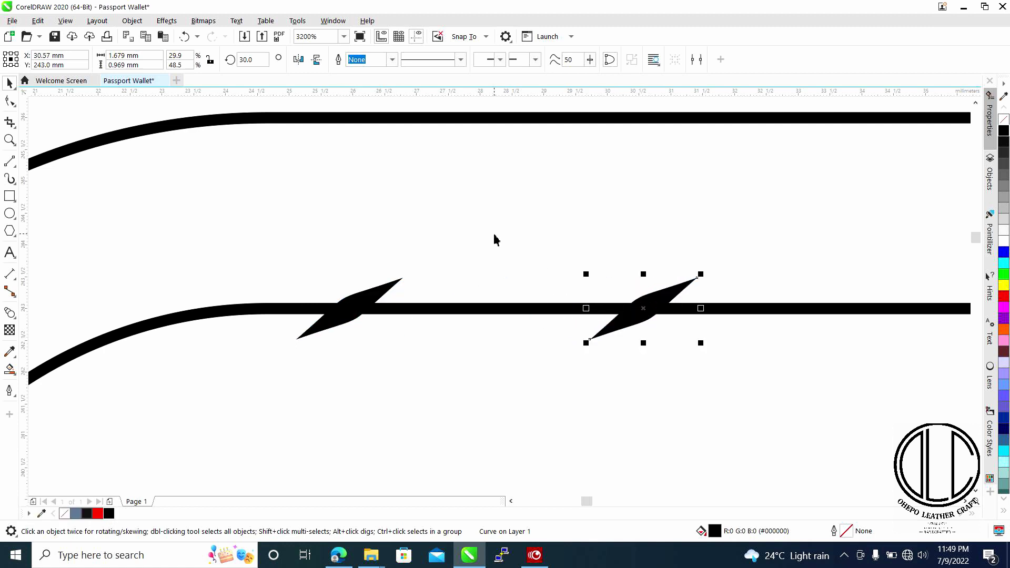
Blend the two diamond marks together and attach the blend to the inner contour as its path.
{"action": "left_click", "coordinate": [9, 312]}
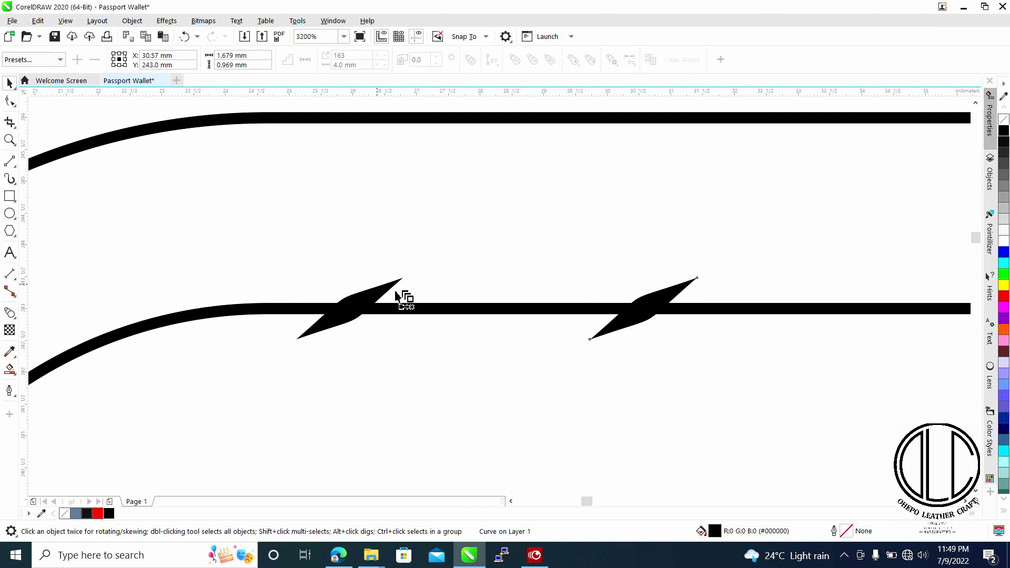
{"action": "left_click_drag", "start_coordinate": [384, 295], "coordinate": [678, 299]}
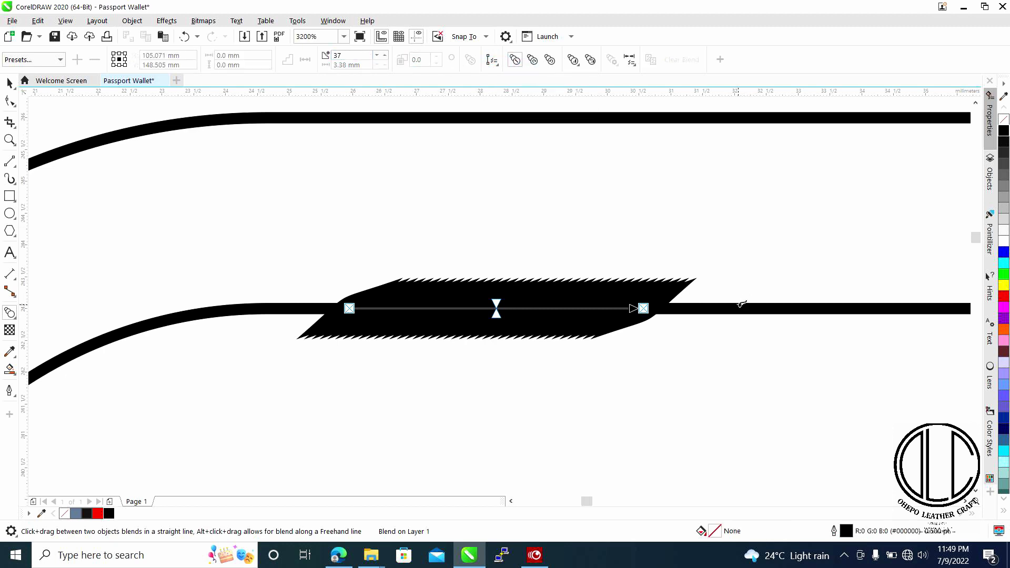
{"action": "left_click", "coordinate": [739, 305]}
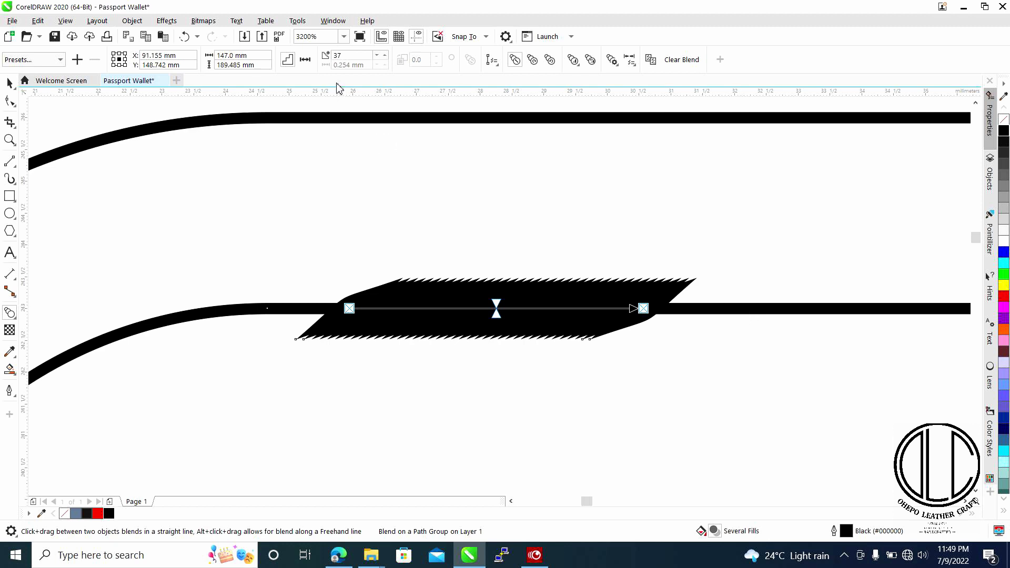
Switch the path blend to fixed spacing and set the distance between diamonds to 4 mm.
{"action": "left_click", "coordinate": [305, 60]}
{"action": "left_click_drag", "start_coordinate": [378, 65], "coordinate": [309, 67]}
{"action": "type", "text": "4mm"}
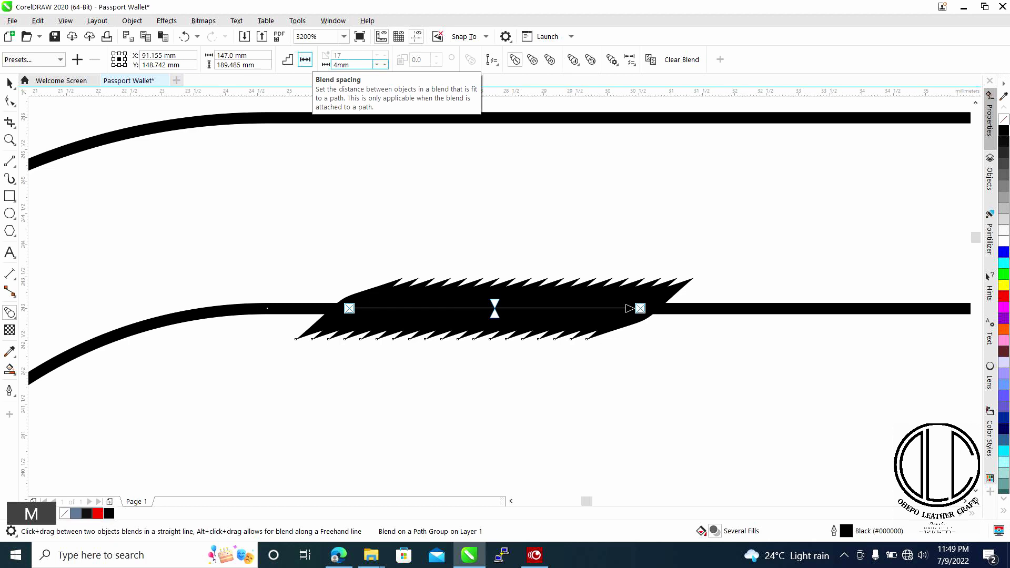
{"action": "key", "text": "Return"}
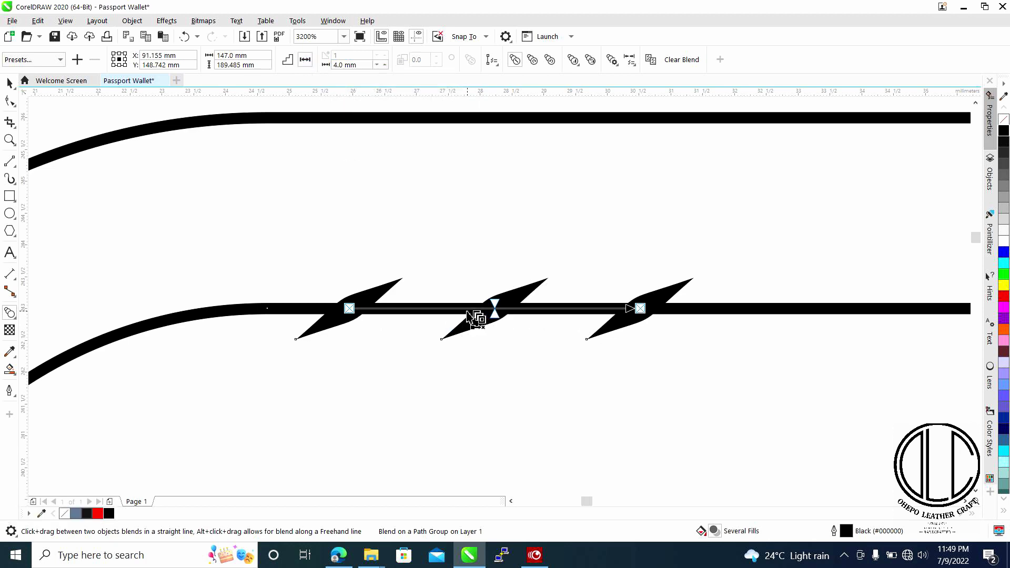
Extend the diamond blend along the full path of the inner contour.
{"action": "scroll", "coordinate": [472, 307], "scroll_direction": "down", "scroll_amount": 2}
{"action": "left_click_drag", "start_coordinate": [524, 273], "coordinate": [387, 270]}
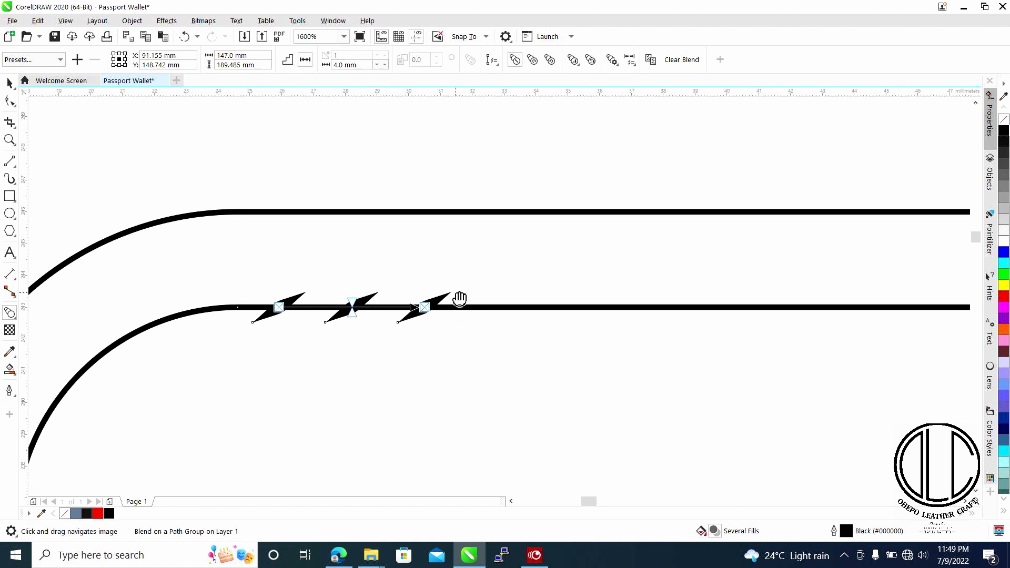
{"action": "left_click_drag", "start_coordinate": [457, 298], "coordinate": [406, 311]}
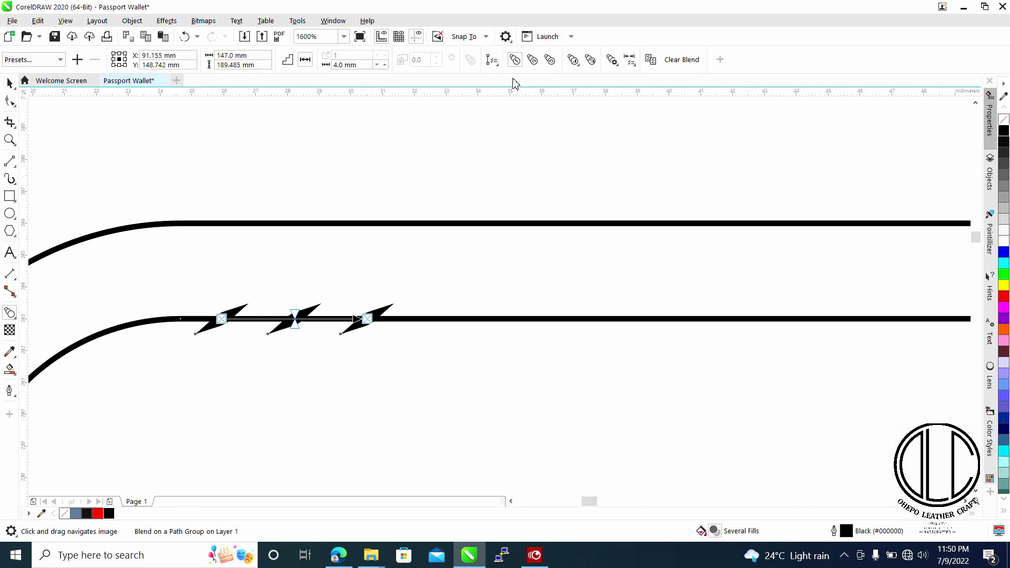
{"action": "left_click", "coordinate": [618, 64]}
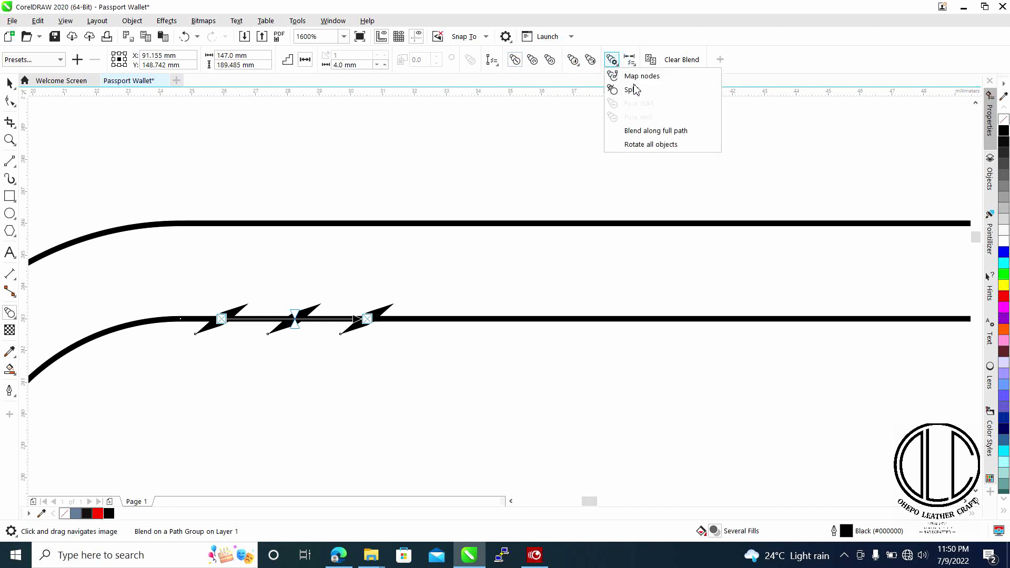
{"action": "left_click", "coordinate": [670, 131]}
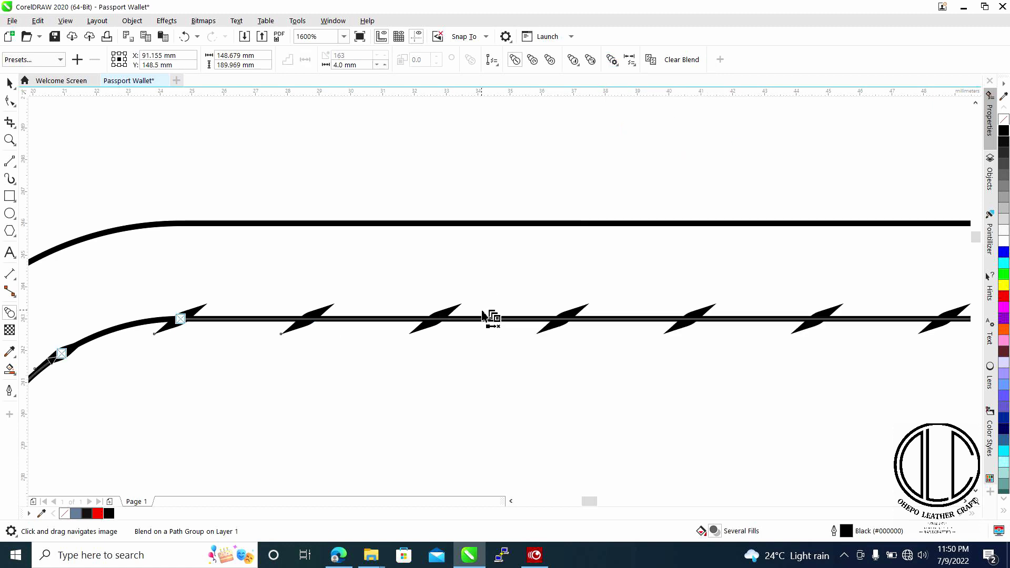
Examine the orientation of the diamond marks along the contour's sides, lower edge and rounded corners.
{"action": "scroll", "coordinate": [484, 313], "scroll_direction": "down", "scroll_amount": 5}
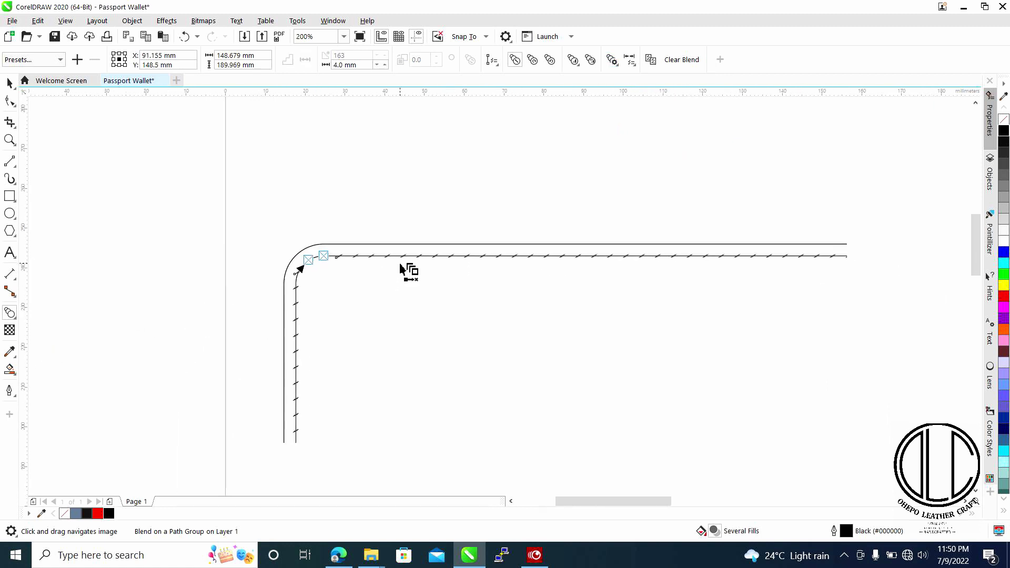
{"action": "scroll", "coordinate": [400, 263], "scroll_direction": "right", "scroll_amount": 1}
{"action": "scroll", "coordinate": [608, 341], "scroll_direction": "up", "scroll_amount": 2}
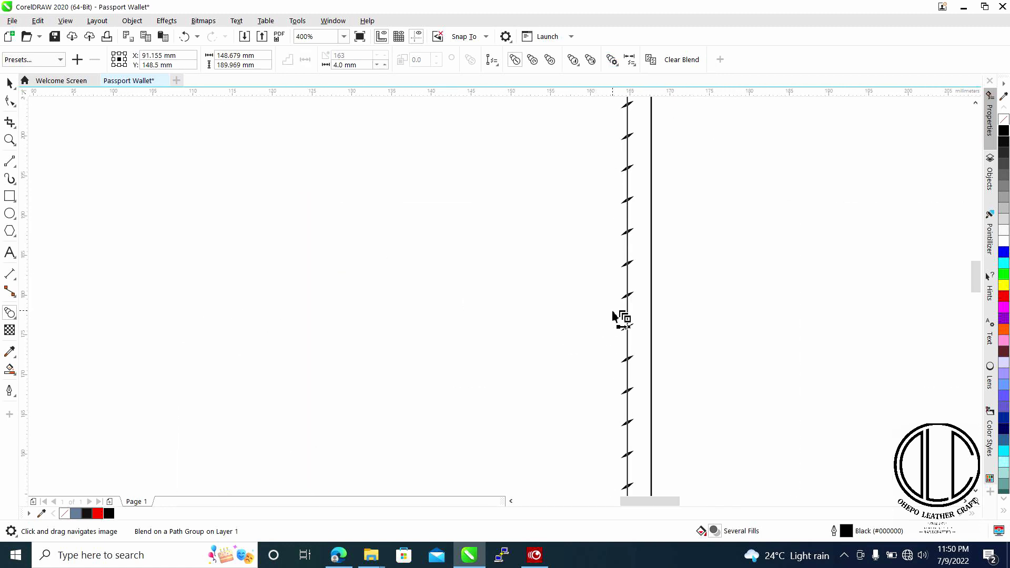
{"action": "scroll", "coordinate": [649, 325], "scroll_direction": "down", "scroll_amount": 2}
{"action": "scroll", "coordinate": [550, 280], "scroll_direction": "down", "scroll_amount": 5}
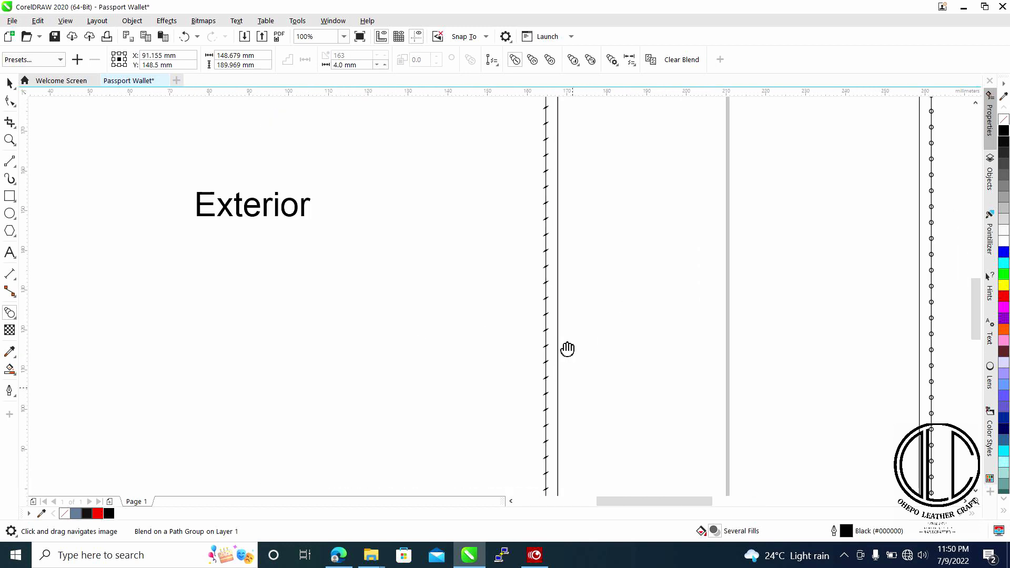
{"action": "scroll", "coordinate": [507, 398], "scroll_direction": "down", "scroll_amount": 2}
{"action": "scroll", "coordinate": [447, 392], "scroll_direction": "up", "scroll_amount": 2}
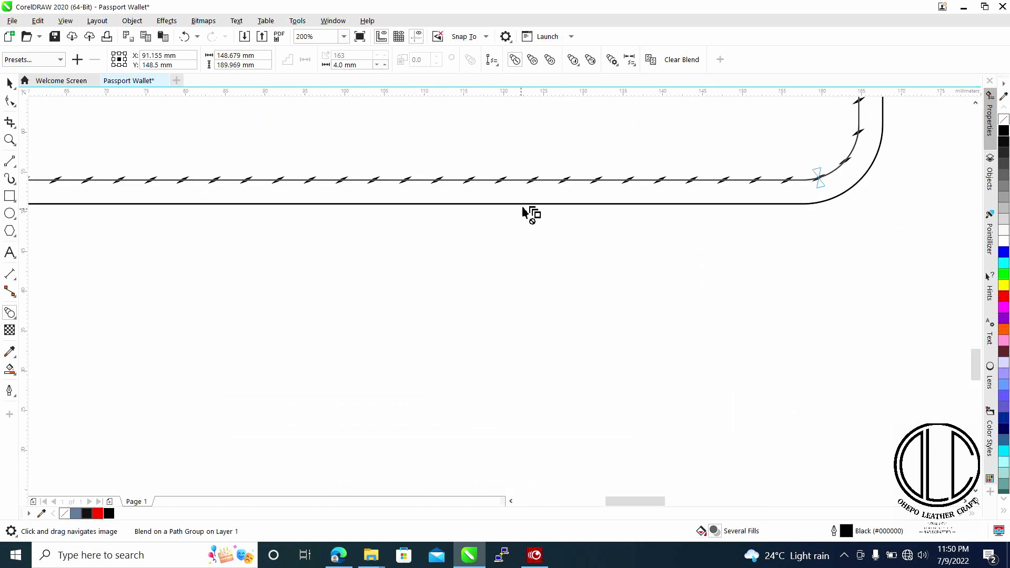
{"action": "scroll", "coordinate": [530, 216], "scroll_direction": "up", "scroll_amount": 2}
{"action": "scroll", "coordinate": [573, 269], "scroll_direction": "up", "scroll_amount": 2}
{"action": "scroll", "coordinate": [573, 268], "scroll_direction": "down", "scroll_amount": 3}
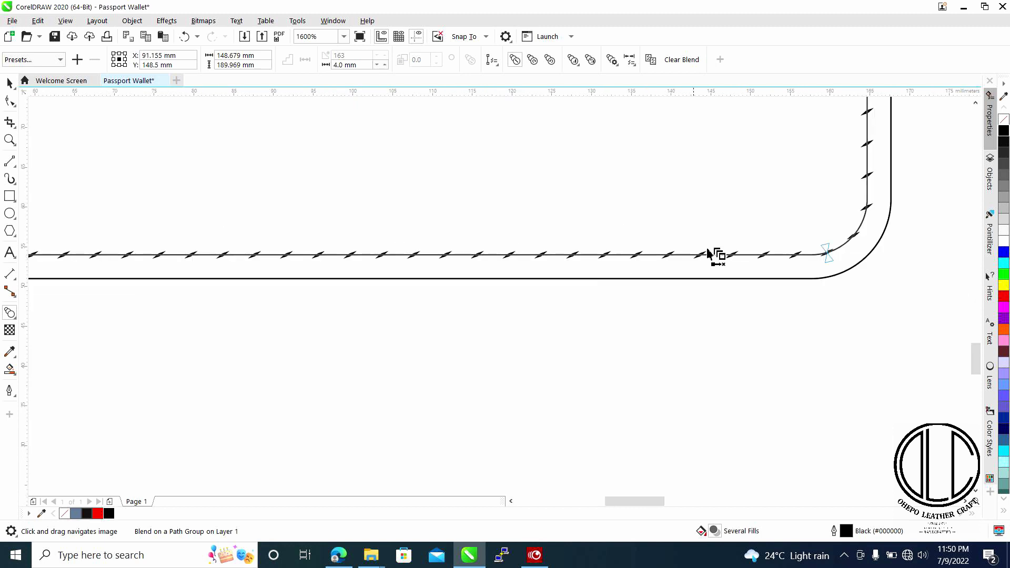
{"action": "left_click_drag", "start_coordinate": [713, 254], "coordinate": [554, 309]}
{"action": "left_click_drag", "start_coordinate": [699, 252], "coordinate": [593, 357]}
{"action": "scroll", "coordinate": [595, 273], "scroll_direction": "down", "scroll_amount": 2}
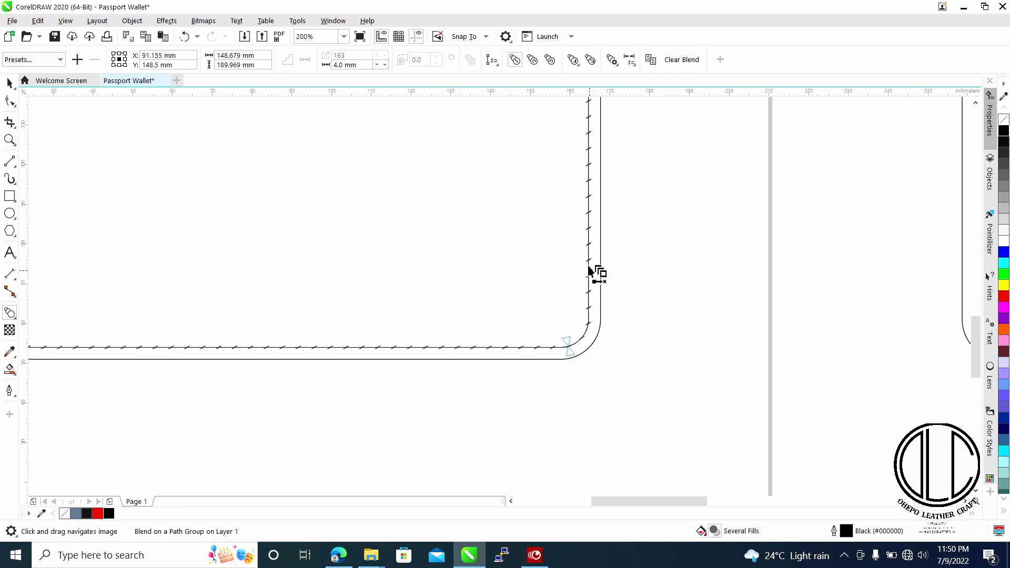
{"action": "left_click_drag", "start_coordinate": [595, 273], "coordinate": [549, 379]}
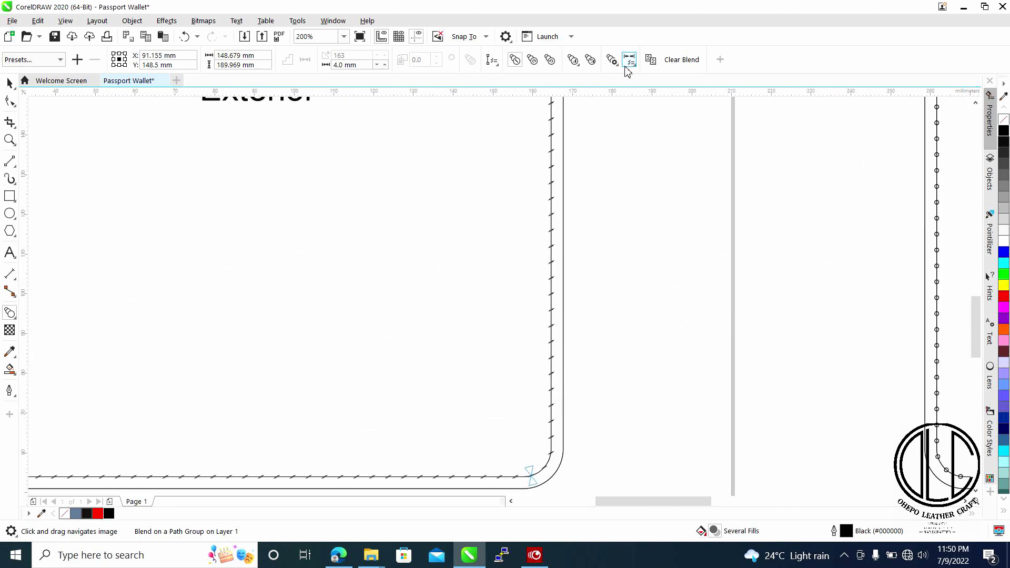
{"action": "left_click", "coordinate": [613, 60]}
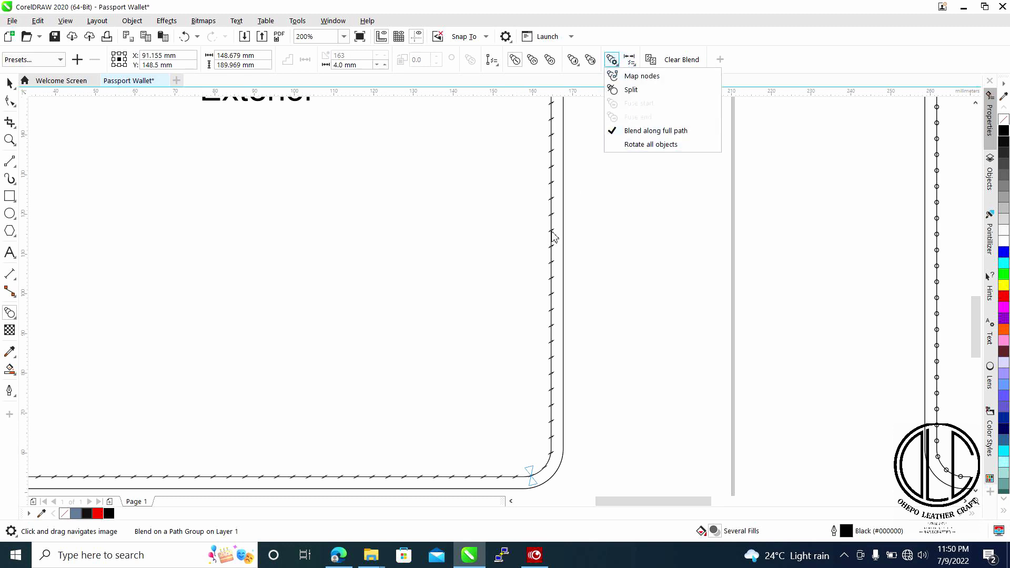
{"action": "left_click", "coordinate": [505, 438]}
{"action": "scroll", "coordinate": [460, 479], "scroll_direction": "up", "scroll_amount": 4}
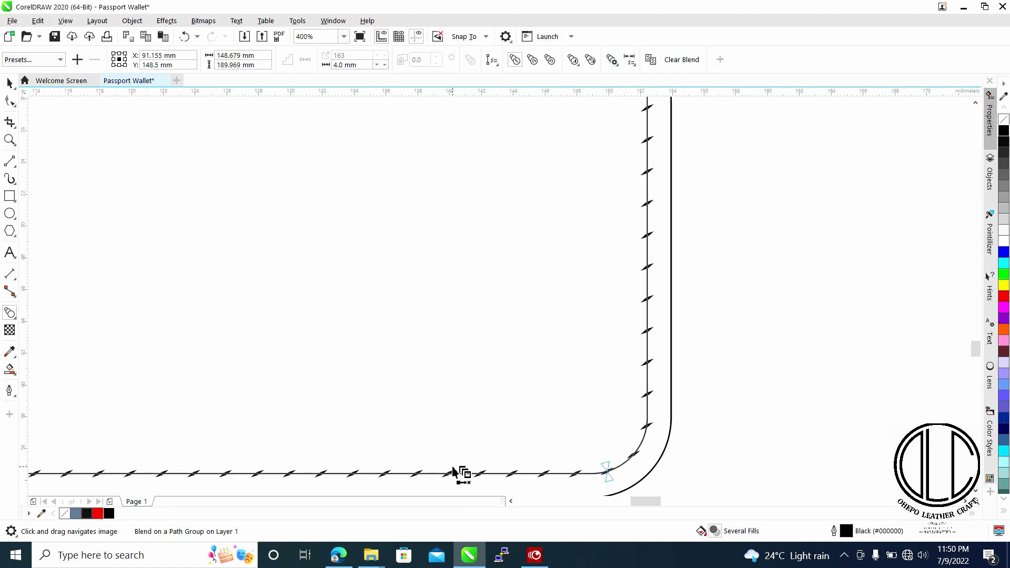
{"action": "left_click_drag", "start_coordinate": [463, 292], "coordinate": [461, 223]}
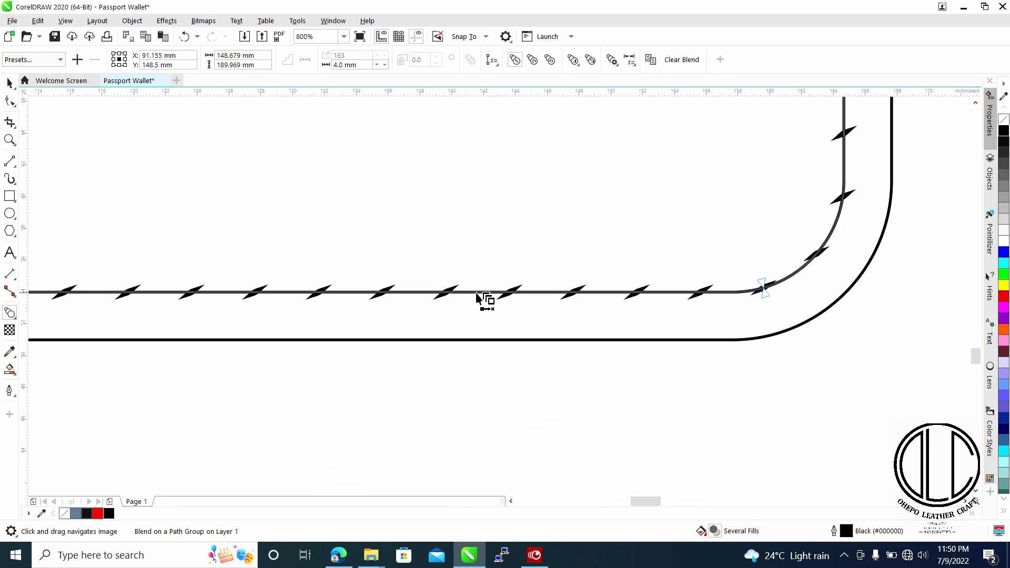
{"action": "left_click_drag", "start_coordinate": [828, 194], "coordinate": [681, 473]}
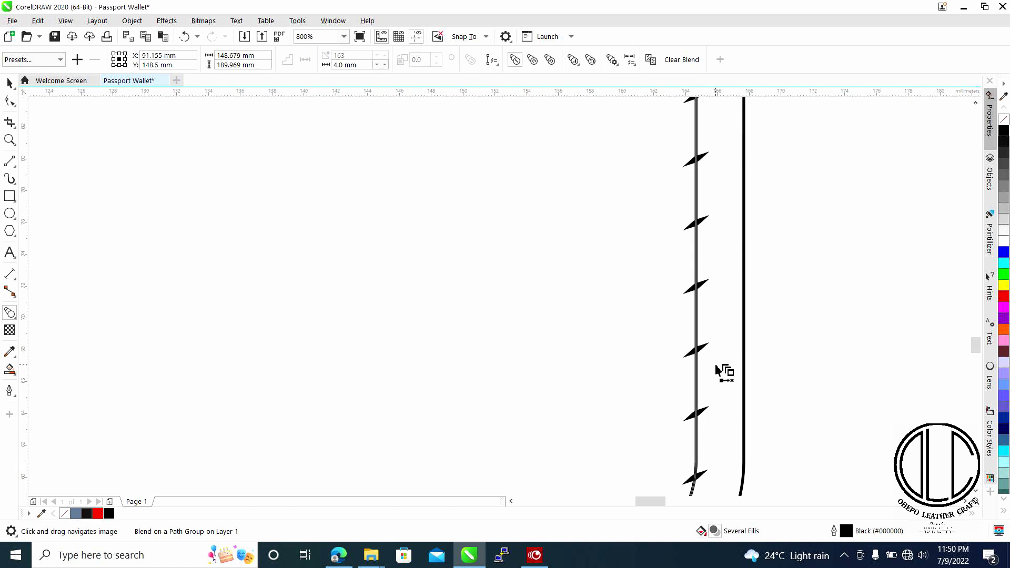
{"action": "left_click_drag", "start_coordinate": [685, 312], "coordinate": [634, 413]}
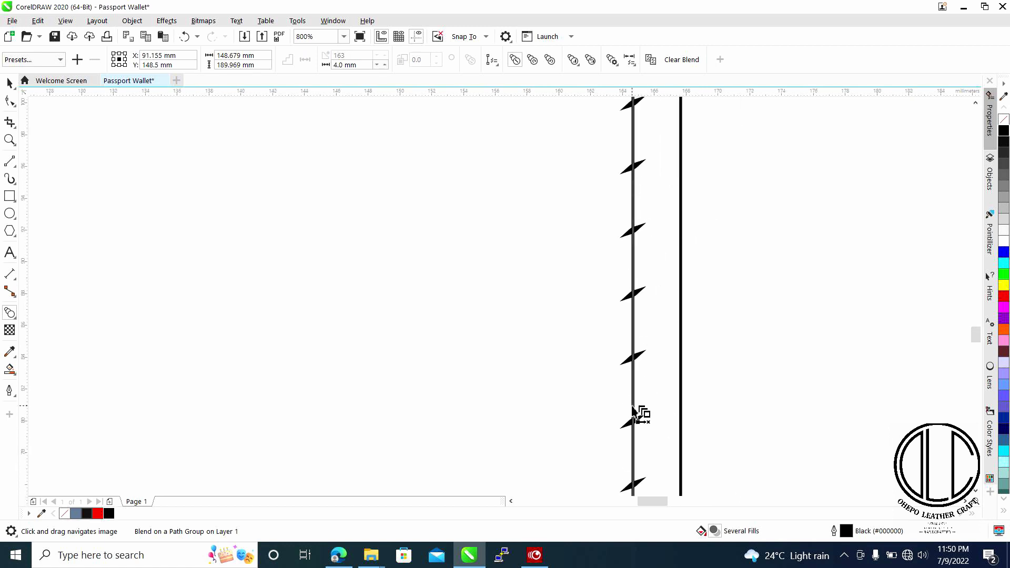
Rotate all objects in the blend so the diamond marks follow the contour's direction.
{"action": "left_click", "coordinate": [630, 61]}
{"action": "left_click", "coordinate": [612, 59]}
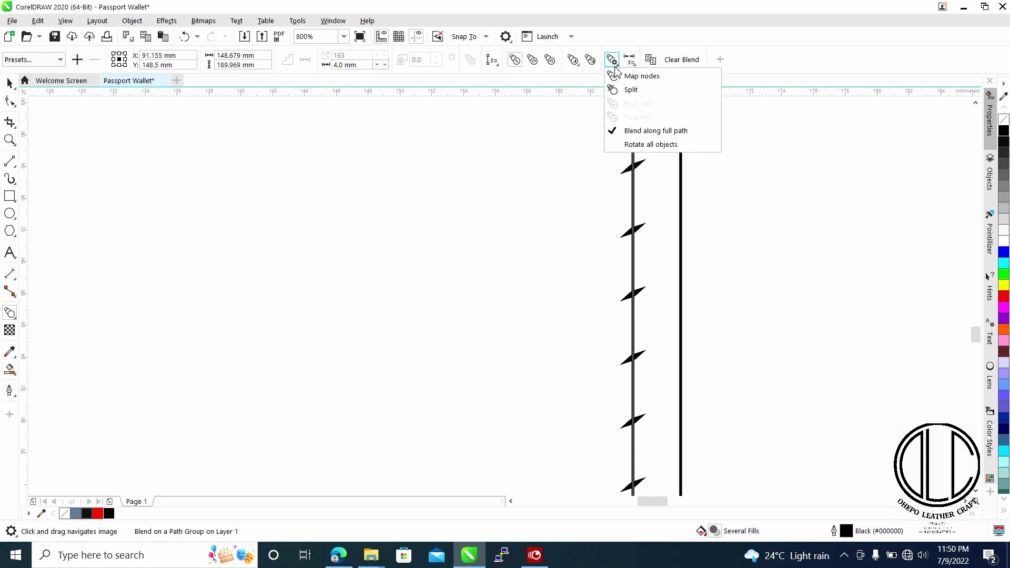
{"action": "left_click", "coordinate": [672, 145]}
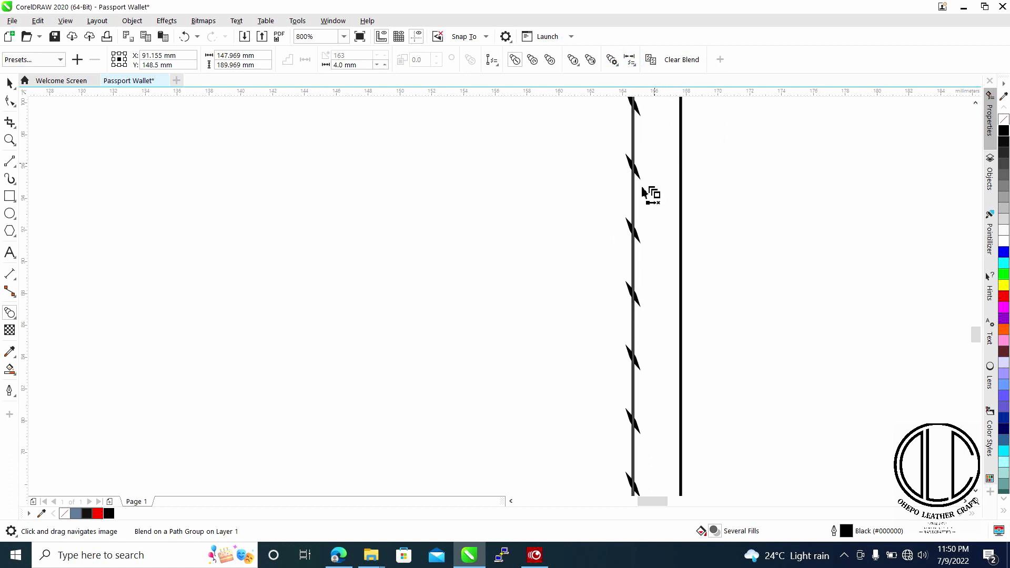
Examine the rotated diamond marks around the Exterior piece, including its sides and upper corners.
{"action": "scroll", "coordinate": [610, 293], "scroll_direction": "down", "scroll_amount": 3}
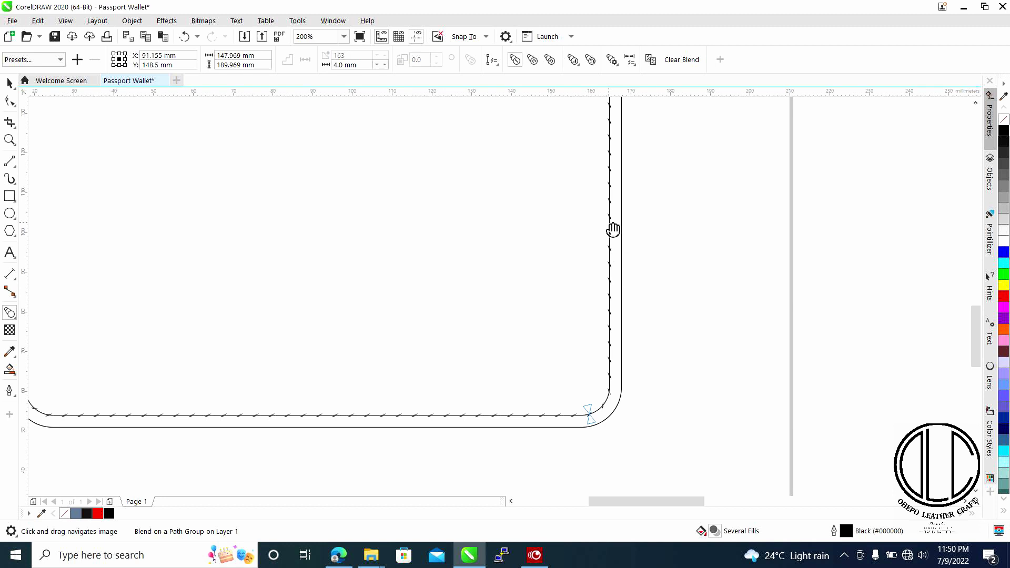
{"action": "left_click_drag", "start_coordinate": [614, 228], "coordinate": [648, 468]}
{"action": "scroll", "coordinate": [643, 310], "scroll_direction": "down", "scroll_amount": 3}
{"action": "scroll", "coordinate": [688, 458], "scroll_direction": "left", "scroll_amount": 2}
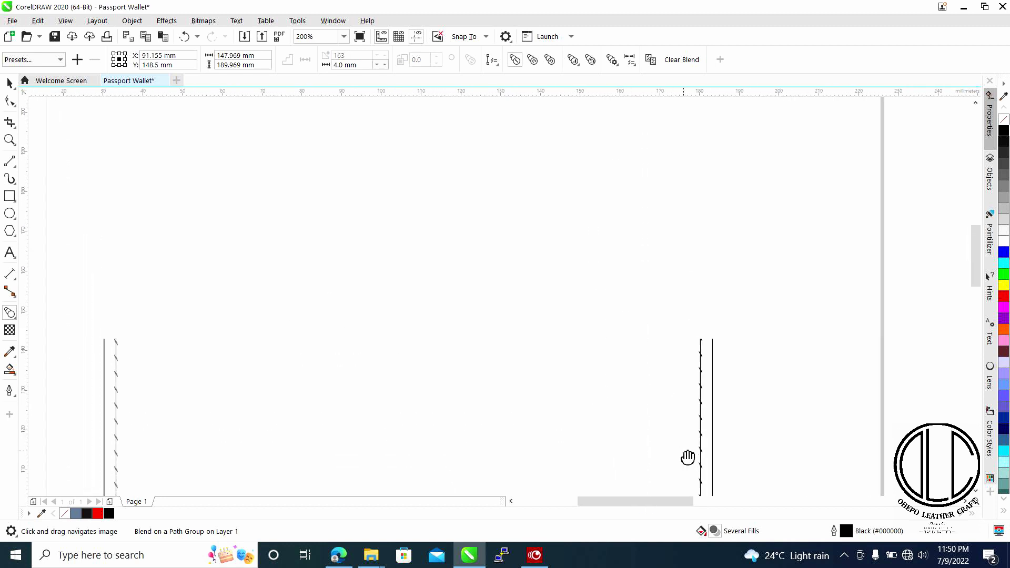
{"action": "scroll", "coordinate": [702, 361], "scroll_direction": "up", "scroll_amount": 5}
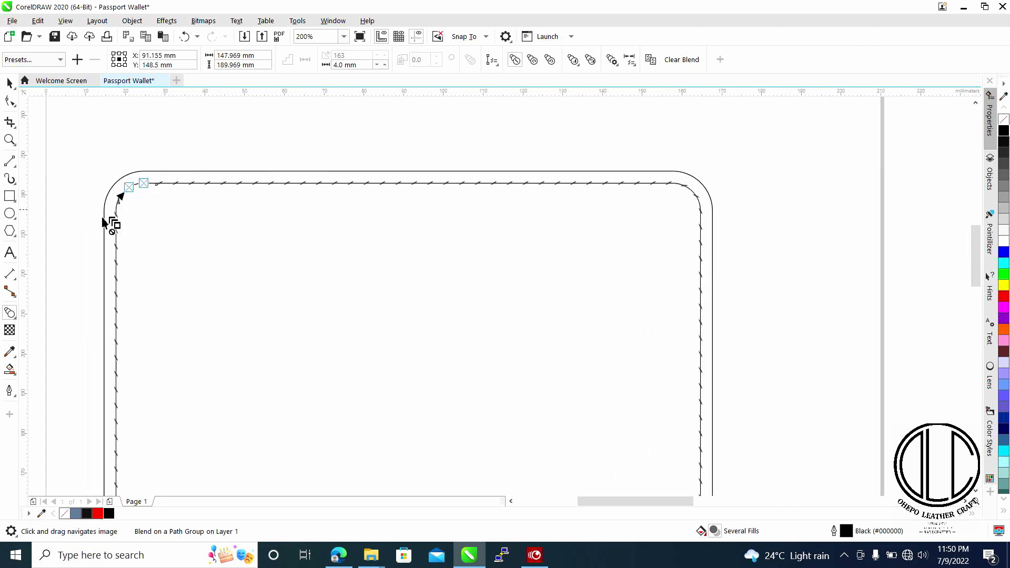
{"action": "scroll", "coordinate": [116, 316], "scroll_direction": "up", "scroll_amount": 2}
{"action": "left_click_drag", "start_coordinate": [135, 266], "coordinate": [361, 343]}
{"action": "scroll", "coordinate": [352, 362], "scroll_direction": "down", "scroll_amount": 1}
{"action": "scroll", "coordinate": [352, 362], "scroll_direction": "up", "scroll_amount": 1}
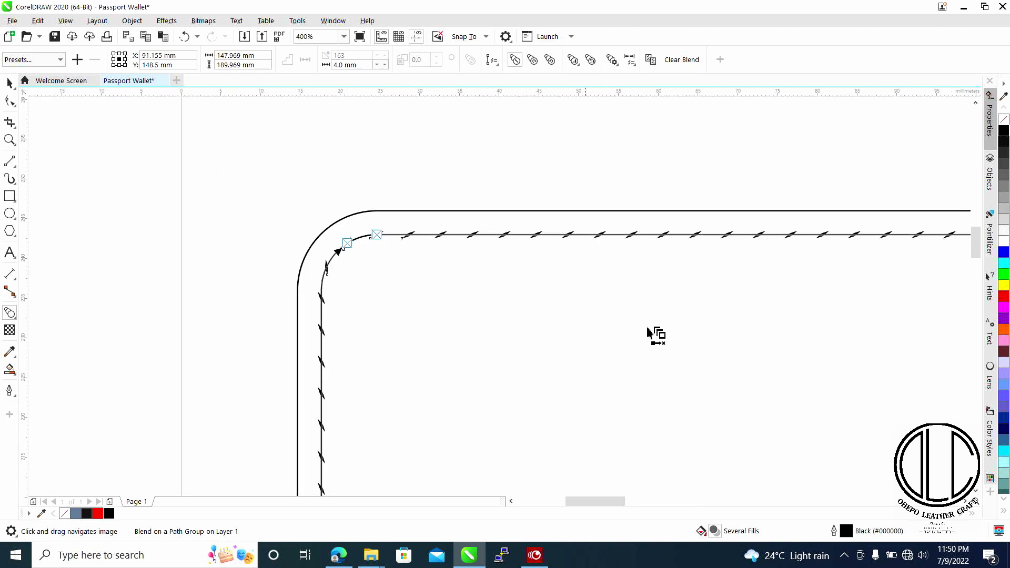
Break the diamond blend apart from the inner contour path.
{"action": "left_click", "coordinate": [9, 86]}
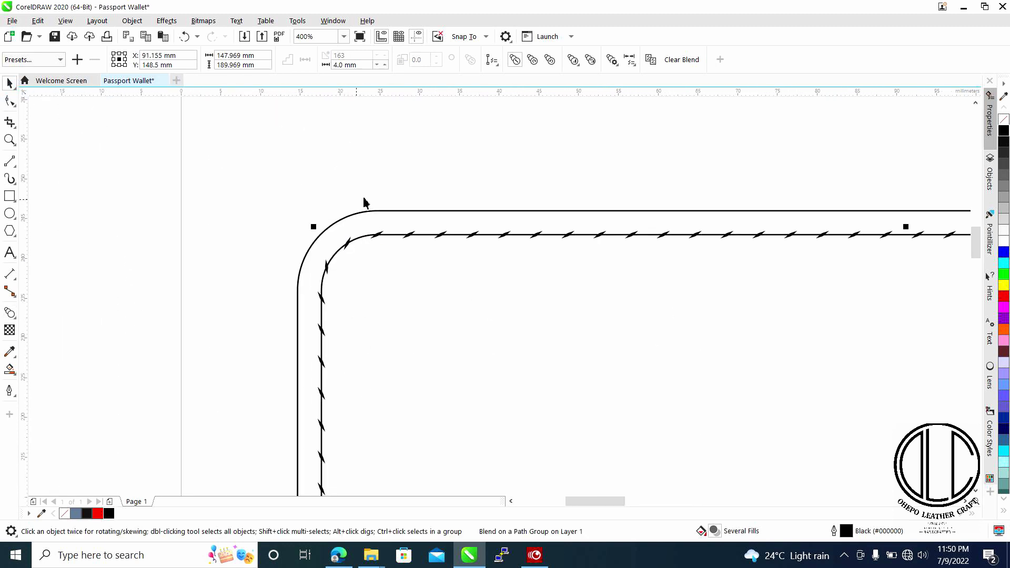
{"action": "left_click", "coordinate": [388, 162]}
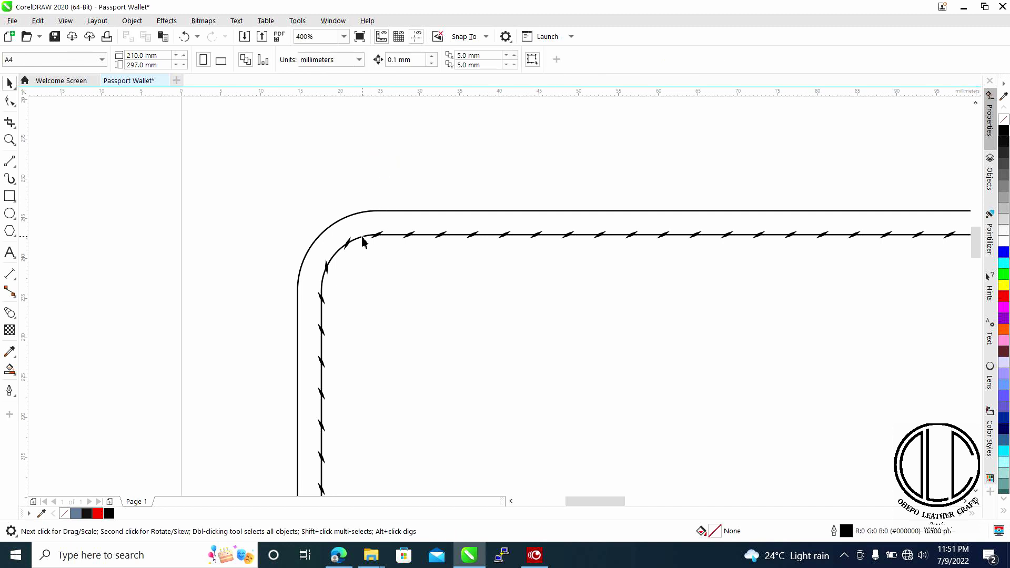
{"action": "left_click", "coordinate": [364, 240]}
{"action": "right_click", "coordinate": [363, 236]}
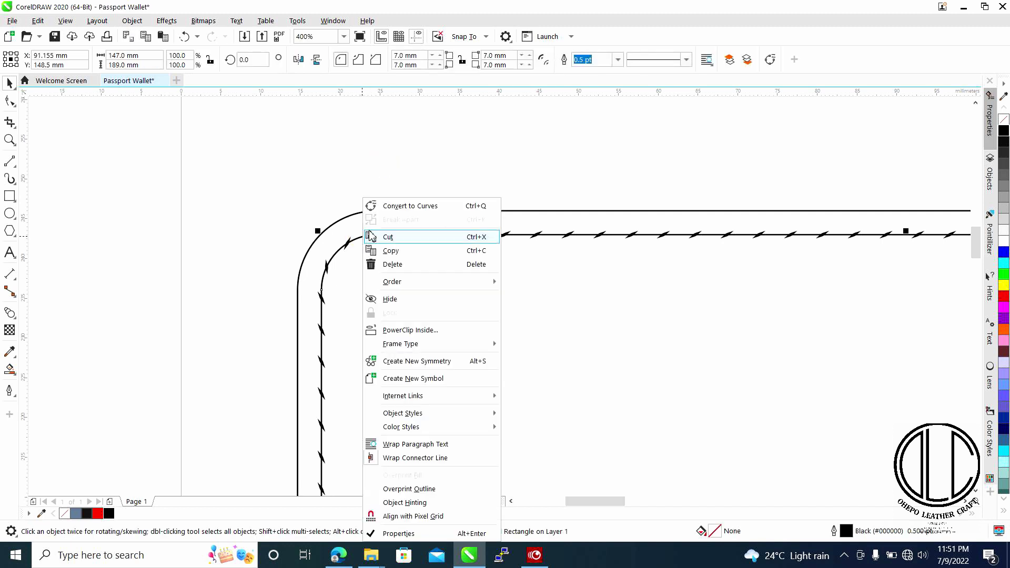
{"action": "left_click", "coordinate": [453, 150]}
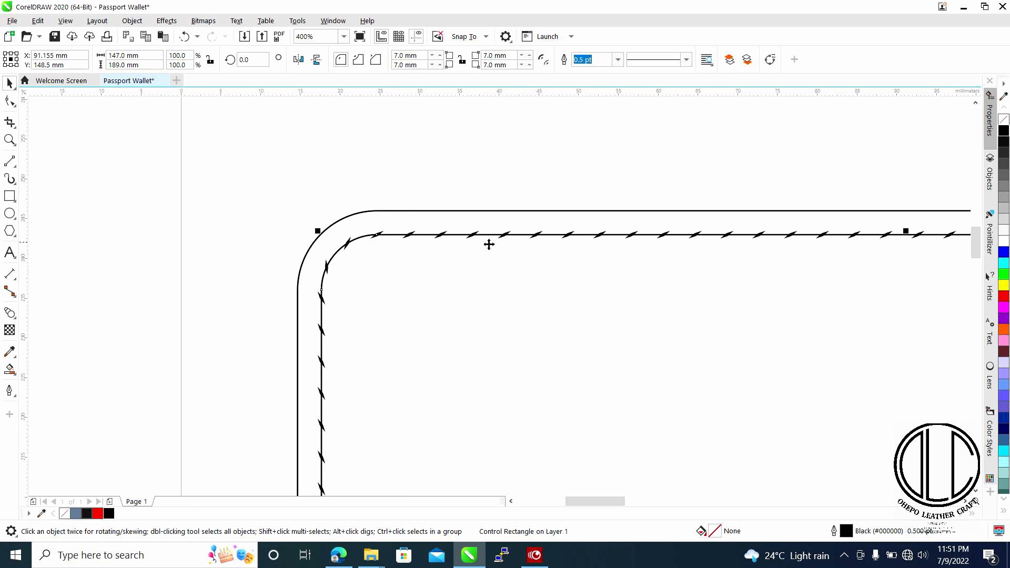
{"action": "left_click", "coordinate": [470, 236]}
{"action": "right_click", "coordinate": [469, 237]}
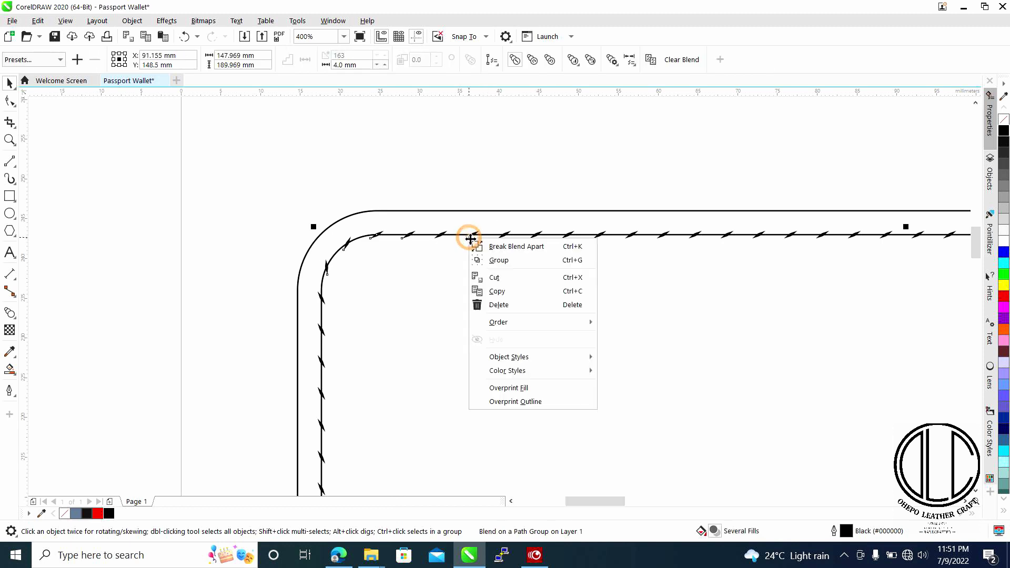
{"action": "left_click", "coordinate": [513, 247]}
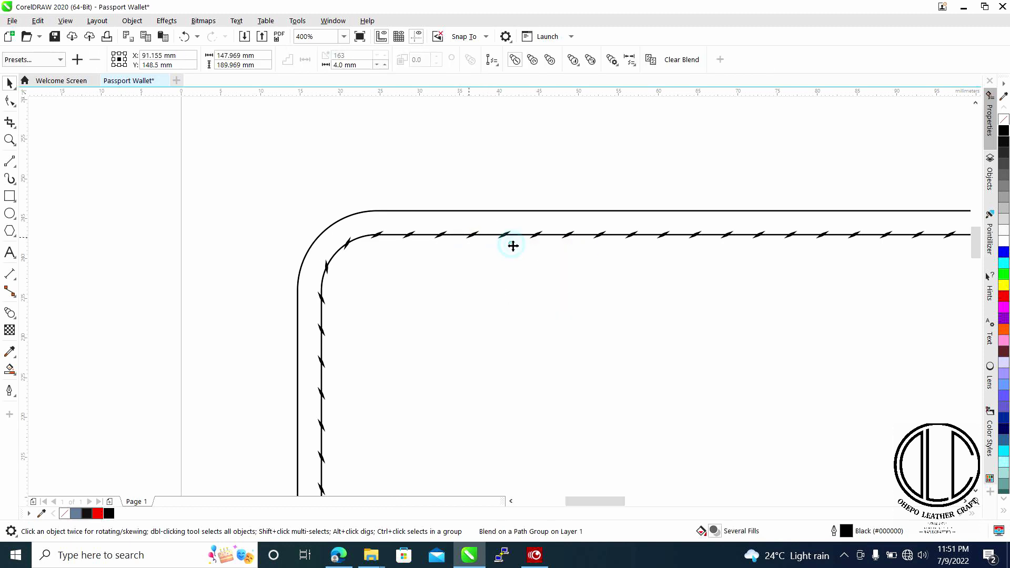
Delete the inner contour rectangle behind the diamond marks on the first Exterior piece.
{"action": "left_click", "coordinate": [440, 172]}
{"action": "left_click", "coordinate": [392, 234]}
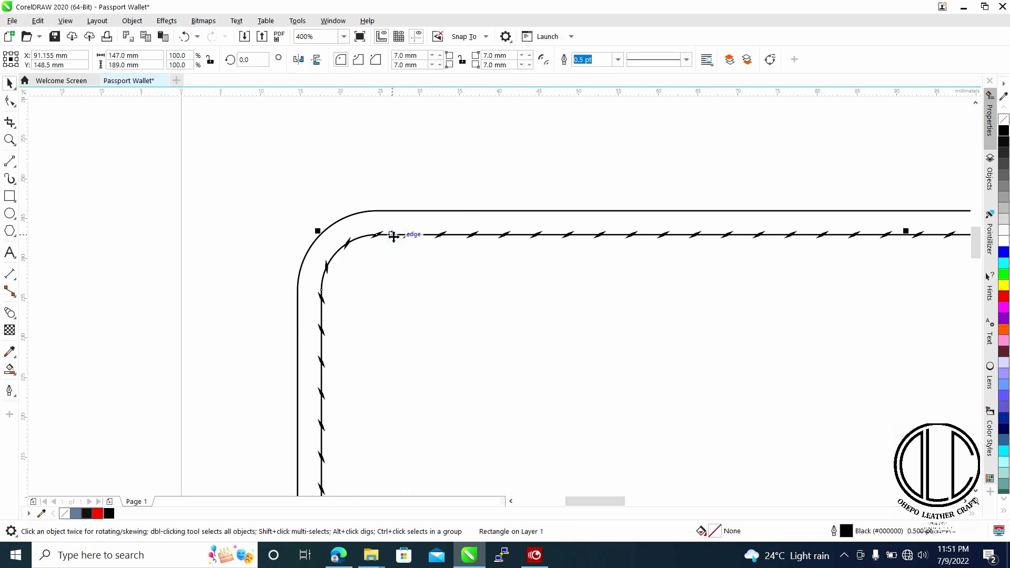
{"action": "key", "text": "Delete"}
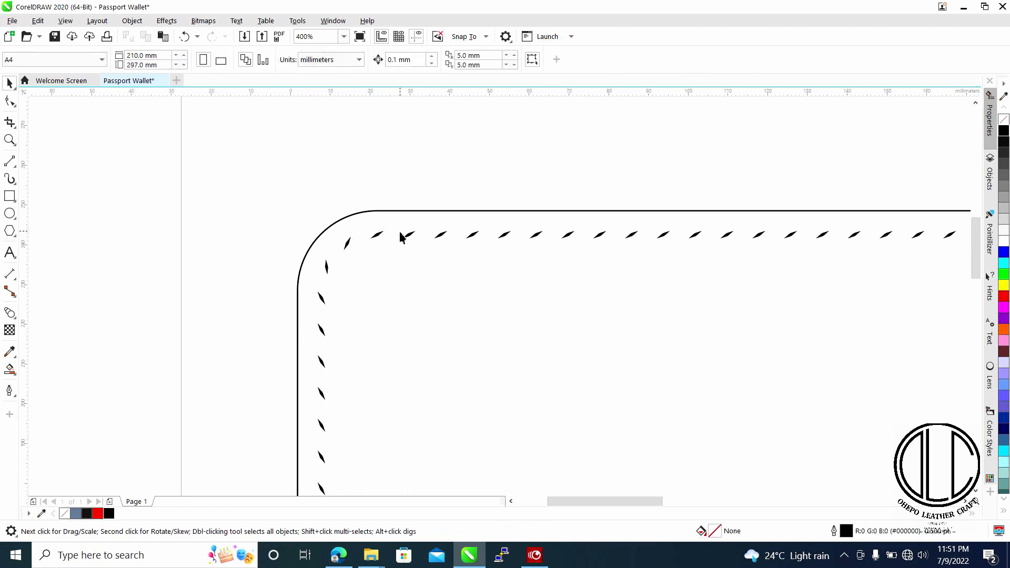
Examine the freestanding diamond marks along the first Exterior piece's side, lower edge and rounded corners.
{"action": "scroll", "coordinate": [401, 235], "scroll_direction": "down", "scroll_amount": 2}
{"action": "scroll", "coordinate": [427, 258], "scroll_direction": "down", "scroll_amount": 3}
{"action": "scroll", "coordinate": [480, 248], "scroll_direction": "right", "scroll_amount": 3}
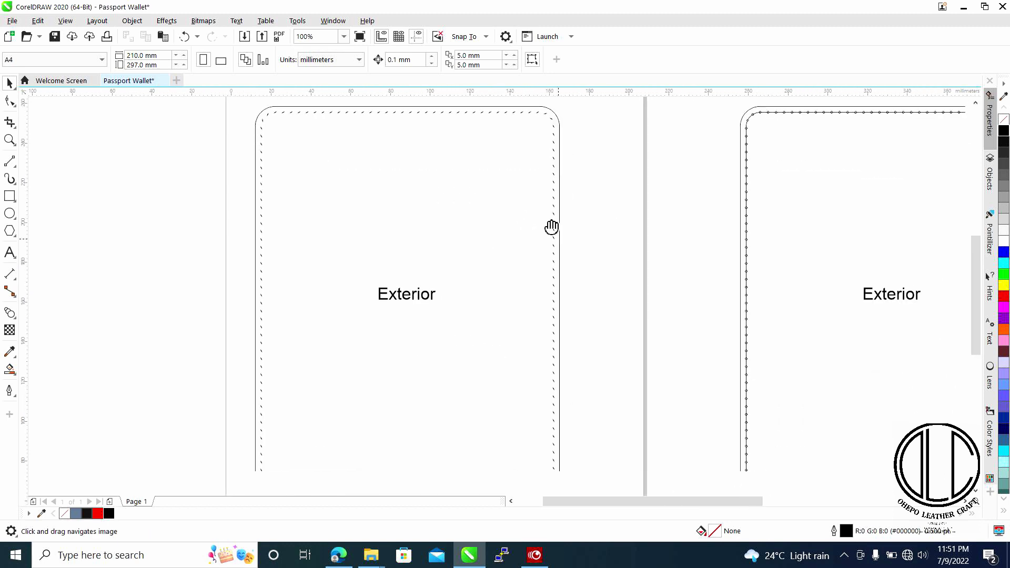
{"action": "scroll", "coordinate": [528, 260], "scroll_direction": "up", "scroll_amount": 2}
{"action": "left_click_drag", "start_coordinate": [559, 299], "coordinate": [546, 228]}
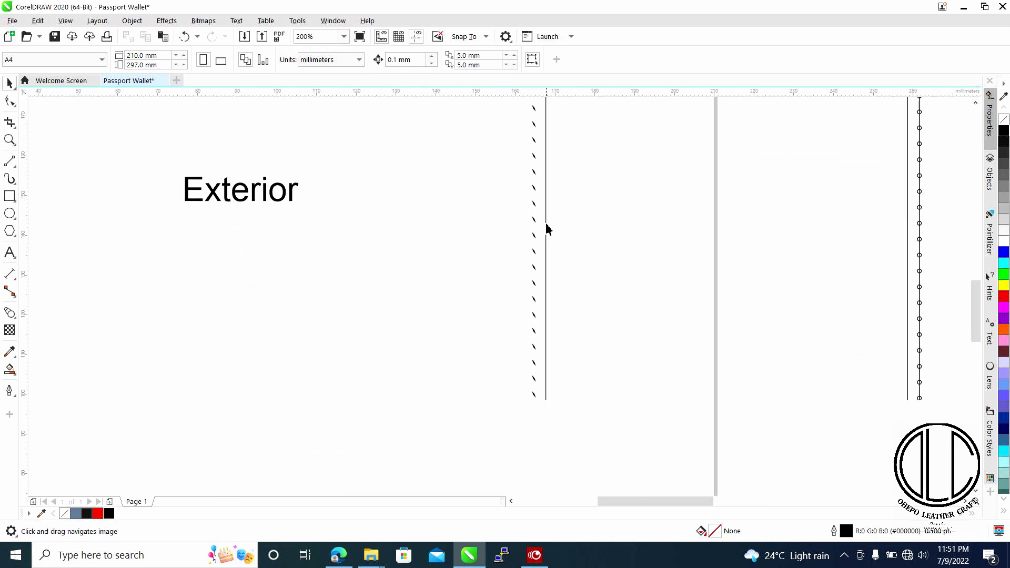
{"action": "left_click_drag", "start_coordinate": [541, 379], "coordinate": [534, 266]}
{"action": "scroll", "coordinate": [529, 370], "scroll_direction": "down", "scroll_amount": 2}
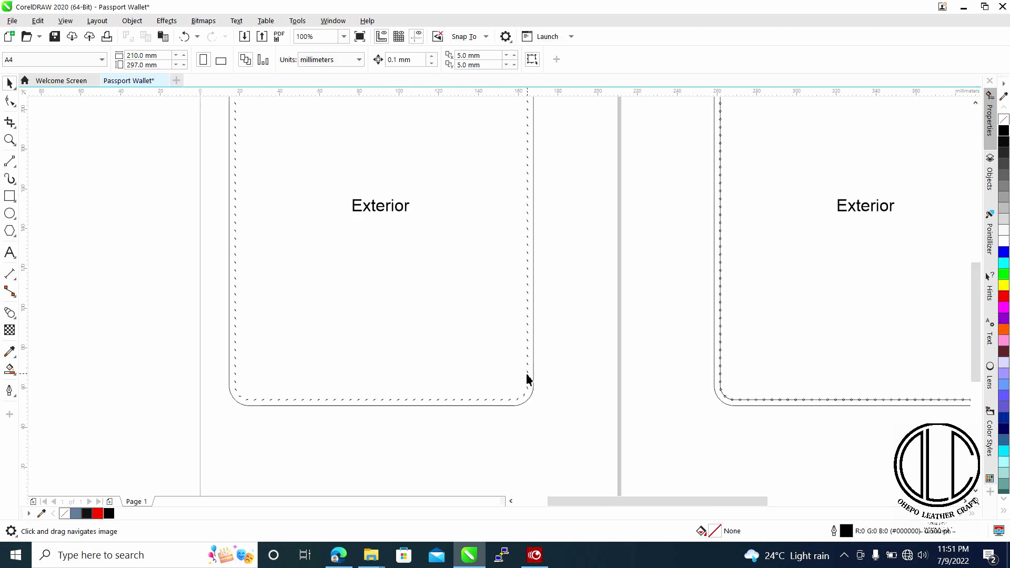
{"action": "scroll", "coordinate": [360, 406], "scroll_direction": "up", "scroll_amount": 6}
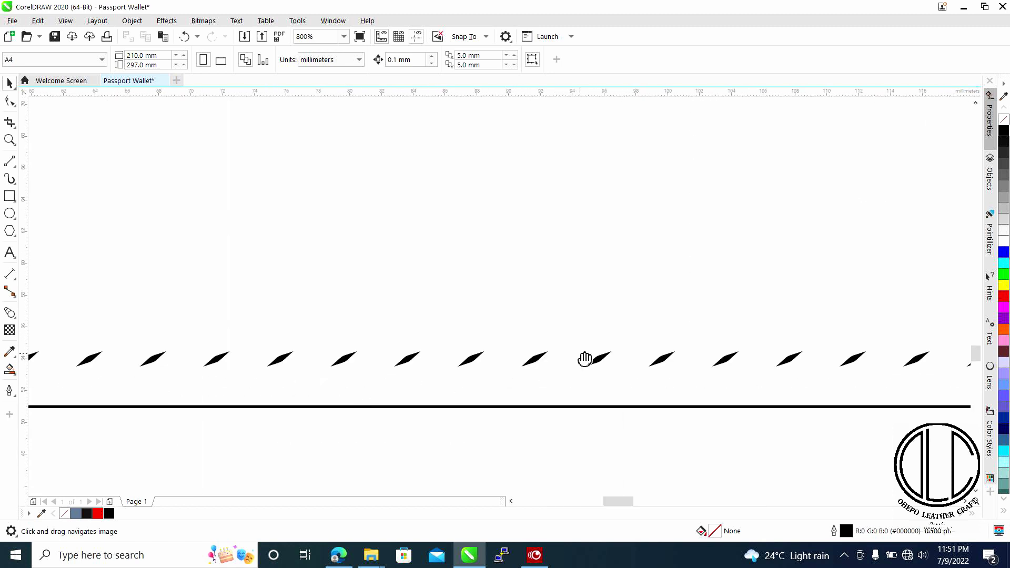
{"action": "mouse_move", "coordinate": [584, 356]}
{"action": "left_mouse_down"}
{"action": "mouse_move", "coordinate": [774, 329]}
{"action": "mouse_move", "coordinate": [577, 342]}
{"action": "mouse_move", "coordinate": [728, 311]}
{"action": "mouse_move", "coordinate": [612, 336]}
{"action": "left_mouse_up"}
{"action": "scroll", "coordinate": [612, 335], "scroll_direction": "down", "scroll_amount": 6}
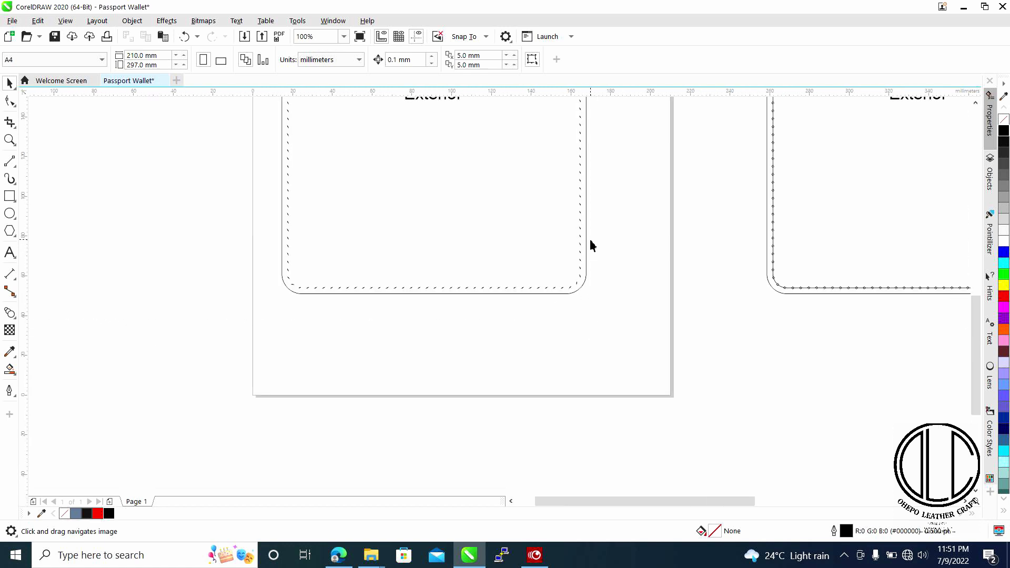
{"action": "left_click_drag", "start_coordinate": [474, 243], "coordinate": [460, 320]}
{"action": "left_click_drag", "start_coordinate": [776, 293], "coordinate": [598, 422]}
Break the circular stitching-hole blend apart from the inner contour path on the second Exterior piece.
{"action": "left_click_drag", "start_coordinate": [612, 270], "coordinate": [489, 295]}
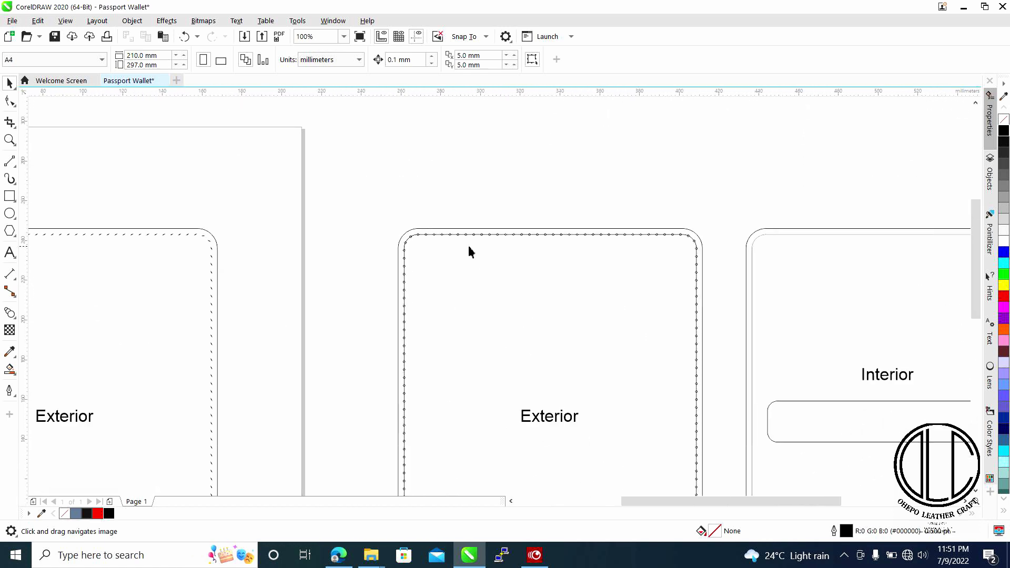
{"action": "scroll", "coordinate": [527, 235], "scroll_direction": "up", "scroll_amount": 2}
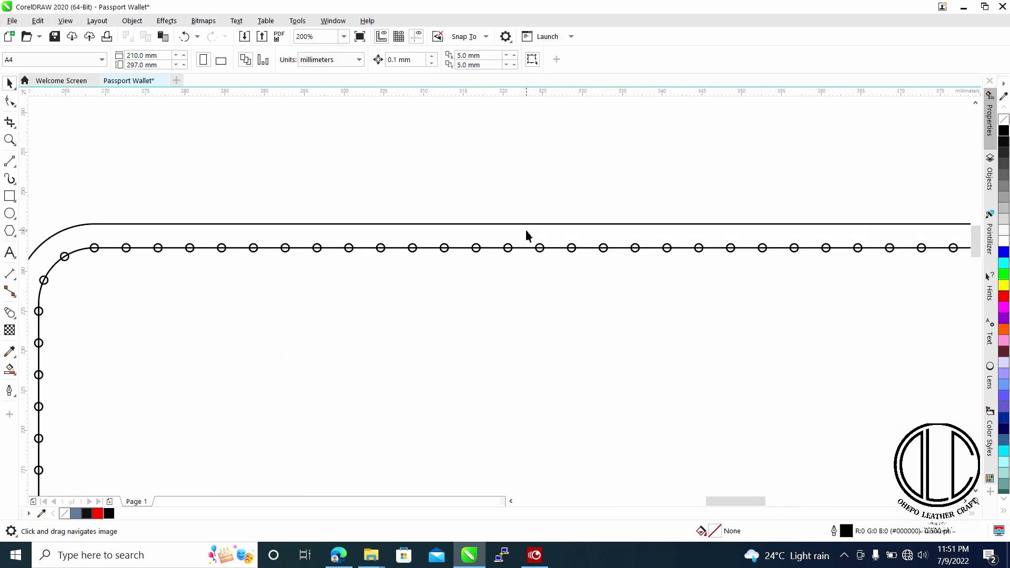
{"action": "key", "text": "space"}
{"action": "left_click", "coordinate": [491, 251]}
{"action": "right_click", "coordinate": [491, 251]}
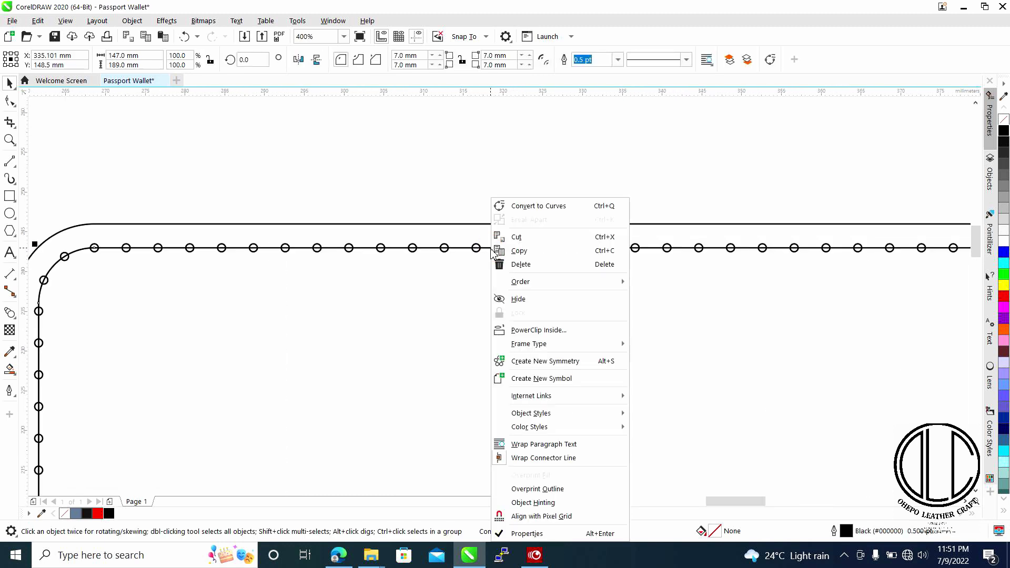
{"action": "left_click", "coordinate": [474, 257]}
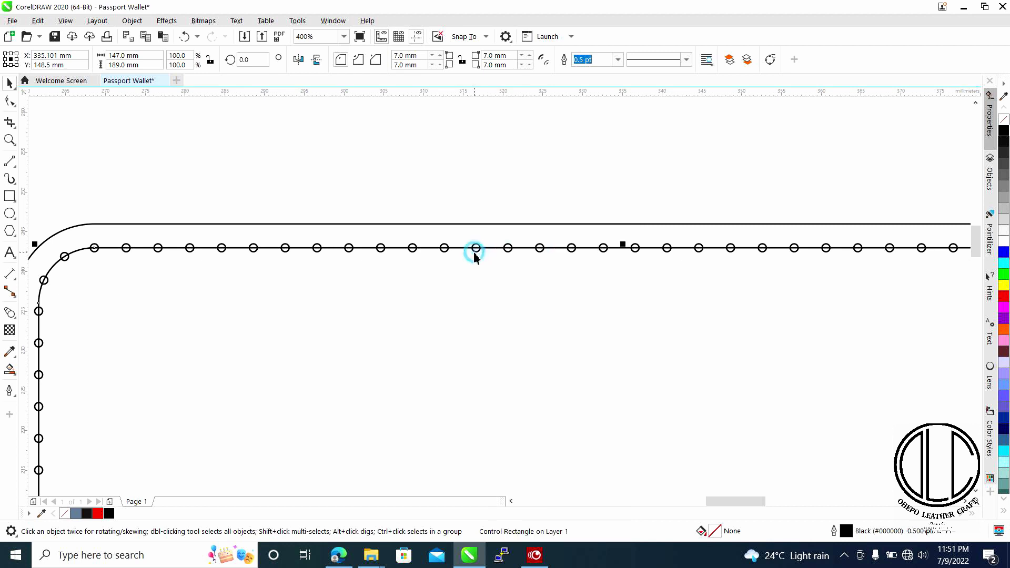
{"action": "left_click", "coordinate": [475, 253]}
{"action": "right_click", "coordinate": [476, 257]}
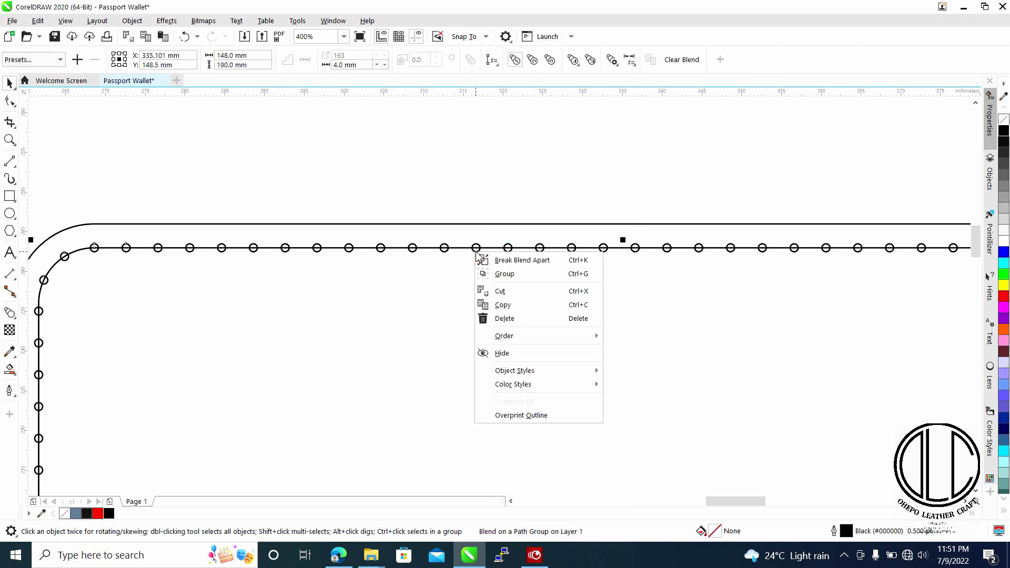
{"action": "left_click", "coordinate": [511, 262]}
{"action": "left_click", "coordinate": [510, 184]}
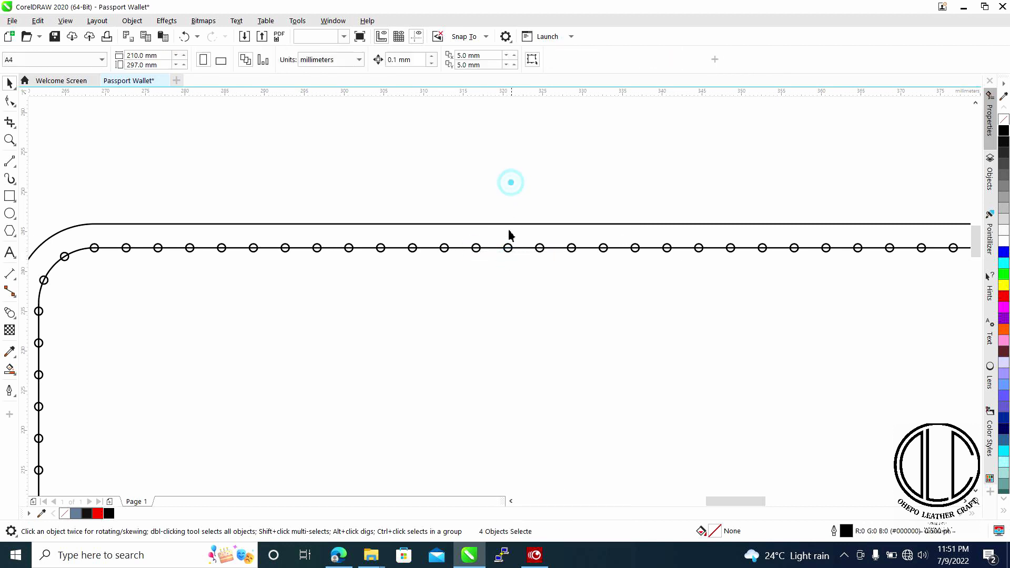
Delete the inner contour rectangle behind the circular stitching holes on the second Exterior piece.
{"action": "left_click", "coordinate": [492, 248]}
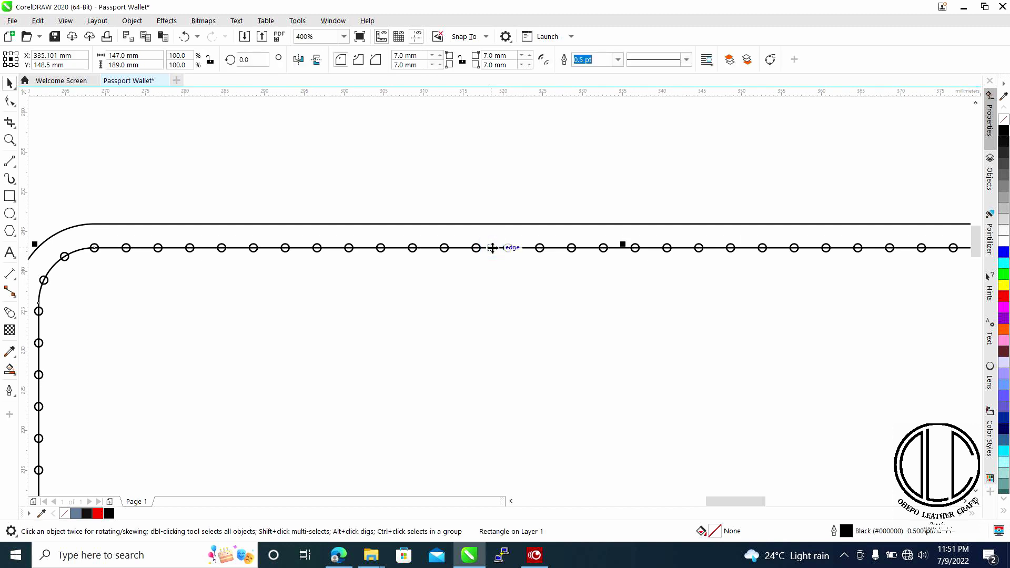
{"action": "key", "text": "Delete"}
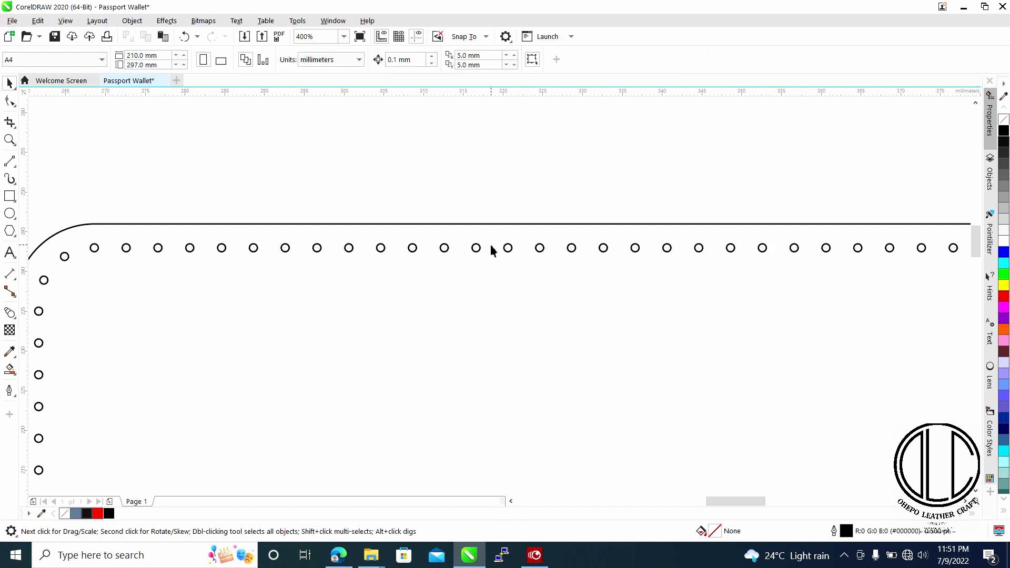
Copy the second Exterior piece's group of circular stitching holes onto the Interior piece, aligned with its inner contour.
{"action": "scroll", "coordinate": [543, 302], "scroll_direction": "down", "scroll_amount": 5}
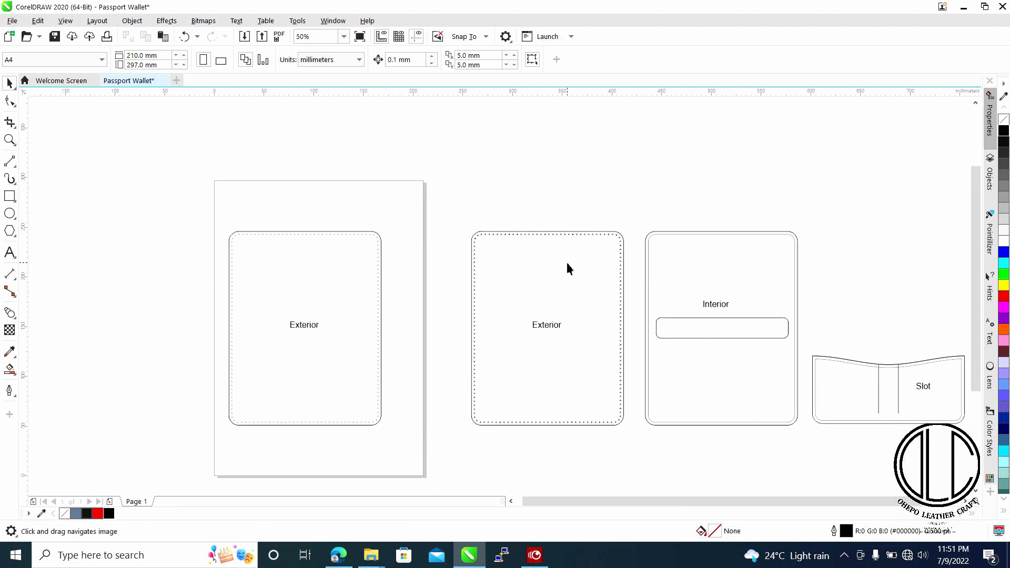
{"action": "left_click_drag", "start_coordinate": [639, 292], "coordinate": [574, 253]}
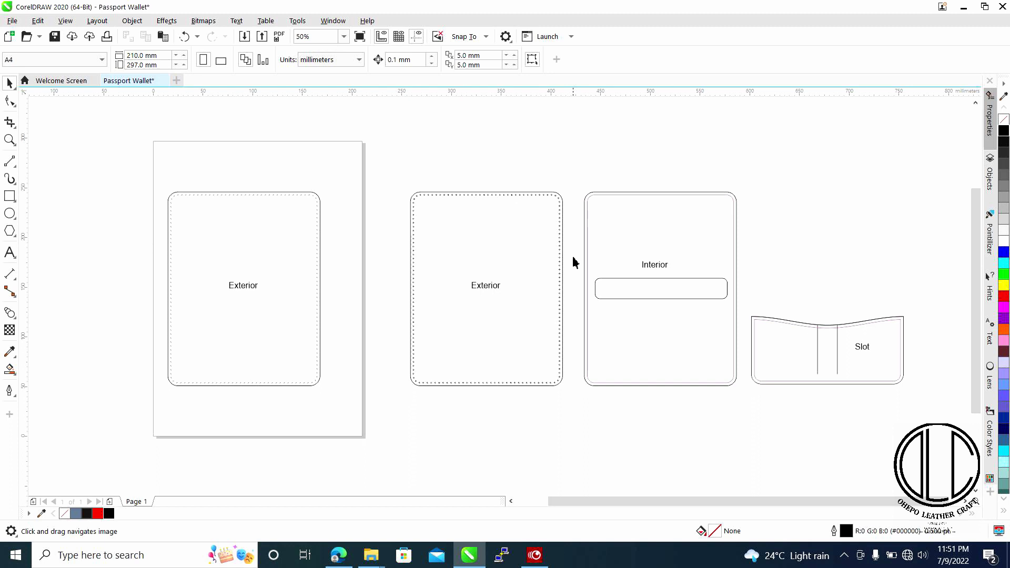
{"action": "scroll", "coordinate": [576, 241], "scroll_direction": "up", "scroll_amount": 2}
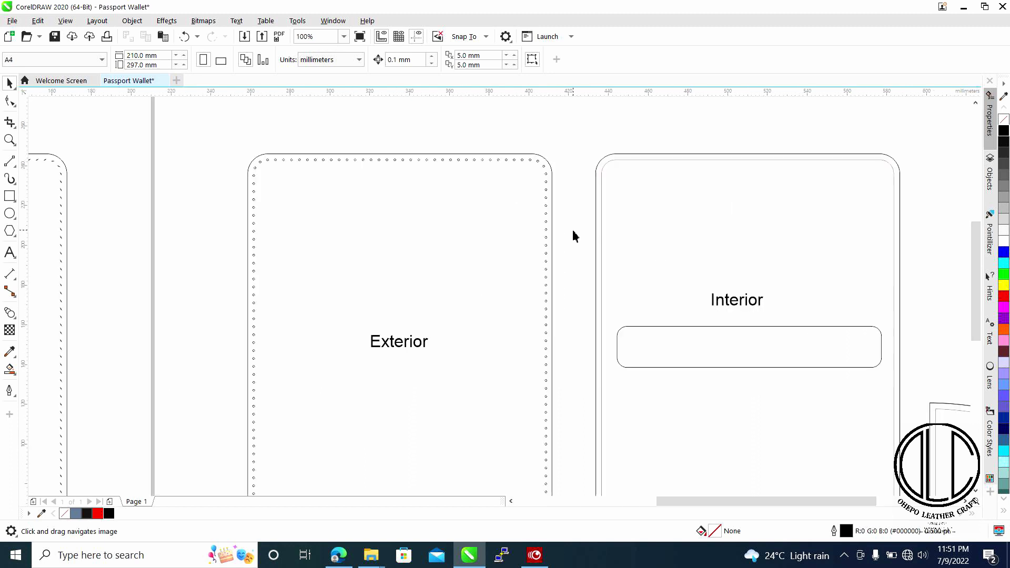
{"action": "left_click", "coordinate": [547, 225]}
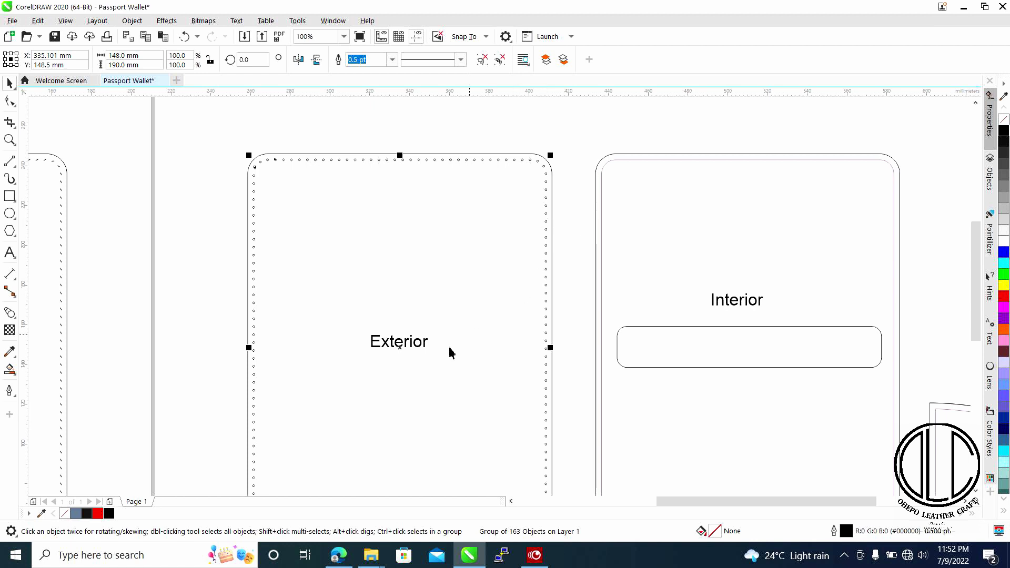
{"action": "key", "text": "ctrl+c"}
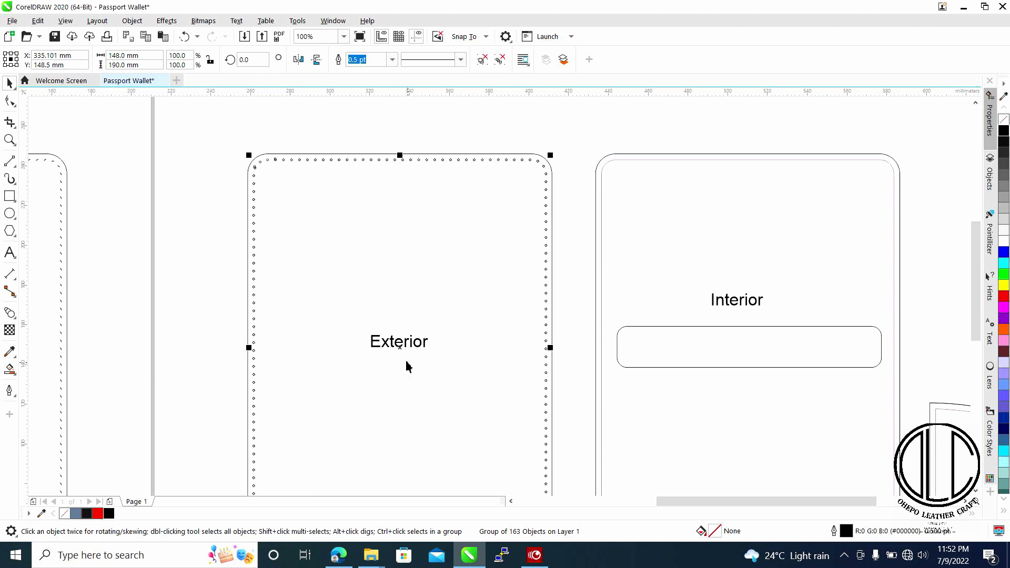
{"action": "left_click_drag", "start_coordinate": [402, 349], "coordinate": [749, 333]}
{"action": "key", "text": "shift"}
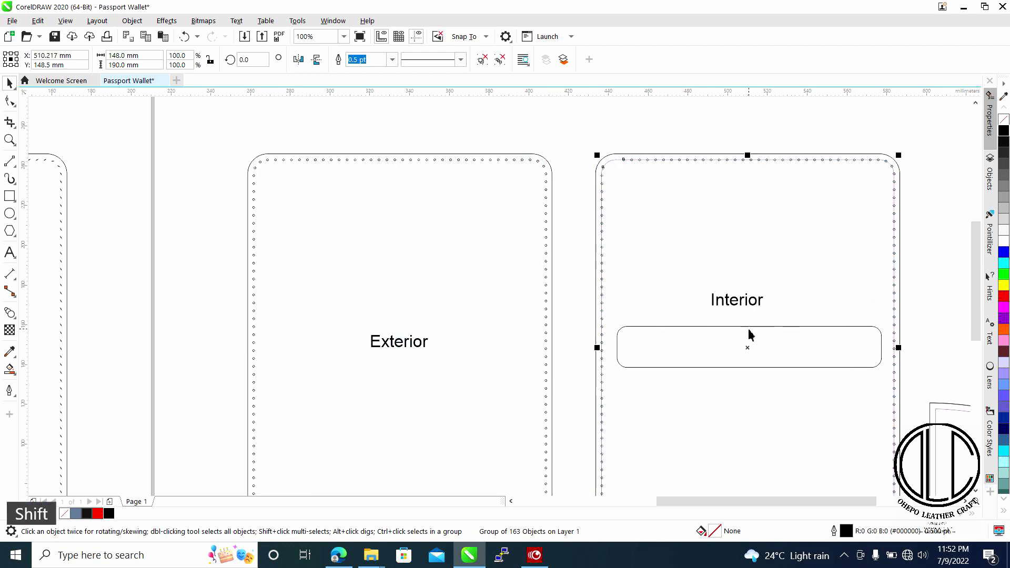
Undo the stitching-hole copy on the Interior piece and the deletion of the second Exterior piece's inner contour.
{"action": "key", "text": "ctrl"}
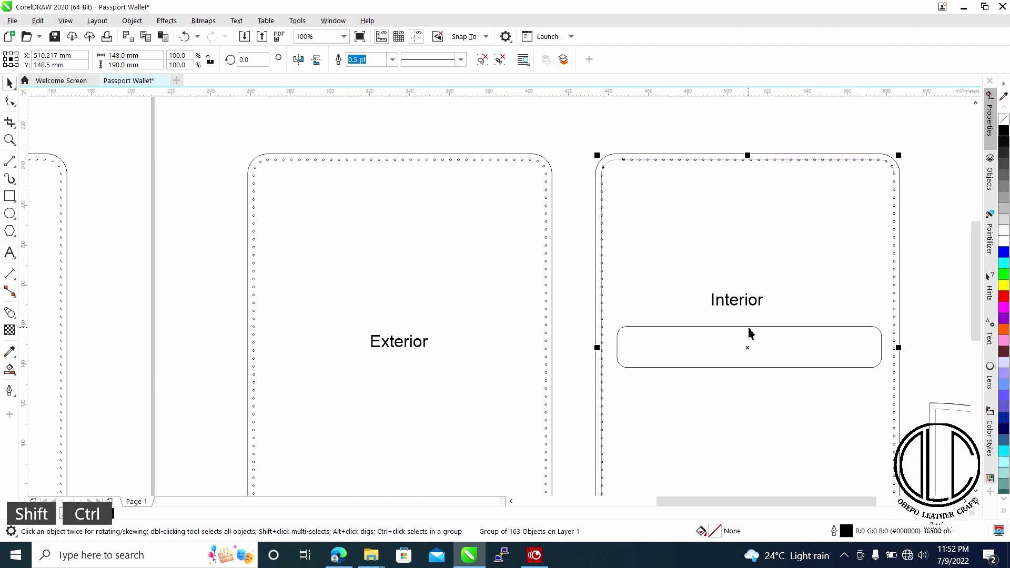
{"action": "key", "text": "ctrl+z"}
{"action": "key", "text": "ctrl+z"}
{"action": "key", "text": "ctrl+z"}
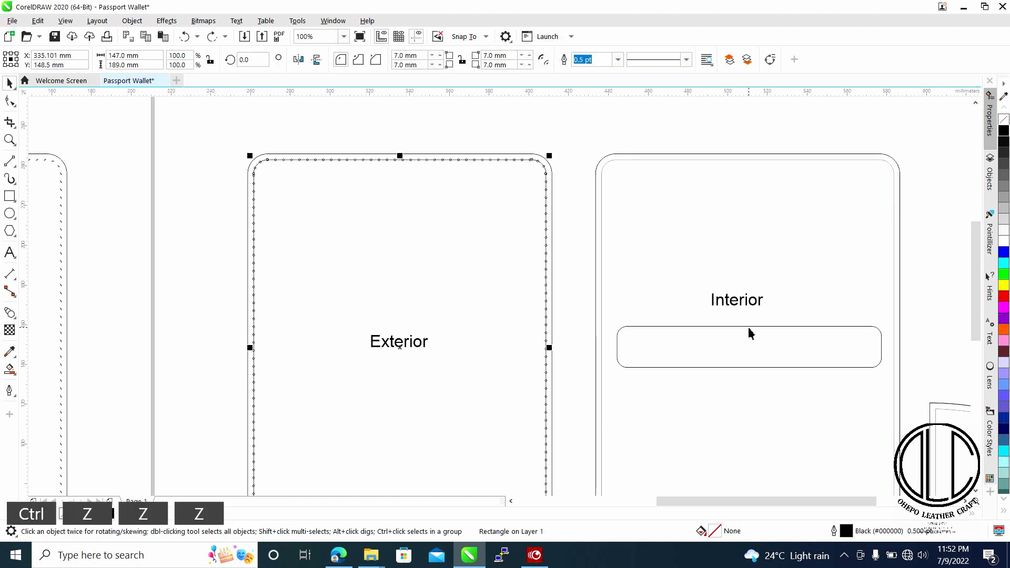
{"action": "left_click", "coordinate": [564, 140]}
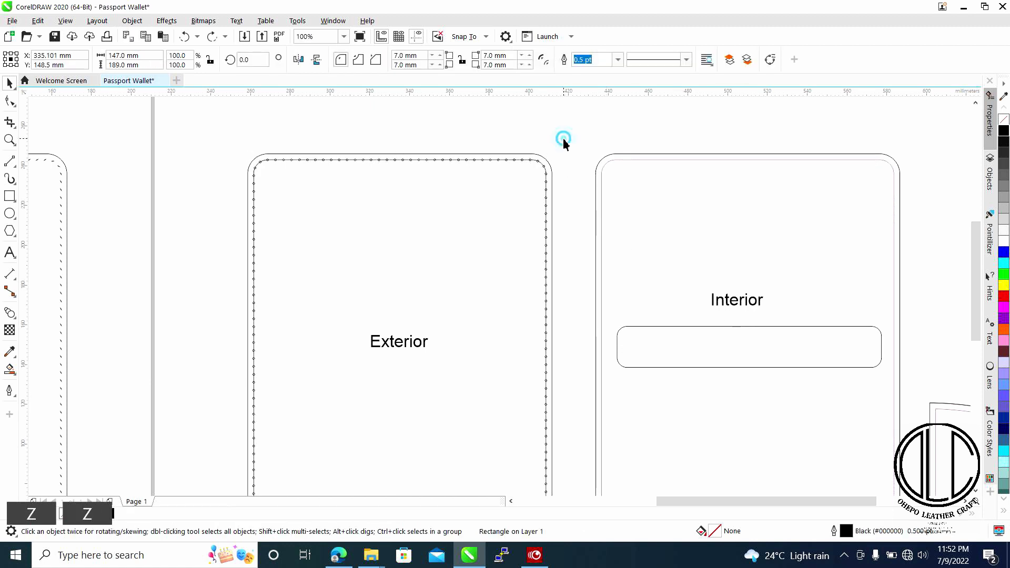
Try moving the separated stitching holes off the second Exterior piece, and undo the move and the blend break-apart.
{"action": "left_click_drag", "start_coordinate": [514, 159], "coordinate": [535, 129]}
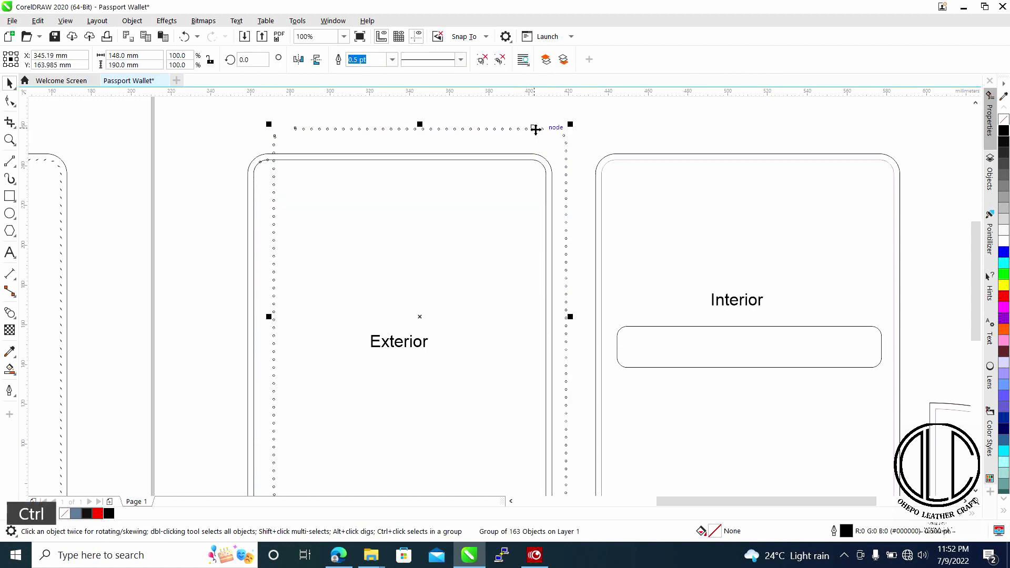
{"action": "key", "text": "ctrl+z"}
{"action": "left_click", "coordinate": [537, 127]}
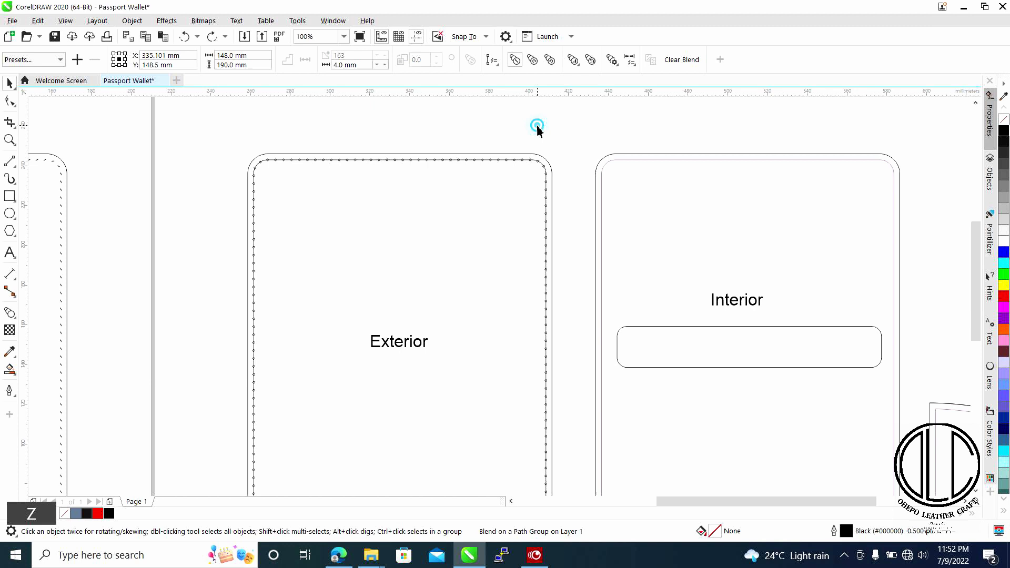
Try moving the second Exterior piece's inner contour rectangle upward, and undo the move.
{"action": "left_click", "coordinate": [509, 161]}
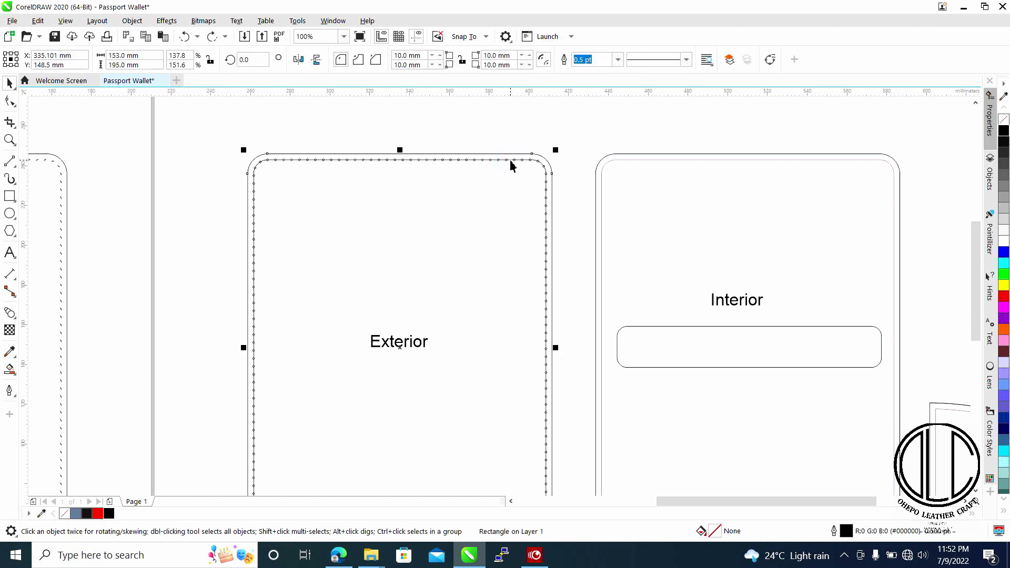
{"action": "left_click", "coordinate": [513, 161]}
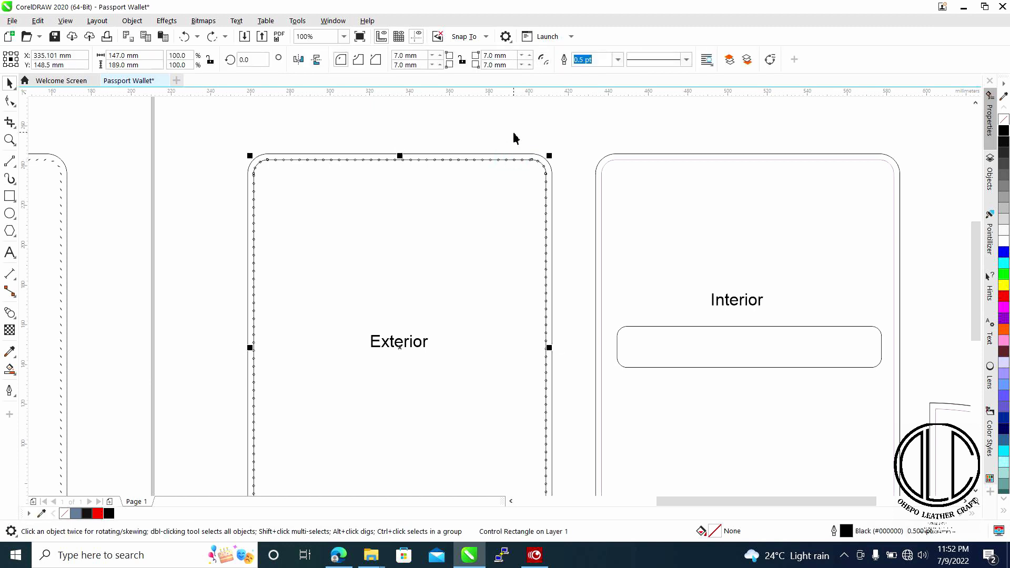
{"action": "left_click_drag", "start_coordinate": [504, 161], "coordinate": [512, 131]}
{"action": "key", "text": "ctrl+z"}
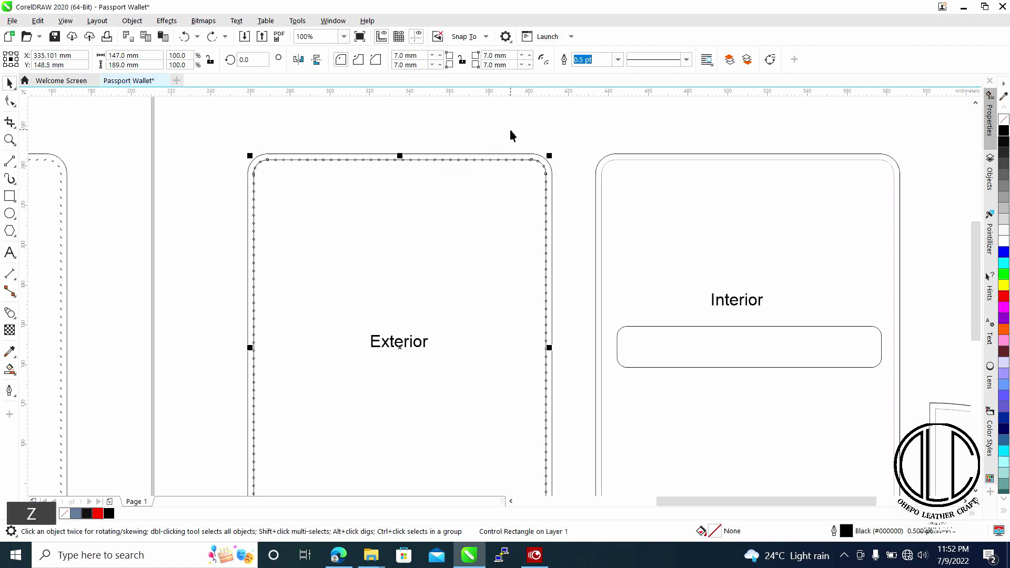
Duplicate the second Exterior piece's inner contour rectangle, shift the copy horizontally, and delete it.
{"action": "key", "text": "ctrl"}
{"action": "key", "text": "ctrl+c"}
{"action": "key", "text": "ctrl+v"}
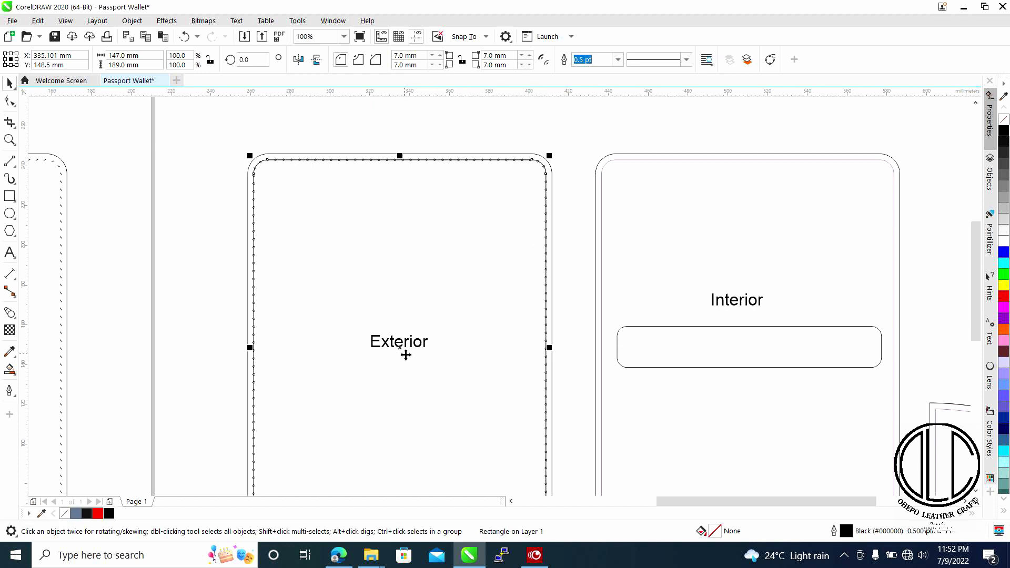
{"action": "left_click_drag", "start_coordinate": [403, 350], "coordinate": [434, 344]}
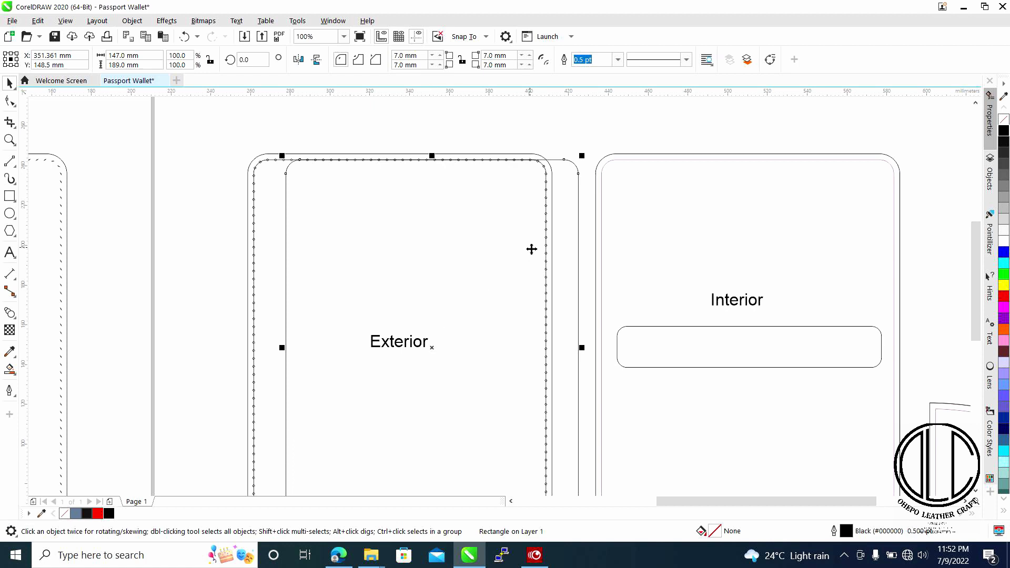
{"action": "key", "text": "Delete"}
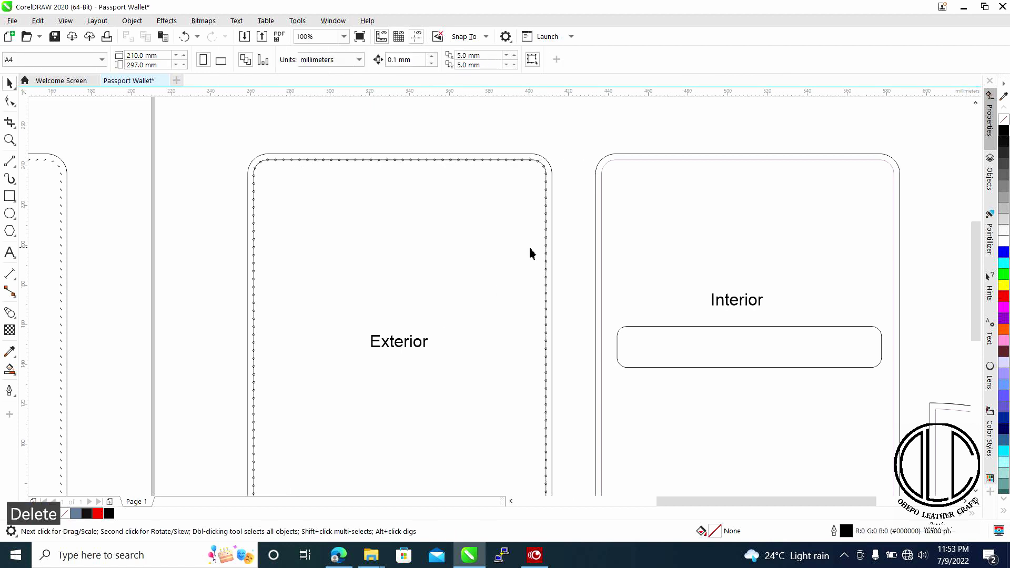
Duplicate the second Exterior piece's stitching-hole blend and place the copy along the Interior piece's inner contour.
{"action": "scroll", "coordinate": [545, 194], "scroll_direction": "up", "scroll_amount": 2}
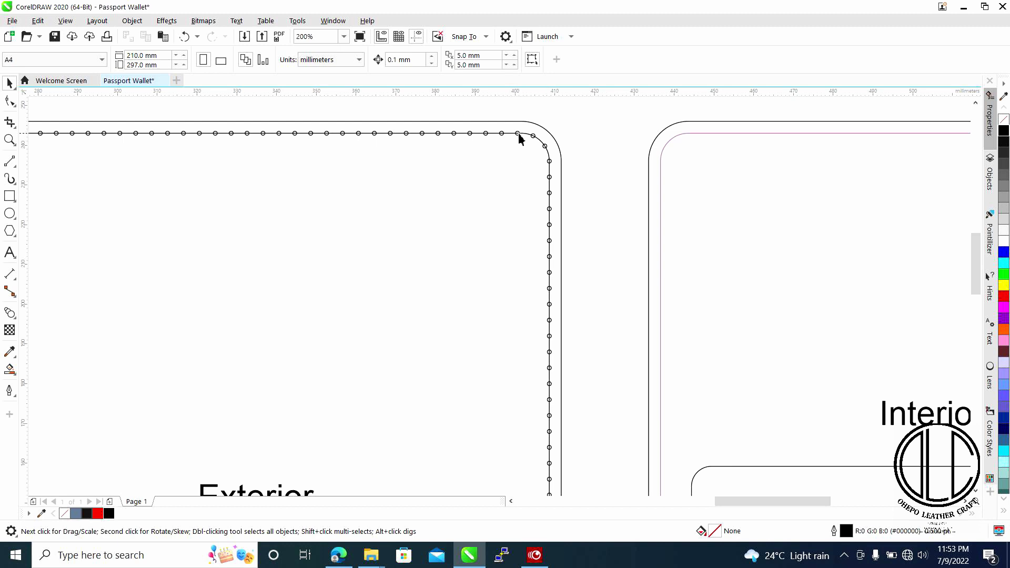
{"action": "left_click", "coordinate": [519, 134]}
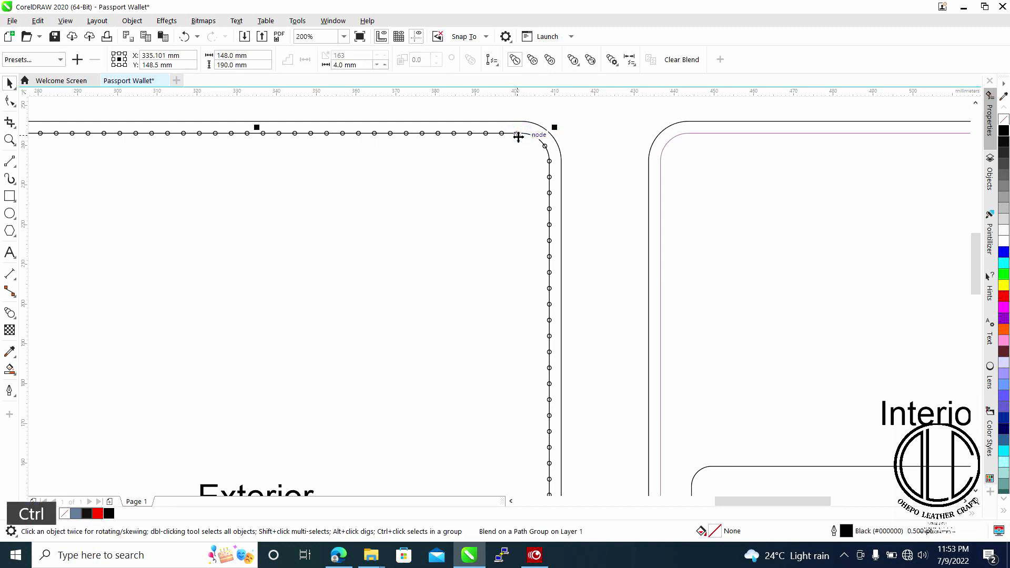
{"action": "key", "text": "ctrl+c"}
{"action": "key", "text": "ctrl+v"}
{"action": "scroll", "coordinate": [517, 165], "scroll_direction": "down", "scroll_amount": 2}
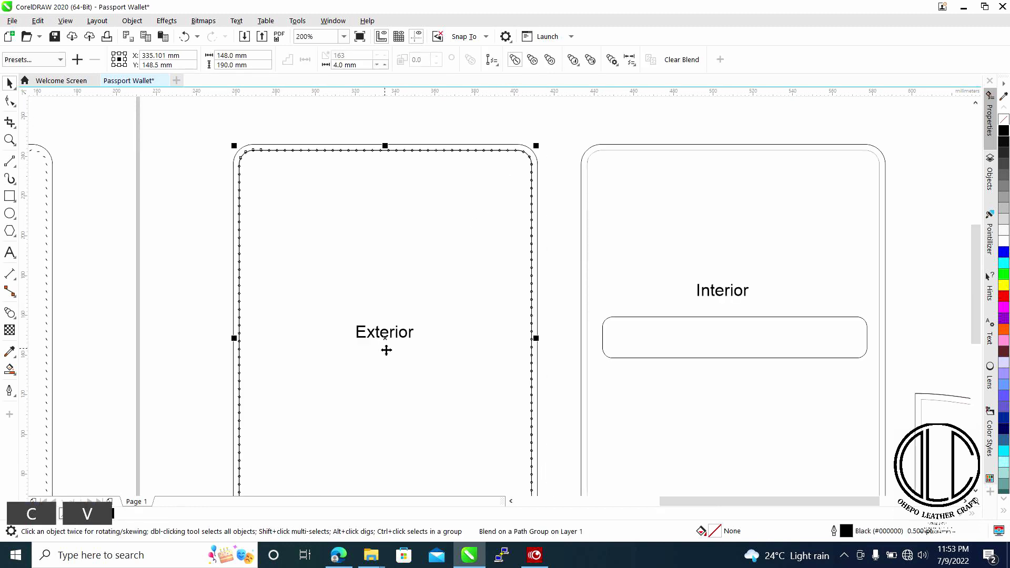
{"action": "left_click_drag", "start_coordinate": [384, 337], "coordinate": [733, 339]}
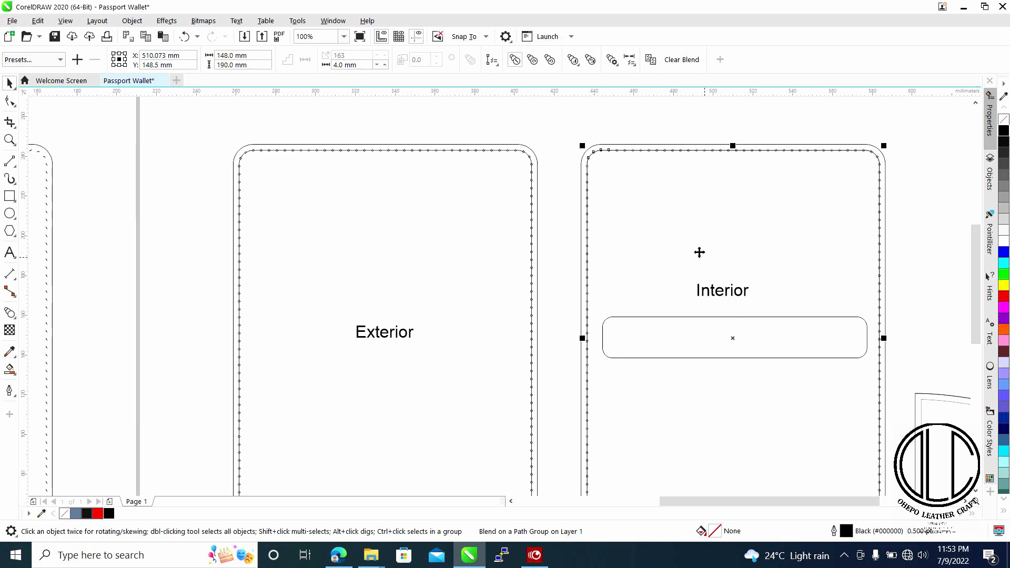
{"action": "scroll", "coordinate": [699, 252], "scroll_direction": "up", "scroll_amount": 2}
{"action": "scroll", "coordinate": [576, 252], "scroll_direction": "down", "scroll_amount": 2}
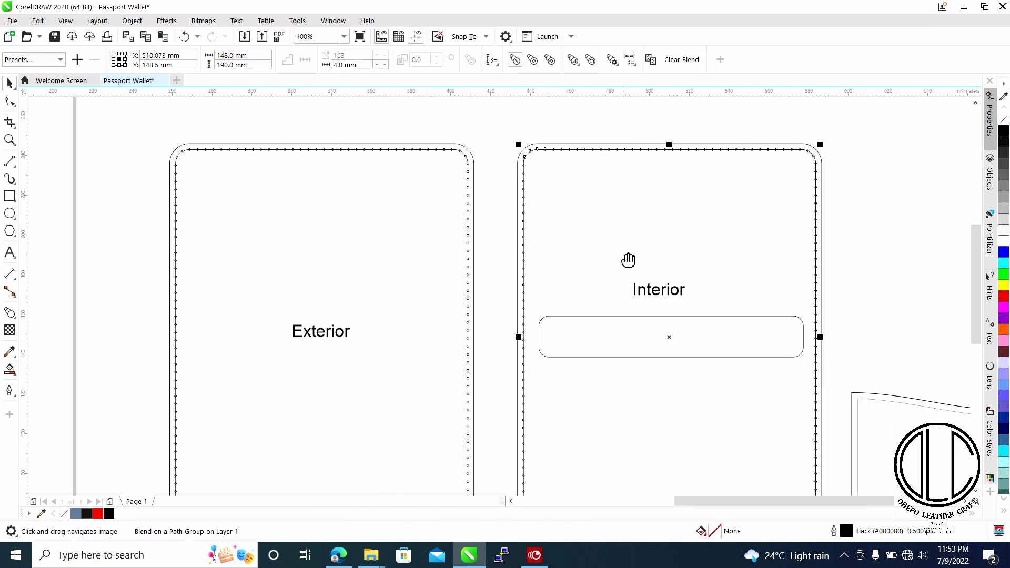
{"action": "left_click_drag", "start_coordinate": [627, 260], "coordinate": [620, 210]}
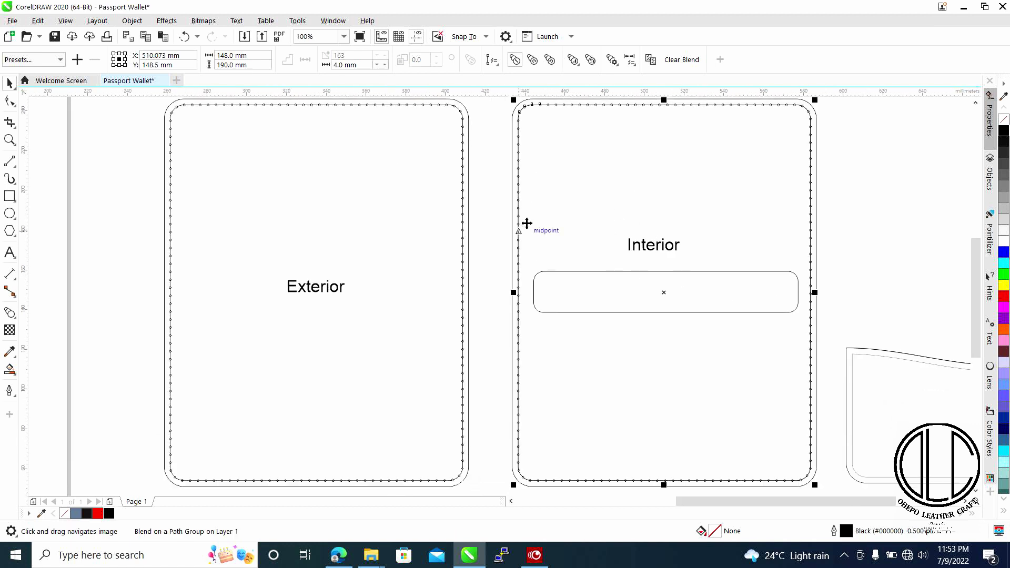
Duplicate the Interior piece's stitching-hole blend and move the copy horizontally over the Slot piece.
{"action": "left_click_drag", "start_coordinate": [744, 317], "coordinate": [602, 228]}
{"action": "left_click_drag", "start_coordinate": [706, 282], "coordinate": [586, 284]}
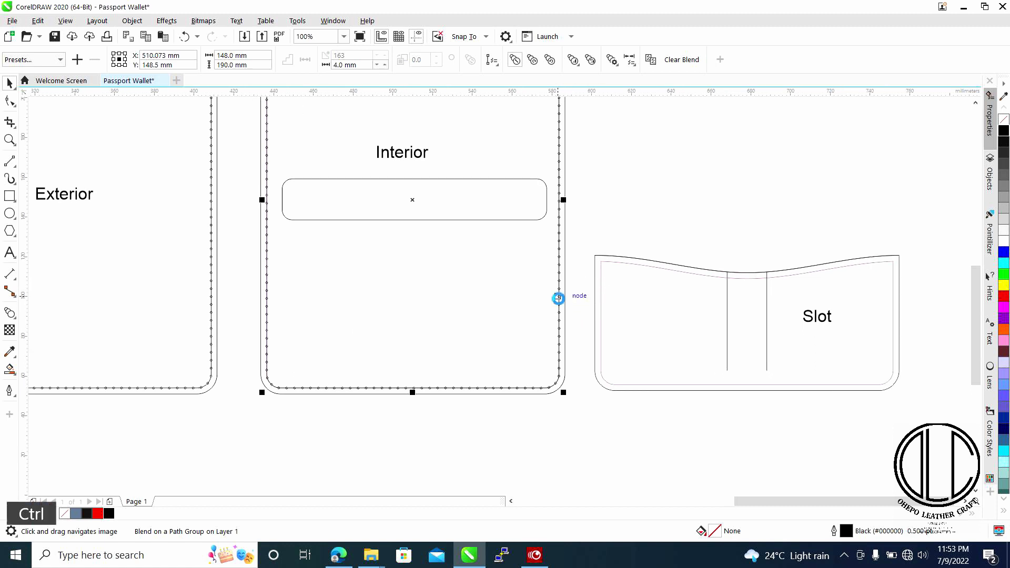
{"action": "key", "text": "ctrl+c"}
{"action": "key", "text": "ctrl+v"}
{"action": "left_click_drag", "start_coordinate": [414, 208], "coordinate": [753, 225]}
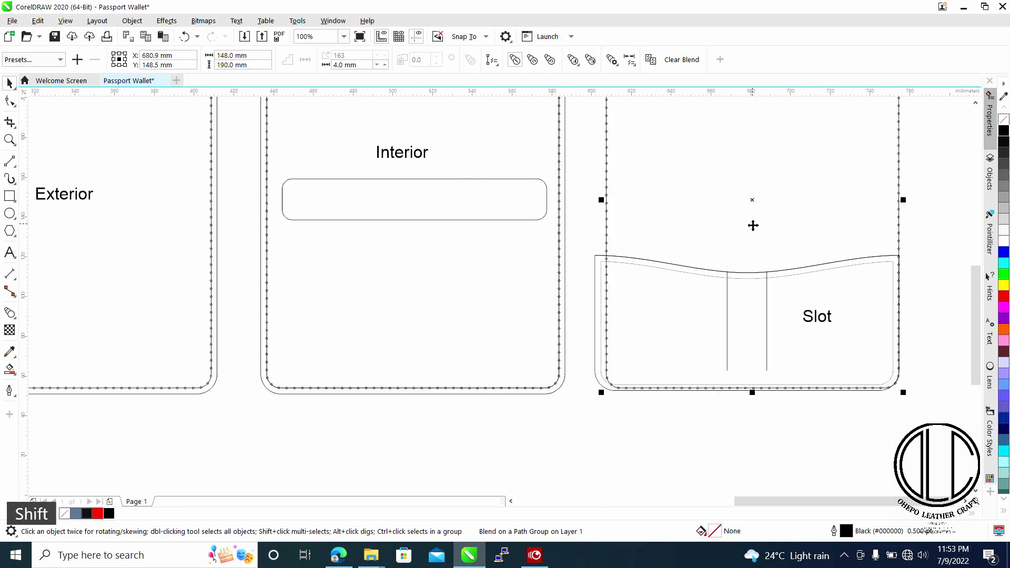
Align the copied stitching-hole blend horizontally with the side edge of the Slot piece's inner contour.
{"action": "scroll", "coordinate": [605, 270], "scroll_direction": "up", "scroll_amount": 6}
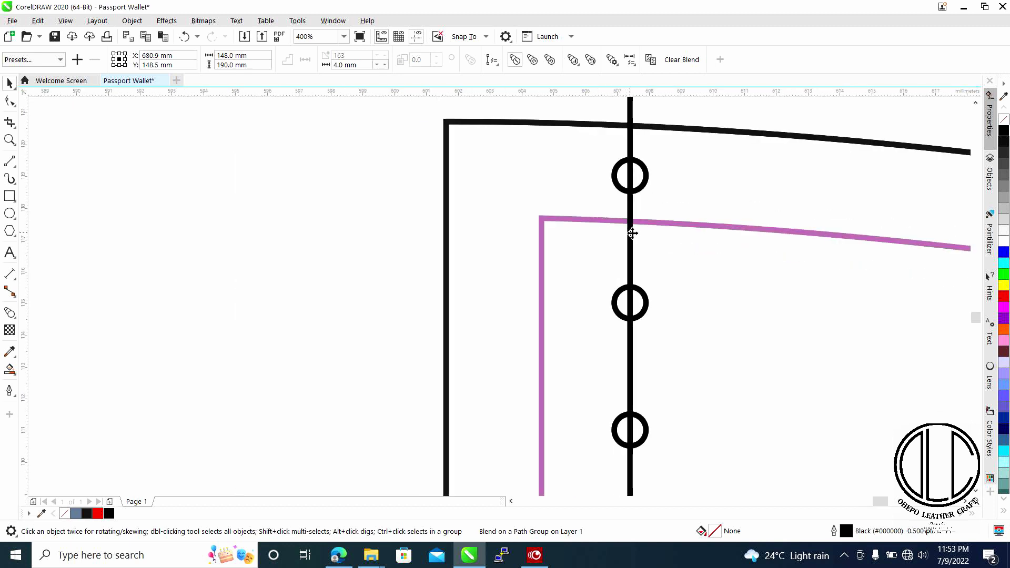
{"action": "left_click_drag", "start_coordinate": [632, 224], "coordinate": [545, 220]}
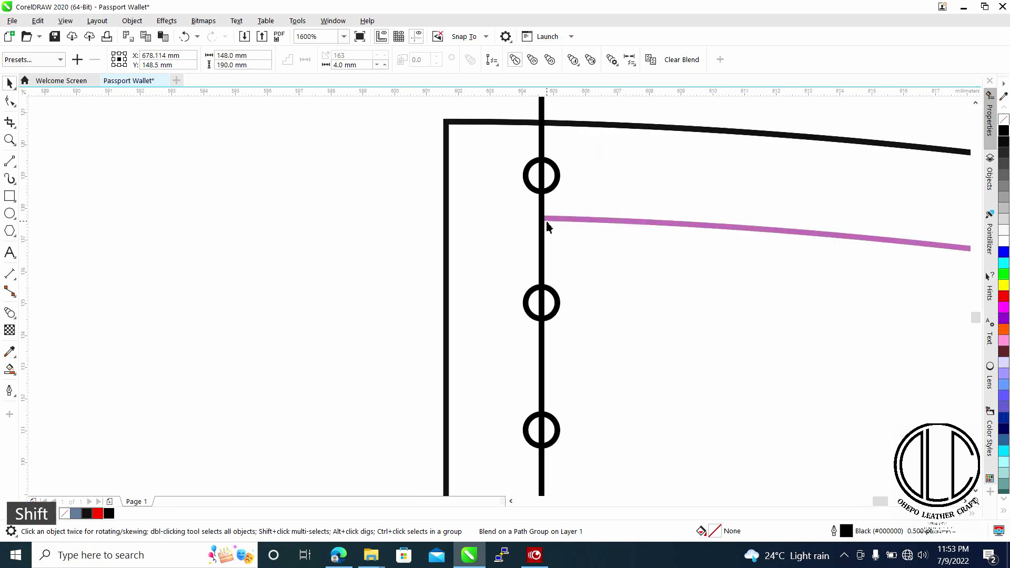
{"action": "scroll", "coordinate": [549, 223], "scroll_direction": "down", "scroll_amount": 3}
{"action": "scroll", "coordinate": [550, 223], "scroll_direction": "down", "scroll_amount": 5}
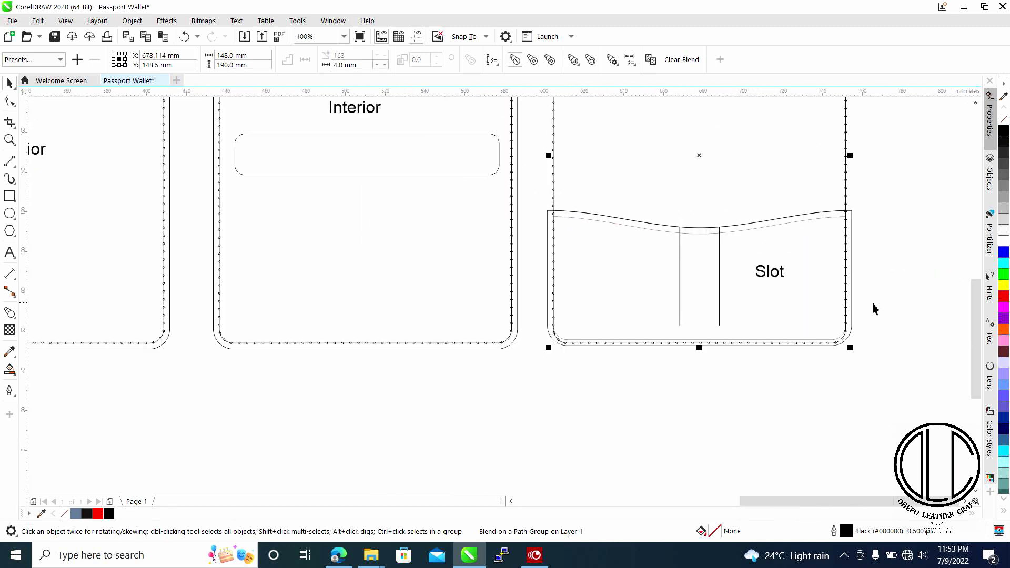
Move the copied stitching-hole blend vertically onto the bottom line of the Slot piece's inner contour.
{"action": "scroll", "coordinate": [735, 371], "scroll_direction": "up", "scroll_amount": 4}
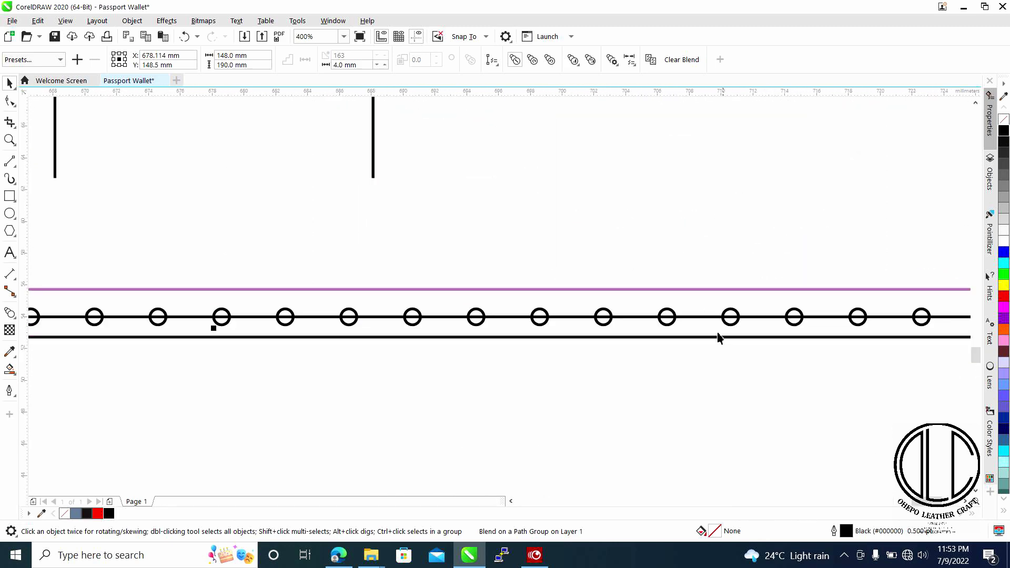
{"action": "left_click_drag", "start_coordinate": [697, 317], "coordinate": [663, 333]}
{"action": "scroll", "coordinate": [695, 289], "scroll_direction": "down", "scroll_amount": 3}
{"action": "left_click_drag", "start_coordinate": [492, 284], "coordinate": [485, 324]}
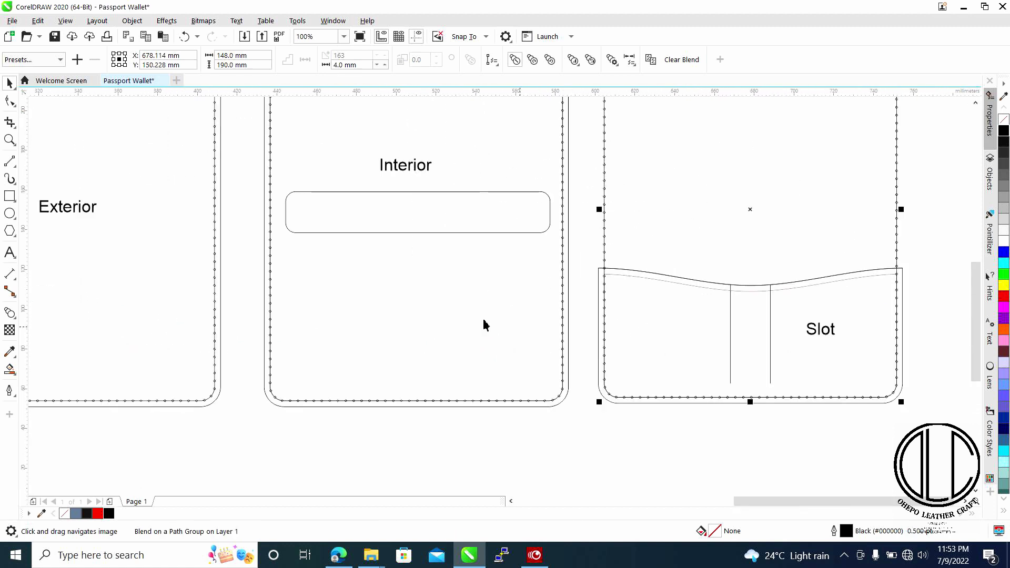
{"action": "left_click_drag", "start_coordinate": [706, 306], "coordinate": [665, 354]}
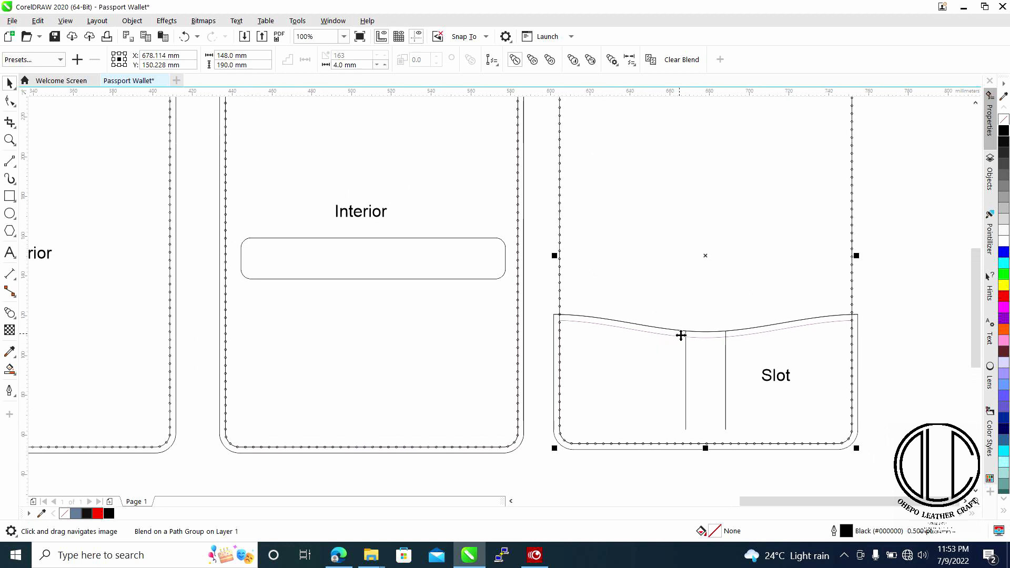
{"action": "left_click_drag", "start_coordinate": [708, 319], "coordinate": [647, 314]}
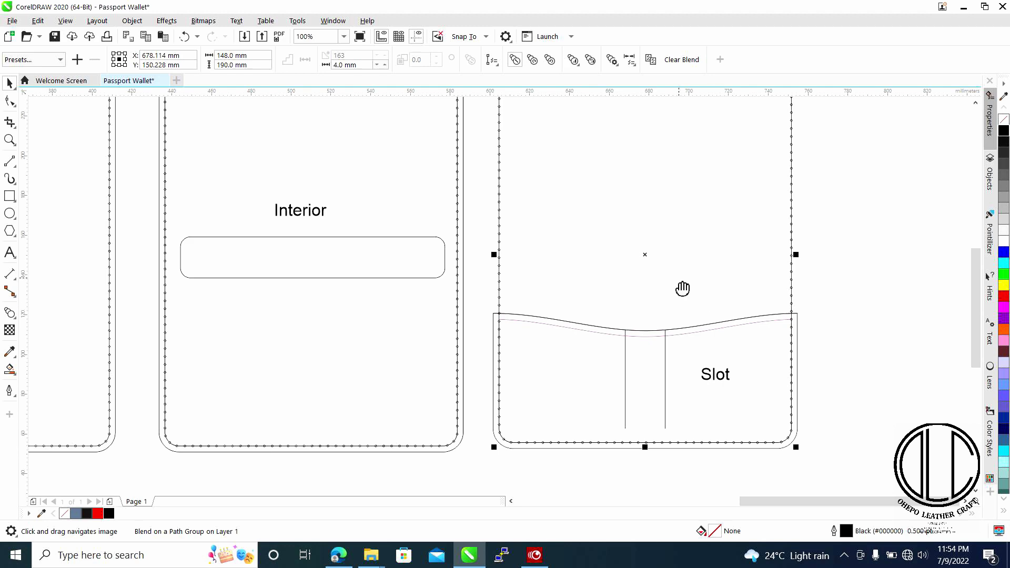
{"action": "scroll", "coordinate": [684, 289], "scroll_direction": "down", "scroll_amount": 2}
{"action": "left_click_drag", "start_coordinate": [610, 320], "coordinate": [649, 303]}
{"action": "scroll", "coordinate": [654, 300], "scroll_direction": "up", "scroll_amount": 4}
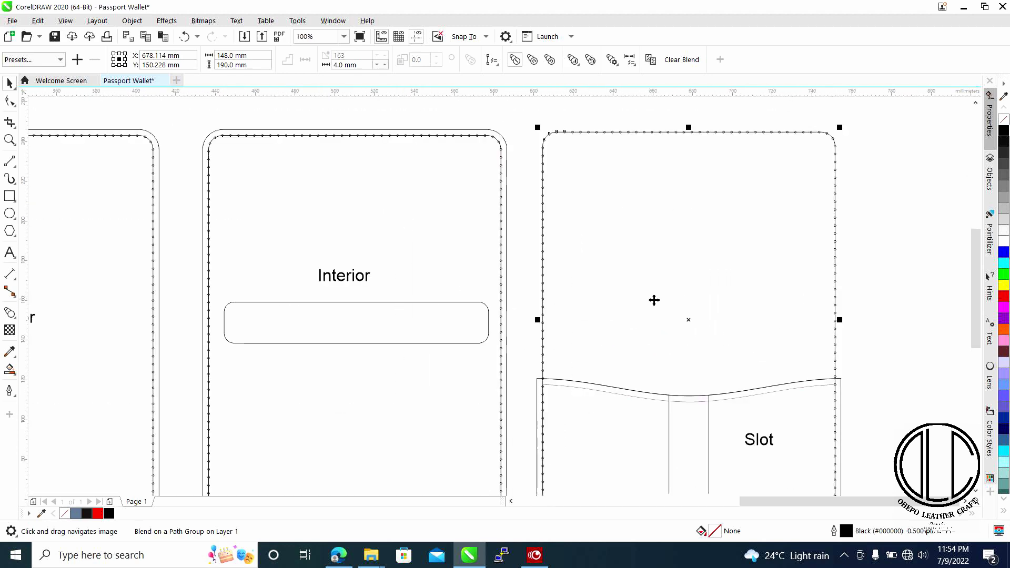
{"action": "scroll", "coordinate": [638, 318], "scroll_direction": "down", "scroll_amount": 2}
{"action": "scroll", "coordinate": [798, 253], "scroll_direction": "down", "scroll_amount": 2}
{"action": "left_click", "coordinate": [681, 253]}
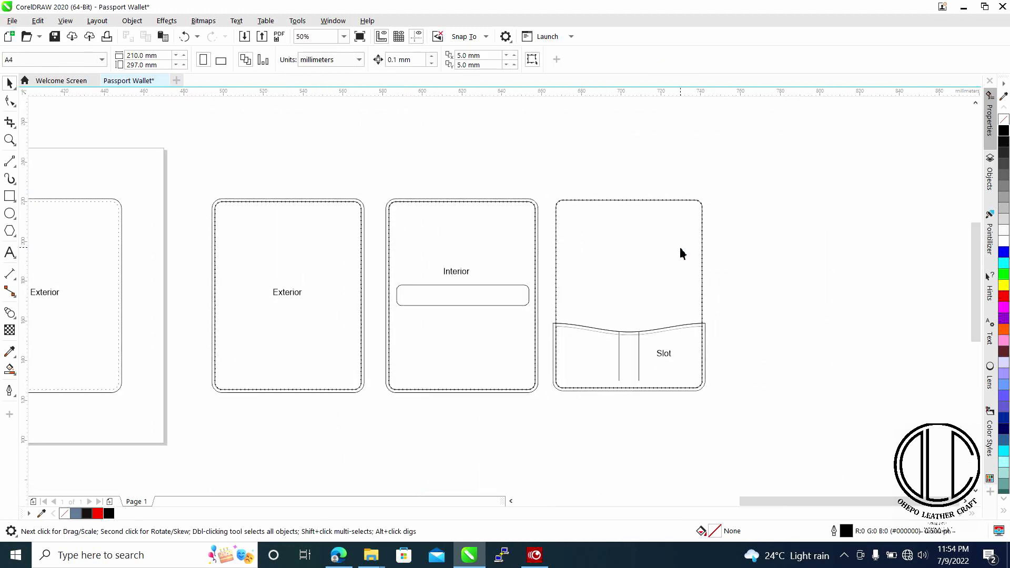
Select the rounded path rectangle carrying the Slot piece's stitching holes and bring up the available commands beside its edge.
{"action": "scroll", "coordinate": [756, 244], "scroll_direction": "up", "scroll_amount": 4}
{"action": "left_click", "coordinate": [758, 229]}
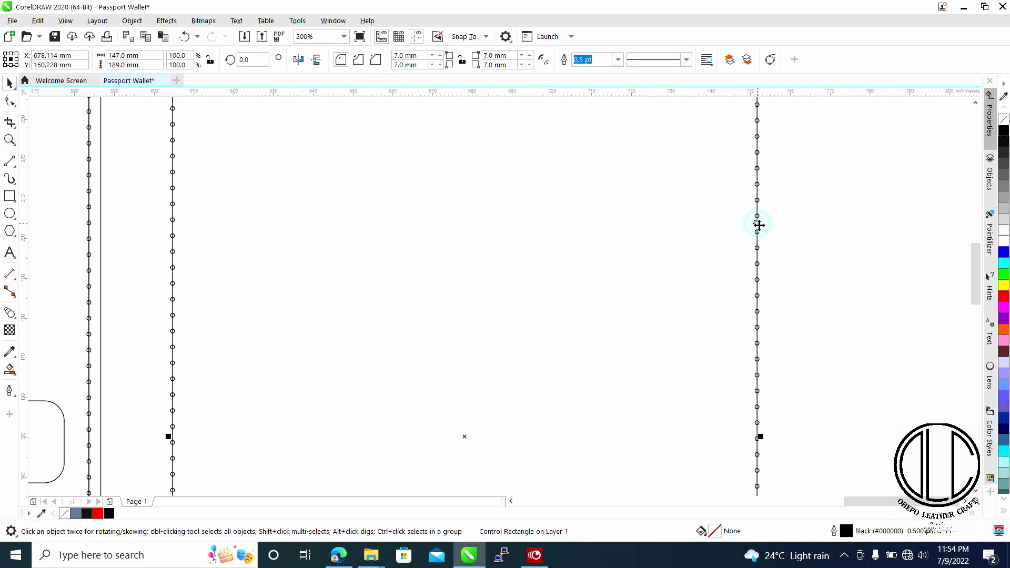
{"action": "scroll", "coordinate": [758, 228], "scroll_direction": "down", "scroll_amount": 2}
{"action": "left_click_drag", "start_coordinate": [757, 228], "coordinate": [737, 240]}
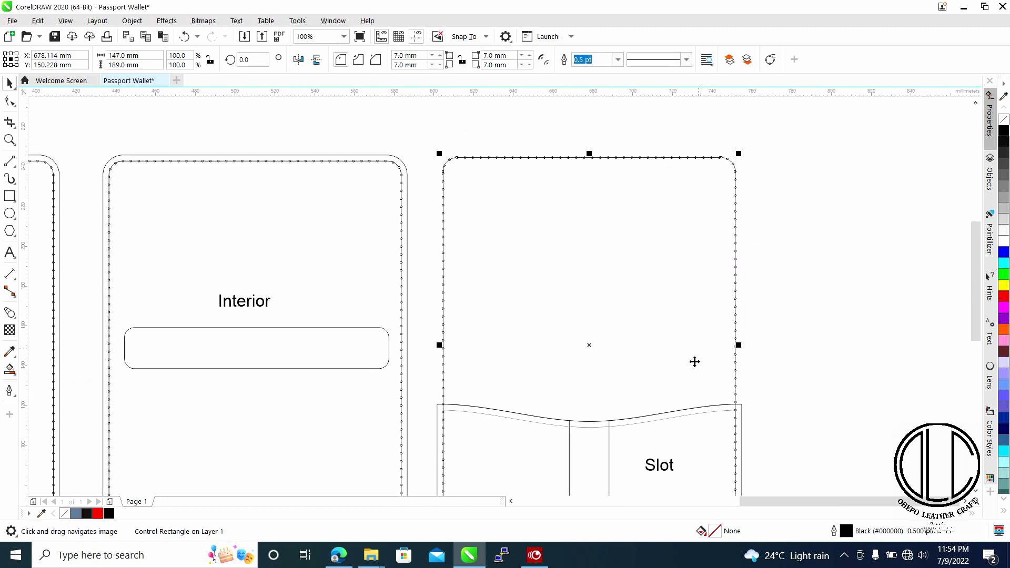
{"action": "left_click_drag", "start_coordinate": [694, 361], "coordinate": [683, 330]}
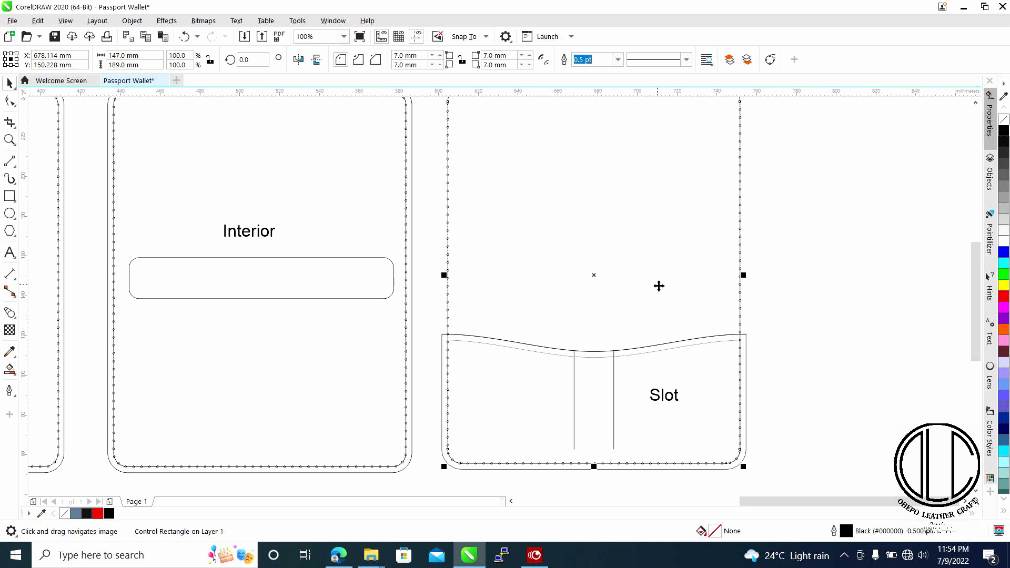
{"action": "scroll", "coordinate": [658, 286], "scroll_direction": "up", "scroll_amount": 2}
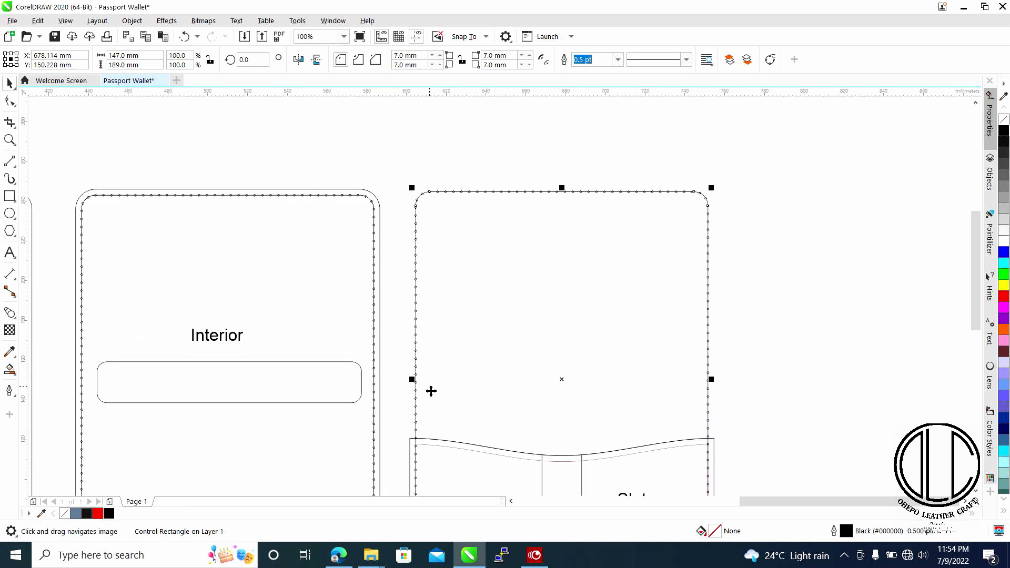
{"action": "mouse_move", "coordinate": [431, 390]}
{"action": "left_mouse_down"}
{"action": "mouse_move", "coordinate": [428, 401]}
{"action": "mouse_move", "coordinate": [440, 340]}
{"action": "left_mouse_up"}
{"action": "right_click", "coordinate": [432, 337]}
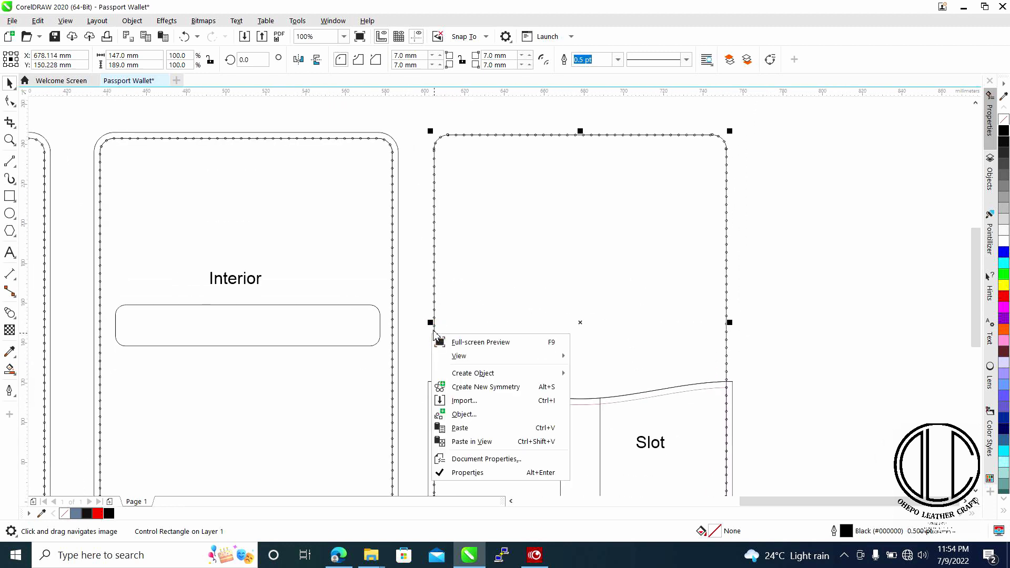
Break the stitch-hole blend apart from its path above the Slot panel and delete the rounded rectangle used as the path.
{"action": "scroll", "coordinate": [435, 331], "scroll_direction": "up", "scroll_amount": 3}
{"action": "left_click", "coordinate": [434, 324]}
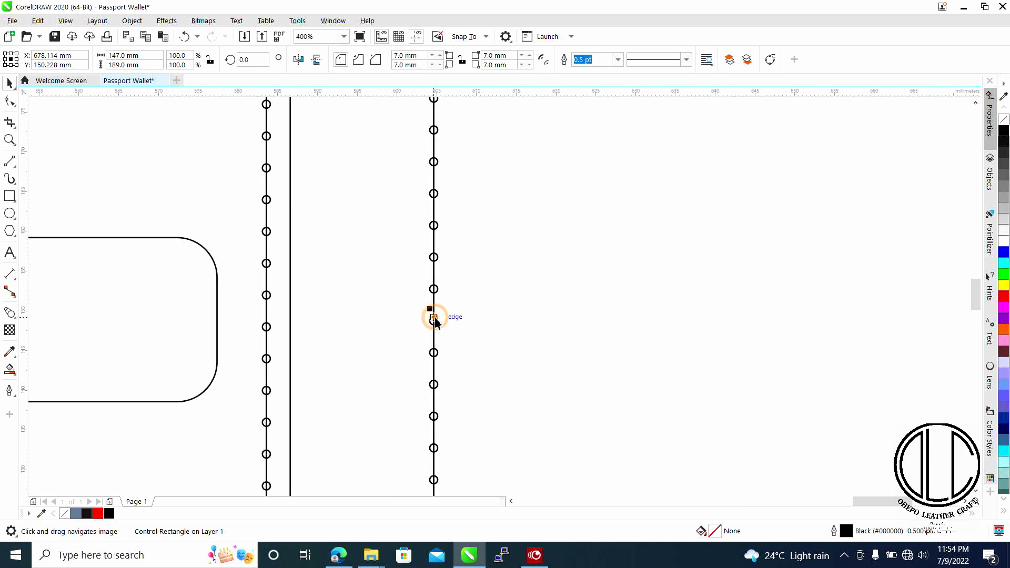
{"action": "right_click", "coordinate": [434, 323]}
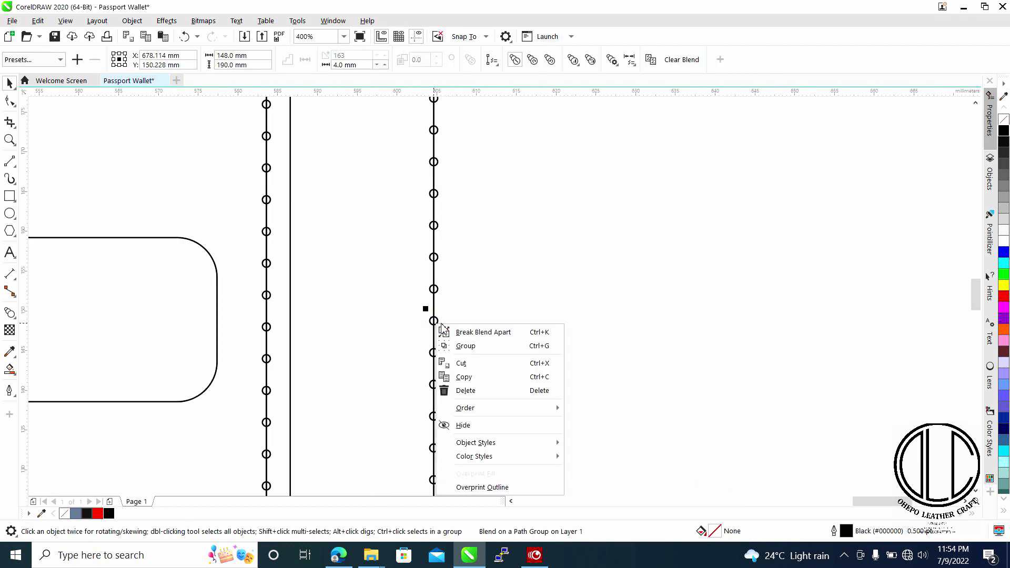
{"action": "left_click", "coordinate": [471, 332]}
{"action": "left_click", "coordinate": [385, 334]}
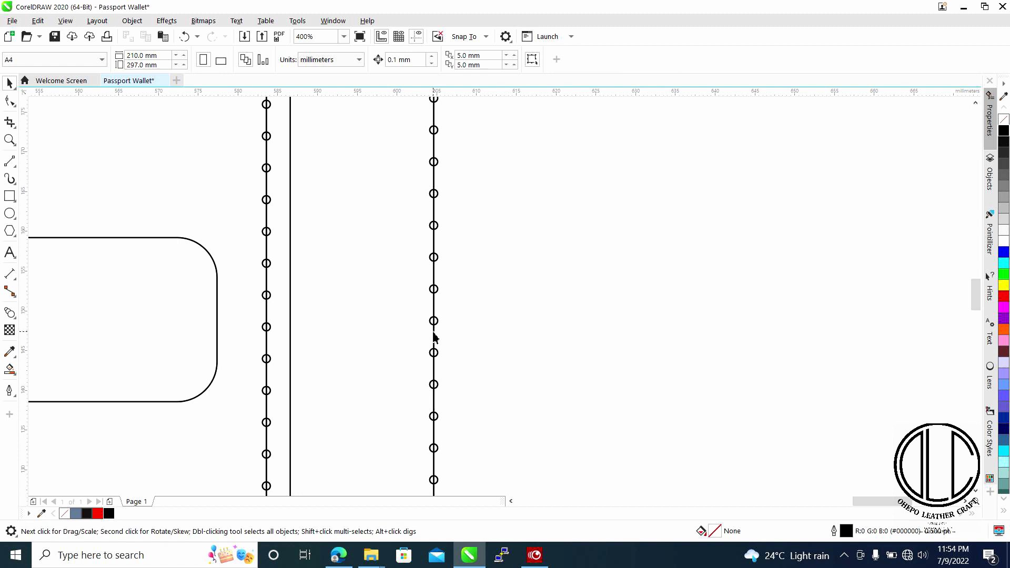
{"action": "left_click", "coordinate": [434, 331]}
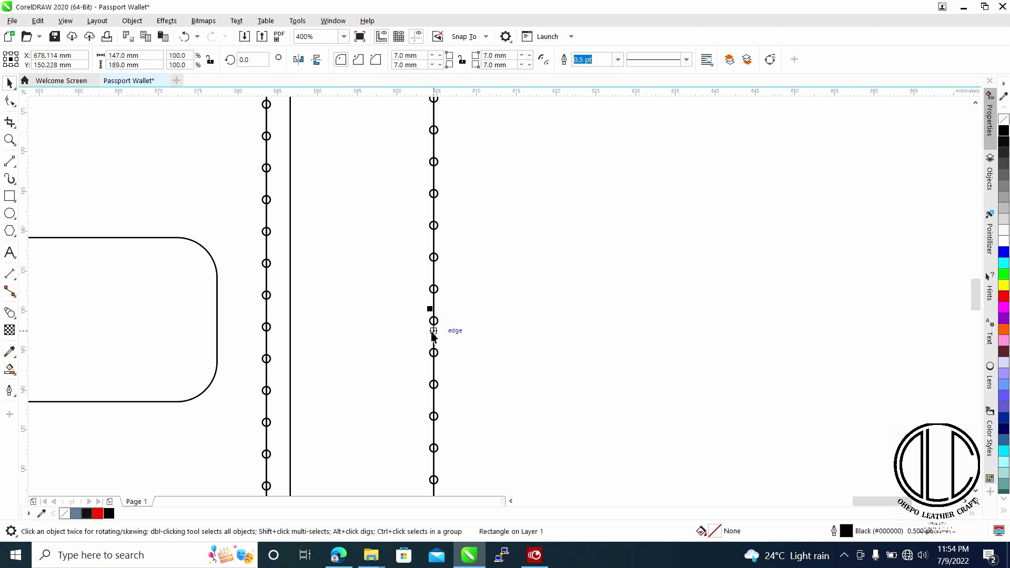
{"action": "key", "text": "Delete"}
Examine where the column of stitch holes crosses the upper-left corner of the Slot panel and its inner contour.
{"action": "scroll", "coordinate": [450, 335], "scroll_direction": "down", "scroll_amount": 4}
{"action": "scroll", "coordinate": [448, 385], "scroll_direction": "up", "scroll_amount": 2}
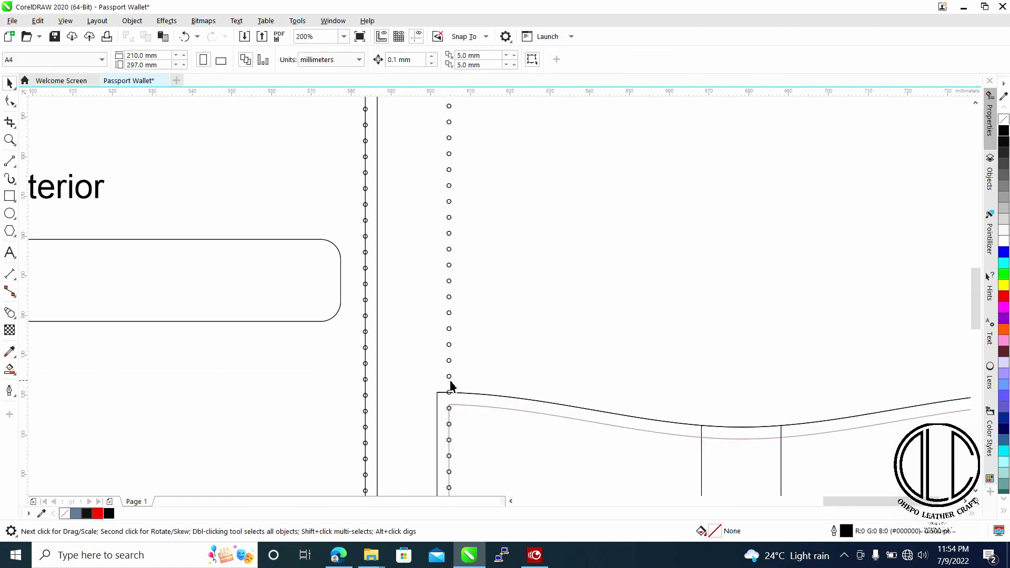
{"action": "scroll", "coordinate": [463, 392], "scroll_direction": "up", "scroll_amount": 2}
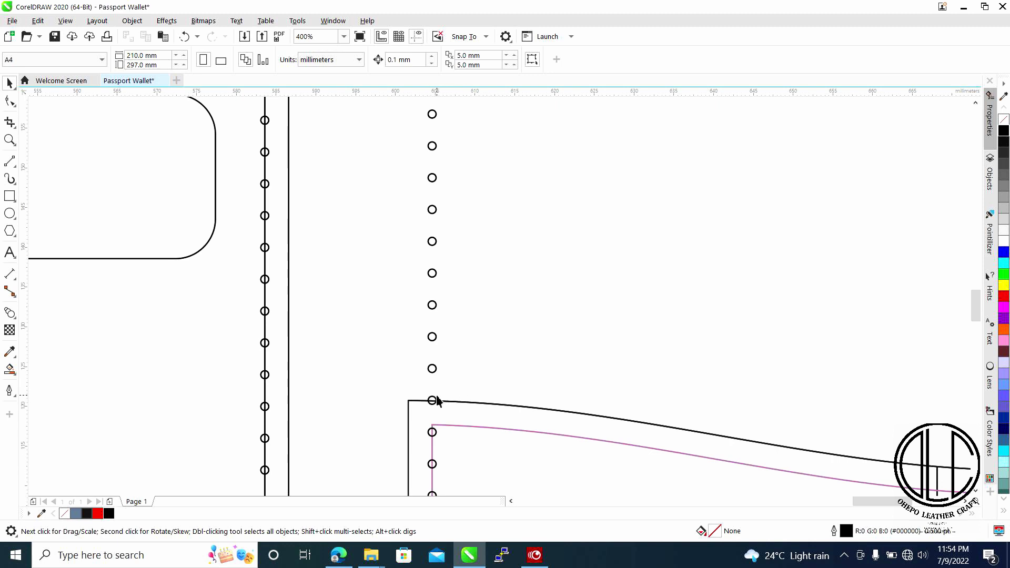
{"action": "scroll", "coordinate": [437, 401], "scroll_direction": "up", "scroll_amount": 4}
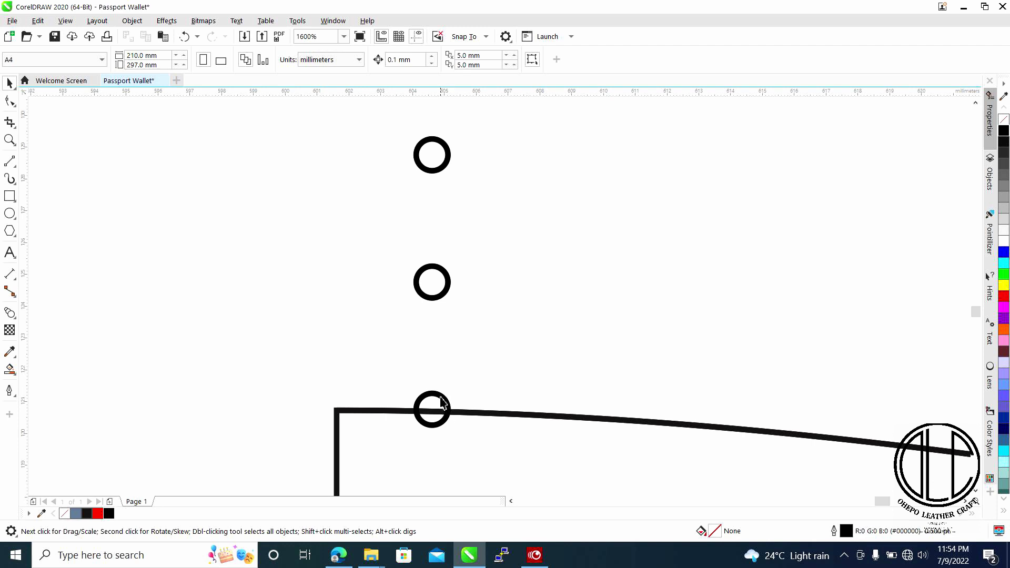
{"action": "left_click_drag", "start_coordinate": [436, 408], "coordinate": [389, 356]}
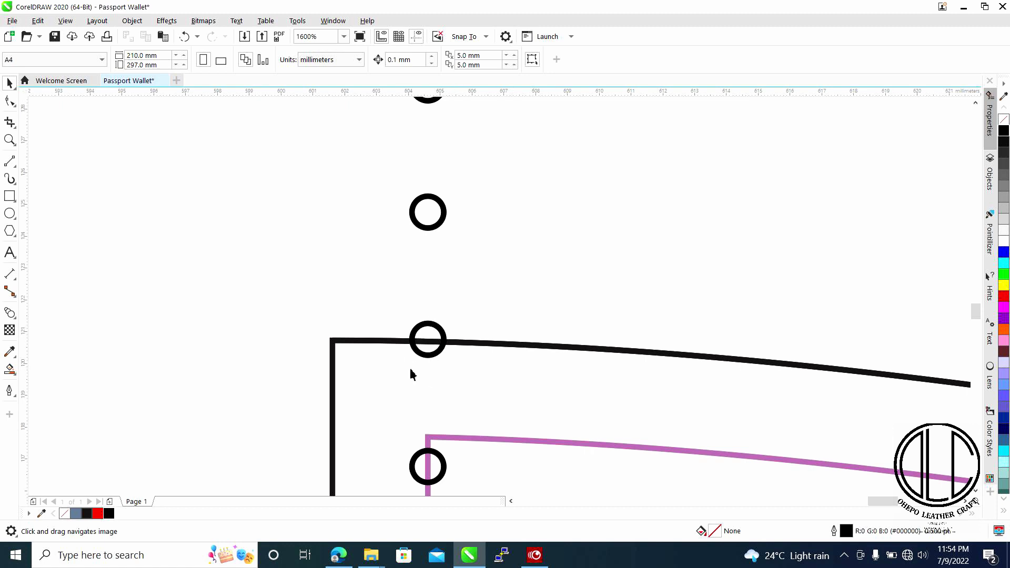
{"action": "scroll", "coordinate": [410, 368], "scroll_direction": "down", "scroll_amount": 6}
{"action": "scroll", "coordinate": [405, 362], "scroll_direction": "up", "scroll_amount": 2}
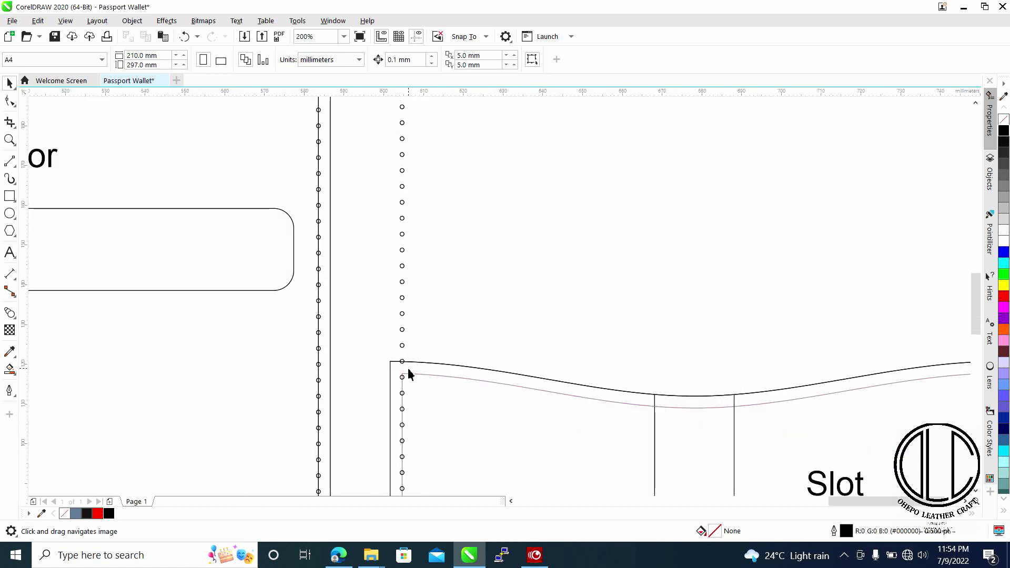
{"action": "scroll", "coordinate": [408, 371], "scroll_direction": "up", "scroll_amount": 3}
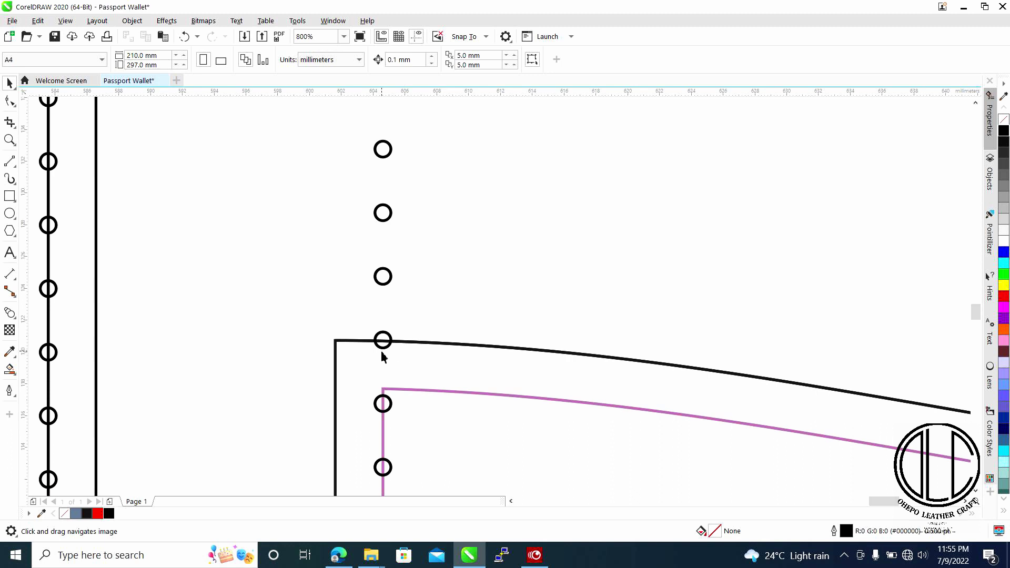
{"action": "scroll", "coordinate": [384, 358], "scroll_direction": "down", "scroll_amount": 2}
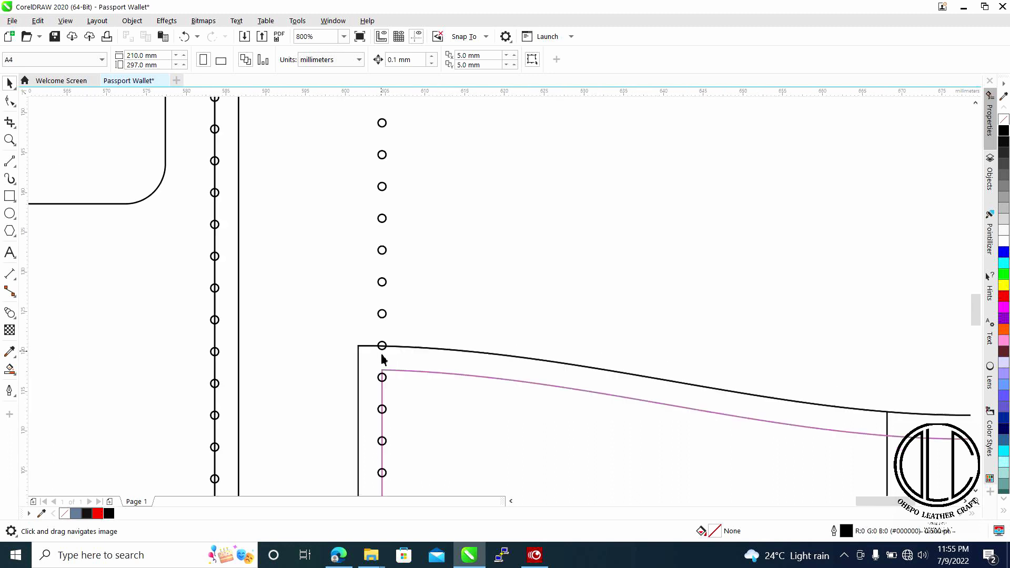
{"action": "left_click", "coordinate": [450, 368]}
{"action": "scroll", "coordinate": [451, 369], "scroll_direction": "down", "scroll_amount": 2}
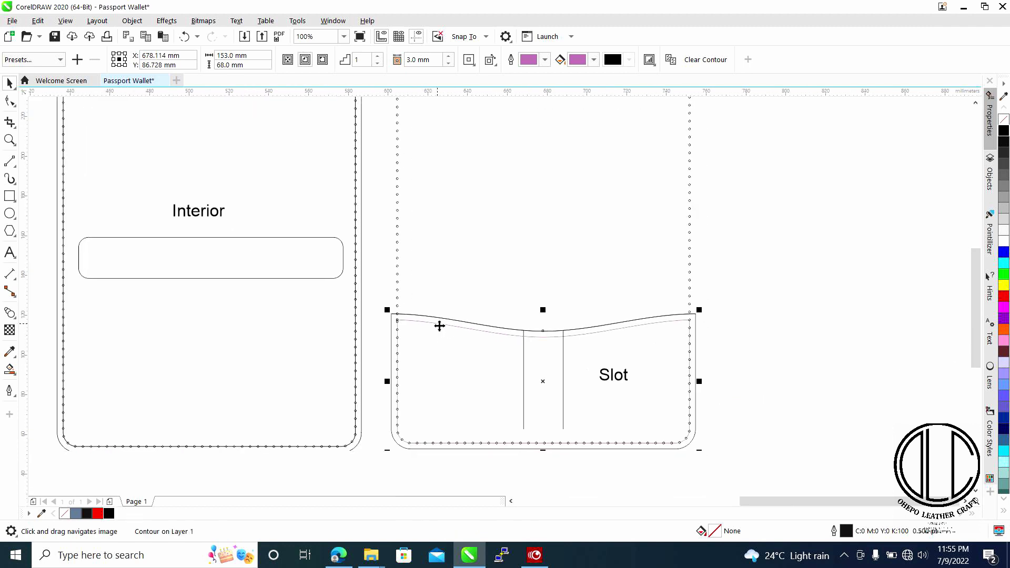
{"action": "scroll", "coordinate": [440, 326], "scroll_direction": "up", "scroll_amount": 2}
{"action": "key", "text": "Delete"}
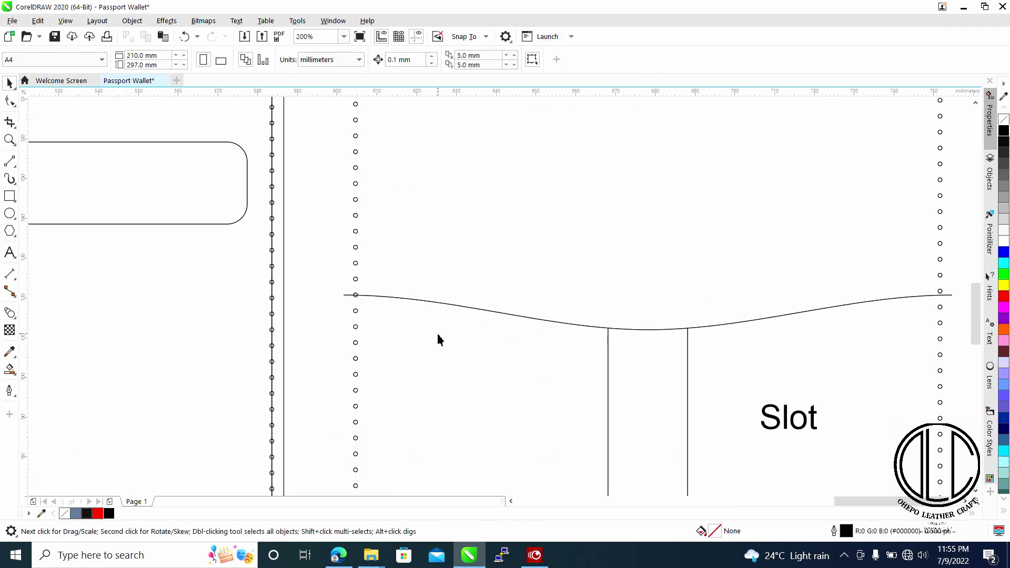
{"action": "key", "text": "ctrl+z"}
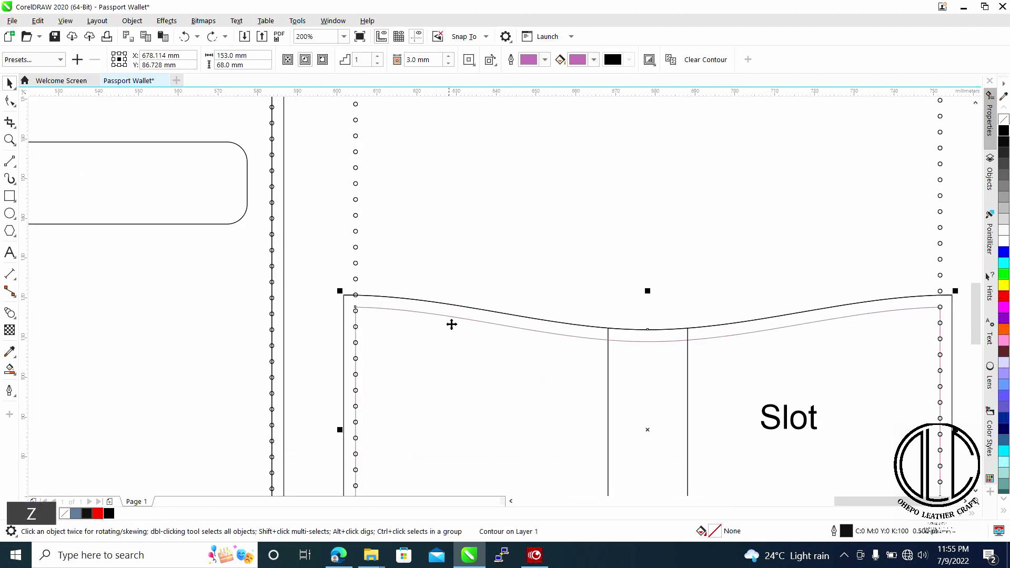
Break the Slot panel's contour apart and delete the inner purple offset curve.
{"action": "left_click", "coordinate": [453, 318]}
{"action": "right_click", "coordinate": [453, 318]}
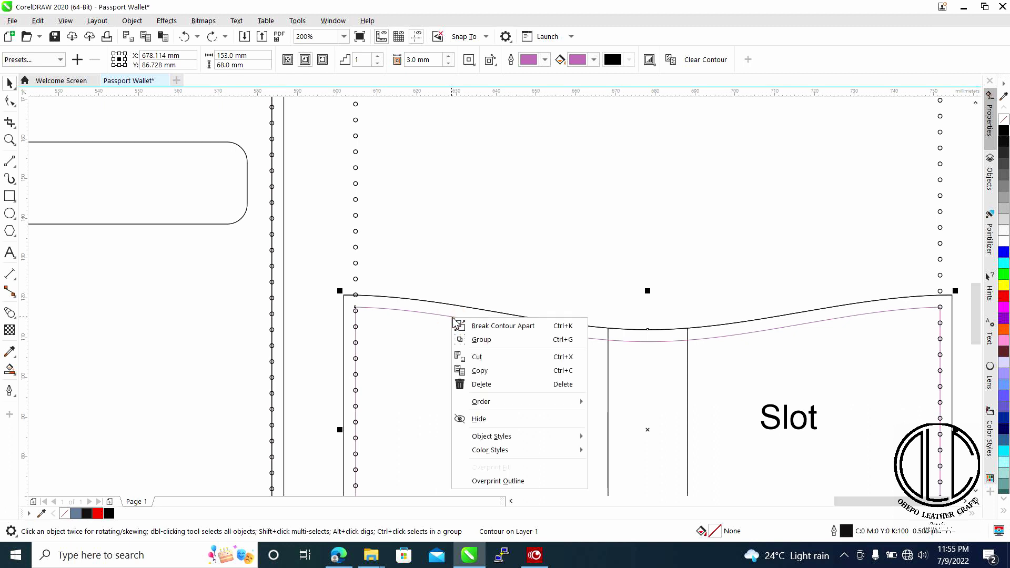
{"action": "left_click", "coordinate": [485, 326]}
{"action": "left_click", "coordinate": [499, 273]}
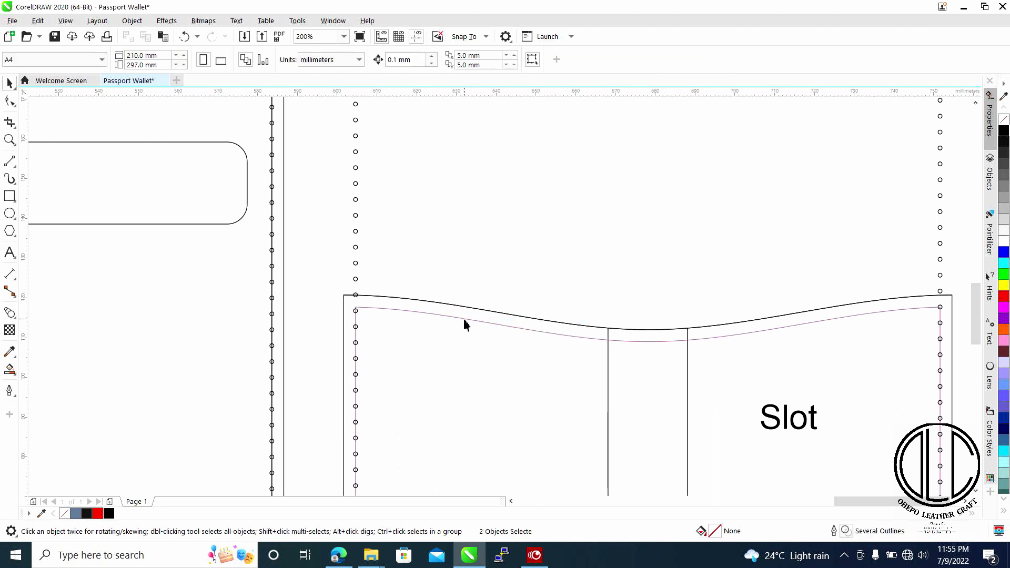
{"action": "left_click", "coordinate": [463, 319]}
{"action": "key", "text": "Delete"}
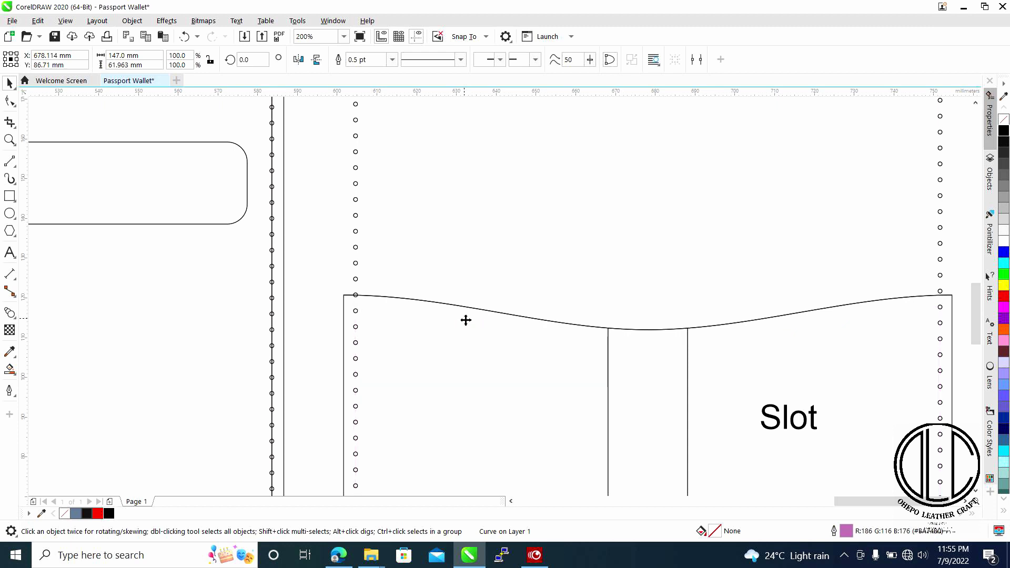
{"action": "left_click_drag", "start_coordinate": [665, 366], "coordinate": [647, 335]}
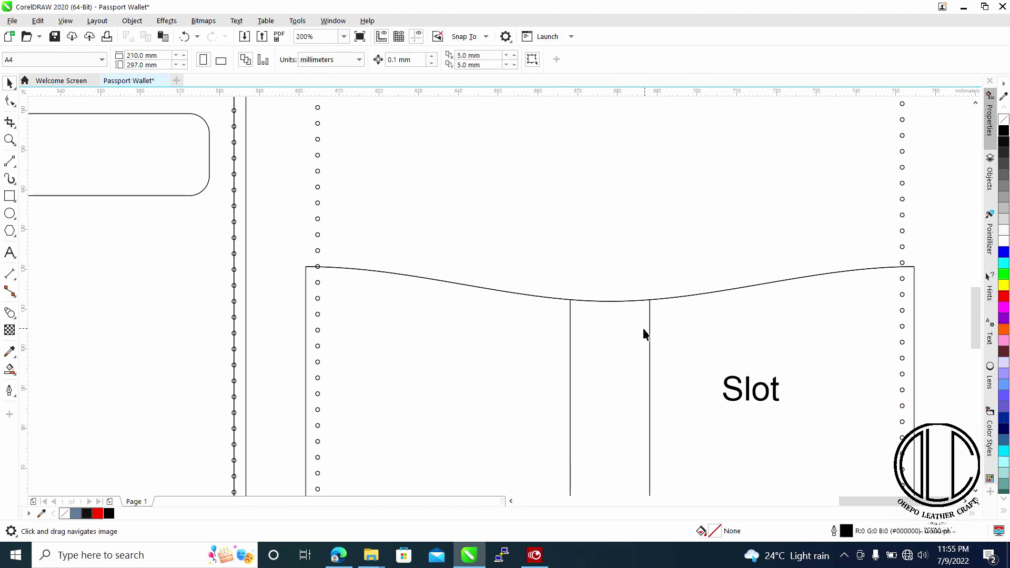
{"action": "left_click", "coordinate": [317, 269]}
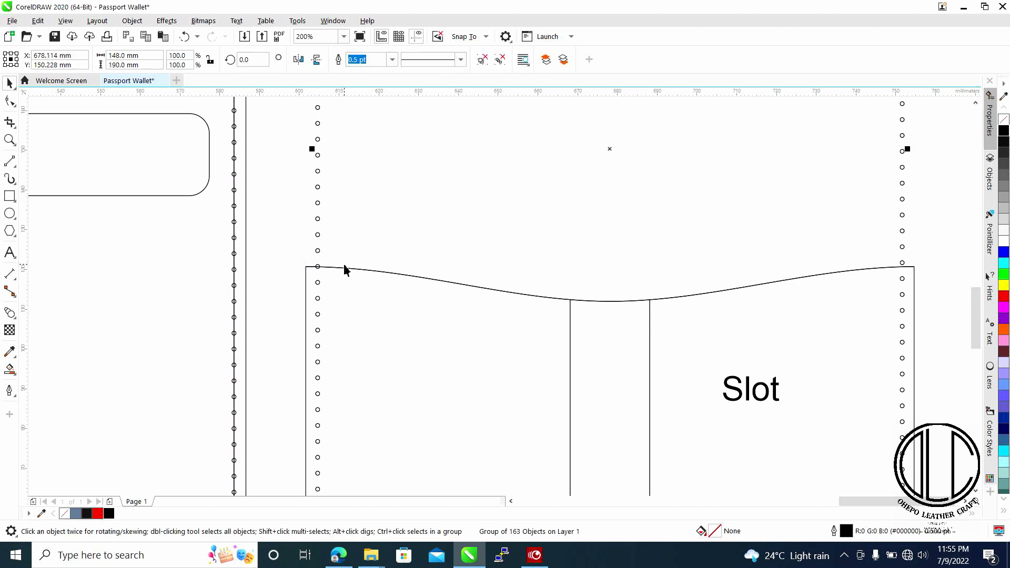
{"action": "key", "text": "Delete"}
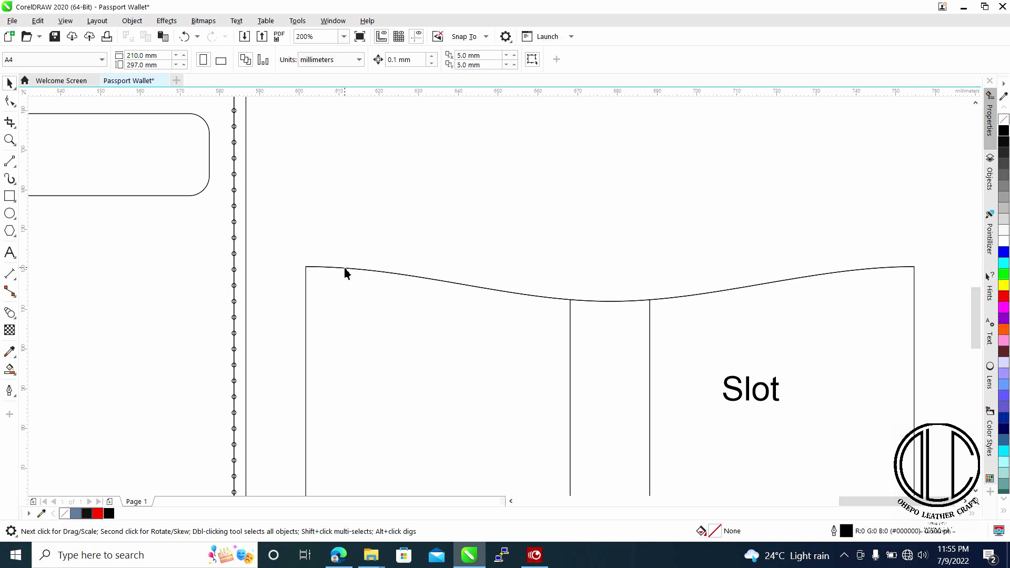
{"action": "key", "text": "ctrl+z"}
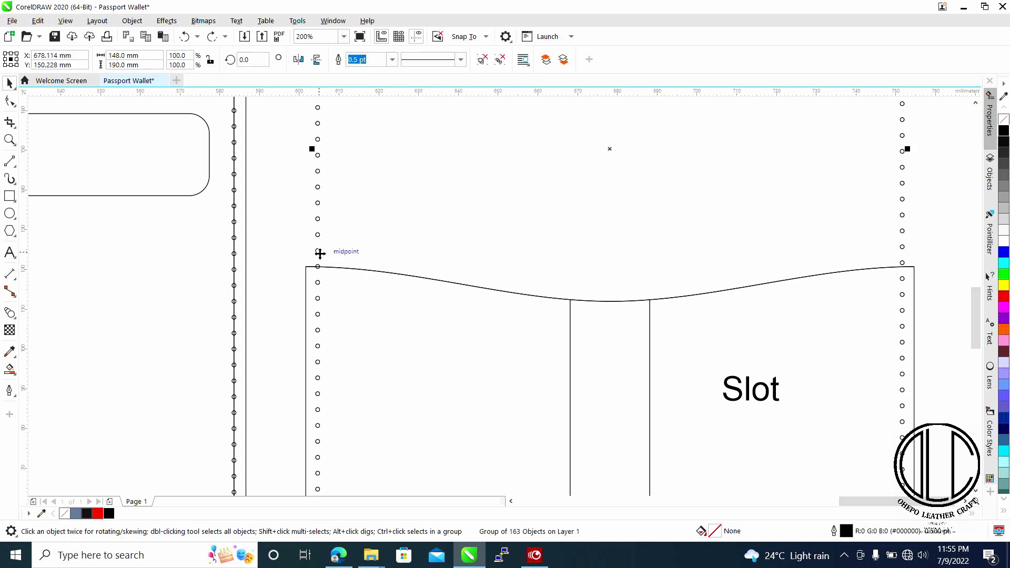
Ungroup the stitch holes and delete the single hole overlapping the Slot panel's curved edge near its upper-left corner.
{"action": "right_click", "coordinate": [318, 253]}
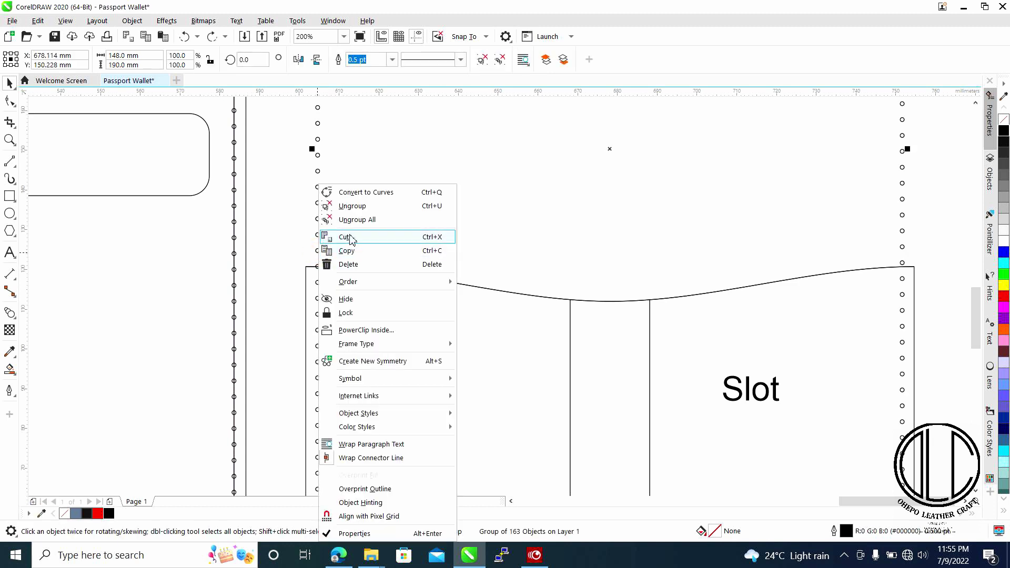
{"action": "left_click", "coordinate": [353, 207]}
{"action": "scroll", "coordinate": [318, 264], "scroll_direction": "up", "scroll_amount": 3}
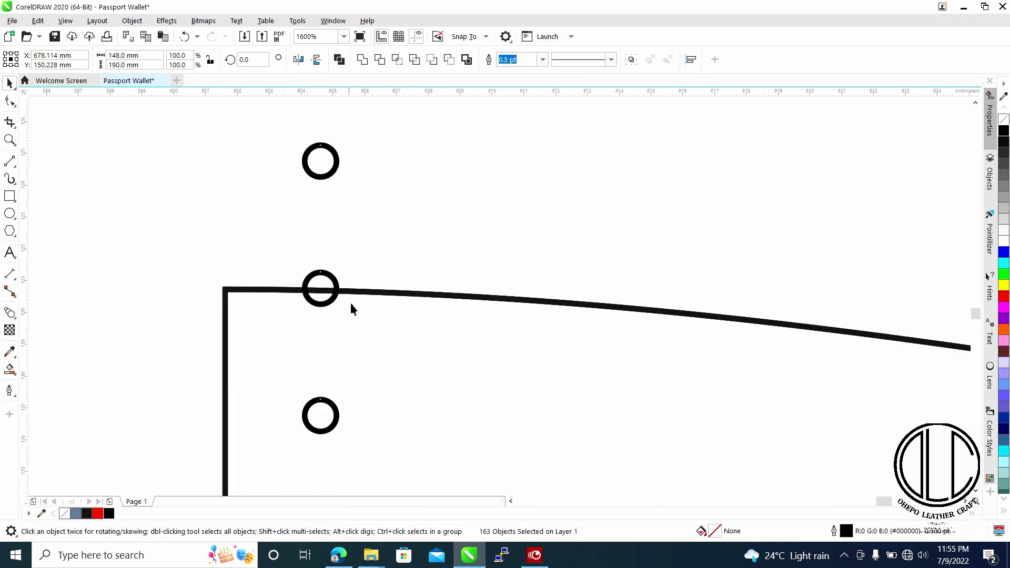
{"action": "left_click", "coordinate": [241, 289]}
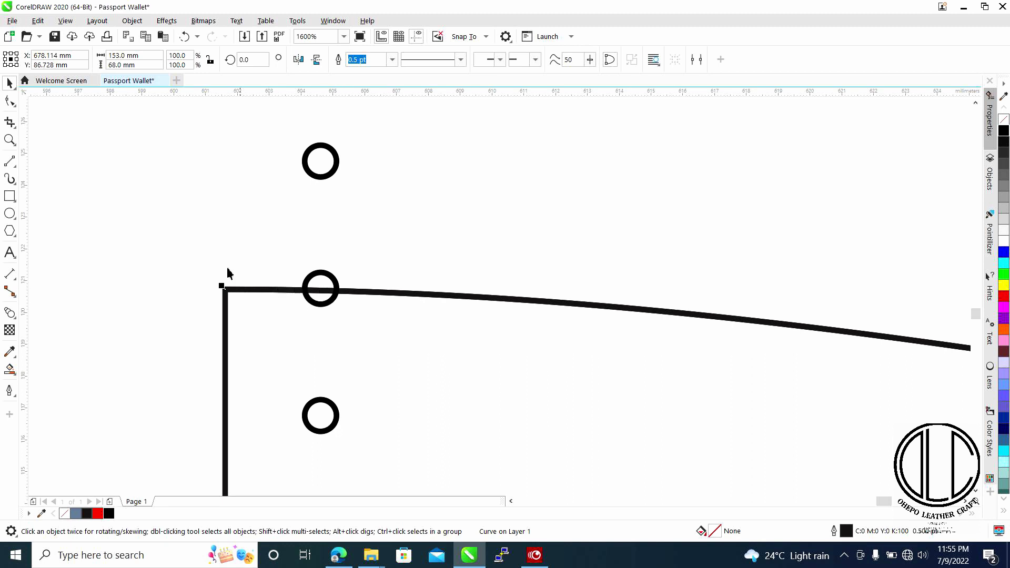
{"action": "left_click", "coordinate": [327, 275]}
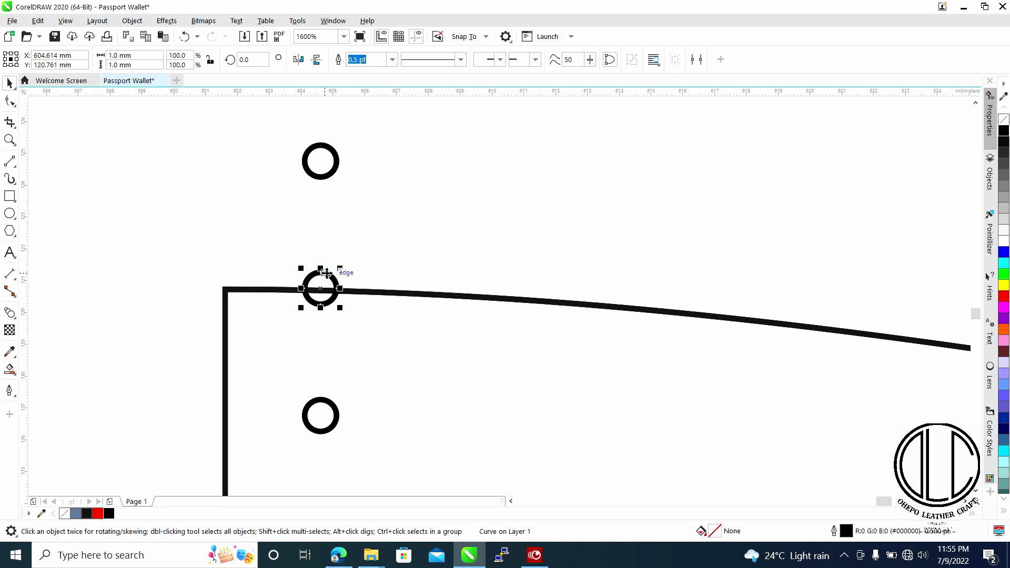
{"action": "key", "text": "Delete"}
Delete the stitch hole just above the Slot panel's curved edge near its upper-right corner.
{"action": "scroll", "coordinate": [468, 293], "scroll_direction": "down", "scroll_amount": 8}
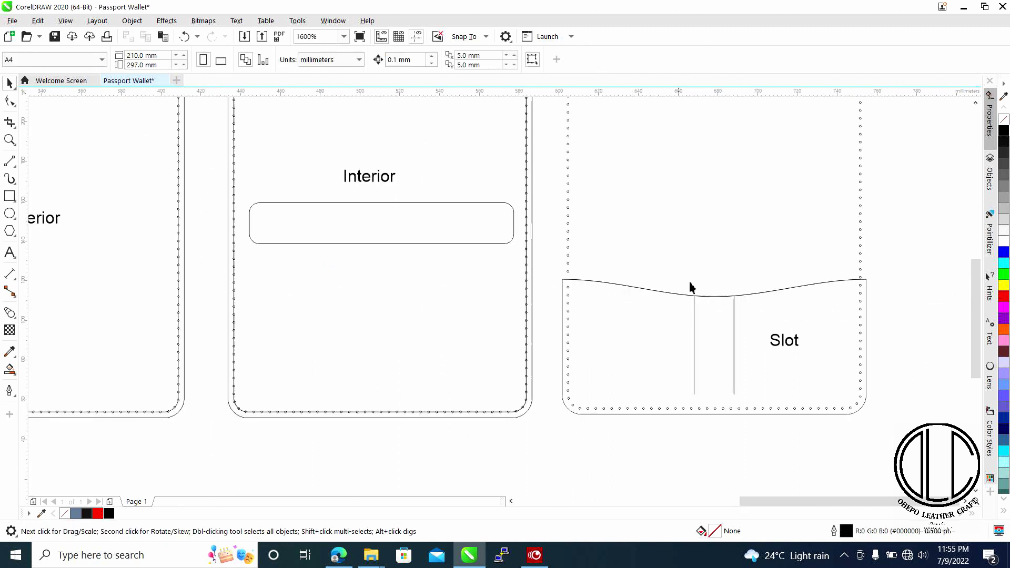
{"action": "scroll", "coordinate": [644, 307], "scroll_direction": "up", "scroll_amount": 5}
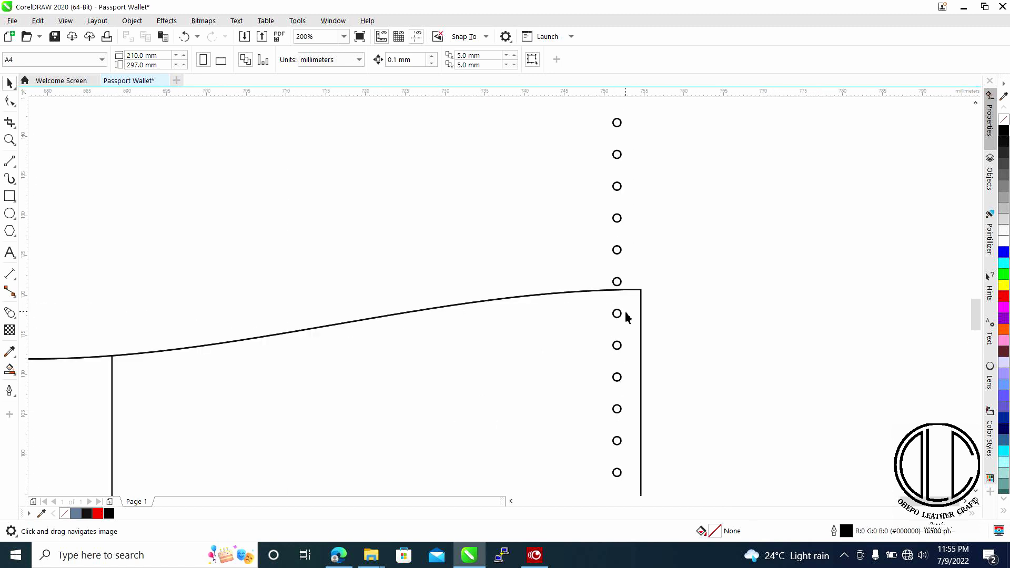
{"action": "left_click", "coordinate": [608, 253]}
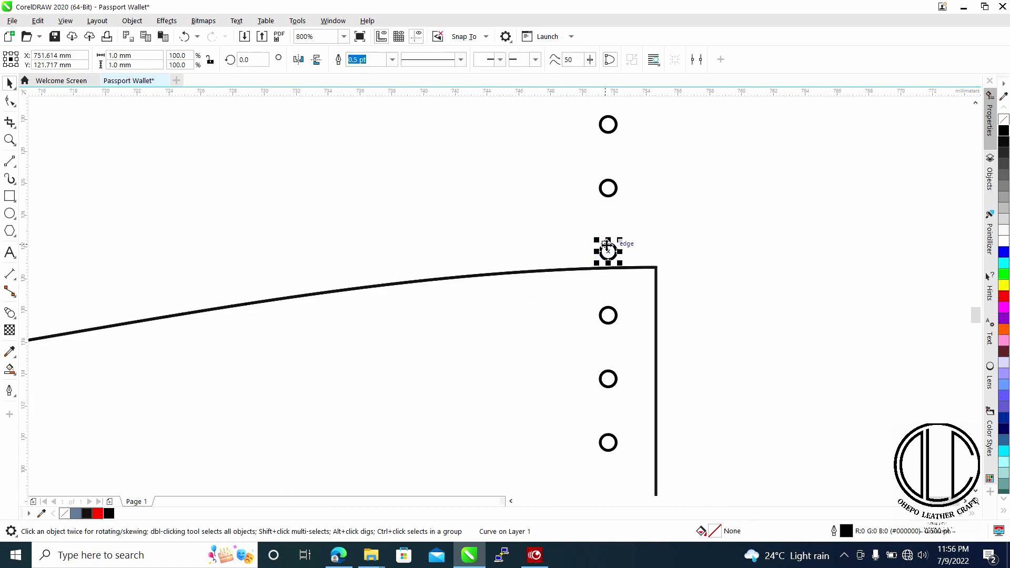
{"action": "key", "text": "Delete"}
Delete all remaining stitch holes that lie above the Slot panel's curved edge.
{"action": "scroll", "coordinate": [568, 271], "scroll_direction": "down", "scroll_amount": 5}
{"action": "left_click_drag", "start_coordinate": [567, 271], "coordinate": [645, 333]}
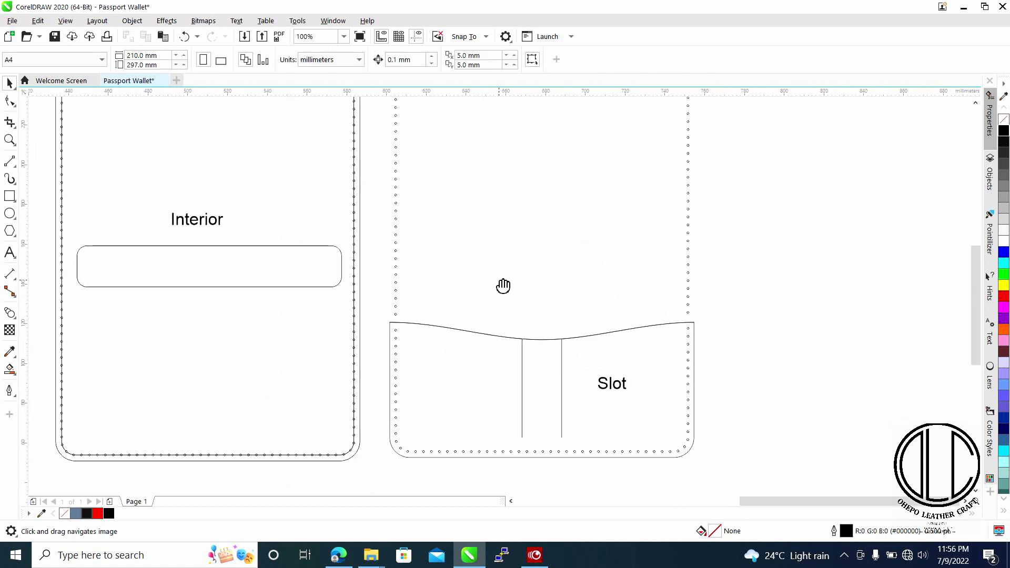
{"action": "left_click_drag", "start_coordinate": [503, 286], "coordinate": [503, 424]}
{"action": "mouse_move", "coordinate": [381, 210]}
{"action": "left_mouse_down"}
{"action": "mouse_move", "coordinate": [393, 232]}
{"action": "mouse_move", "coordinate": [490, 304]}
{"action": "left_mouse_up"}
{"action": "left_click_drag", "start_coordinate": [743, 431], "coordinate": [759, 461]}
{"action": "key", "text": "Delete"}
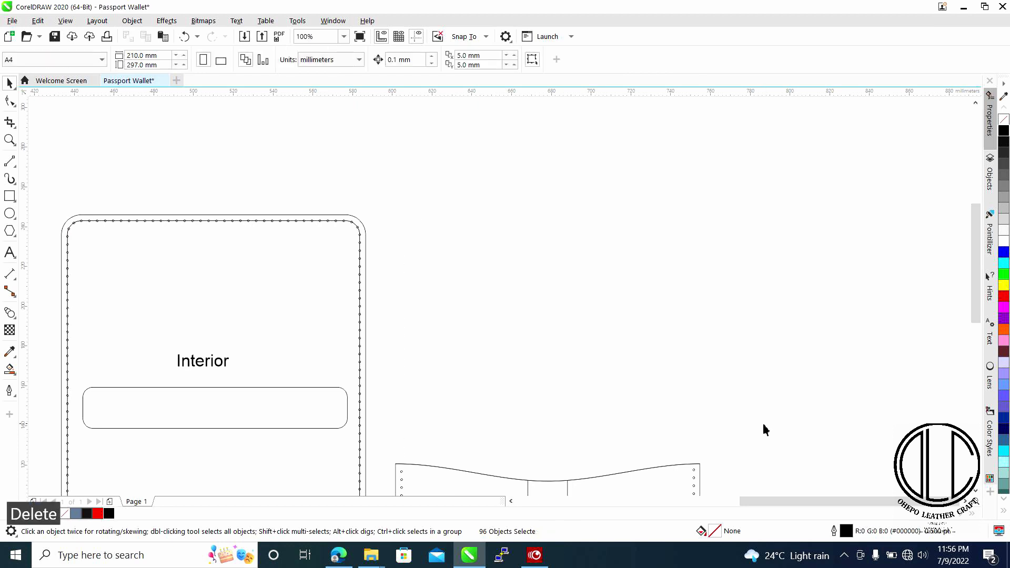
Duplicate the Slot panel's uppermost left-side stitch hole and centre the duplicate on the lower end of the left divider line.
{"action": "left_click_drag", "start_coordinate": [579, 379], "coordinate": [563, 268]}
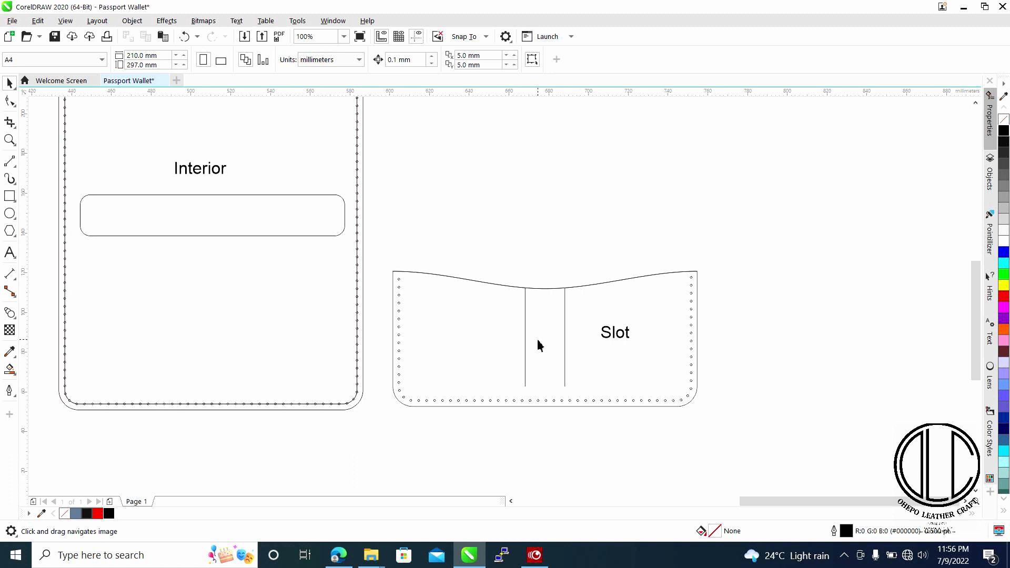
{"action": "scroll", "coordinate": [534, 371], "scroll_direction": "up", "scroll_amount": 3}
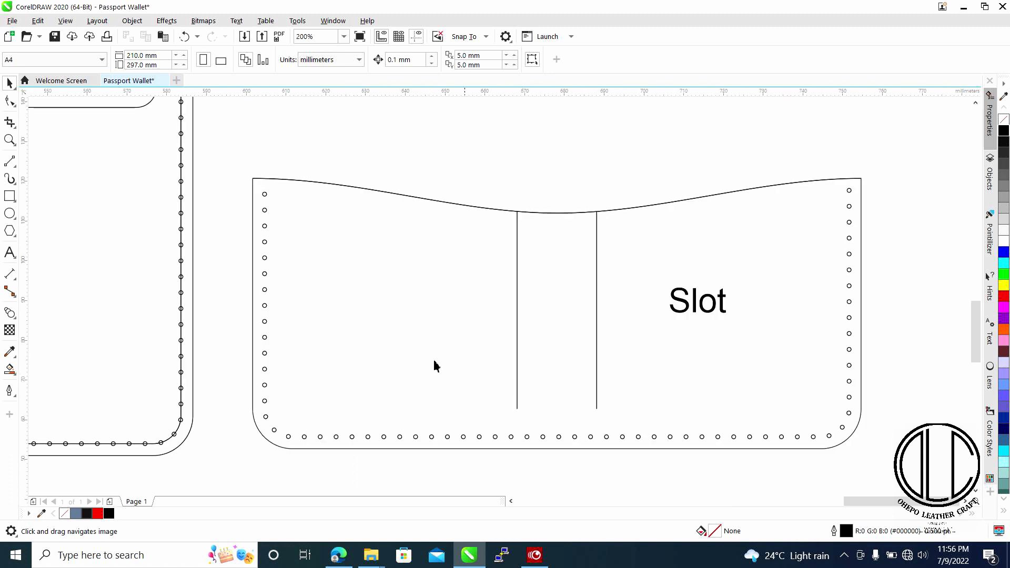
{"action": "left_click", "coordinate": [264, 195]}
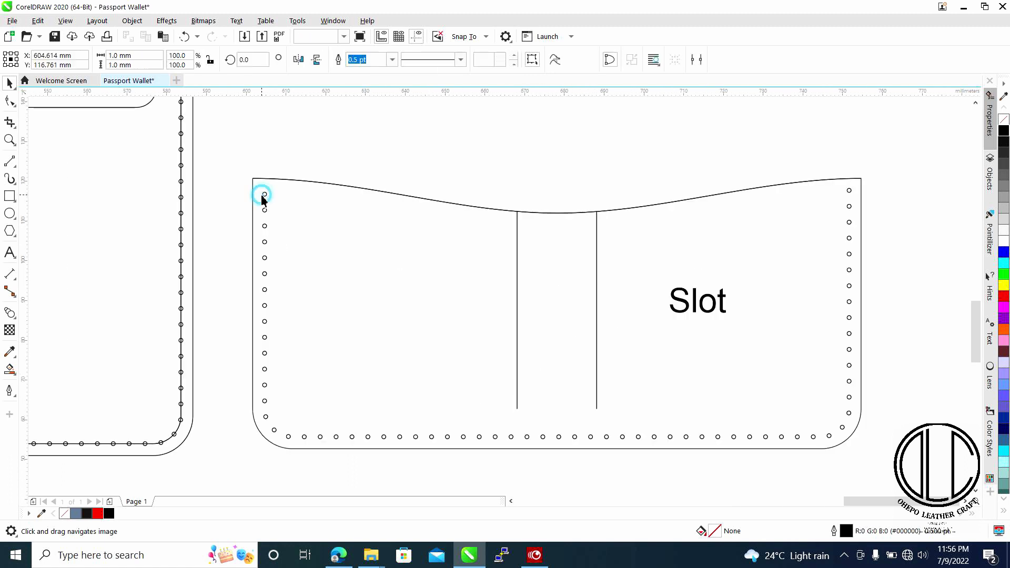
{"action": "key", "text": "ctrl+d"}
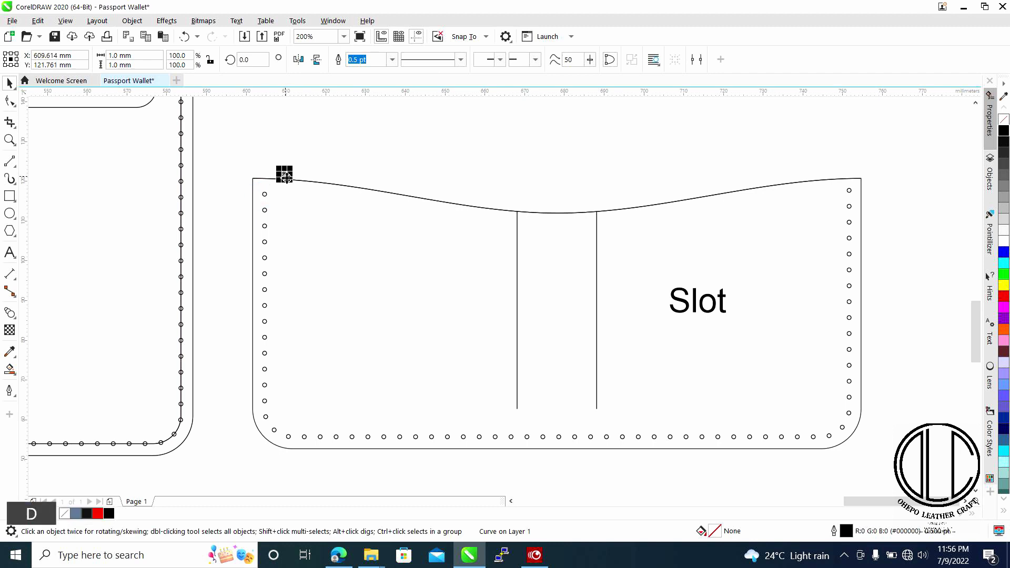
{"action": "left_click_drag", "start_coordinate": [285, 174], "coordinate": [542, 429]}
{"action": "scroll", "coordinate": [519, 415], "scroll_direction": "up", "scroll_amount": 3}
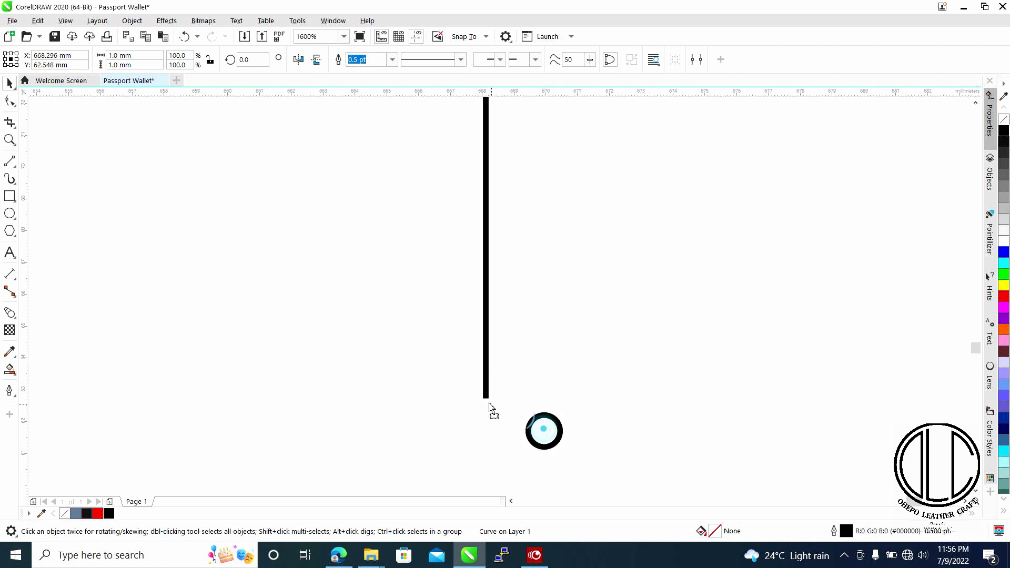
{"action": "left_click_drag", "start_coordinate": [485, 399], "coordinate": [484, 400]}
{"action": "scroll", "coordinate": [494, 390], "scroll_direction": "down", "scroll_amount": 2}
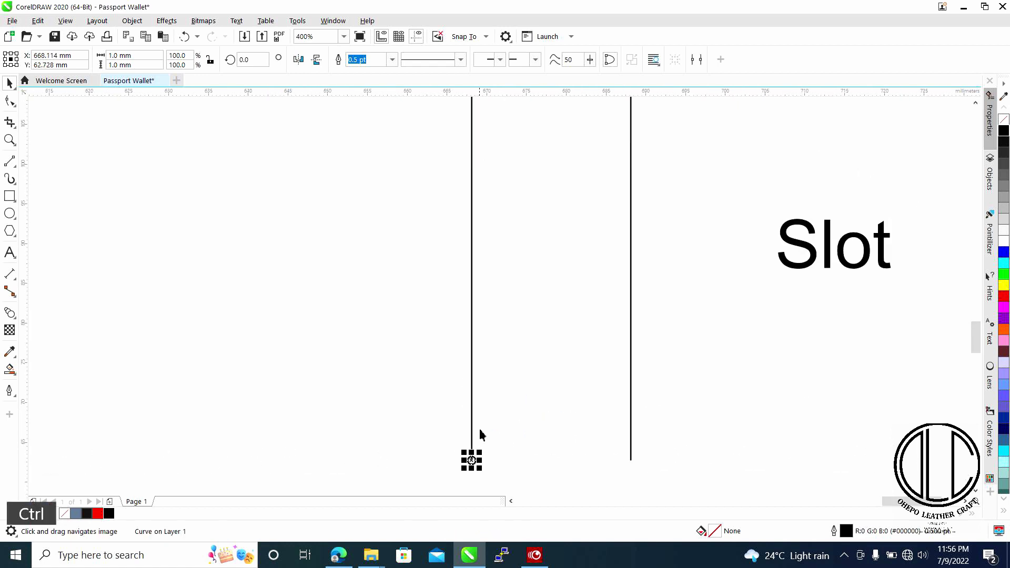
Copy the hole at the left divider line's lower end and place the copy at the line's upper end.
{"action": "key", "text": "ctrl+c"}
{"action": "key", "text": "ctrl+v"}
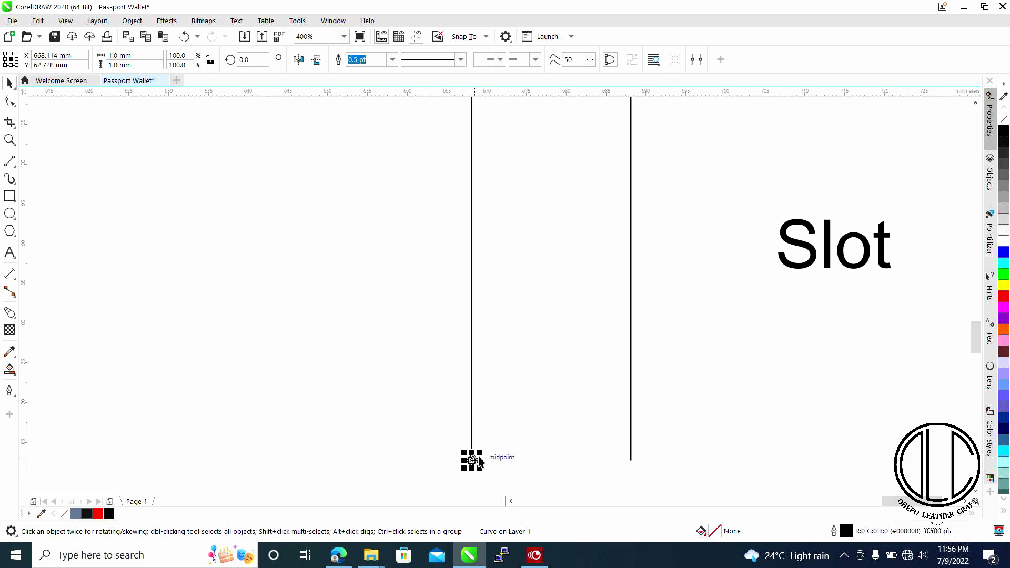
{"action": "left_click_drag", "start_coordinate": [472, 461], "coordinate": [474, 424]}
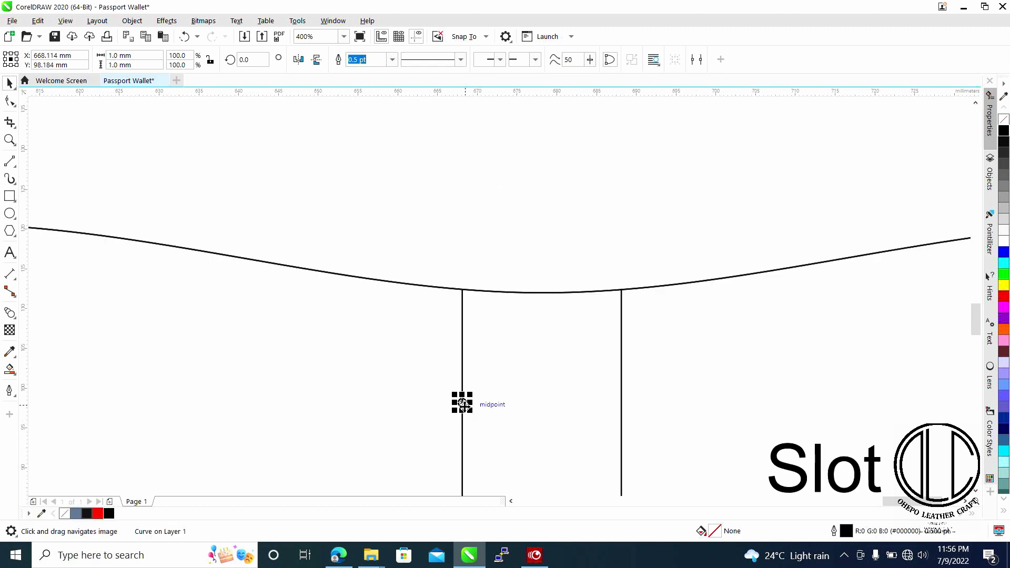
{"action": "left_click_drag", "start_coordinate": [465, 378], "coordinate": [460, 315]}
{"action": "scroll", "coordinate": [463, 283], "scroll_direction": "up", "scroll_amount": 2}
{"action": "scroll", "coordinate": [468, 314], "scroll_direction": "down", "scroll_amount": 5}
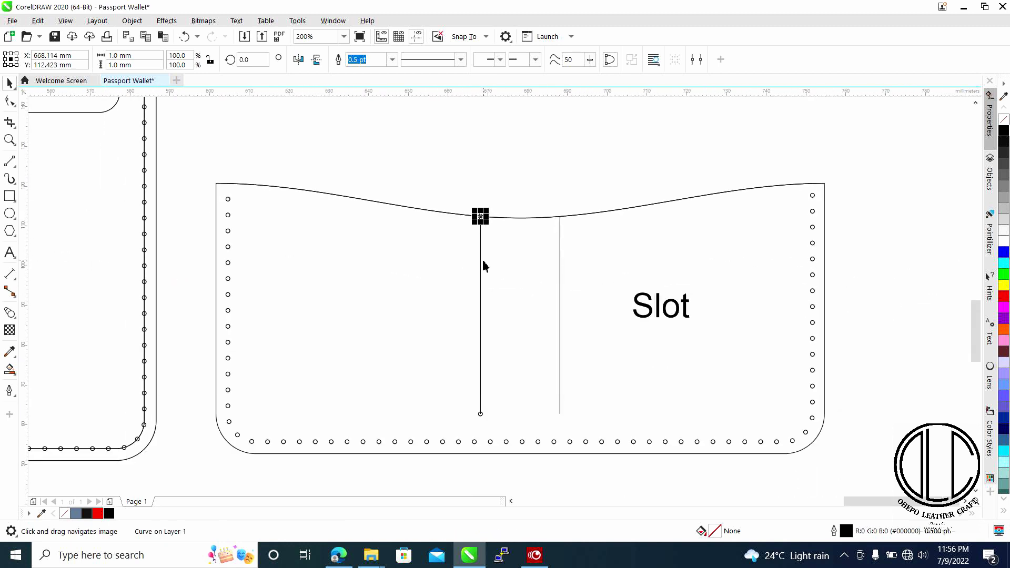
Try to blend the holes at the two ends of the left divider line into a row.
{"action": "left_click", "coordinate": [10, 313]}
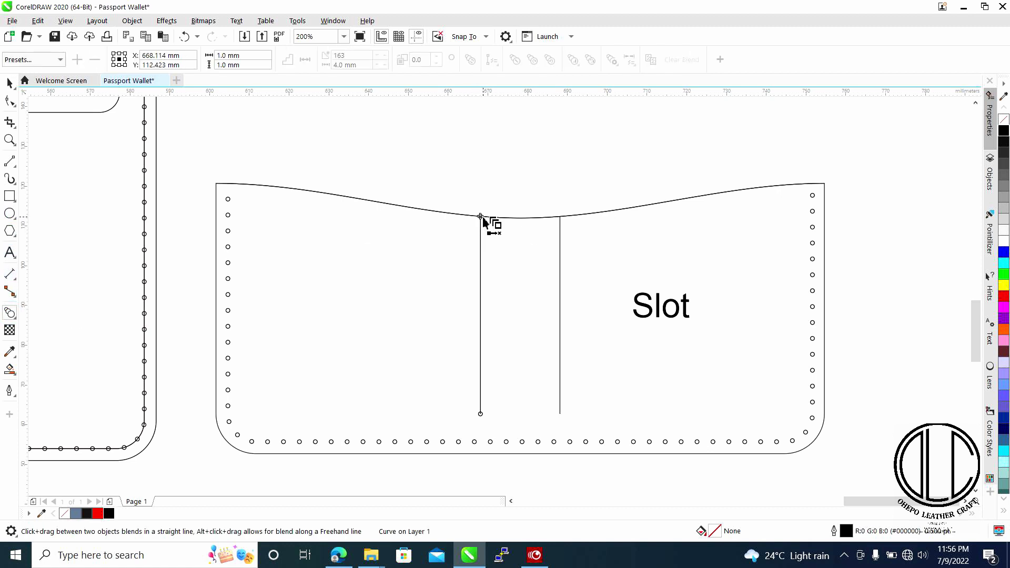
{"action": "left_click_drag", "start_coordinate": [480, 216], "coordinate": [481, 416]}
{"action": "scroll", "coordinate": [487, 413], "scroll_direction": "up", "scroll_amount": 2}
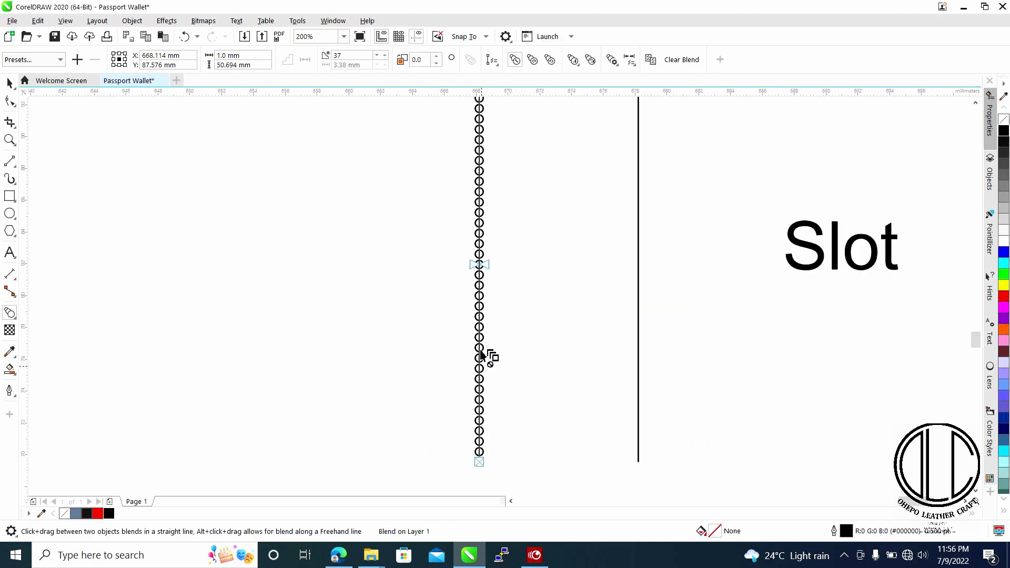
{"action": "scroll", "coordinate": [492, 258], "scroll_direction": "down", "scroll_amount": 2}
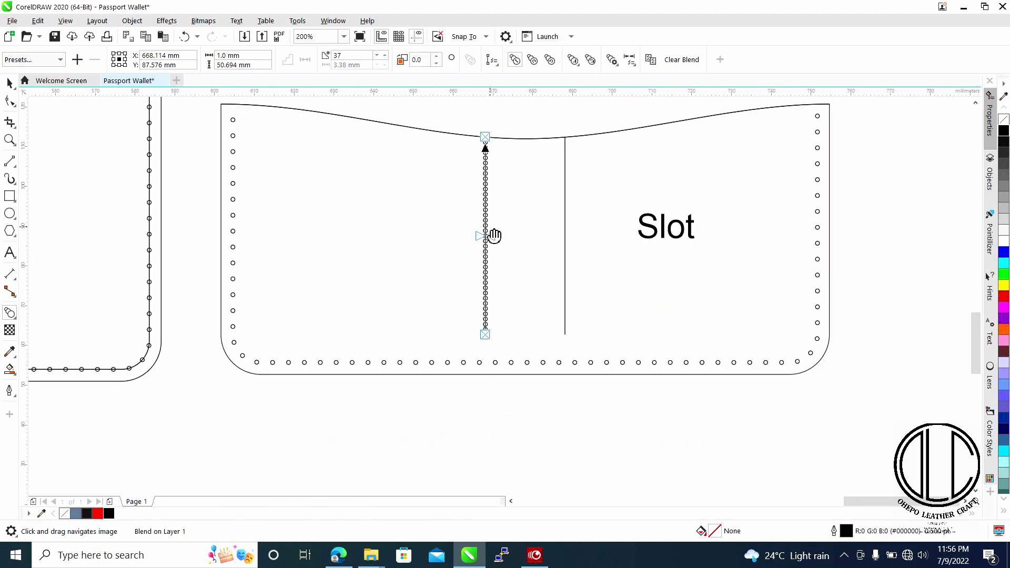
{"action": "scroll", "coordinate": [472, 251], "scroll_direction": "up", "scroll_amount": 3}
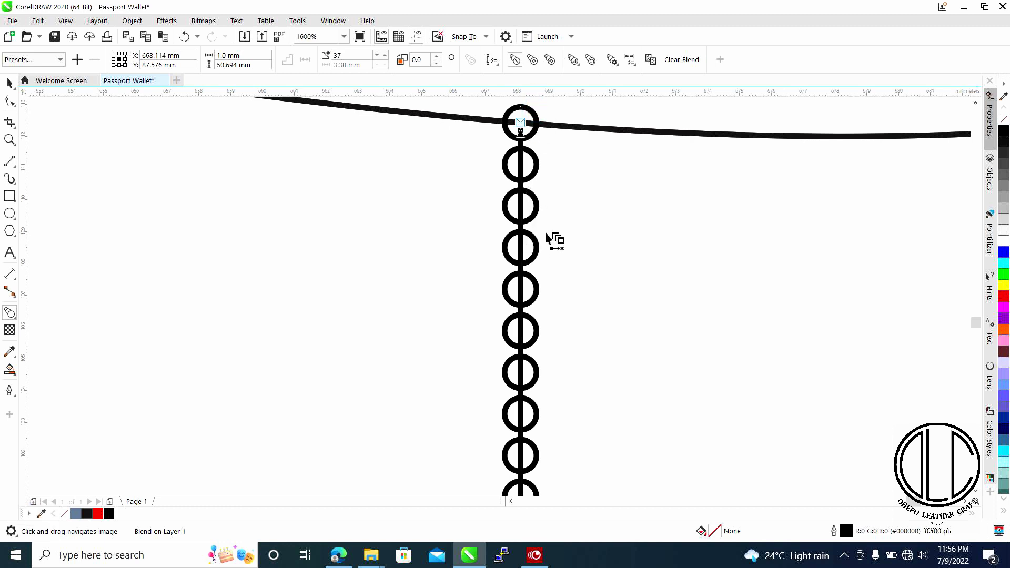
Undo the blend and the last move of the upper hole.
{"action": "key", "text": "ctrl+z"}
{"action": "key", "text": "ctrl+z"}
{"action": "scroll", "coordinate": [550, 240], "scroll_direction": "down", "scroll_amount": 4}
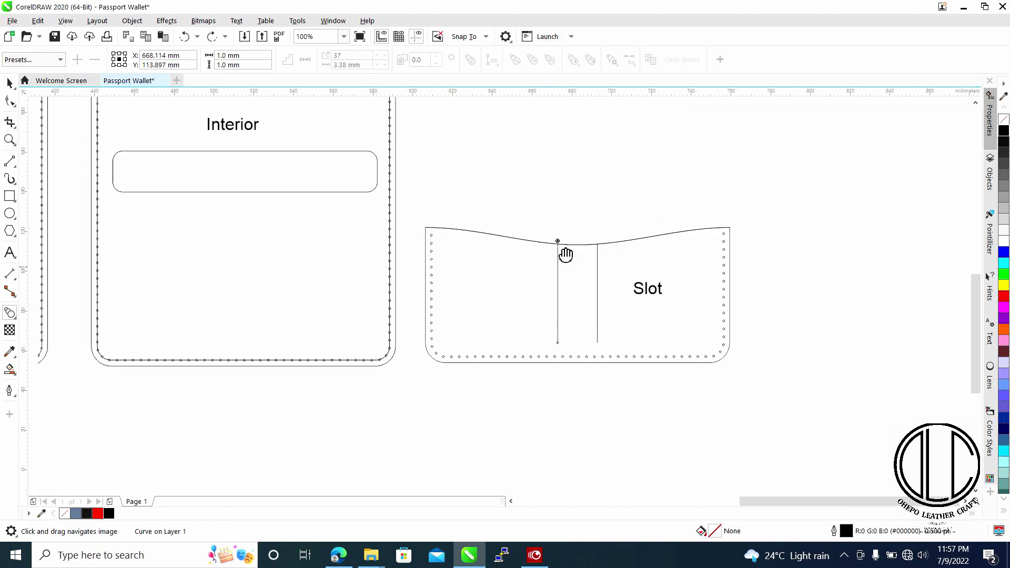
{"action": "scroll", "coordinate": [550, 243], "scroll_direction": "up", "scroll_amount": 2}
{"action": "scroll", "coordinate": [564, 226], "scroll_direction": "up", "scroll_amount": 1}
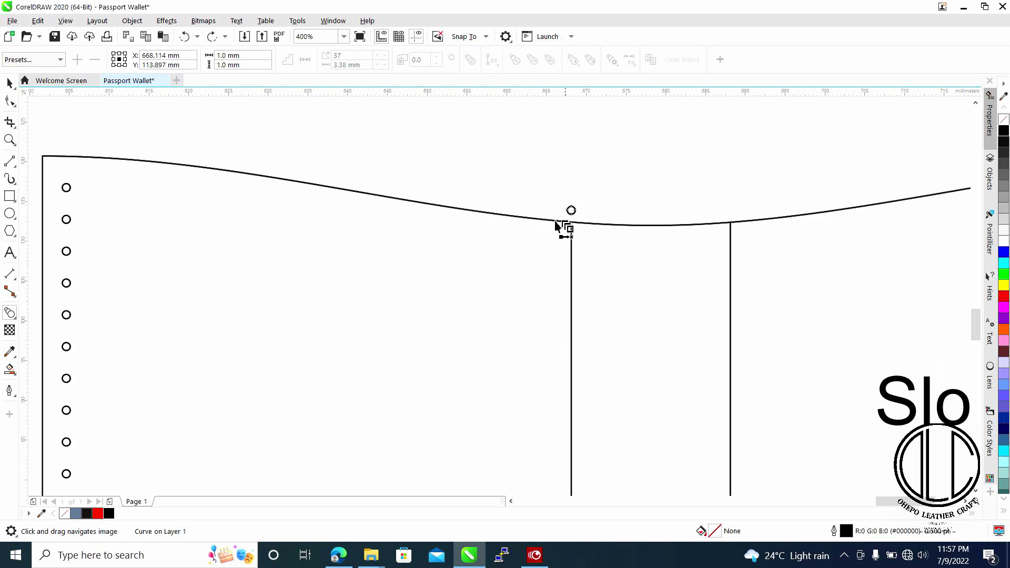
Move the upper hole down the left divider line to about Y 91 mm, clear of the panel's curved edge.
{"action": "left_click", "coordinate": [9, 83]}
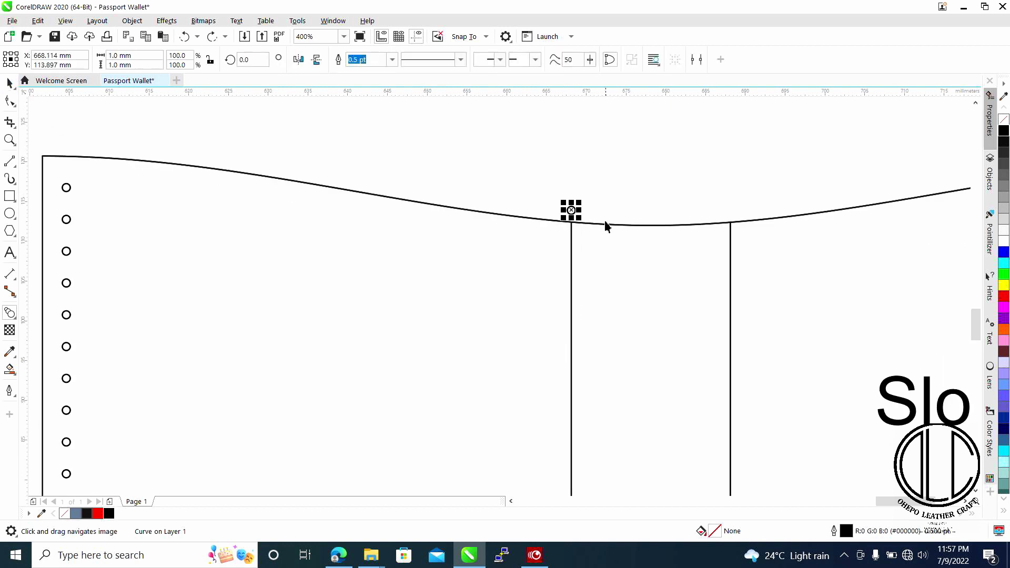
{"action": "left_click_drag", "start_coordinate": [571, 211], "coordinate": [572, 392]}
{"action": "scroll", "coordinate": [577, 363], "scroll_direction": "down", "scroll_amount": 1}
{"action": "scroll", "coordinate": [534, 298], "scroll_direction": "down", "scroll_amount": 2}
{"action": "scroll", "coordinate": [537, 298], "scroll_direction": "up", "scroll_amount": 1}
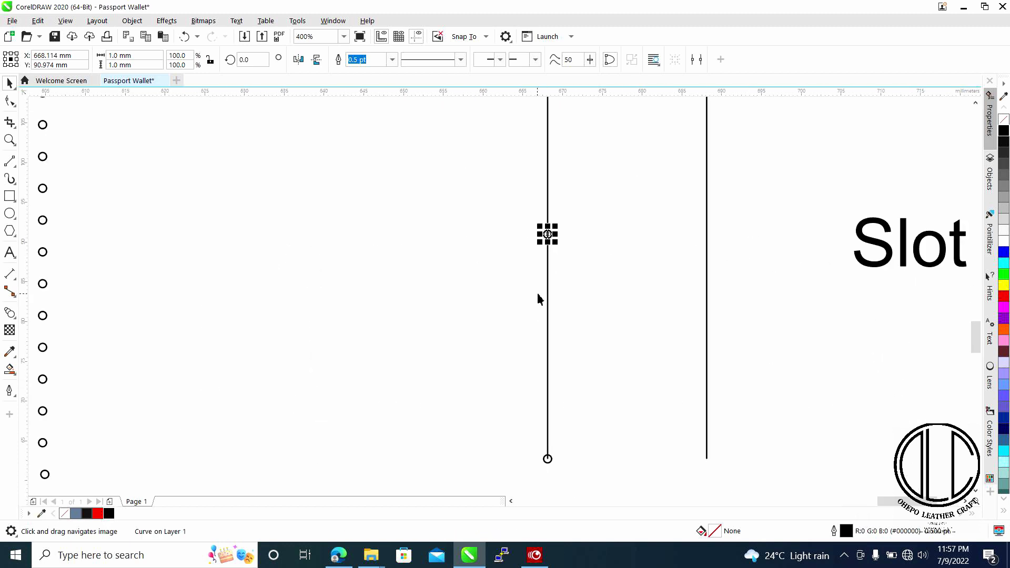
{"action": "scroll", "coordinate": [495, 235], "scroll_direction": "down", "scroll_amount": 1}
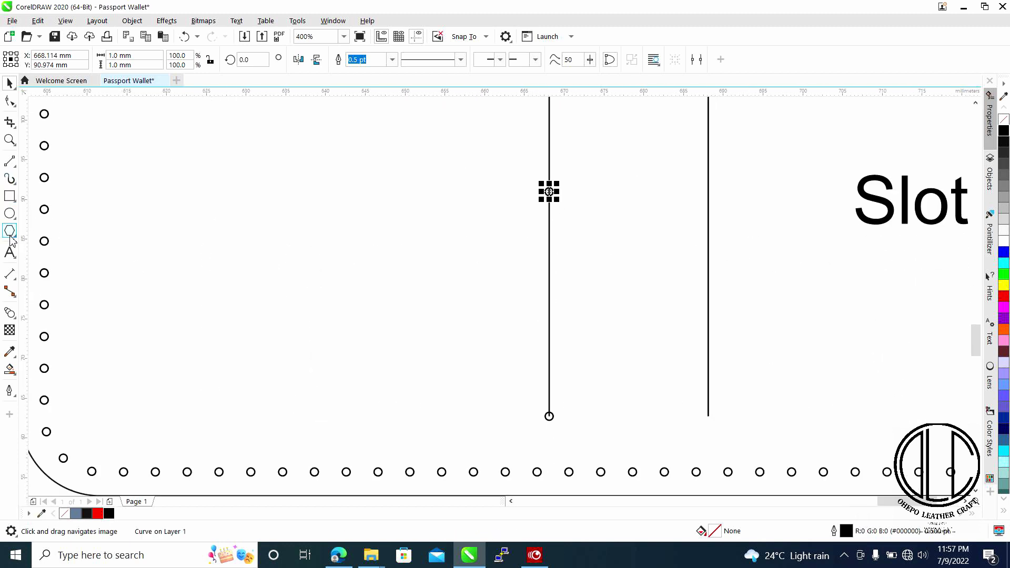
Blend the repositioned hole with the hole at the left divider line's lower end.
{"action": "left_click", "coordinate": [9, 313]}
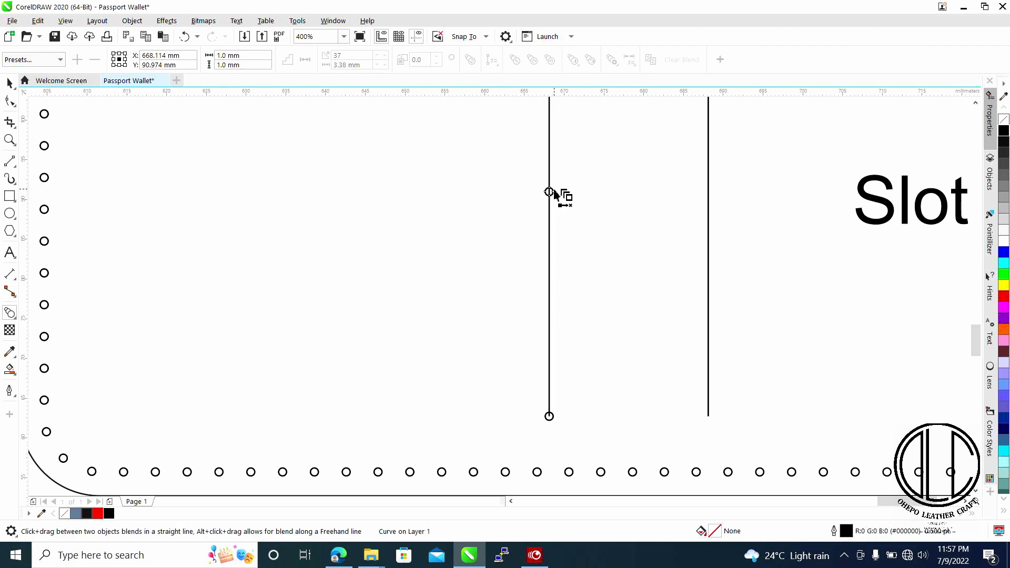
{"action": "left_click_drag", "start_coordinate": [554, 191], "coordinate": [563, 416]}
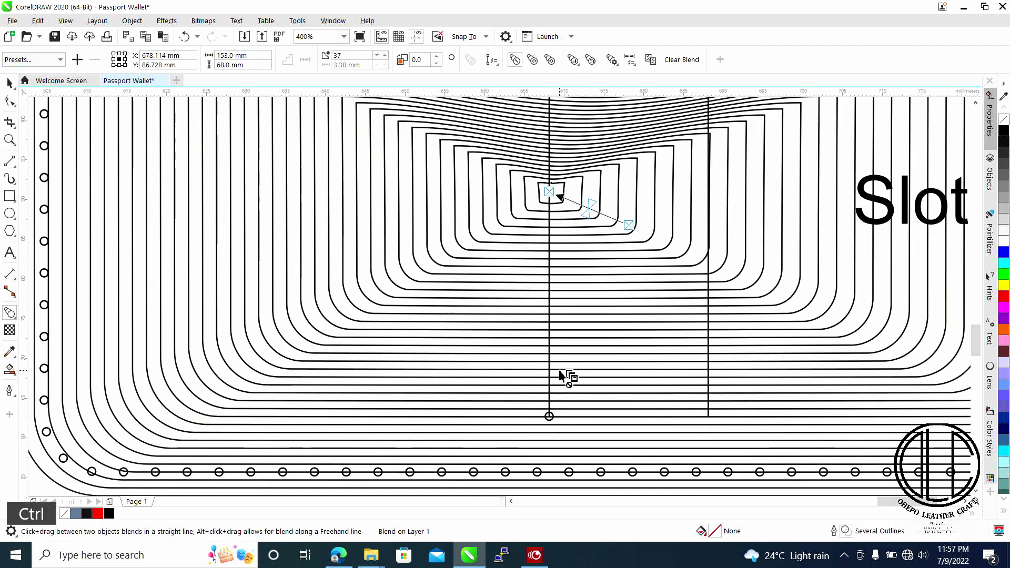
{"action": "key", "text": "ctrl+z"}
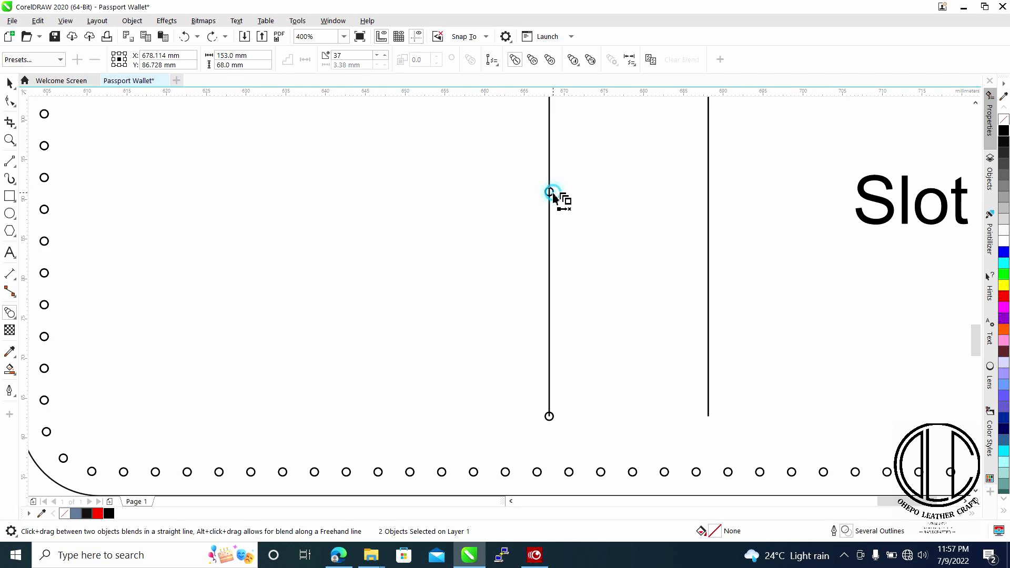
{"action": "left_click_drag", "start_coordinate": [550, 193], "coordinate": [557, 421]}
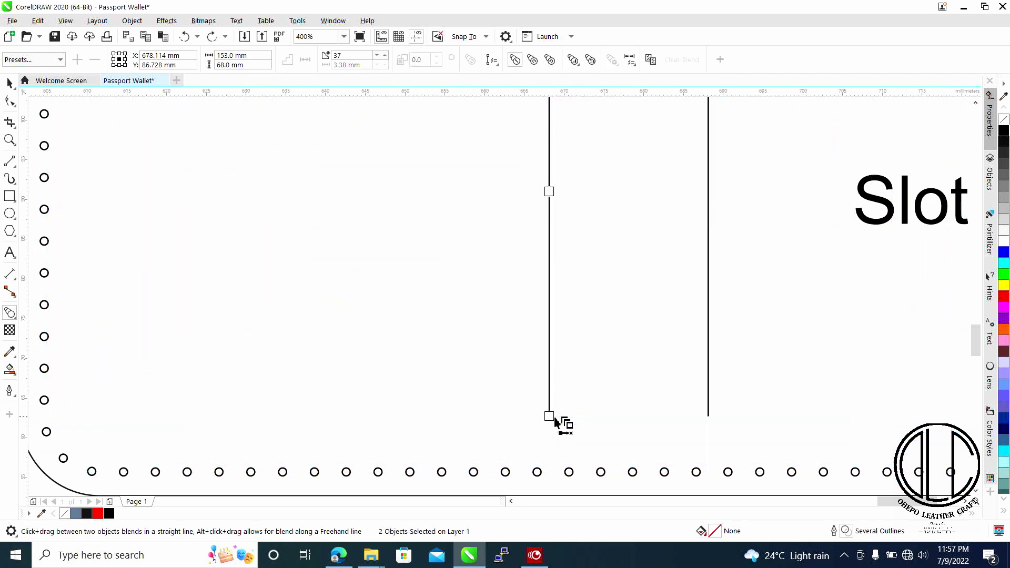
{"action": "scroll", "coordinate": [550, 293], "scroll_direction": "up", "scroll_amount": 1}
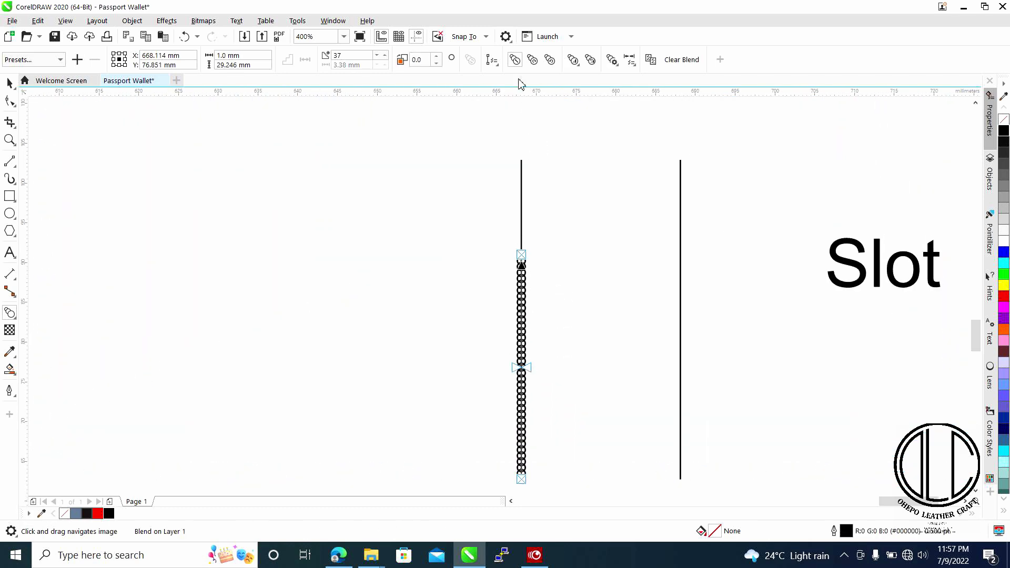
Attach the hole blend to the left divider line as its path and set the blend spacing to 4 mm.
{"action": "left_click", "coordinate": [496, 70]}
{"action": "left_click", "coordinate": [513, 75]}
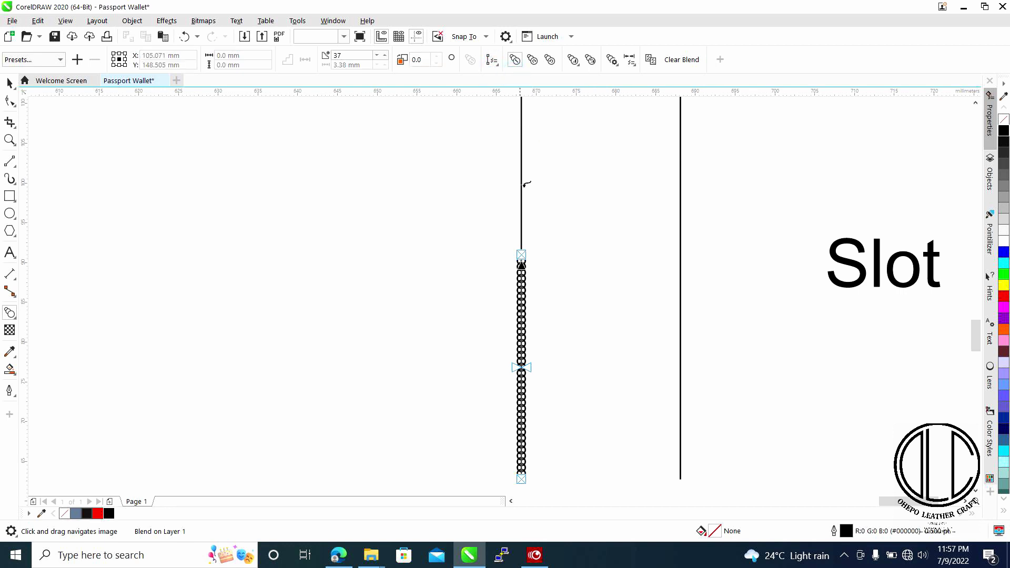
{"action": "left_click", "coordinate": [522, 191]}
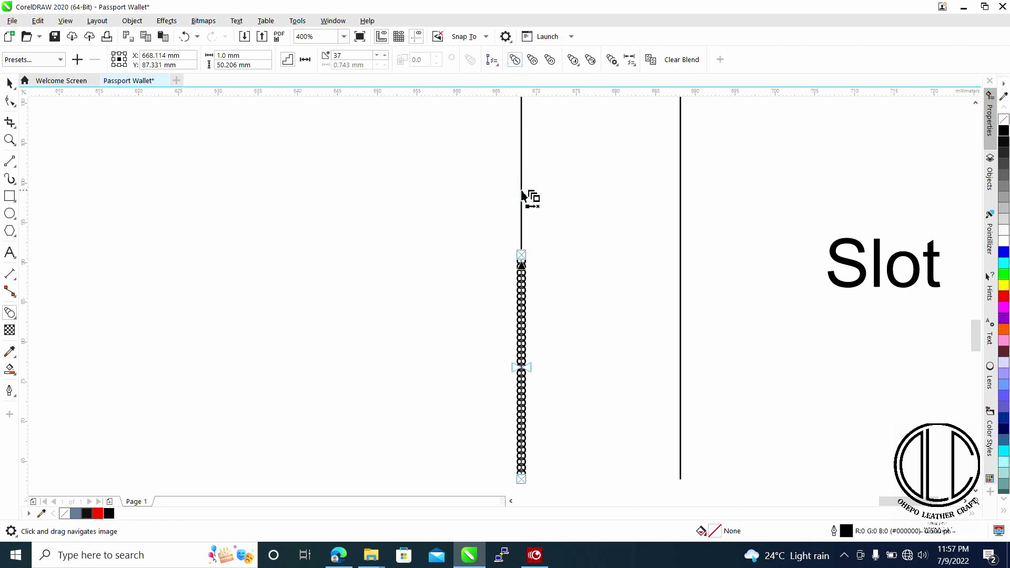
{"action": "left_click", "coordinate": [305, 60]}
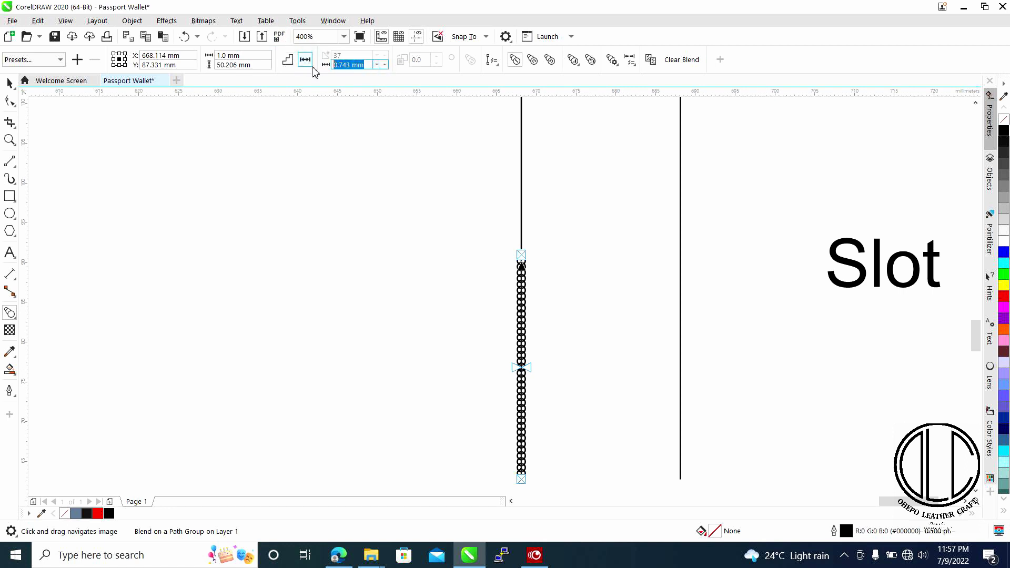
{"action": "type", "text": "4mm"}
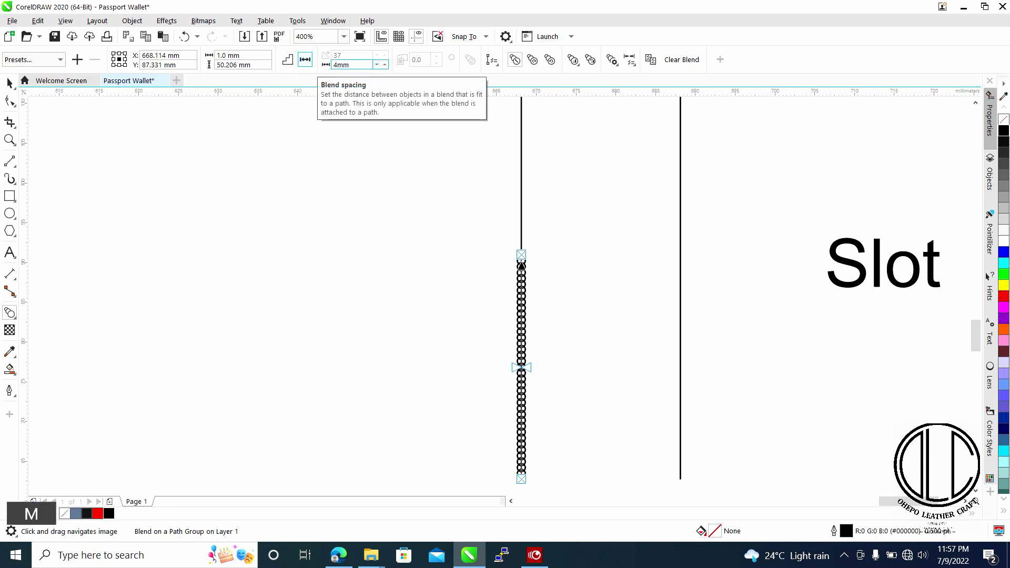
{"action": "key", "text": "Return"}
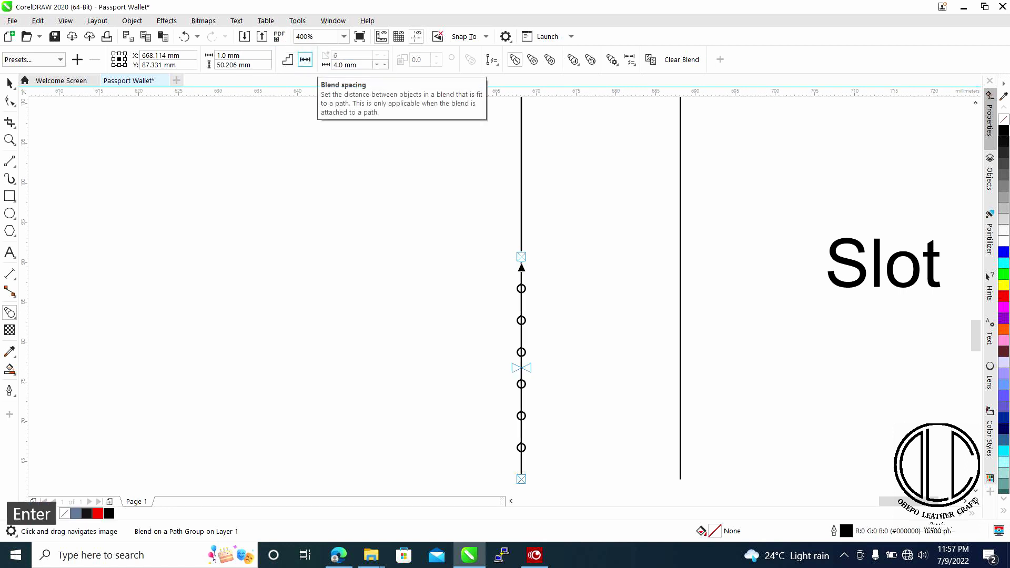
Extend the hole blend along the full path of the left divider line.
{"action": "left_click", "coordinate": [631, 59]}
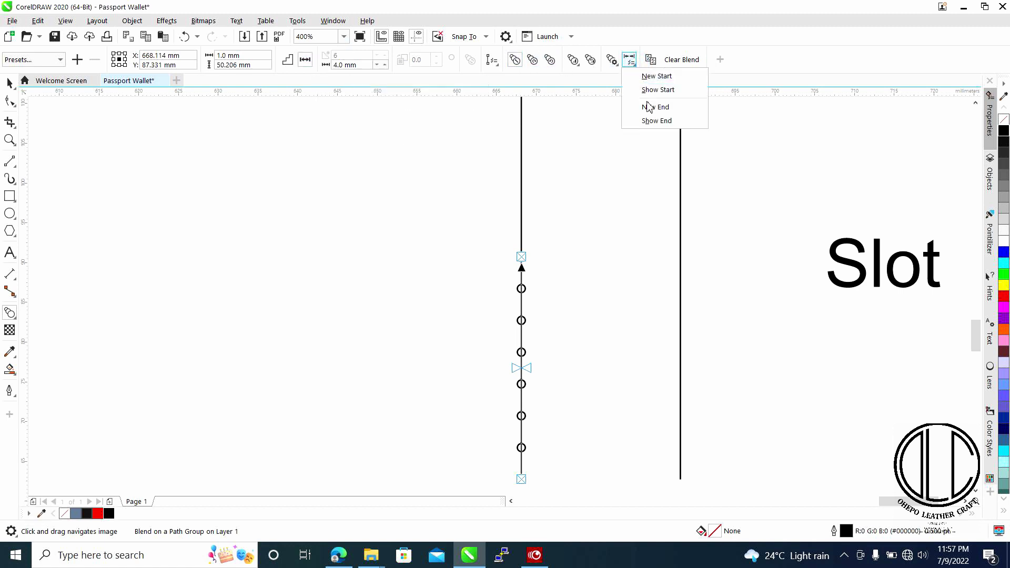
{"action": "left_click", "coordinate": [612, 60]}
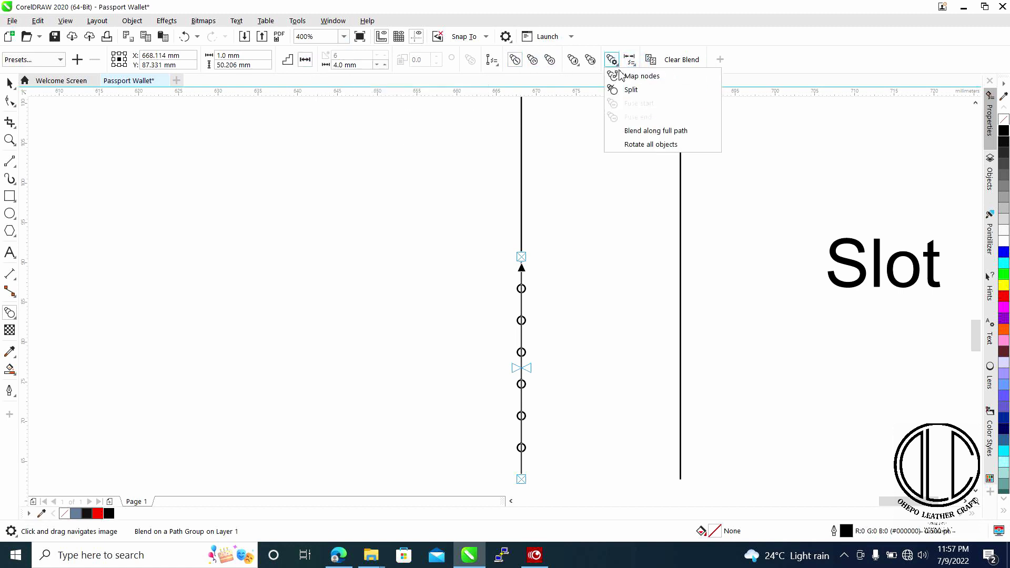
{"action": "left_click", "coordinate": [642, 131]}
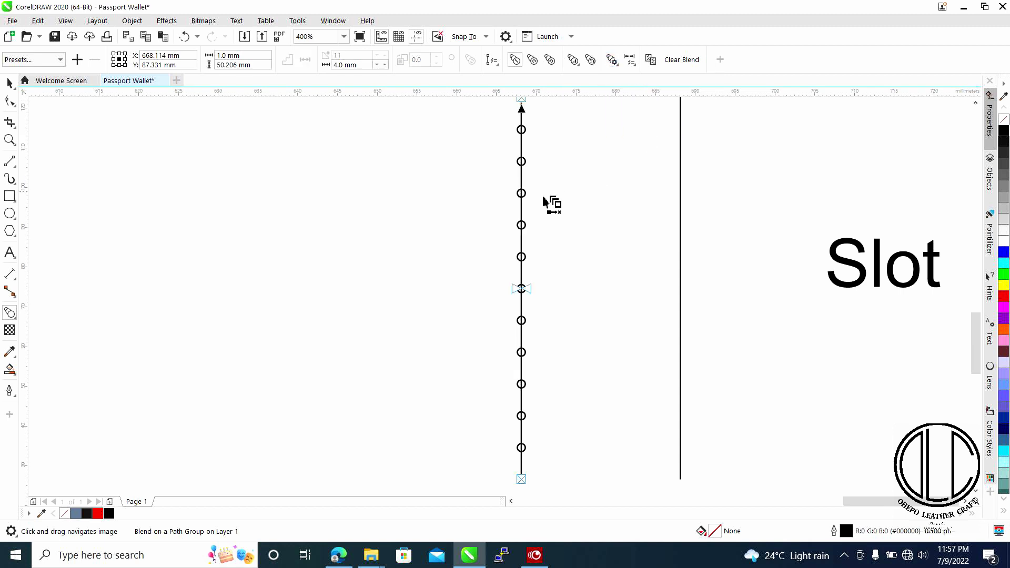
{"action": "scroll", "coordinate": [518, 219], "scroll_direction": "down", "scroll_amount": 2}
{"action": "scroll", "coordinate": [517, 218], "scroll_direction": "up", "scroll_amount": 2}
{"action": "scroll", "coordinate": [531, 209], "scroll_direction": "up", "scroll_amount": 3}
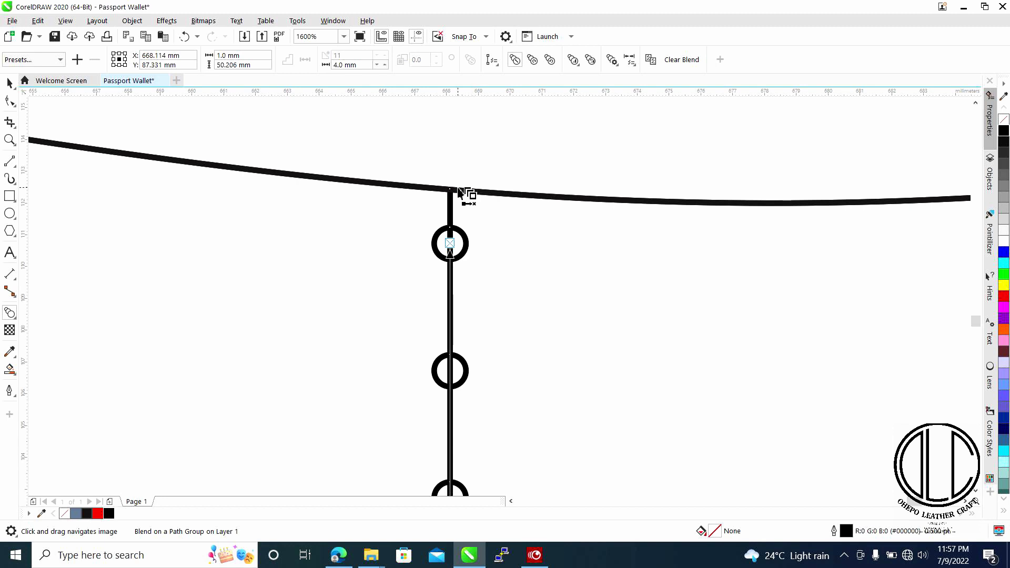
{"action": "scroll", "coordinate": [473, 197], "scroll_direction": "down", "scroll_amount": 2}
{"action": "scroll", "coordinate": [492, 196], "scroll_direction": "down", "scroll_amount": 1}
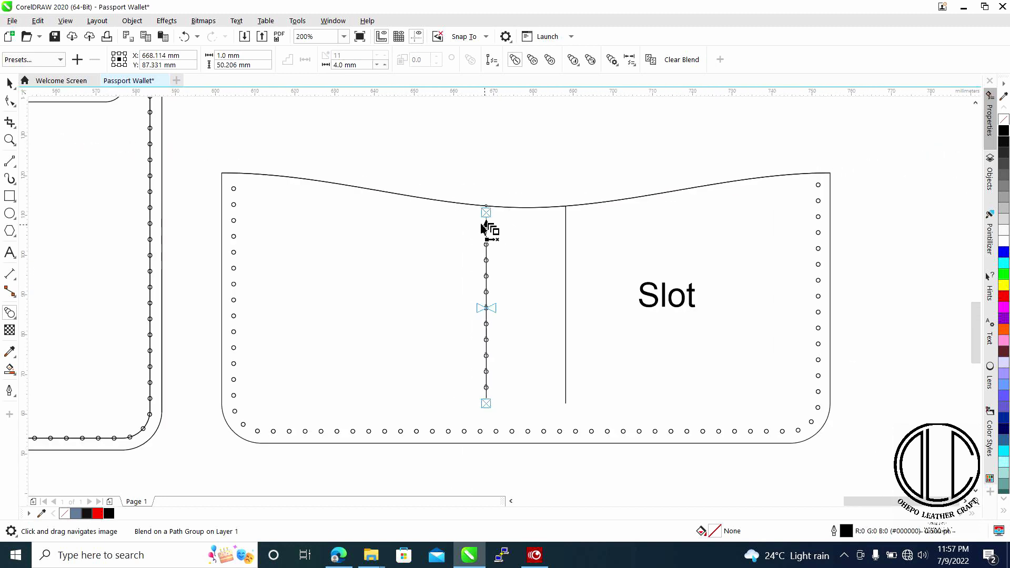
Copy the left divider's row of stitch holes and place the copy on the Slot panel's right divider line.
{"action": "left_click_drag", "start_coordinate": [485, 225], "coordinate": [453, 217]}
{"action": "left_click", "coordinate": [10, 83]}
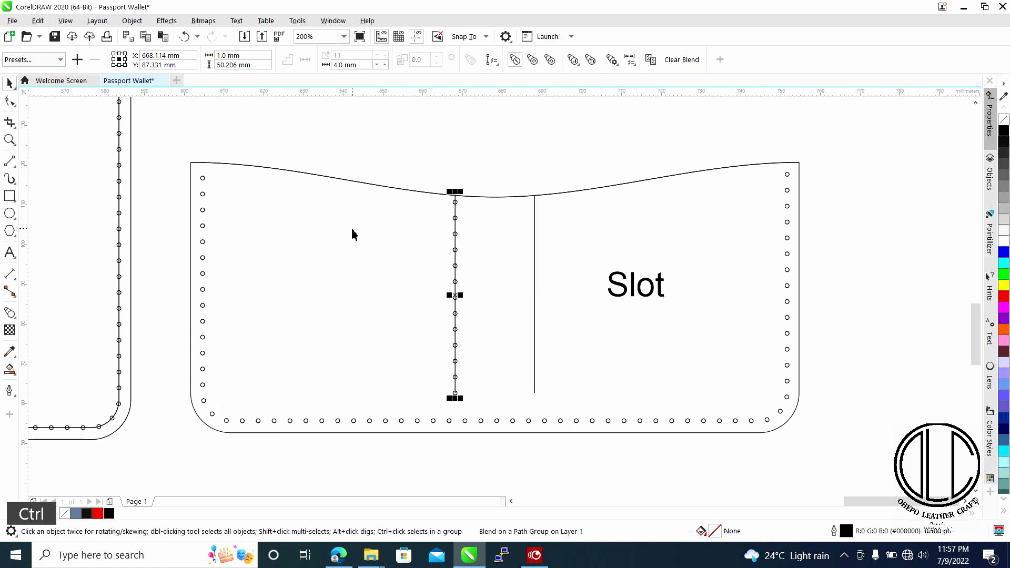
{"action": "key", "text": "ctrl+c"}
{"action": "key", "text": "ctrl+v"}
{"action": "left_click_drag", "start_coordinate": [451, 293], "coordinate": [618, 298]}
{"action": "scroll", "coordinate": [453, 295], "scroll_direction": "up", "scroll_amount": 1}
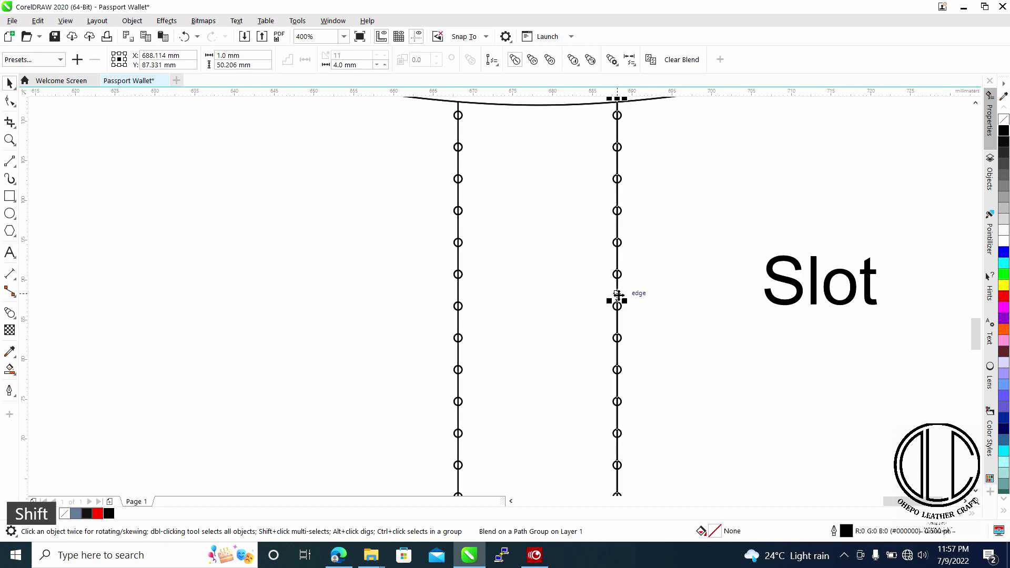
{"action": "scroll", "coordinate": [619, 247], "scroll_direction": "down", "scroll_amount": 1}
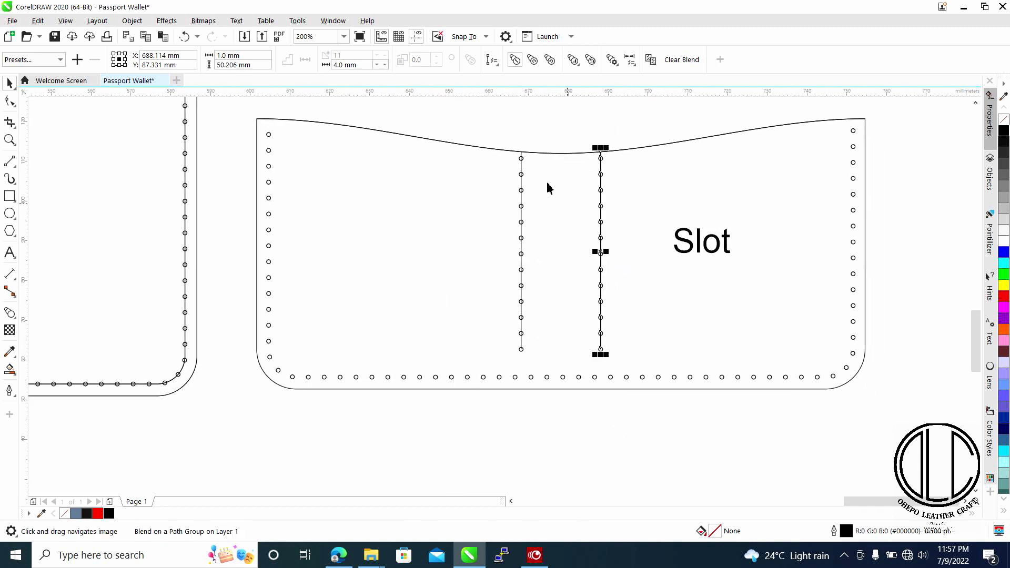
{"action": "left_click", "coordinate": [515, 124]}
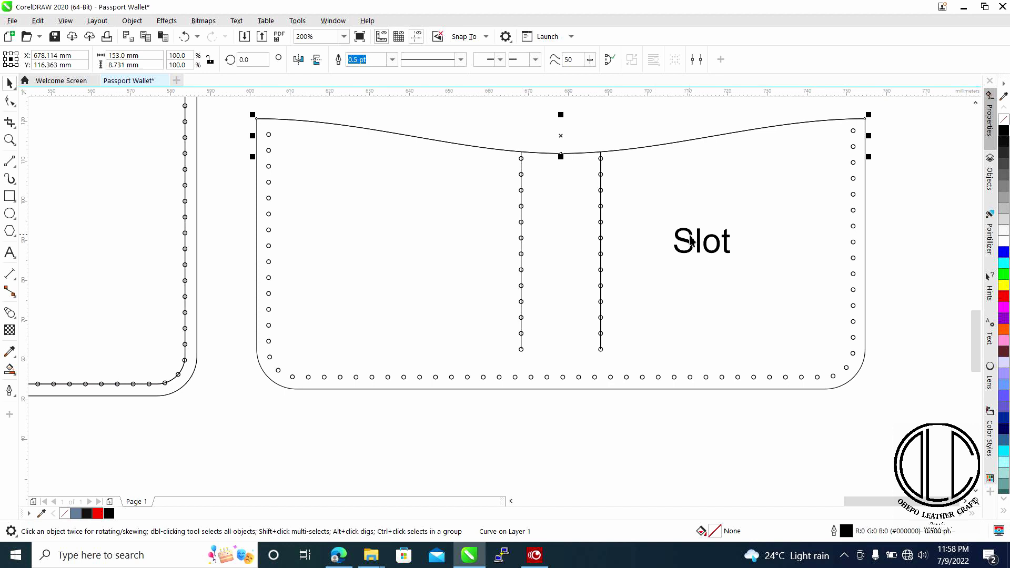
{"action": "scroll", "coordinate": [690, 241], "scroll_direction": "down", "scroll_amount": 1}
{"action": "left_click_drag", "start_coordinate": [670, 236], "coordinate": [654, 259]}
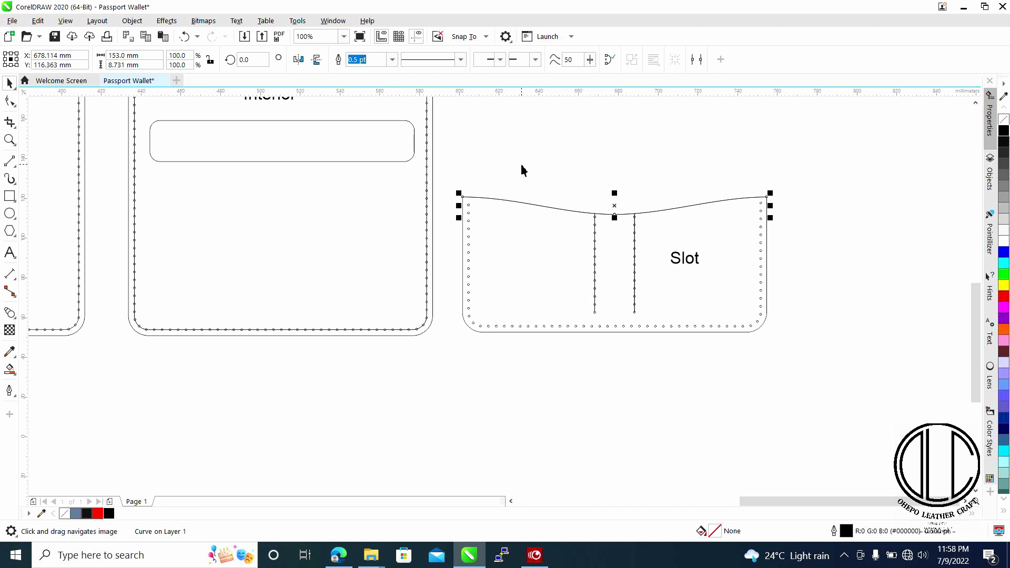
{"action": "scroll", "coordinate": [519, 183], "scroll_direction": "up", "scroll_amount": 3}
{"action": "left_click", "coordinate": [516, 182]}
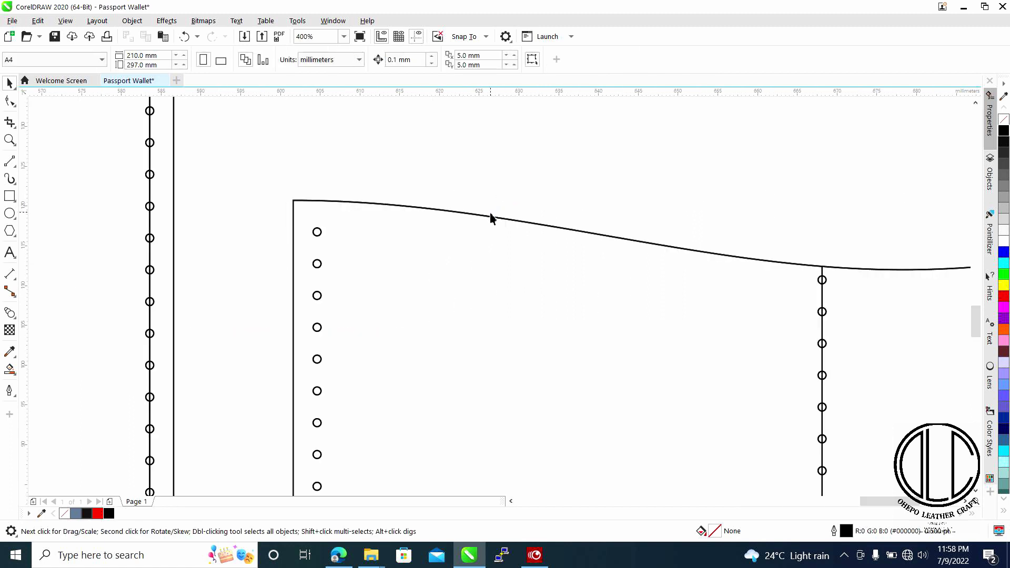
{"action": "left_click", "coordinate": [490, 216]}
{"action": "left_click_drag", "start_coordinate": [490, 217], "coordinate": [495, 169]}
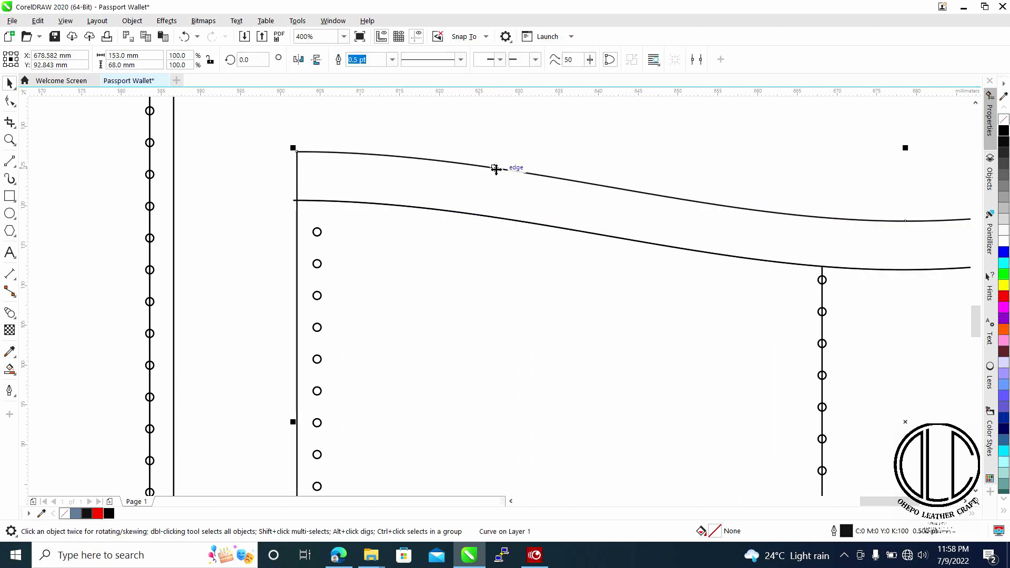
{"action": "key", "text": "ctrl+z"}
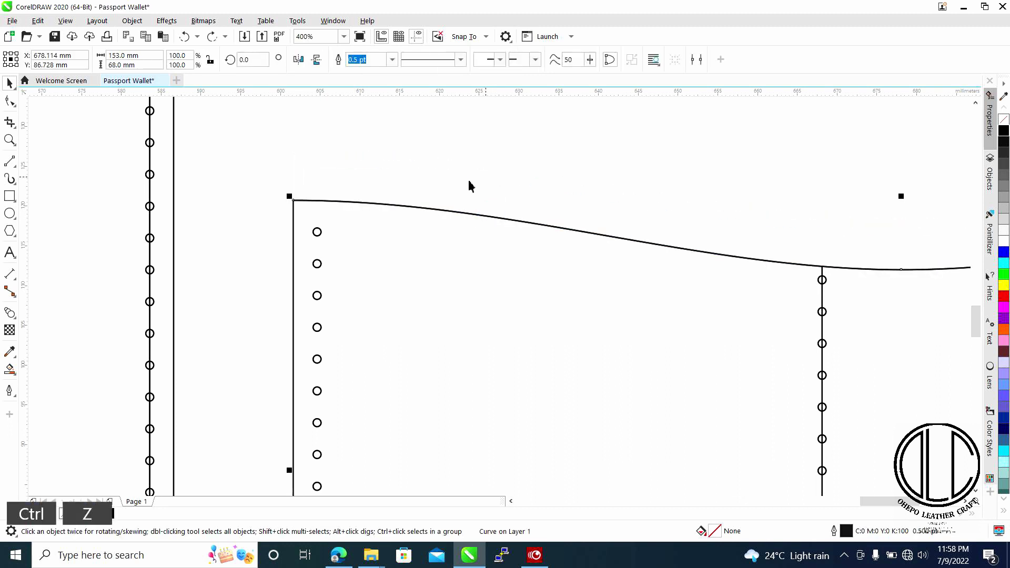
Delete the separate duplicate curve lying along the Slot panel's wavy upper edge.
{"action": "scroll", "coordinate": [258, 179], "scroll_direction": "down", "scroll_amount": 2}
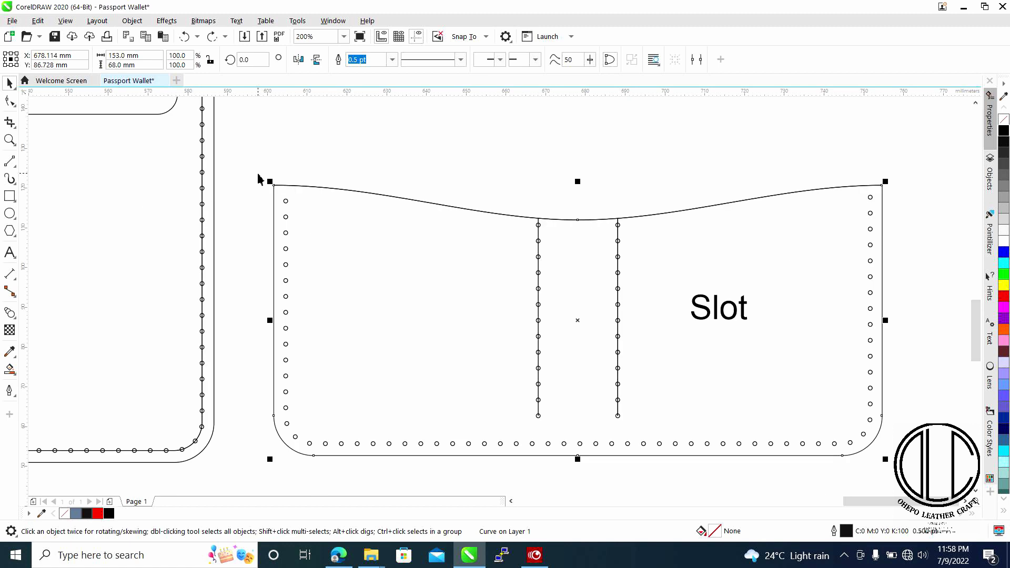
{"action": "left_click_drag", "start_coordinate": [240, 147], "coordinate": [928, 453]}
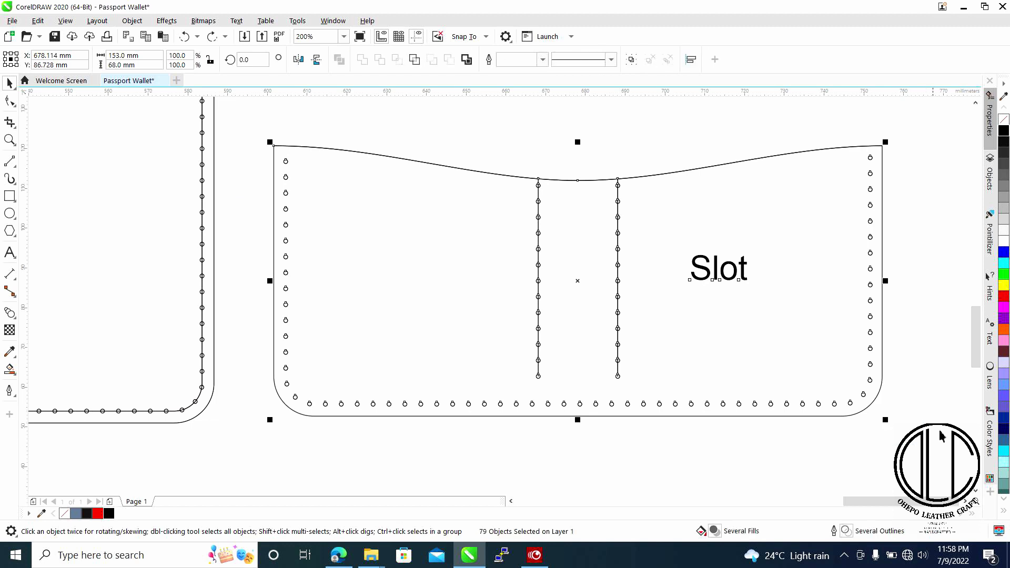
{"action": "left_click", "coordinate": [989, 179]}
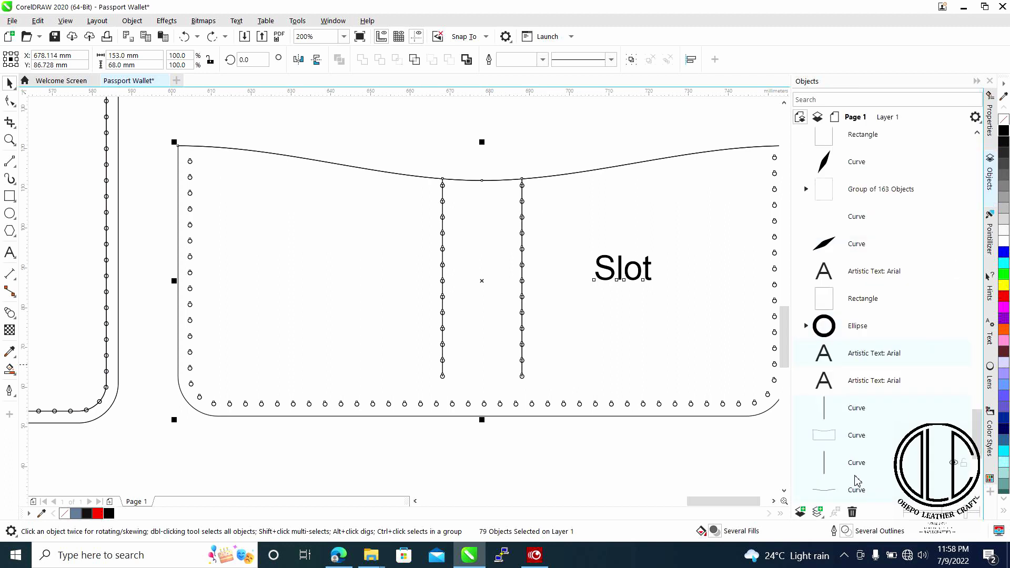
{"action": "left_click", "coordinate": [848, 492]}
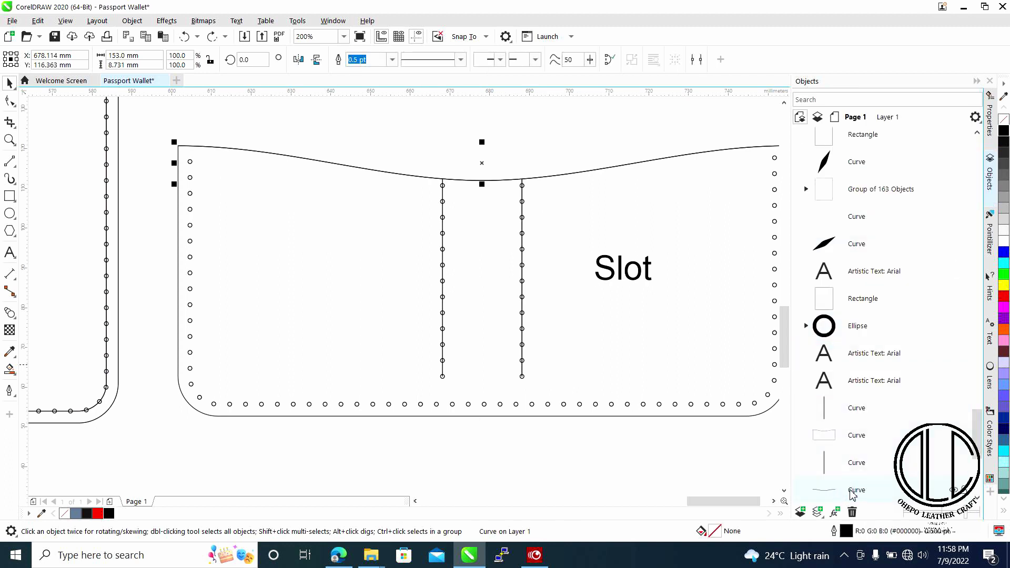
{"action": "key", "text": "Delete"}
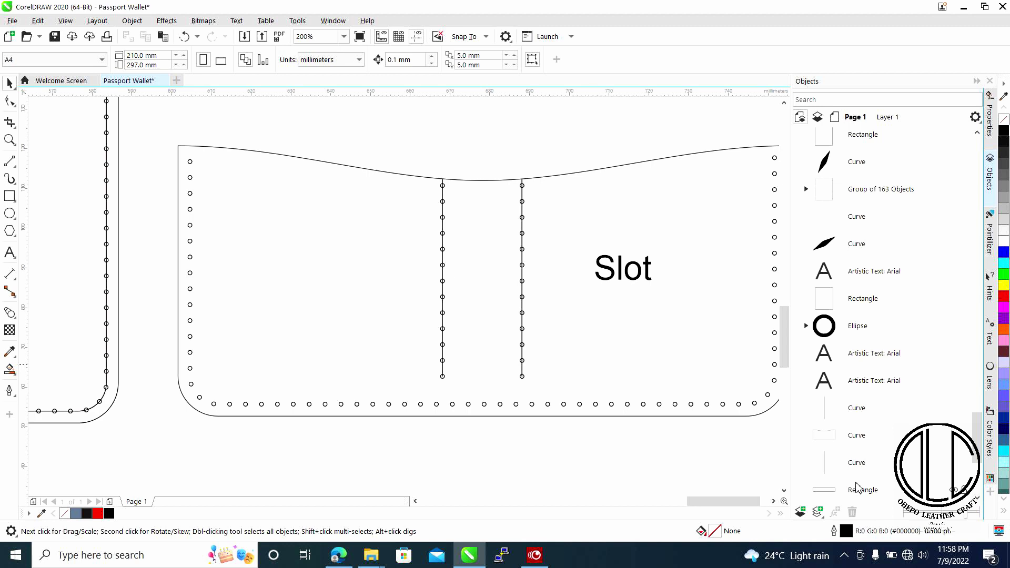
Try to delete the left divider line under its hole row, undo the deletion, and locate the row's blend among the objects.
{"action": "left_click", "coordinate": [854, 468]}
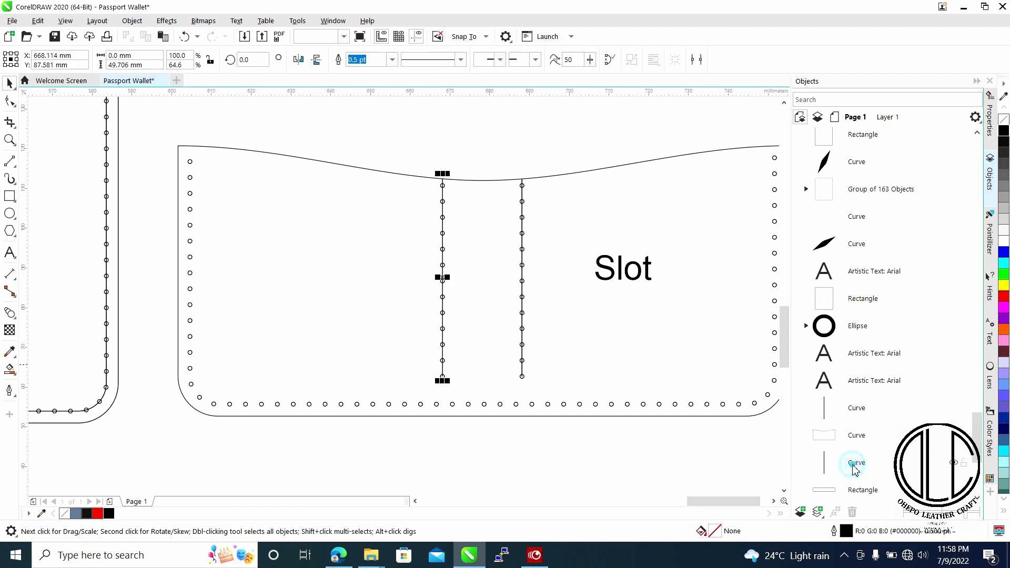
{"action": "key", "text": "Delete"}
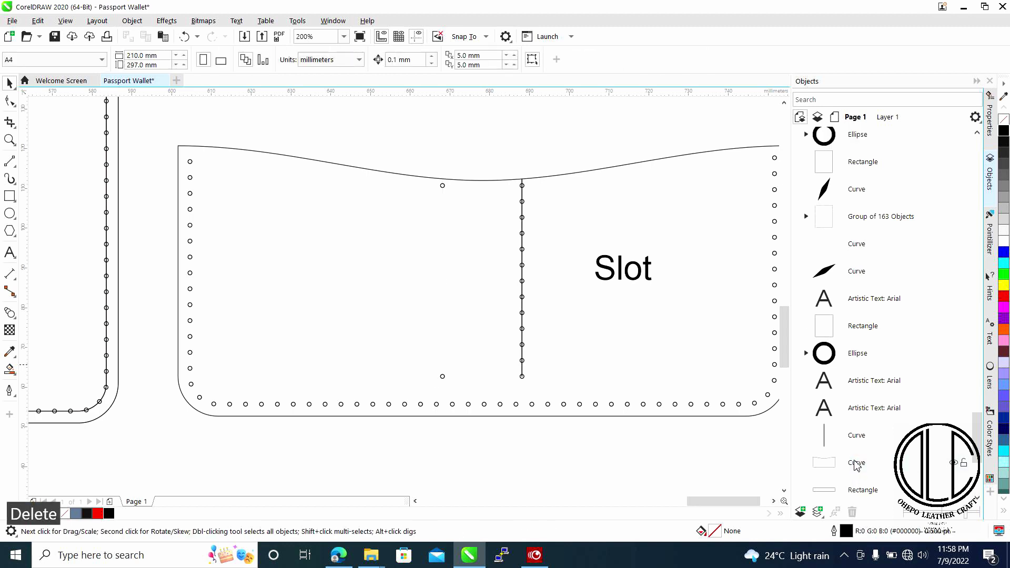
{"action": "key", "text": "ctrl+z"}
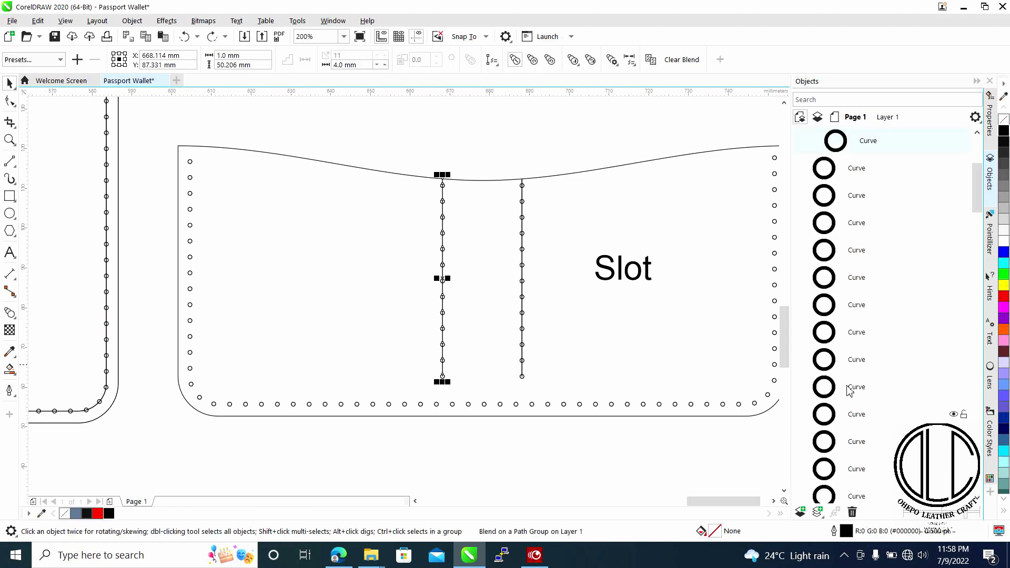
{"action": "left_click", "coordinate": [462, 118]}
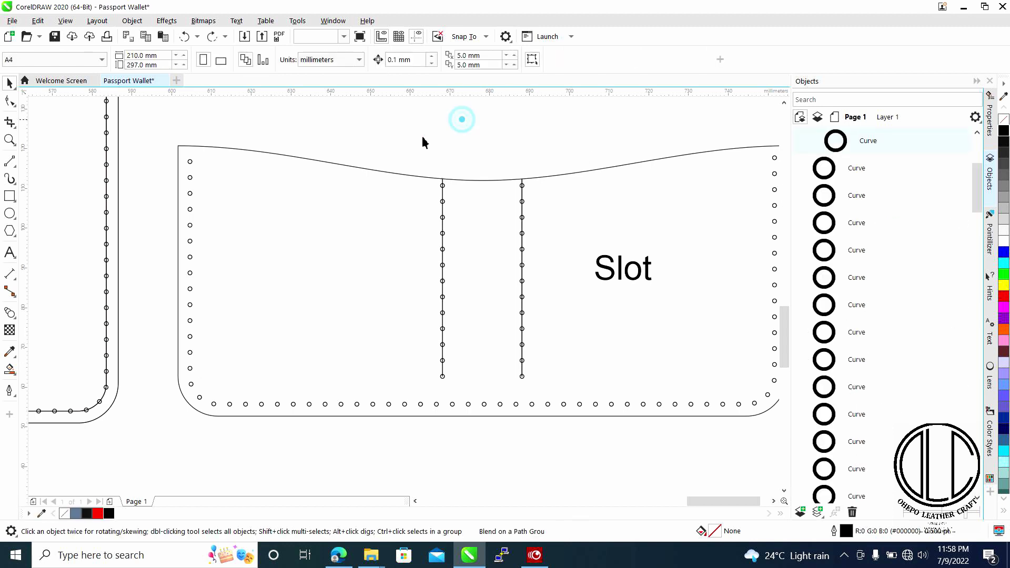
{"action": "left_click_drag", "start_coordinate": [403, 131], "coordinate": [480, 398]}
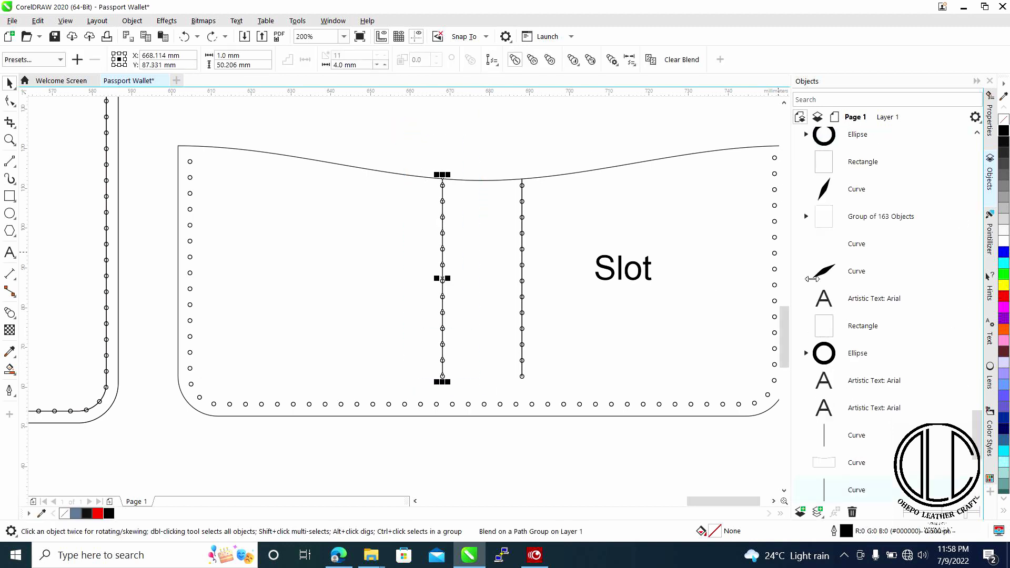
{"action": "scroll", "coordinate": [884, 426], "scroll_direction": "up", "scroll_amount": 2}
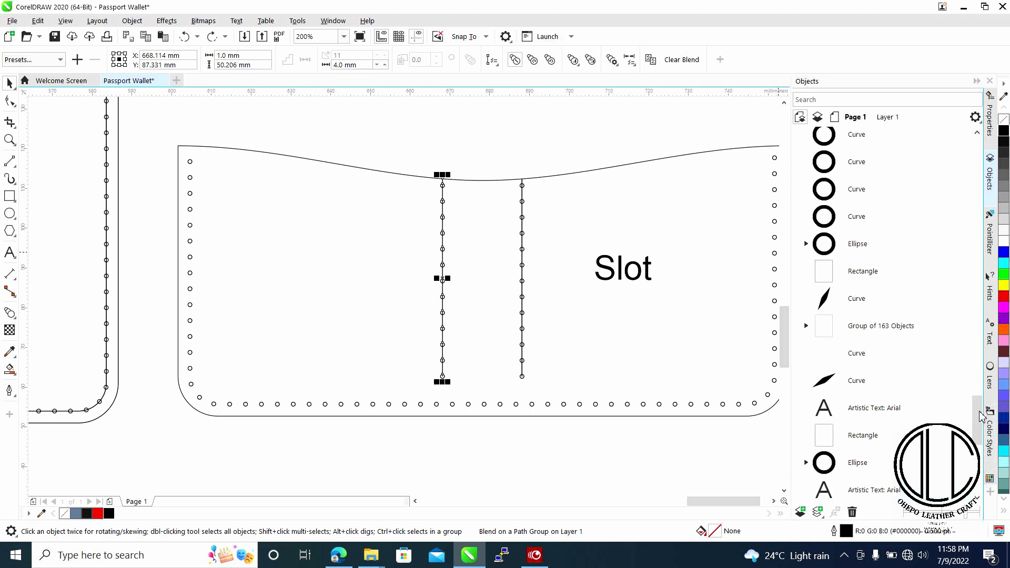
{"action": "left_click_drag", "start_coordinate": [978, 424], "coordinate": [977, 146]}
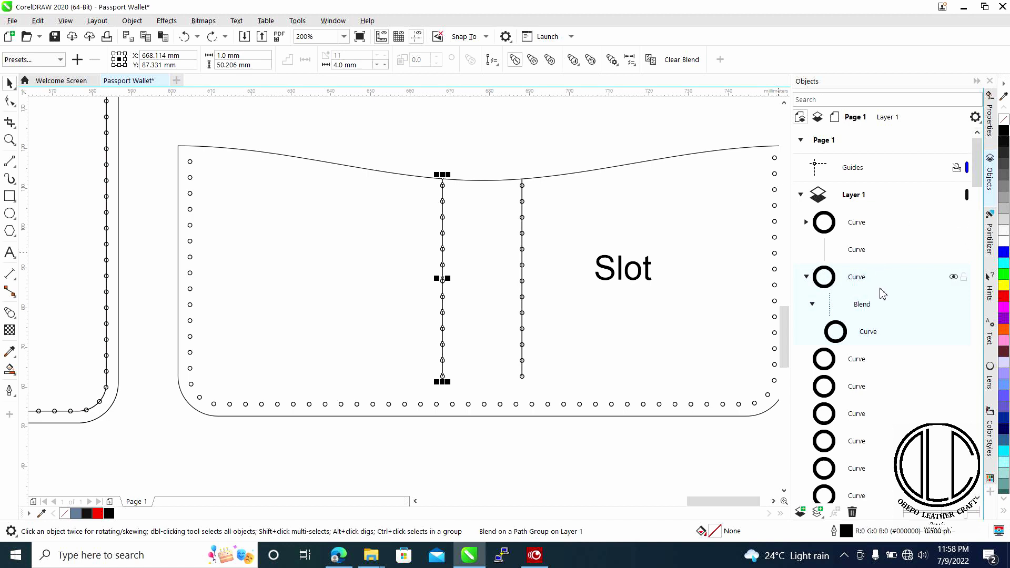
Try to delete the copied path line inside the right divider's hole row, and undo the deletion.
{"action": "left_click", "coordinate": [515, 145]}
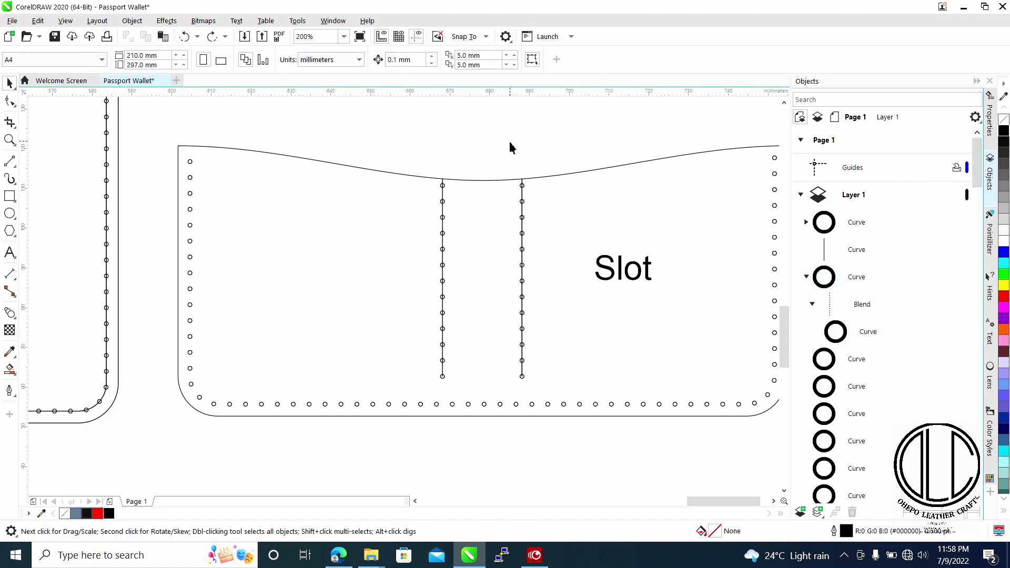
{"action": "left_click_drag", "start_coordinate": [504, 155], "coordinate": [559, 392]}
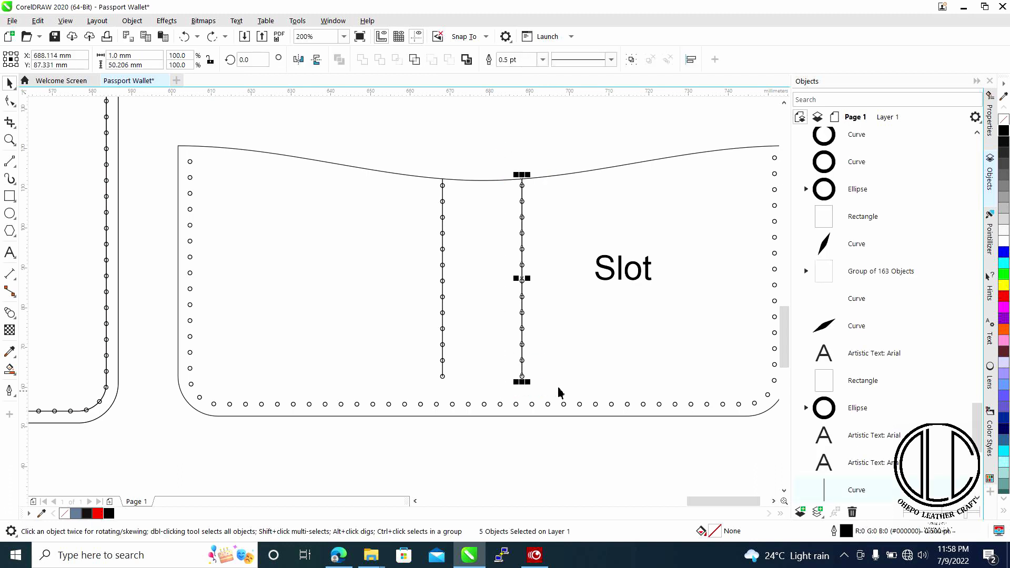
{"action": "left_click_drag", "start_coordinate": [977, 424], "coordinate": [967, 153]}
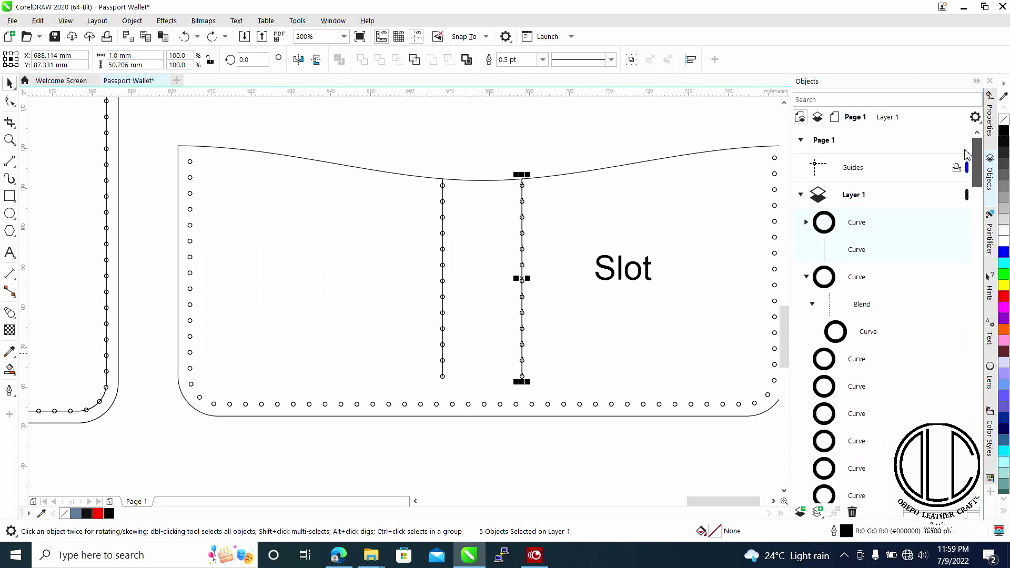
{"action": "left_click", "coordinate": [859, 251]}
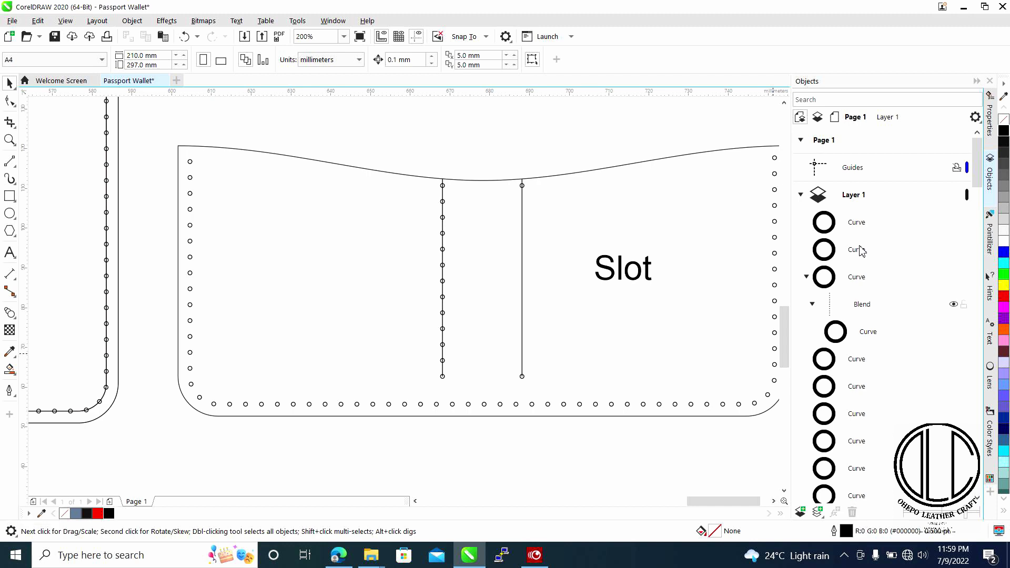
{"action": "key", "text": "ctrl+z"}
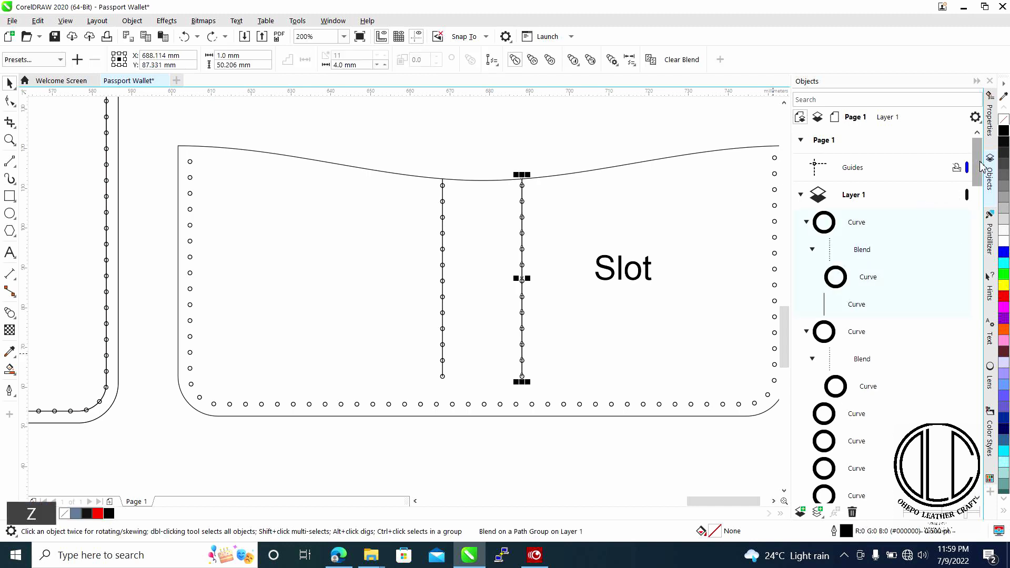
Delete the original right divider line that duplicates the copied hole row's path line.
{"action": "left_click_drag", "start_coordinate": [981, 166], "coordinate": [1000, 480]}
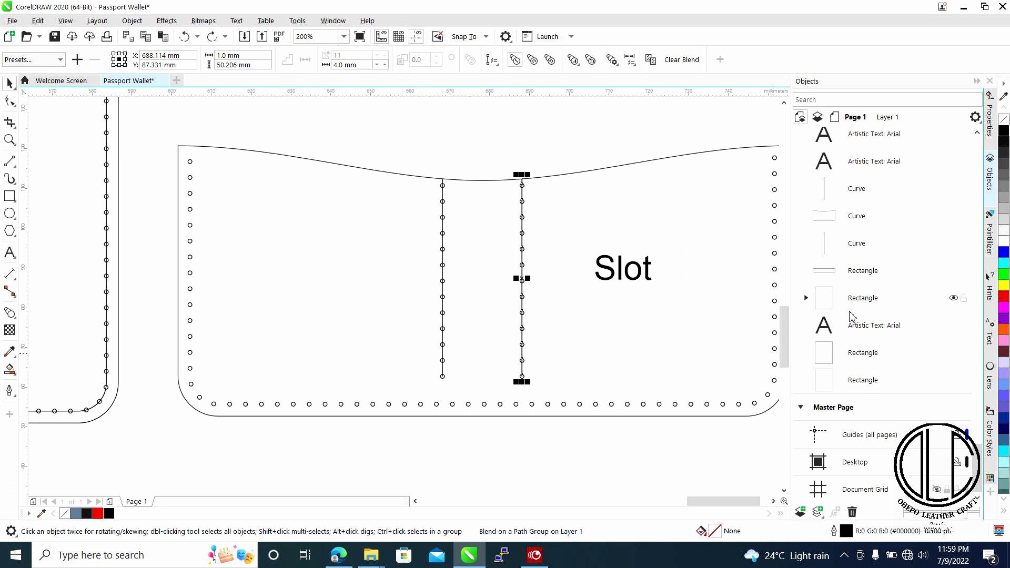
{"action": "scroll", "coordinate": [849, 311], "scroll_direction": "up", "scroll_amount": 3}
{"action": "scroll", "coordinate": [810, 284], "scroll_direction": "up", "scroll_amount": 1}
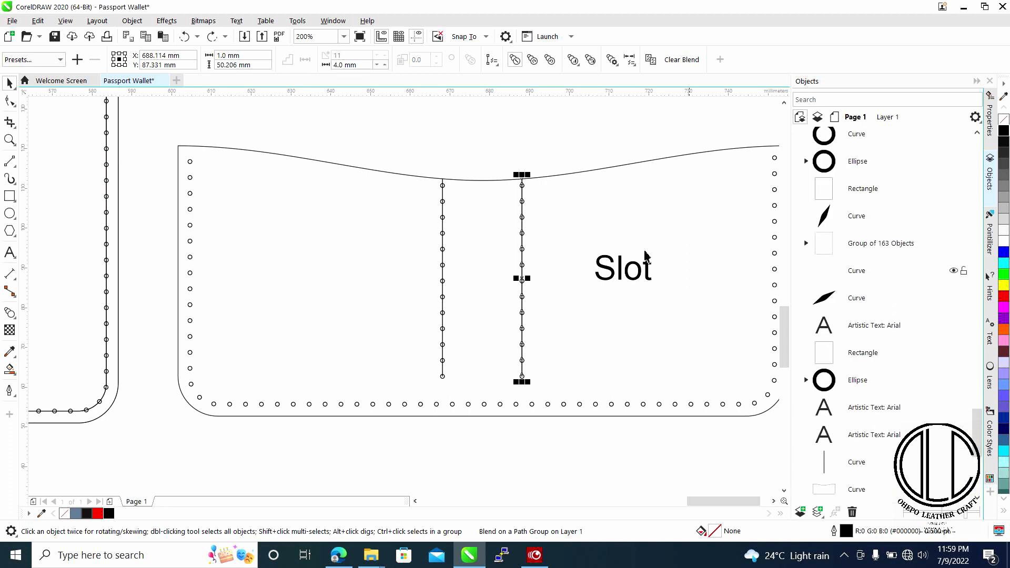
{"action": "left_click_drag", "start_coordinate": [489, 149], "coordinate": [574, 378]}
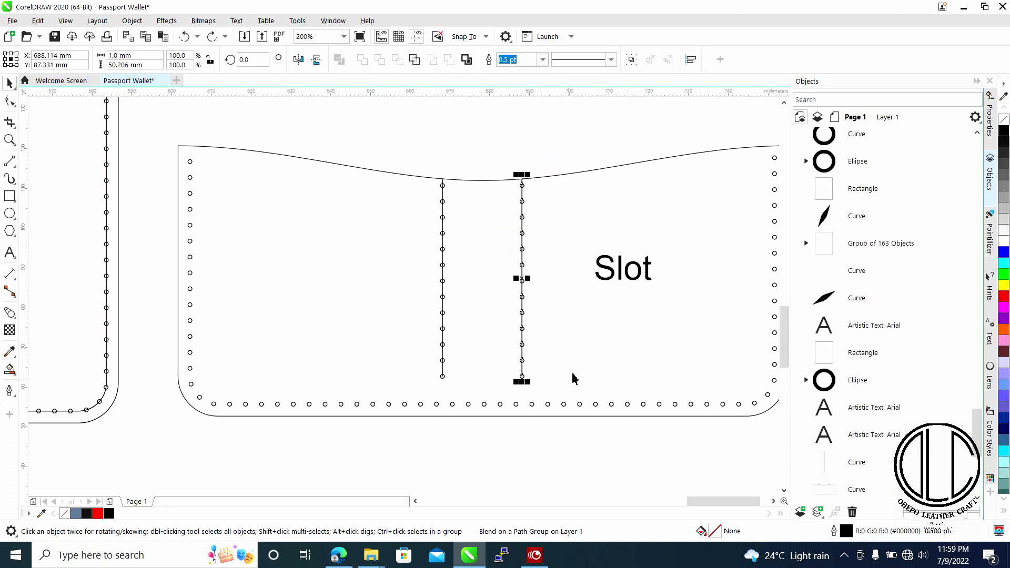
{"action": "scroll", "coordinate": [946, 421], "scroll_direction": "down", "scroll_amount": 3}
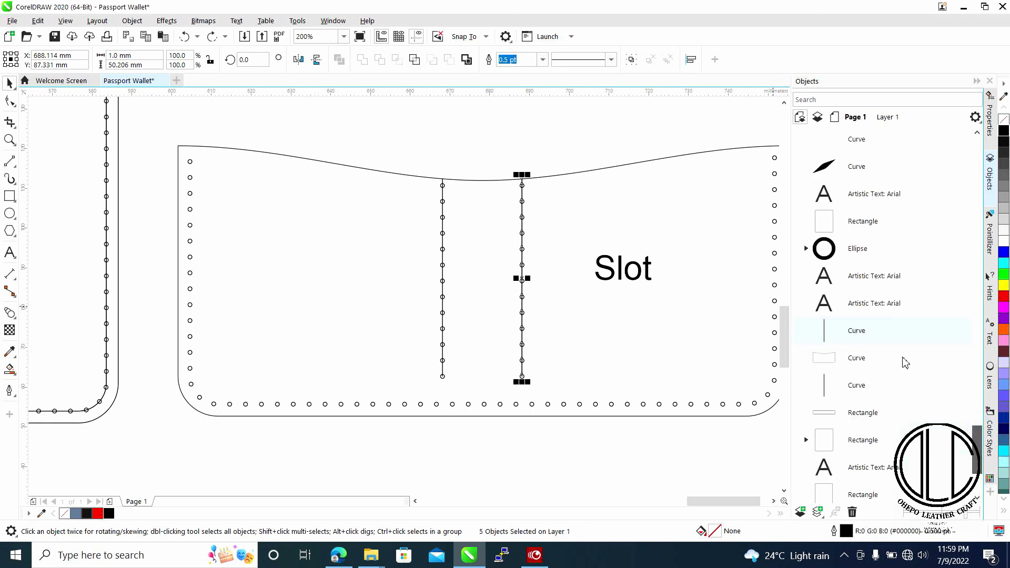
{"action": "left_click", "coordinate": [896, 332]}
{"action": "key", "text": "Delete"}
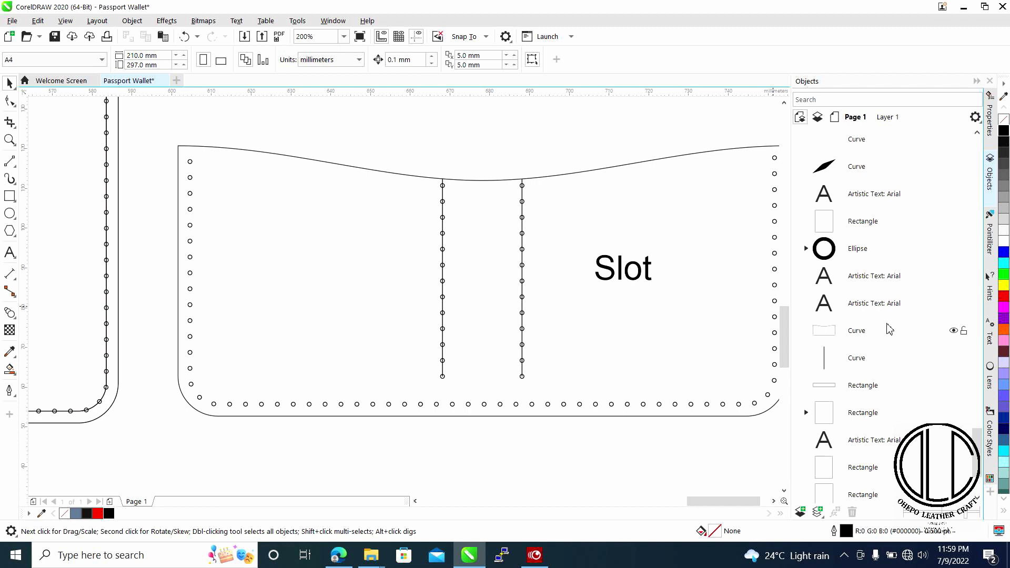
{"action": "scroll", "coordinate": [893, 345], "scroll_direction": "down", "scroll_amount": 1}
{"action": "left_click", "coordinate": [881, 340]}
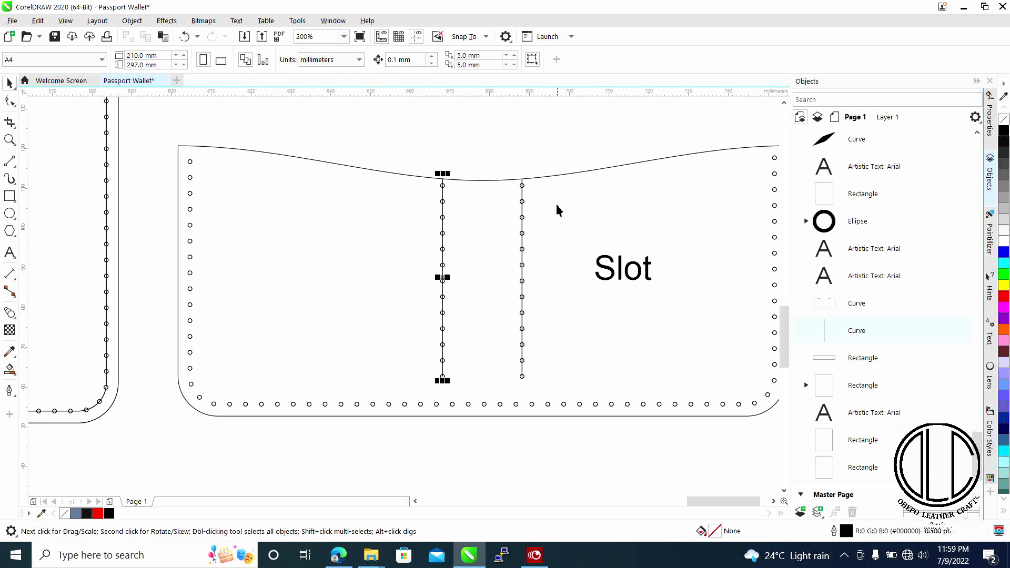
{"action": "scroll", "coordinate": [559, 211], "scroll_direction": "down", "scroll_amount": 2}
{"action": "left_click", "coordinate": [476, 208]}
{"action": "scroll", "coordinate": [470, 210], "scroll_direction": "up", "scroll_amount": 2}
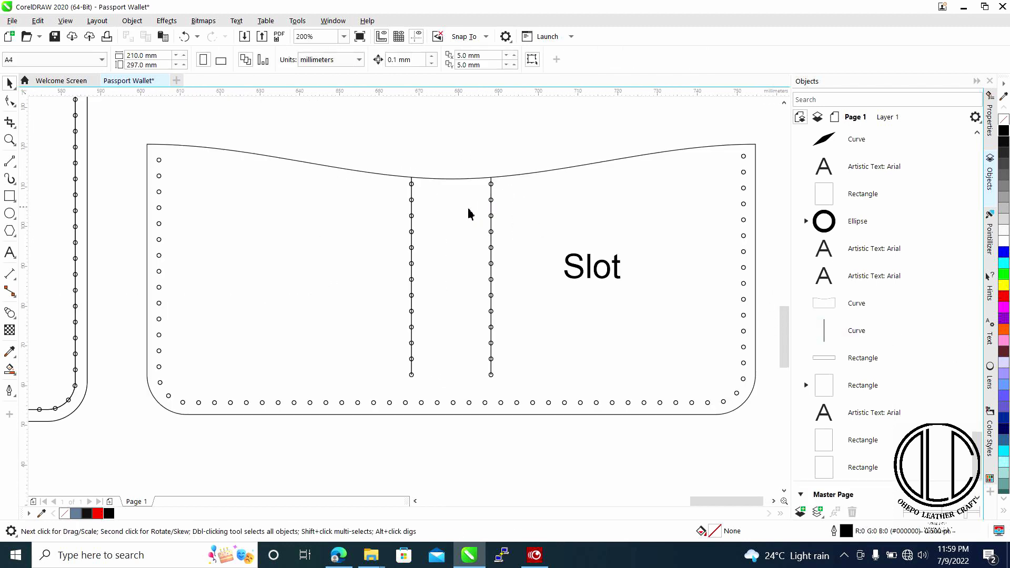
{"action": "scroll", "coordinate": [469, 213], "scroll_direction": "up", "scroll_amount": 4}
{"action": "right_click", "coordinate": [401, 159]}
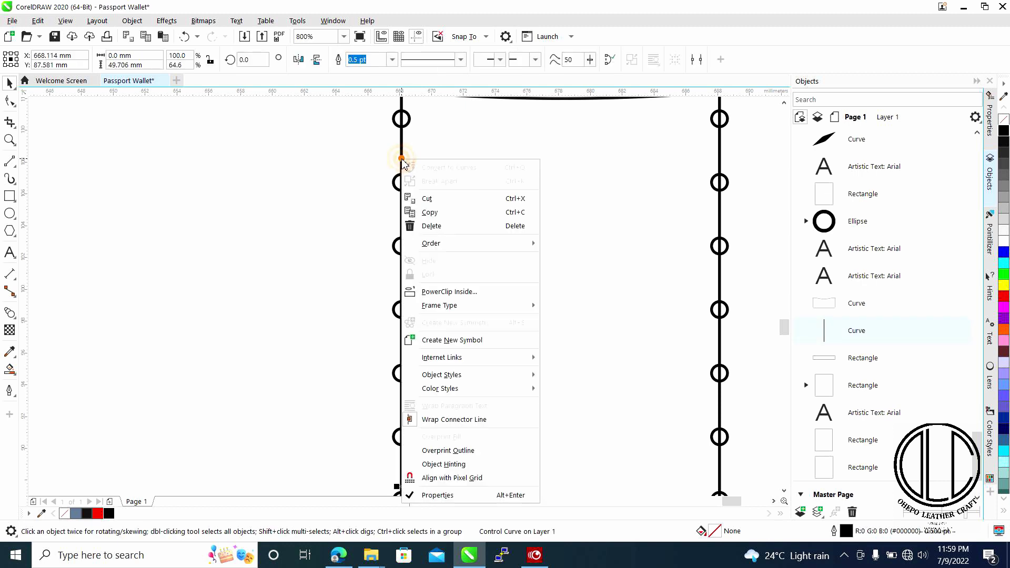
{"action": "left_click", "coordinate": [408, 126]}
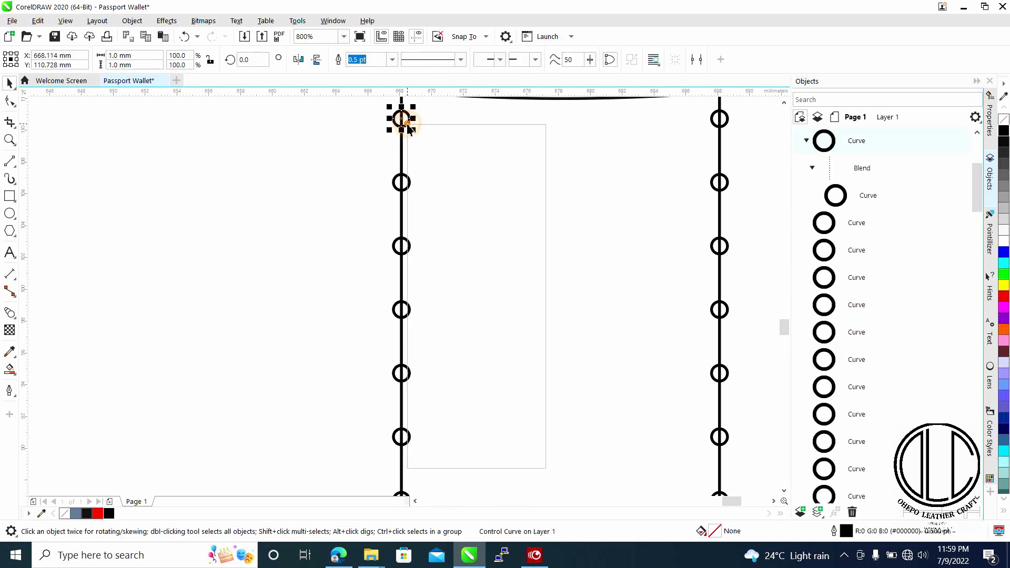
{"action": "right_click", "coordinate": [409, 127]}
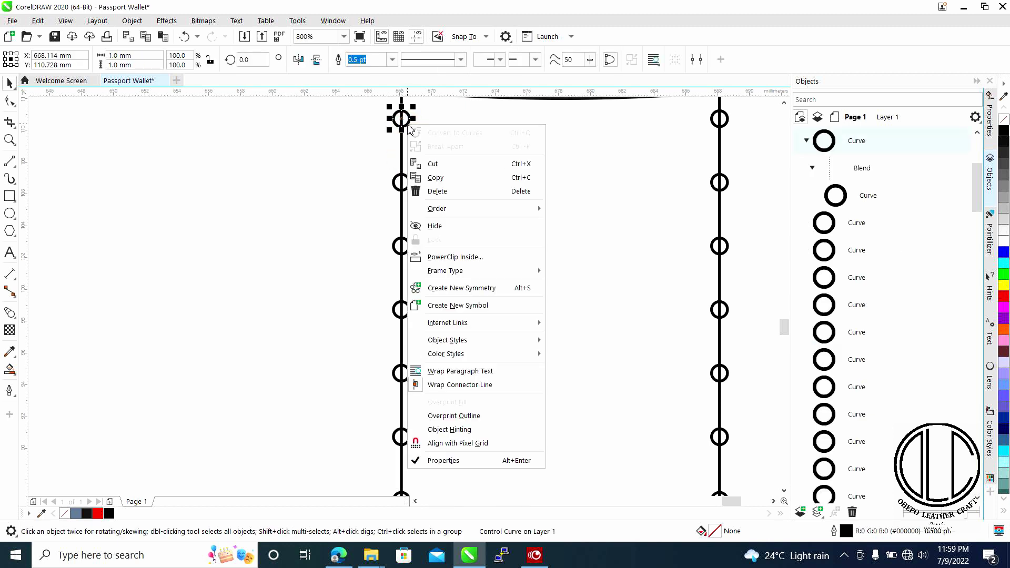
{"action": "left_click", "coordinate": [399, 257]}
{"action": "right_click", "coordinate": [398, 256]}
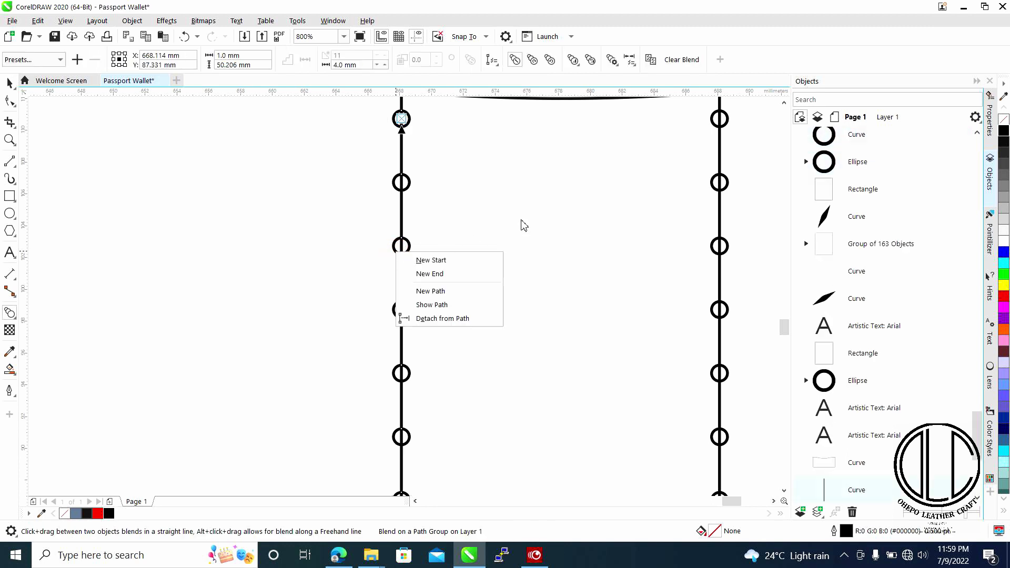
{"action": "left_click", "coordinate": [716, 254]}
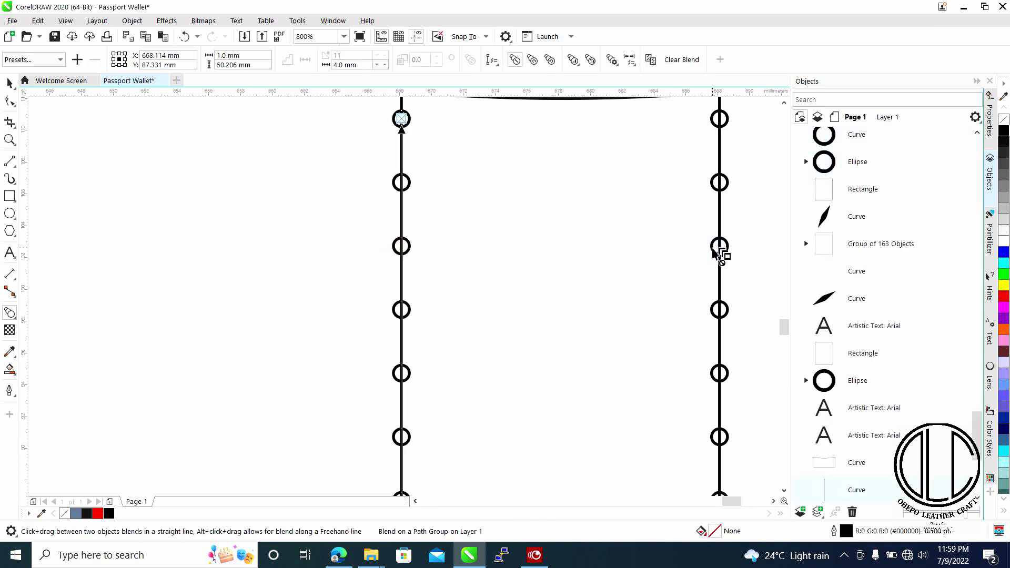
Break apart the blend of the Slot panel's left divider hole row and delete its path line.
{"action": "left_click", "coordinate": [6, 84]}
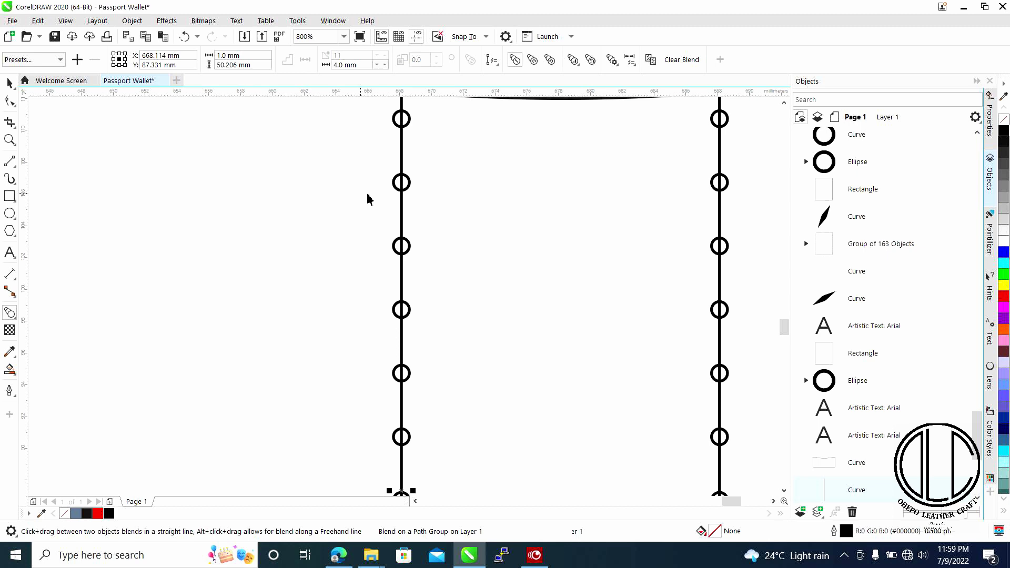
{"action": "left_click", "coordinate": [411, 182]}
{"action": "right_click", "coordinate": [411, 183]}
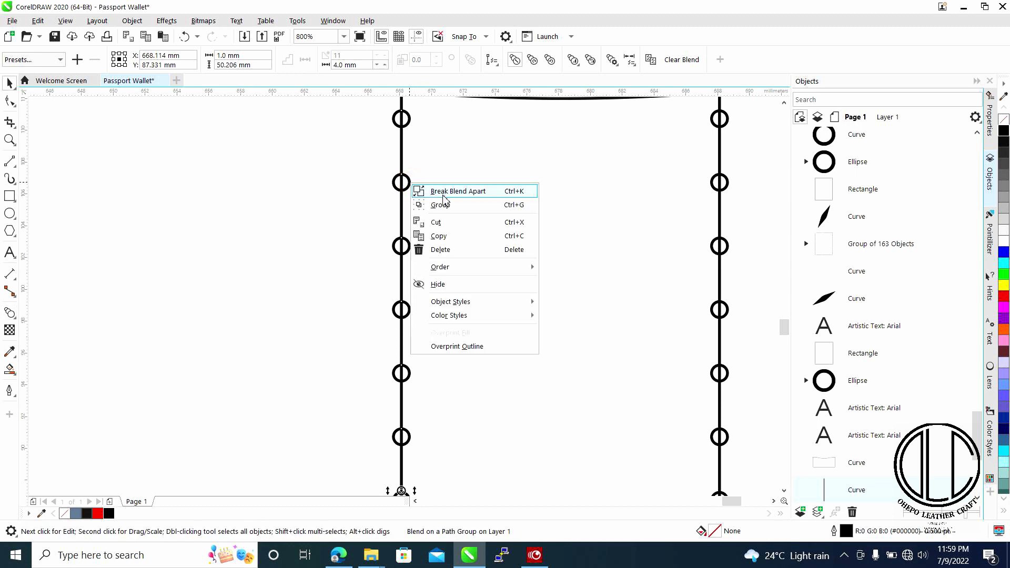
{"action": "left_click", "coordinate": [445, 192]}
{"action": "left_click", "coordinate": [401, 158]}
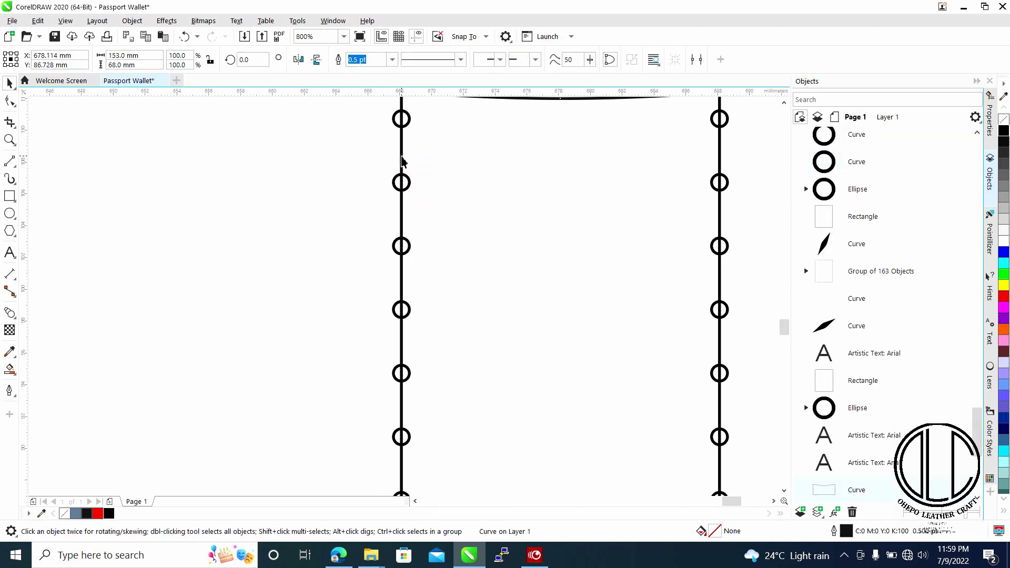
{"action": "key", "text": "Delete"}
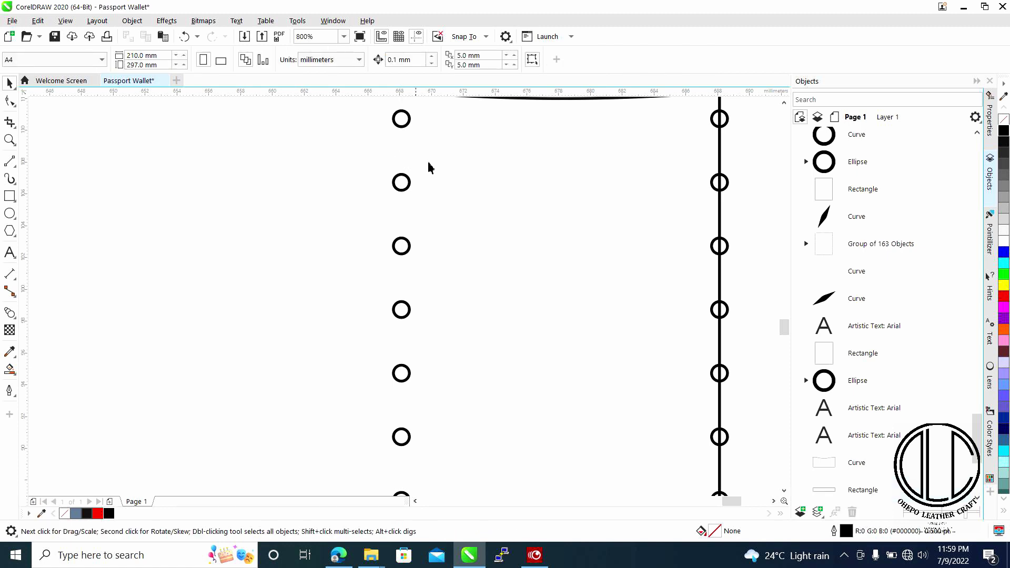
{"action": "left_click", "coordinate": [721, 153]}
{"action": "right_click", "coordinate": [720, 151]}
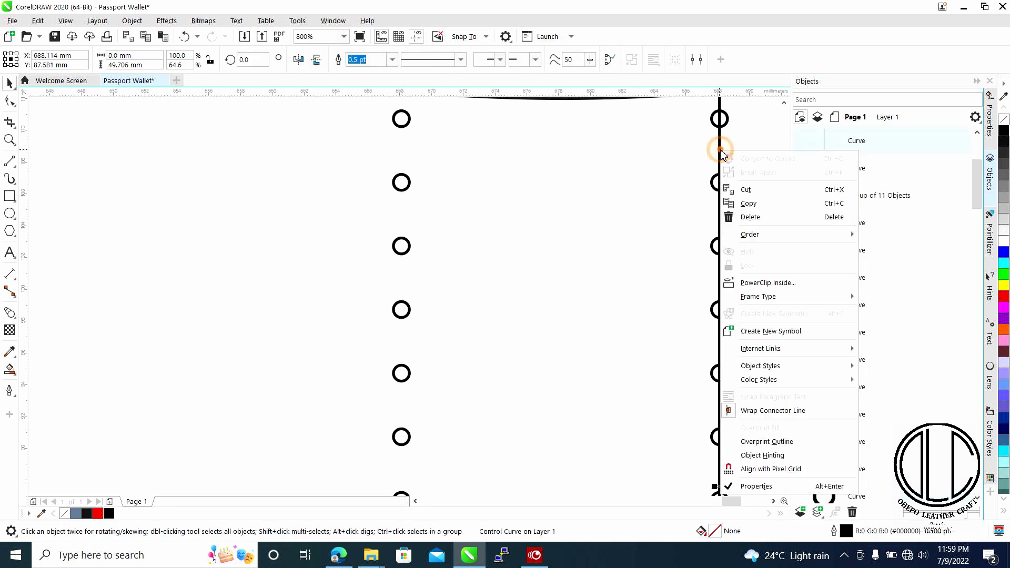
{"action": "left_click", "coordinate": [717, 183]}
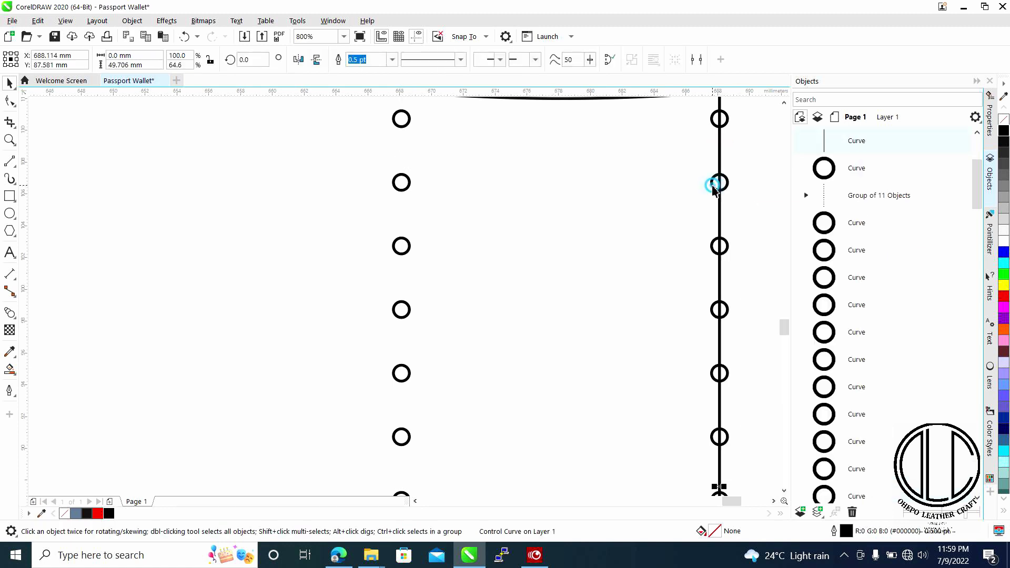
{"action": "double_click", "coordinate": [717, 184]}
{"action": "right_click", "coordinate": [715, 189]}
{"action": "left_click", "coordinate": [694, 196]}
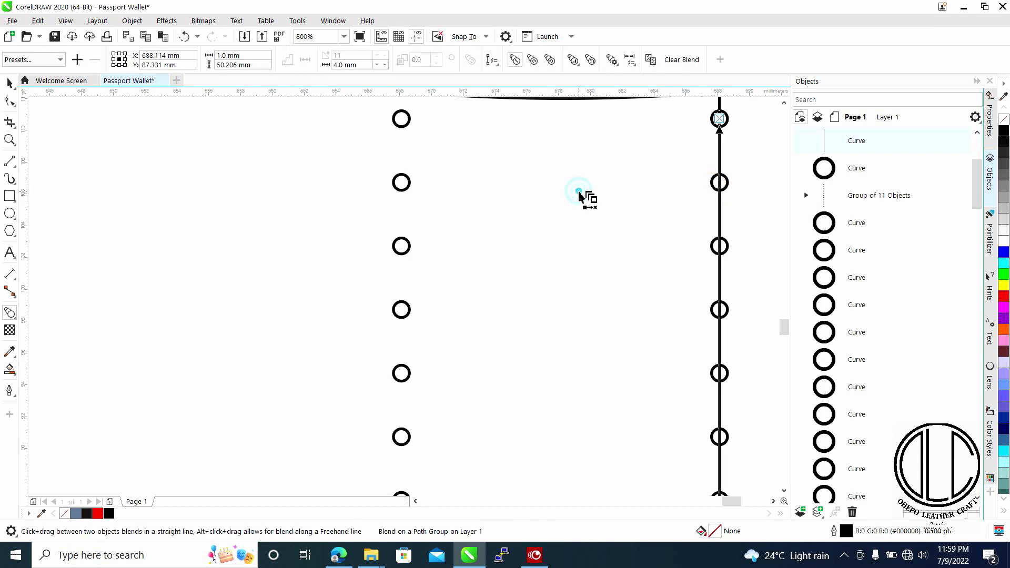
Break apart the blend of the Slot panel's right divider hole row and delete its path line.
{"action": "left_click", "coordinate": [8, 84]}
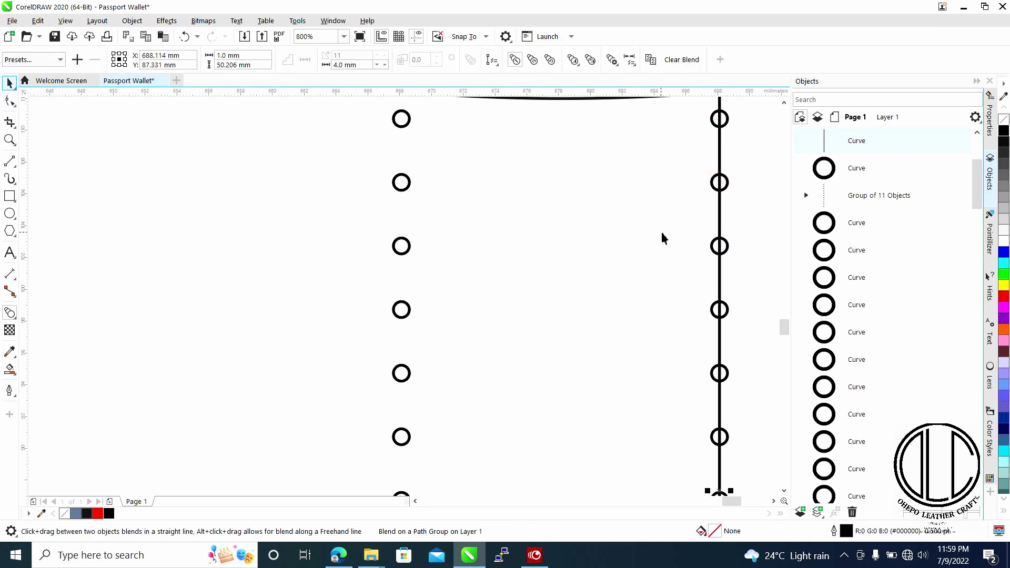
{"action": "right_click", "coordinate": [728, 244]}
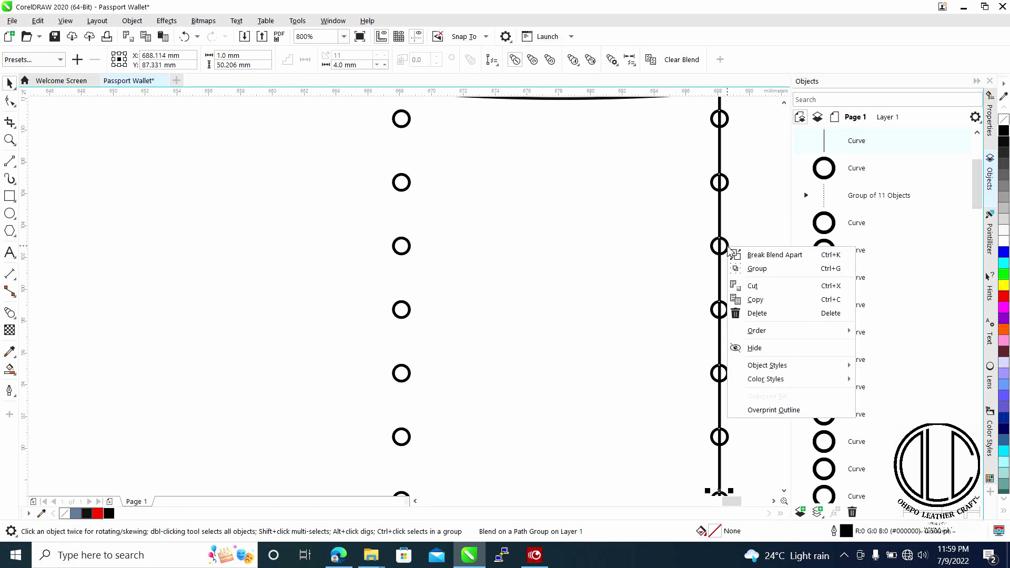
{"action": "left_click", "coordinate": [755, 253]}
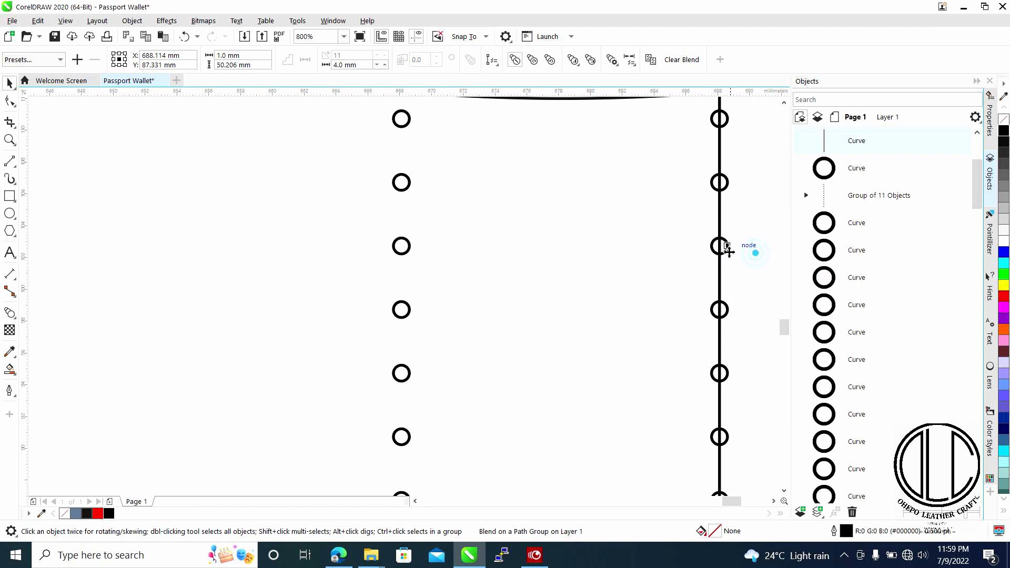
{"action": "left_click", "coordinate": [720, 215]}
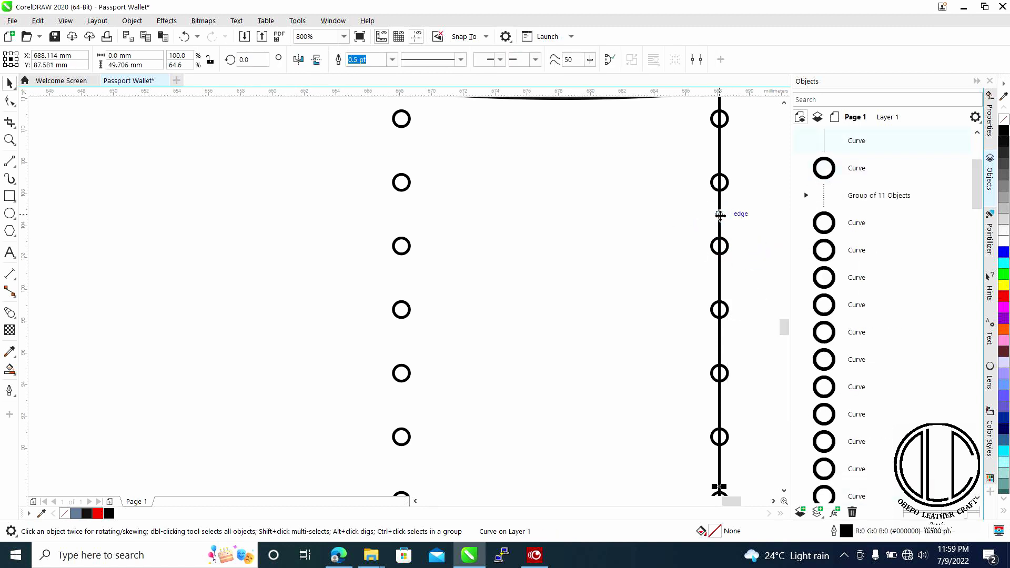
{"action": "key", "text": "Escape"}
Group the Slot panel's outline, stitch holes and label, and move the group about 17 mm farther from the Interior panel.
{"action": "scroll", "coordinate": [721, 219], "scroll_direction": "down", "scroll_amount": 6}
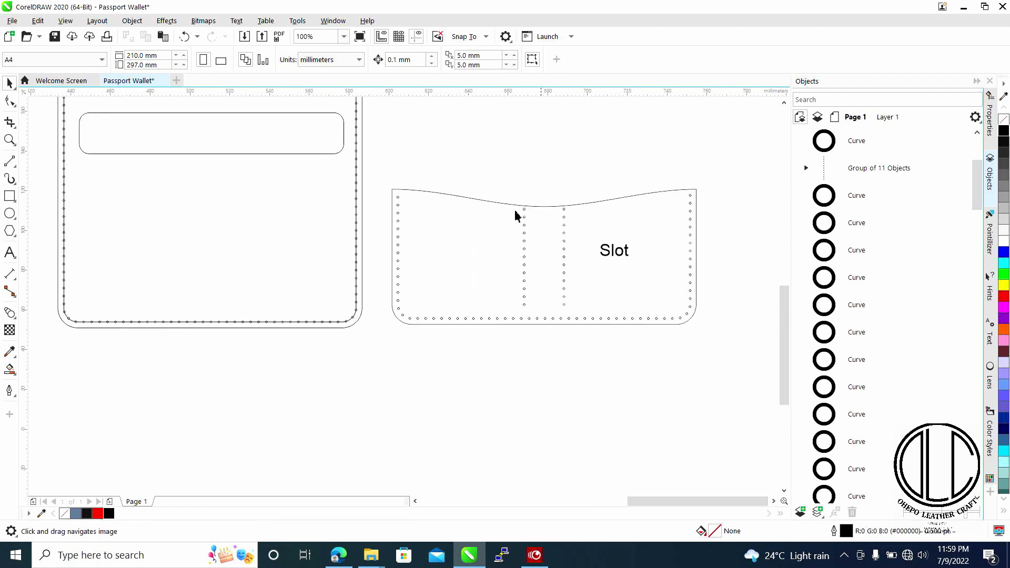
{"action": "left_click_drag", "start_coordinate": [376, 170], "coordinate": [720, 353]}
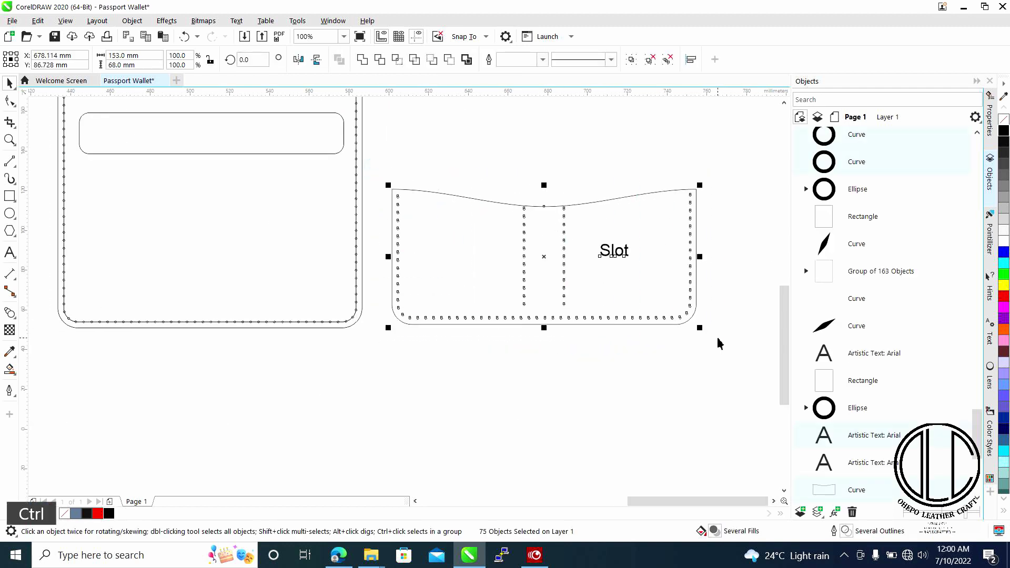
{"action": "key", "text": "ctrl+g"}
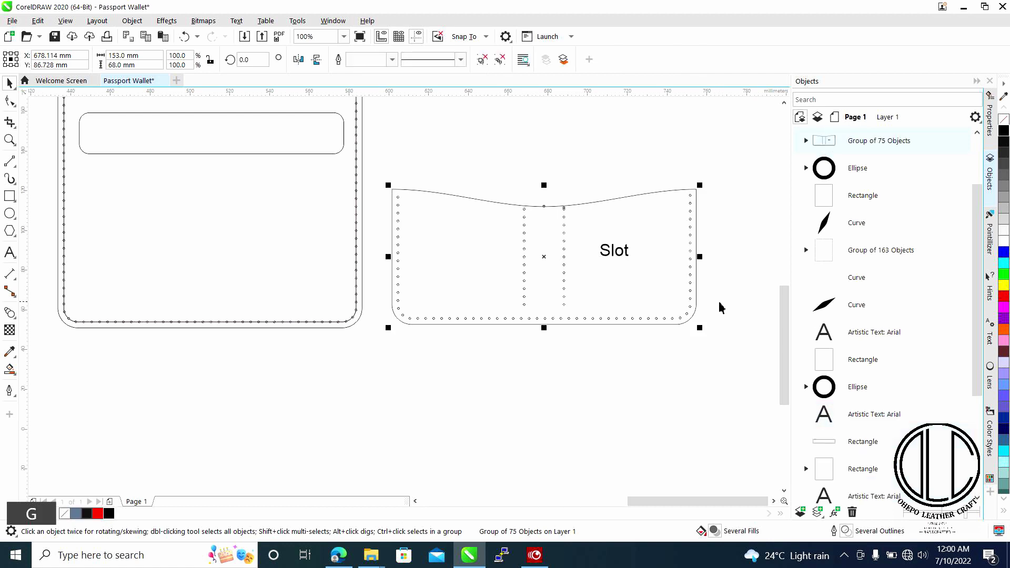
{"action": "left_click", "coordinate": [977, 81]}
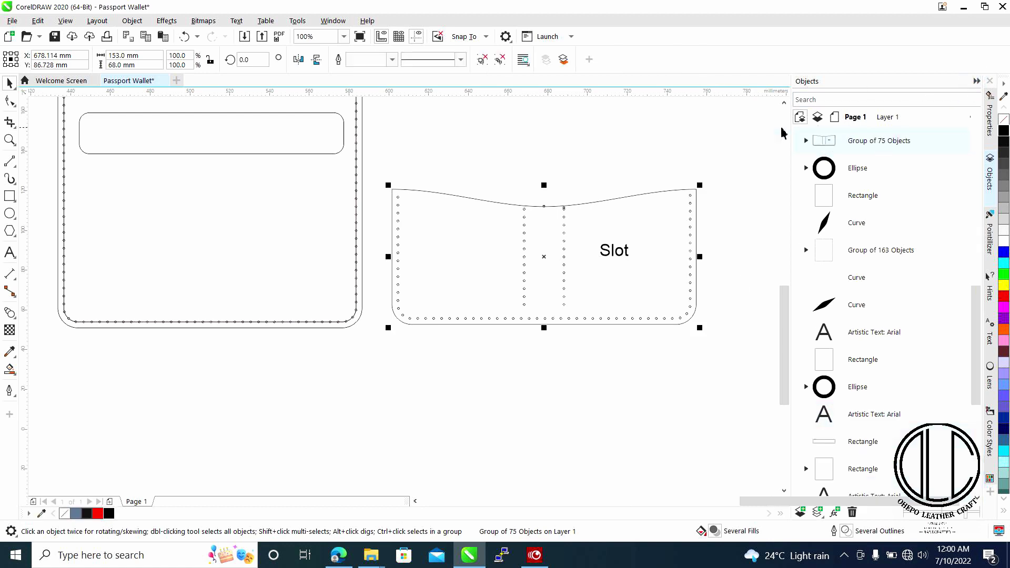
{"action": "left_click_drag", "start_coordinate": [719, 251], "coordinate": [747, 251]}
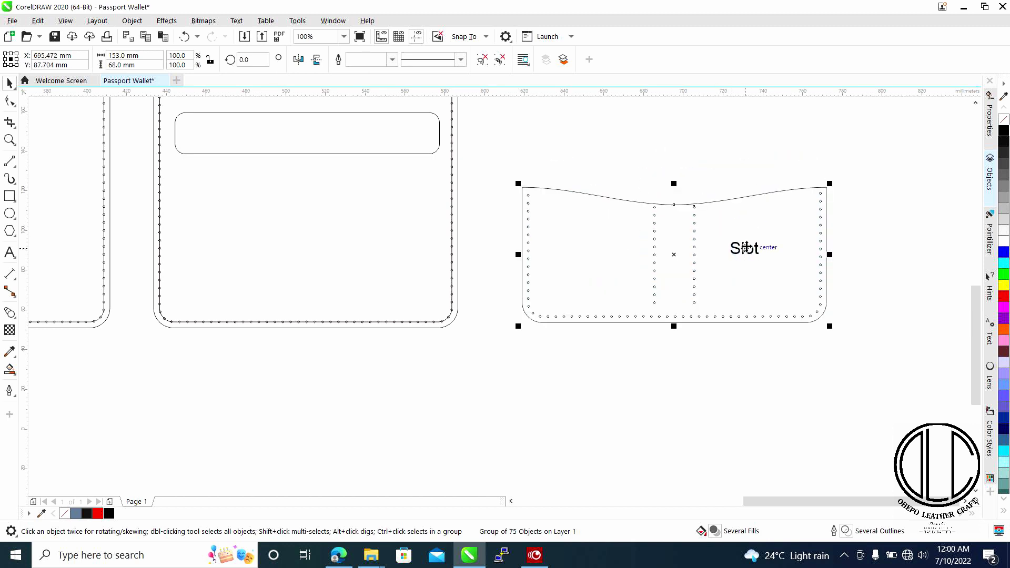
Break apart the Interior panel's stitch hole blend and delete the black path line running through the holes.
{"action": "left_click_drag", "start_coordinate": [528, 315], "coordinate": [593, 300]}
{"action": "scroll", "coordinate": [533, 305], "scroll_direction": "up", "scroll_amount": 2}
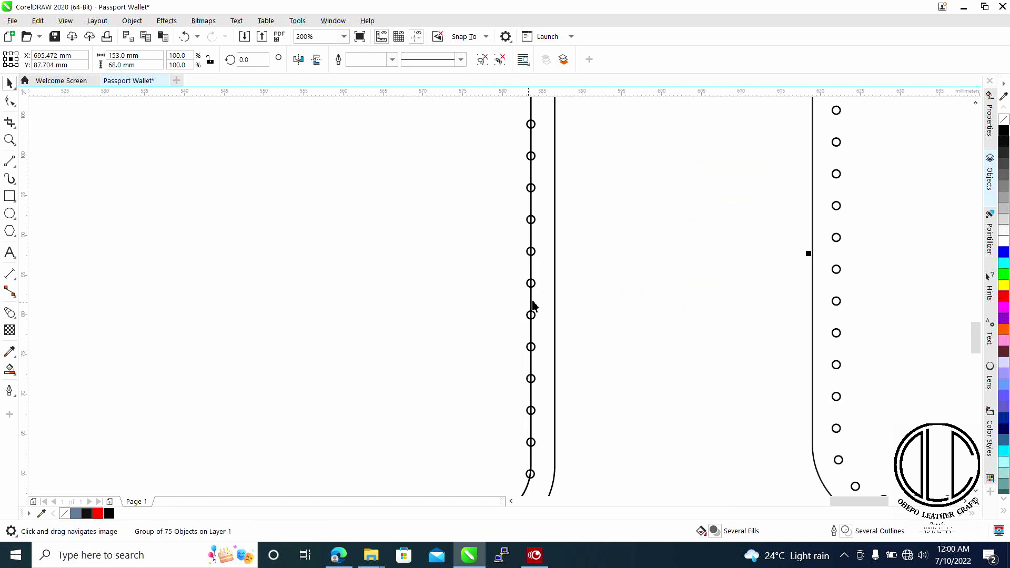
{"action": "left_click", "coordinate": [533, 291]}
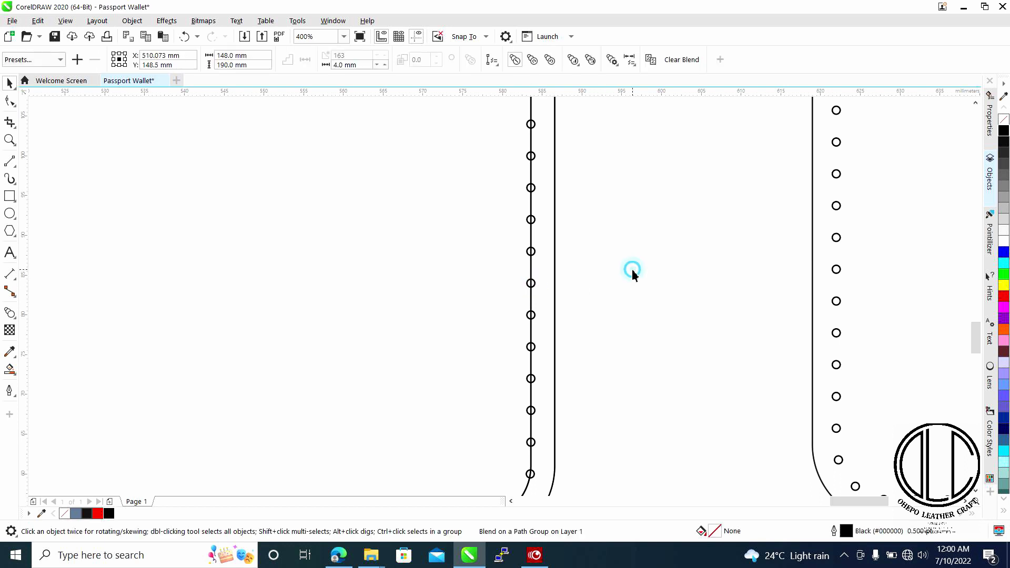
{"action": "left_click", "coordinate": [533, 297]}
{"action": "right_click", "coordinate": [533, 297]}
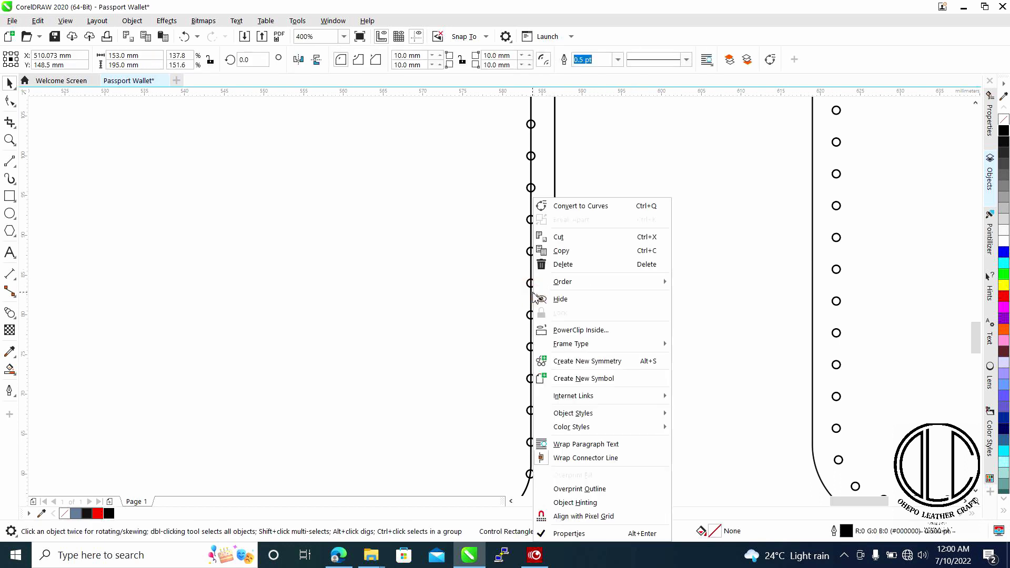
{"action": "left_click", "coordinate": [688, 171]}
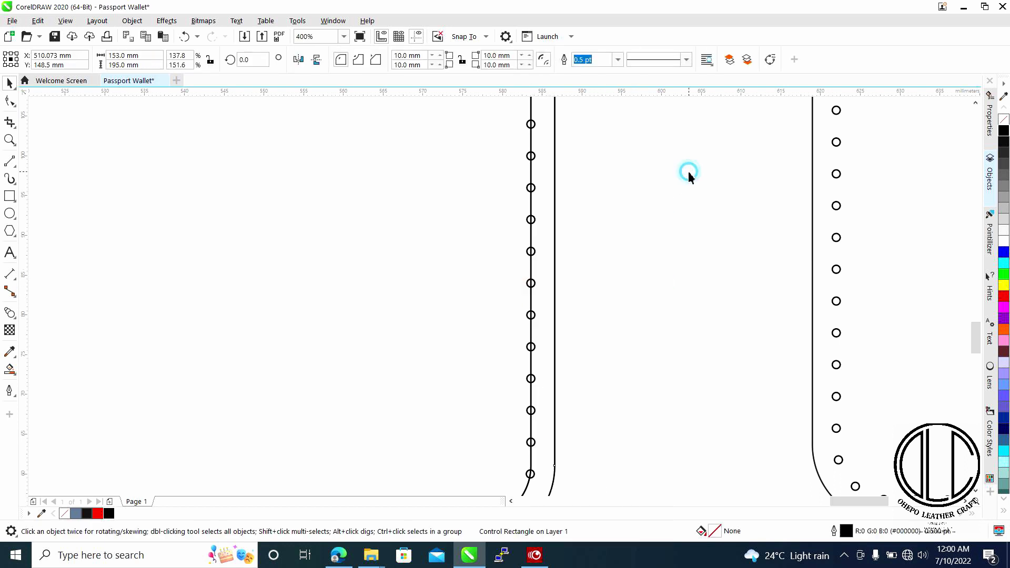
{"action": "left_click", "coordinate": [532, 220]}
{"action": "right_click", "coordinate": [532, 219]}
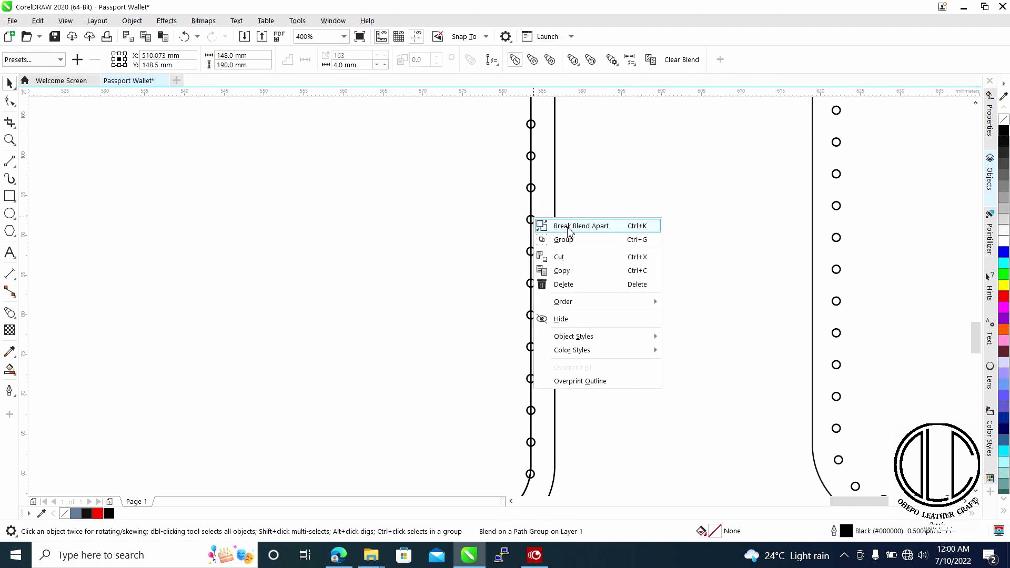
{"action": "left_click", "coordinate": [612, 212]}
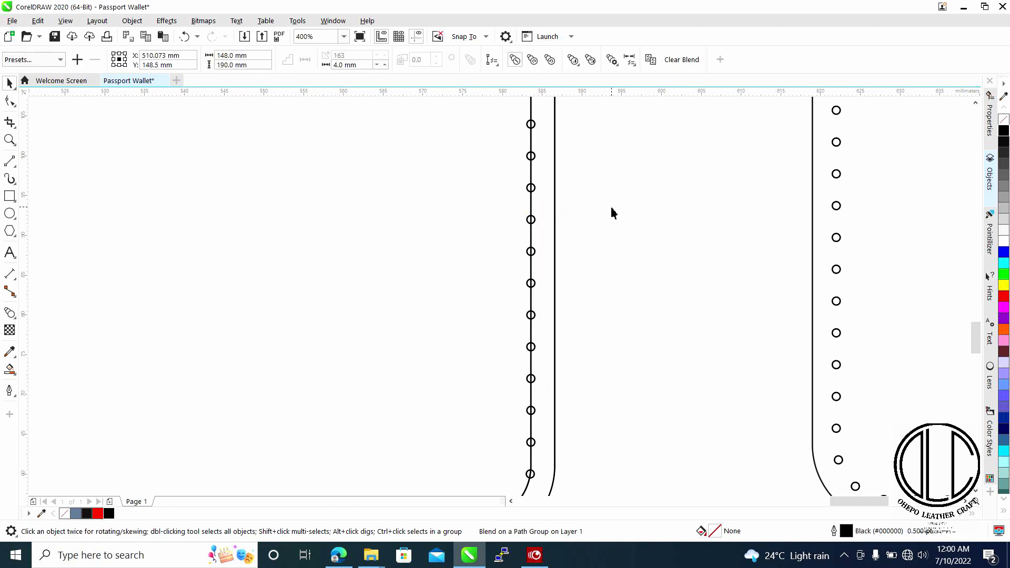
{"action": "left_click", "coordinate": [531, 232]}
{"action": "left_click", "coordinate": [542, 243]}
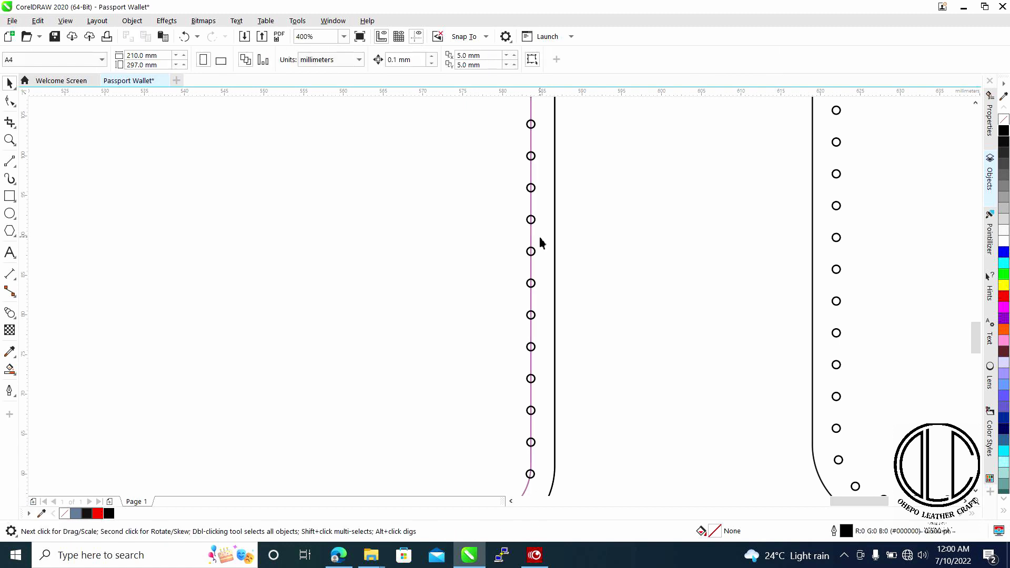
Break apart the Interior panel's contour and delete the purple contour line running through the stitch holes.
{"action": "right_click", "coordinate": [532, 233]}
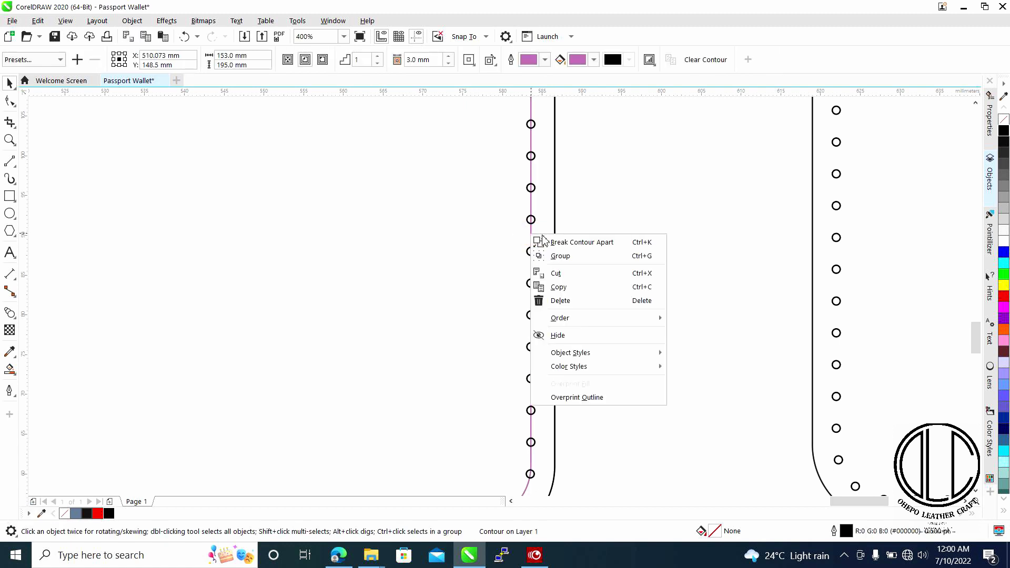
{"action": "left_click", "coordinate": [575, 242]}
{"action": "left_click", "coordinate": [626, 231]}
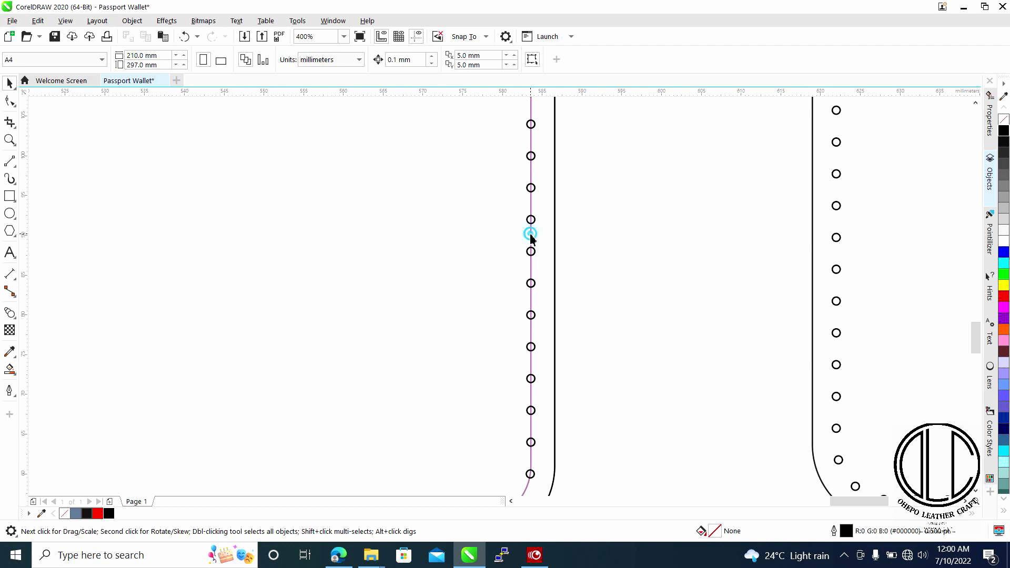
{"action": "left_click", "coordinate": [532, 234]}
{"action": "key", "text": "Delete"}
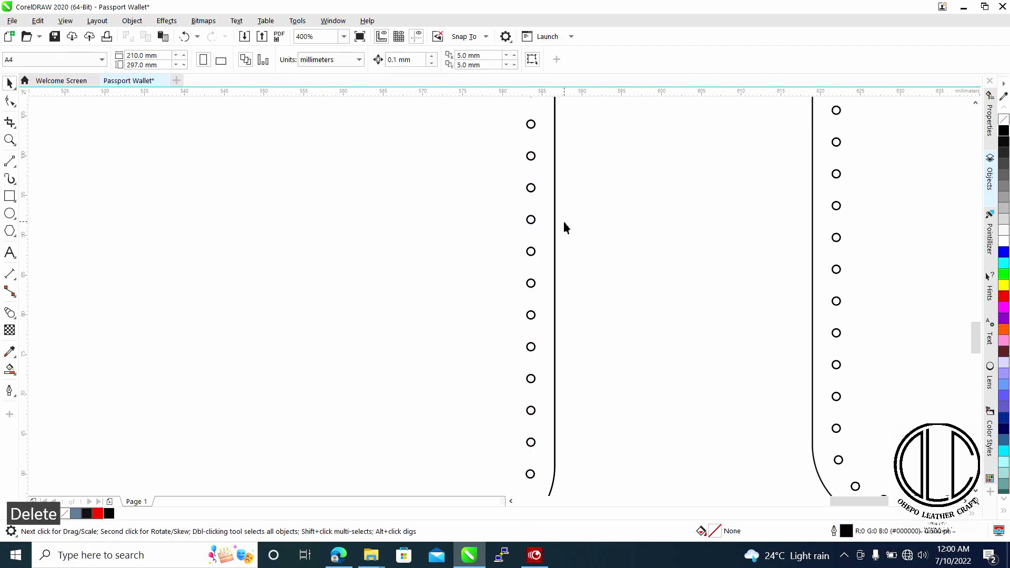
Group the Interior panel's outline, stitch holes, window and label into one object.
{"action": "scroll", "coordinate": [563, 225], "scroll_direction": "down", "scroll_amount": 3}
{"action": "scroll", "coordinate": [513, 263], "scroll_direction": "up", "scroll_amount": 1}
{"action": "scroll", "coordinate": [508, 290], "scroll_direction": "down", "scroll_amount": 1}
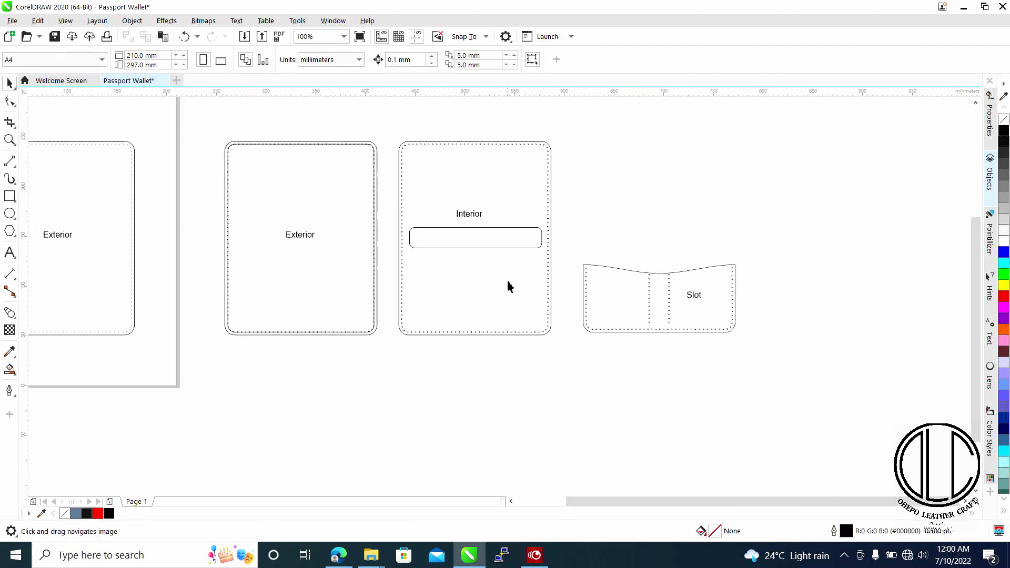
{"action": "left_click_drag", "start_coordinate": [507, 287], "coordinate": [503, 322]}
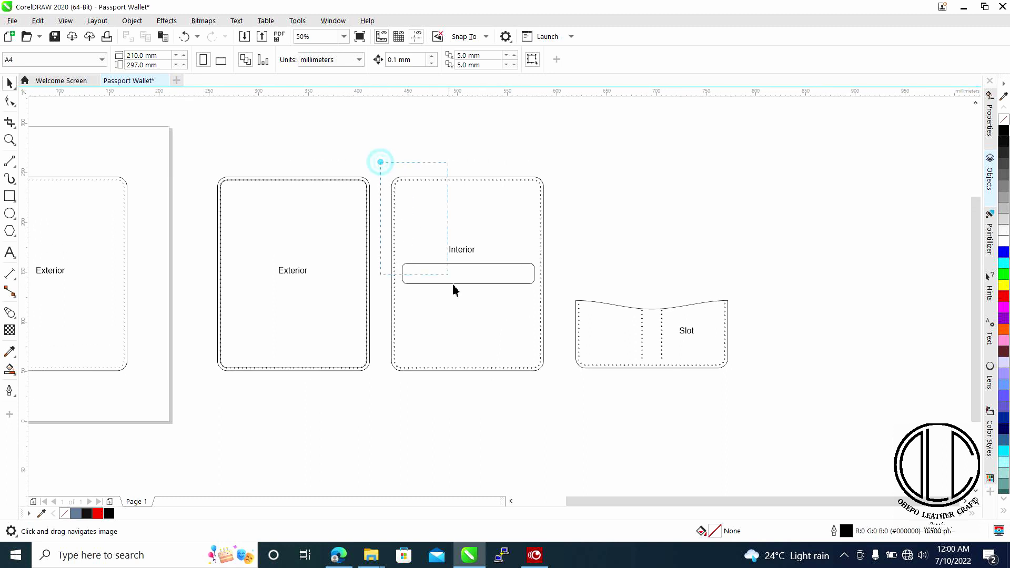
{"action": "left_click_drag", "start_coordinate": [454, 289], "coordinate": [559, 419]}
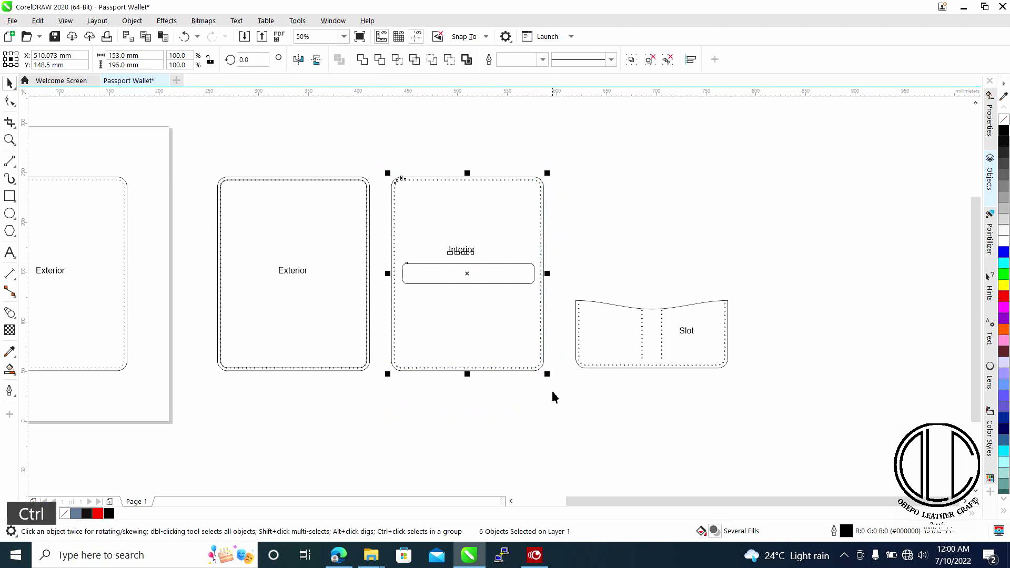
{"action": "key", "text": "ctrl+g"}
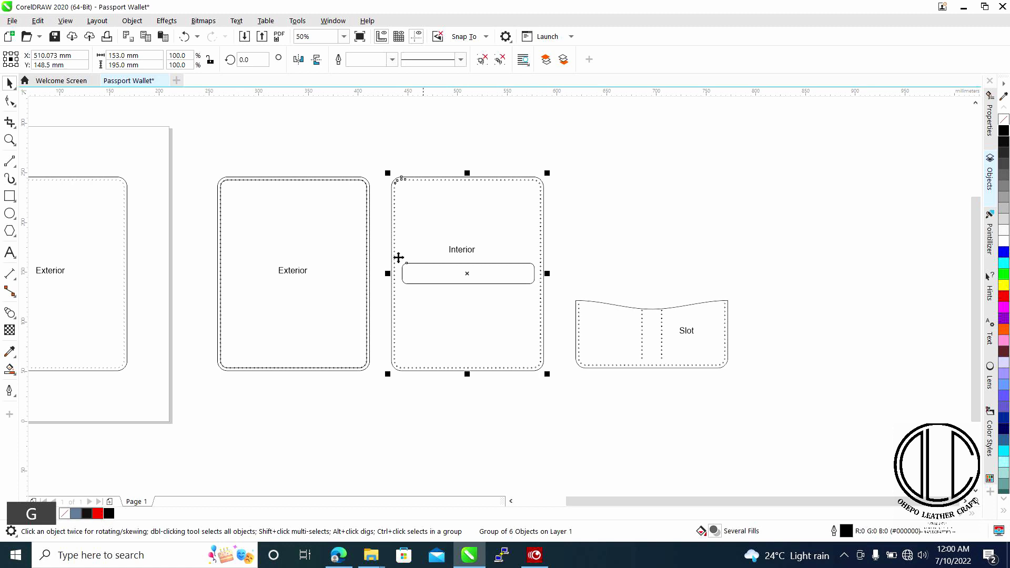
Break apart the stitch hole blend of the Exterior panel beside the Interior panel and delete the path line through the holes.
{"action": "left_click_drag", "start_coordinate": [396, 255], "coordinate": [399, 290]}
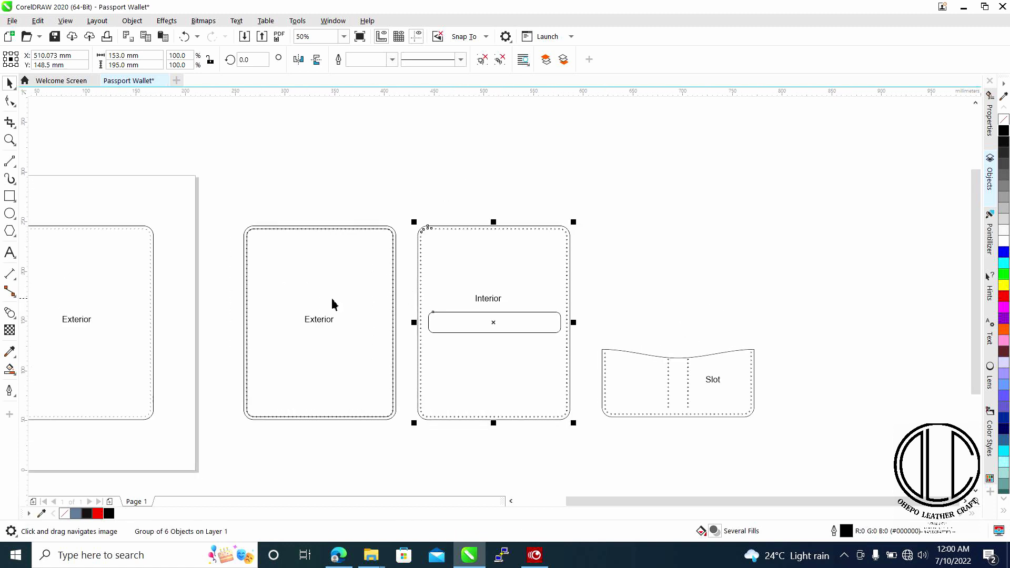
{"action": "scroll", "coordinate": [388, 290], "scroll_direction": "up", "scroll_amount": 3}
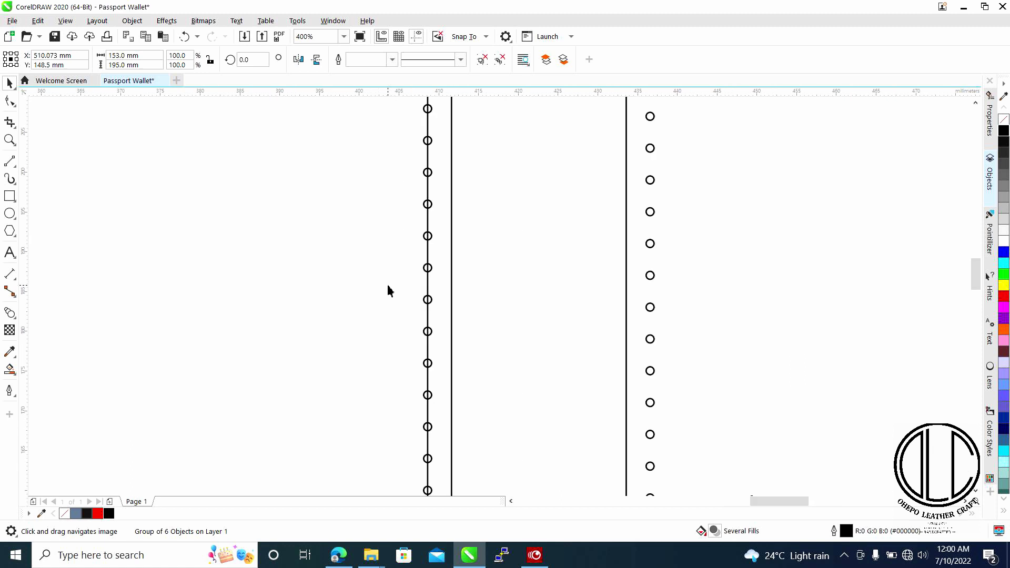
{"action": "left_click", "coordinate": [429, 251]}
{"action": "scroll", "coordinate": [430, 251], "scroll_direction": "down", "scroll_amount": 3}
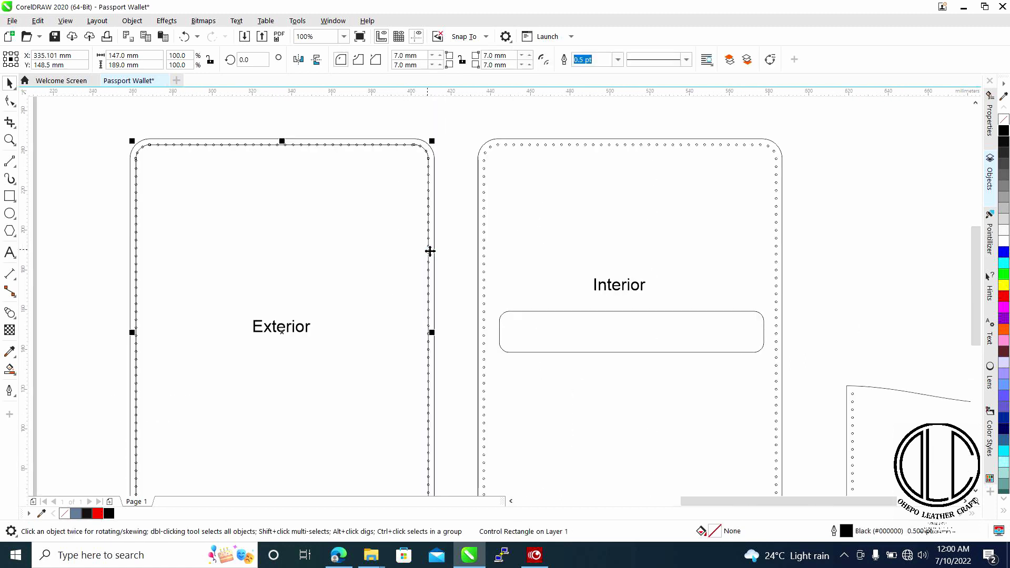
{"action": "scroll", "coordinate": [430, 251], "scroll_direction": "up", "scroll_amount": 2}
{"action": "scroll", "coordinate": [430, 251], "scroll_direction": "up", "scroll_amount": 1}
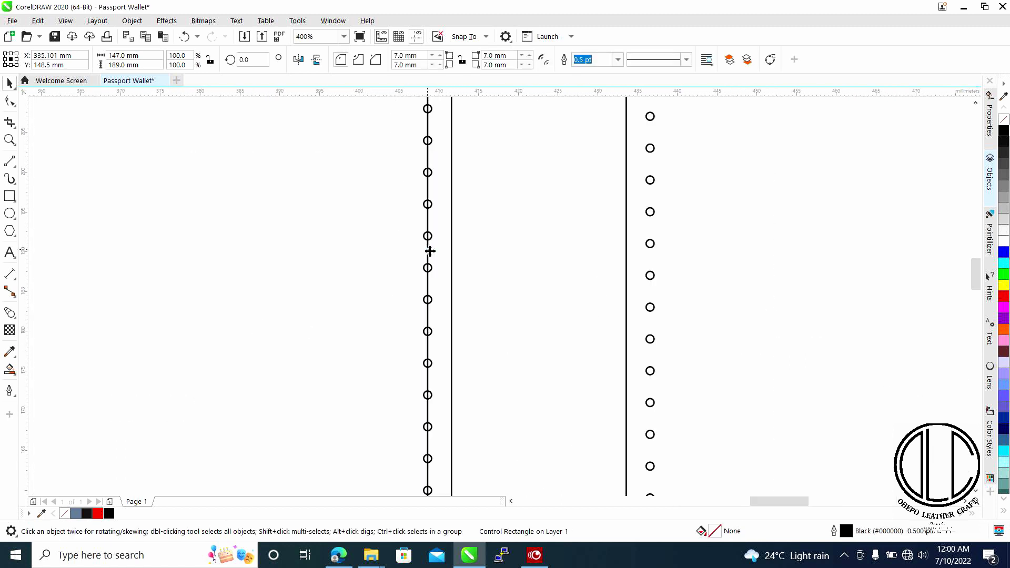
{"action": "scroll", "coordinate": [430, 243], "scroll_direction": "up", "scroll_amount": 2}
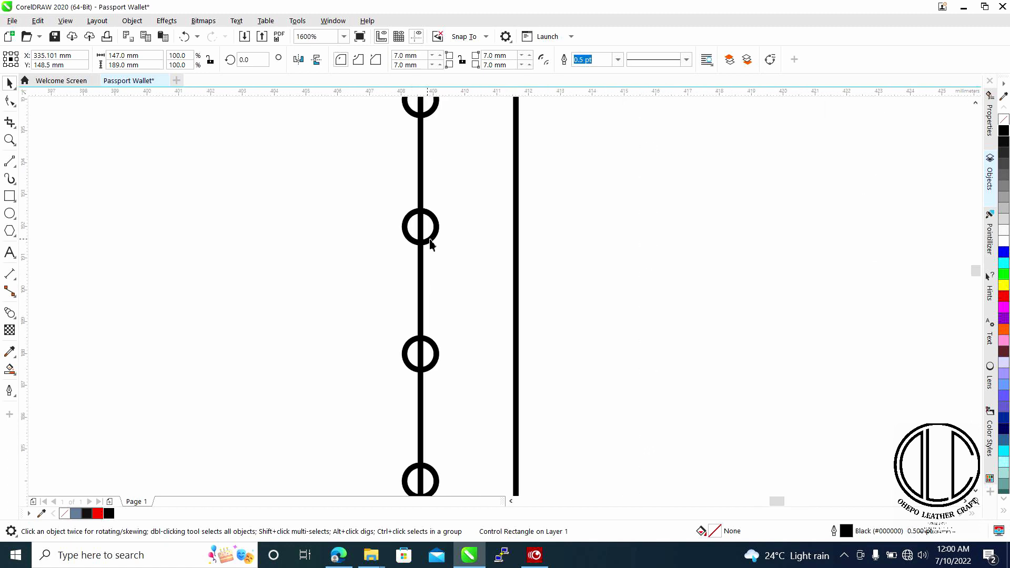
{"action": "right_click", "coordinate": [430, 245]}
{"action": "left_click", "coordinate": [599, 216]}
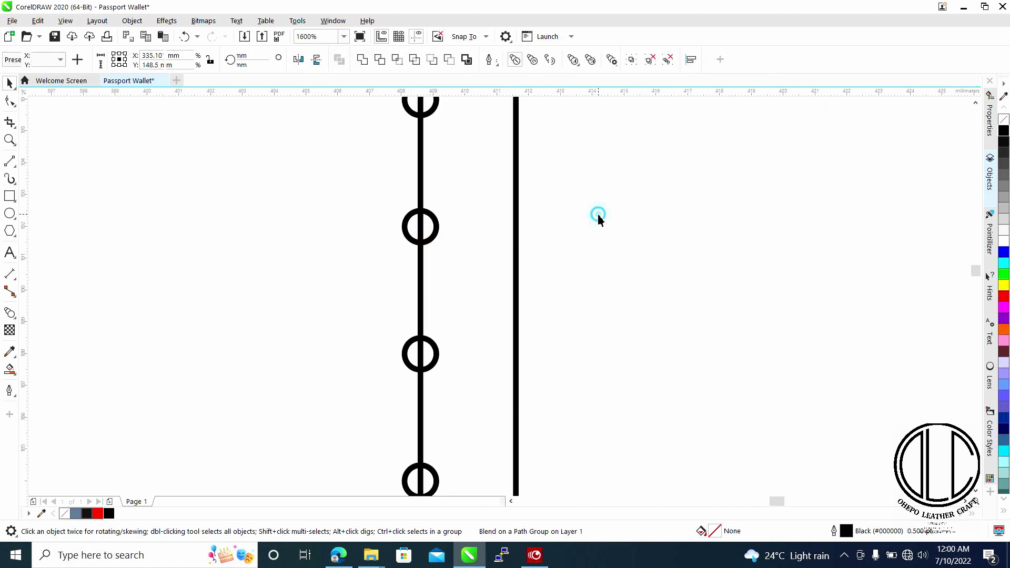
{"action": "left_click", "coordinate": [420, 282]}
{"action": "key", "text": "Delete"}
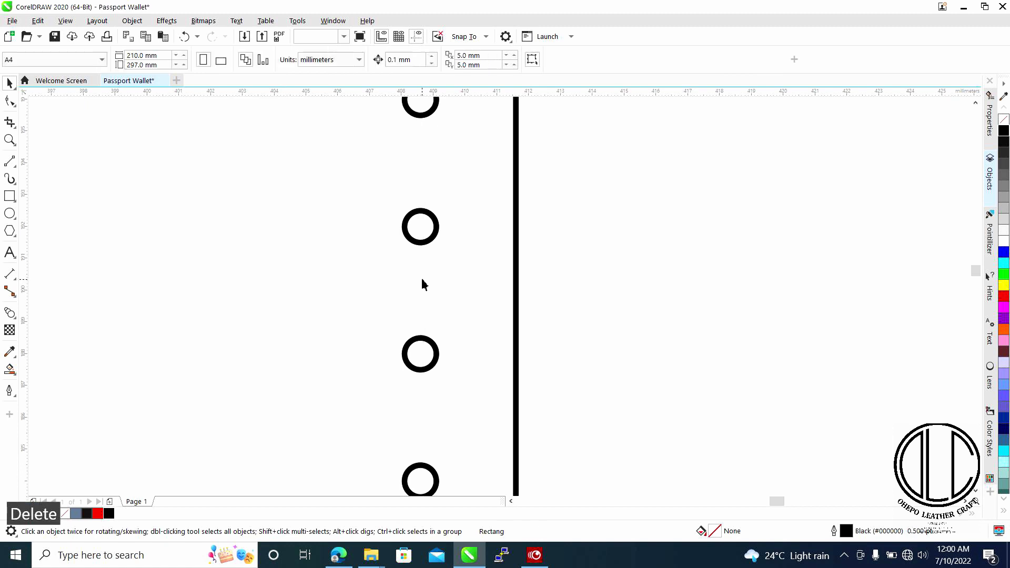
Group the cleaned Exterior panel's outline, stitch holes and label.
{"action": "scroll", "coordinate": [431, 271], "scroll_direction": "down", "scroll_amount": 3}
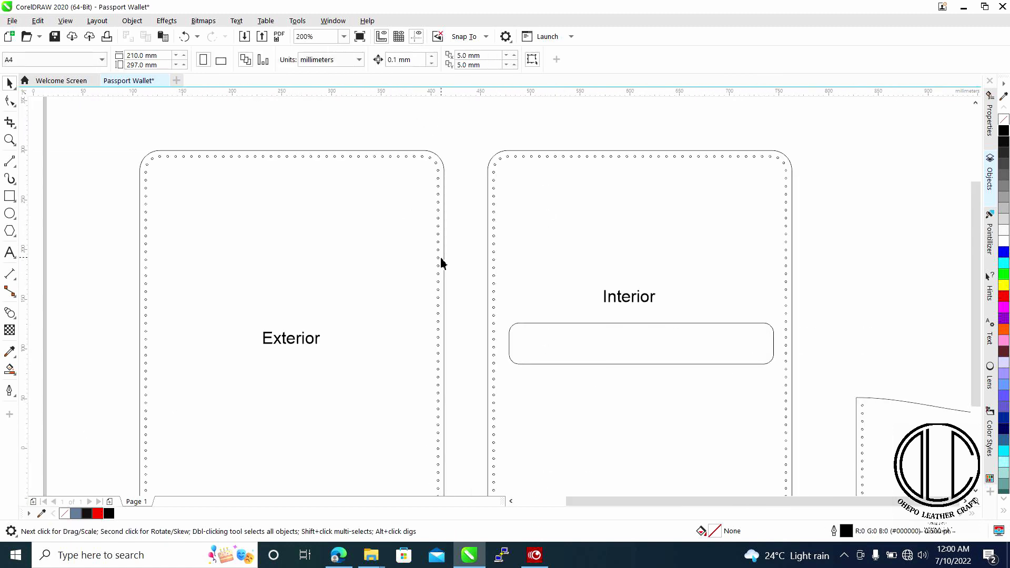
{"action": "scroll", "coordinate": [441, 263], "scroll_direction": "down", "scroll_amount": 2}
{"action": "left_click_drag", "start_coordinate": [275, 189], "coordinate": [456, 423]}
{"action": "key", "text": "ctrl+g"}
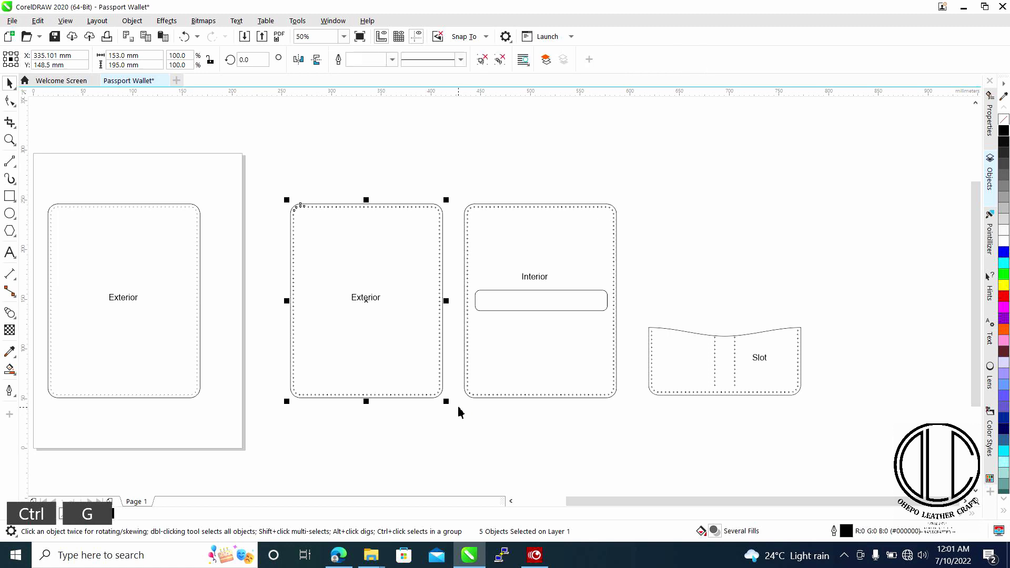
{"action": "left_click", "coordinate": [449, 425]}
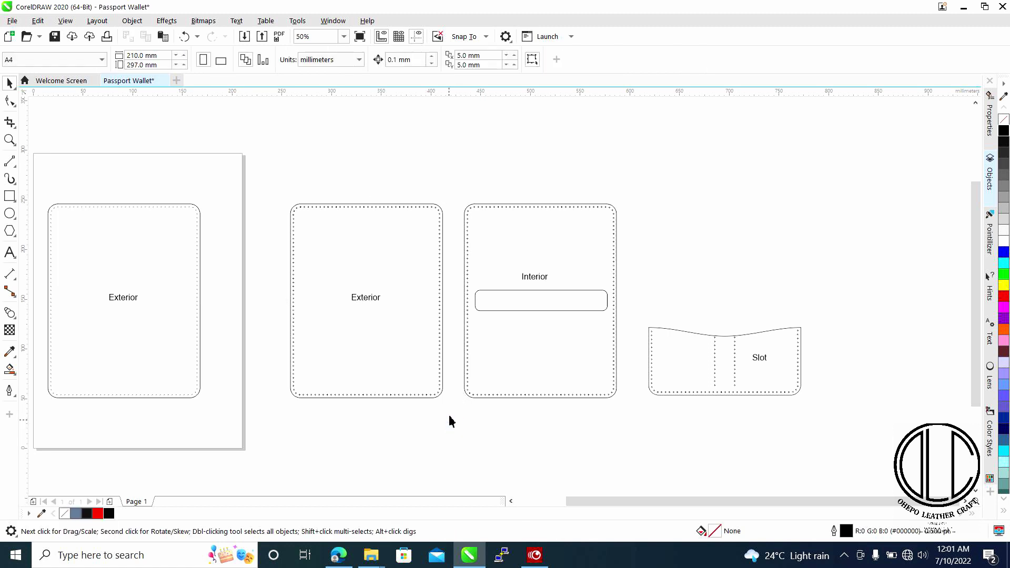
Delete the original Exterior panel with the slanted stitch marks from the A4 page.
{"action": "scroll", "coordinate": [235, 337], "scroll_direction": "up", "scroll_amount": 4}
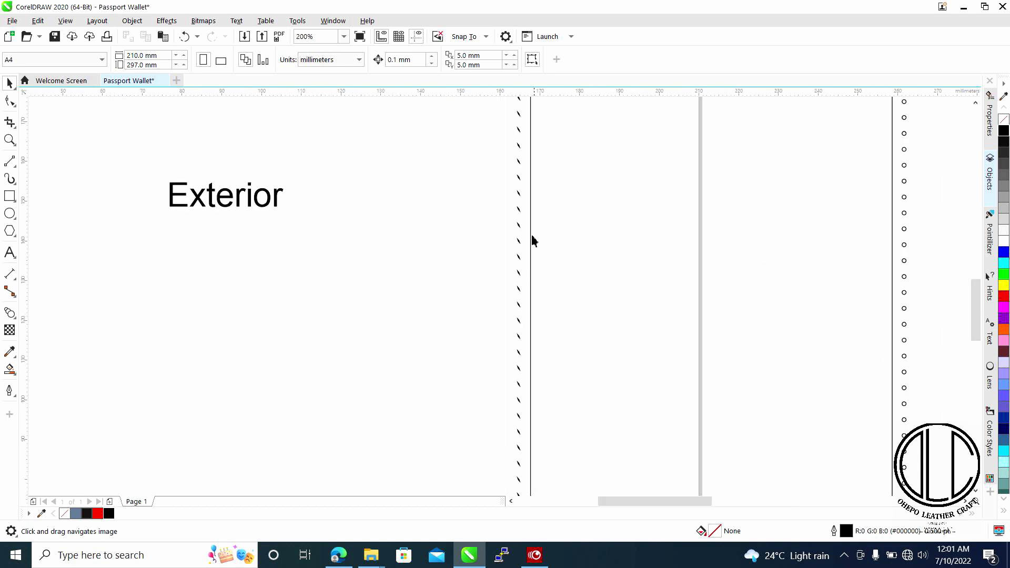
{"action": "scroll", "coordinate": [533, 289], "scroll_direction": "down", "scroll_amount": 4}
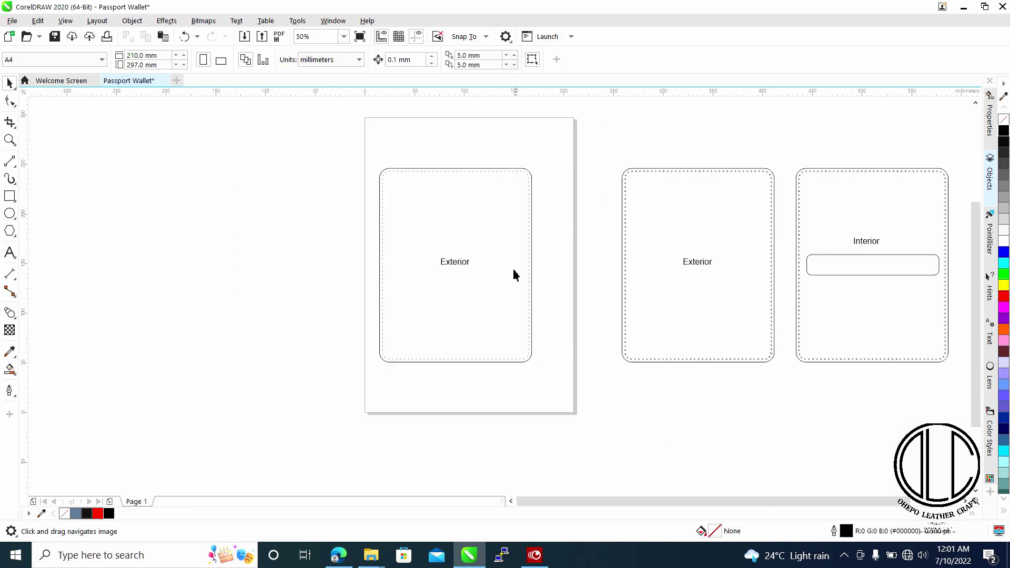
{"action": "left_click_drag", "start_coordinate": [353, 211], "coordinate": [562, 454]}
{"action": "key", "text": "Delete"}
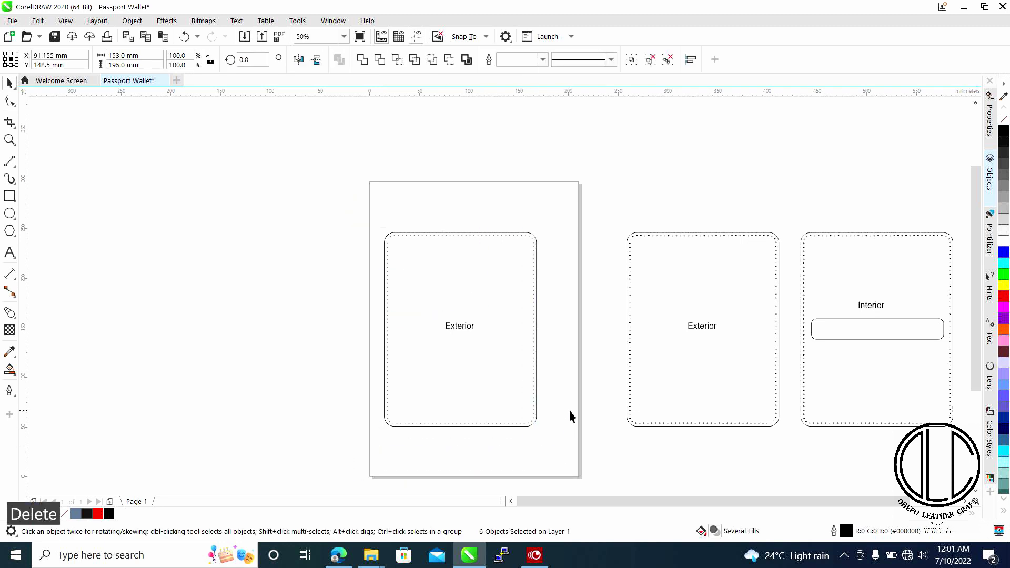
Change the outline colour of the Interior panel group to red.
{"action": "left_click_drag", "start_coordinate": [667, 349], "coordinate": [551, 344]}
{"action": "scroll", "coordinate": [598, 323], "scroll_direction": "up", "scroll_amount": 2}
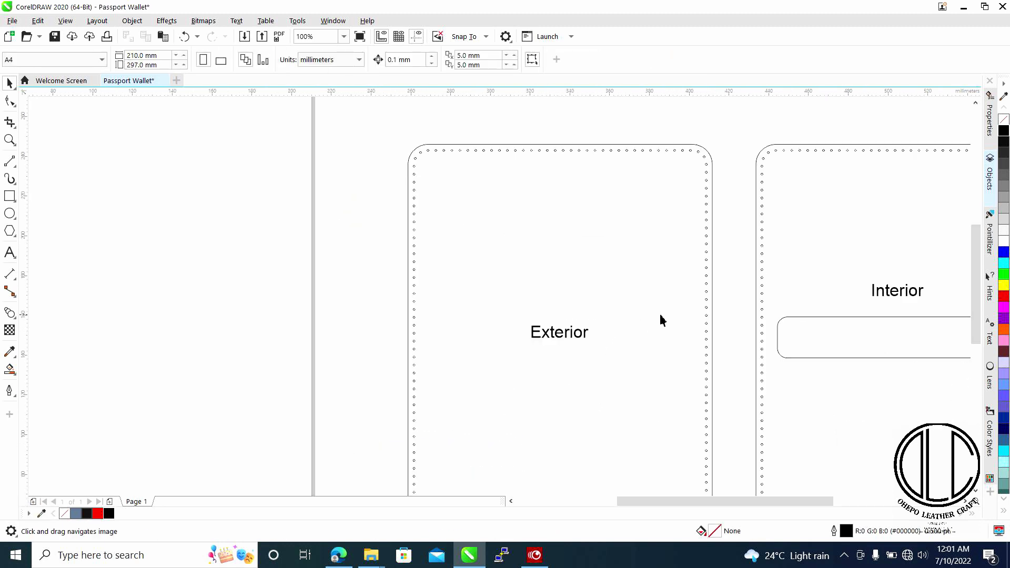
{"action": "left_click_drag", "start_coordinate": [661, 320], "coordinate": [561, 275]}
{"action": "left_click", "coordinate": [602, 226]}
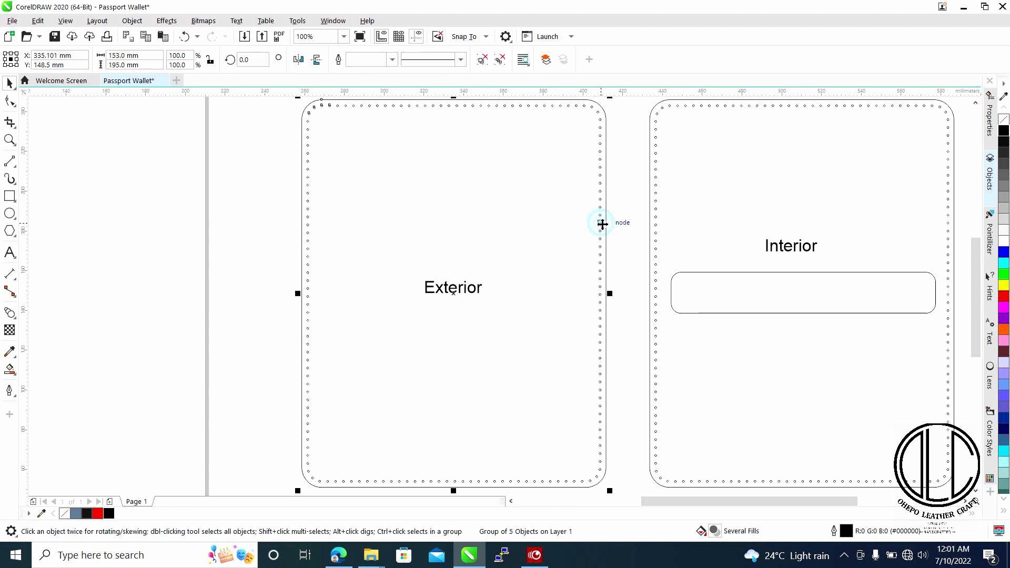
{"action": "scroll", "coordinate": [670, 225], "scroll_direction": "down", "scroll_amount": 2}
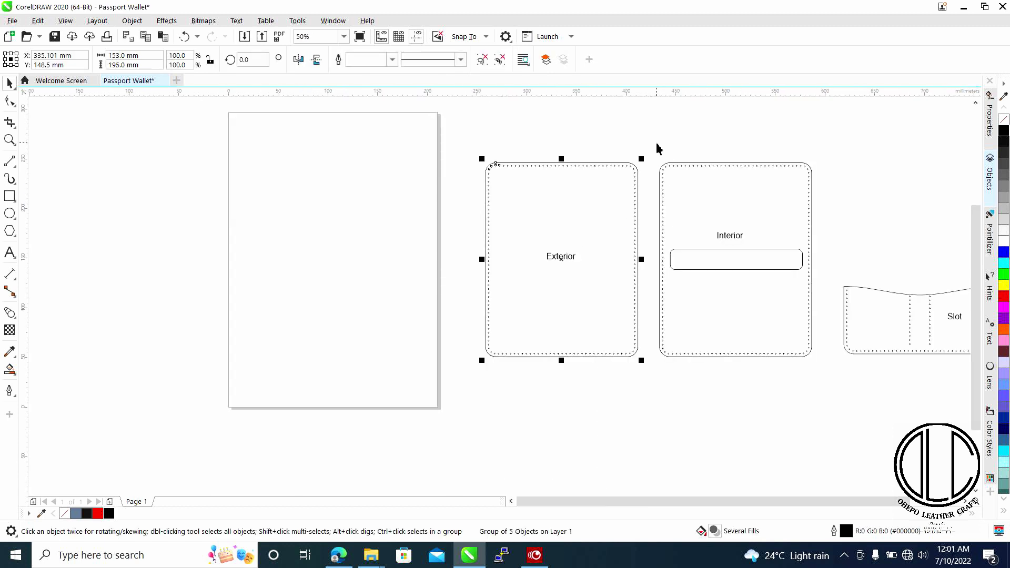
{"action": "left_click_drag", "start_coordinate": [655, 141], "coordinate": [825, 413]}
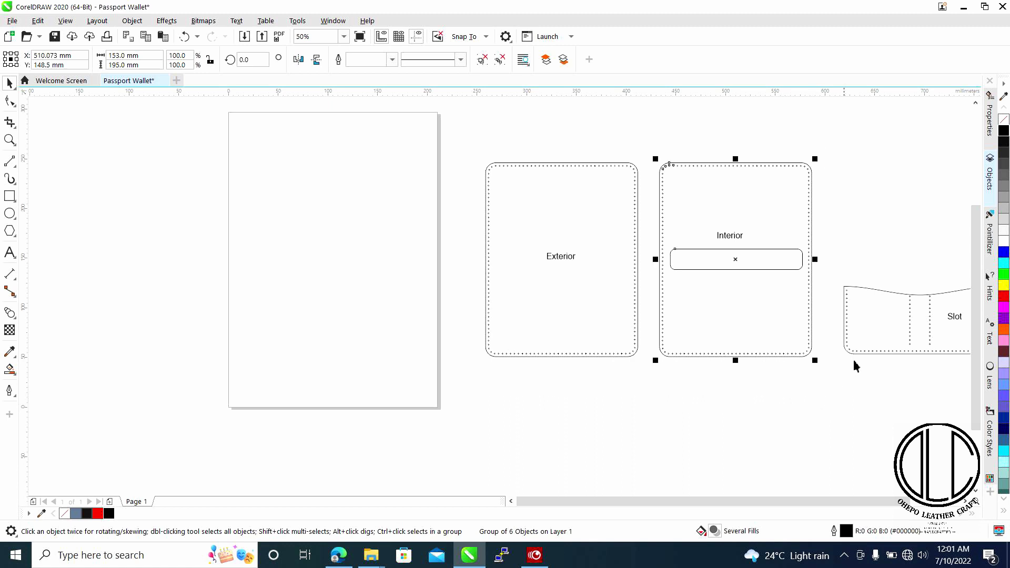
{"action": "left_click_drag", "start_coordinate": [827, 339], "coordinate": [705, 327]}
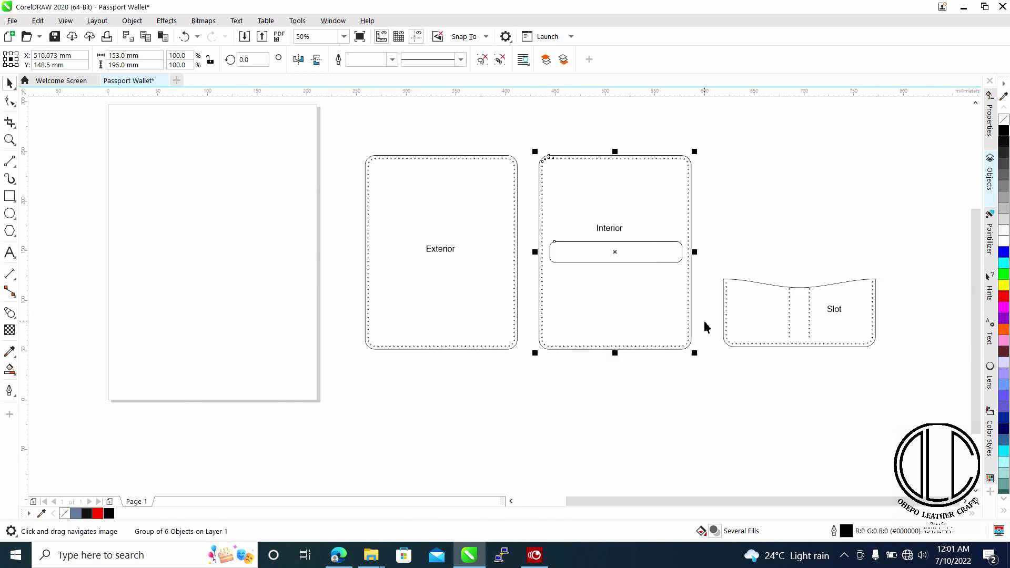
{"action": "left_click", "coordinate": [1006, 298]}
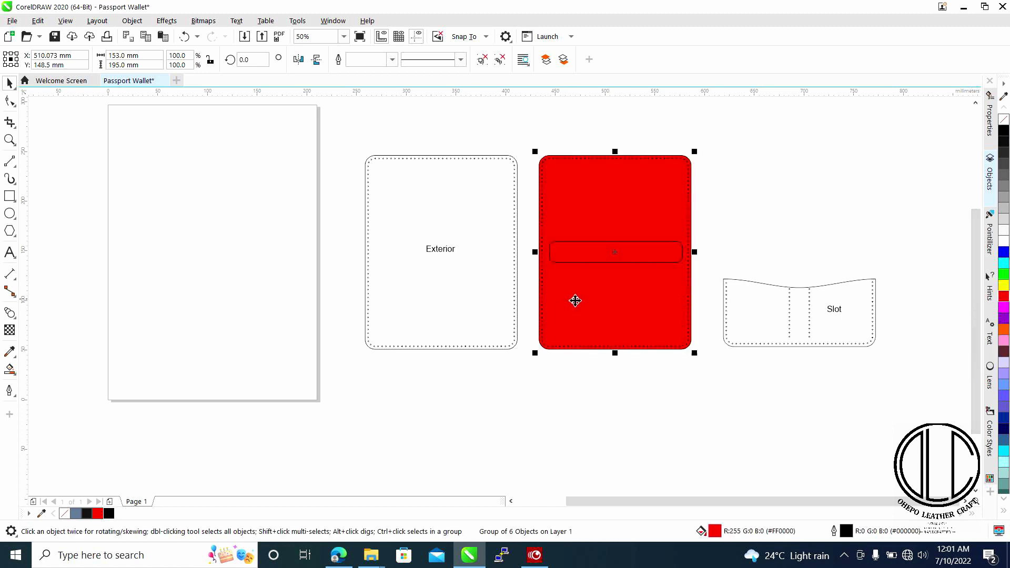
{"action": "key", "text": "ctrl+z"}
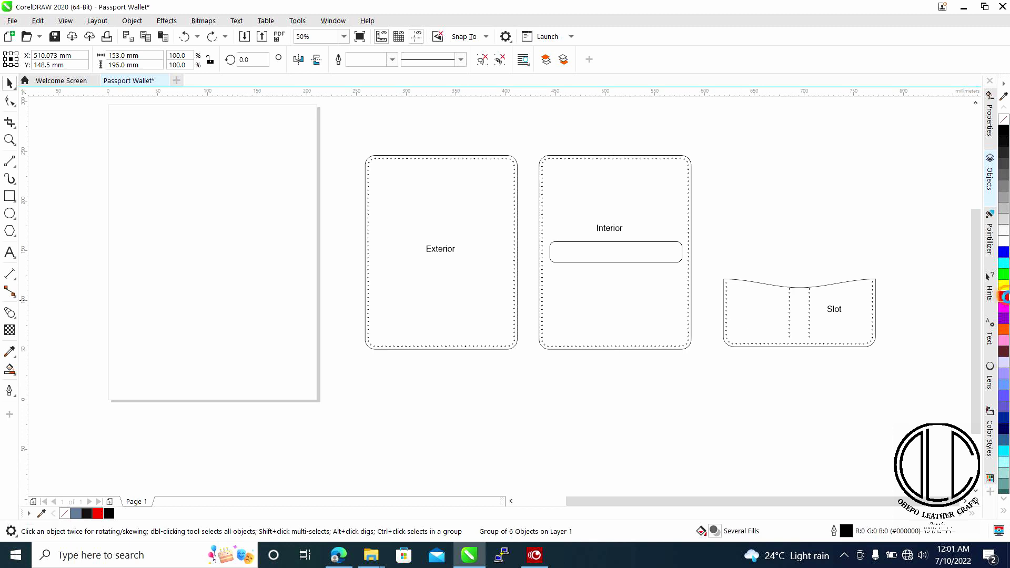
{"action": "right_click", "coordinate": [1004, 297]}
{"action": "scroll", "coordinate": [525, 297], "scroll_direction": "up", "scroll_amount": 1}
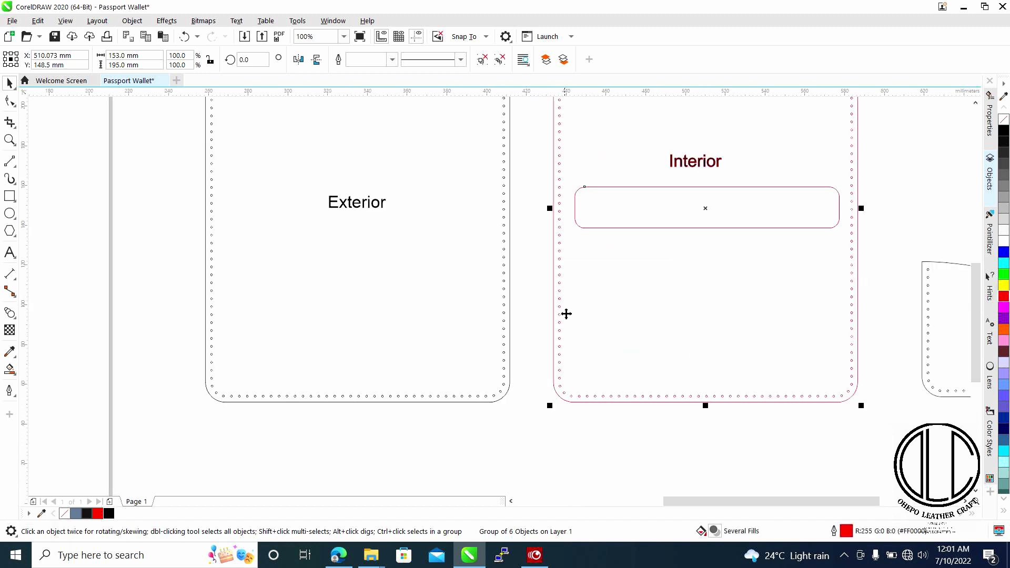
Overlay the red Interior group on the Exterior panel to compare stitch holes, and move it back beside the Exterior at X about 495 mm.
{"action": "left_click_drag", "start_coordinate": [557, 334], "coordinate": [205, 342]}
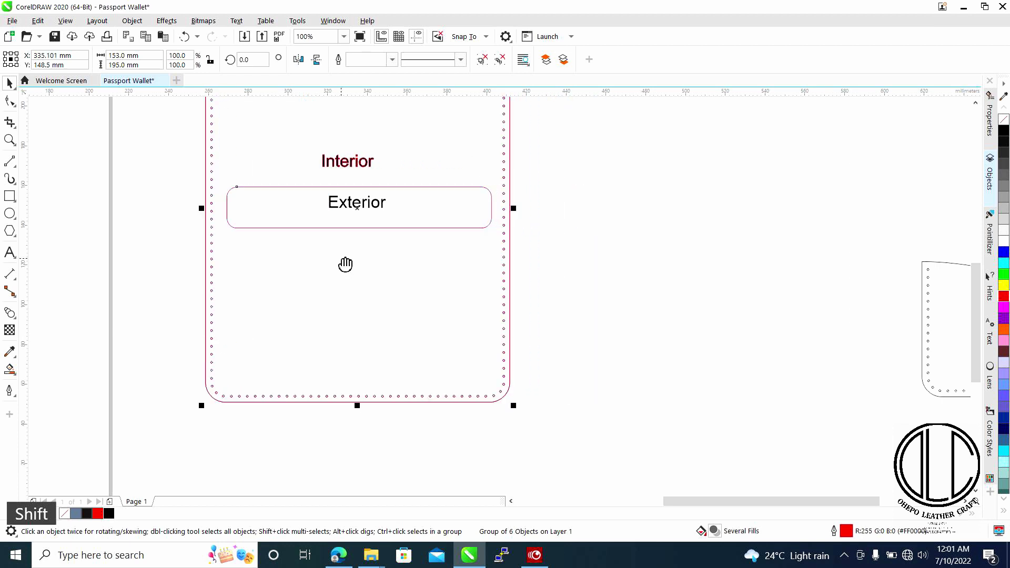
{"action": "left_click_drag", "start_coordinate": [345, 264], "coordinate": [467, 367]}
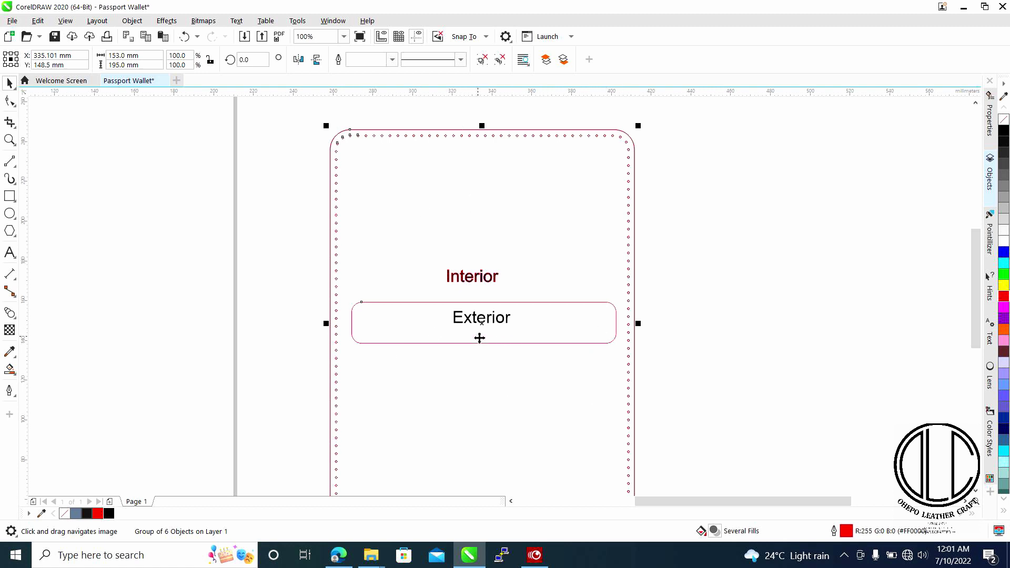
{"action": "left_click_drag", "start_coordinate": [485, 327], "coordinate": [424, 253]}
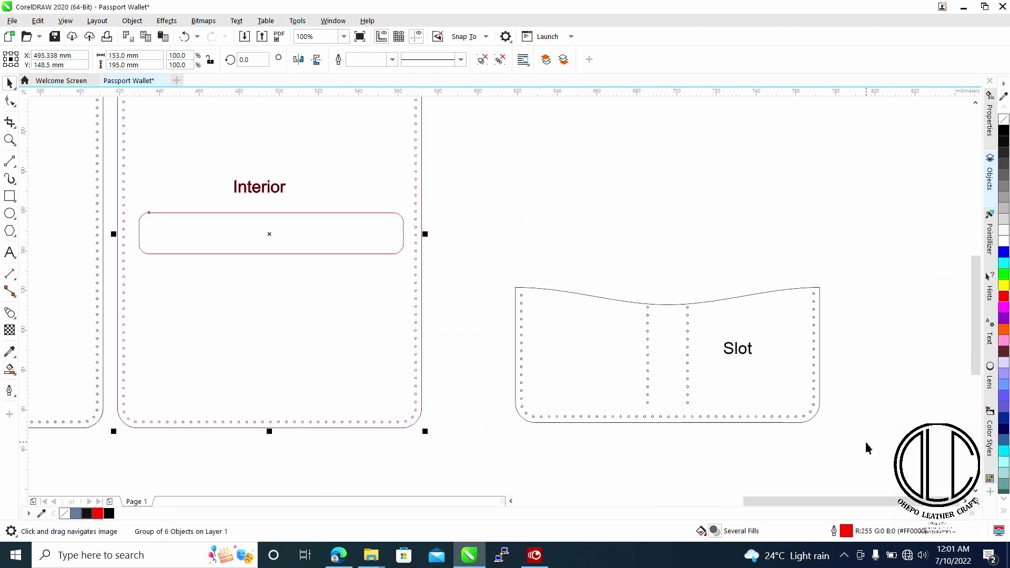
Move the Slot group onto the lower end of the Interior panel, aligning their side and bottom edges.
{"action": "left_click_drag", "start_coordinate": [867, 444], "coordinate": [567, 402]}
{"action": "left_click_drag", "start_coordinate": [475, 242], "coordinate": [470, 221]}
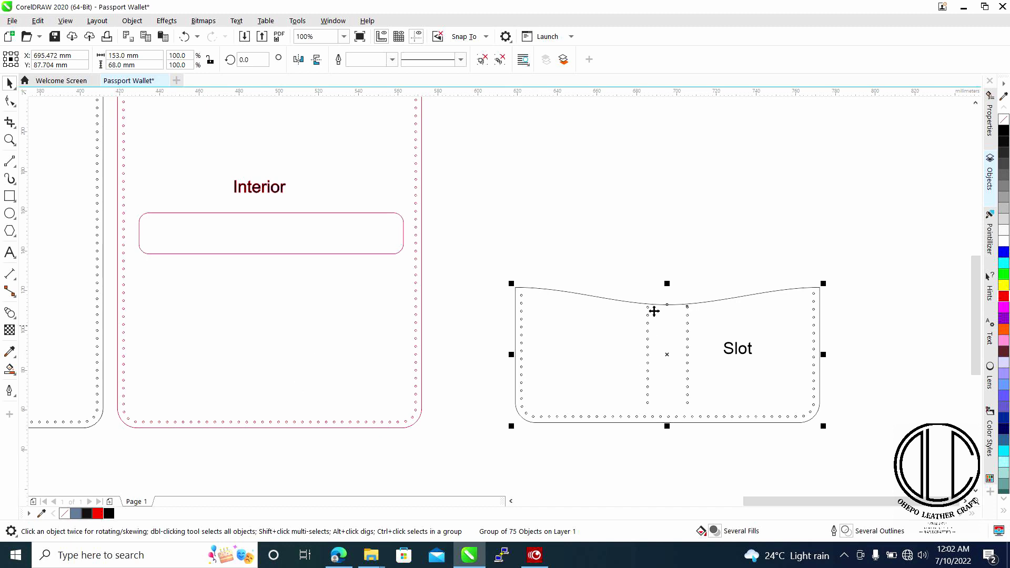
{"action": "left_click", "coordinate": [667, 228]}
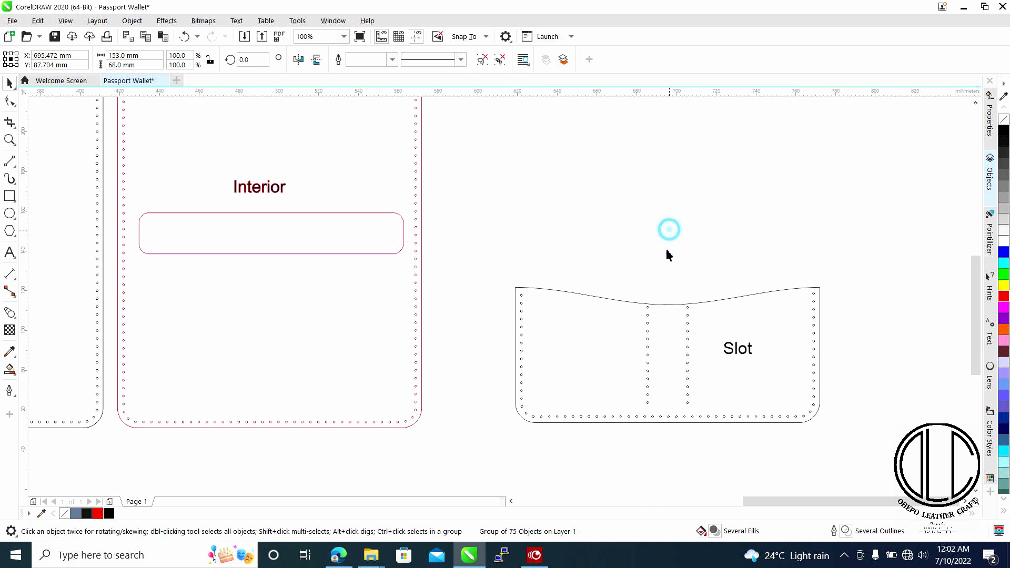
{"action": "left_click", "coordinate": [517, 368]}
{"action": "left_click_drag", "start_coordinate": [514, 356], "coordinate": [118, 349]}
{"action": "scroll", "coordinate": [176, 419], "scroll_direction": "up", "scroll_amount": 2}
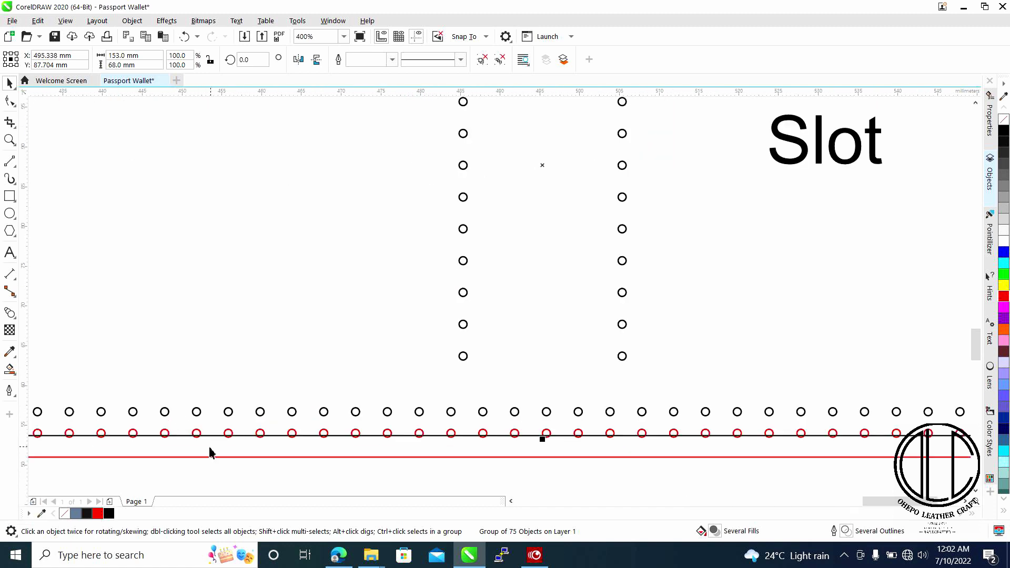
{"action": "left_click_drag", "start_coordinate": [207, 435], "coordinate": [210, 458]}
{"action": "scroll", "coordinate": [216, 450], "scroll_direction": "down", "scroll_amount": 3}
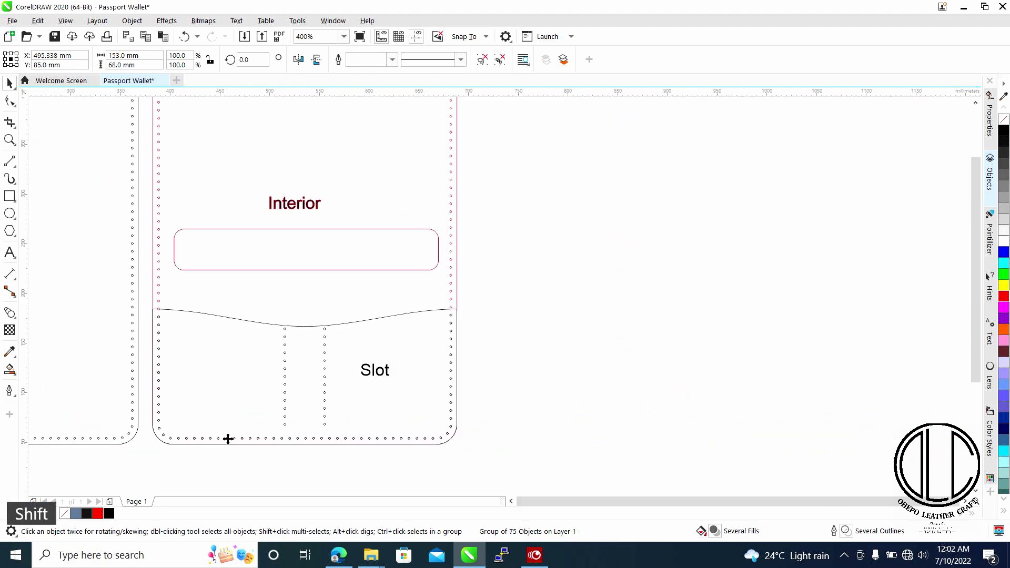
Draw a vertical guide line about 47 mm long down from the midpoint of the Interior's rounded rectangle's lower edge.
{"action": "scroll", "coordinate": [237, 405], "scroll_direction": "up", "scroll_amount": 2}
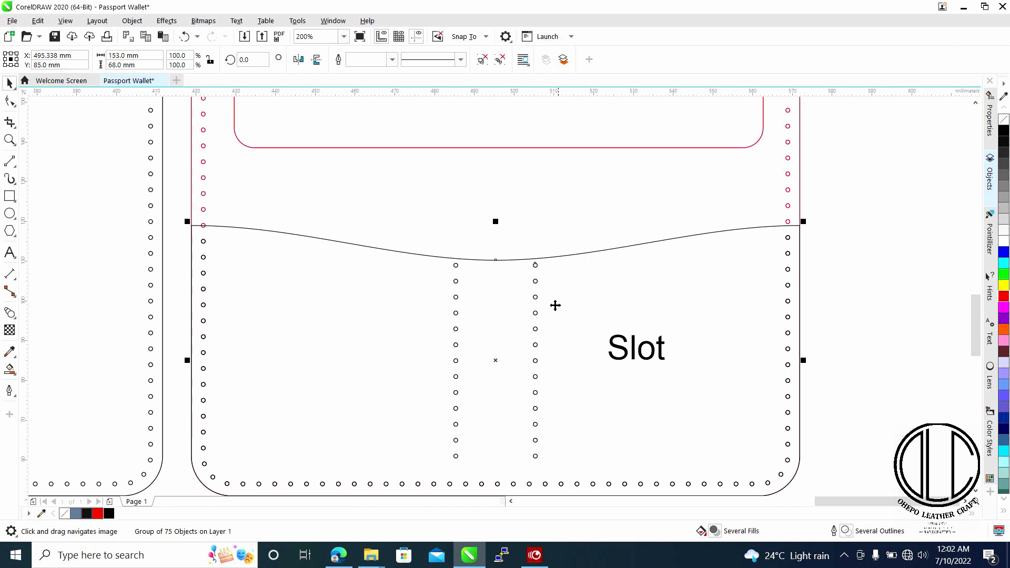
{"action": "scroll", "coordinate": [505, 346], "scroll_direction": "up", "scroll_amount": 2}
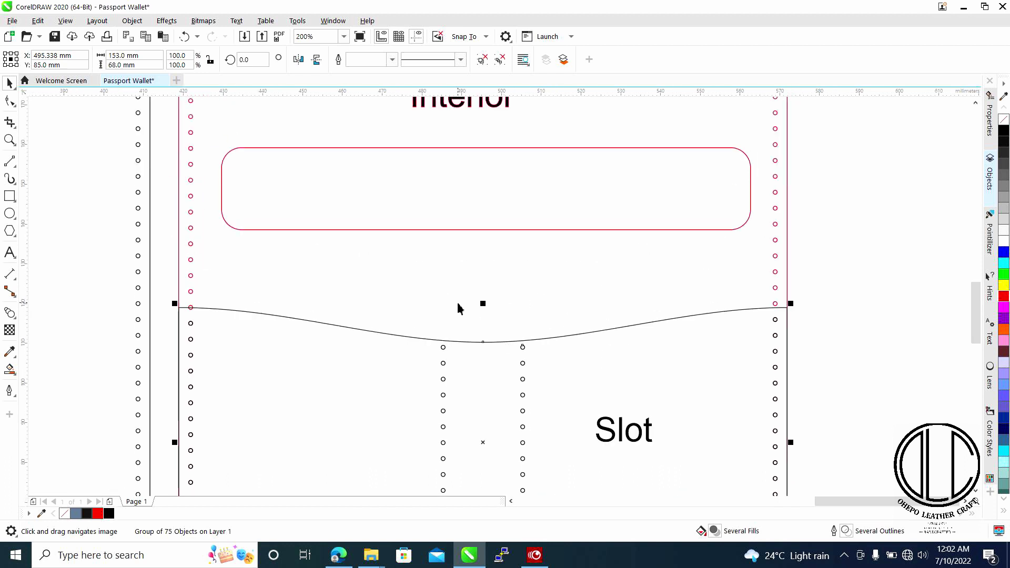
{"action": "left_click", "coordinate": [9, 161]}
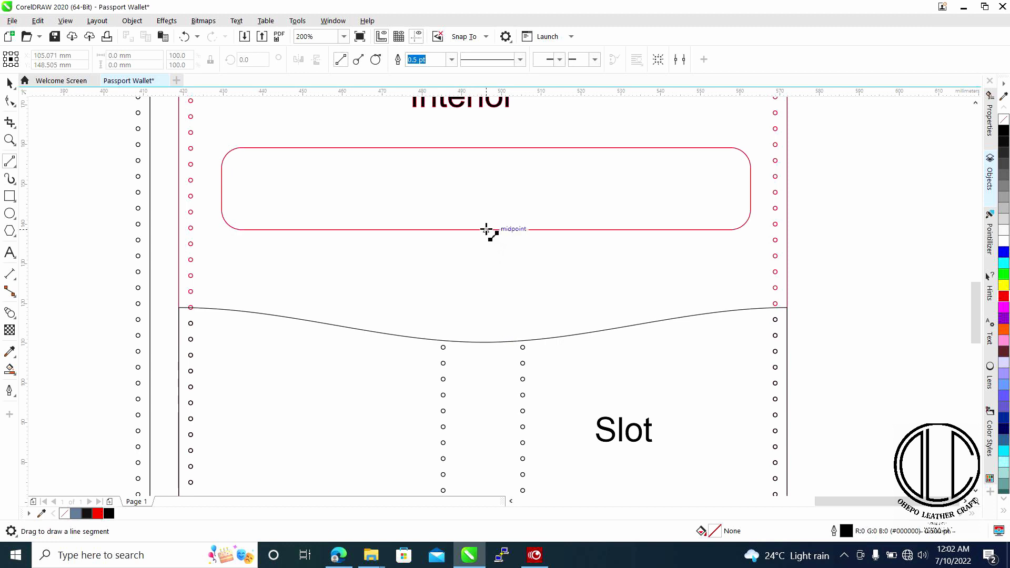
{"action": "left_click_drag", "start_coordinate": [486, 230], "coordinate": [504, 417]}
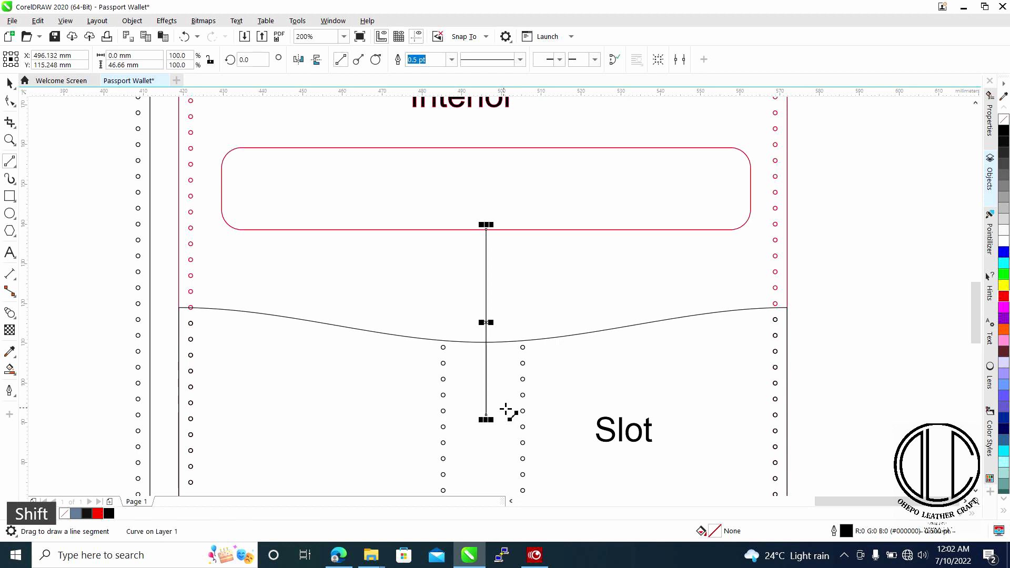
Move the guide line onto the Slot's left divider hole column and place a copy on the right column.
{"action": "scroll", "coordinate": [462, 364], "scroll_direction": "up", "scroll_amount": 2}
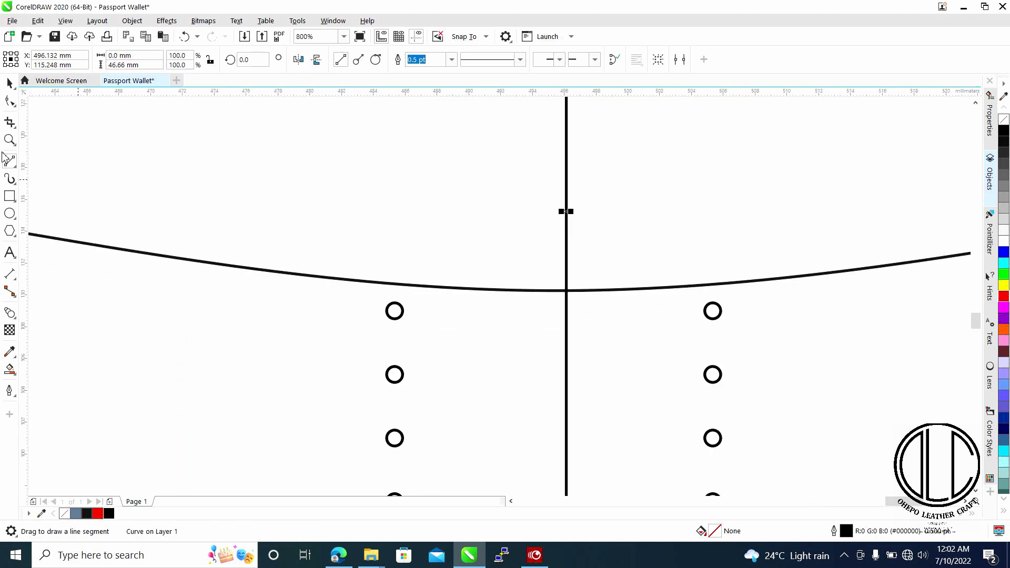
{"action": "left_click", "coordinate": [9, 83]}
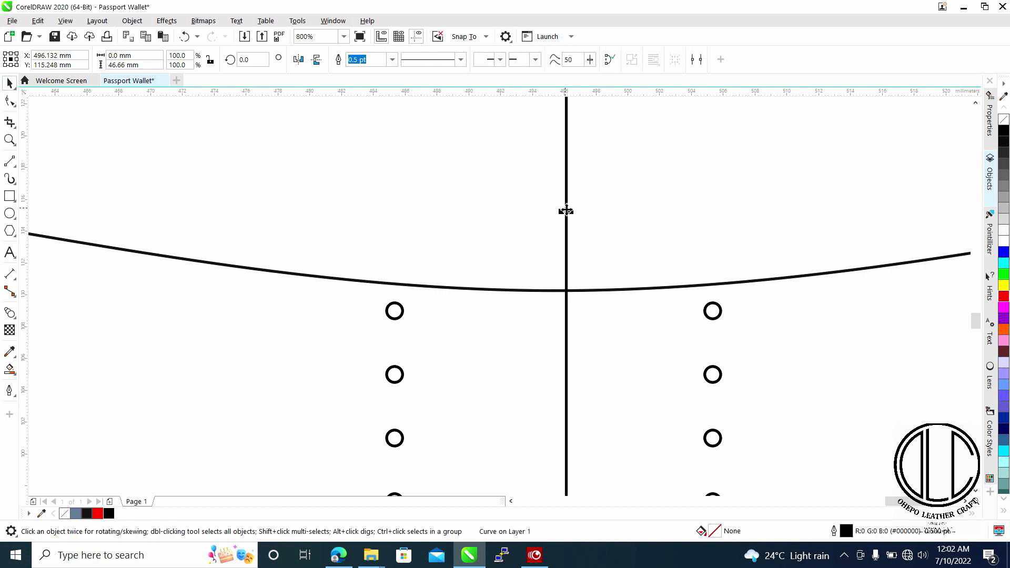
{"action": "left_click_drag", "start_coordinate": [566, 212], "coordinate": [395, 311]}
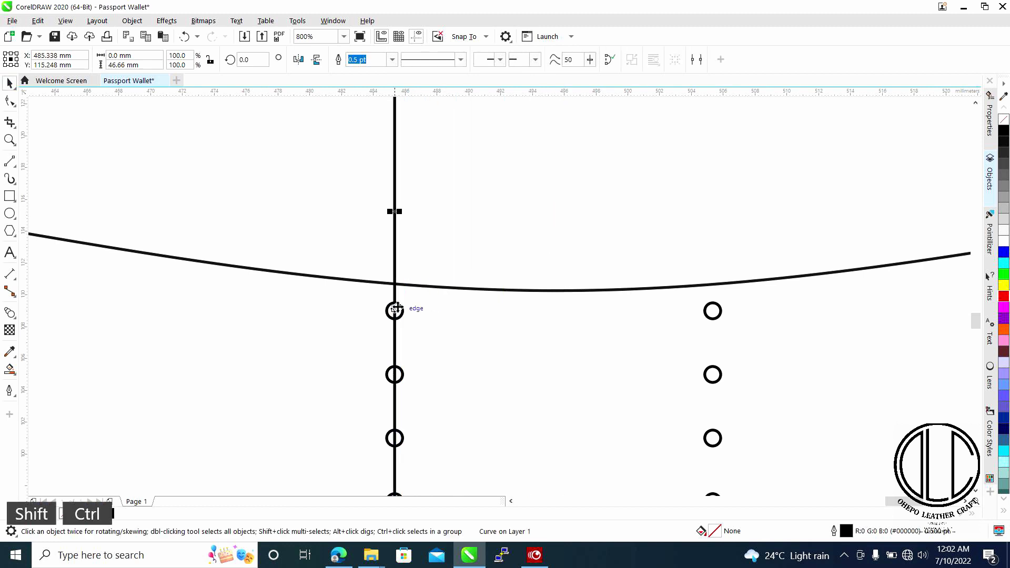
{"action": "key", "text": "ctrl+c"}
{"action": "key", "text": "ctrl+v"}
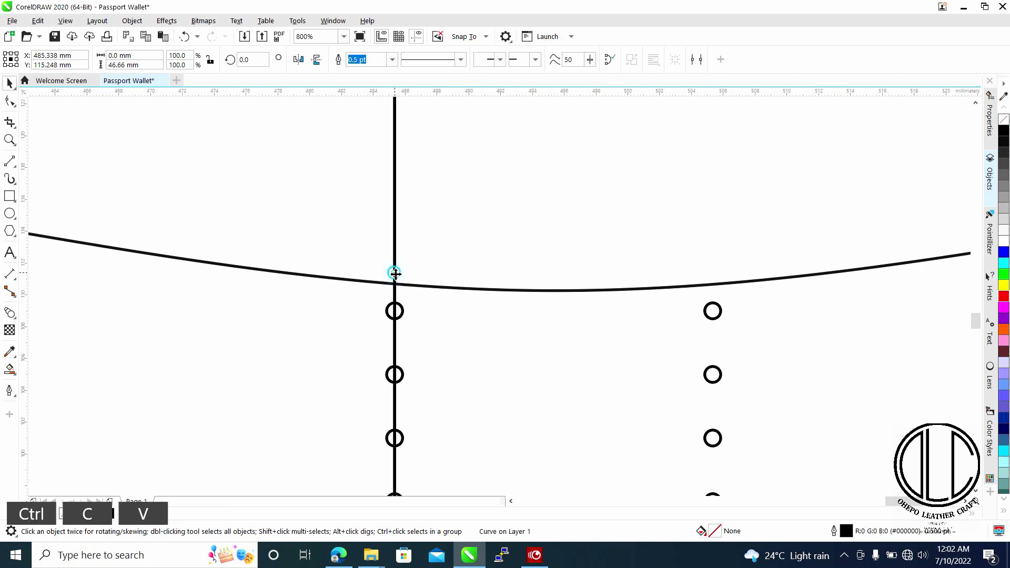
{"action": "left_click_drag", "start_coordinate": [395, 271], "coordinate": [713, 312]}
{"action": "scroll", "coordinate": [713, 312], "scroll_direction": "down", "scroll_amount": 3}
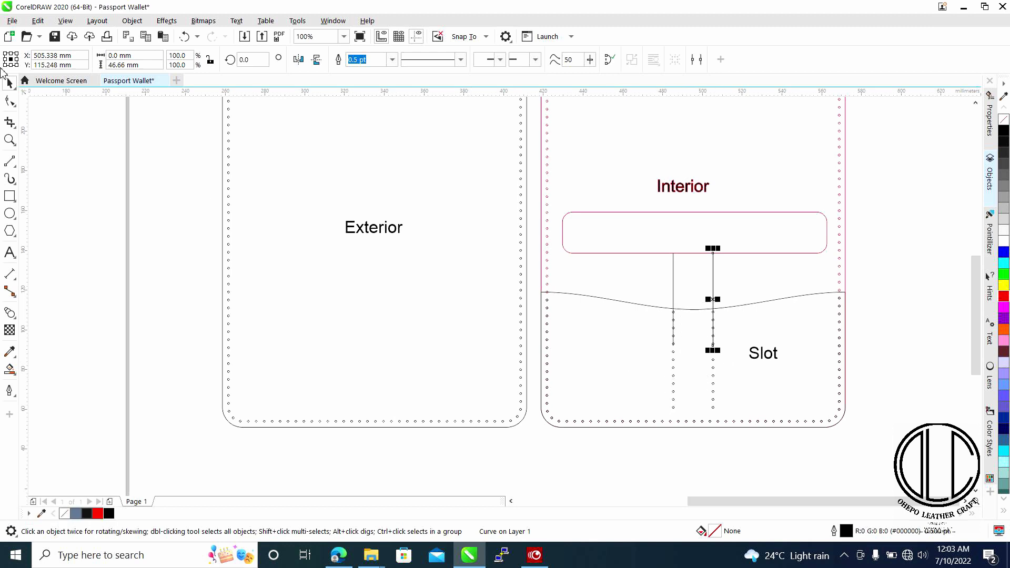
Move the Slot group off the Interior panel to the empty area beside it, at X about 681 mm.
{"action": "scroll", "coordinate": [674, 340], "scroll_direction": "up", "scroll_amount": 2}
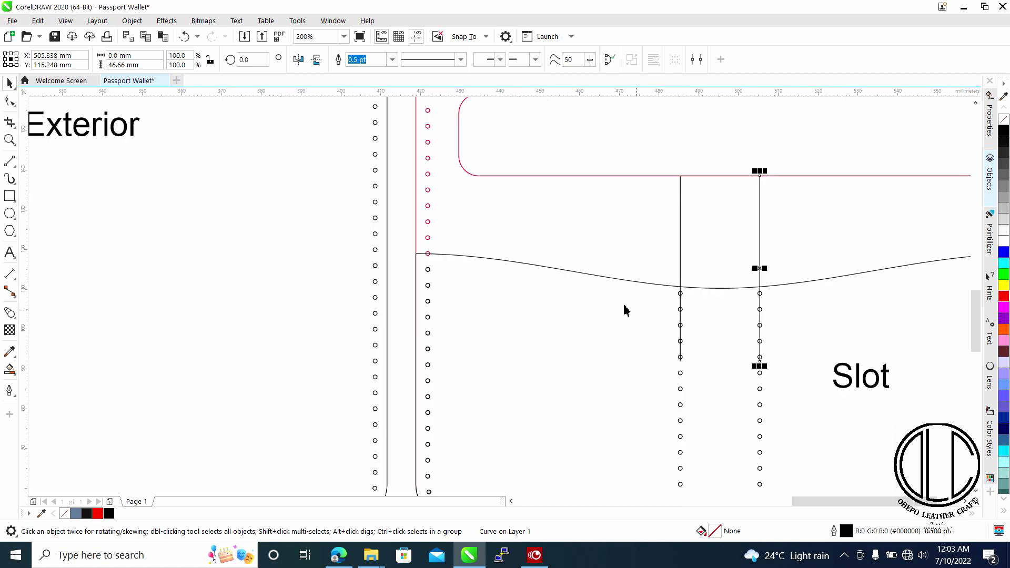
{"action": "left_click", "coordinate": [570, 271]}
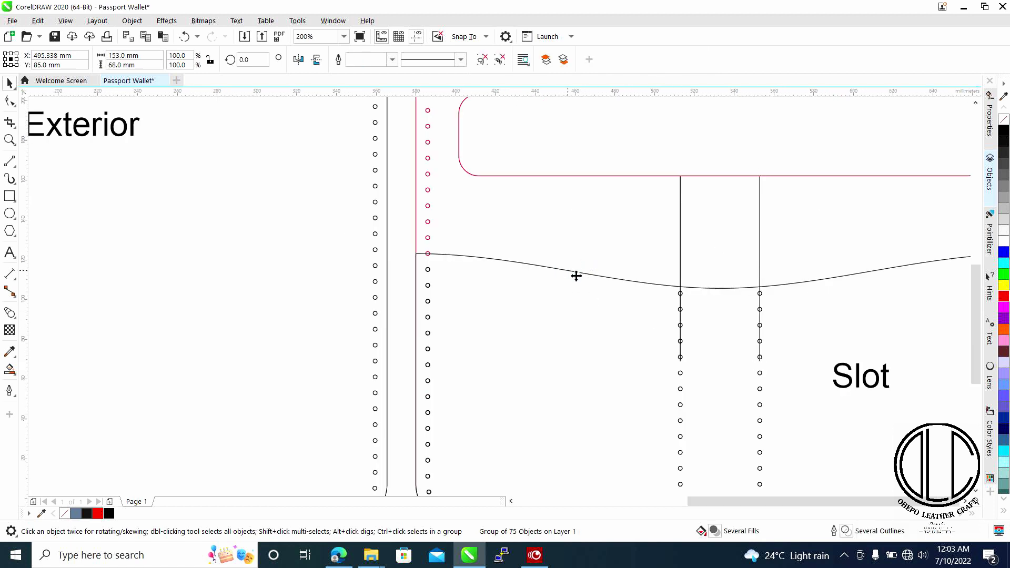
{"action": "scroll", "coordinate": [514, 298], "scroll_direction": "down", "scroll_amount": 2}
{"action": "scroll", "coordinate": [559, 298], "scroll_direction": "up", "scroll_amount": 1}
{"action": "left_click_drag", "start_coordinate": [525, 289], "coordinate": [740, 232]}
{"action": "left_click", "coordinate": [613, 188]}
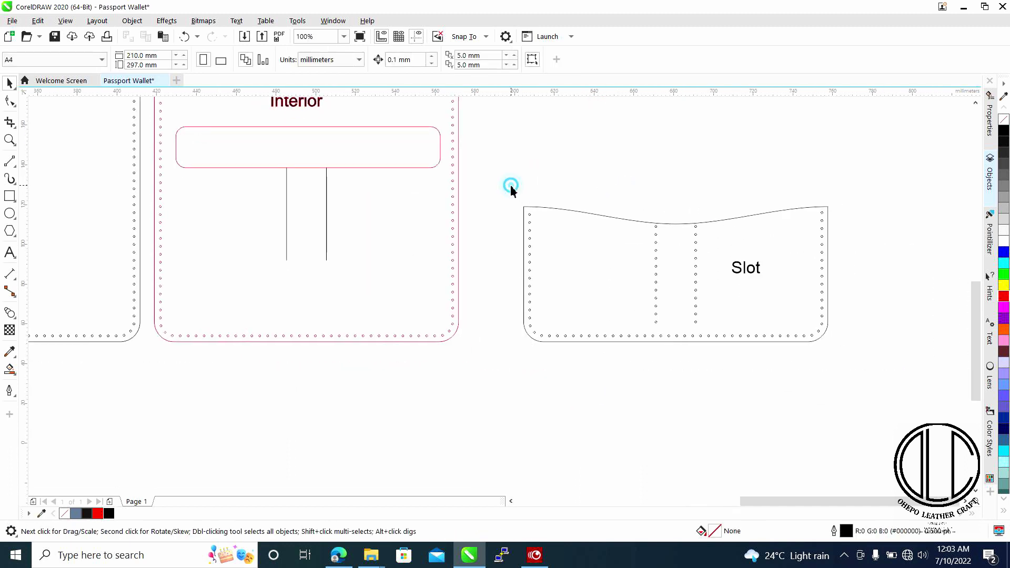
Duplicate the Slot group and place the copy beside the original at X about 850 mm.
{"action": "left_click_drag", "start_coordinate": [511, 185], "coordinate": [873, 348]}
{"action": "key", "text": "ctrl"}
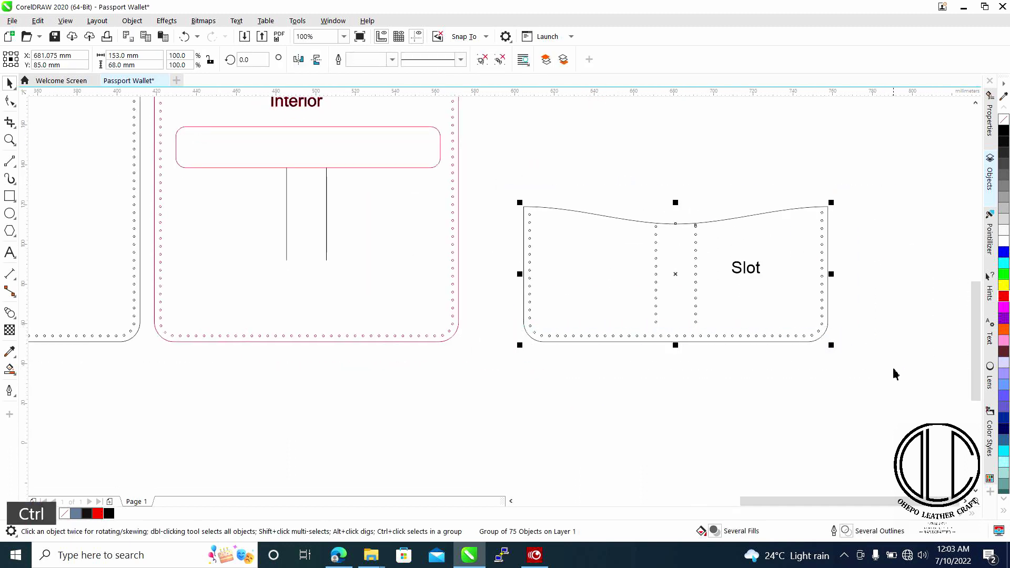
{"action": "key", "text": "ctrl+c"}
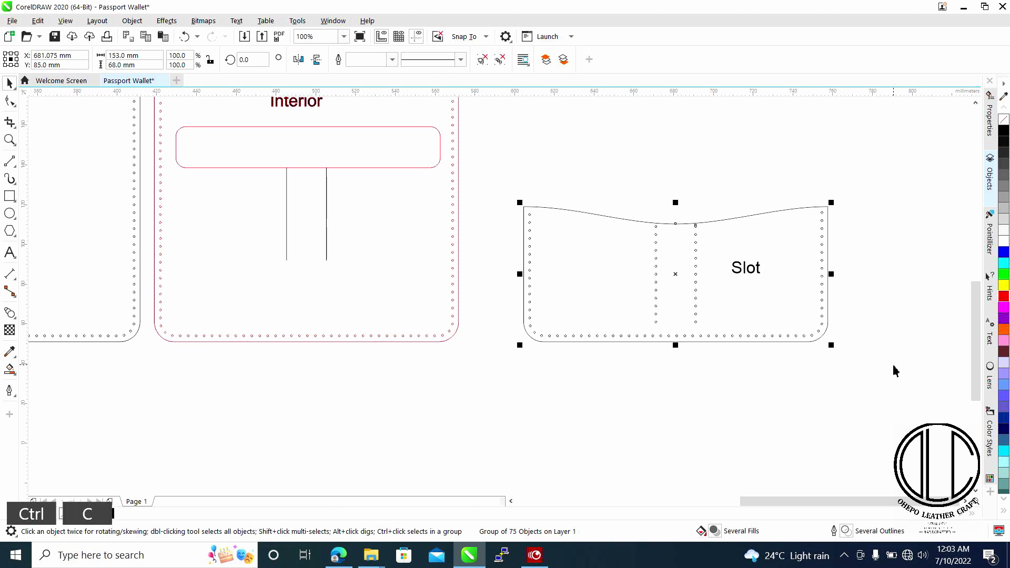
{"action": "key", "text": "ctrl+v"}
{"action": "left_click_drag", "start_coordinate": [676, 273], "coordinate": [957, 283]}
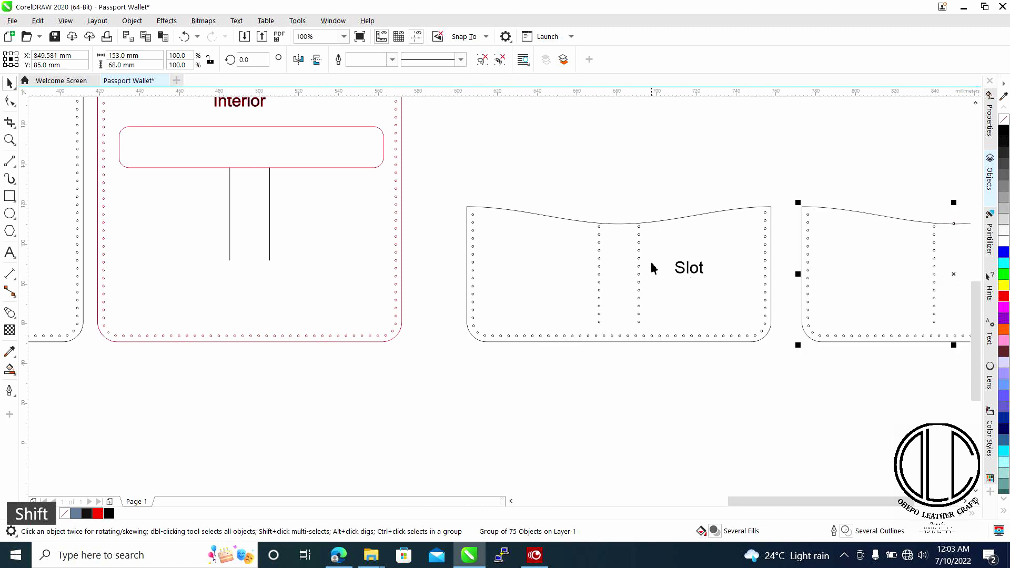
Ungroup the original Slot group next to the Interior panel.
{"action": "left_click", "coordinate": [589, 224]}
{"action": "right_click", "coordinate": [589, 223]}
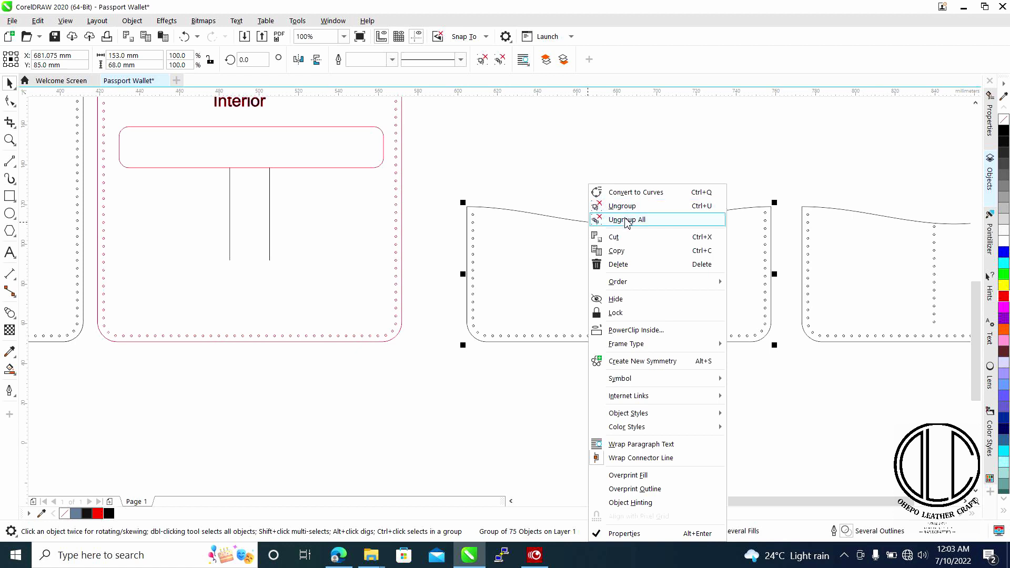
{"action": "left_click", "coordinate": [624, 206]}
Move the ungrouped Slot's two divider hole columns onto the Interior's guide lines, at X 495.338 mm and Y 85 mm.
{"action": "left_click_drag", "start_coordinate": [573, 195], "coordinate": [665, 329]}
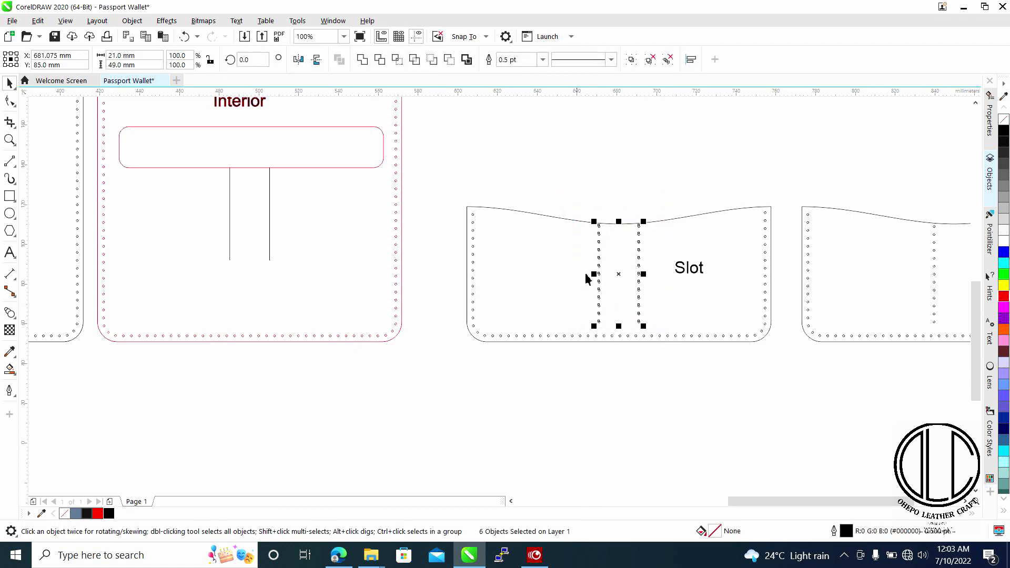
{"action": "left_click_drag", "start_coordinate": [620, 277], "coordinate": [248, 287]}
{"action": "scroll", "coordinate": [241, 232], "scroll_direction": "up", "scroll_amount": 8}
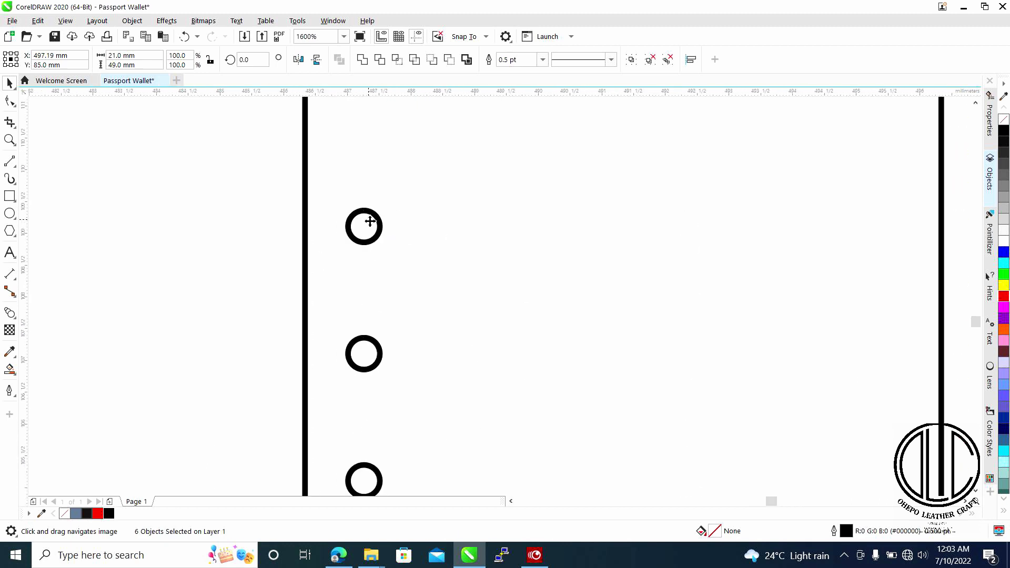
{"action": "scroll", "coordinate": [363, 224], "scroll_direction": "up", "scroll_amount": 2}
{"action": "left_click_drag", "start_coordinate": [361, 234], "coordinate": [242, 234]}
{"action": "scroll", "coordinate": [366, 253], "scroll_direction": "down", "scroll_amount": 4}
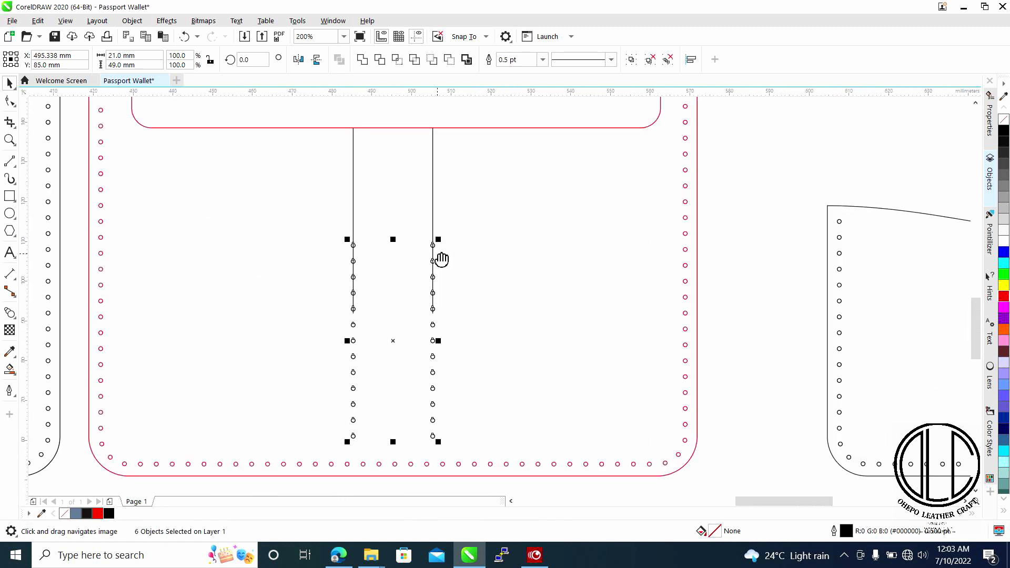
Change the outline colour of the two divider hole columns on the Interior to red.
{"action": "left_click_drag", "start_coordinate": [442, 259], "coordinate": [397, 260]}
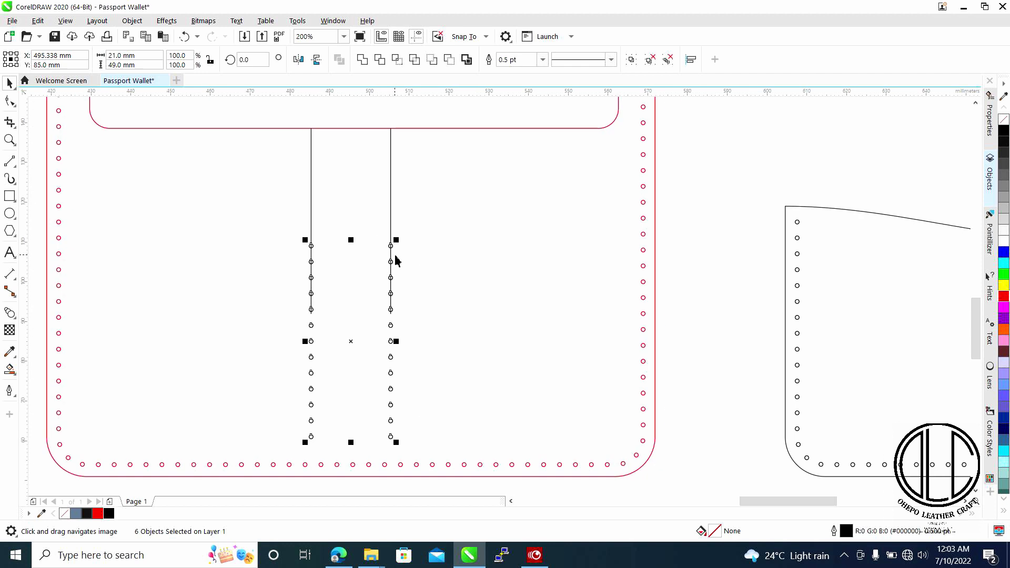
{"action": "scroll", "coordinate": [504, 335], "scroll_direction": "down", "scroll_amount": 1}
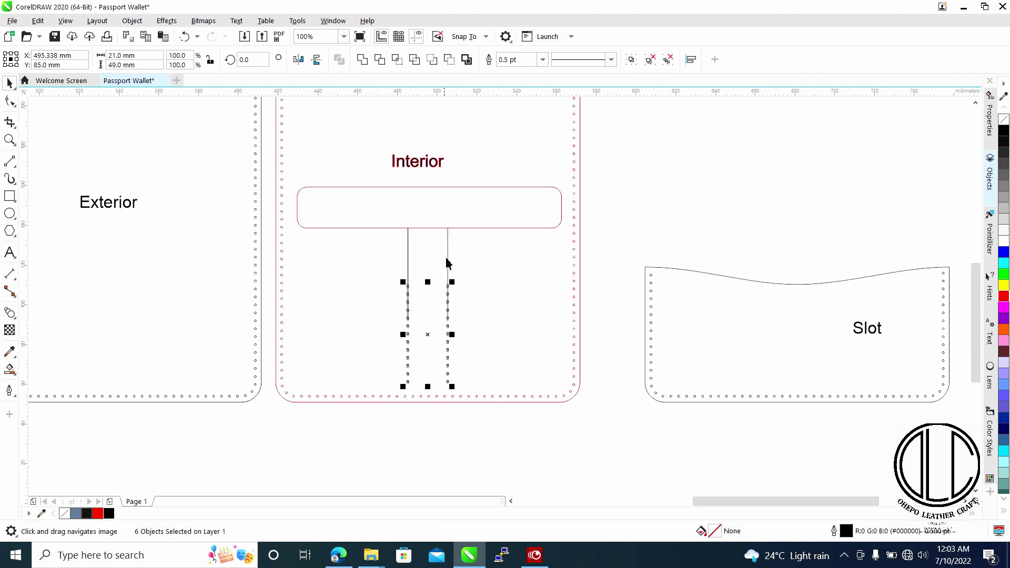
{"action": "left_click_drag", "start_coordinate": [628, 286], "coordinate": [551, 283]}
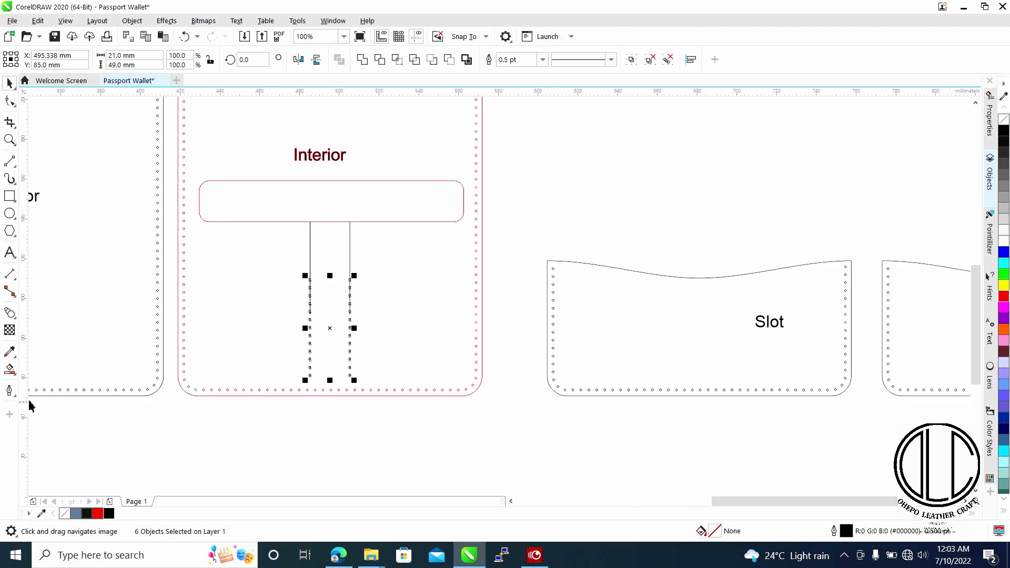
{"action": "right_click", "coordinate": [98, 514]}
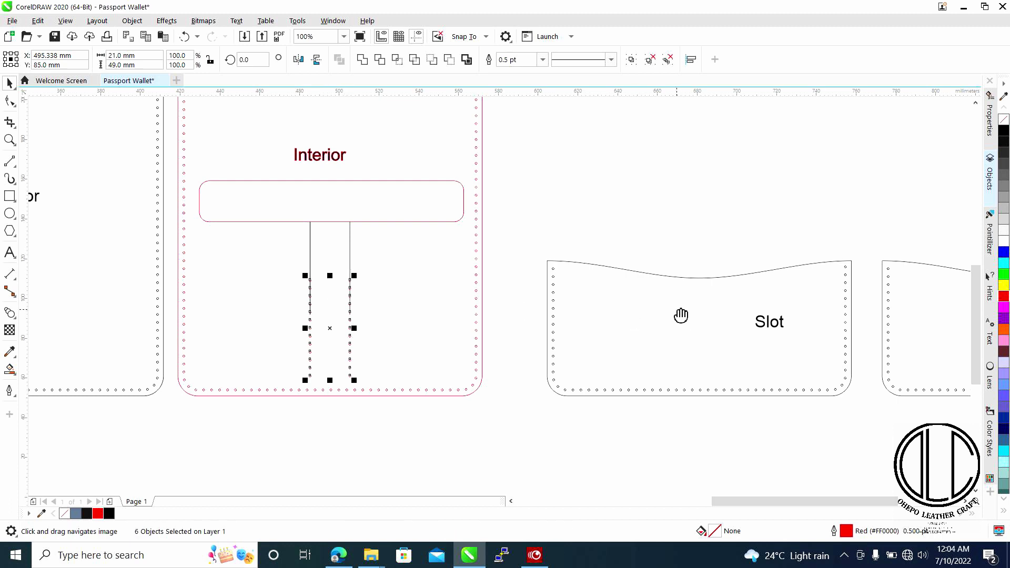
{"action": "left_click_drag", "start_coordinate": [681, 316], "coordinate": [619, 306]}
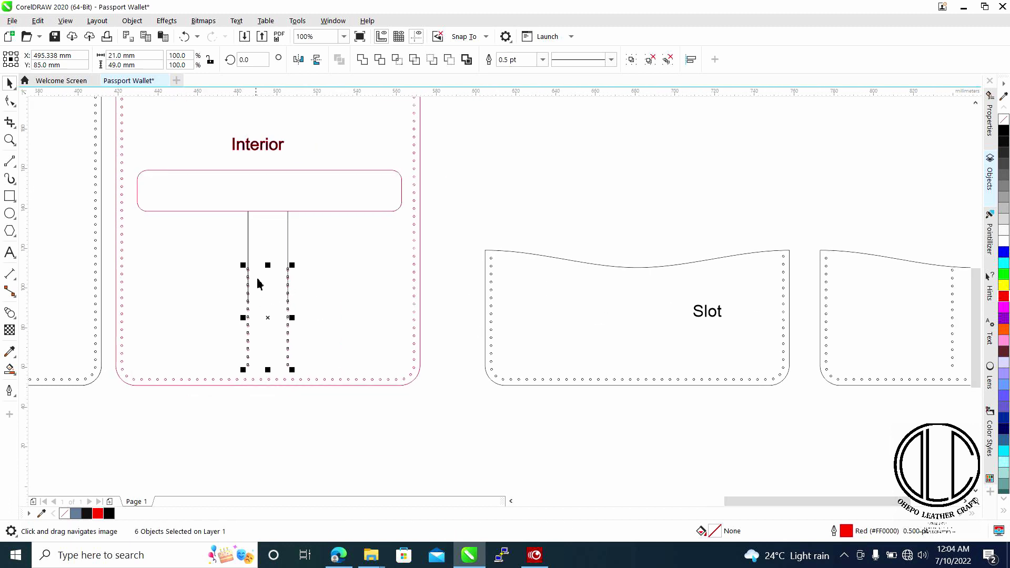
Group the two divider hole columns with the Interior panel.
{"action": "left_click_drag", "start_coordinate": [833, 289], "coordinate": [726, 286]}
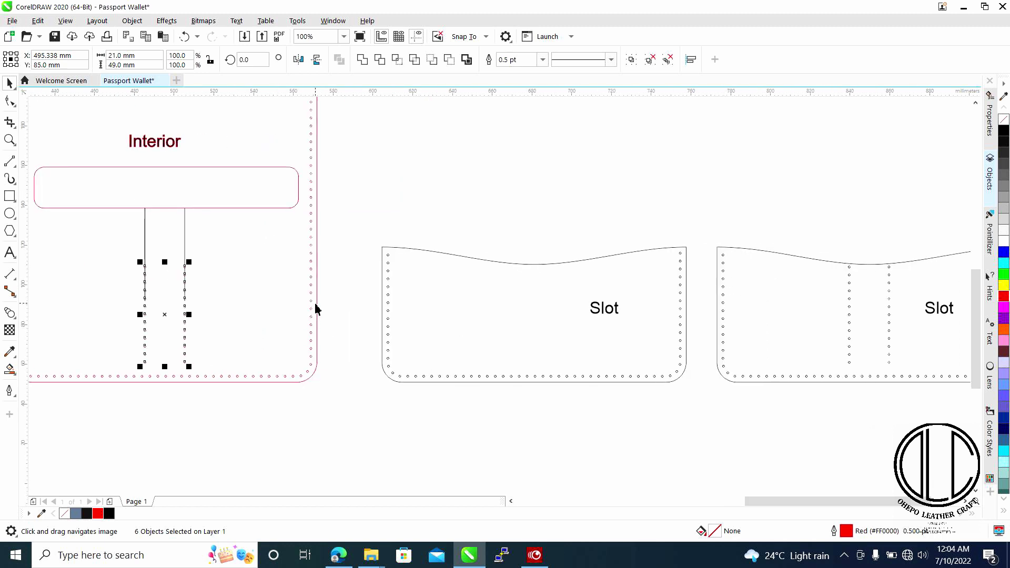
{"action": "key", "text": "shift"}
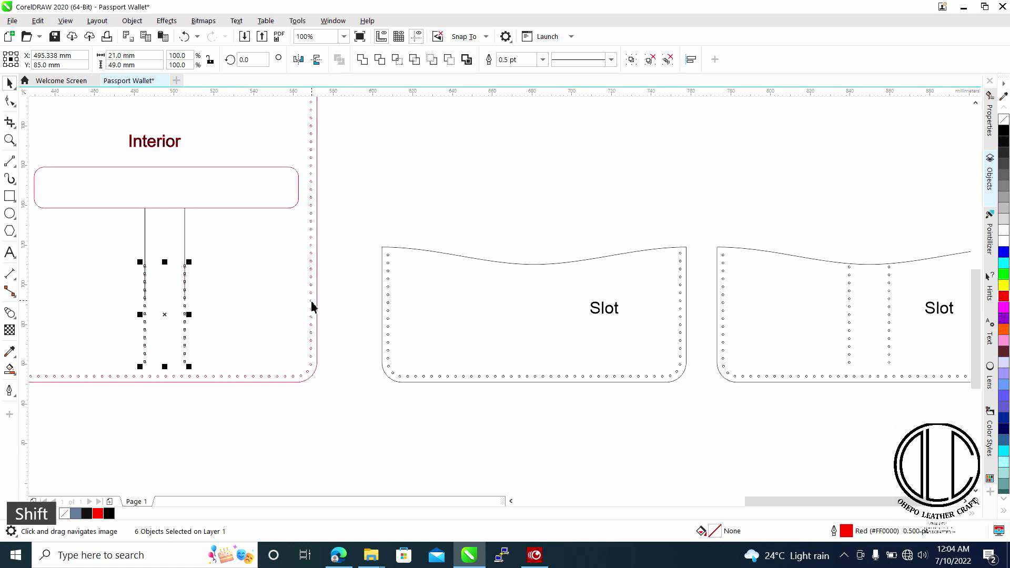
{"action": "left_click", "coordinate": [312, 304], "text": "shift"}
{"action": "key", "text": "ctrl"}
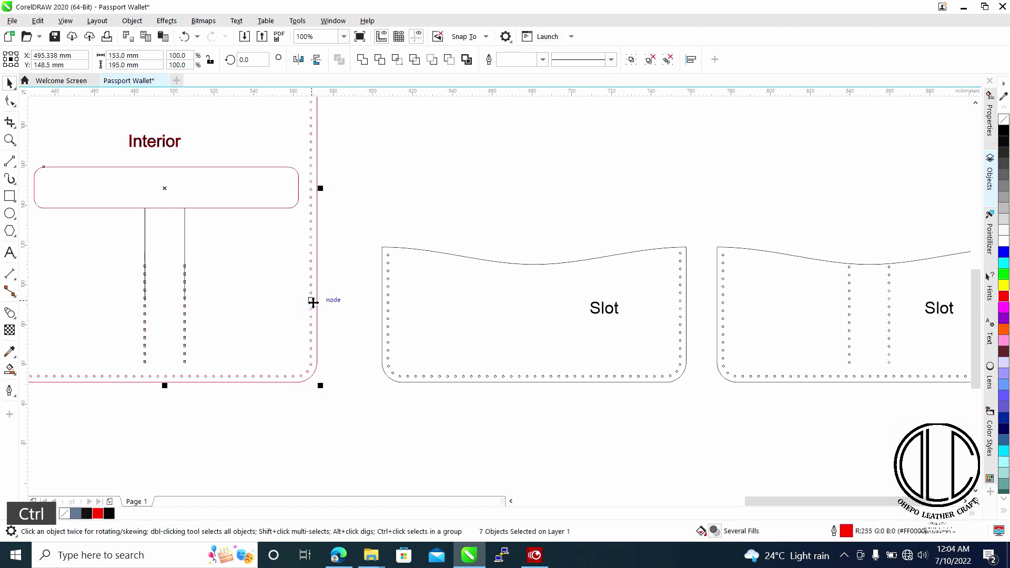
{"action": "key", "text": "ctrl+g"}
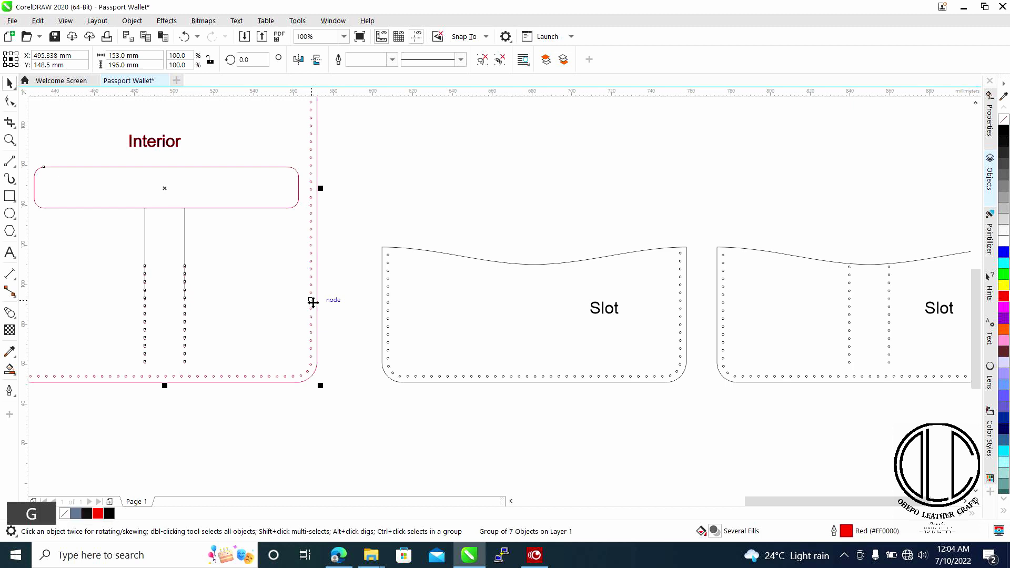
Delete the two vertical guide lines below the Interior's rounded rectangle, keeping the Interior group.
{"action": "left_click", "coordinate": [182, 243]}
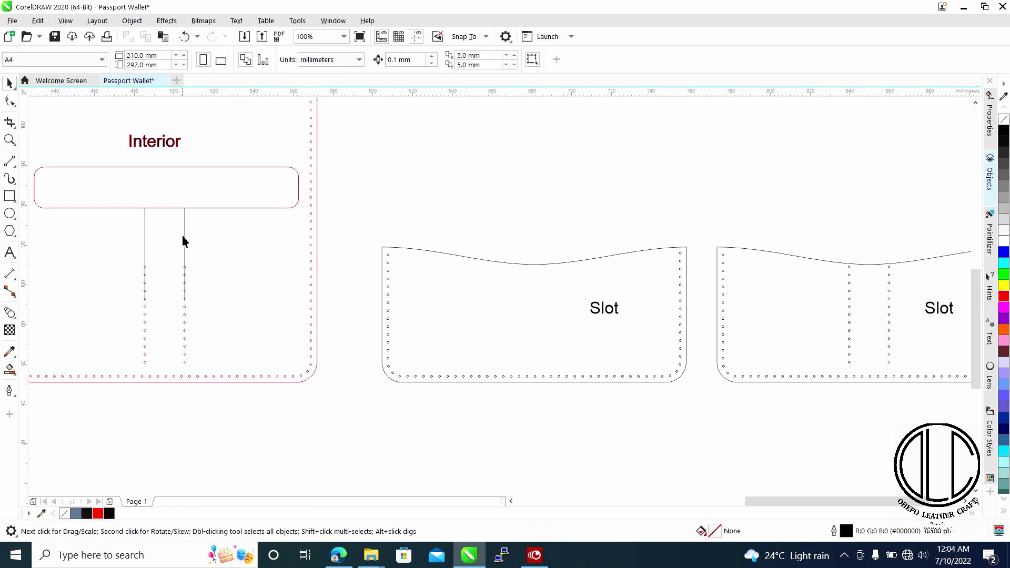
{"action": "left_click", "coordinate": [185, 231]}
{"action": "key", "text": "Delete"}
{"action": "left_click", "coordinate": [147, 238]}
{"action": "key", "text": "Delete"}
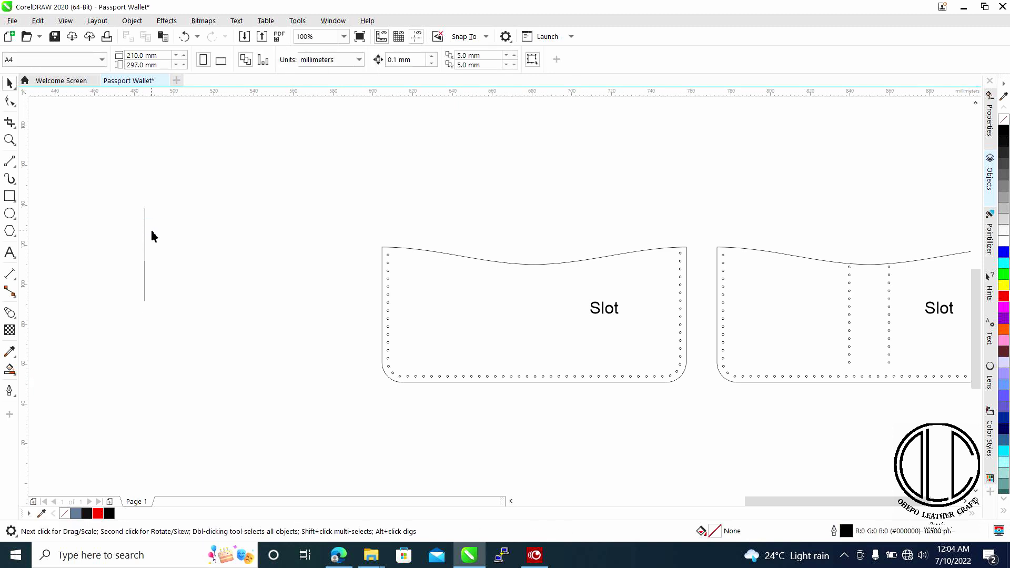
{"action": "key", "text": "ctrl+z"}
{"action": "left_click", "coordinate": [146, 238]}
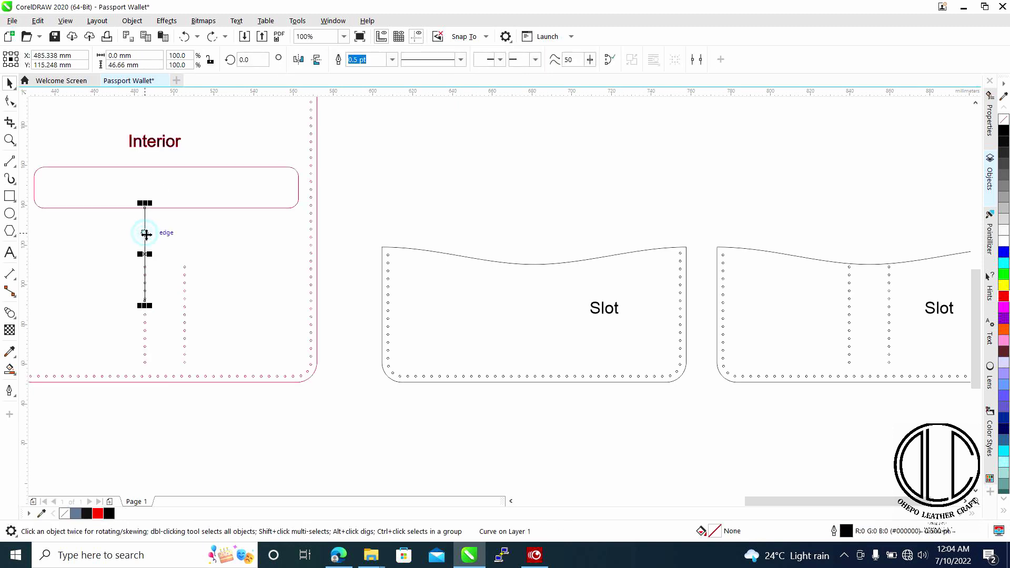
{"action": "key", "text": "Delete"}
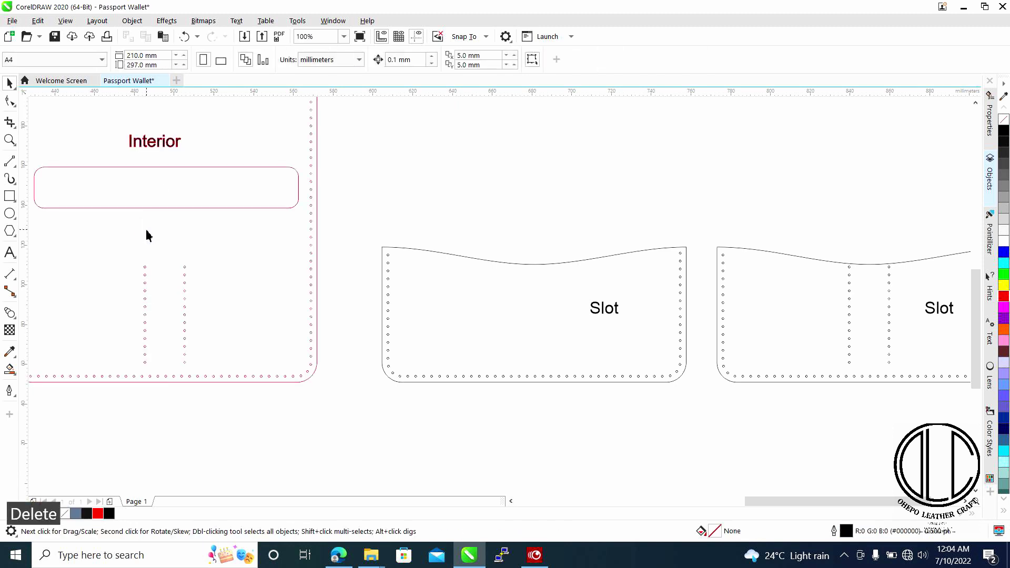
Delete the ungrouped Slot panel without divider holes that lies between the Interior and the complete Slot copy.
{"action": "left_click", "coordinate": [186, 276]}
{"action": "left_click_drag", "start_coordinate": [185, 273], "coordinate": [240, 251]}
{"action": "scroll", "coordinate": [240, 251], "scroll_direction": "down", "scroll_amount": 3}
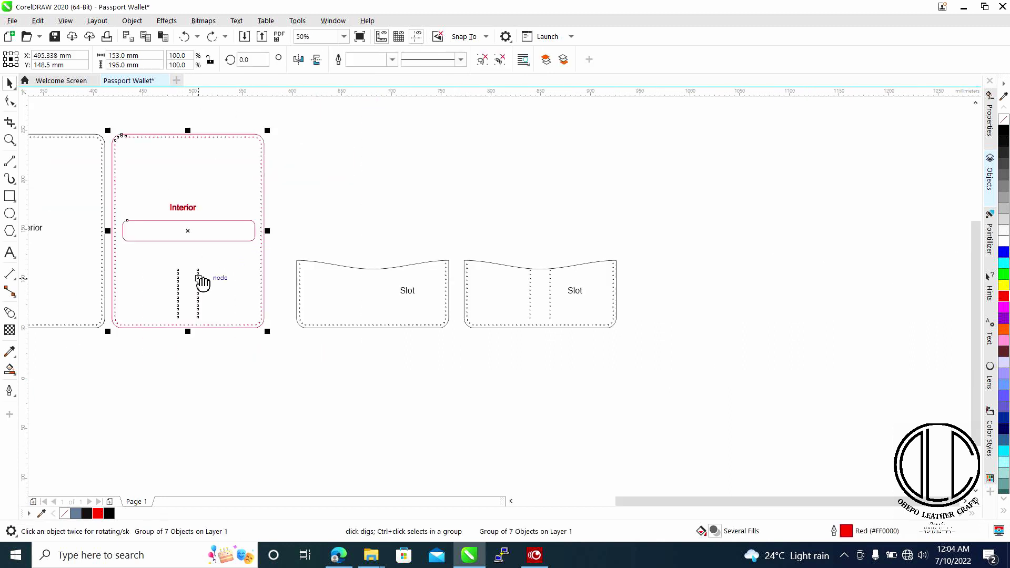
{"action": "left_click", "coordinate": [375, 229]}
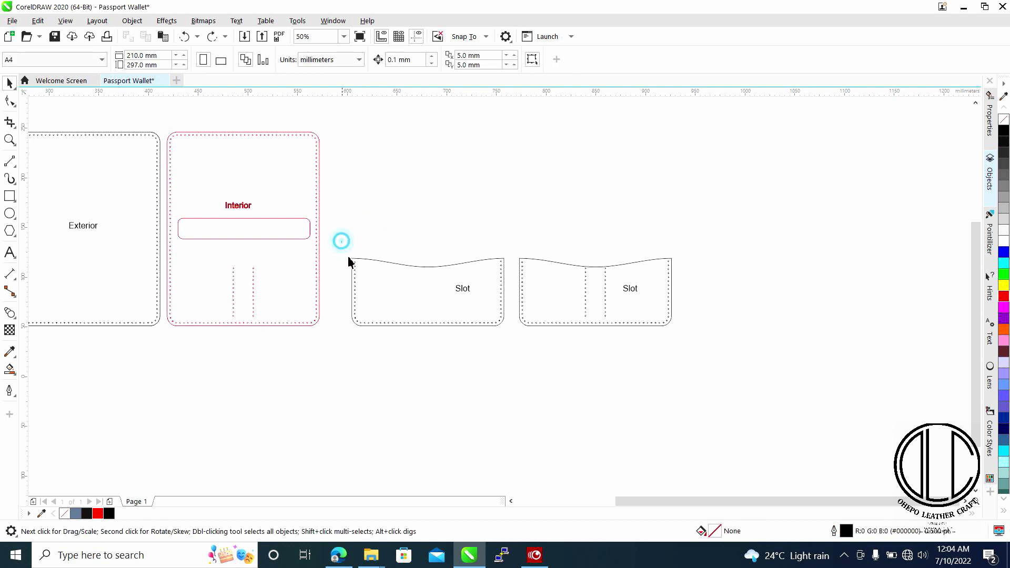
{"action": "left_click_drag", "start_coordinate": [348, 258], "coordinate": [514, 358]}
{"action": "key", "text": "Delete"}
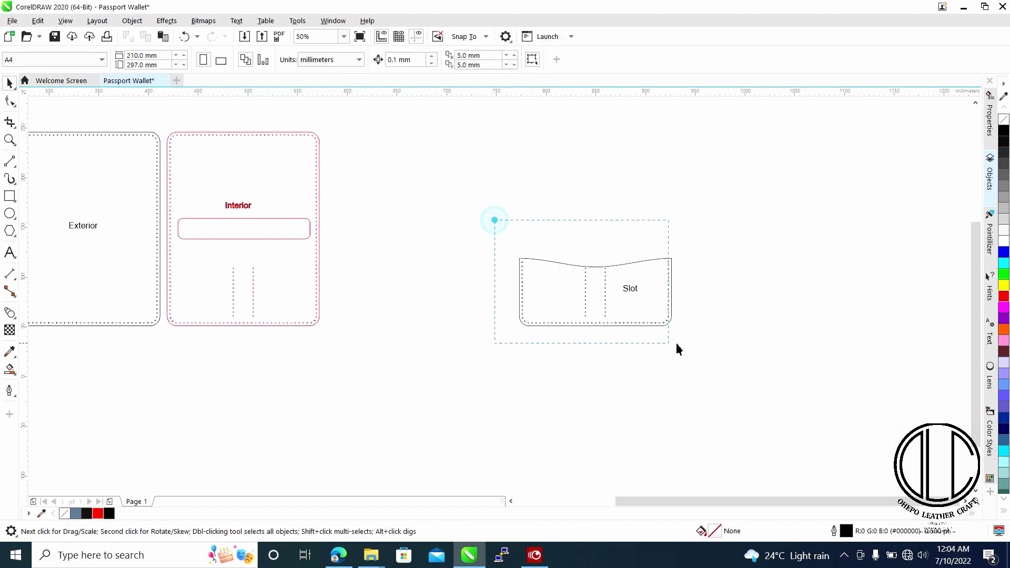
Move the Slot panel onto the lower part of the Interior, snapping its left edge to the Interior's left edge.
{"action": "left_click_drag", "start_coordinate": [678, 349], "coordinate": [733, 365]}
{"action": "left_click_drag", "start_coordinate": [623, 336], "coordinate": [375, 303]}
{"action": "scroll", "coordinate": [297, 263], "scroll_direction": "up", "scroll_amount": 6}
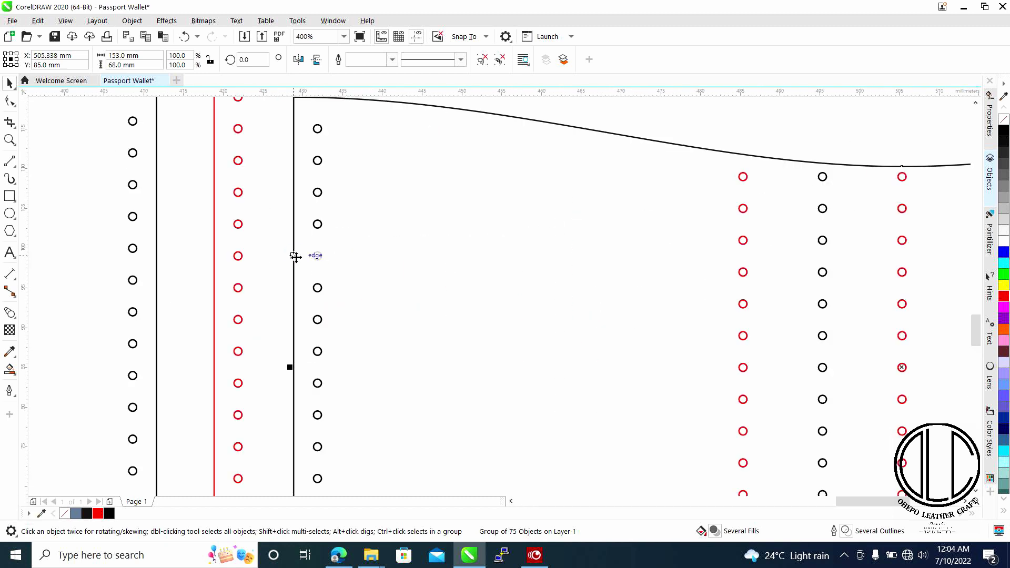
{"action": "left_click_drag", "start_coordinate": [295, 256], "coordinate": [214, 266]}
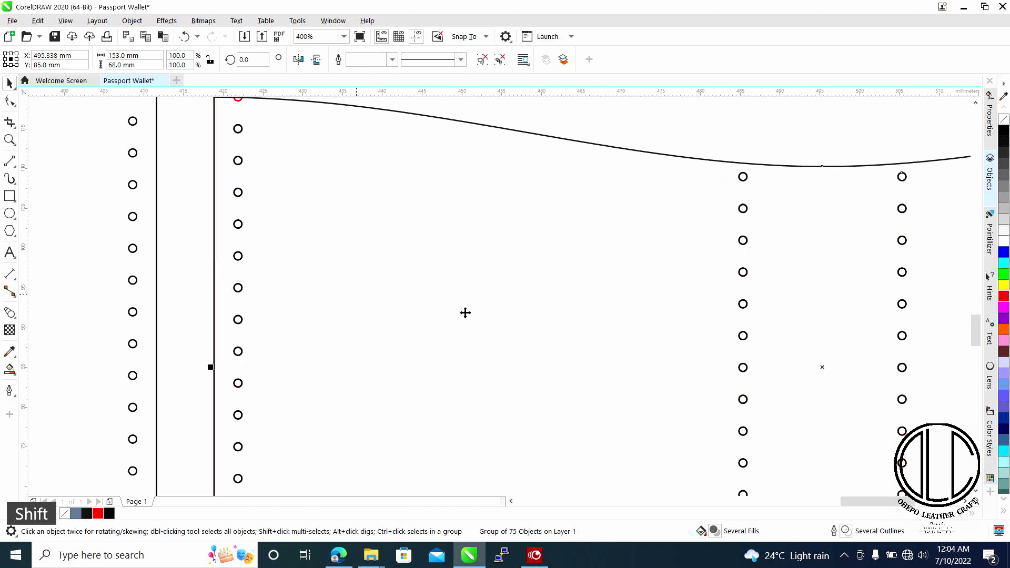
{"action": "scroll", "coordinate": [566, 327], "scroll_direction": "down", "scroll_amount": 4}
{"action": "scroll", "coordinate": [544, 335], "scroll_direction": "up", "scroll_amount": 4}
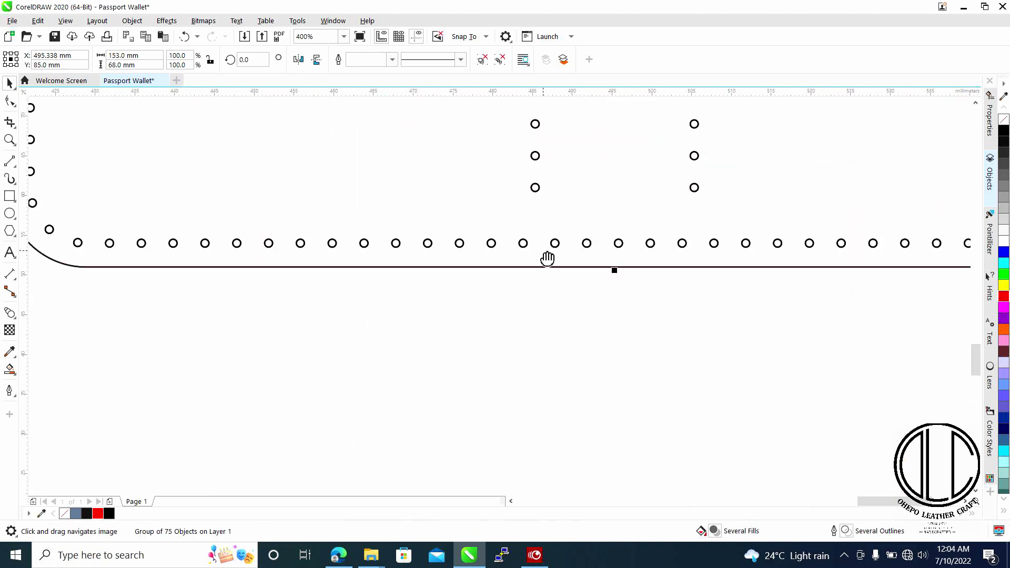
{"action": "left_click_drag", "start_coordinate": [546, 259], "coordinate": [503, 478]}
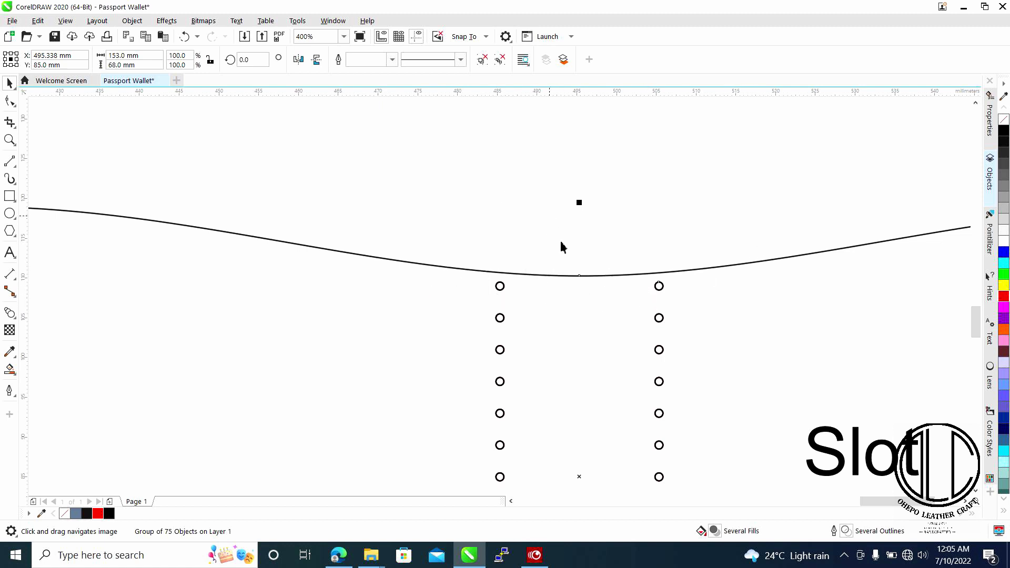
Draw a circle above the Slot's curved edge and set its width and height to 1 mm.
{"action": "left_click", "coordinate": [10, 214]}
{"action": "mouse_move", "coordinate": [304, 169]}
{"action": "left_mouse_down"}
{"action": "mouse_move", "coordinate": [328, 191]}
{"action": "mouse_move", "coordinate": [318, 183]}
{"action": "left_mouse_up"}
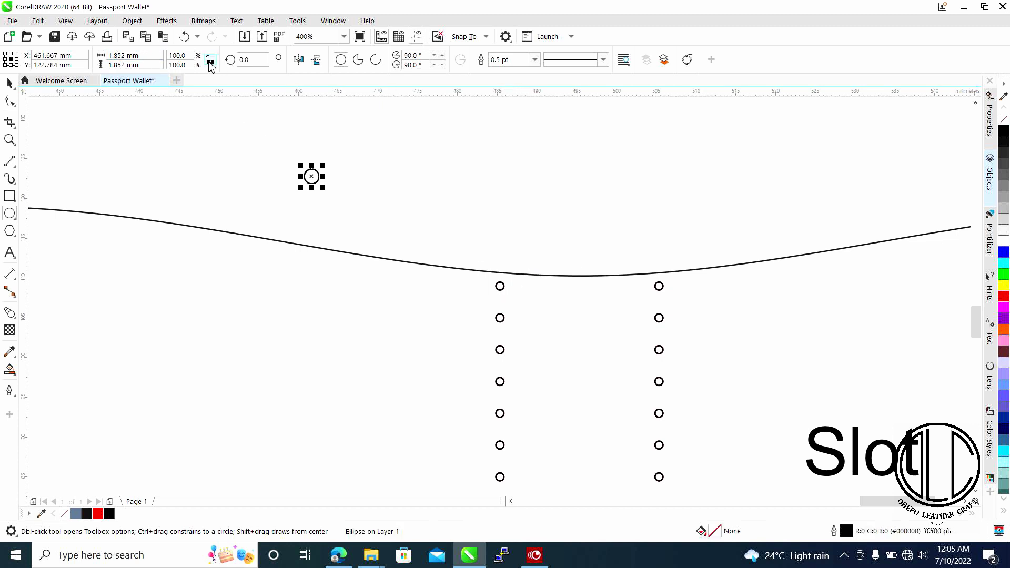
{"action": "left_click_drag", "start_coordinate": [140, 55], "coordinate": [90, 56]}
{"action": "type", "text": "10"}
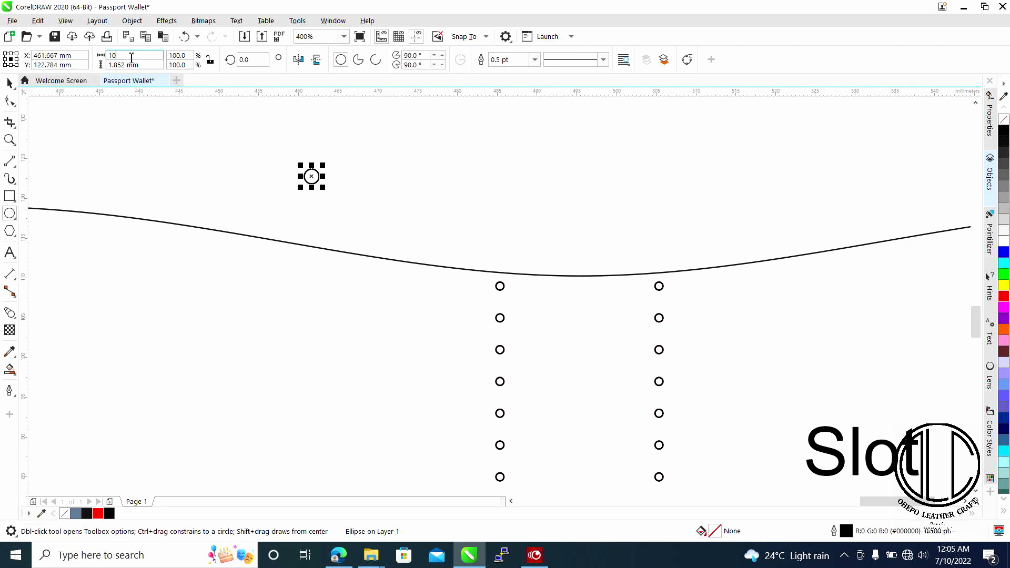
{"action": "key", "text": "BackSpace"}
{"action": "left_click_drag", "start_coordinate": [153, 65], "coordinate": [43, 76]}
{"action": "type", "text": "1"}
{"action": "key", "text": "Return"}
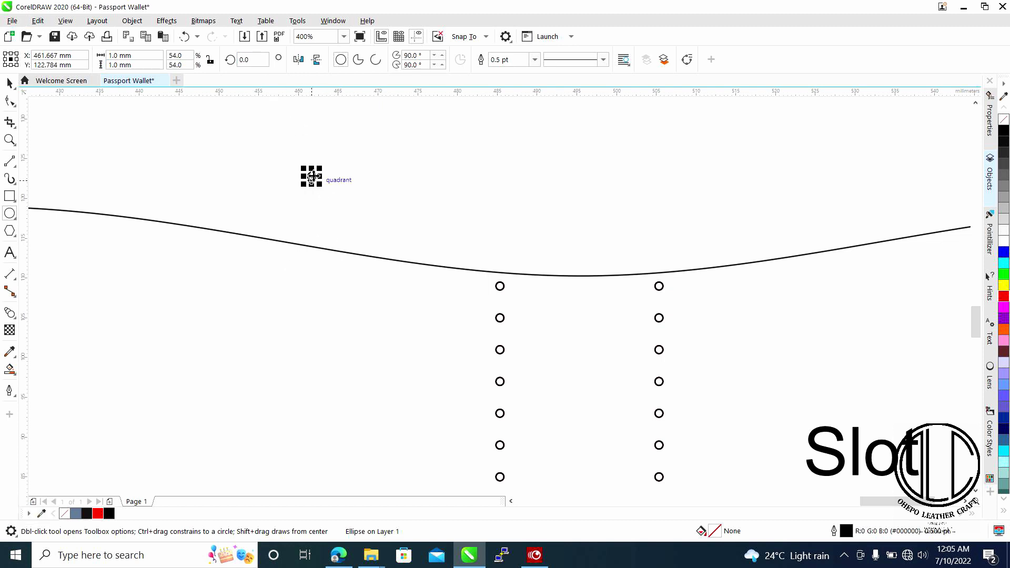
Place the 1 mm circle just above the Slot's curved edge, in line with the left divider hole column.
{"action": "key", "text": "space"}
{"action": "left_click", "coordinate": [469, 225]}
{"action": "left_click_drag", "start_coordinate": [500, 261], "coordinate": [500, 257]}
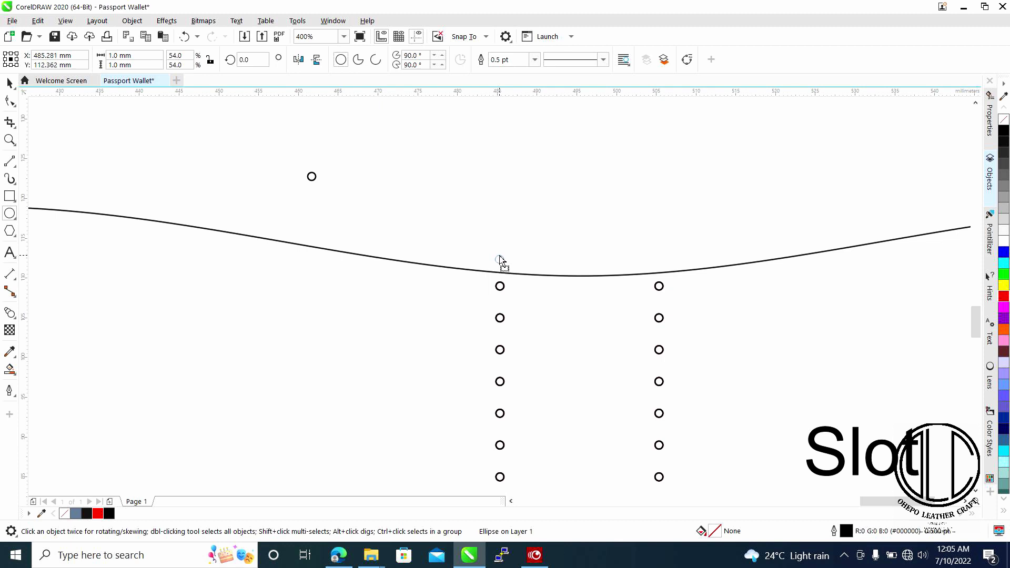
{"action": "left_click_drag", "start_coordinate": [500, 260], "coordinate": [500, 260]}
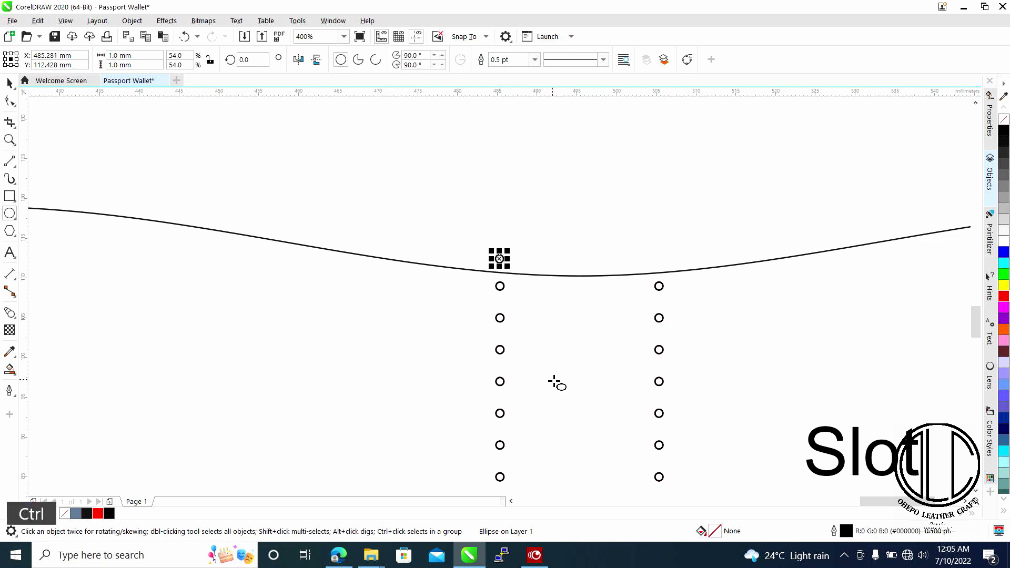
Duplicate the 1 mm circle and place the copy at the same height above the right divider hole column.
{"action": "key", "text": "ctrl+c"}
{"action": "key", "text": "ctrl+v"}
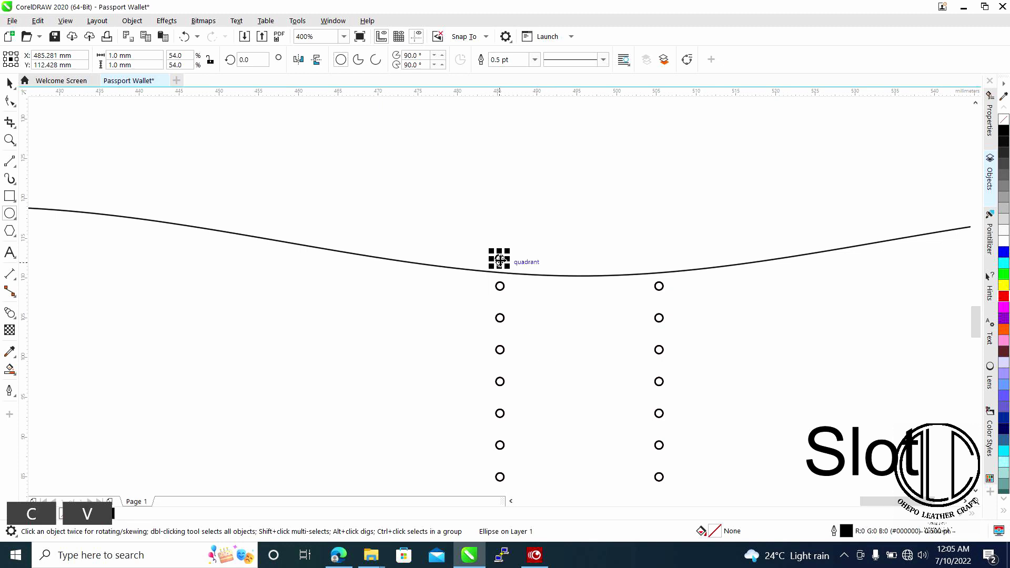
{"action": "left_click_drag", "start_coordinate": [517, 262], "coordinate": [658, 258]}
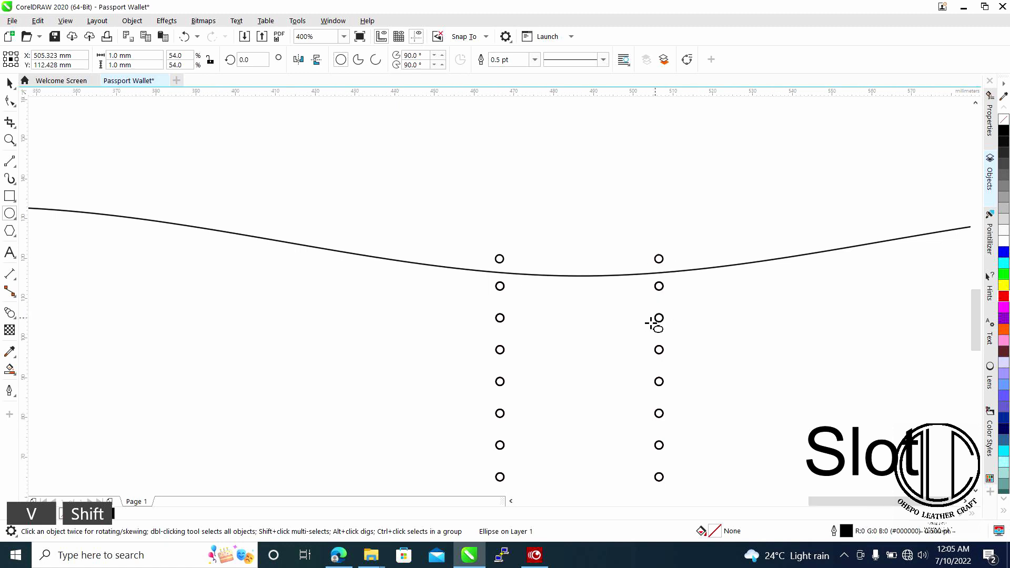
{"action": "scroll", "coordinate": [656, 322], "scroll_direction": "down", "scroll_amount": 2}
{"action": "scroll", "coordinate": [667, 322], "scroll_direction": "right", "scroll_amount": 2}
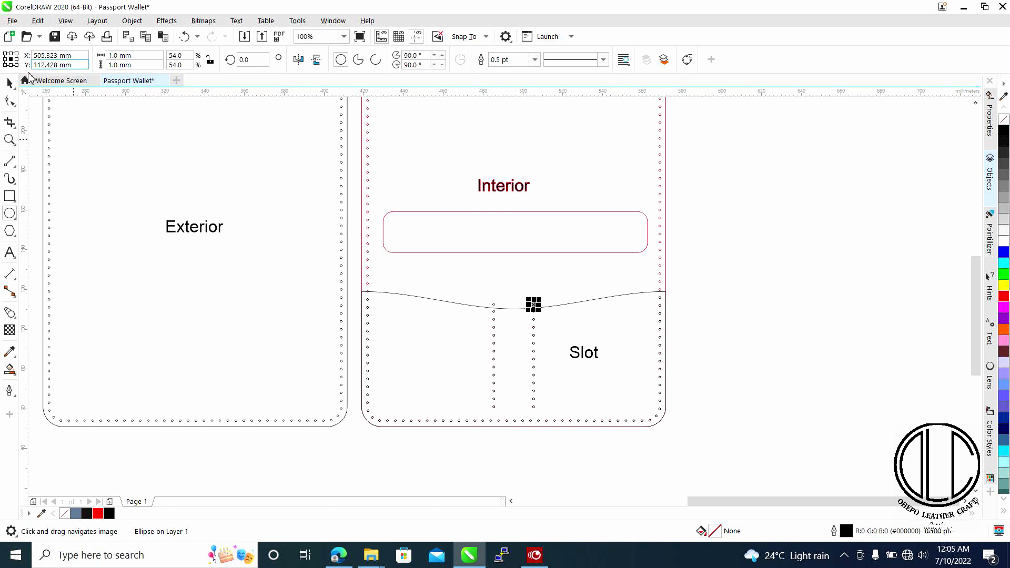
Move the Slot panel off the Interior to the empty space on its right.
{"action": "left_click", "coordinate": [10, 83]}
{"action": "left_click_drag", "start_coordinate": [598, 304], "coordinate": [928, 287]}
{"action": "scroll", "coordinate": [526, 306], "scroll_direction": "up", "scroll_amount": 3}
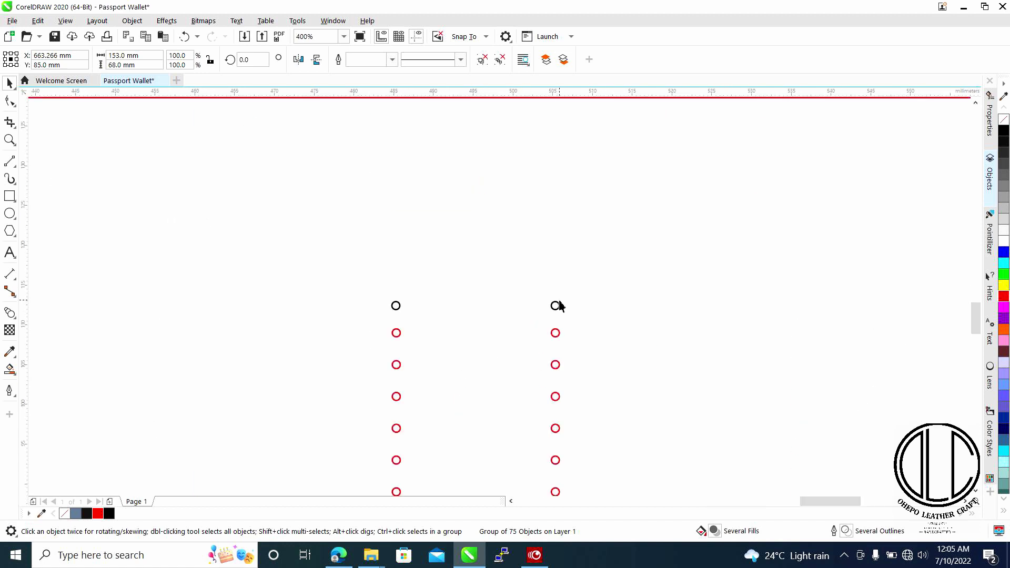
Group the two new 1 mm holes with the Interior panel and make the group's outline red.
{"action": "left_click", "coordinate": [558, 305], "text": "ctrl"}
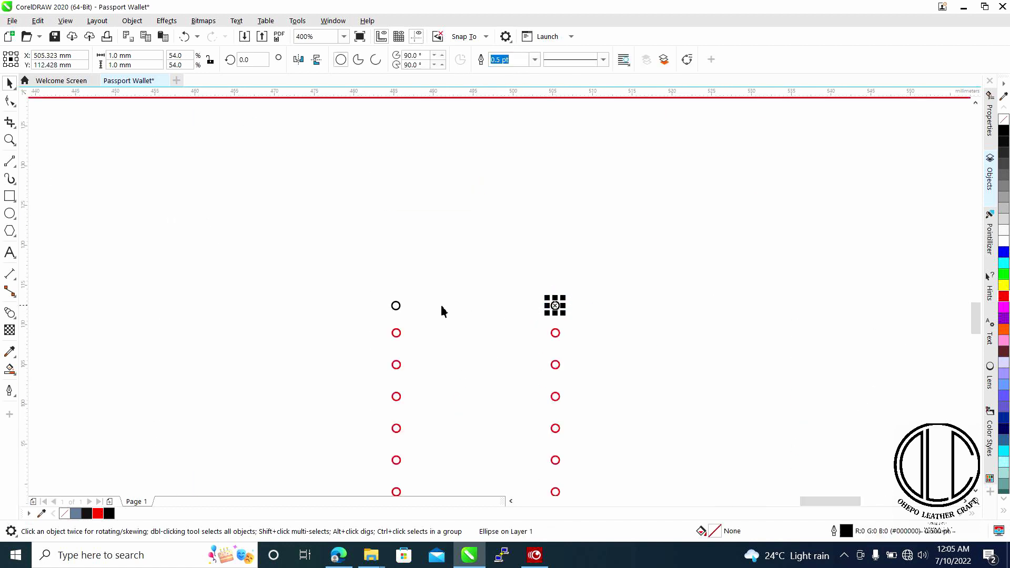
{"action": "left_click", "coordinate": [397, 306], "text": "shift"}
{"action": "left_click", "coordinate": [397, 332], "text": "shift"}
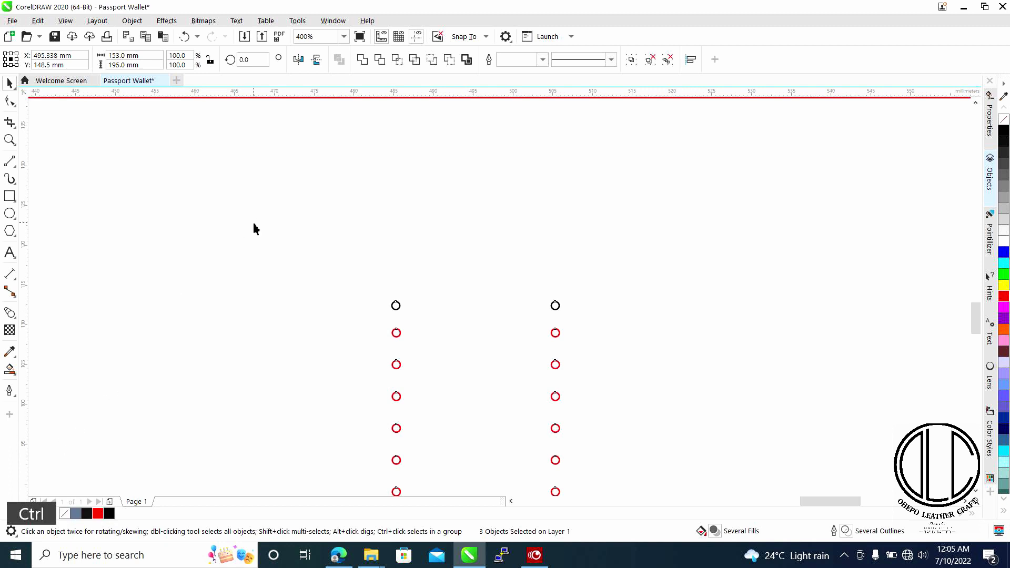
{"action": "key", "text": "ctrl+g"}
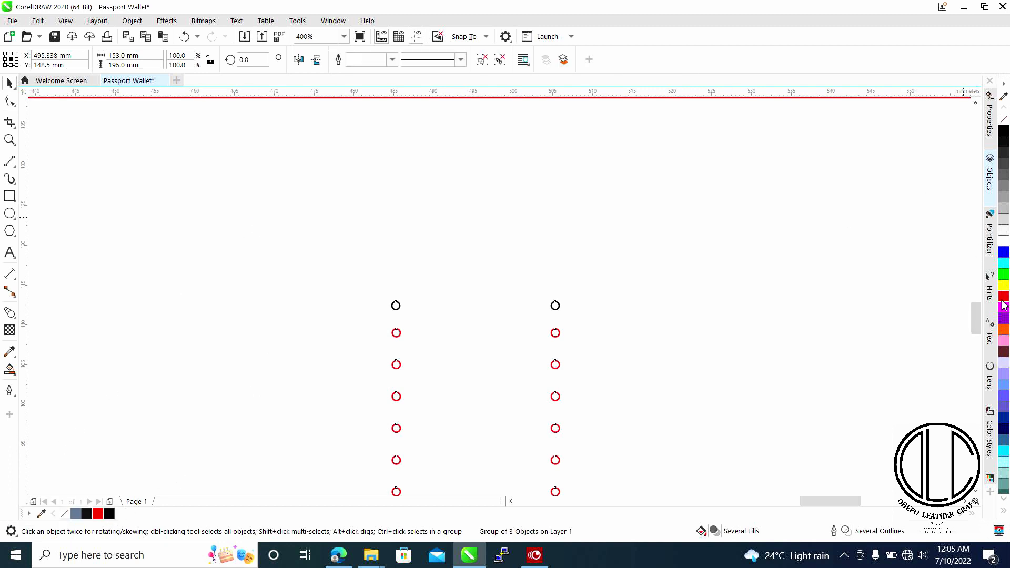
{"action": "right_click", "coordinate": [1004, 297]}
{"action": "scroll", "coordinate": [668, 289], "scroll_direction": "down", "scroll_amount": 4}
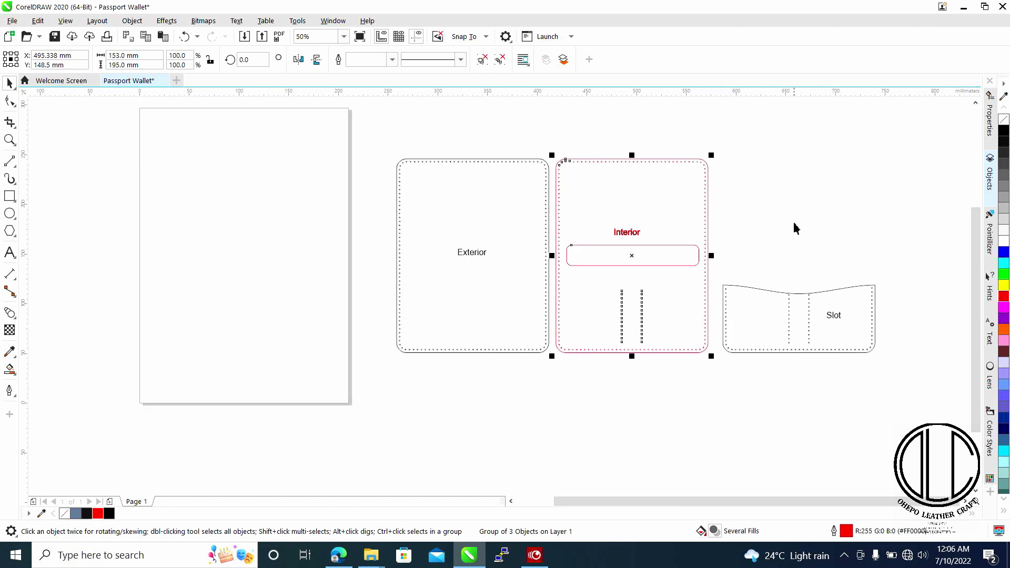
{"action": "left_click", "coordinate": [795, 228]}
{"action": "left_click_drag", "start_coordinate": [708, 261], "coordinate": [712, 217]}
{"action": "key", "text": "ctrl+z"}
{"action": "left_click", "coordinate": [819, 238]}
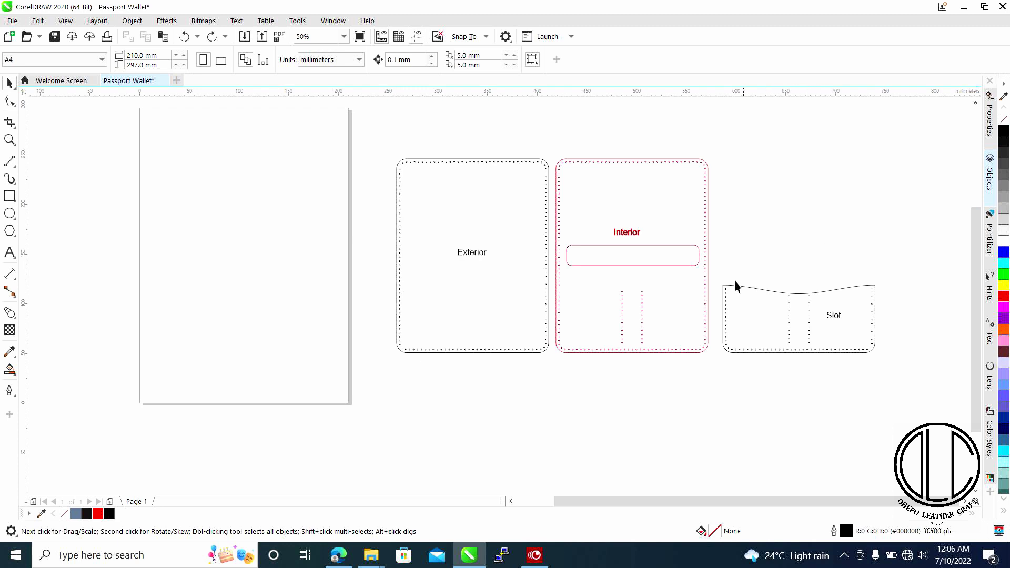
{"action": "left_click_drag", "start_coordinate": [718, 291], "coordinate": [620, 297]}
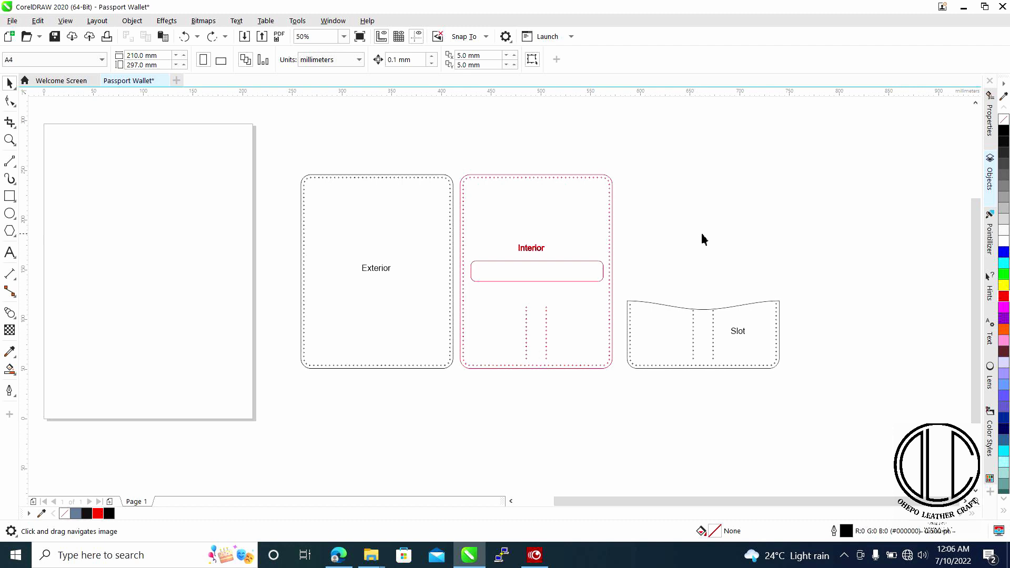
Duplicate the Exterior, Interior and Slot panels together and place the copies about 260 mm below the originals.
{"action": "left_click", "coordinate": [372, 268]}
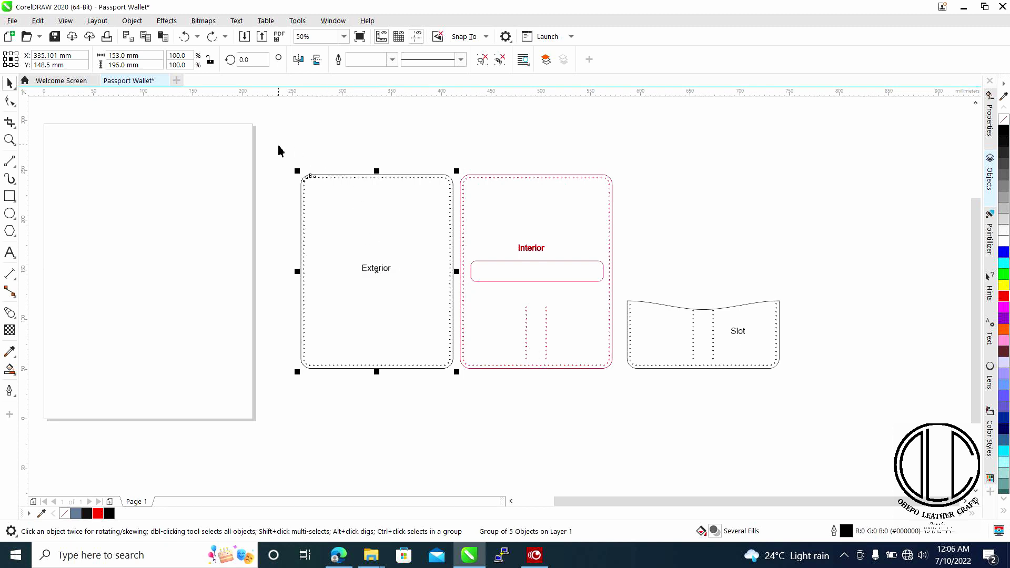
{"action": "left_click_drag", "start_coordinate": [279, 145], "coordinate": [750, 419]}
{"action": "left_click_drag", "start_coordinate": [847, 421], "coordinate": [847, 419]}
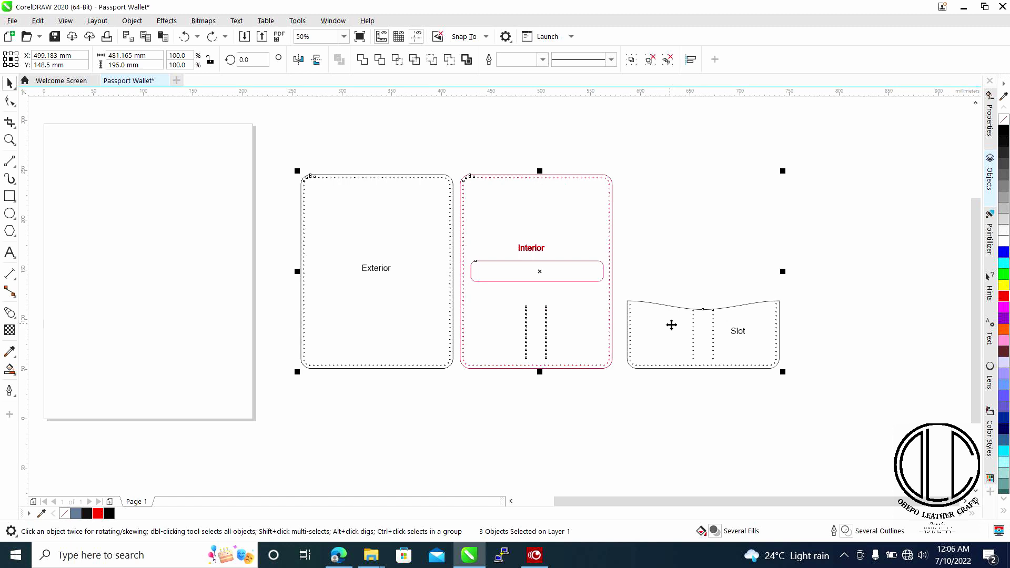
{"action": "key", "text": "ctrl+c"}
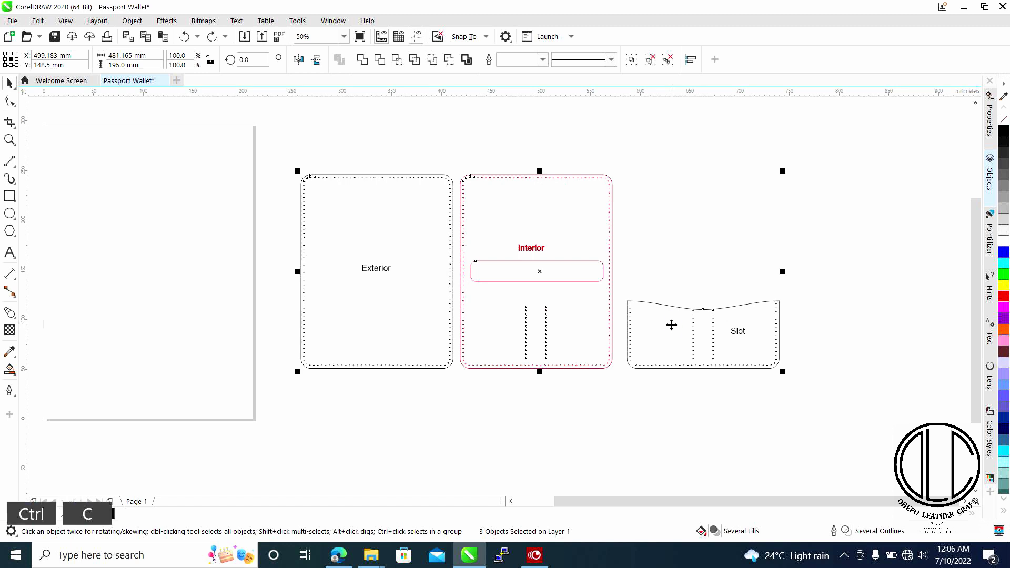
{"action": "key", "text": "ctrl+v"}
{"action": "scroll", "coordinate": [588, 286], "scroll_direction": "down", "scroll_amount": 2}
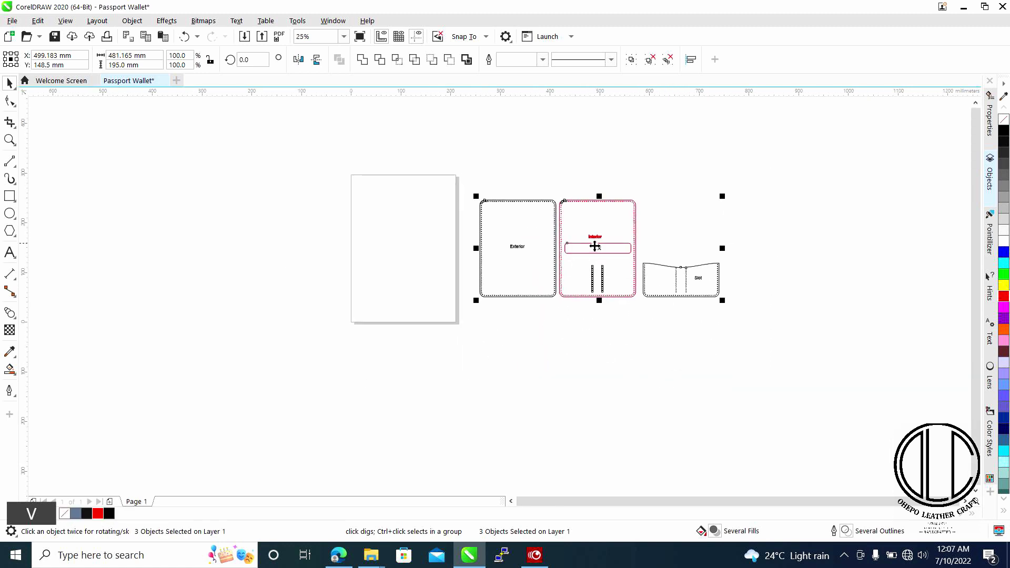
{"action": "left_click_drag", "start_coordinate": [598, 251], "coordinate": [611, 379]}
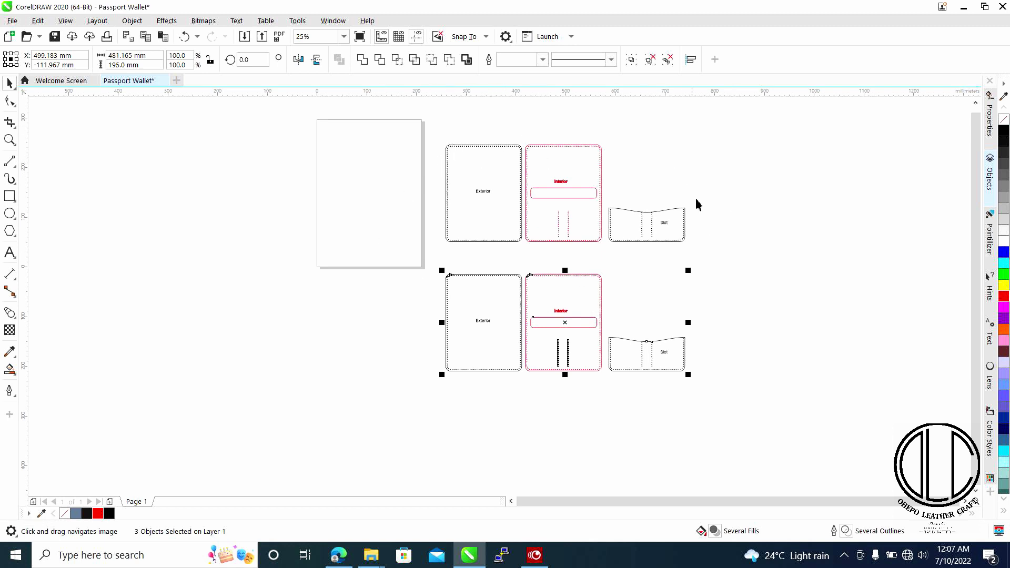
{"action": "left_click", "coordinate": [799, 288]}
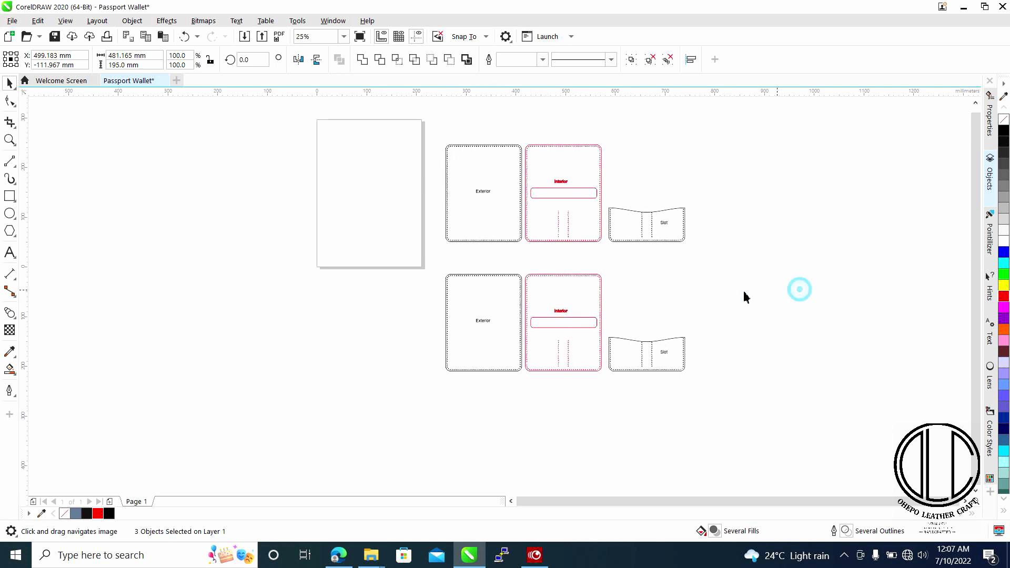
Ungroup the lower copy of the Exterior panel and delete its "Exterior" label.
{"action": "scroll", "coordinate": [476, 318], "scroll_direction": "up", "scroll_amount": 1}
{"action": "left_click", "coordinate": [486, 336]}
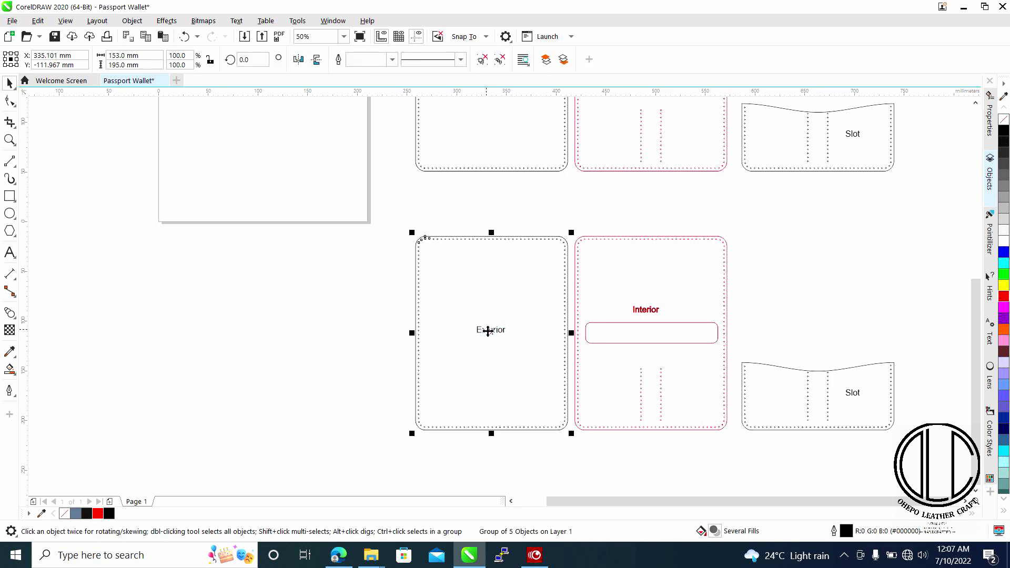
{"action": "scroll", "coordinate": [488, 331], "scroll_direction": "up", "scroll_amount": 1}
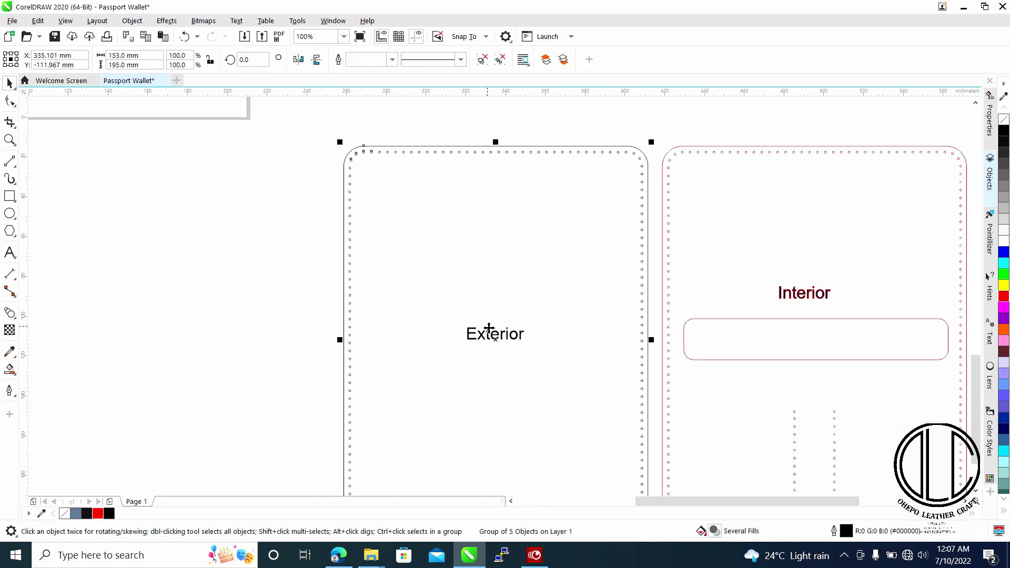
{"action": "left_click", "coordinate": [284, 302]}
{"action": "left_click", "coordinate": [483, 339]}
{"action": "right_click", "coordinate": [492, 337]}
{"action": "left_click", "coordinate": [542, 206]}
{"action": "left_click", "coordinate": [291, 309]}
{"action": "left_click", "coordinate": [515, 339]}
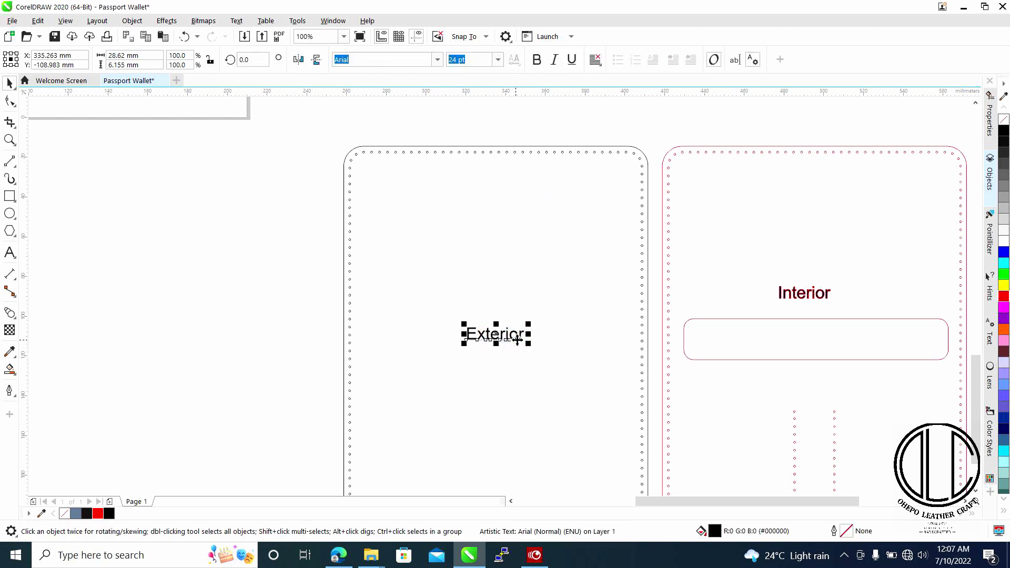
{"action": "key", "text": "Delete"}
Ungroup all objects of the lower Interior copy and delete its "Interior" label.
{"action": "left_click", "coordinate": [807, 294]}
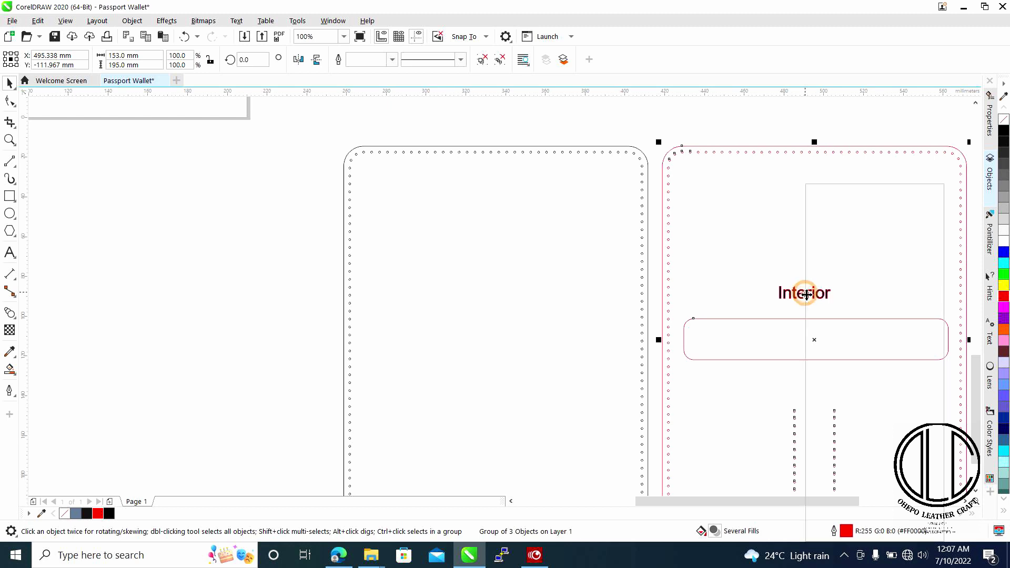
{"action": "right_click", "coordinate": [807, 295]}
{"action": "left_click", "coordinate": [841, 205]}
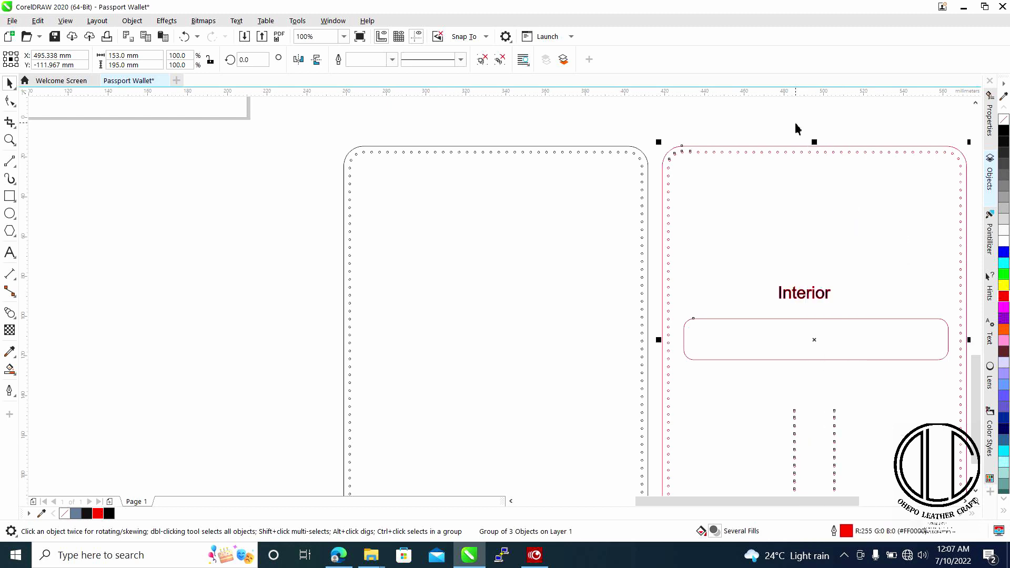
{"action": "left_click", "coordinate": [803, 293]}
{"action": "left_click", "coordinate": [805, 295]}
{"action": "right_click", "coordinate": [811, 299]}
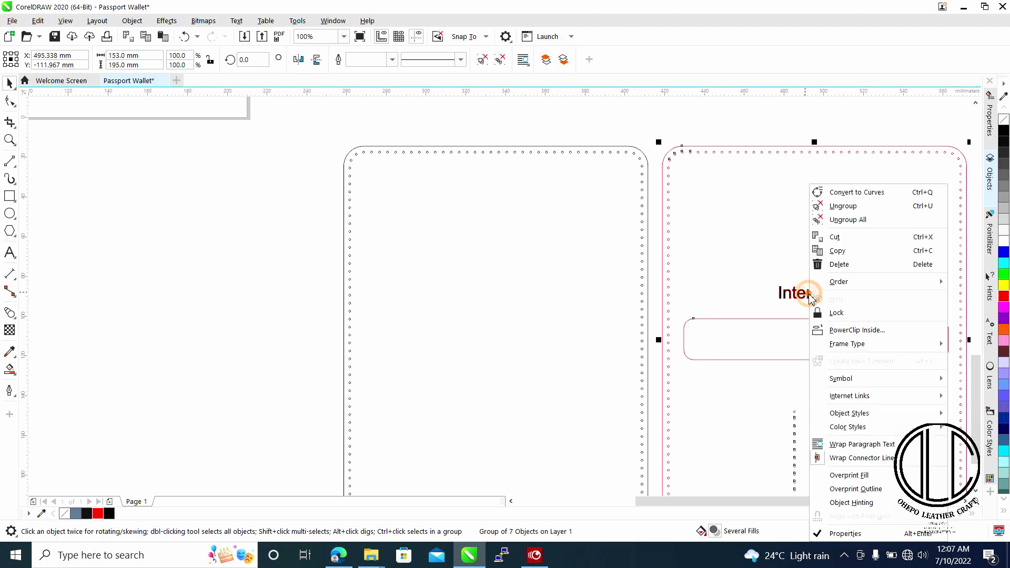
{"action": "left_click", "coordinate": [849, 220]}
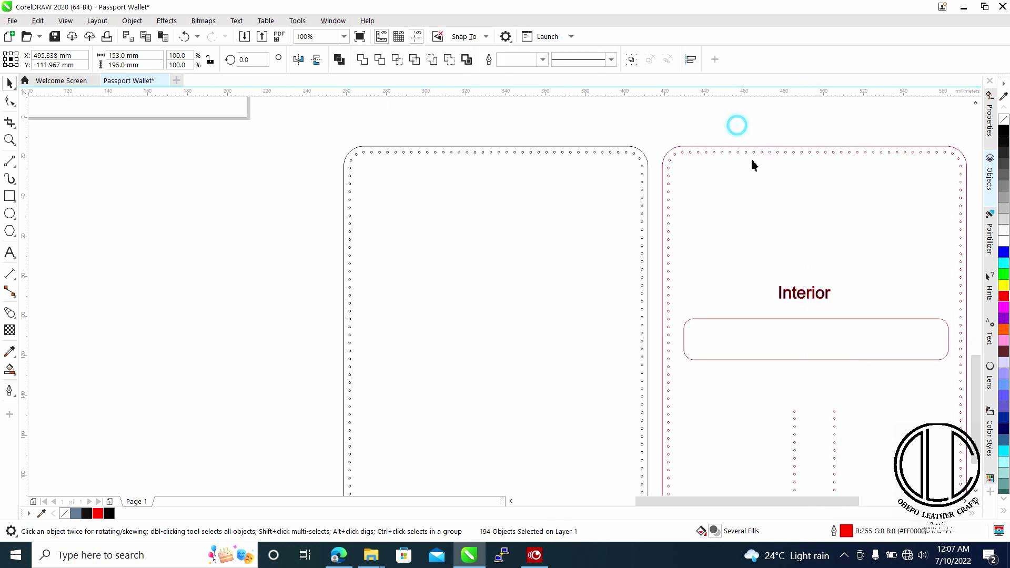
{"action": "left_click", "coordinate": [805, 293]}
{"action": "key", "text": "Delete"}
Ungroup the lower copy of the Slot panel and delete its "Slot" label.
{"action": "scroll", "coordinate": [816, 315], "scroll_direction": "down", "scroll_amount": 2}
{"action": "left_click_drag", "start_coordinate": [816, 316], "coordinate": [606, 316]}
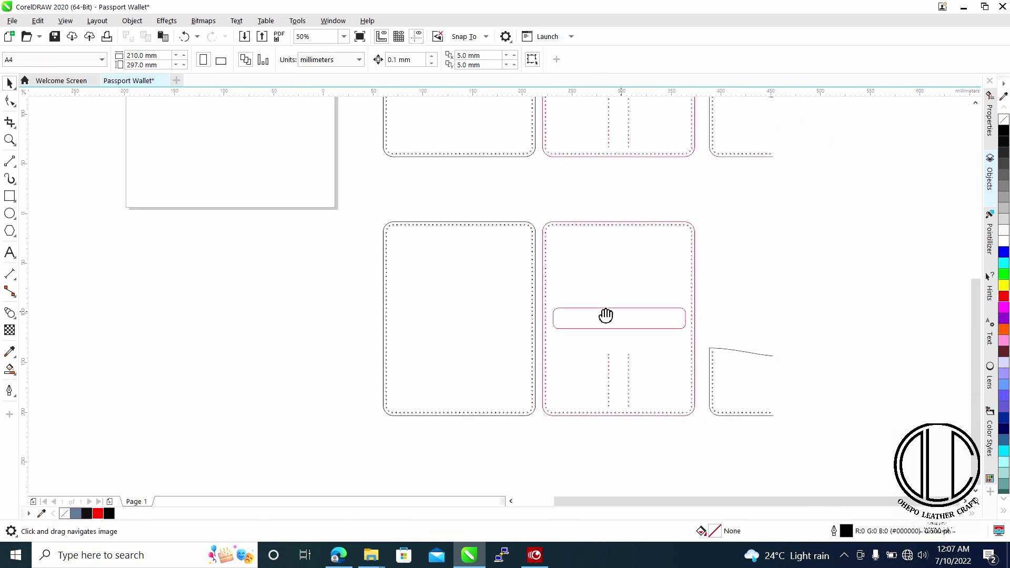
{"action": "left_click_drag", "start_coordinate": [747, 345], "coordinate": [651, 348]}
{"action": "left_click", "coordinate": [698, 364]}
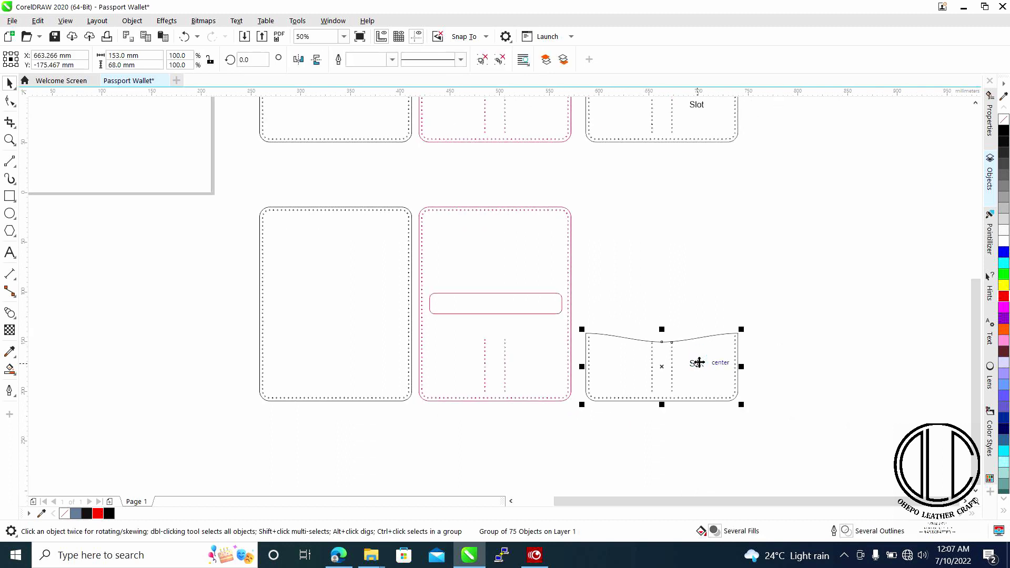
{"action": "right_click", "coordinate": [698, 362]}
{"action": "left_click", "coordinate": [748, 38]}
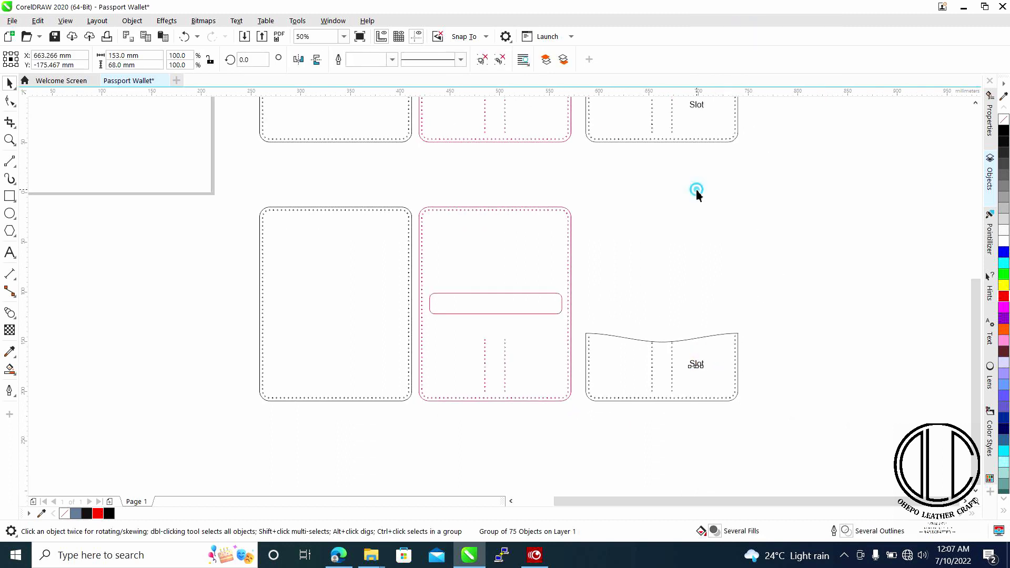
{"action": "left_click", "coordinate": [700, 364]}
{"action": "key", "text": "Delete"}
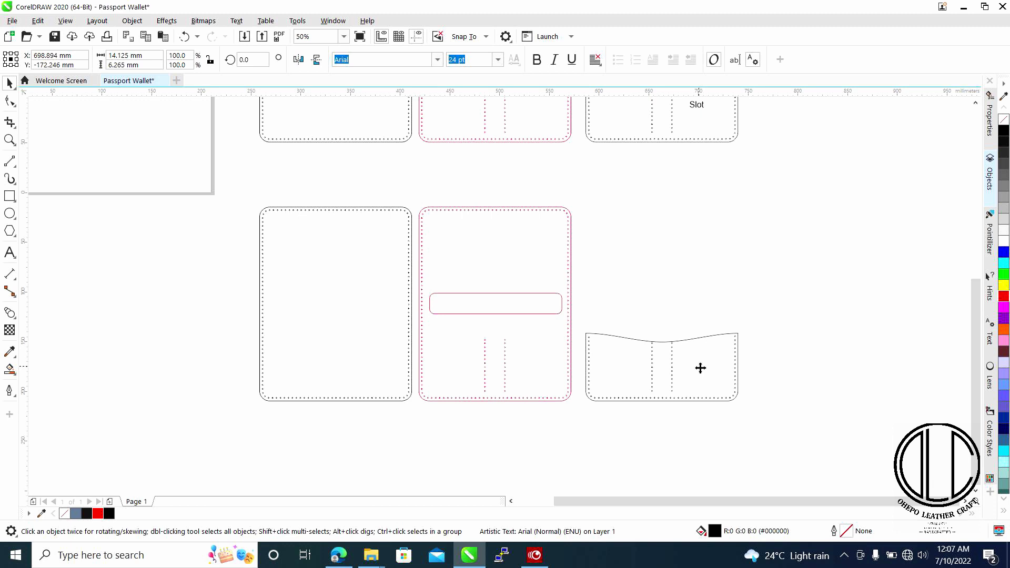
Combine the outline and all stitch holes of the lower Slot copy into a single curve.
{"action": "left_click_drag", "start_coordinate": [651, 390], "coordinate": [733, 390]}
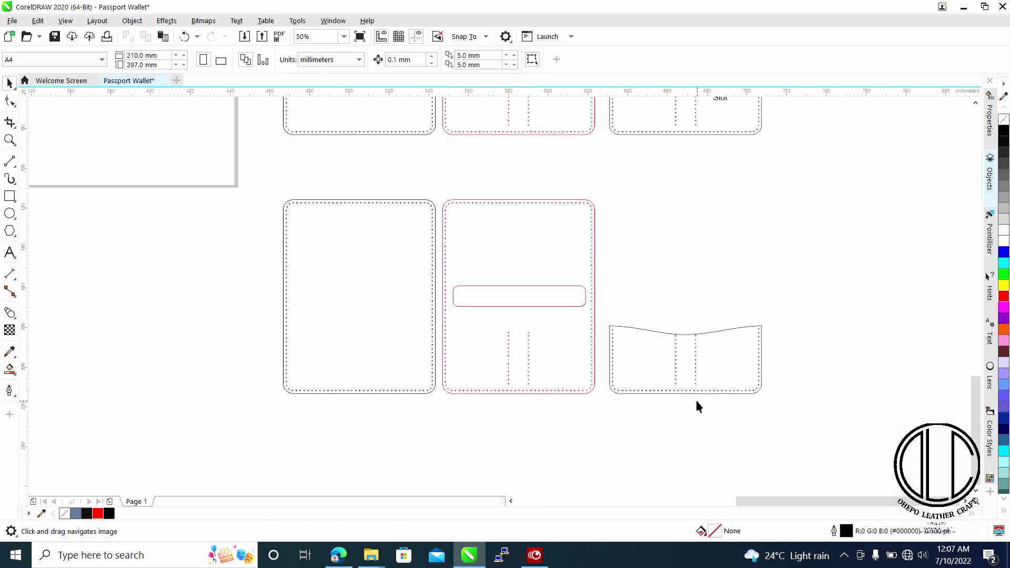
{"action": "scroll", "coordinate": [697, 406], "scroll_direction": "up", "scroll_amount": 2}
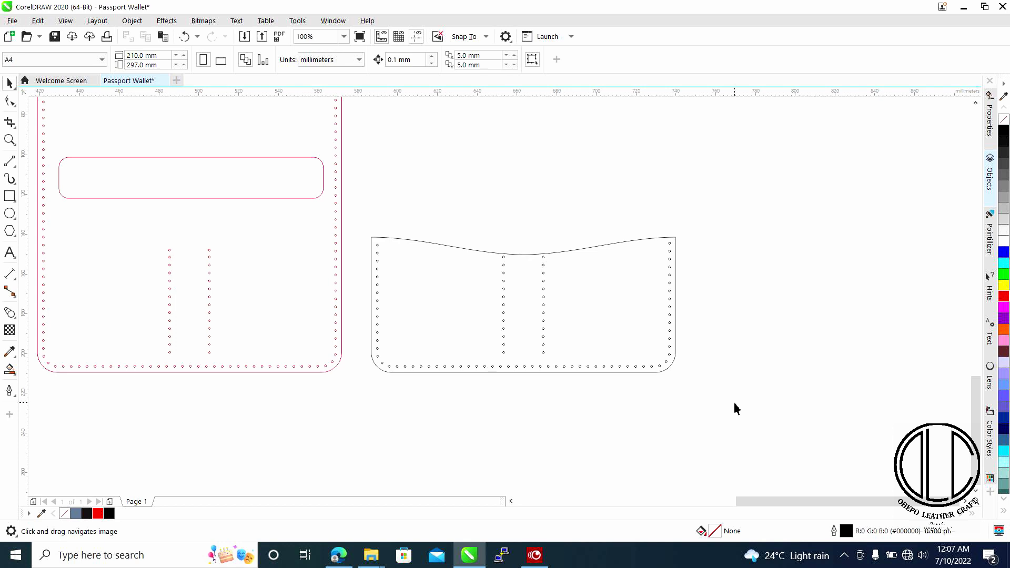
{"action": "left_click_drag", "start_coordinate": [736, 406], "coordinate": [358, 198]}
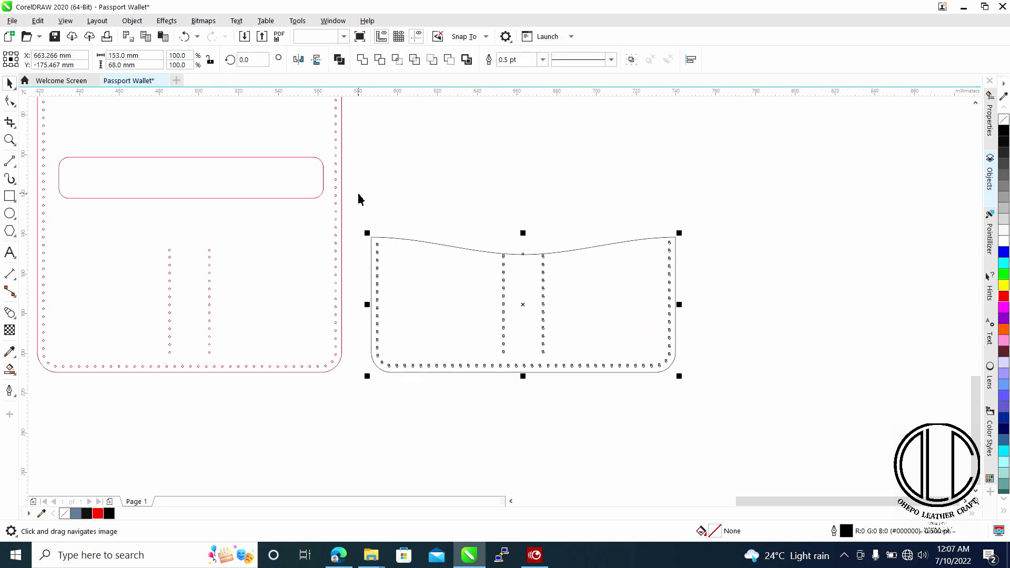
{"action": "left_click", "coordinate": [338, 59]}
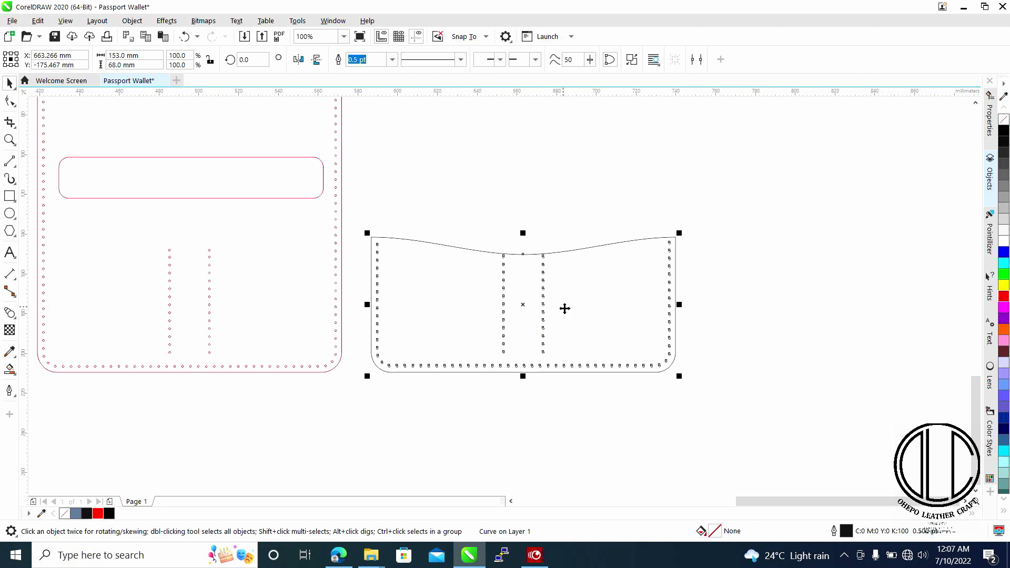
{"action": "left_click", "coordinate": [767, 241]}
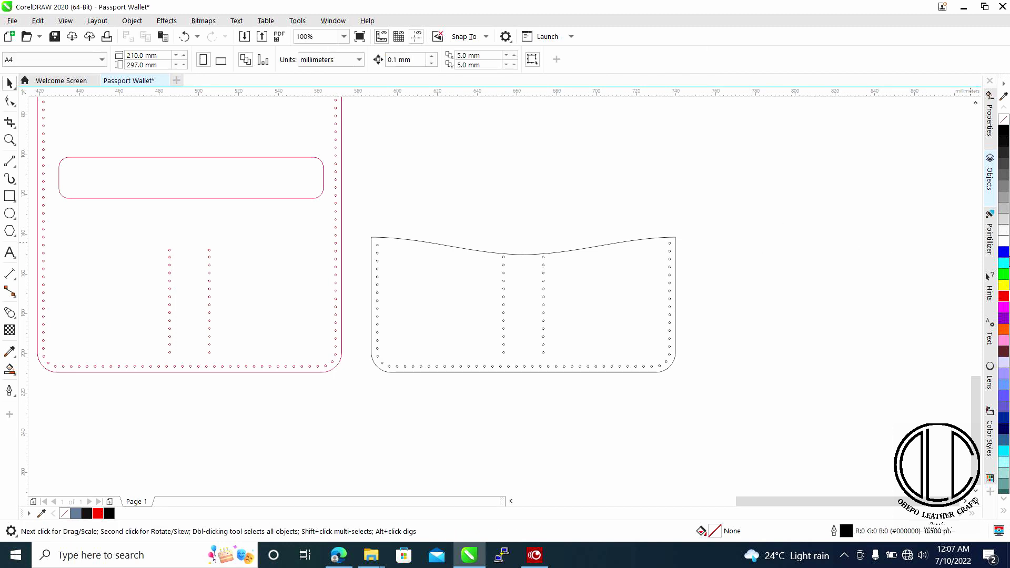
Fill the lower Slot copy with blue, inspect its stitch holes up close, and undo the fill.
{"action": "left_click", "coordinate": [674, 304]}
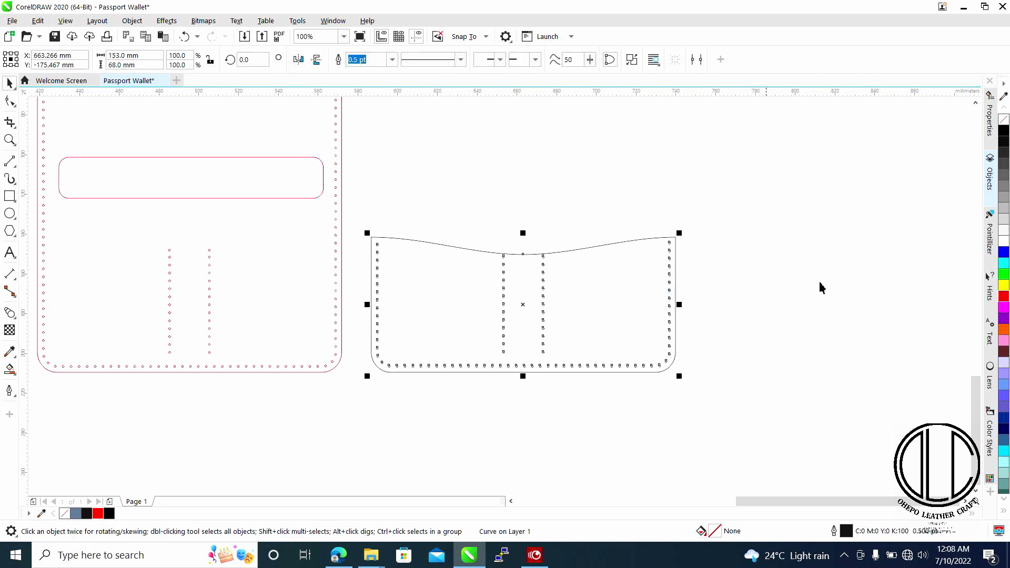
{"action": "left_click", "coordinate": [1003, 252]}
{"action": "scroll", "coordinate": [638, 307], "scroll_direction": "up", "scroll_amount": 4}
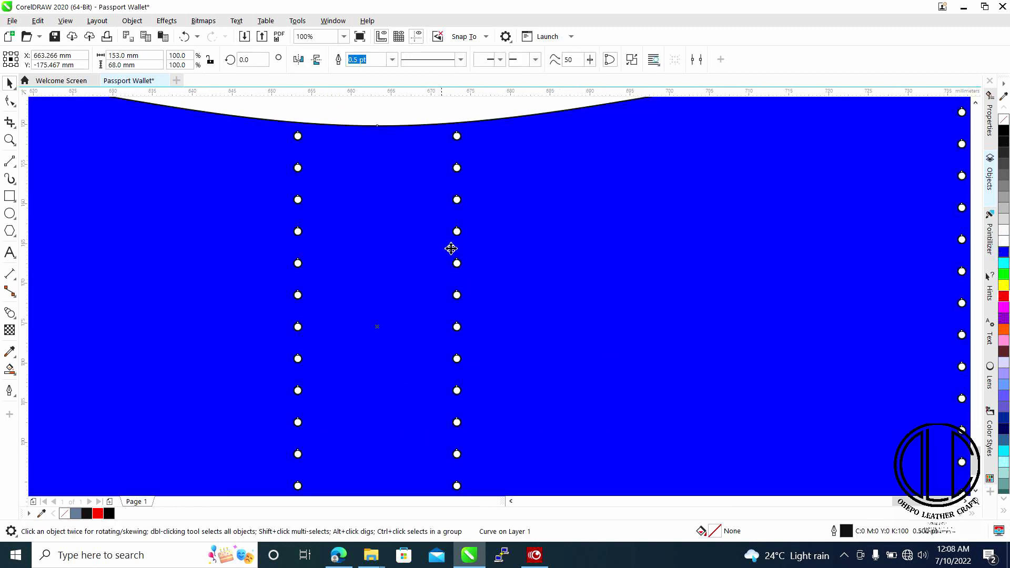
{"action": "scroll", "coordinate": [349, 224], "scroll_direction": "down", "scroll_amount": 2}
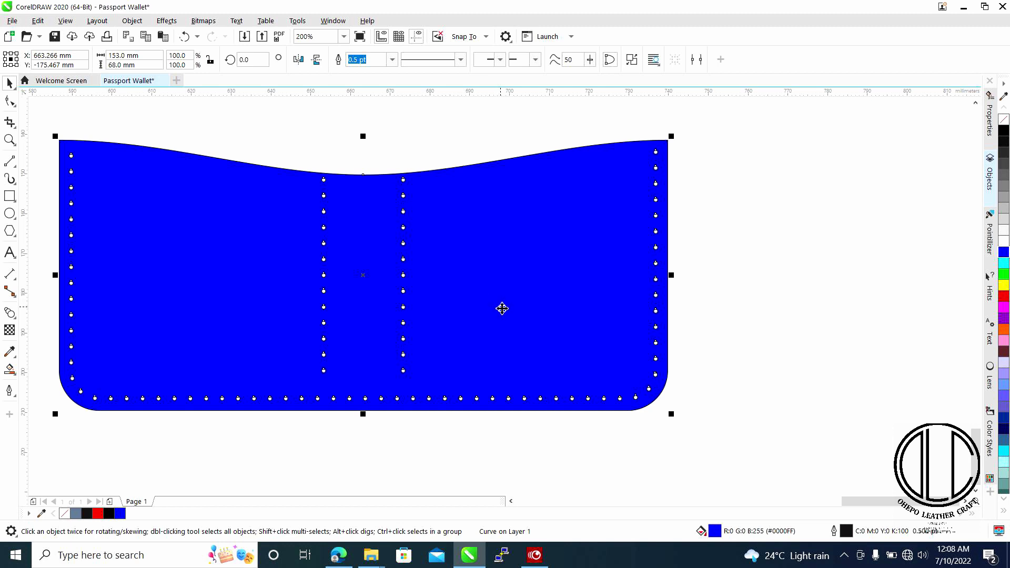
{"action": "scroll", "coordinate": [502, 309], "scroll_direction": "down", "scroll_amount": 1}
{"action": "left_click_drag", "start_coordinate": [386, 305], "coordinate": [584, 322]}
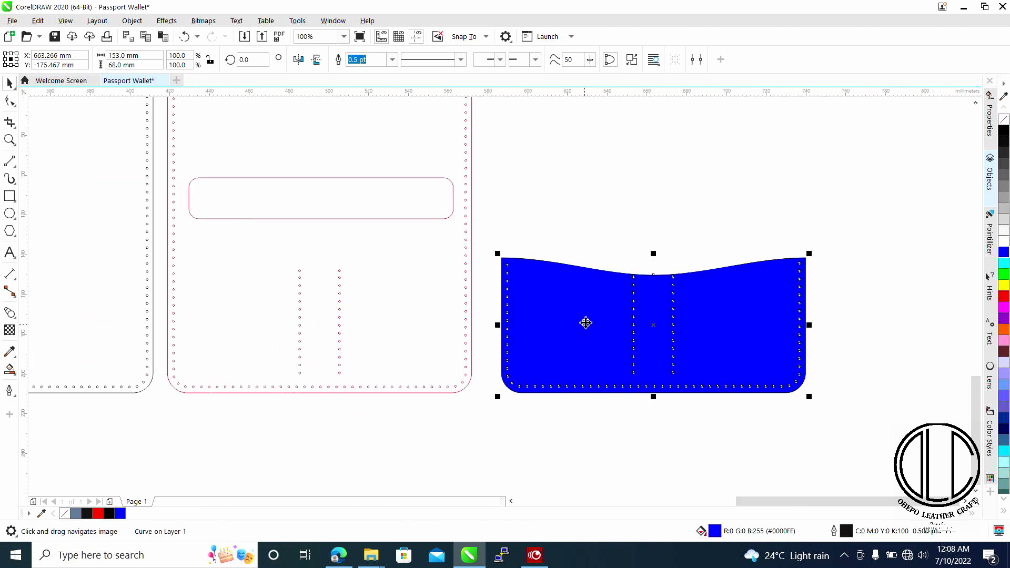
{"action": "key", "text": "ctrl+z"}
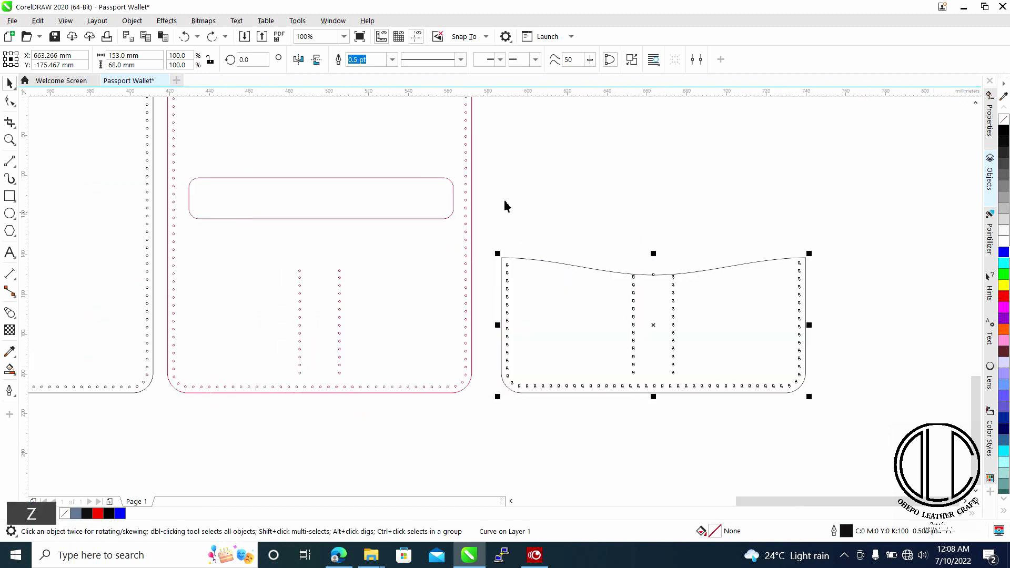
{"action": "left_click", "coordinate": [522, 190]}
Try Smart Fill on the lower Slot copy, move the resulting filled shape off the panel, and delete it.
{"action": "left_click", "coordinate": [10, 369]}
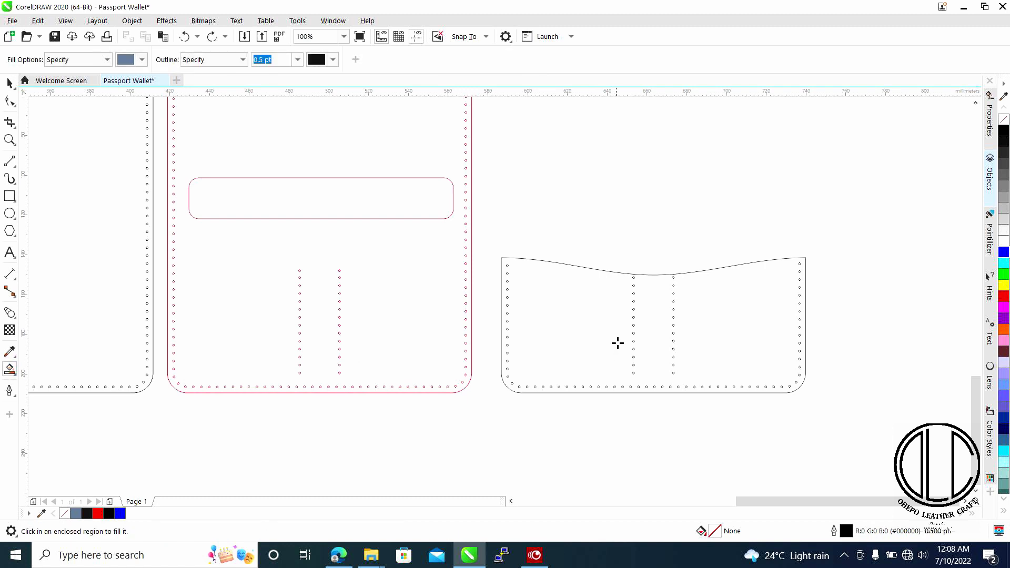
{"action": "left_click", "coordinate": [584, 322]}
{"action": "scroll", "coordinate": [605, 323], "scroll_direction": "up", "scroll_amount": 2}
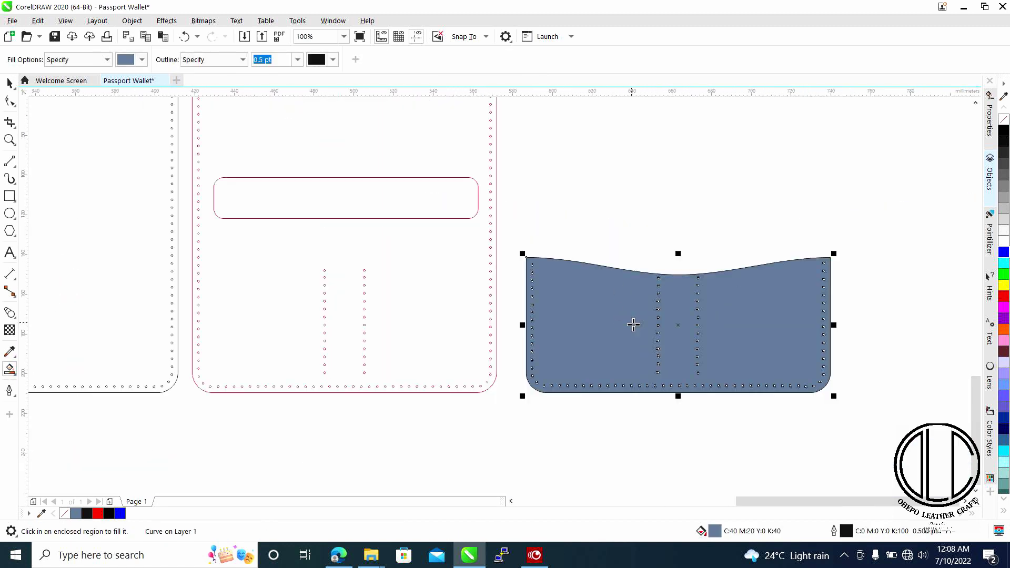
{"action": "scroll", "coordinate": [658, 319], "scroll_direction": "down", "scroll_amount": 2}
{"action": "left_click", "coordinate": [9, 83]}
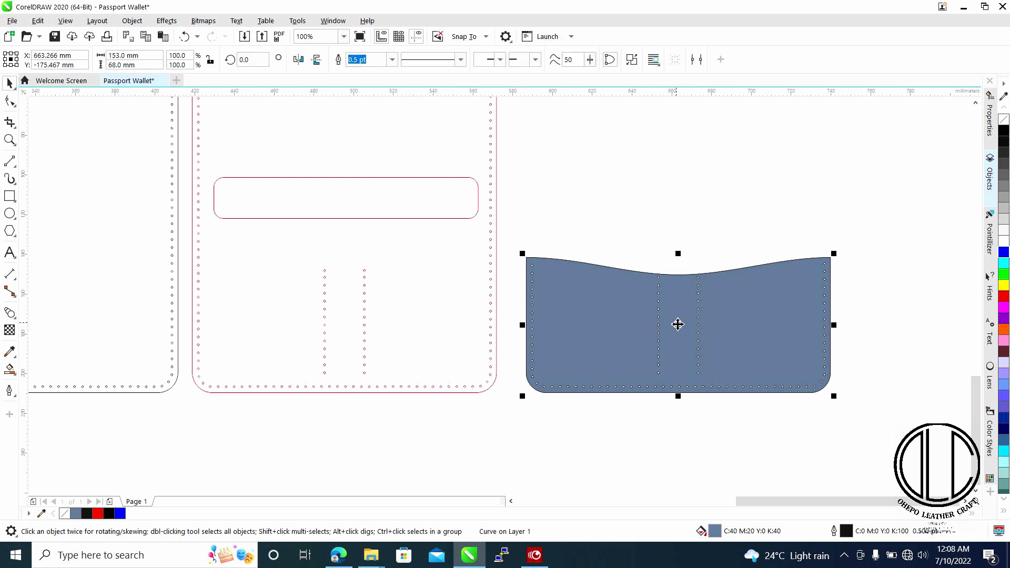
{"action": "left_click_drag", "start_coordinate": [678, 323], "coordinate": [673, 168]}
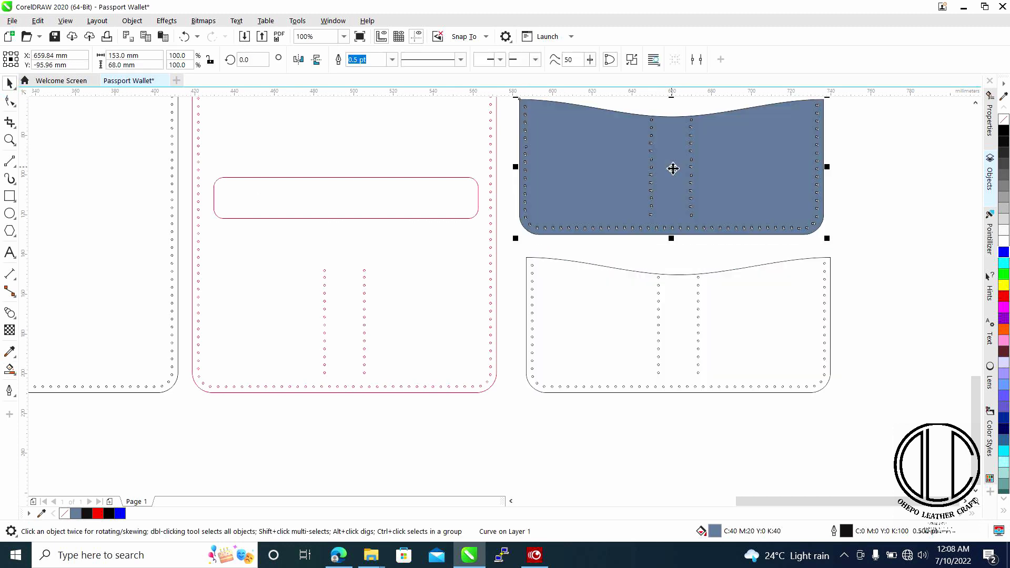
{"action": "key", "text": "Delete"}
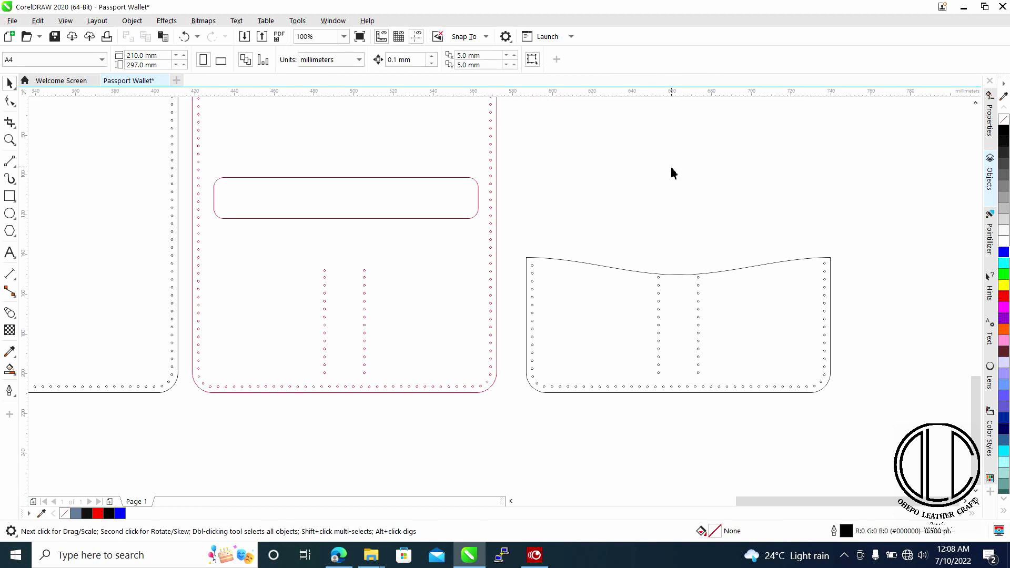
Break the lower Slot copy's curve apart and combine its outline and holes into one curve again.
{"action": "left_click_drag", "start_coordinate": [514, 235], "coordinate": [879, 424]}
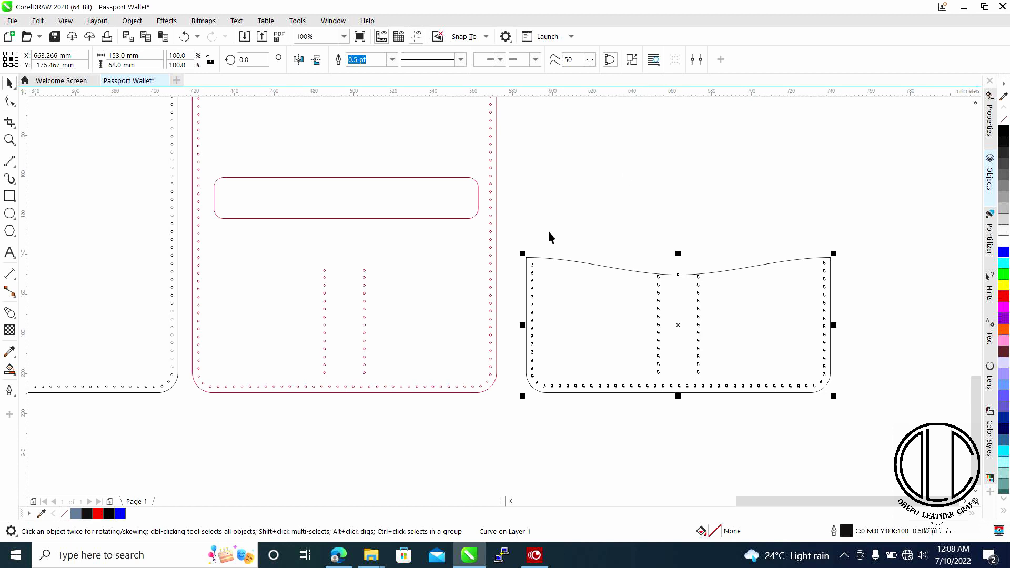
{"action": "left_click", "coordinate": [514, 235]}
{"action": "left_click_drag", "start_coordinate": [510, 227], "coordinate": [893, 438]}
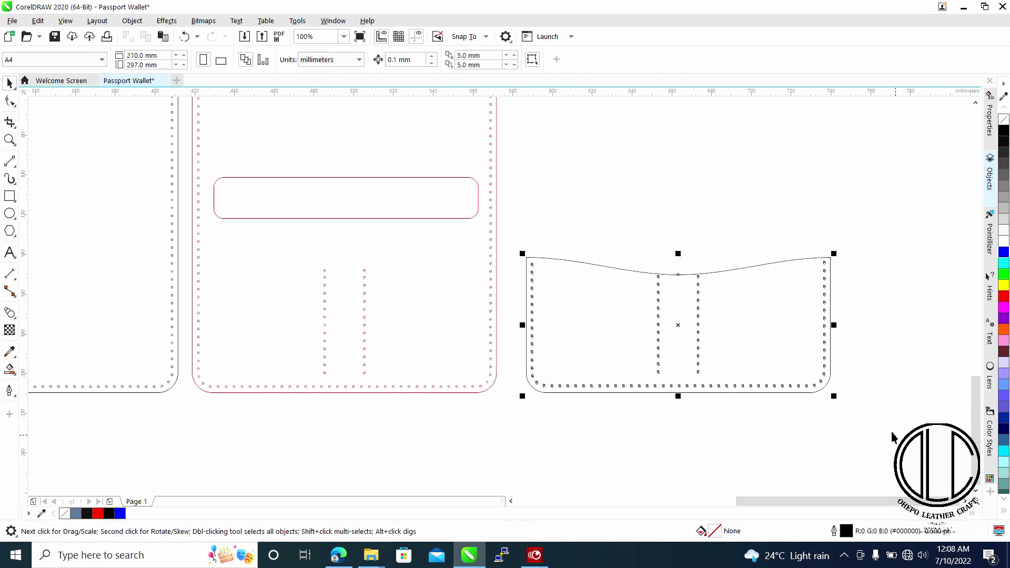
{"action": "right_click", "coordinate": [696, 319]}
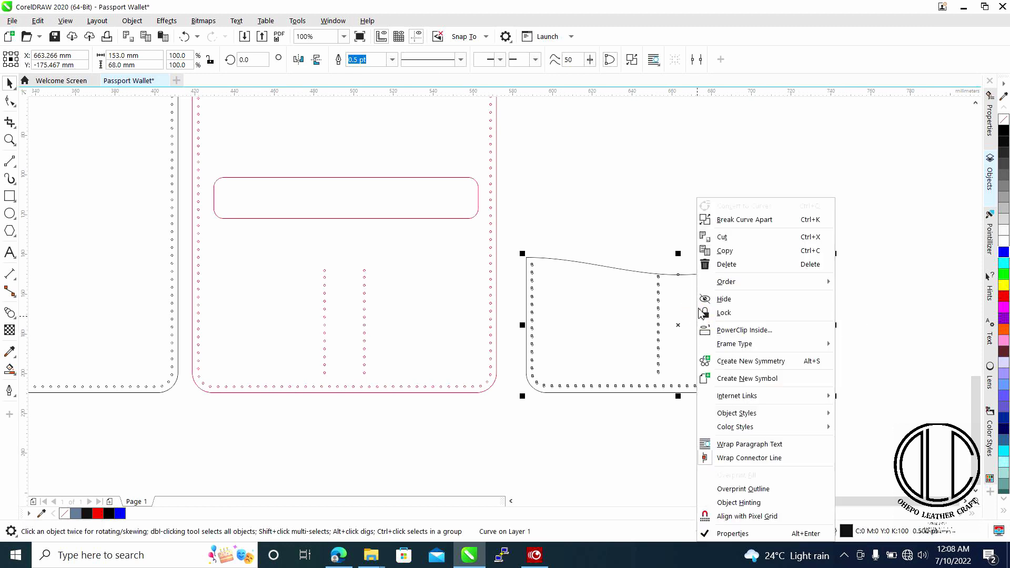
{"action": "left_click", "coordinate": [759, 220]}
{"action": "left_click", "coordinate": [721, 213]}
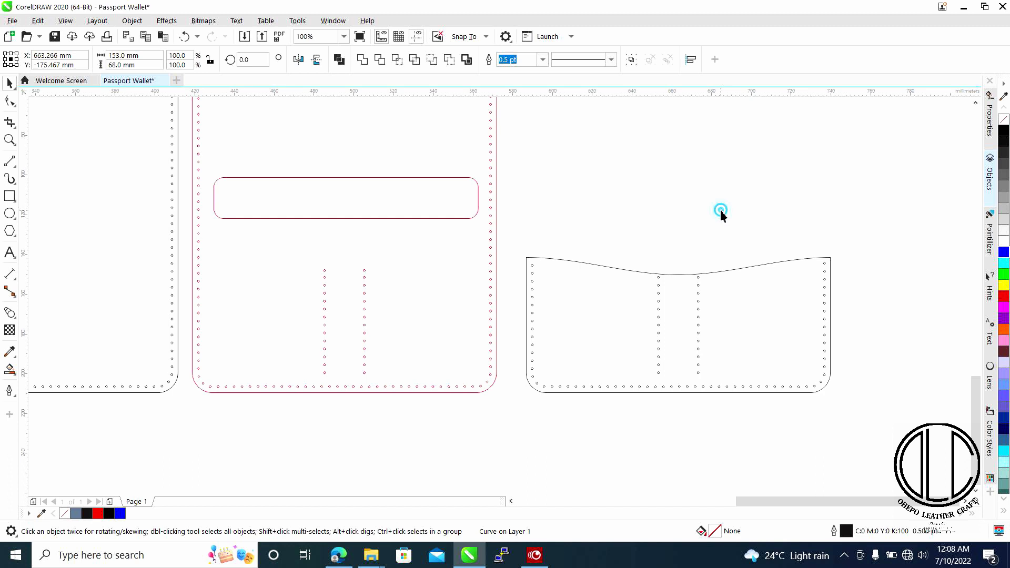
{"action": "left_click", "coordinate": [507, 233]}
{"action": "left_click_drag", "start_coordinate": [506, 233], "coordinate": [796, 403]}
{"action": "left_click_drag", "start_coordinate": [882, 429], "coordinate": [882, 429]}
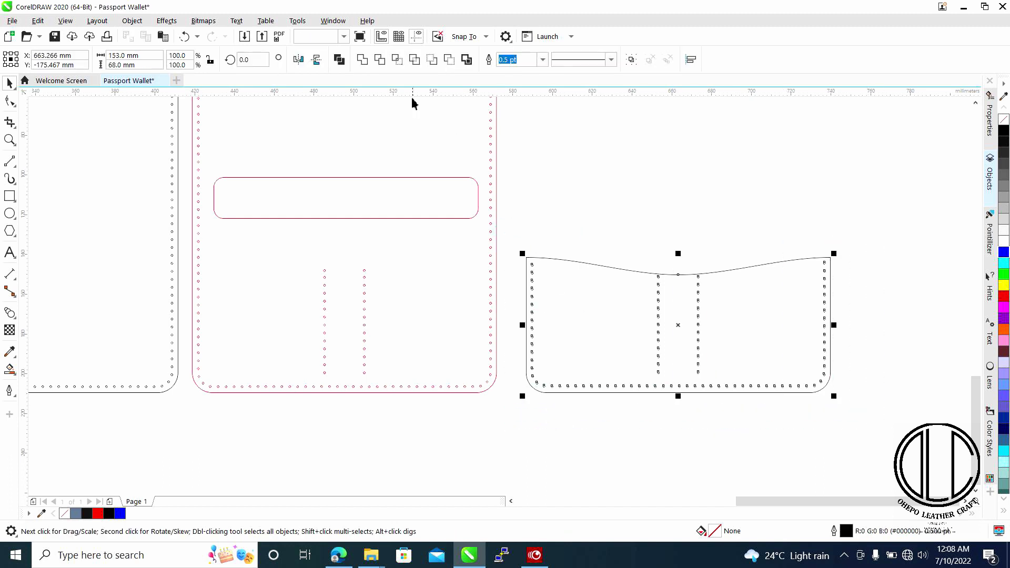
Fill the combined lower Slot copy with black.
{"action": "left_click", "coordinate": [729, 188]}
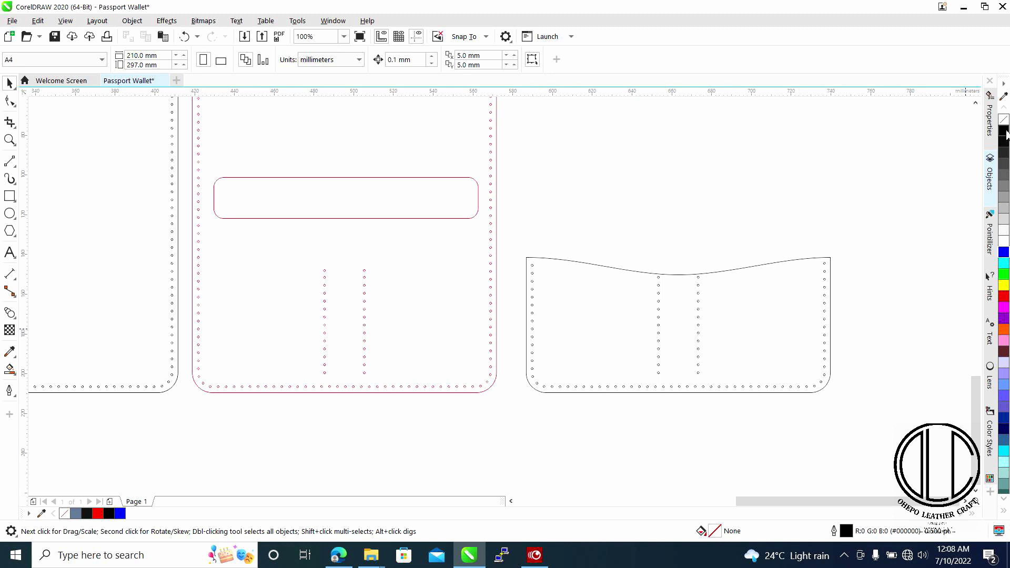
{"action": "left_click", "coordinate": [826, 269]}
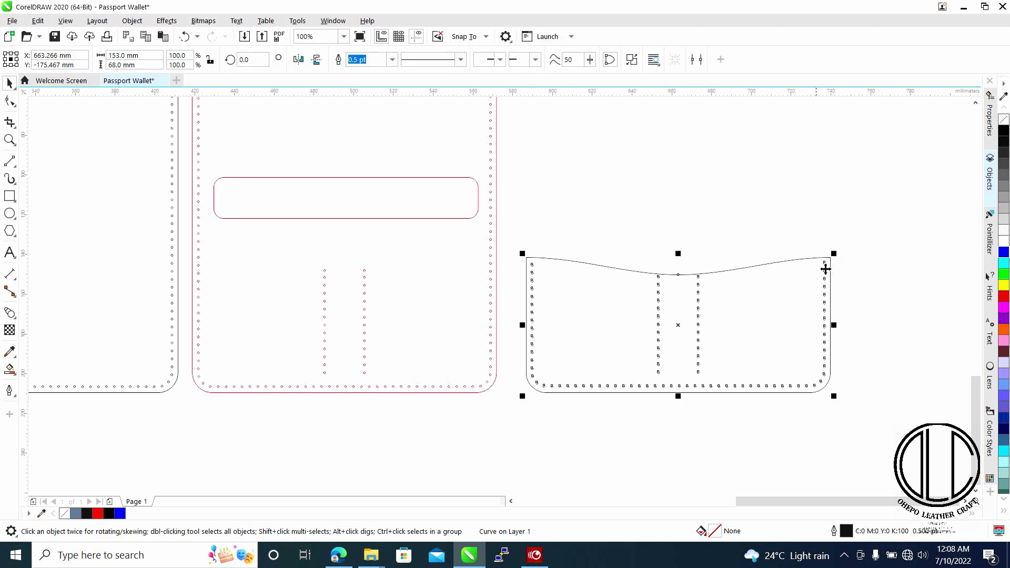
{"action": "left_click", "coordinate": [1005, 133]}
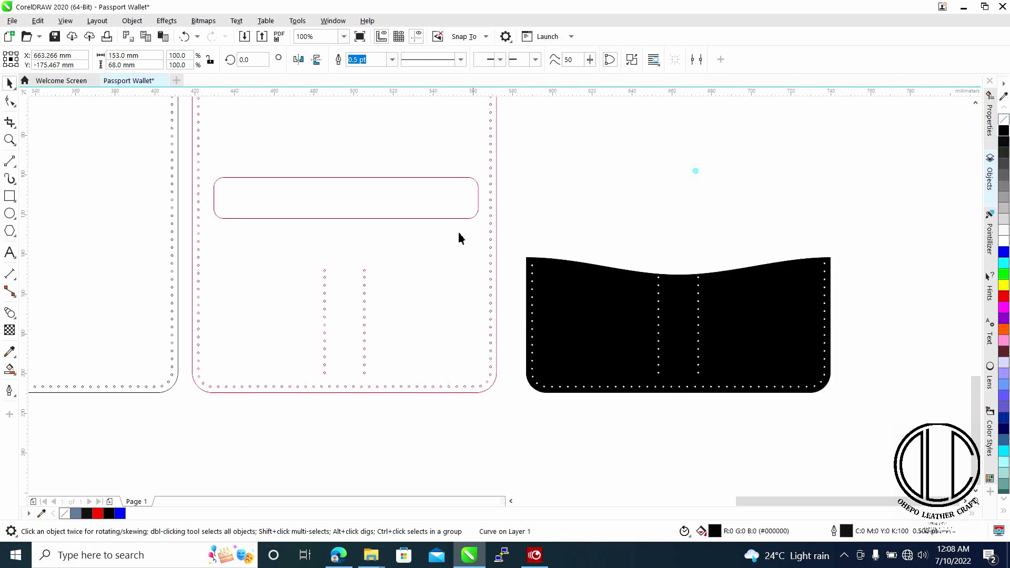
Combine the outline, window and all stitch holes of the lower Interior copy into a single curve.
{"action": "left_click", "coordinate": [433, 250]}
{"action": "left_click_drag", "start_coordinate": [434, 251], "coordinate": [639, 391]}
{"action": "scroll", "coordinate": [639, 390], "scroll_direction": "down", "scroll_amount": 2}
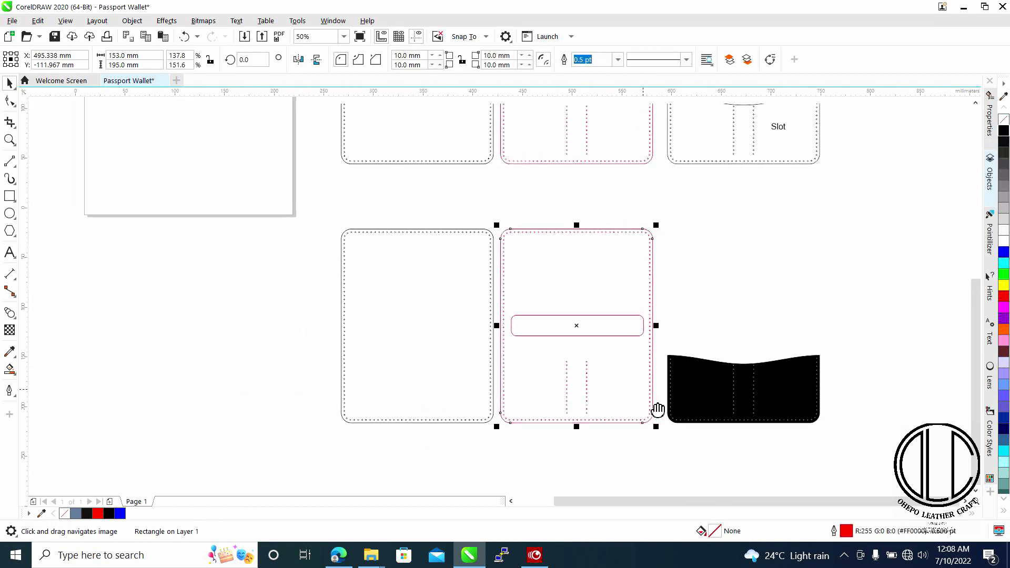
{"action": "left_click_drag", "start_coordinate": [677, 473], "coordinate": [507, 233]}
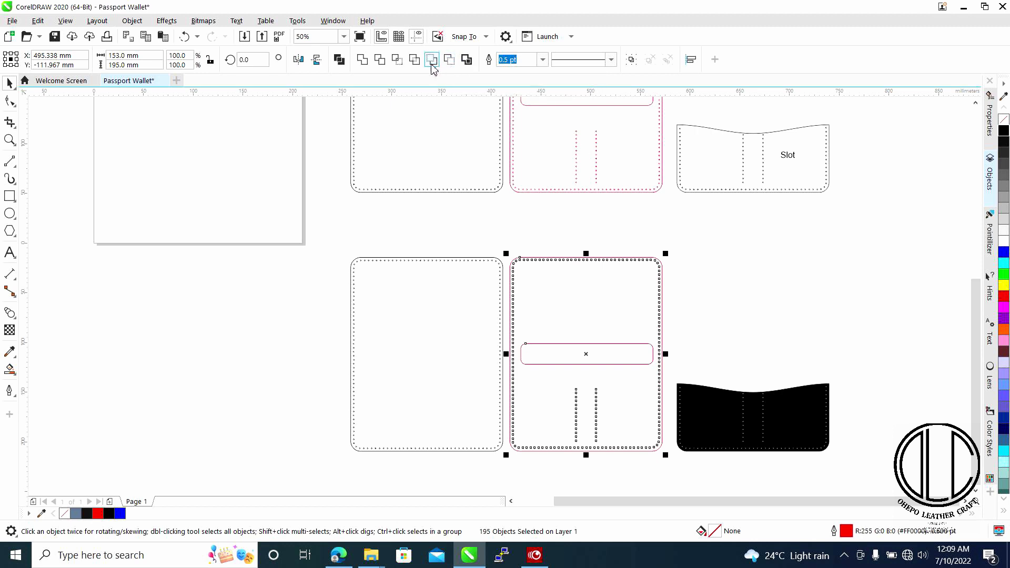
{"action": "left_click", "coordinate": [340, 60]}
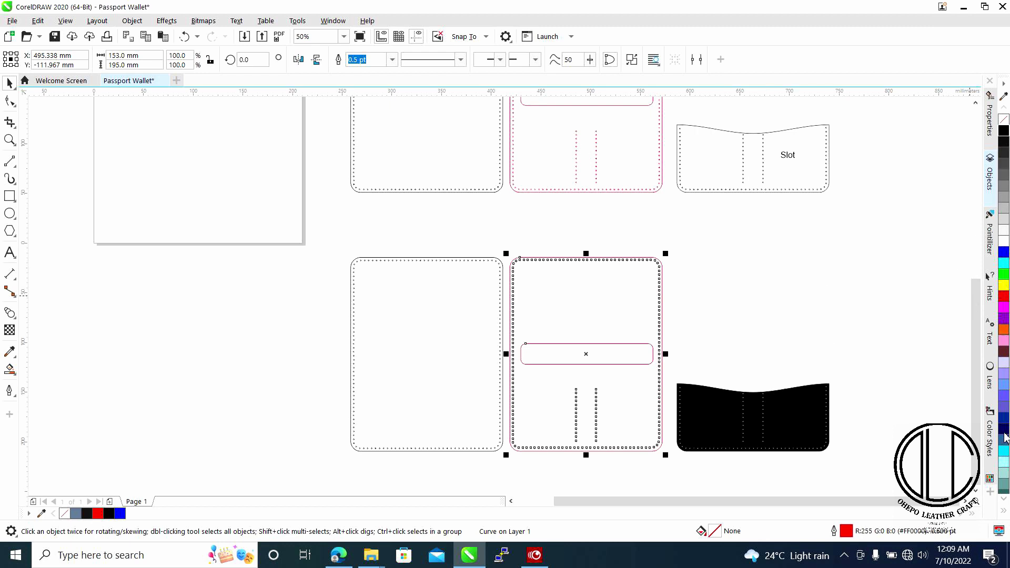
Fill the lower Interior copy with orange-brown #CC6633 and make its outline black.
{"action": "left_click", "coordinate": [1004, 512]}
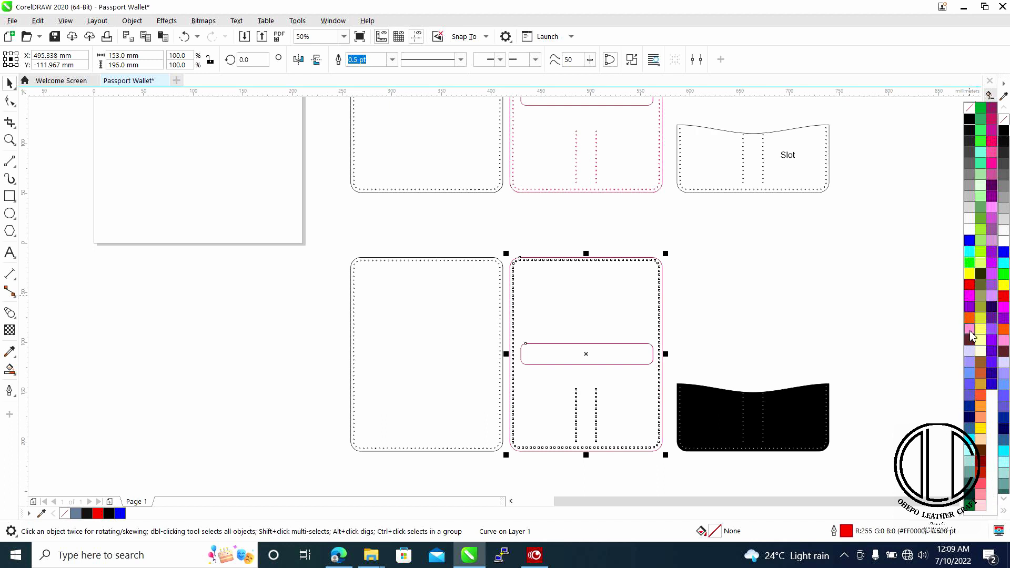
{"action": "left_click", "coordinate": [982, 374]}
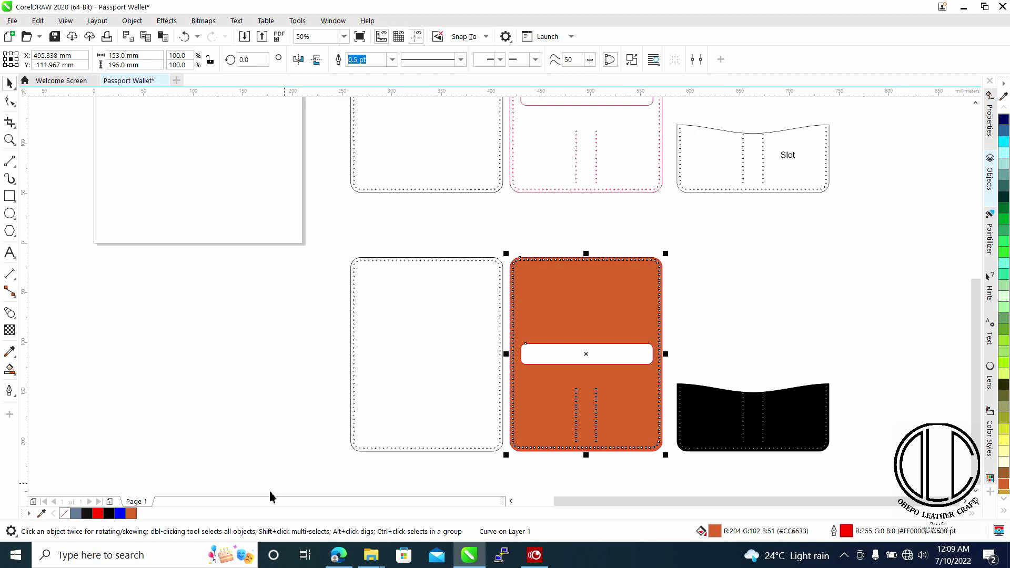
{"action": "right_click", "coordinate": [108, 513]}
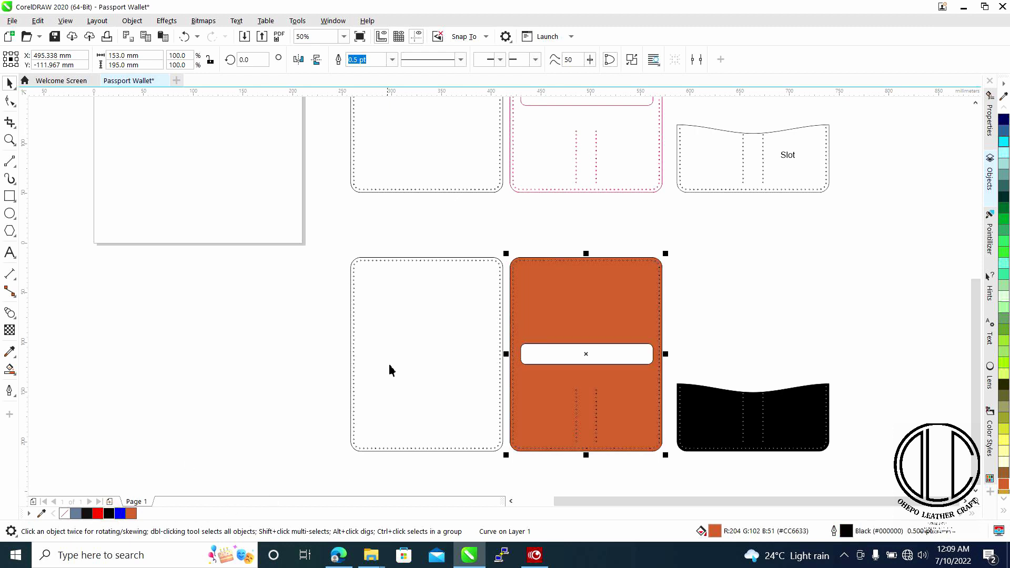
Ungroup everything in the lower Exterior copy and combine its outline and all stitch holes into a single curve.
{"action": "left_click_drag", "start_coordinate": [337, 246], "coordinate": [507, 449]}
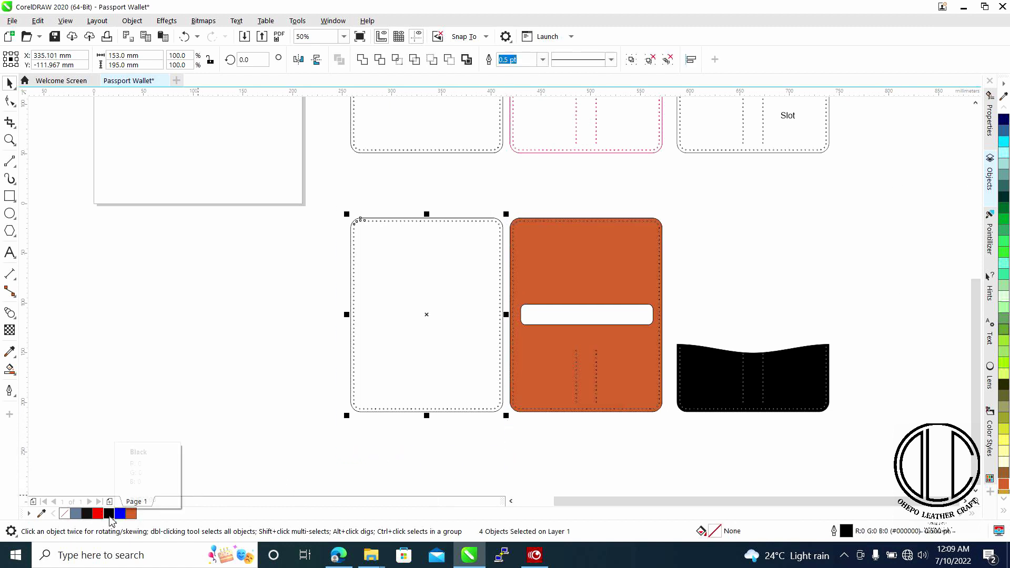
{"action": "right_click", "coordinate": [374, 219]}
{"action": "left_click", "coordinate": [340, 221]}
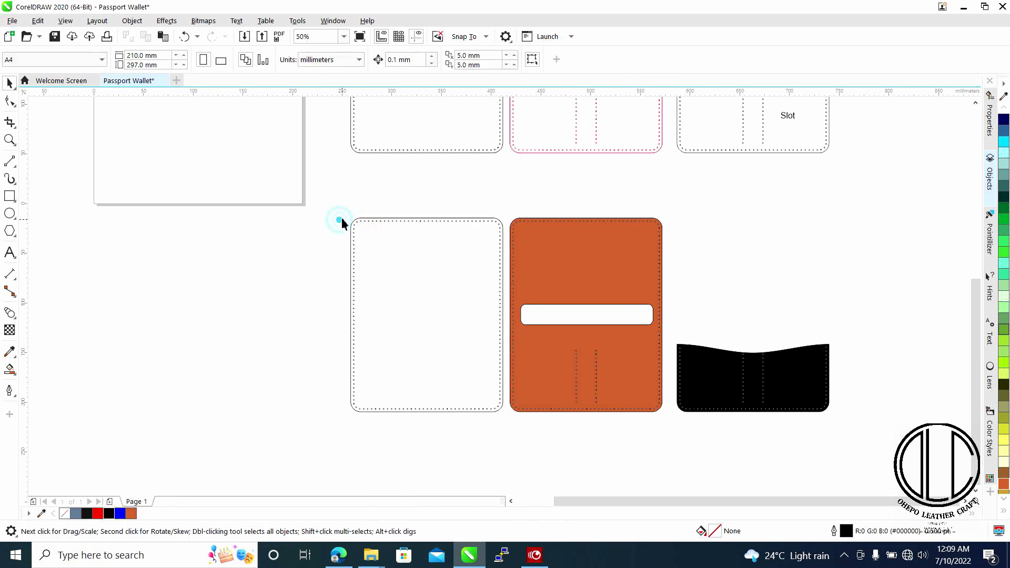
{"action": "left_click", "coordinate": [363, 224]}
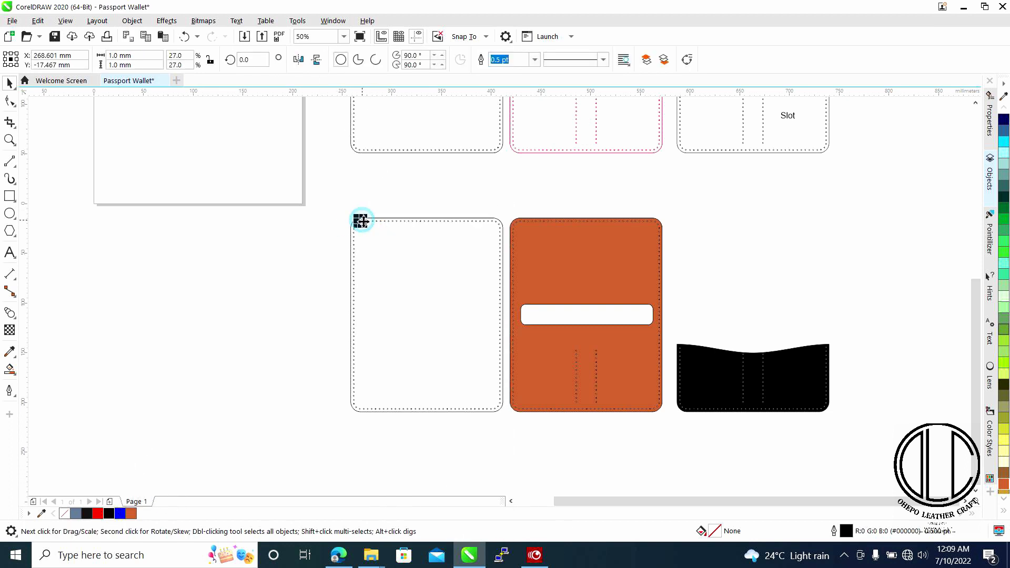
{"action": "left_click", "coordinate": [392, 222]}
{"action": "right_click", "coordinate": [393, 221]}
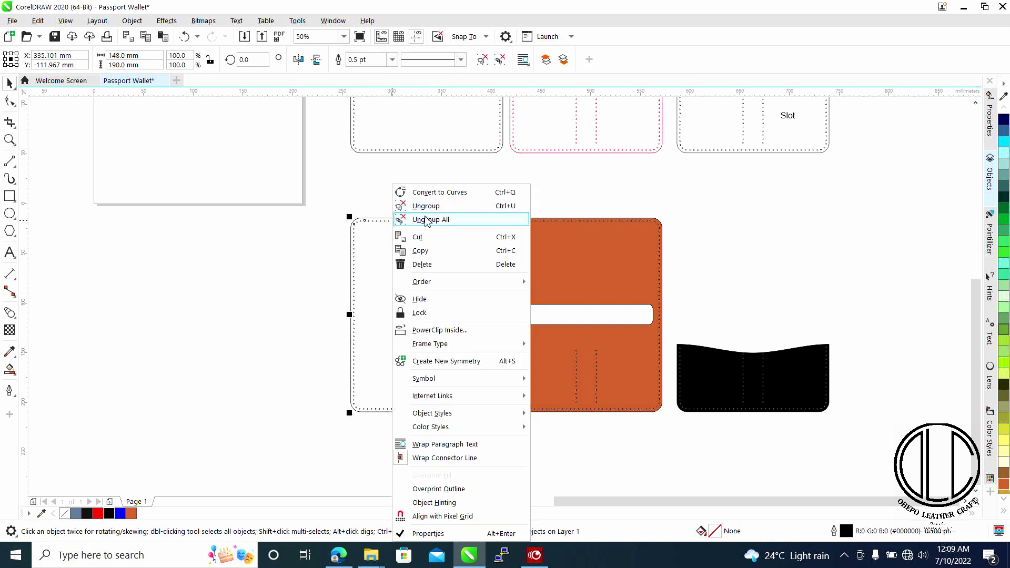
{"action": "left_click", "coordinate": [426, 220]}
{"action": "left_click_drag", "start_coordinate": [323, 196], "coordinate": [508, 441]}
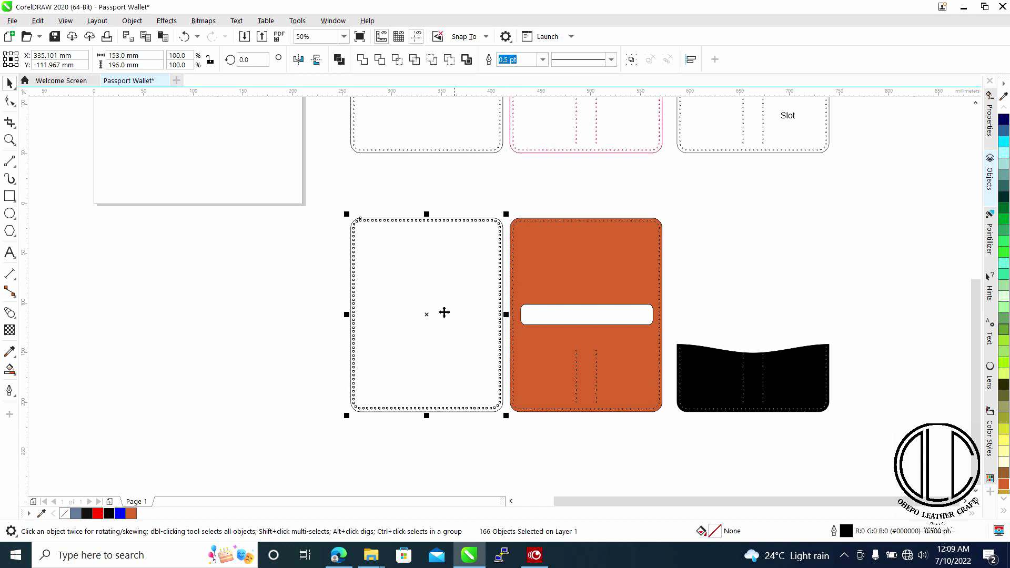
{"action": "left_click", "coordinate": [339, 59]}
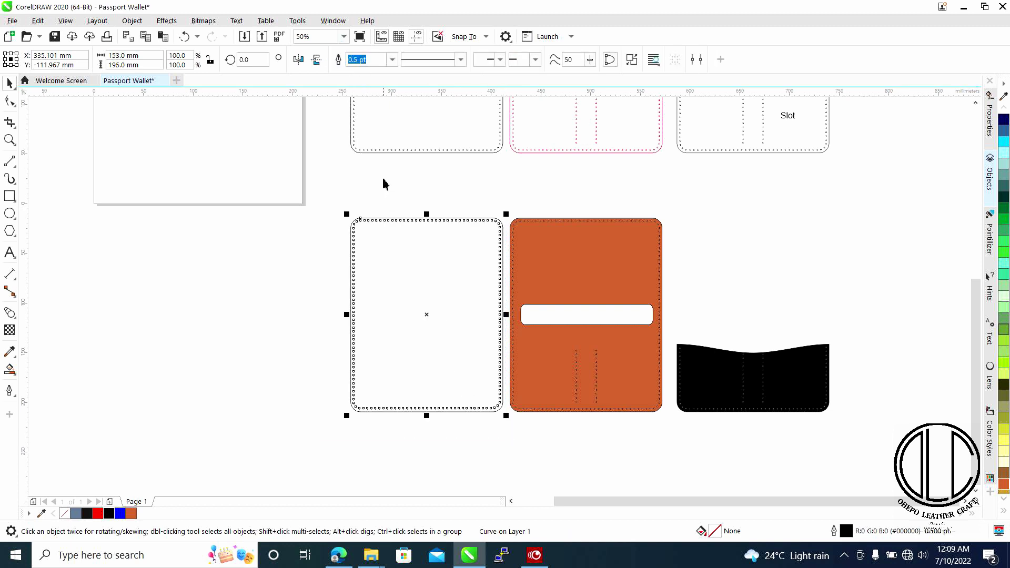
Fill the combined lower Exterior copy with black.
{"action": "left_click", "coordinate": [383, 185]}
{"action": "left_click", "coordinate": [108, 513]}
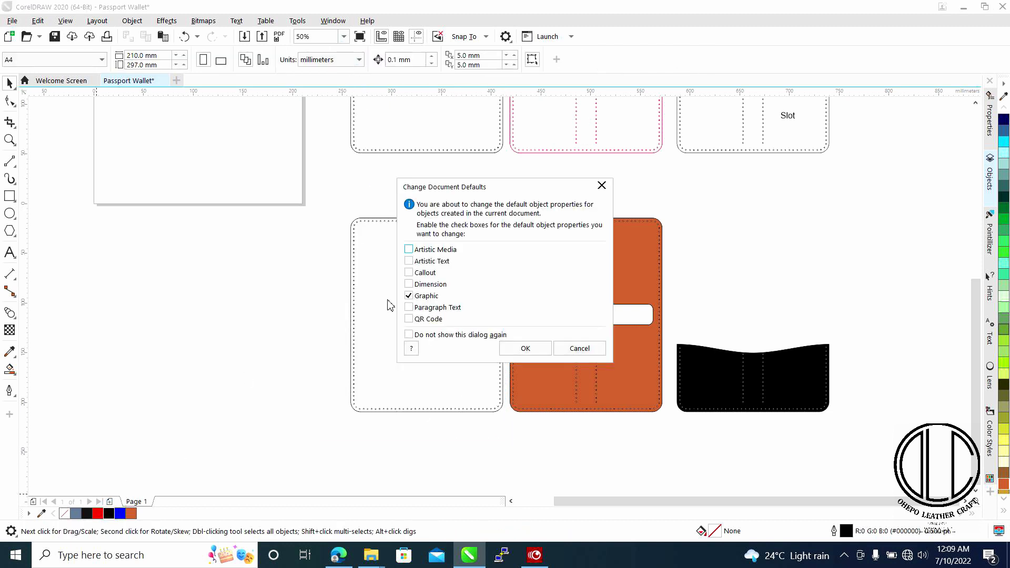
{"action": "left_click", "coordinate": [580, 348]}
{"action": "left_click", "coordinate": [396, 345]}
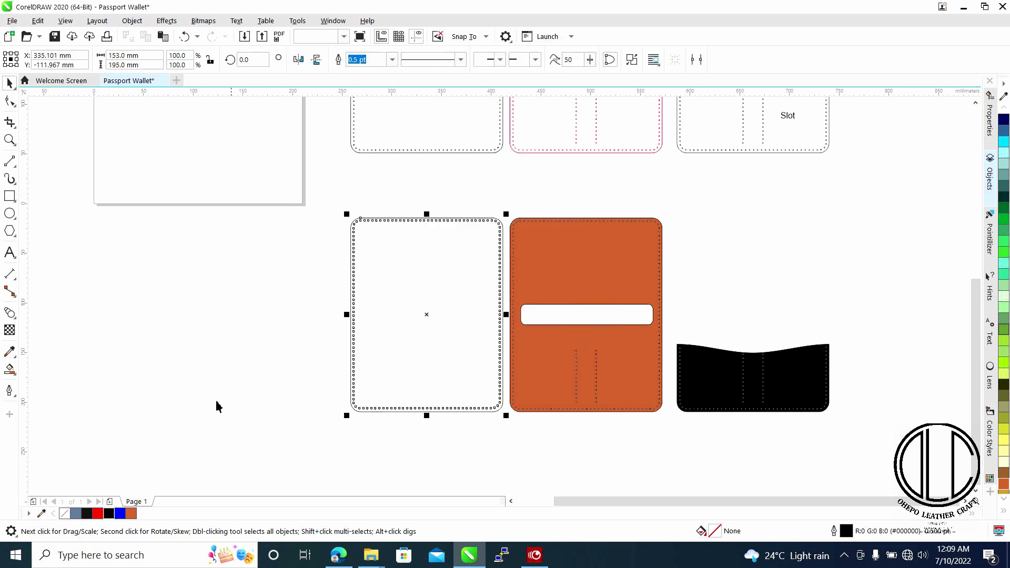
{"action": "left_click", "coordinate": [109, 513]}
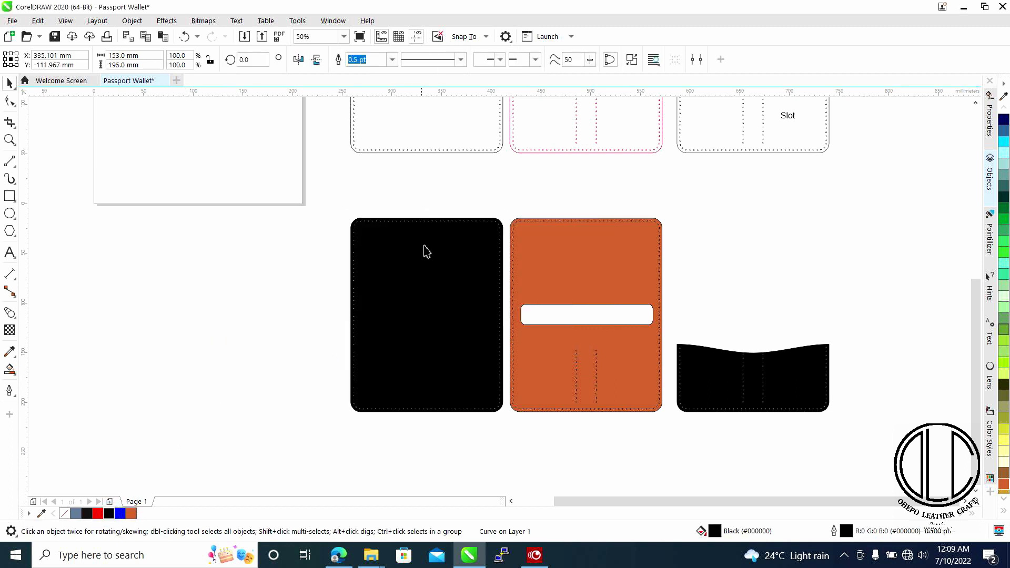
{"action": "key", "text": "Escape"}
Move the black Slot copy onto the lower part of the orange-brown Interior copy.
{"action": "scroll", "coordinate": [435, 230], "scroll_direction": "up", "scroll_amount": 2}
{"action": "scroll", "coordinate": [442, 217], "scroll_direction": "up", "scroll_amount": 1}
{"action": "scroll", "coordinate": [736, 185], "scroll_direction": "down", "scroll_amount": 2}
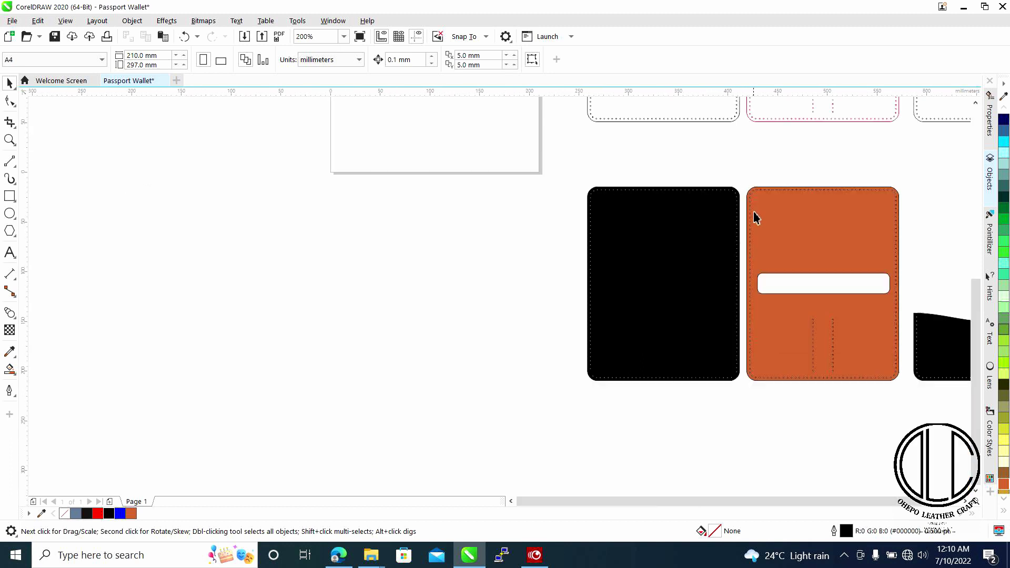
{"action": "scroll", "coordinate": [632, 263], "scroll_direction": "up", "scroll_amount": 1}
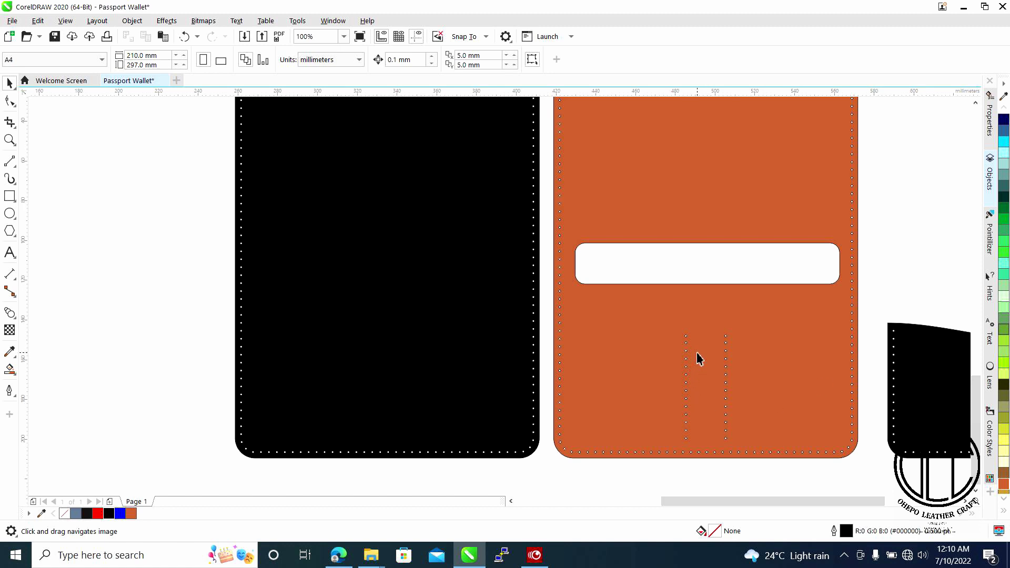
{"action": "left_click_drag", "start_coordinate": [826, 318], "coordinate": [584, 293]}
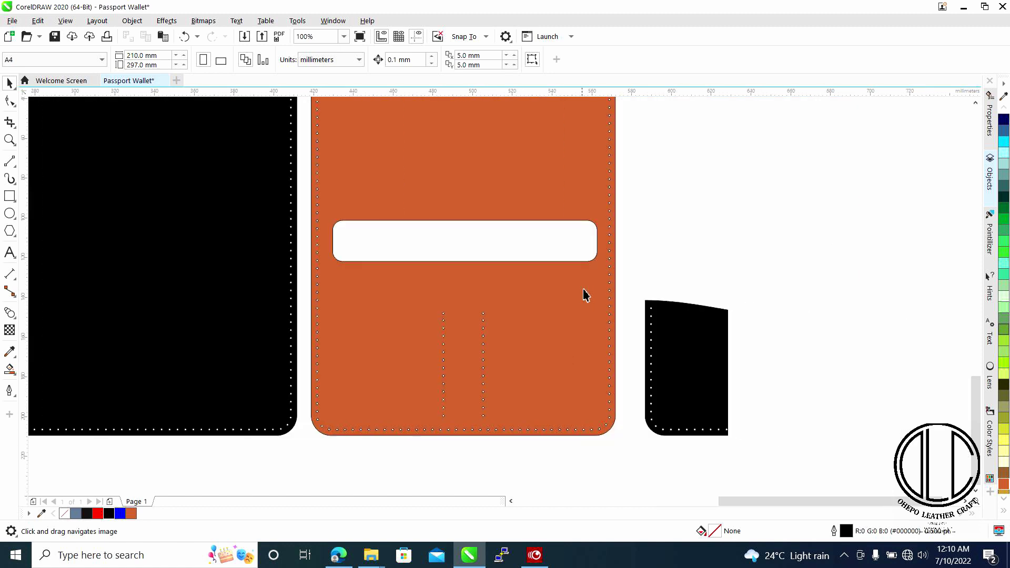
{"action": "left_click", "coordinate": [739, 325]}
{"action": "key", "text": "space"}
{"action": "left_click", "coordinate": [762, 346]}
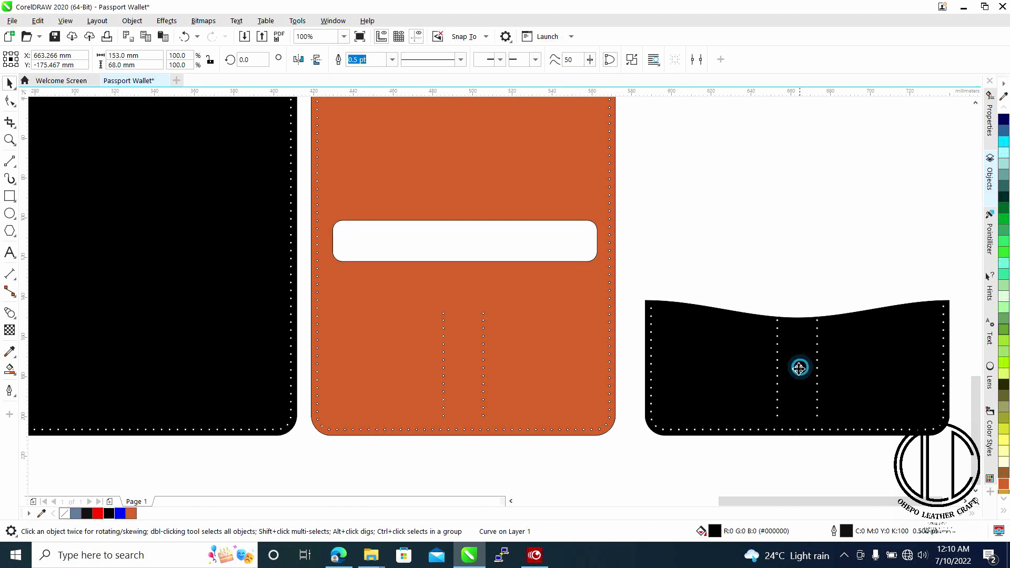
{"action": "left_click_drag", "start_coordinate": [801, 366], "coordinate": [466, 368]}
Shift the orange-brown Interior copy slightly upwards to line up its bottom stitch holes with the Slot's.
{"action": "scroll", "coordinate": [436, 442], "scroll_direction": "up", "scroll_amount": 2}
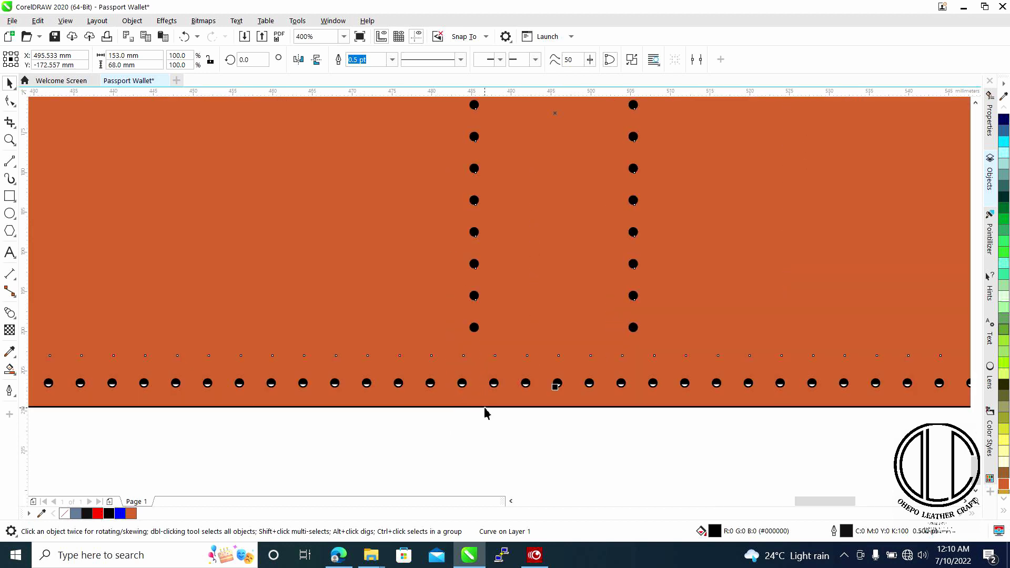
{"action": "left_click_drag", "start_coordinate": [485, 405], "coordinate": [492, 379]}
{"action": "scroll", "coordinate": [440, 336], "scroll_direction": "down", "scroll_amount": 5}
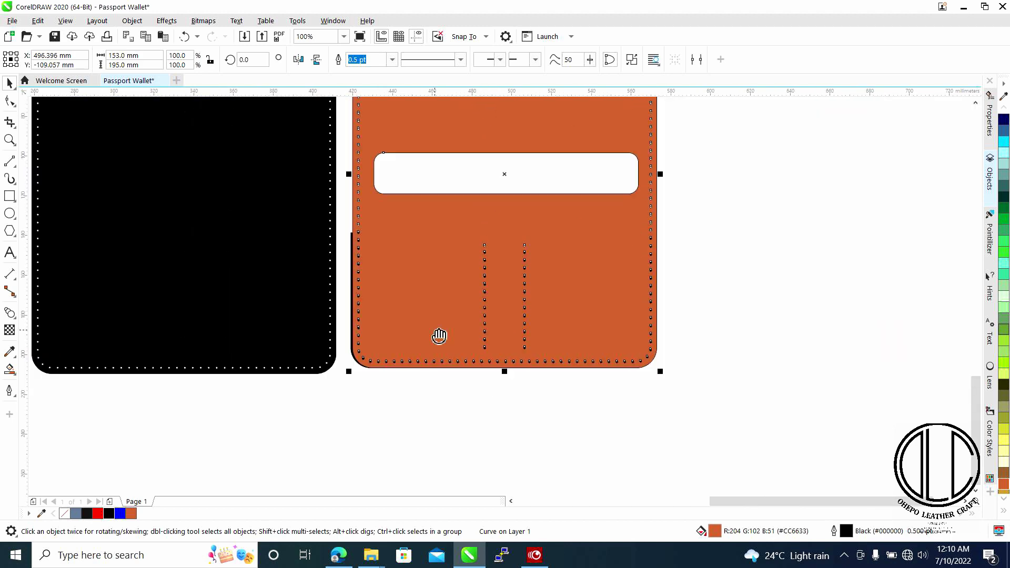
Bring the black Slot copy to the front of the page, above the orange-brown Interior copy.
{"action": "scroll", "coordinate": [532, 311], "scroll_direction": "up", "scroll_amount": 5}
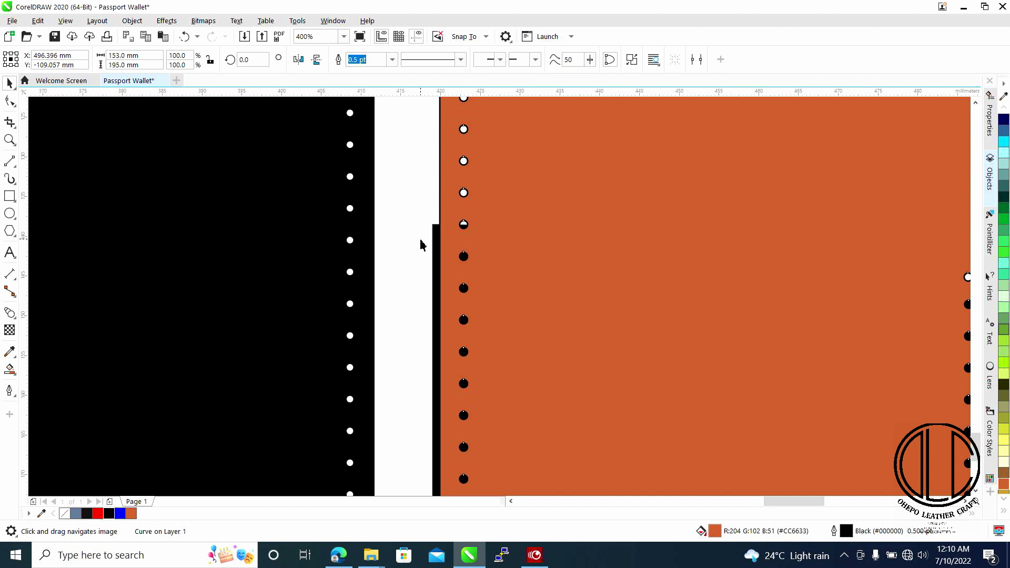
{"action": "left_click", "coordinate": [420, 238]}
{"action": "left_click", "coordinate": [434, 237]}
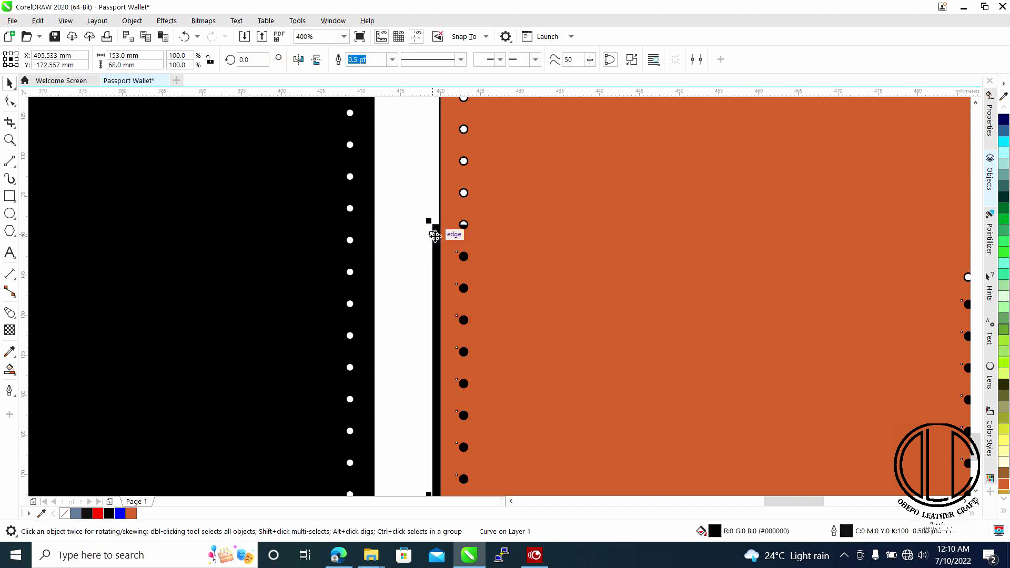
{"action": "right_click", "coordinate": [434, 237]}
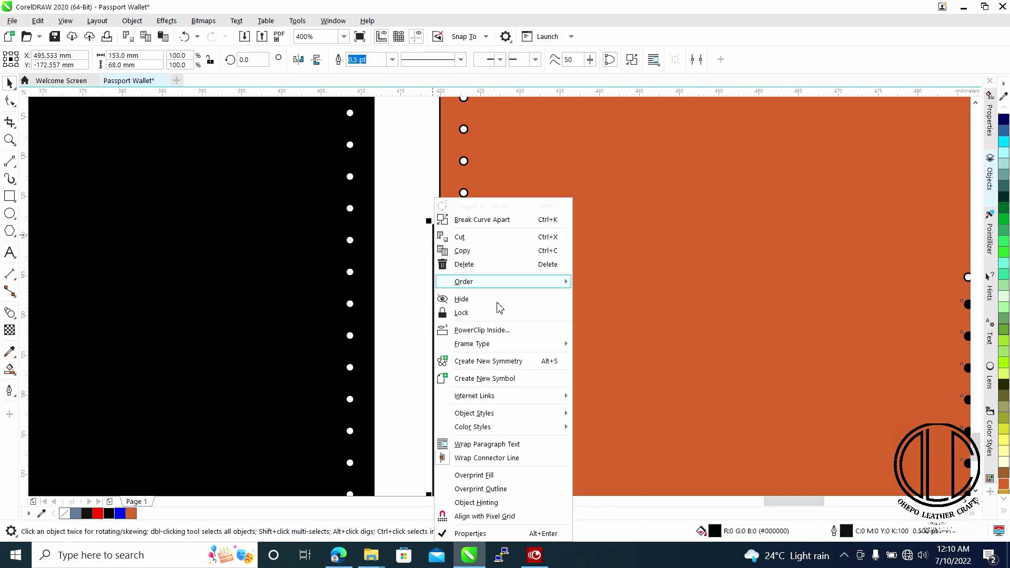
{"action": "mouse_move", "coordinate": [480, 282]}
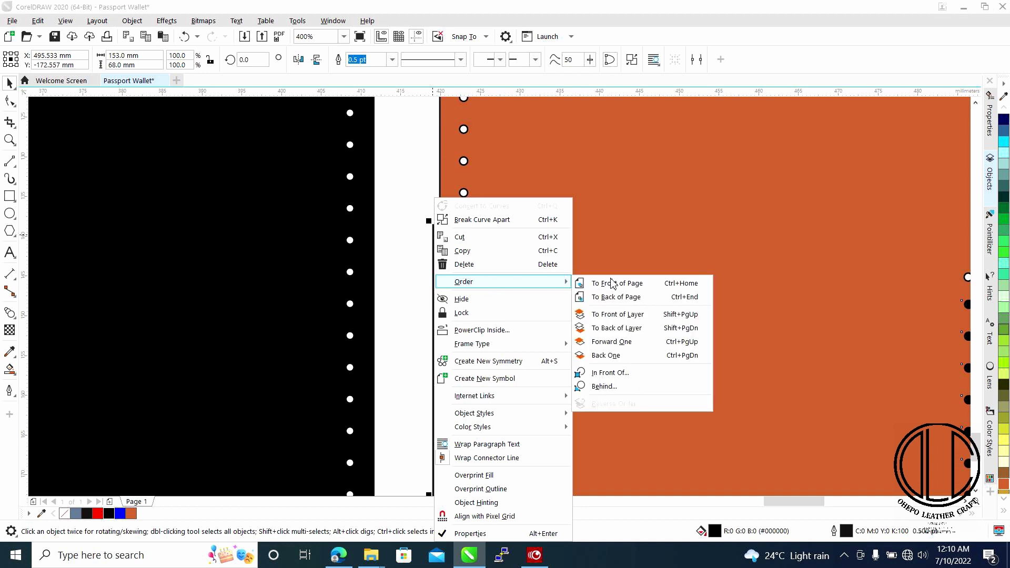
{"action": "left_click", "coordinate": [640, 284]}
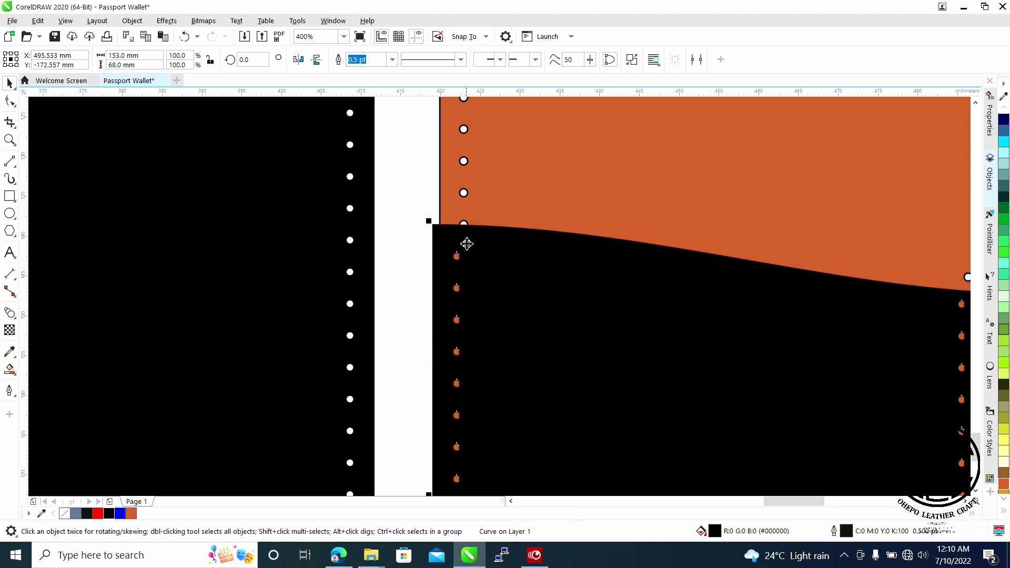
Move the black Slot copy slightly sideways so its edge and stitch holes match the Interior copy's.
{"action": "left_click_drag", "start_coordinate": [433, 225], "coordinate": [441, 240]}
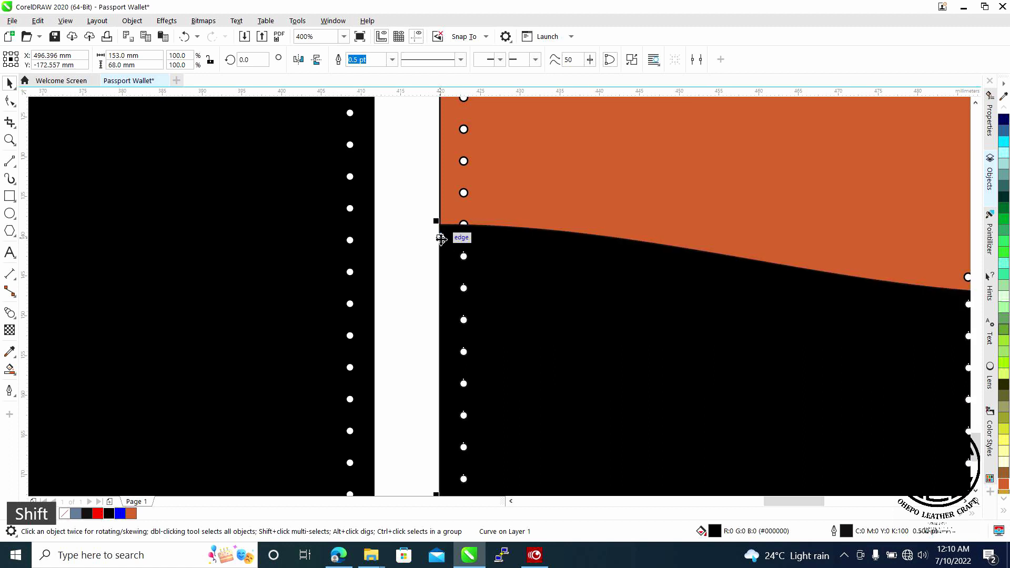
{"action": "scroll", "coordinate": [537, 257], "scroll_direction": "down", "scroll_amount": 4}
{"action": "scroll", "coordinate": [815, 228], "scroll_direction": "right", "scroll_amount": 2}
{"action": "left_click", "coordinate": [846, 221]}
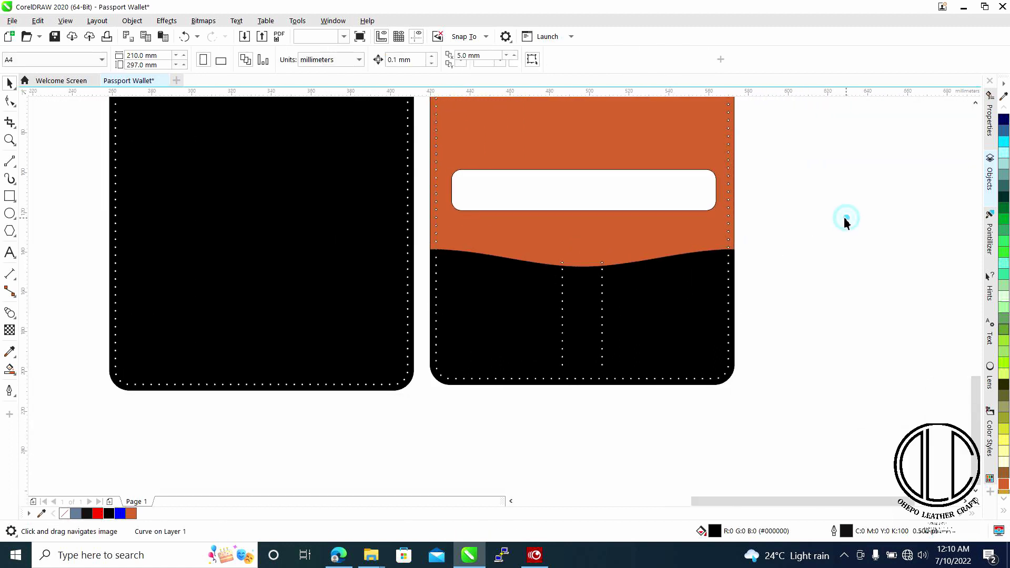
Try moving the assembled Interior and Slot copies together away from the black Exterior copy, and undo the move.
{"action": "scroll", "coordinate": [794, 264], "scroll_direction": "down", "scroll_amount": 2}
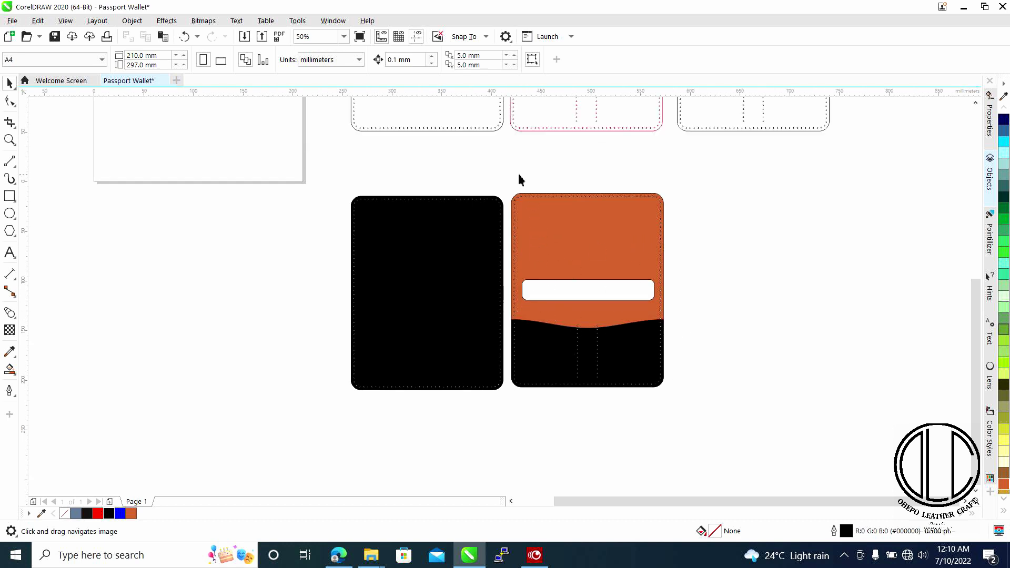
{"action": "left_click_drag", "start_coordinate": [504, 182], "coordinate": [708, 424]}
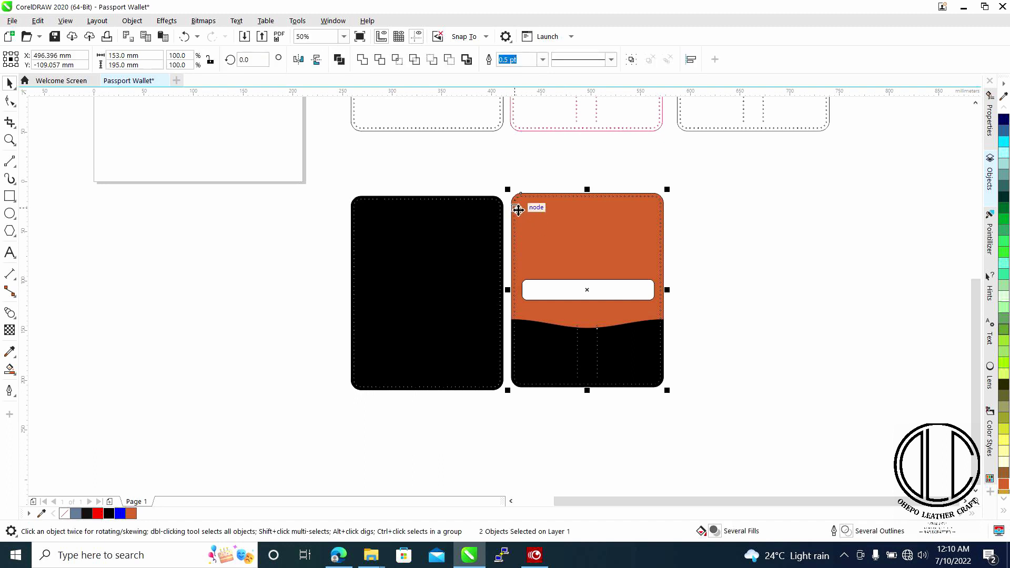
{"action": "left_click_drag", "start_coordinate": [517, 210], "coordinate": [689, 226]}
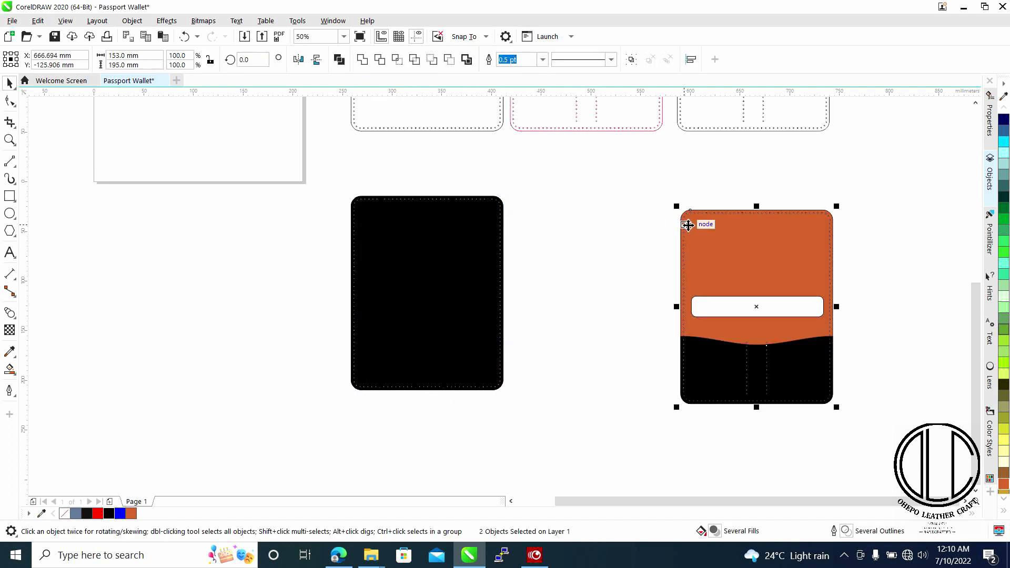
{"action": "key", "text": "ctrl"}
{"action": "key", "text": "ctrl+z"}
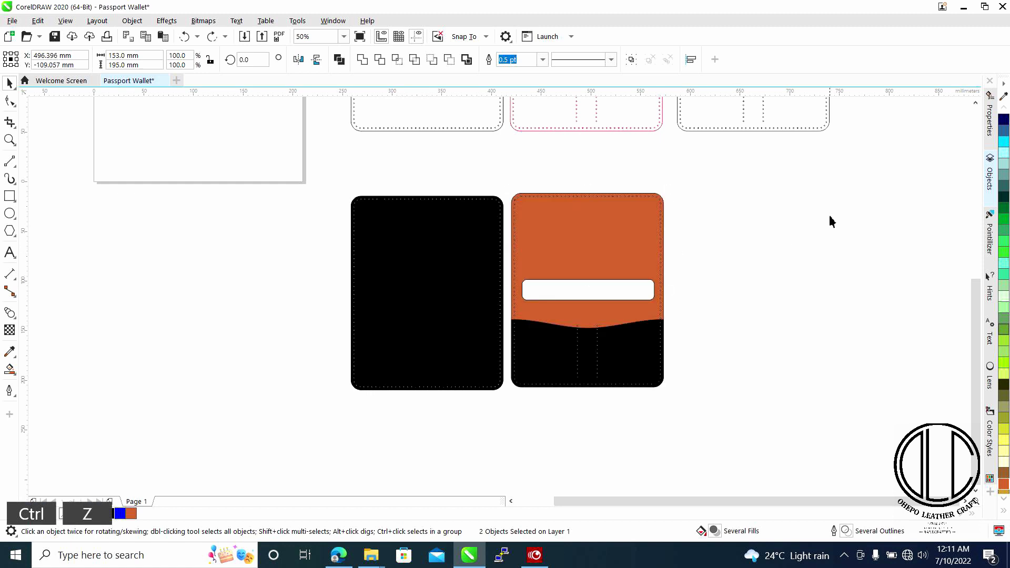
{"action": "left_click", "coordinate": [747, 258]}
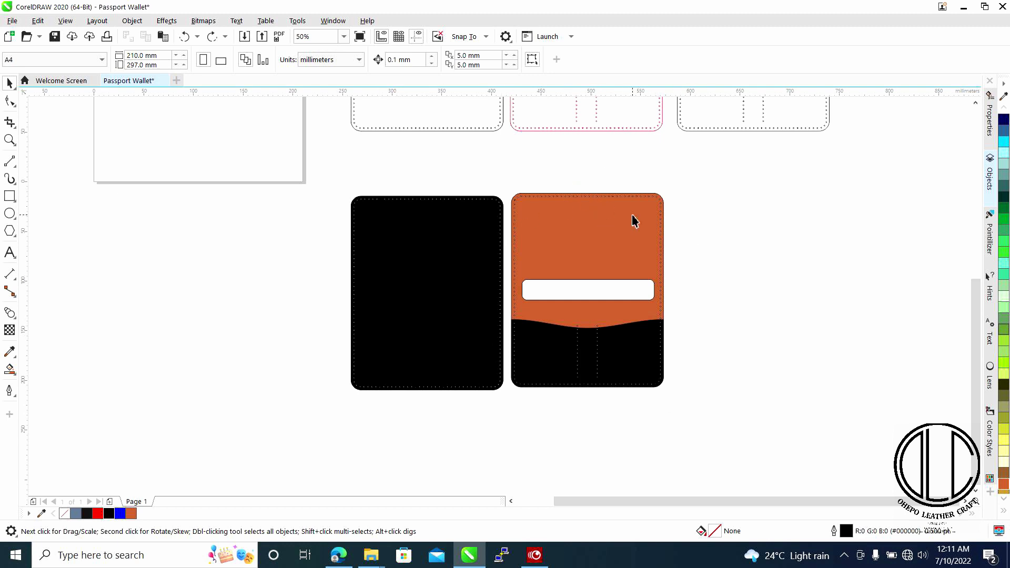
Change the outline colour of the labelled Interior group from the upper row to black.
{"action": "mouse_move", "coordinate": [555, 293]}
{"action": "left_mouse_down"}
{"action": "mouse_move", "coordinate": [569, 365]}
{"action": "mouse_move", "coordinate": [532, 361]}
{"action": "left_mouse_up"}
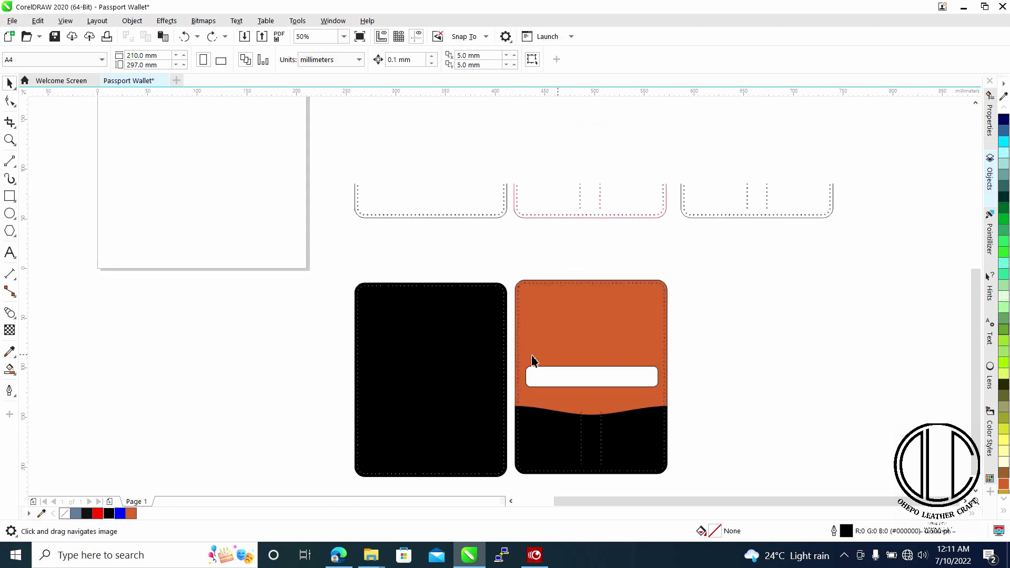
{"action": "left_click_drag", "start_coordinate": [538, 270], "coordinate": [523, 393]}
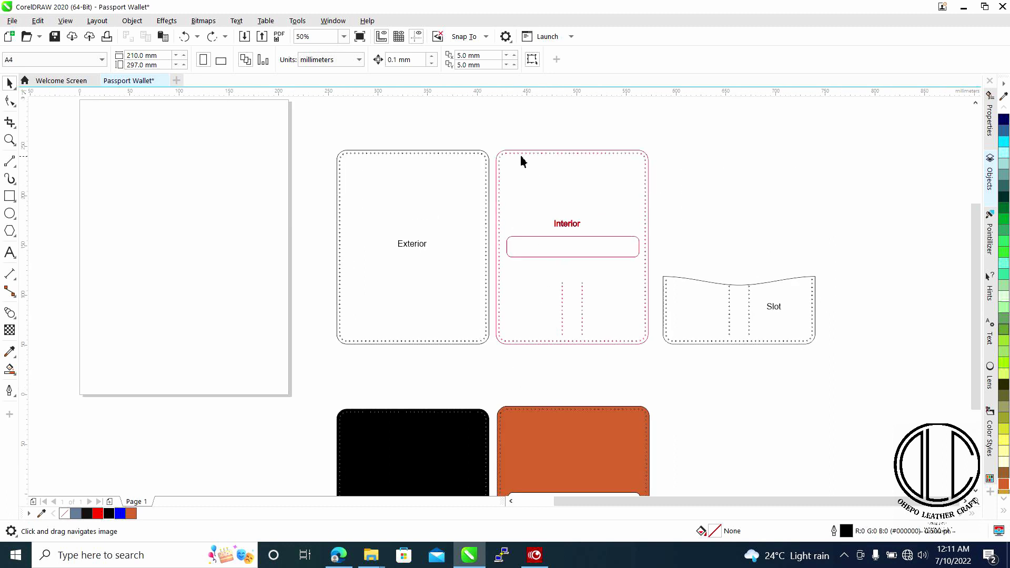
{"action": "left_click_drag", "start_coordinate": [493, 137], "coordinate": [588, 327]}
{"action": "left_click_drag", "start_coordinate": [648, 365], "coordinate": [659, 363]}
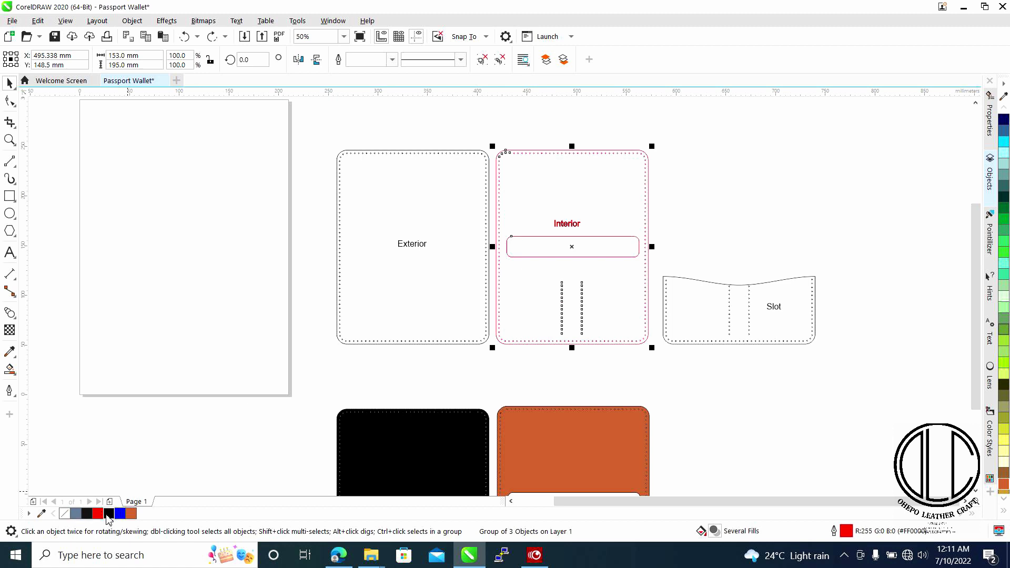
{"action": "right_click", "coordinate": [108, 516]}
{"action": "left_click", "coordinate": [496, 366]}
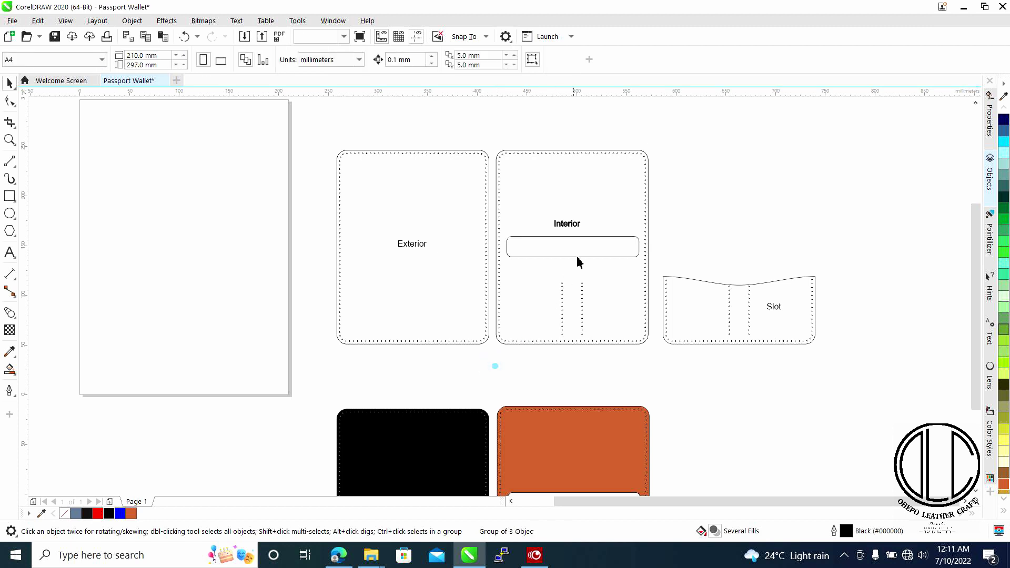
Examine the nested groups and ellipses that make up the labelled Interior panel in the object list.
{"action": "left_click", "coordinate": [576, 226]}
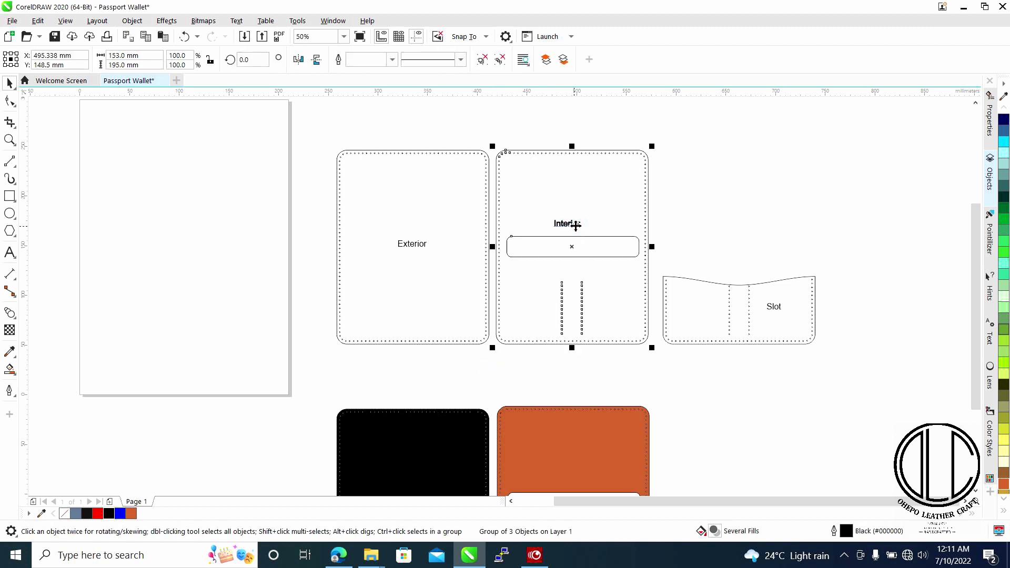
{"action": "right_click", "coordinate": [576, 226]}
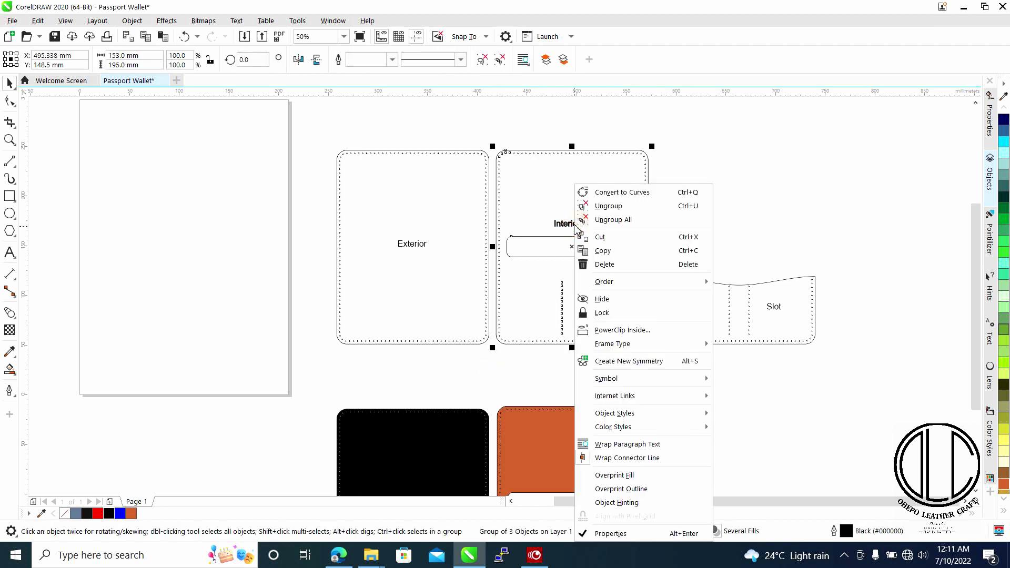
{"action": "left_click", "coordinate": [776, 171]}
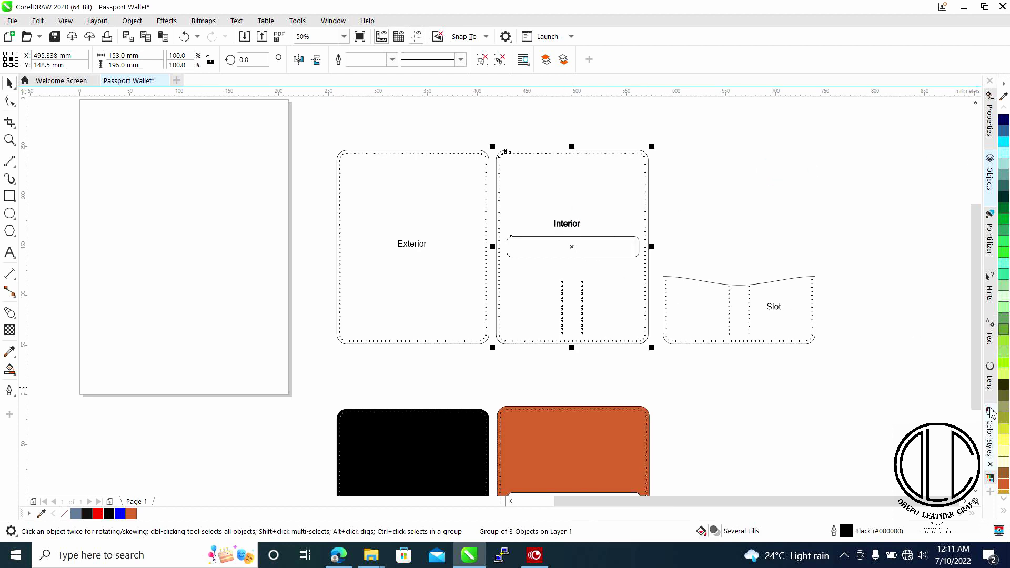
{"action": "left_click", "coordinate": [992, 181]}
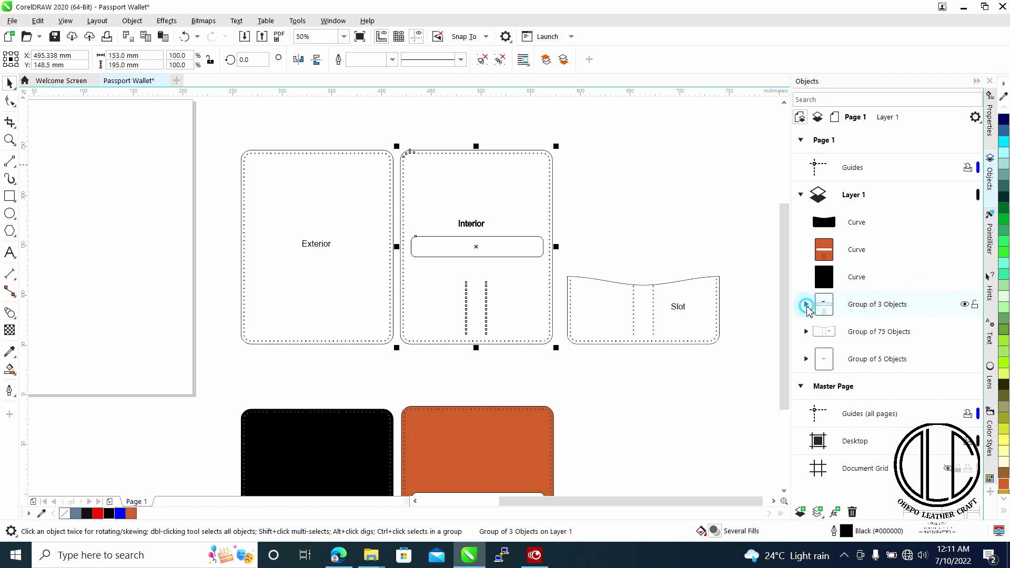
{"action": "left_click", "coordinate": [806, 304]}
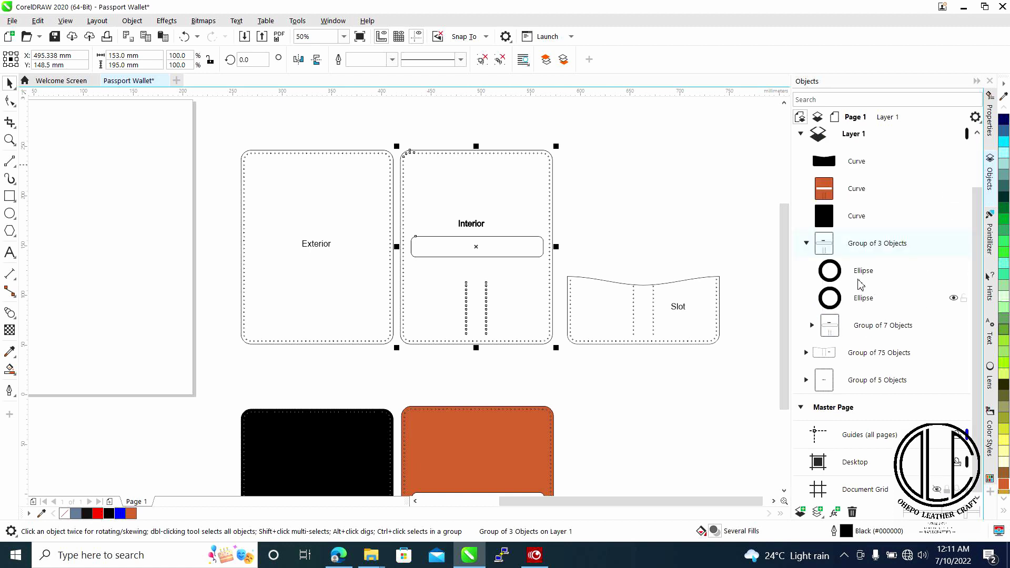
{"action": "scroll", "coordinate": [835, 325], "scroll_direction": "up", "scroll_amount": 2}
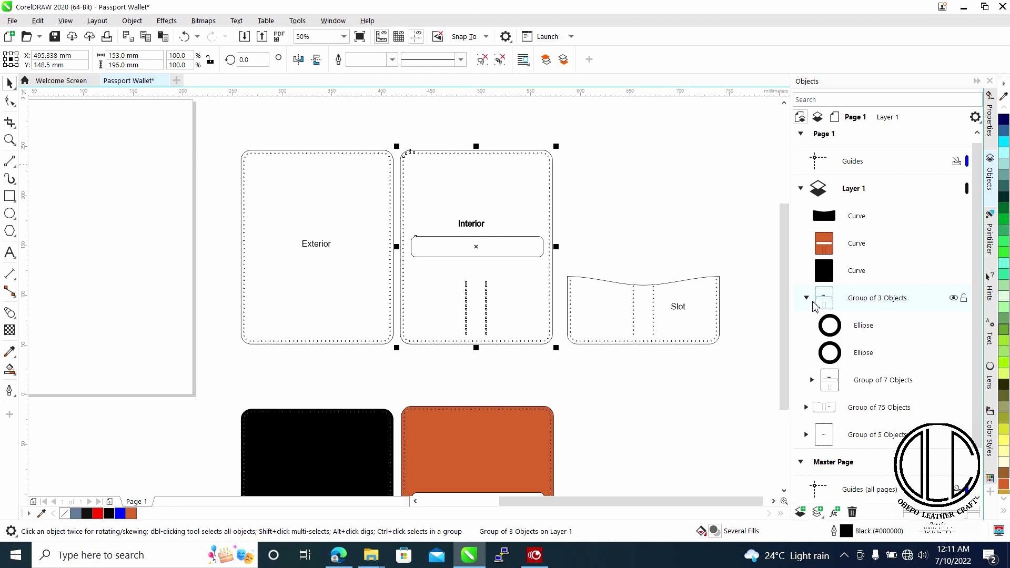
{"action": "left_click", "coordinate": [873, 298]}
{"action": "left_click", "coordinate": [869, 324]}
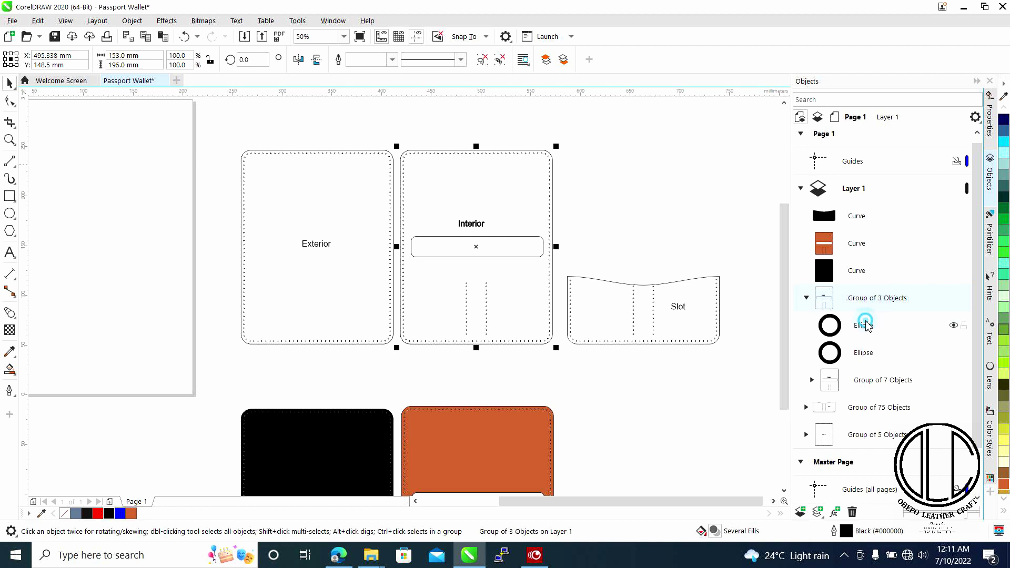
{"action": "left_click", "coordinate": [864, 353]}
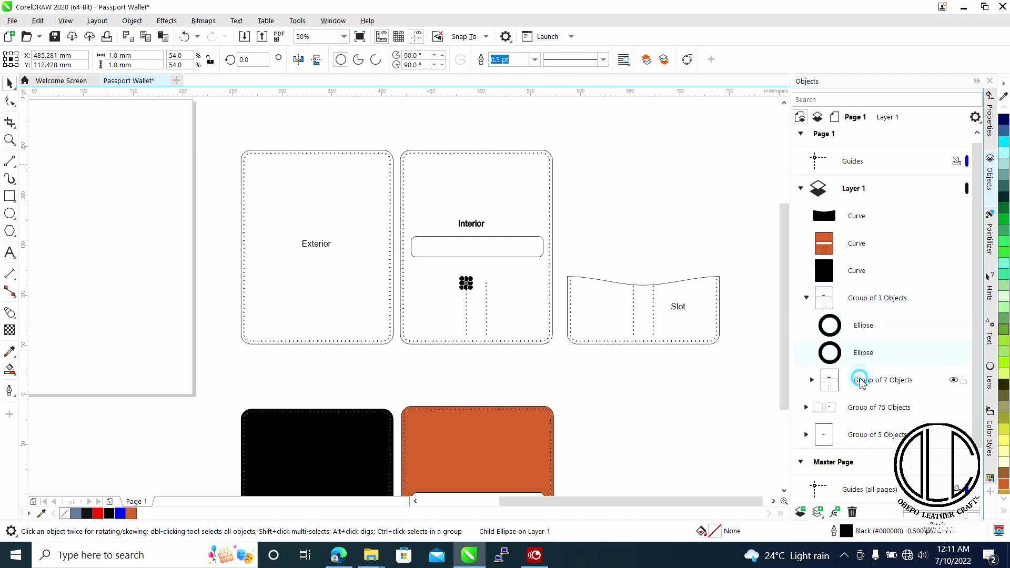
{"action": "left_click", "coordinate": [858, 380]}
{"action": "left_click", "coordinate": [812, 380]}
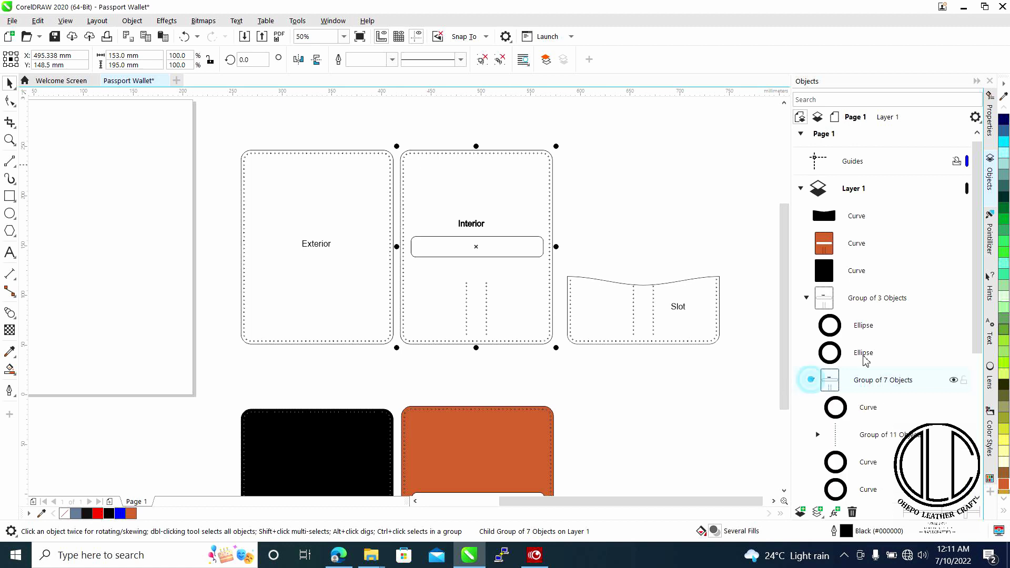
{"action": "scroll", "coordinate": [873, 349], "scroll_direction": "down", "scroll_amount": 5}
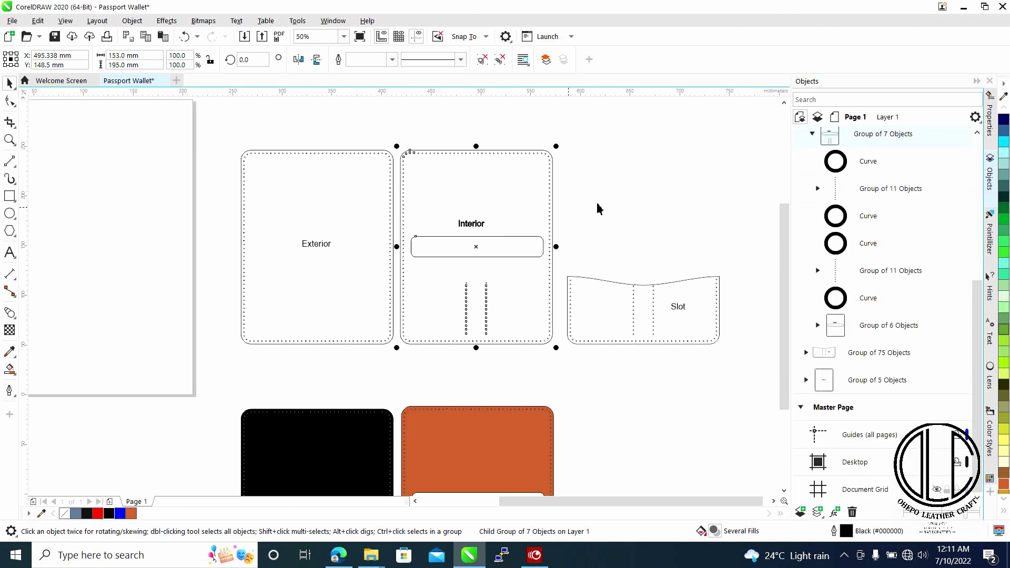
Ungroup all objects of the labelled Interior panel and remove the outline from its Interior text.
{"action": "right_click", "coordinate": [481, 224]}
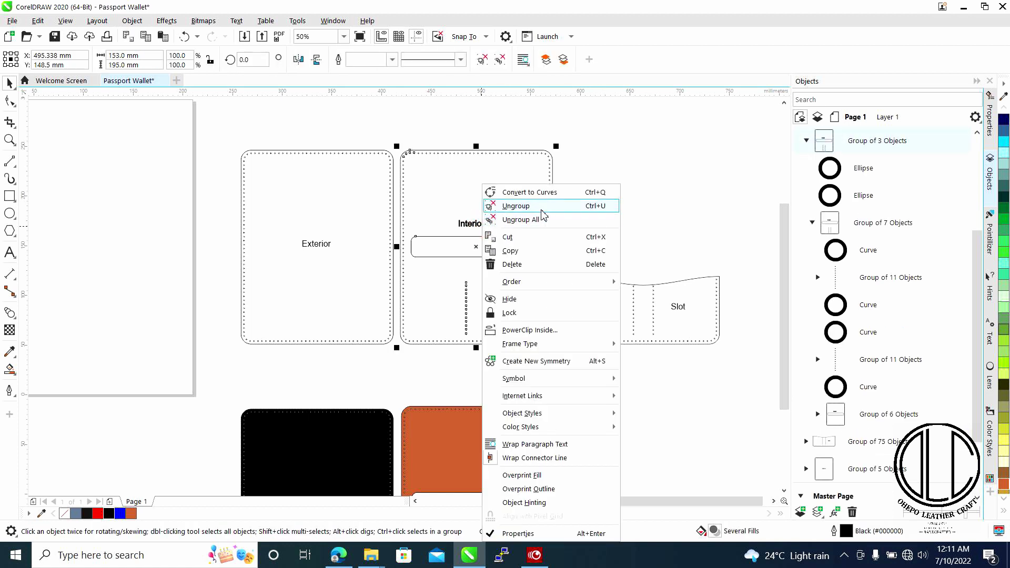
{"action": "left_click", "coordinate": [532, 220]}
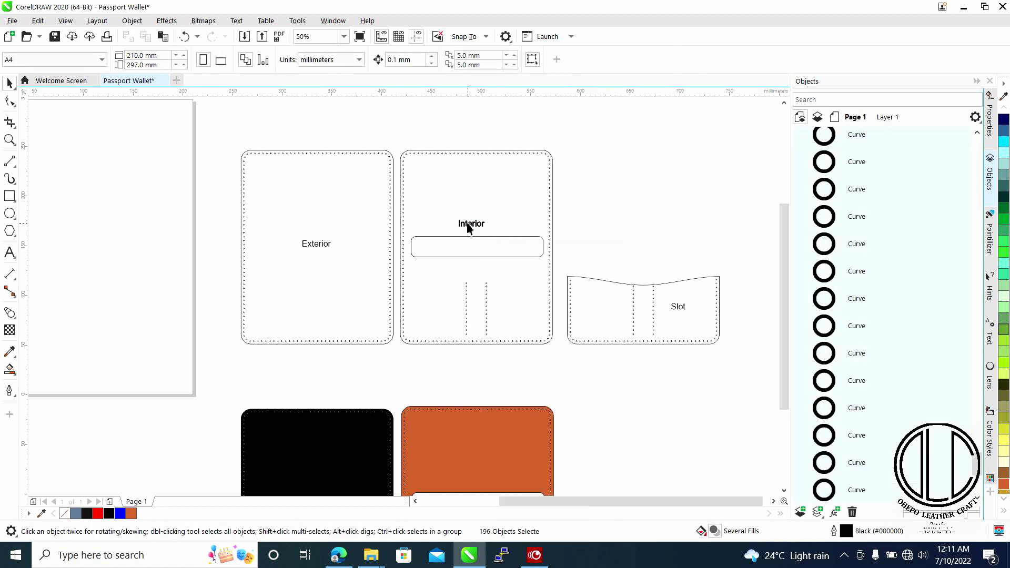
{"action": "left_click", "coordinate": [468, 225]}
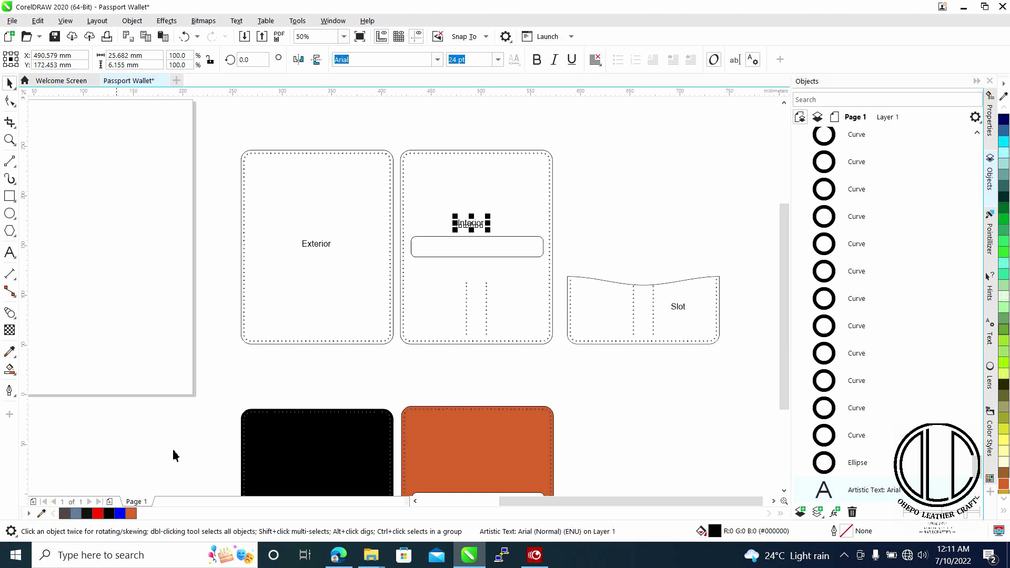
Regroup all objects of the labelled Interior panel into a single group and collapse the object list.
{"action": "left_click_drag", "start_coordinate": [560, 360], "coordinate": [398, 128]}
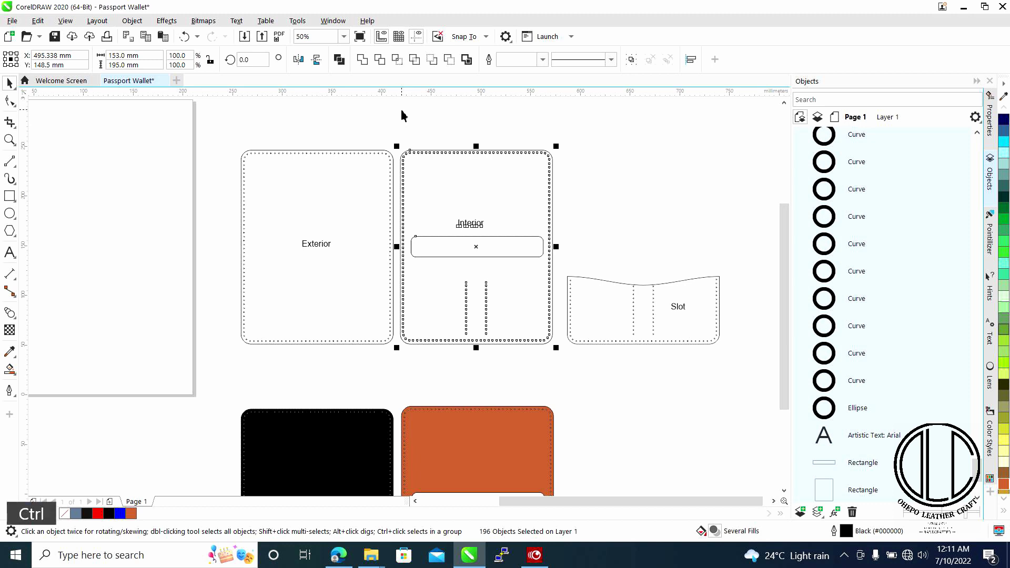
{"action": "key", "text": "ctrl+g"}
{"action": "left_click", "coordinate": [618, 219]}
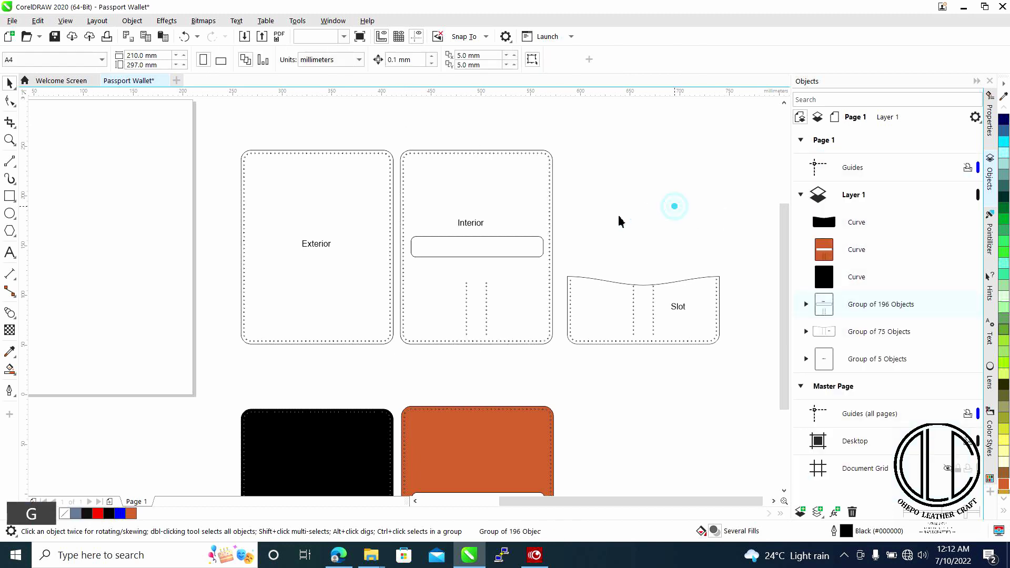
{"action": "left_click", "coordinate": [501, 235]}
{"action": "left_click_drag", "start_coordinate": [493, 206], "coordinate": [471, 216]}
{"action": "left_click", "coordinate": [976, 81]}
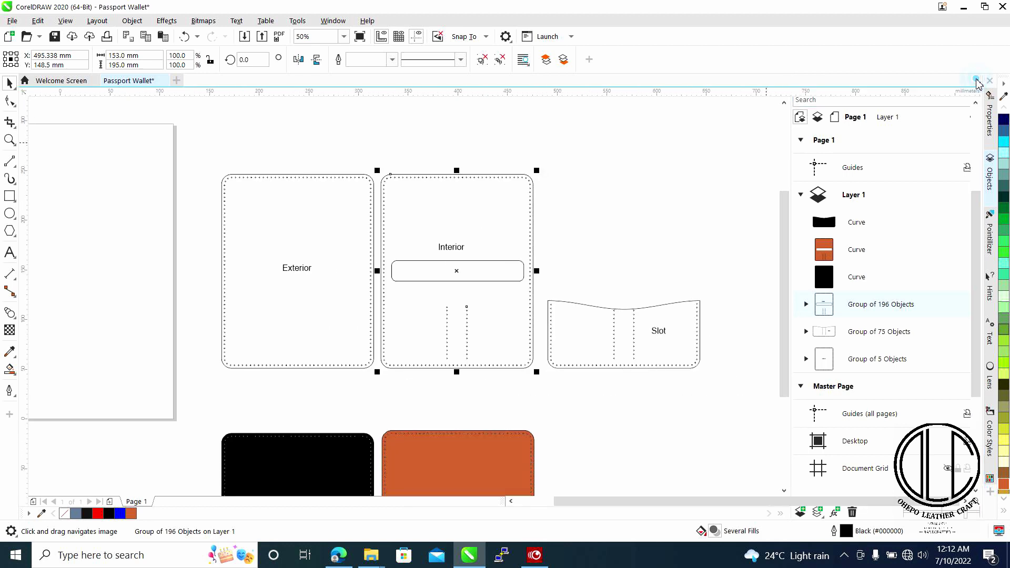
Review the labelled panels together with the leather-coloured copies below them.
{"action": "scroll", "coordinate": [579, 399], "scroll_direction": "down", "scroll_amount": 1}
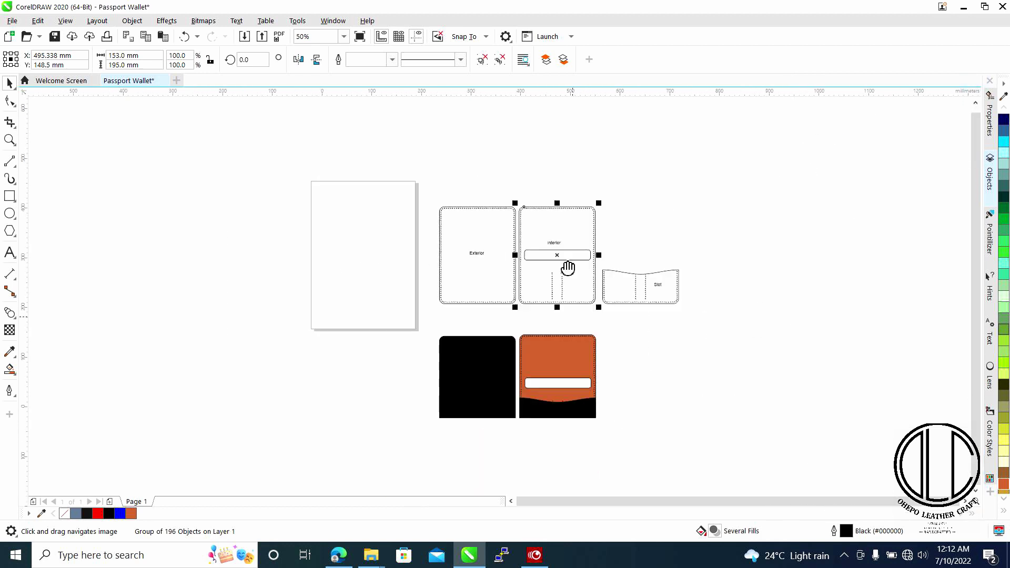
{"action": "scroll", "coordinate": [495, 269], "scroll_direction": "down", "scroll_amount": 2}
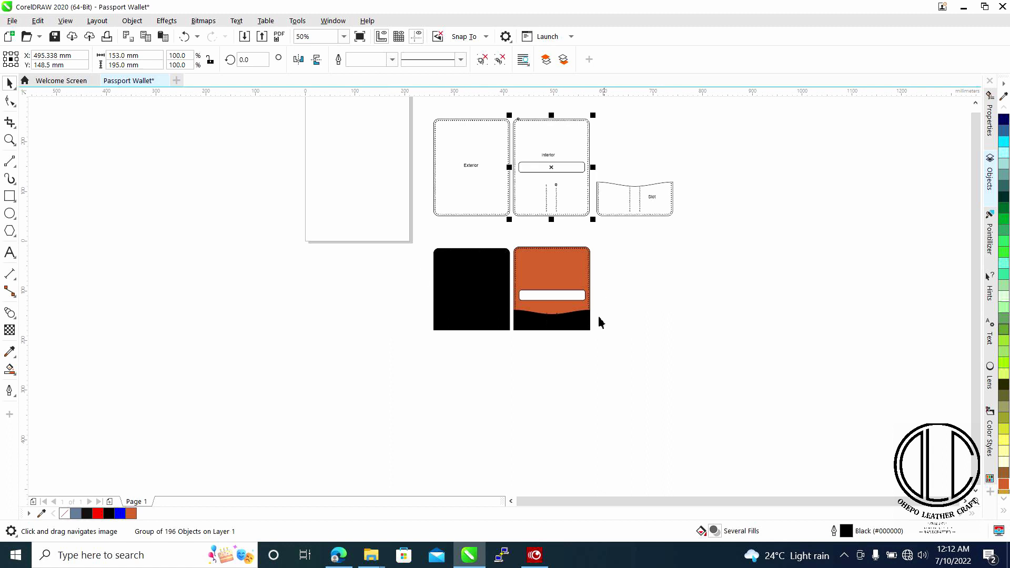
{"action": "scroll", "coordinate": [566, 329], "scroll_direction": "up", "scroll_amount": 1}
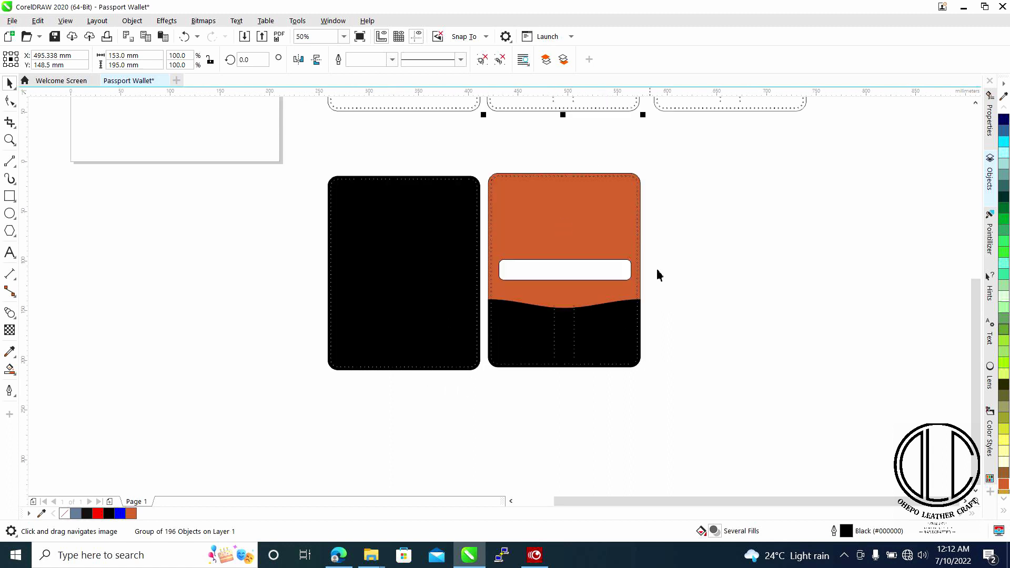
{"action": "left_click_drag", "start_coordinate": [494, 266], "coordinate": [577, 372]}
{"action": "scroll", "coordinate": [516, 286], "scroll_direction": "down", "scroll_amount": 1}
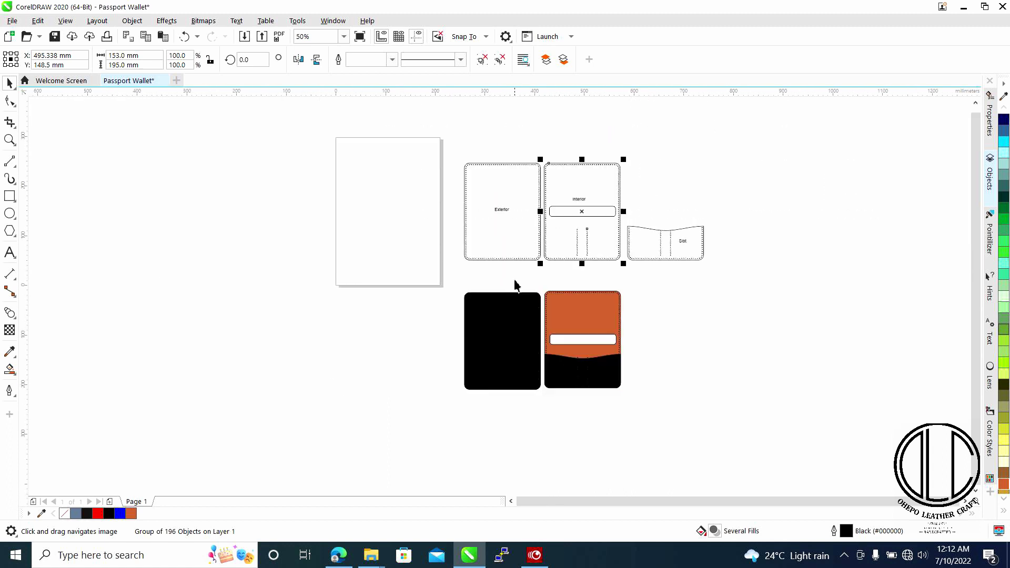
{"action": "left_click_drag", "start_coordinate": [516, 286], "coordinate": [616, 329]}
{"action": "scroll", "coordinate": [546, 329], "scroll_direction": "up", "scroll_amount": 1}
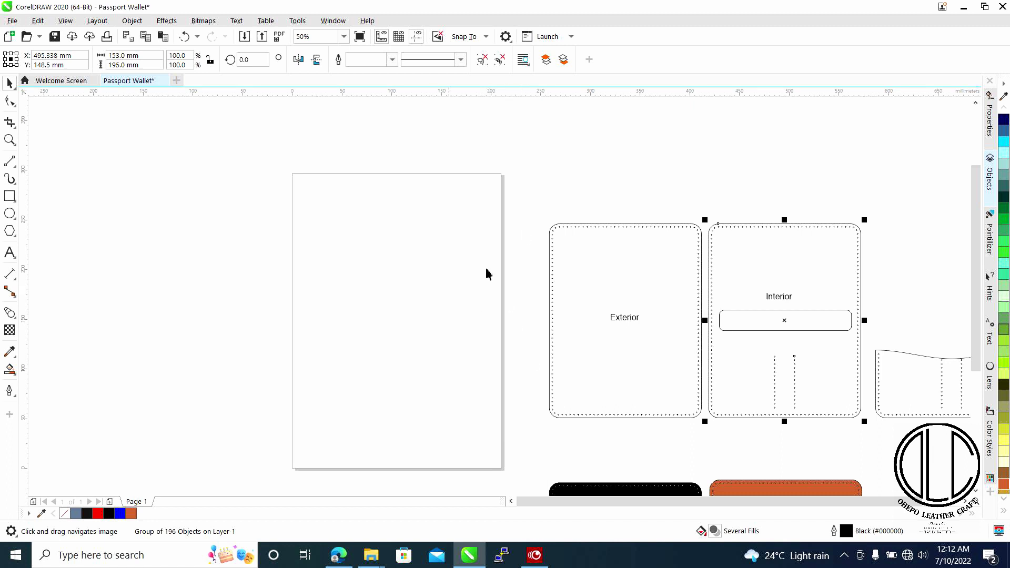
Clear the selection and add a rectangle frame matching the 210 x 297 mm page.
{"action": "left_click", "coordinate": [537, 168]}
{"action": "left_click", "coordinate": [536, 169]}
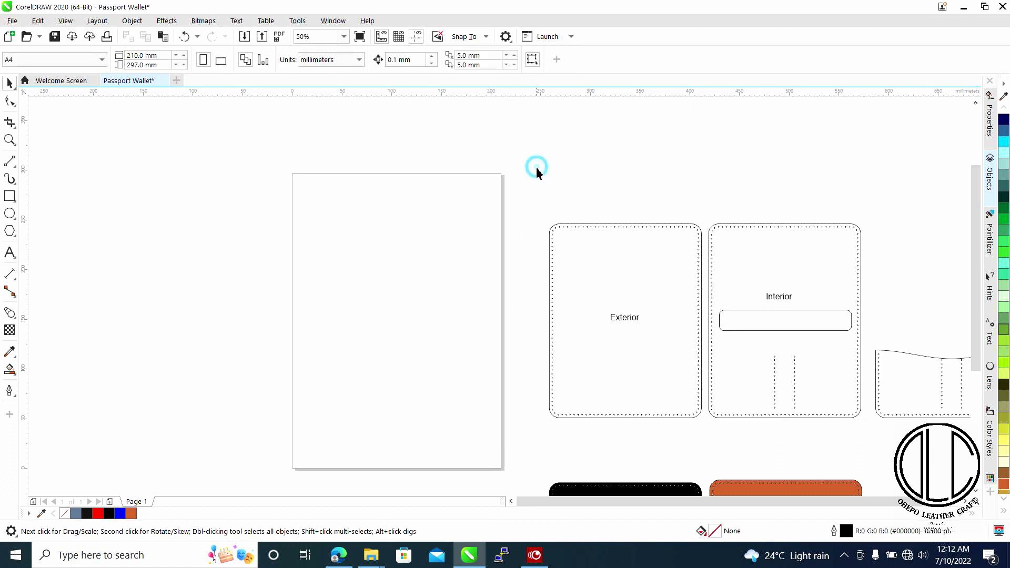
{"action": "left_click", "coordinate": [433, 285]}
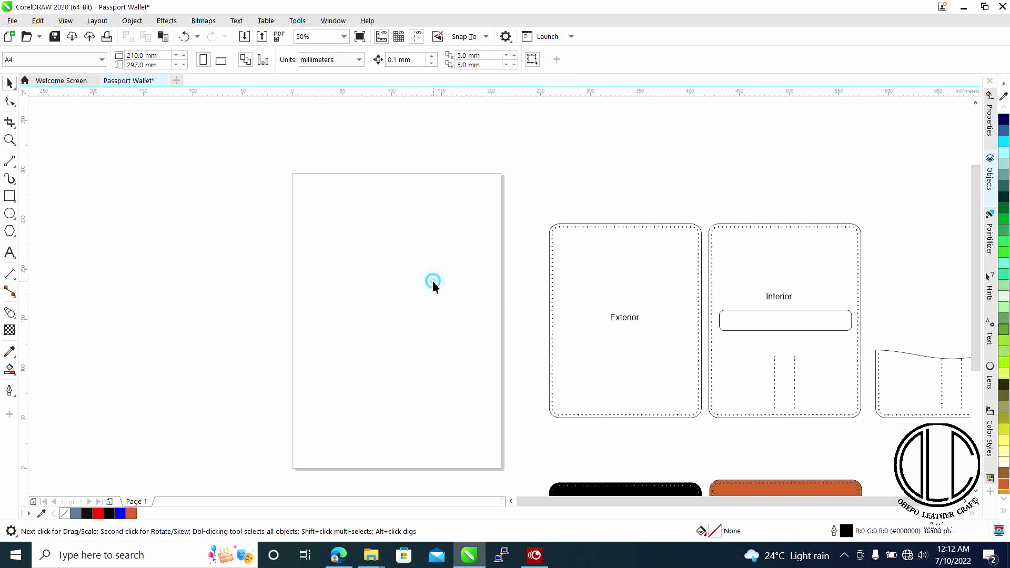
{"action": "double_click", "coordinate": [9, 196]}
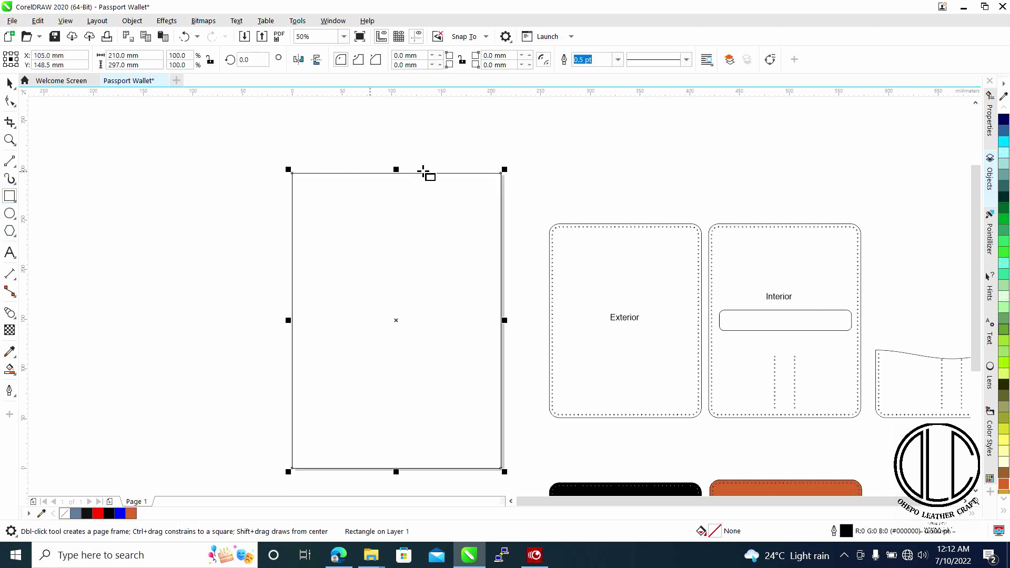
Draw a square about 34 mm wide beside the page and set its width and height to 1 cm.
{"action": "left_click", "coordinate": [9, 196]}
{"action": "left_click_drag", "start_coordinate": [190, 251], "coordinate": [225, 285]}
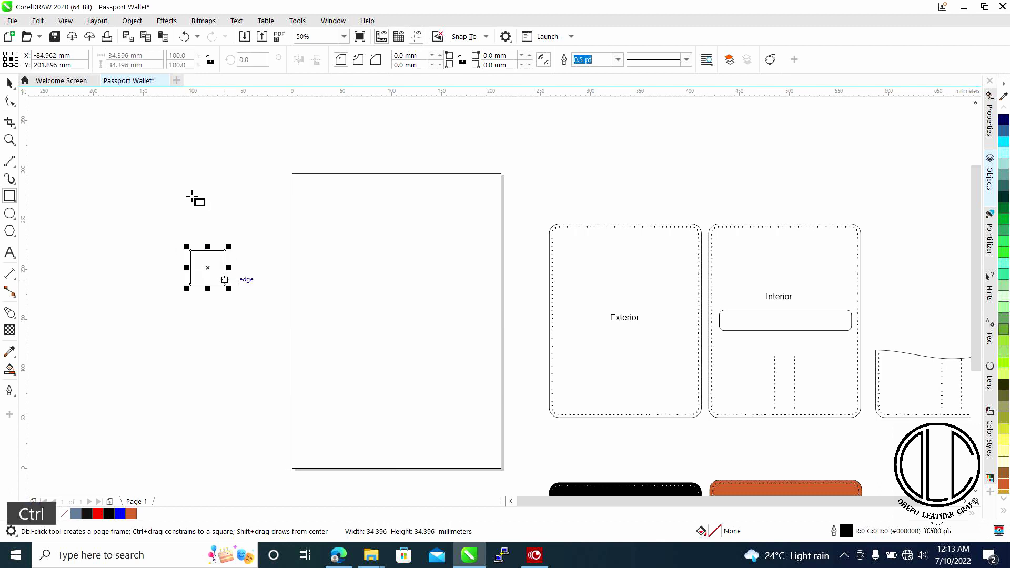
{"action": "left_click", "coordinate": [125, 55]}
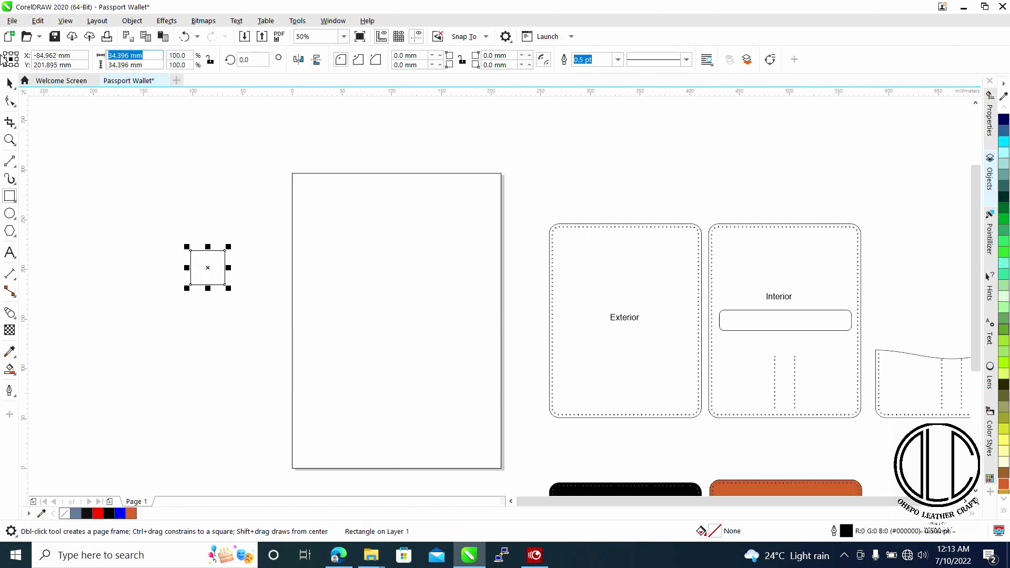
{"action": "type", "text": "1cm"}
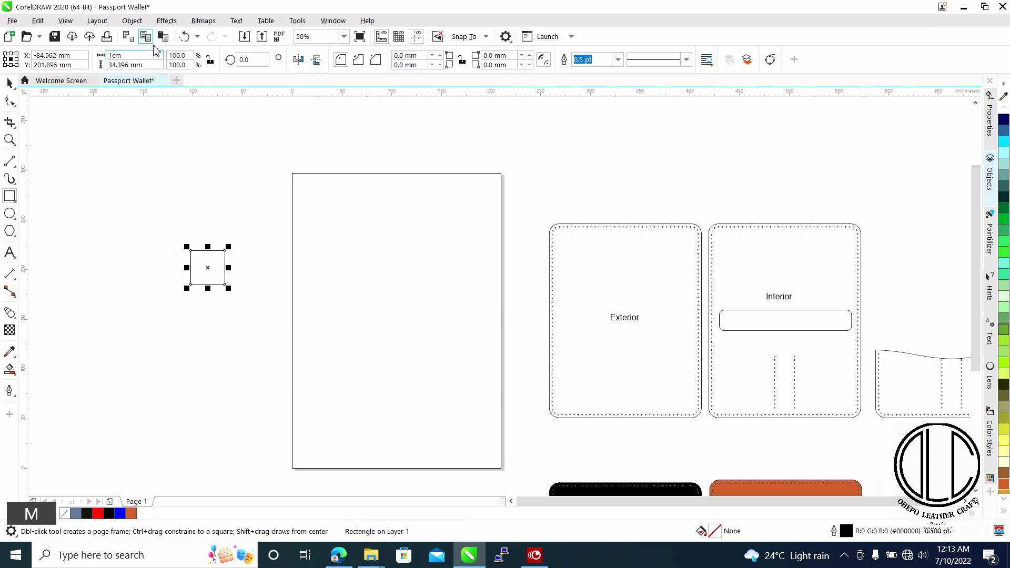
{"action": "left_click", "coordinate": [142, 65]}
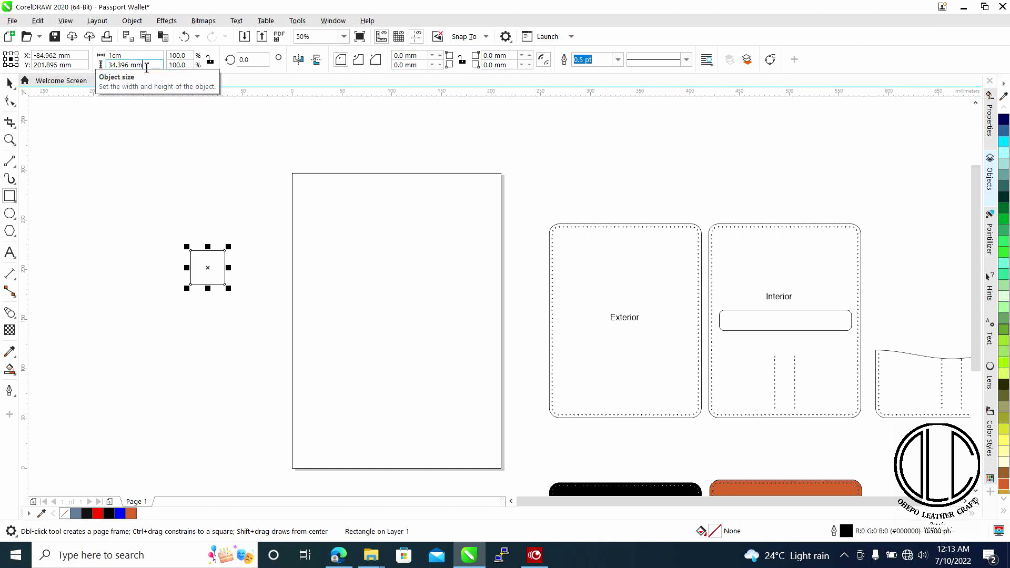
{"action": "key", "text": "BackSpace"}
{"action": "key", "text": "BackSpace"}
{"action": "key", "text": "BackSpace"}
{"action": "key", "text": "BackSpace"}
{"action": "key", "text": "BackSpace"}
{"action": "key", "text": "BackSpace"}
{"action": "key", "text": "BackSpace"}
{"action": "key", "text": "BackSpace"}
{"action": "key", "text": "BackSpace"}
{"action": "type", "text": "1"}
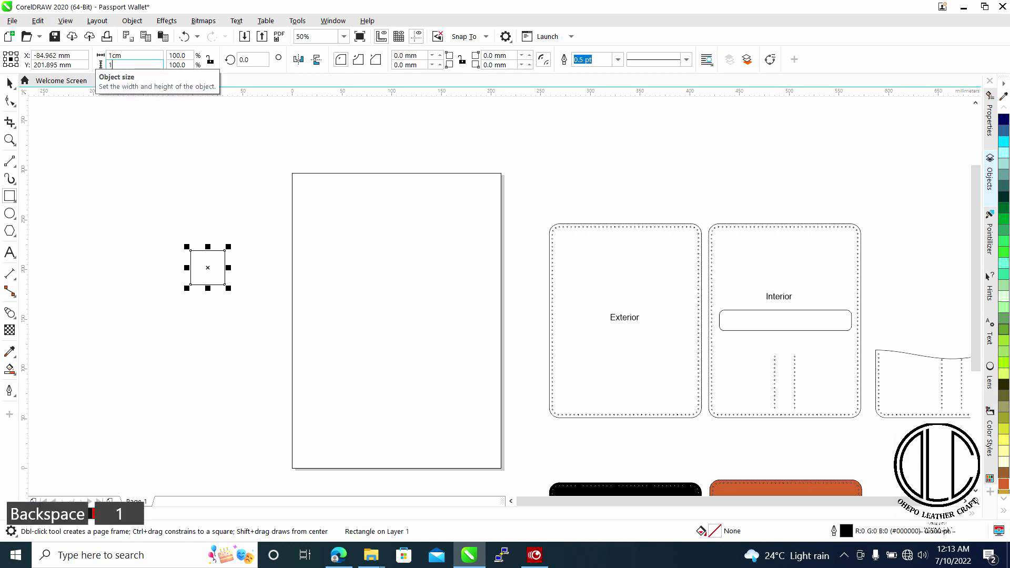
{"action": "type", "text": "cm"}
{"action": "key", "text": "Return"}
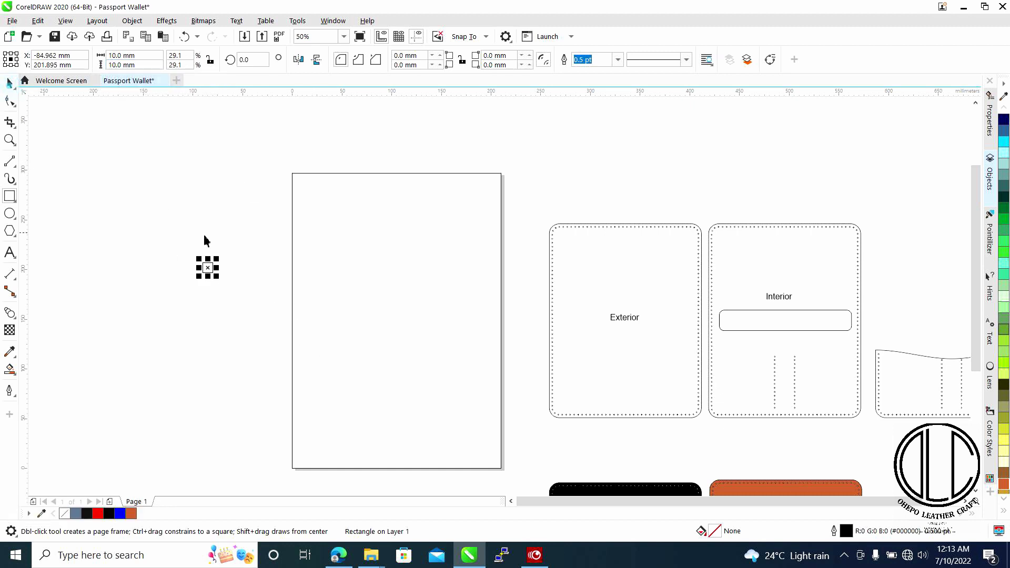
Move the small square closer to the page's edge and delete it.
{"action": "key", "text": "space"}
{"action": "left_click_drag", "start_coordinate": [208, 269], "coordinate": [265, 251]}
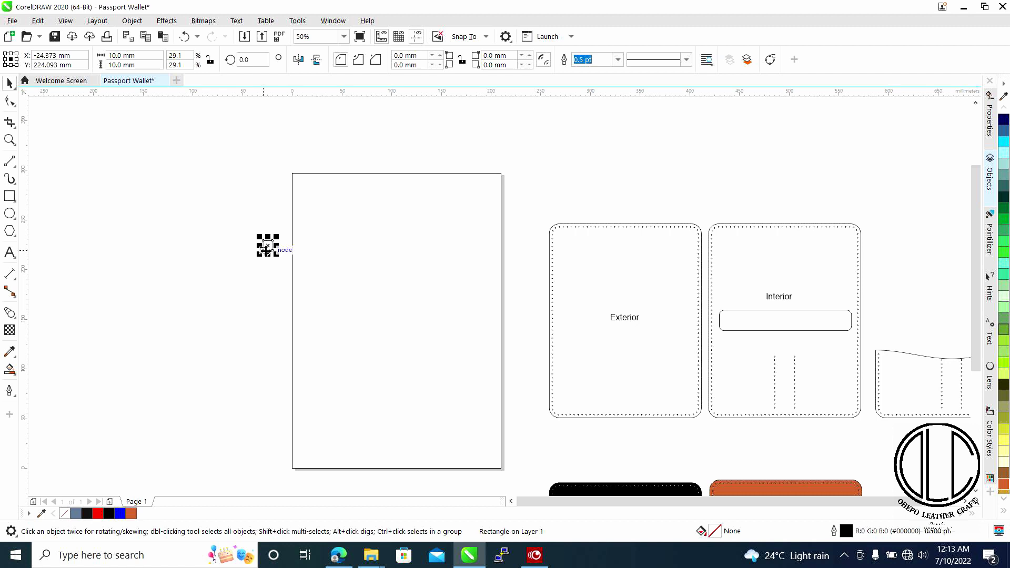
{"action": "key", "text": "Delete"}
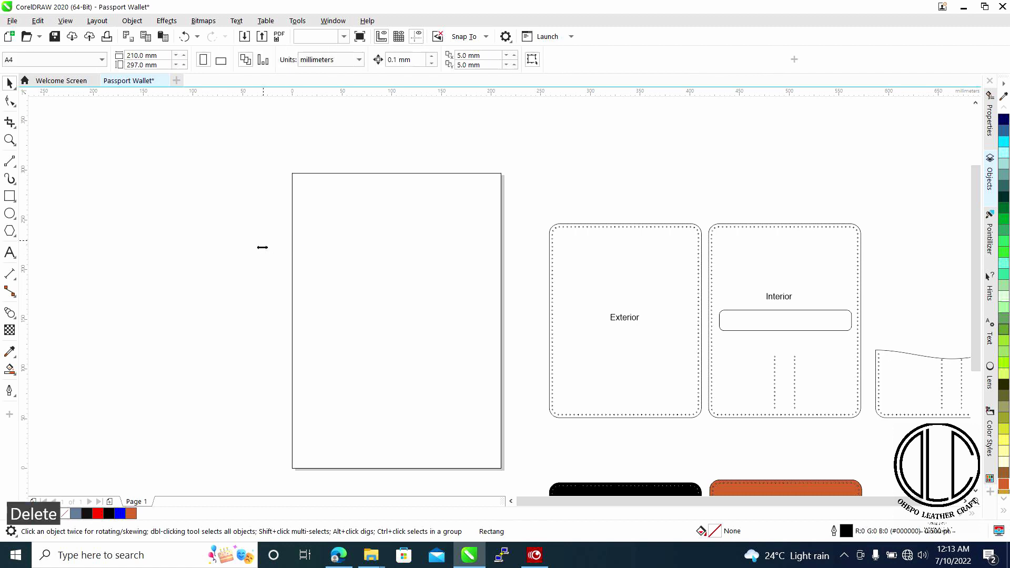
Apply a one-step inside contour with a 1 cm offset to the page-sized rectangle frame.
{"action": "left_click", "coordinate": [370, 197]}
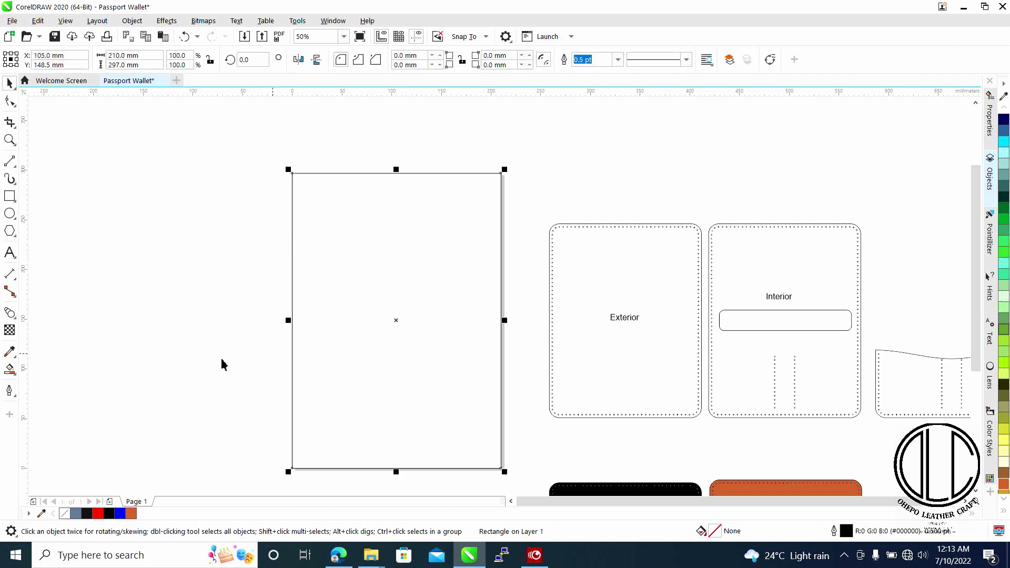
{"action": "left_click", "coordinate": [14, 318]}
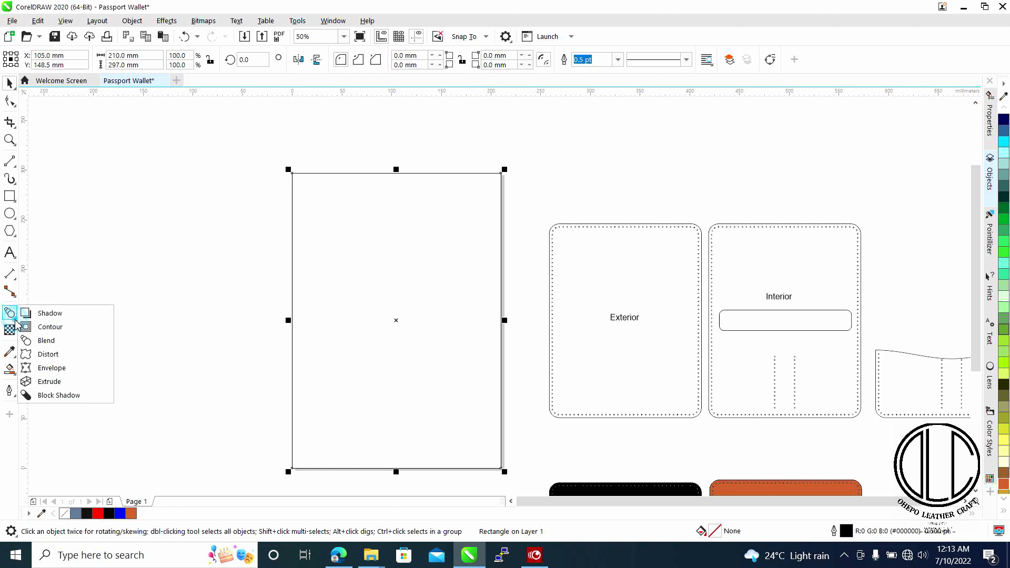
{"action": "left_click", "coordinate": [46, 327]}
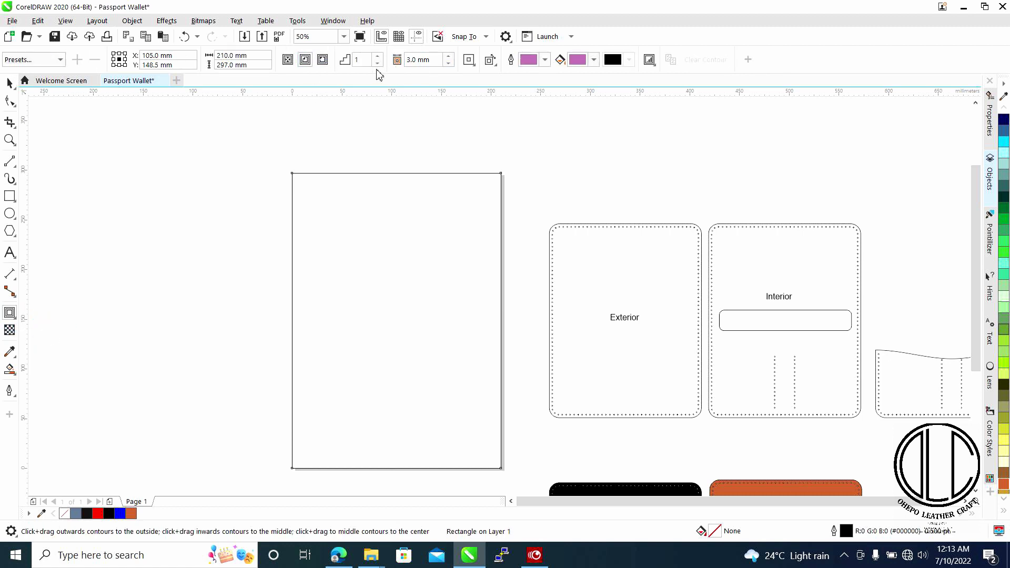
{"action": "left_click", "coordinate": [442, 61]}
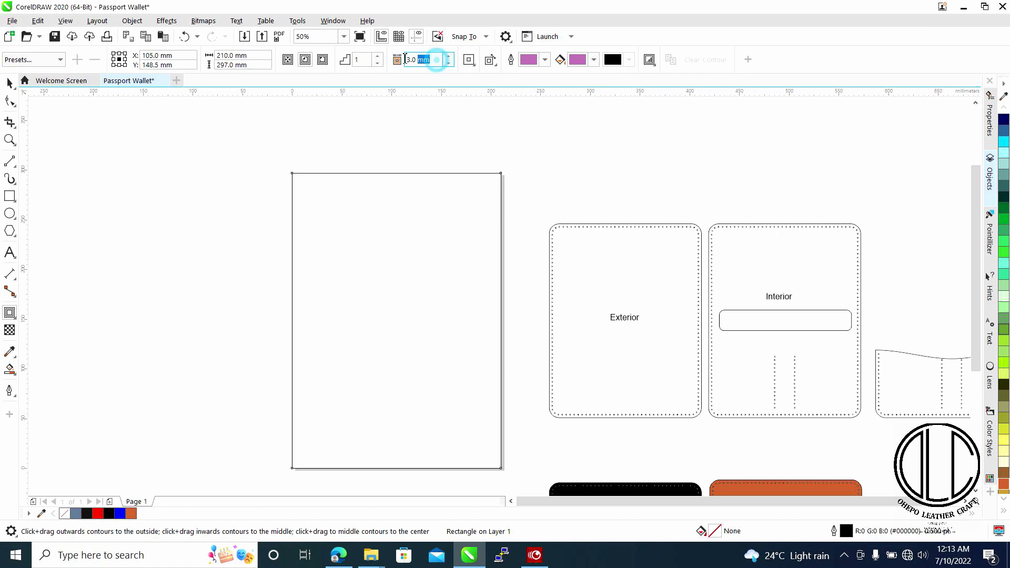
{"action": "type", "text": "1cm"}
{"action": "key", "text": "Return"}
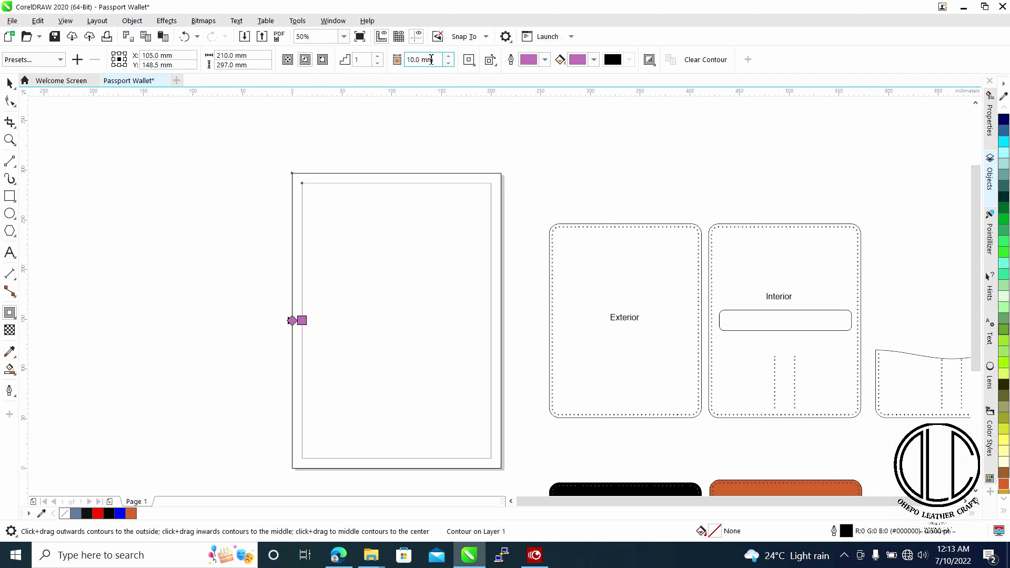
Set the page frame's contour offset to 5 mm.
{"action": "left_click_drag", "start_coordinate": [435, 60], "coordinate": [384, 60]}
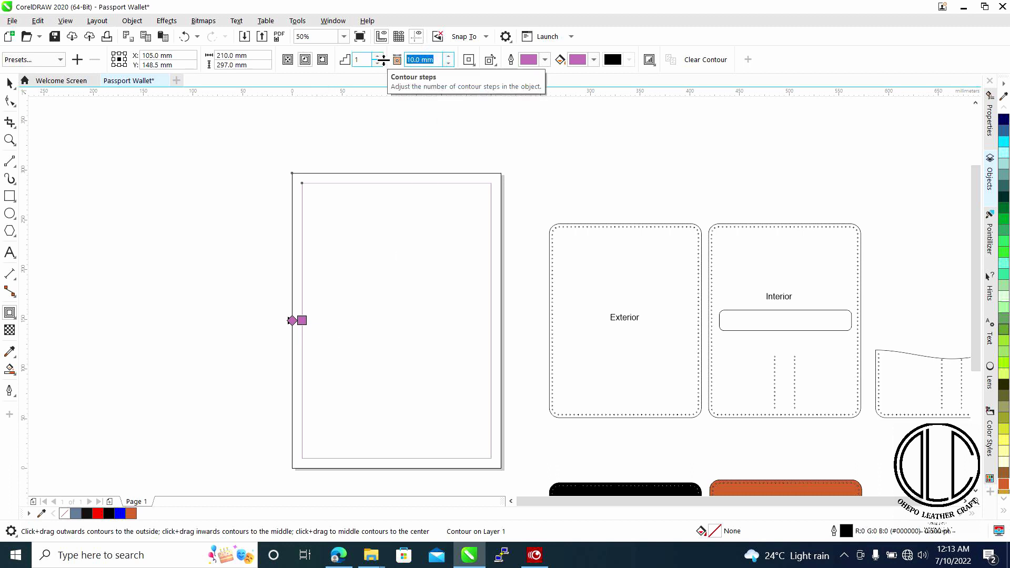
{"action": "type", "text": "5c"}
{"action": "key", "text": "BackSpace"}
{"action": "type", "text": "mm"}
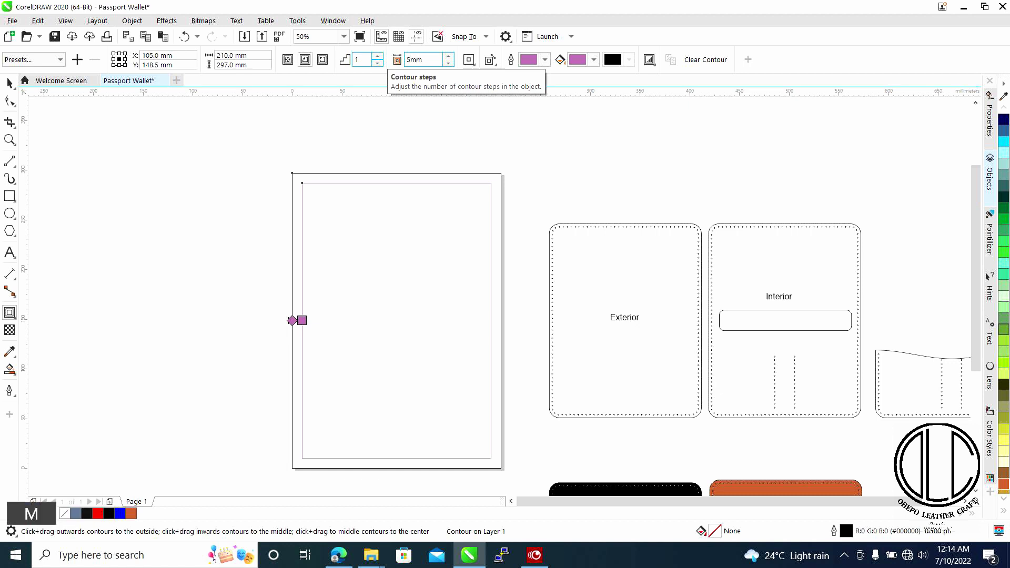
{"action": "key", "text": "Return"}
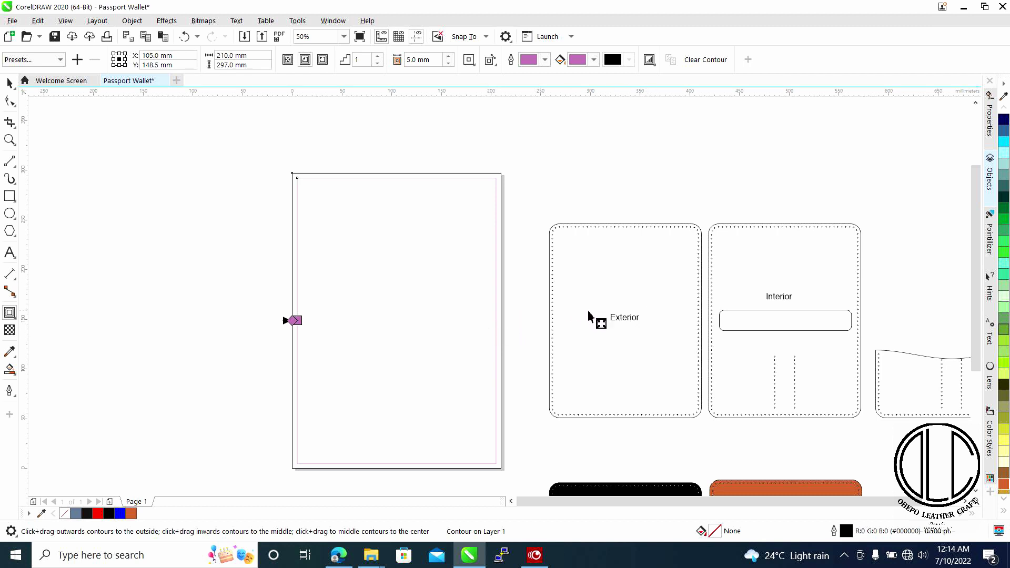
{"action": "left_click", "coordinate": [10, 84]}
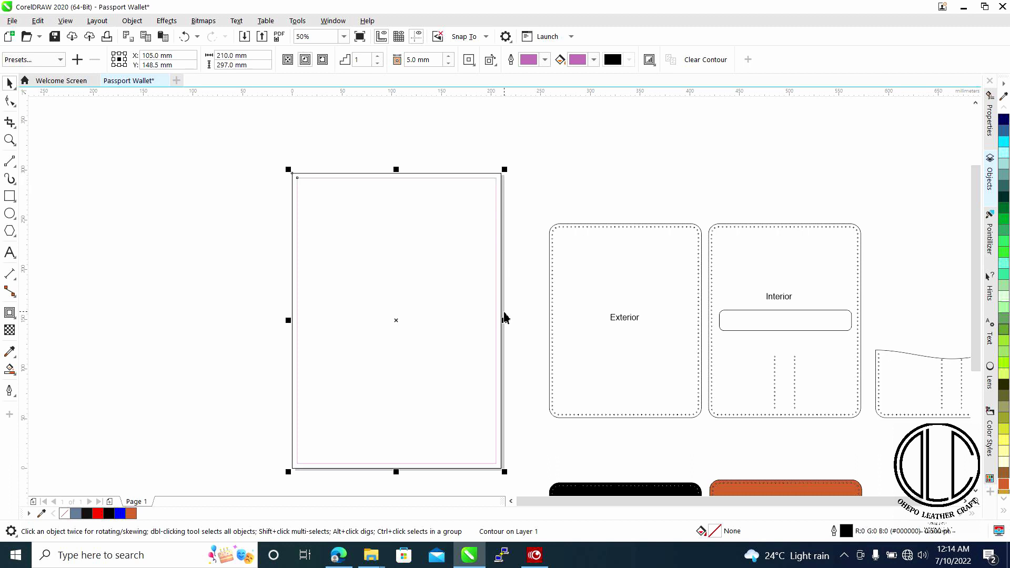
Centre the Exterior panel on the page and move it straight up to just inside the frame's upper edge.
{"action": "left_click_drag", "start_coordinate": [536, 407], "coordinate": [513, 382]}
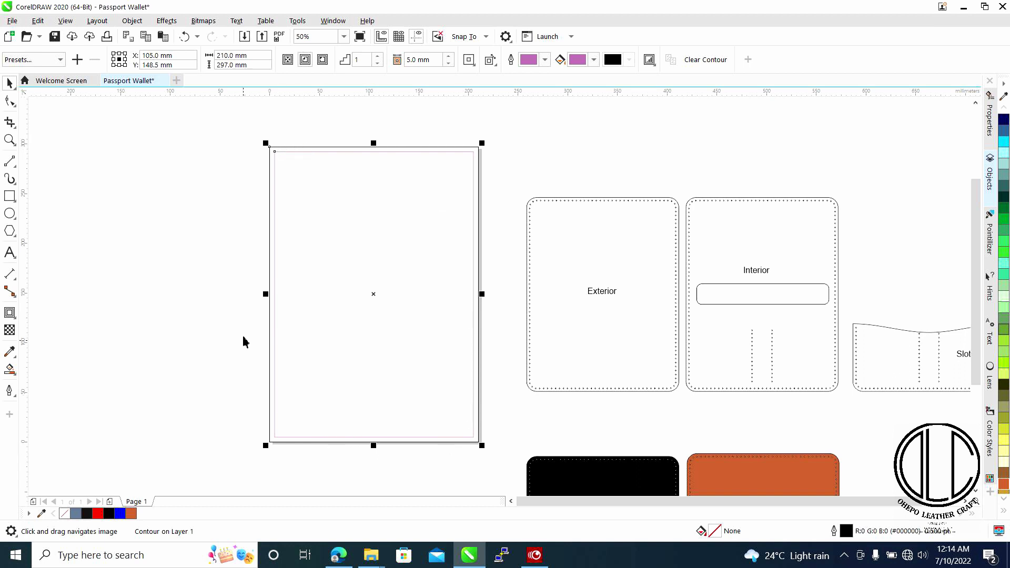
{"action": "left_click_drag", "start_coordinate": [514, 167], "coordinate": [683, 422]}
{"action": "key", "text": "ctrl"}
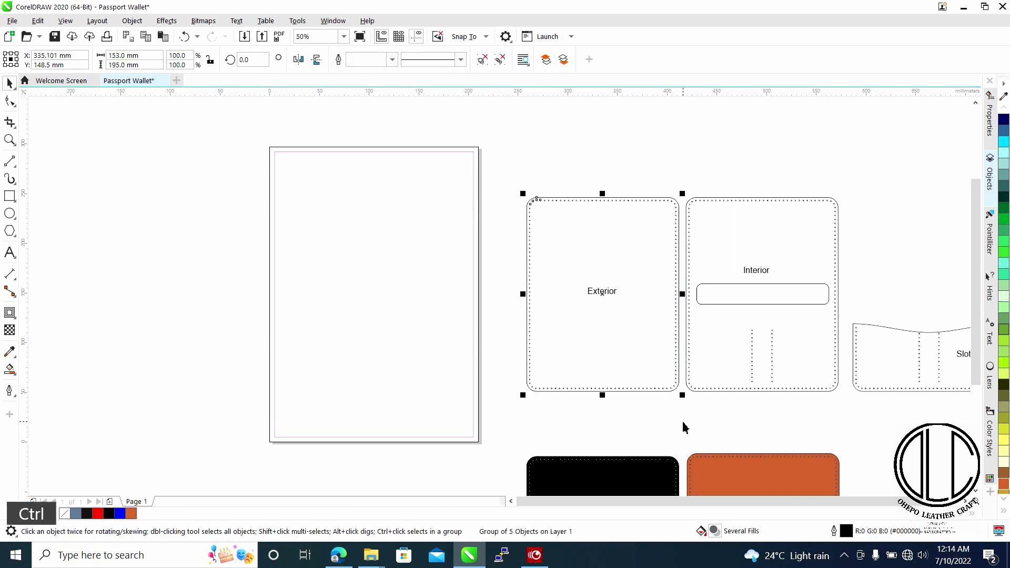
{"action": "key", "text": "ctrl+g"}
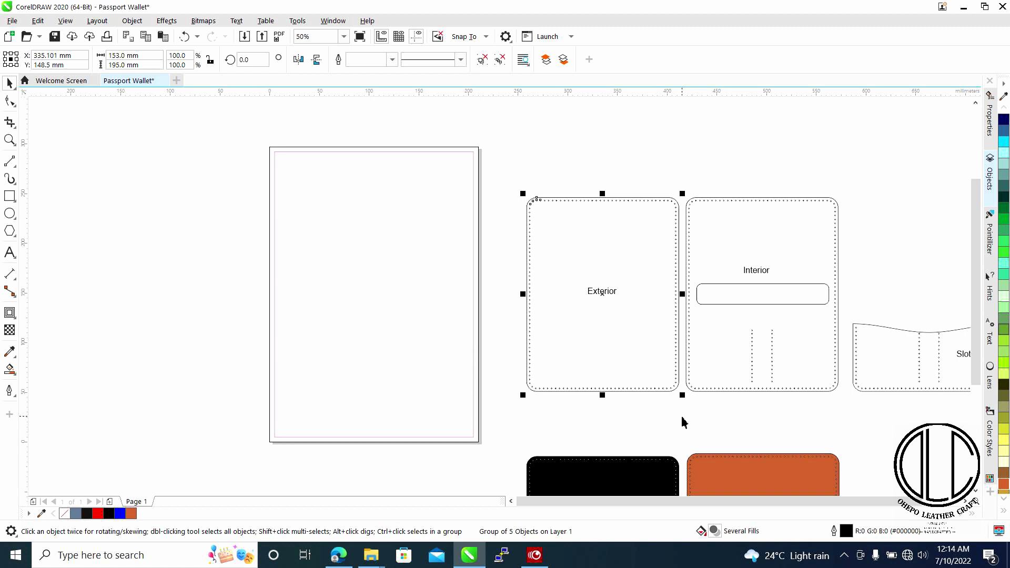
{"action": "key", "text": "p"}
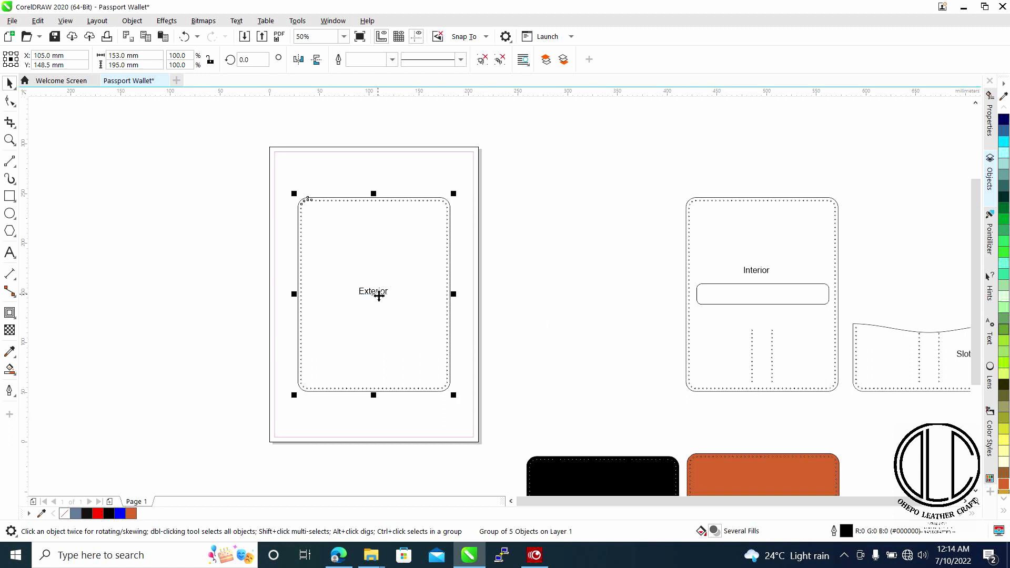
{"action": "left_click", "coordinate": [376, 296]}
{"action": "left_click_drag", "start_coordinate": [376, 295], "coordinate": [367, 255]}
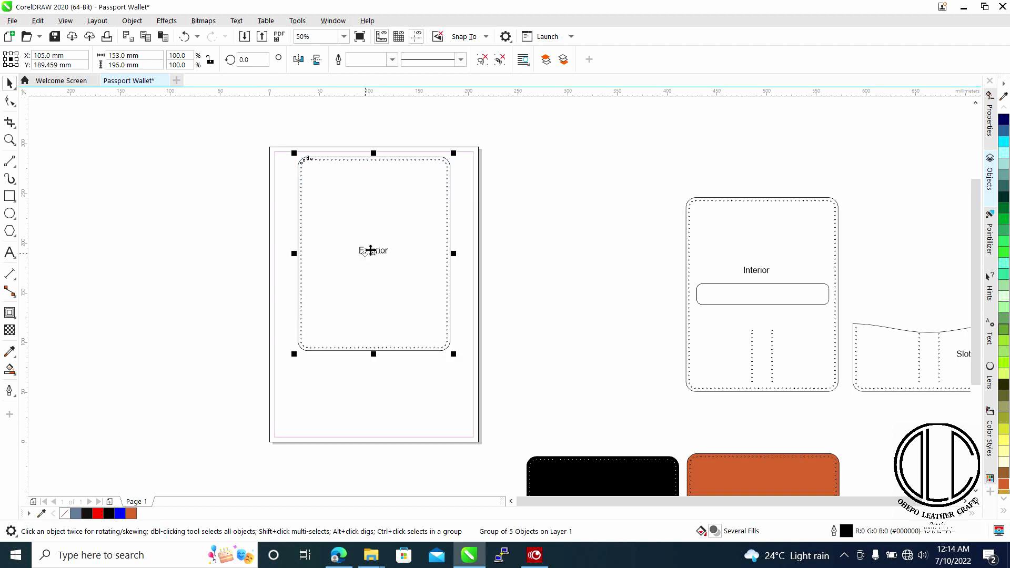
Move the Slot panel onto the page, centred horizontally just below the Exterior panel.
{"action": "left_click_drag", "start_coordinate": [712, 366], "coordinate": [653, 358]}
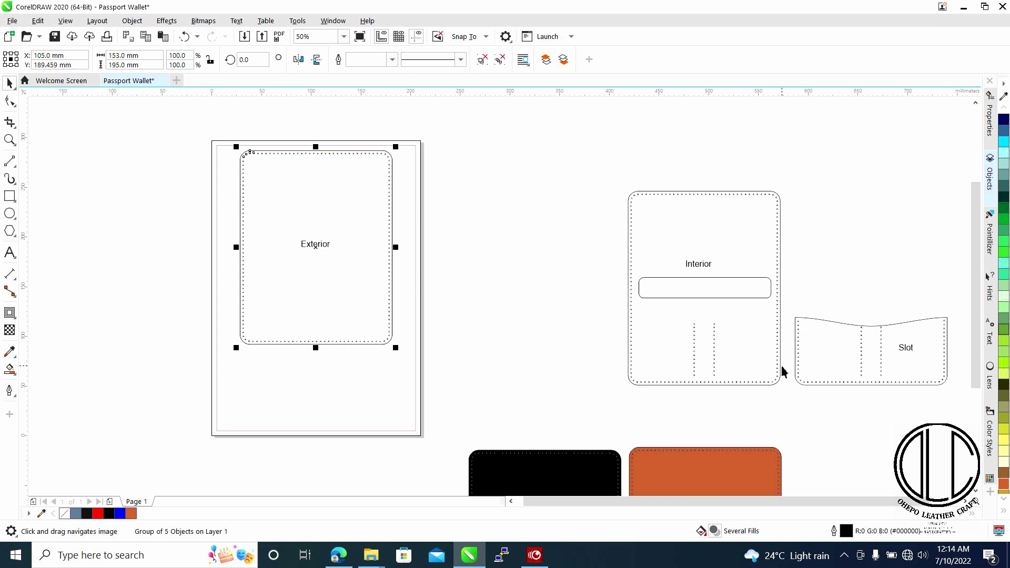
{"action": "left_click_drag", "start_coordinate": [783, 372], "coordinate": [733, 363]}
{"action": "left_click_drag", "start_coordinate": [934, 403], "coordinate": [744, 287]}
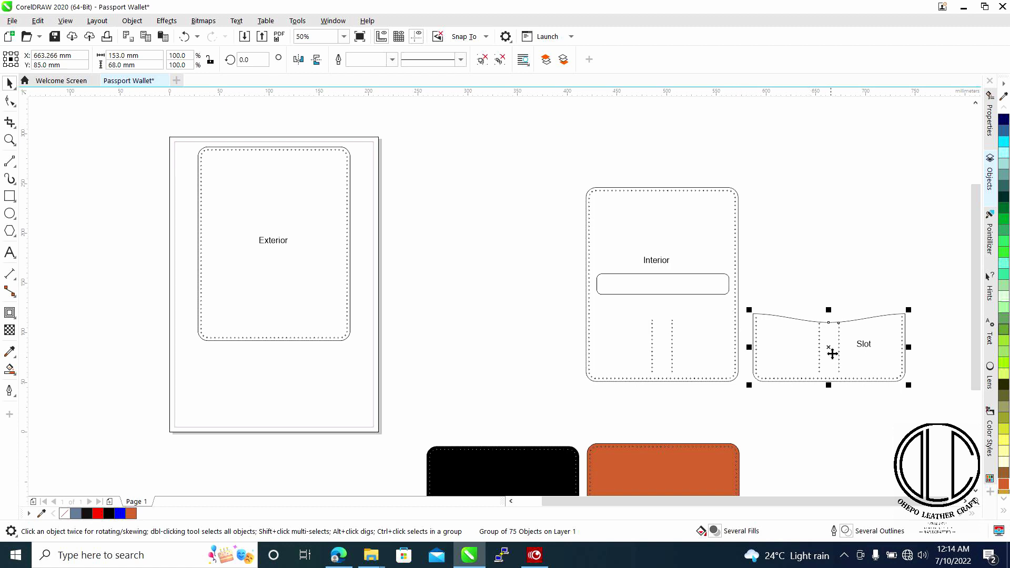
{"action": "left_click_drag", "start_coordinate": [823, 353], "coordinate": [279, 384]}
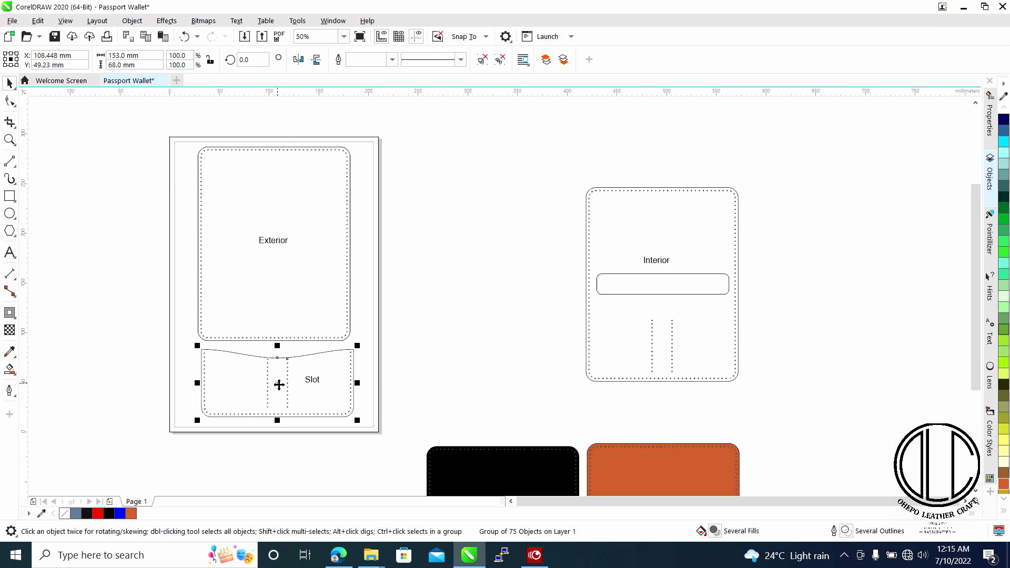
{"action": "key", "text": "p"}
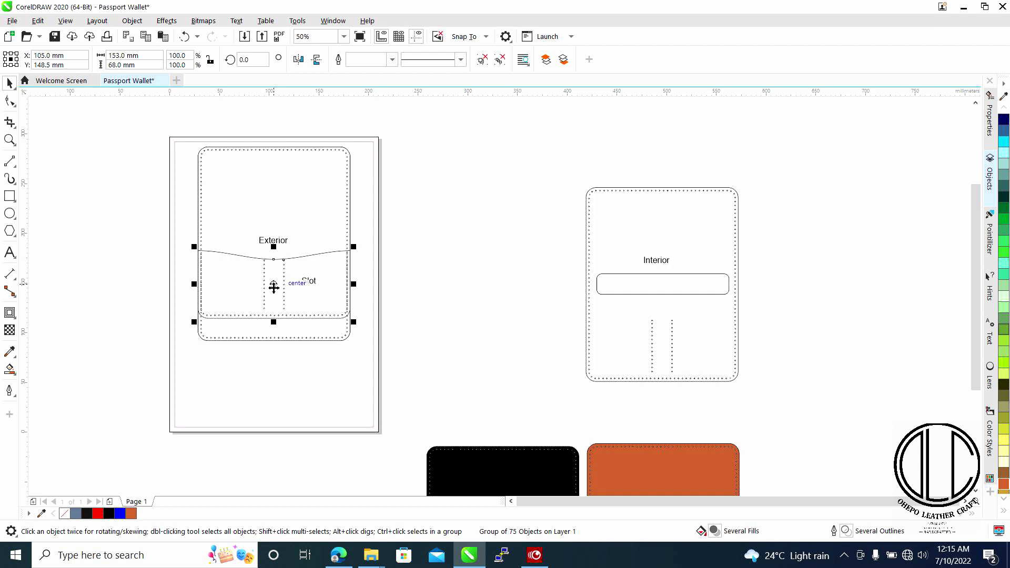
{"action": "left_click_drag", "start_coordinate": [273, 287], "coordinate": [270, 383]}
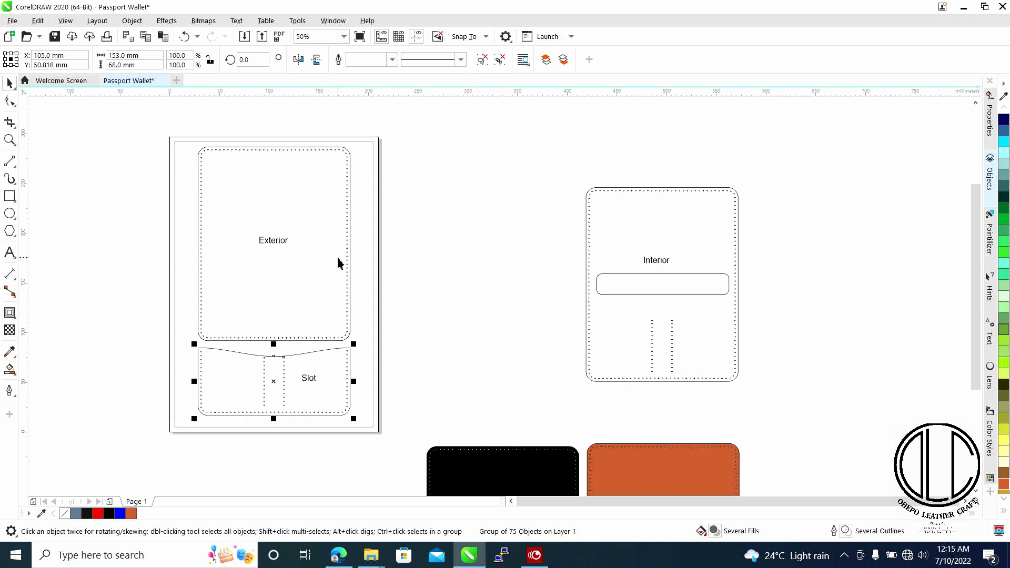
Add a second page and copy the contoured frame from Page 1 onto it.
{"action": "left_click_drag", "start_coordinate": [500, 413], "coordinate": [489, 395]}
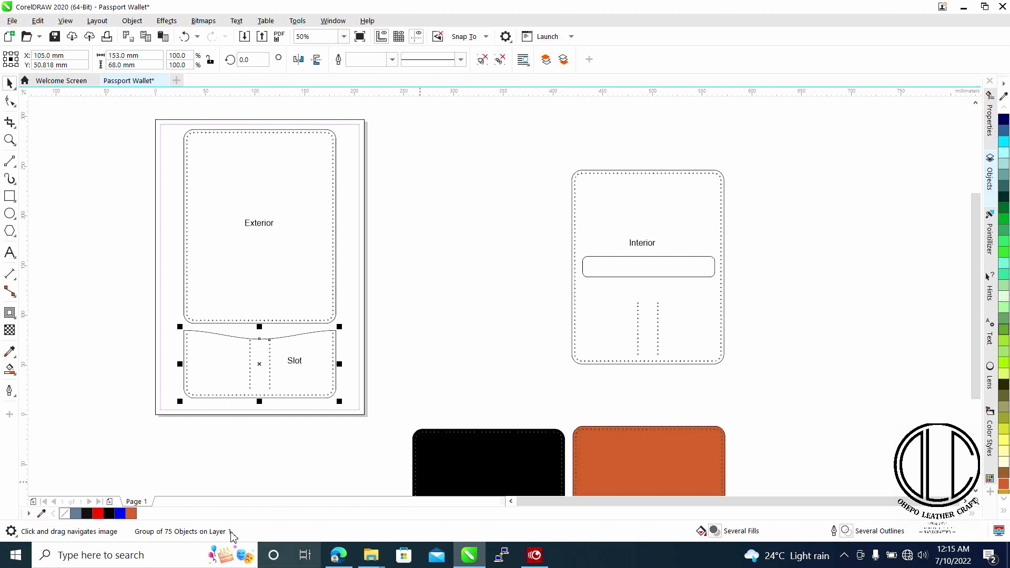
{"action": "left_click", "coordinate": [110, 503]}
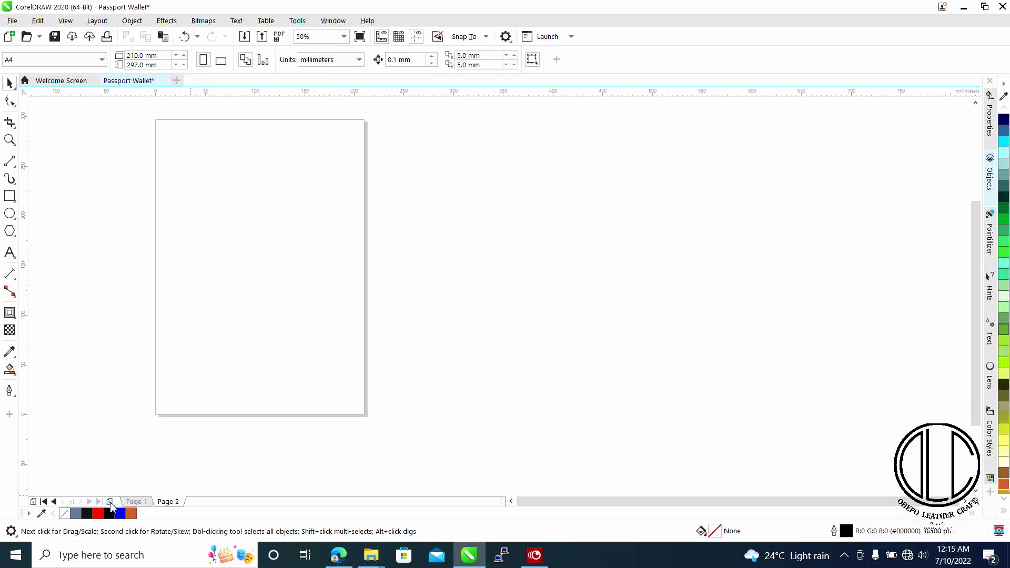
{"action": "left_click", "coordinate": [135, 502]}
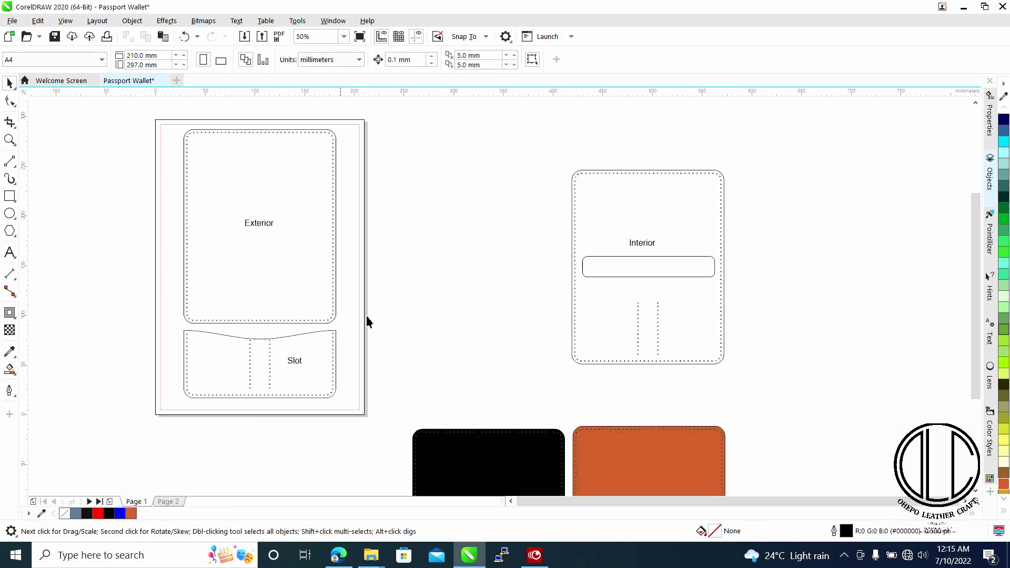
{"action": "left_click", "coordinate": [365, 244]}
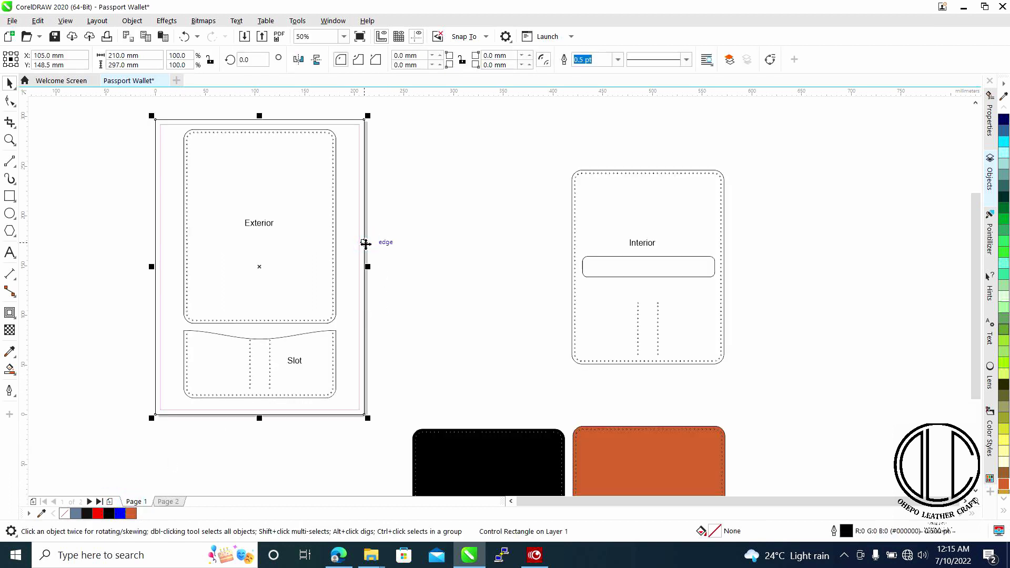
{"action": "left_click", "coordinate": [361, 247], "text": "ctrl"}
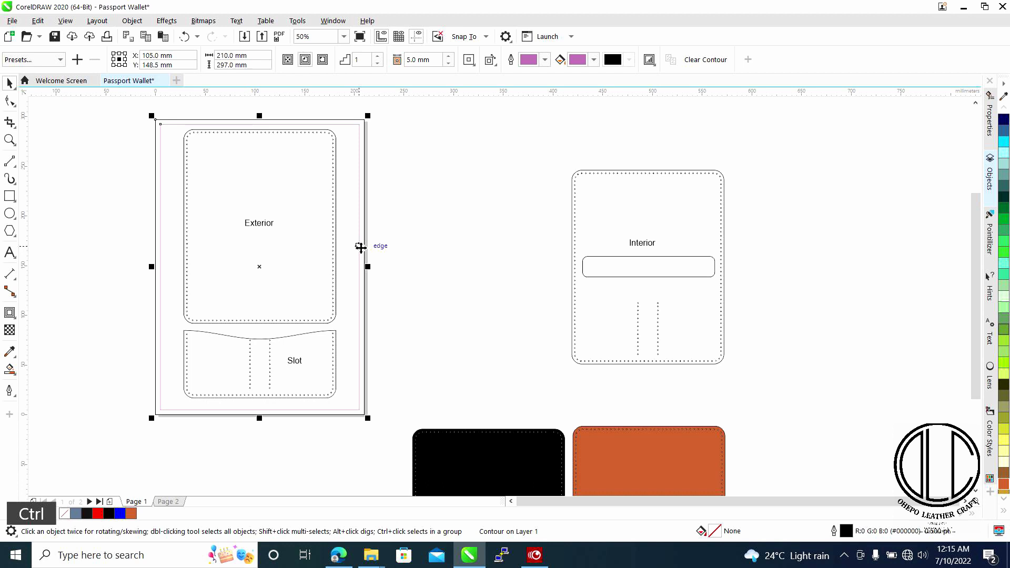
{"action": "key", "text": "ctrl+c"}
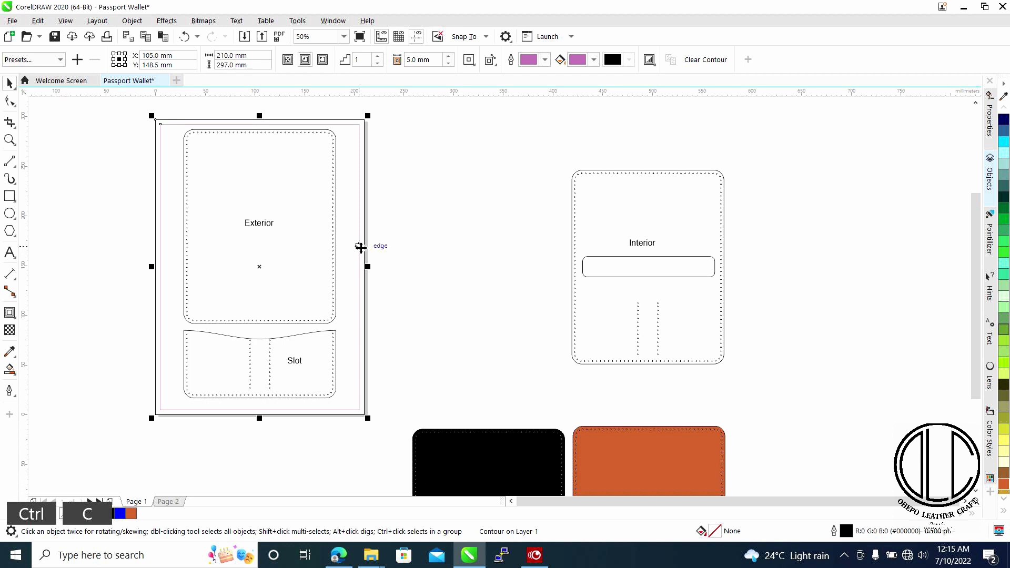
{"action": "left_click", "coordinate": [166, 501]}
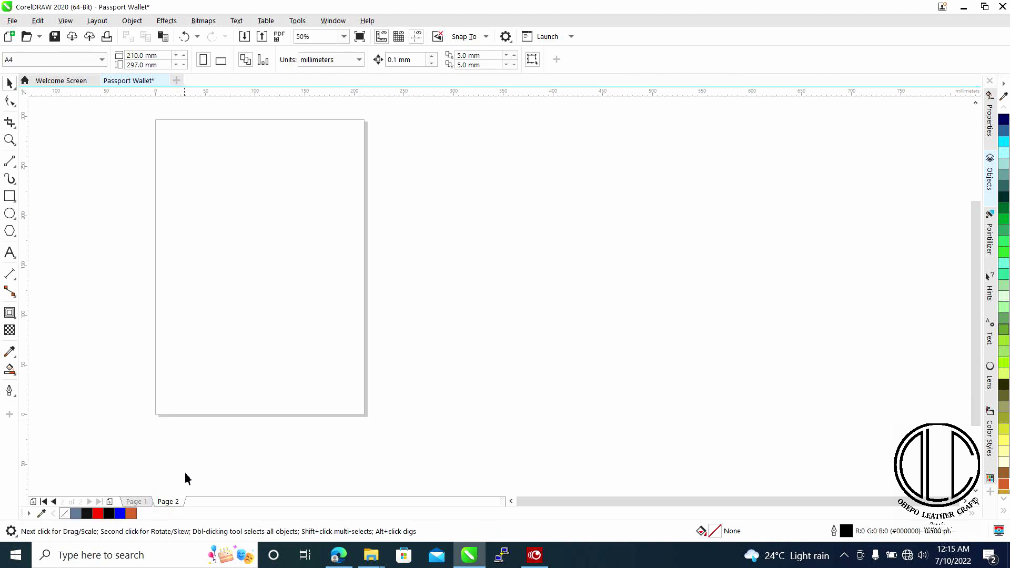
{"action": "key", "text": "ctrl+v"}
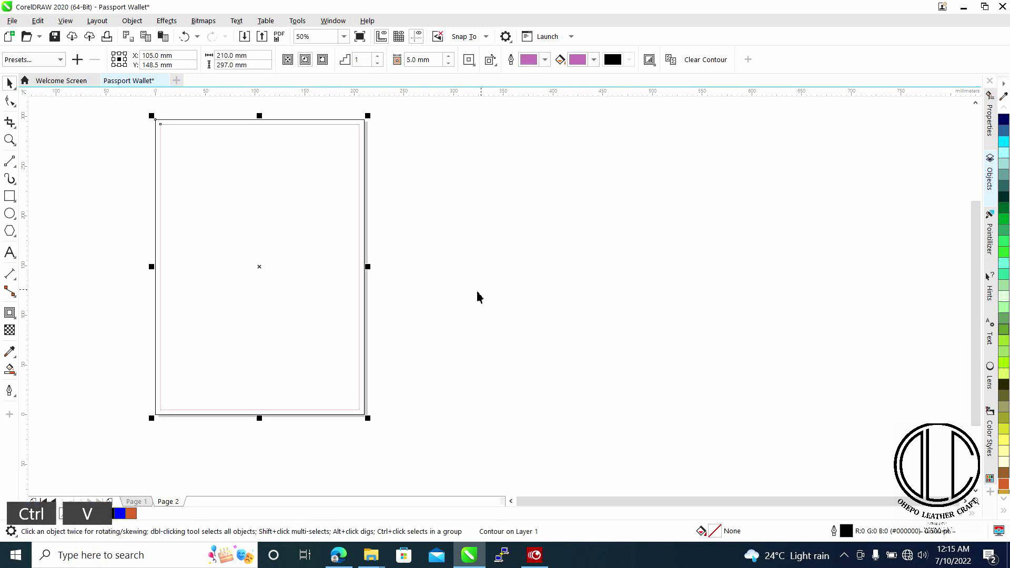
Transfer the Interior panel from Page 1 to Page 2 and centre it on the page.
{"action": "left_click", "coordinate": [144, 502]}
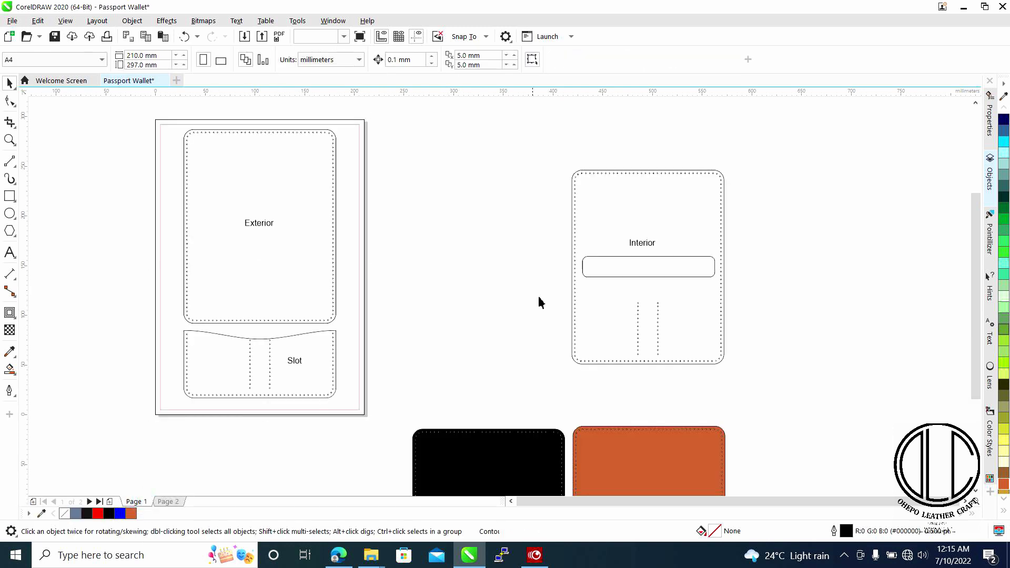
{"action": "mouse_move", "coordinate": [554, 147]}
{"action": "left_mouse_down"}
{"action": "mouse_move", "coordinate": [688, 319]}
{"action": "mouse_move", "coordinate": [784, 399]}
{"action": "left_mouse_up"}
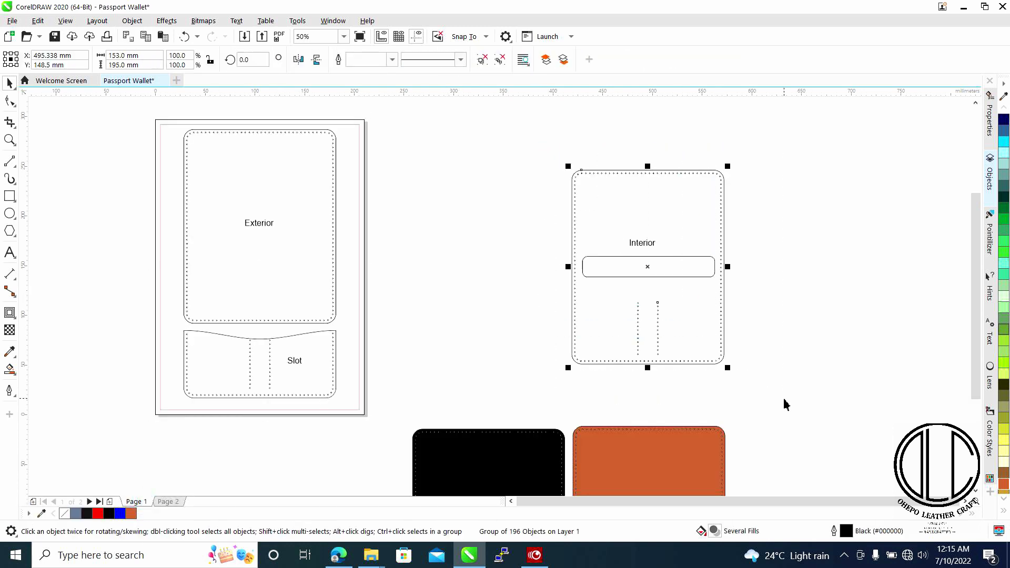
{"action": "key", "text": "ctrl+x"}
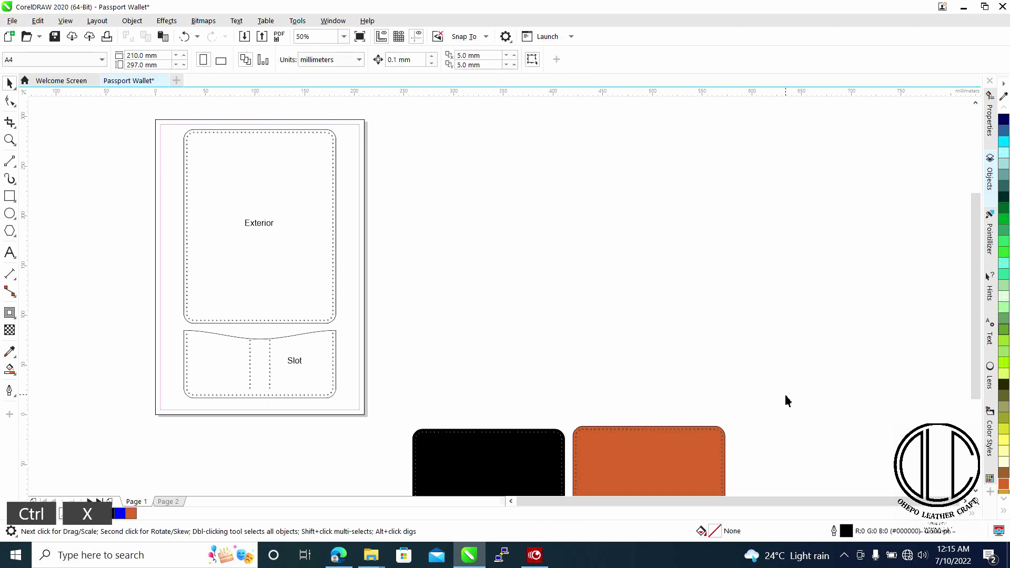
{"action": "left_click", "coordinate": [167, 502]}
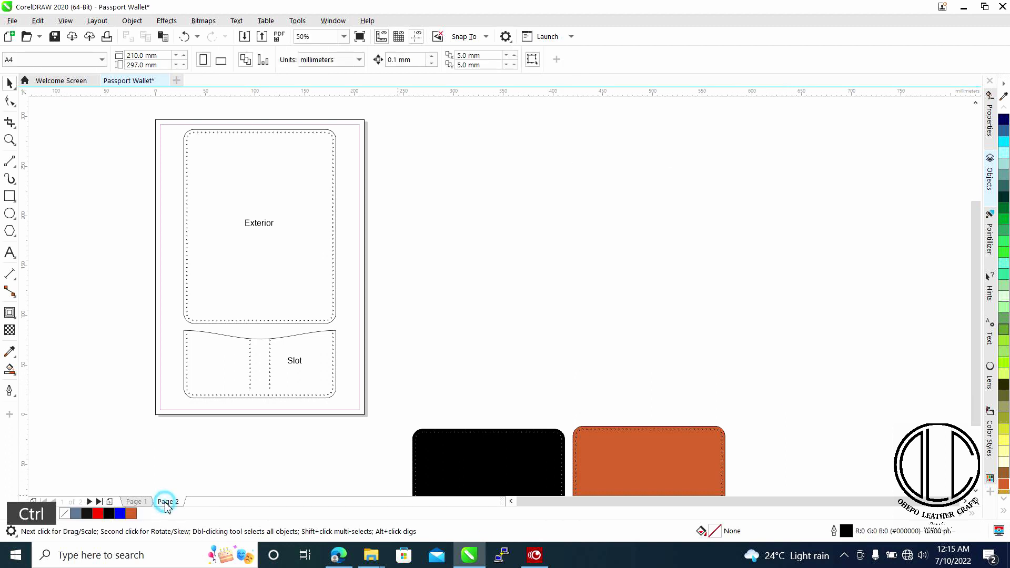
{"action": "key", "text": "ctrl+v"}
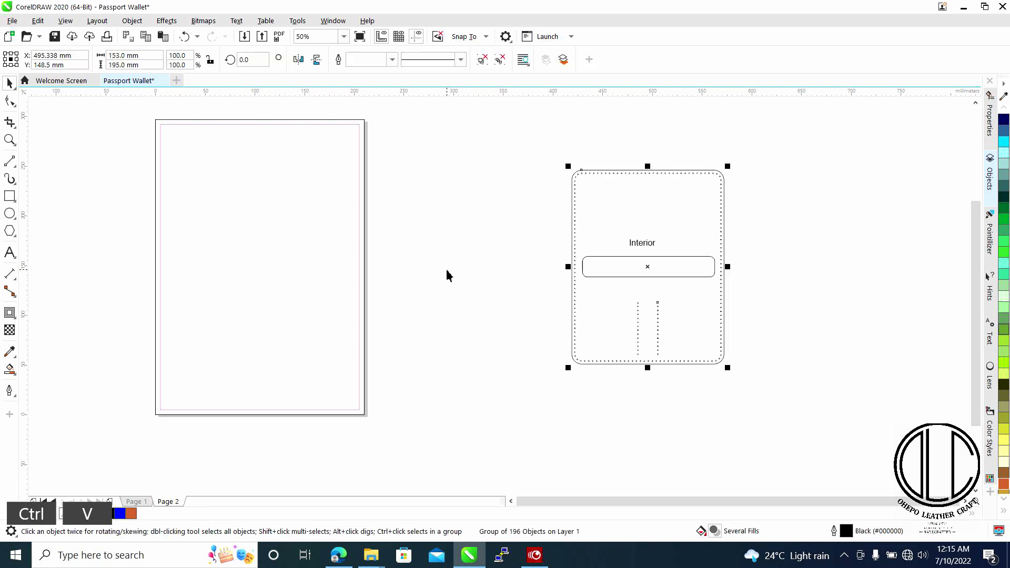
{"action": "key", "text": "ctrl+g"}
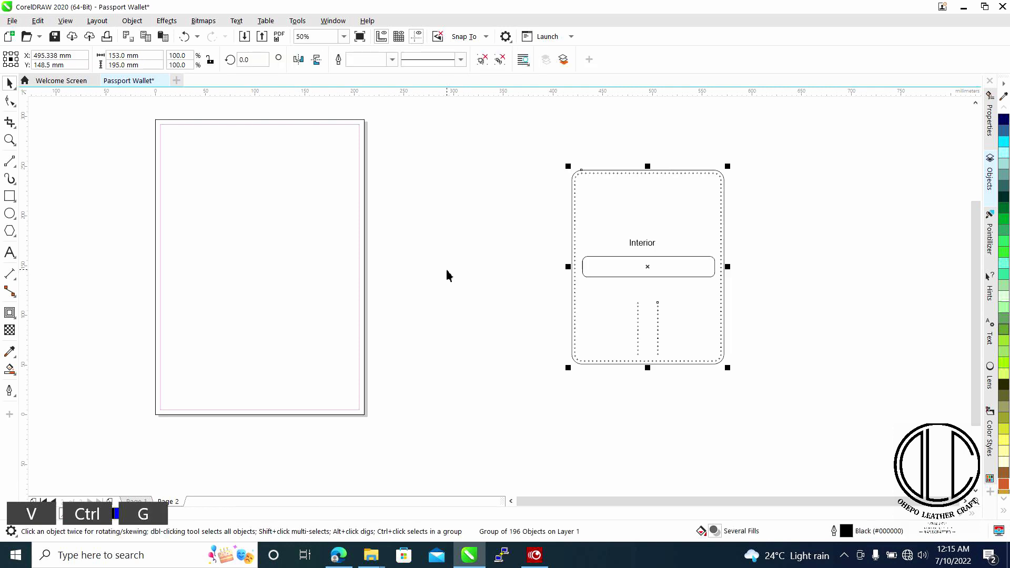
{"action": "key", "text": "p"}
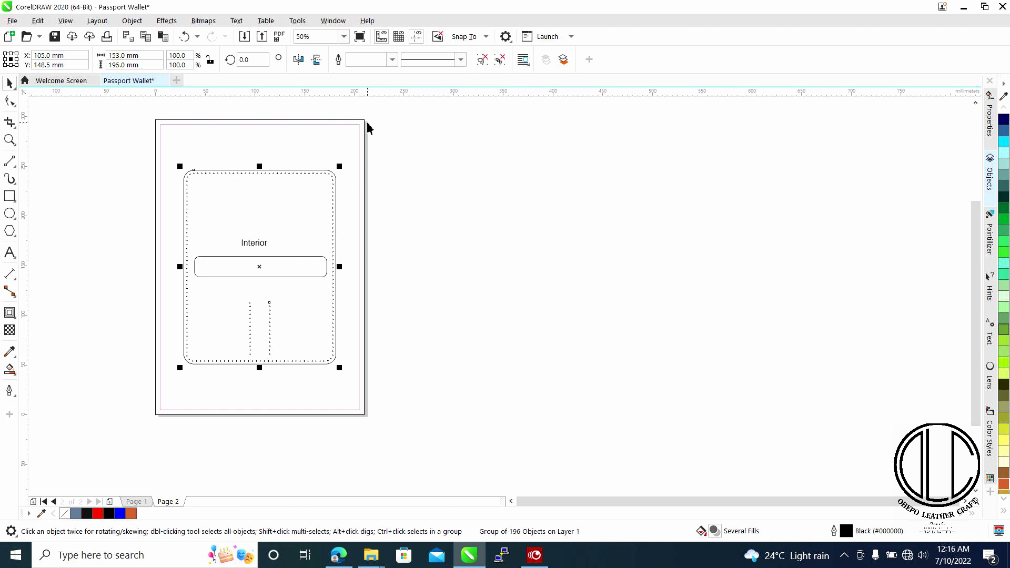
Delete the contoured page frame from Page 2 and from Page 1.
{"action": "left_click", "coordinate": [346, 130]}
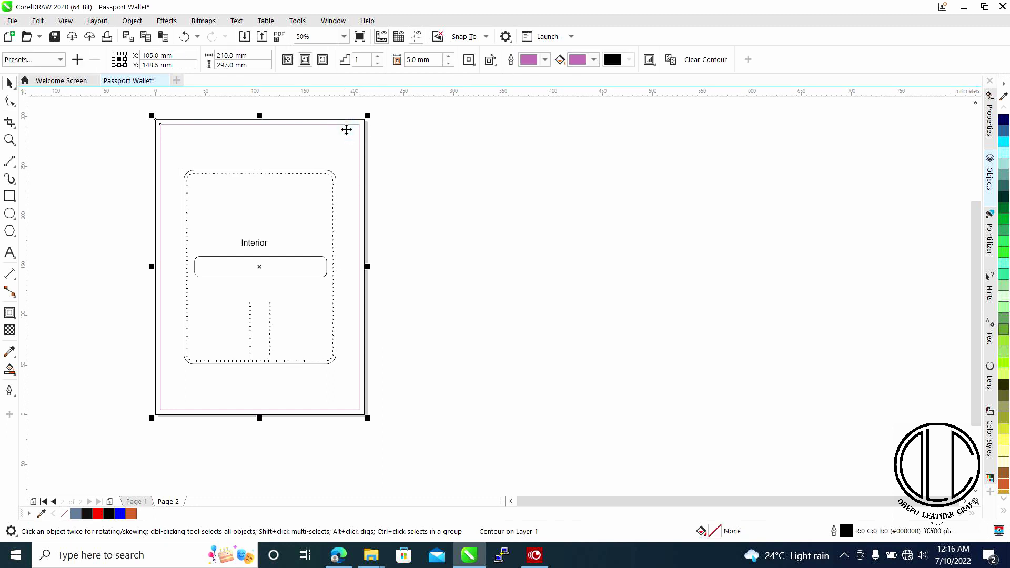
{"action": "key", "text": "Delete"}
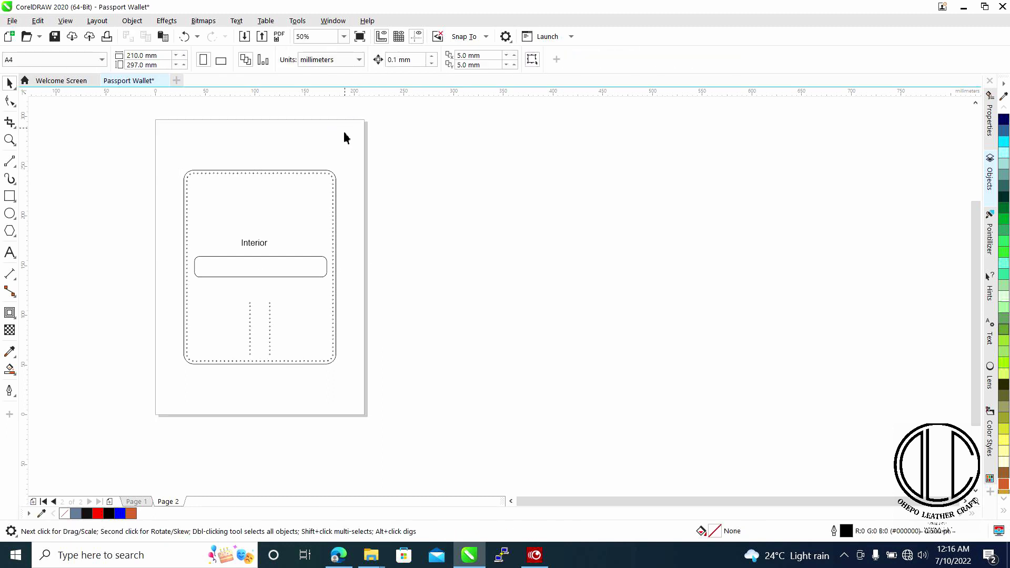
{"action": "left_click", "coordinate": [138, 502]}
{"action": "left_click", "coordinate": [346, 140]}
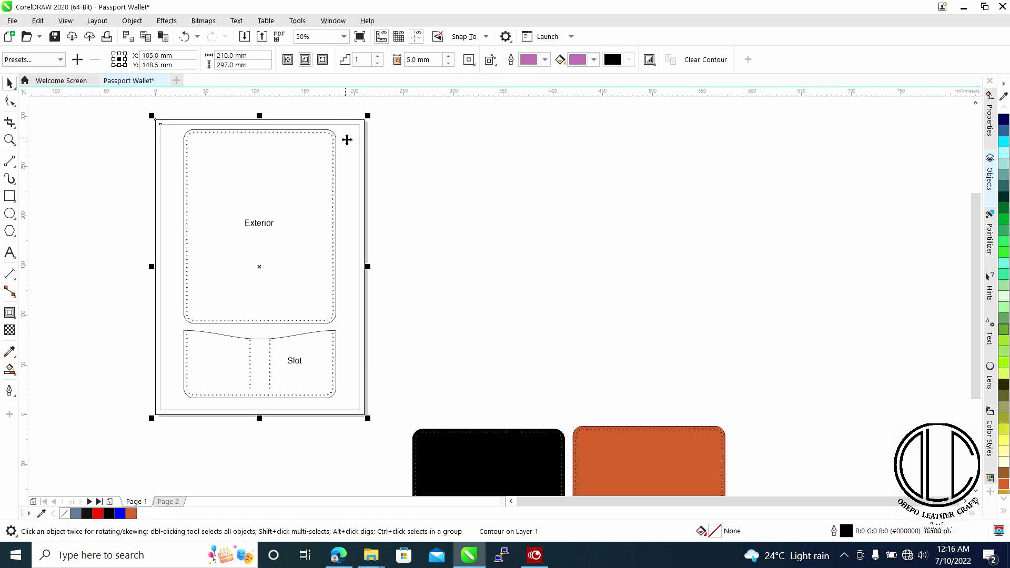
{"action": "key", "text": "Delete"}
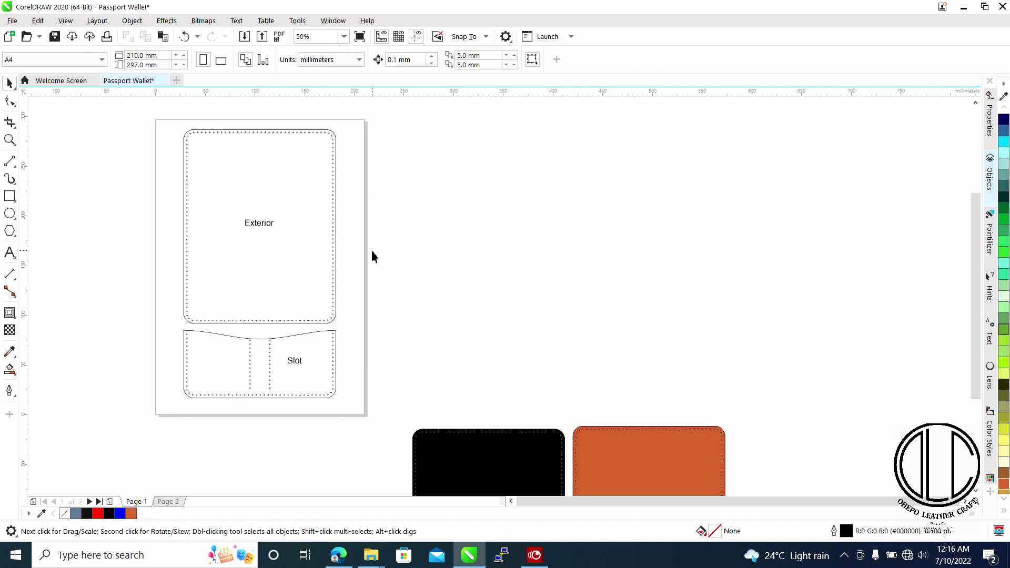
Save the drawing as Passport Wallet in CDR format, version 22.0 (2020), in the Documents folder.
{"action": "scroll", "coordinate": [489, 344], "scroll_direction": "down", "scroll_amount": 1}
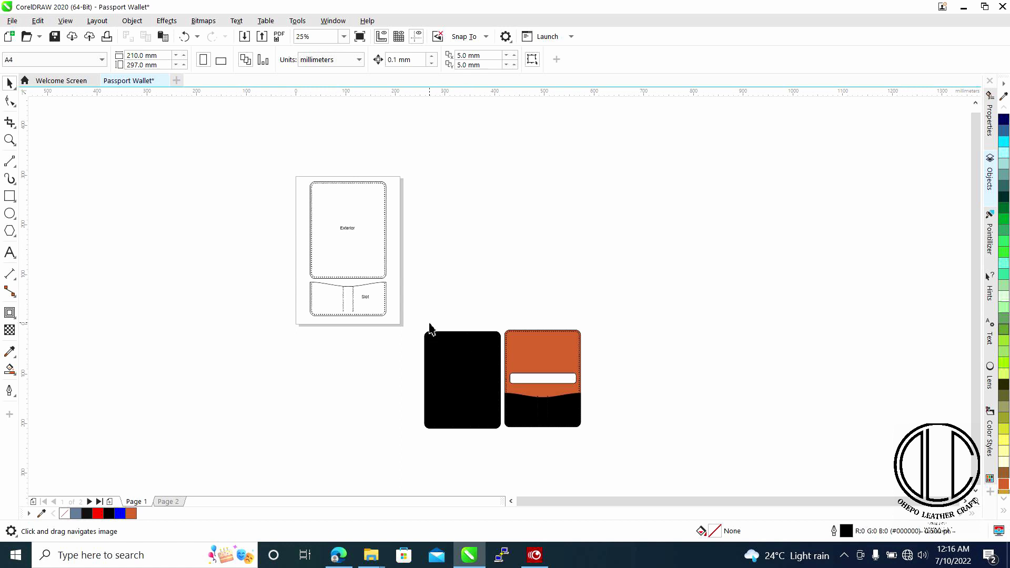
{"action": "left_click_drag", "start_coordinate": [396, 233], "coordinate": [402, 298]}
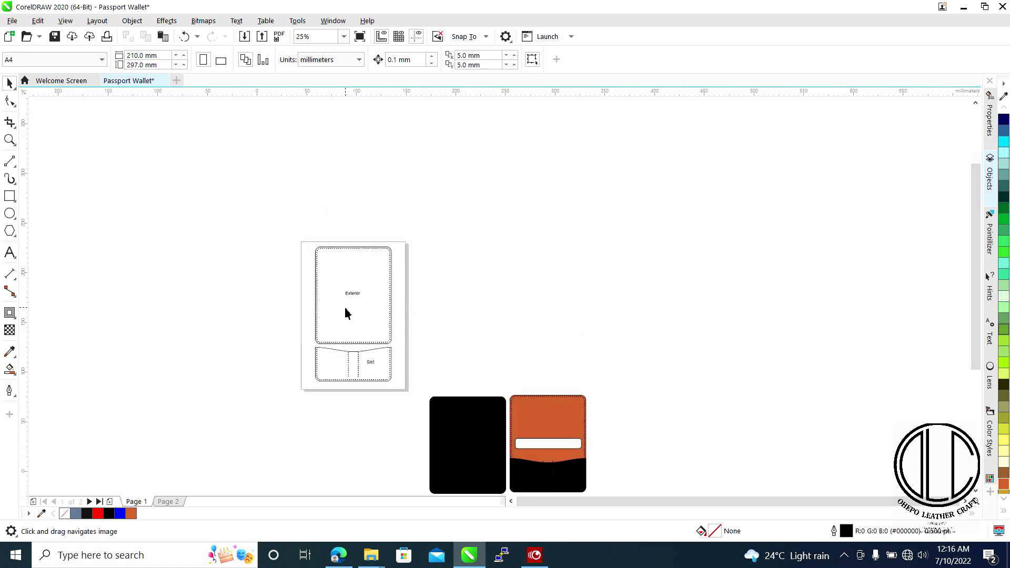
{"action": "scroll", "coordinate": [346, 313], "scroll_direction": "up", "scroll_amount": 1}
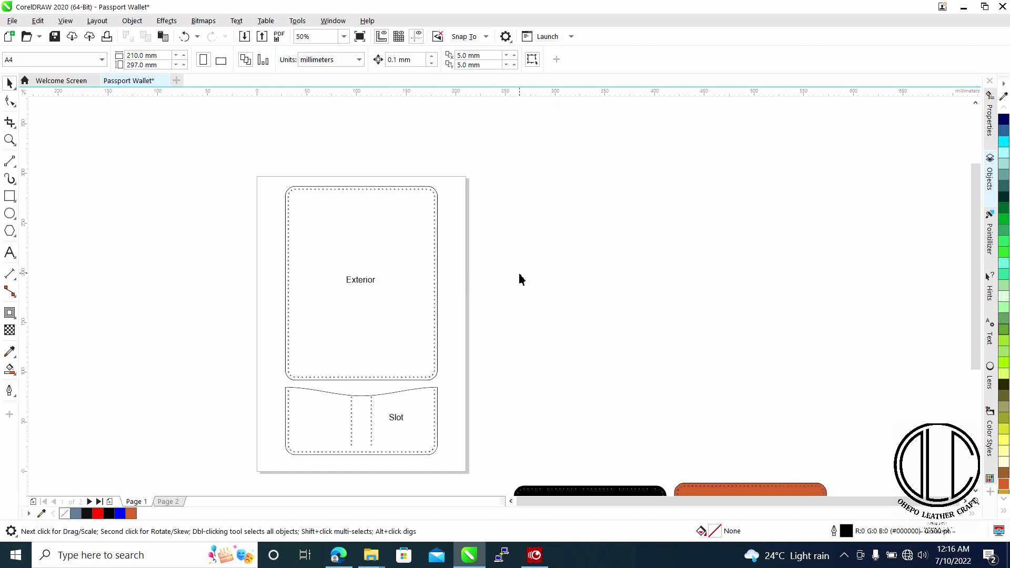
{"action": "key", "text": "ctrl+s"}
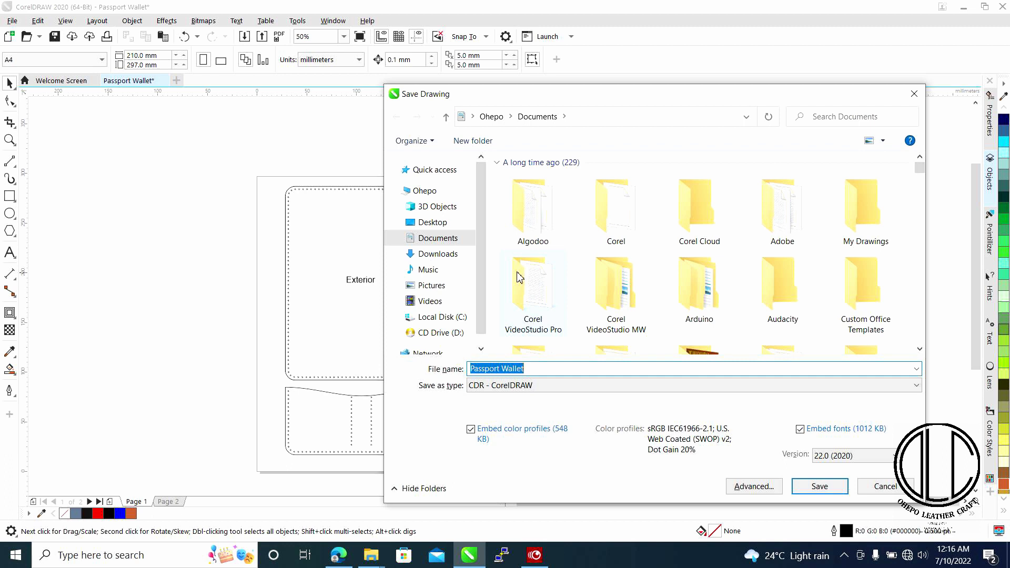
{"action": "key", "text": "End"}
{"action": "left_click", "coordinate": [824, 489]}
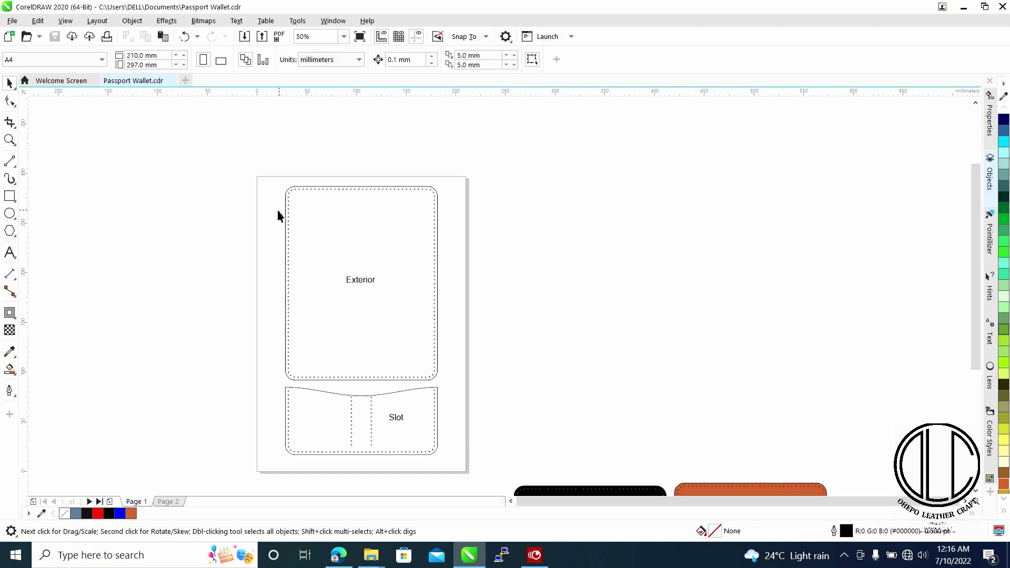
{"action": "key", "text": "ctrl+s"}
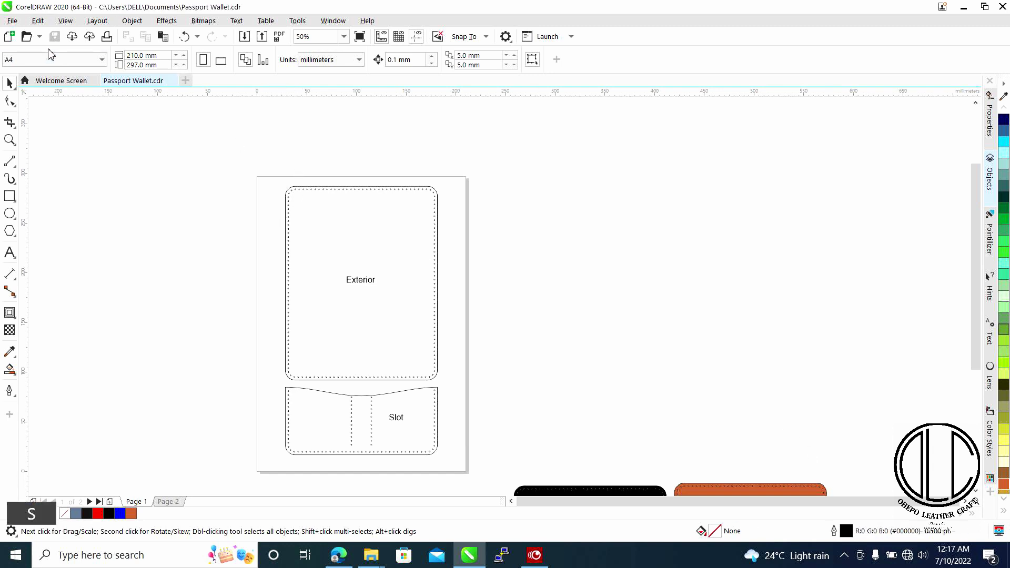
Export pages 1-2 of the drawing as a PDF named Passport Wallet in the Documents folder.
{"action": "left_click", "coordinate": [12, 21]}
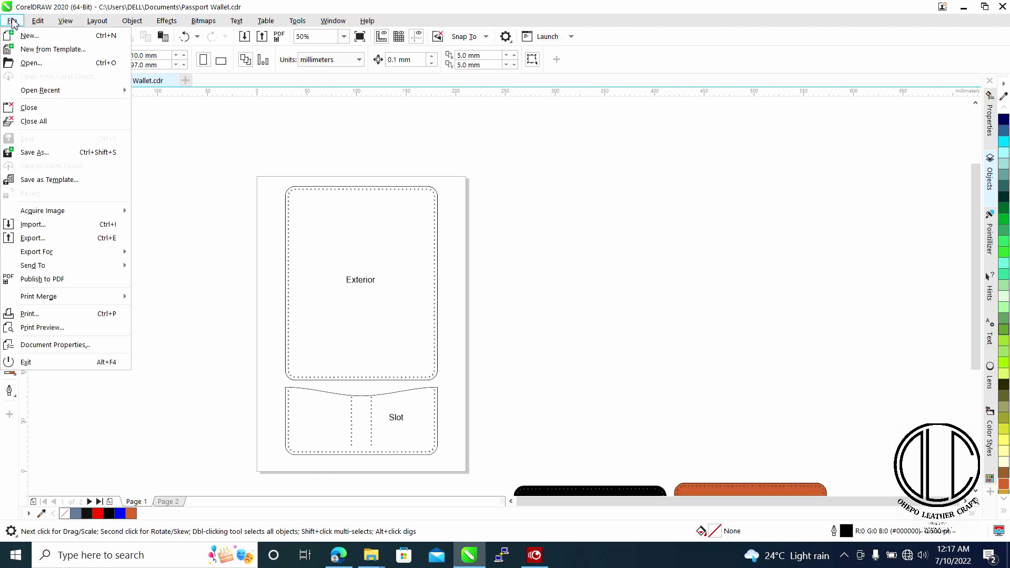
{"action": "left_click", "coordinate": [39, 239]}
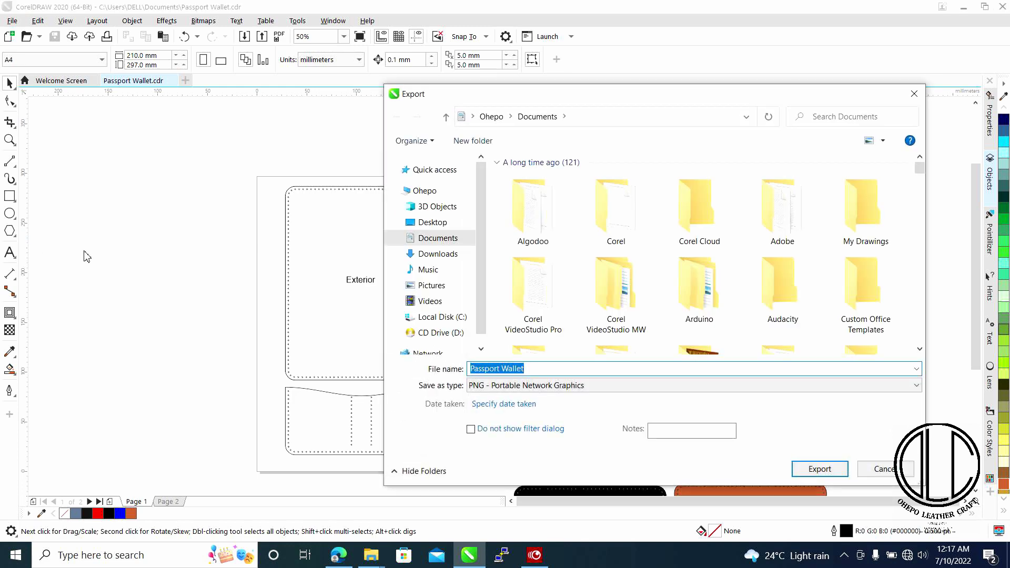
{"action": "left_click", "coordinate": [609, 387]}
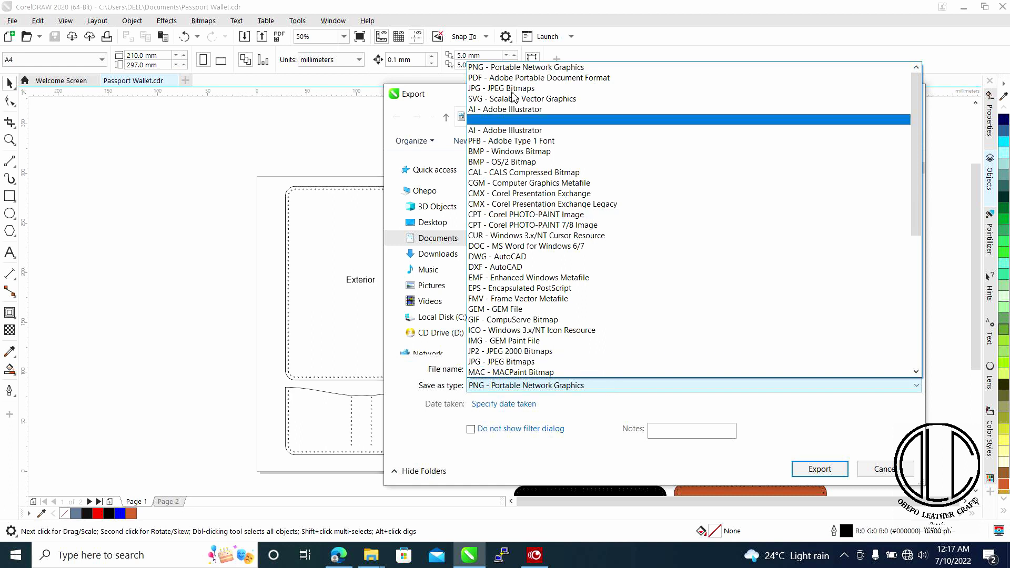
{"action": "left_click", "coordinate": [505, 78]}
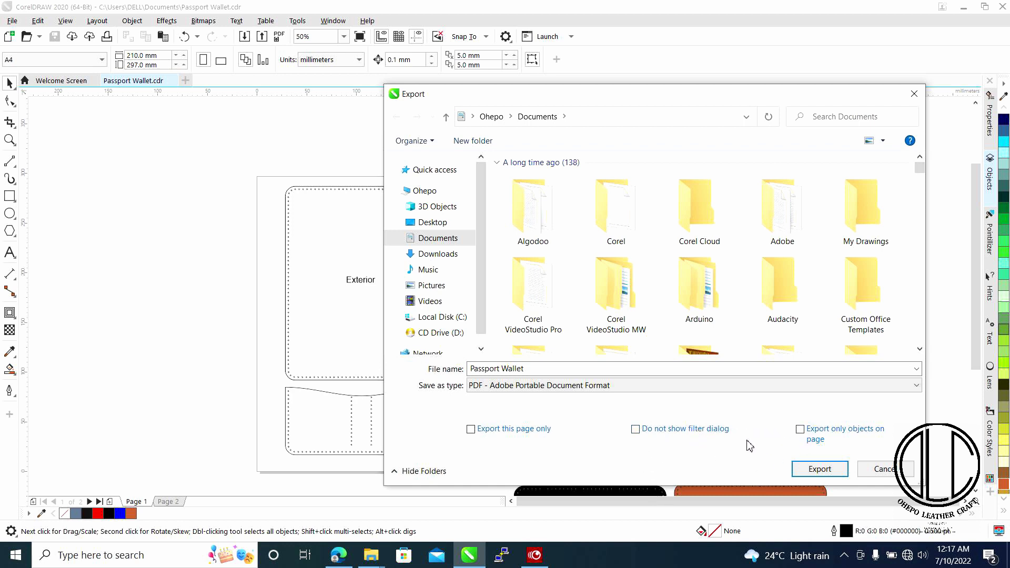
{"action": "left_click", "coordinate": [826, 470]}
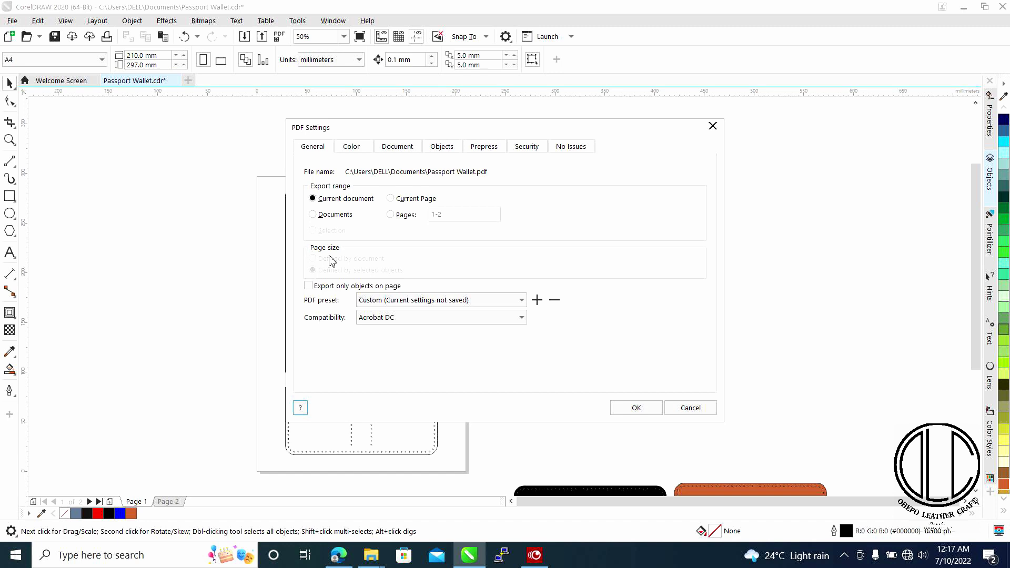
{"action": "left_click", "coordinate": [390, 215]}
{"action": "left_click", "coordinate": [436, 216]}
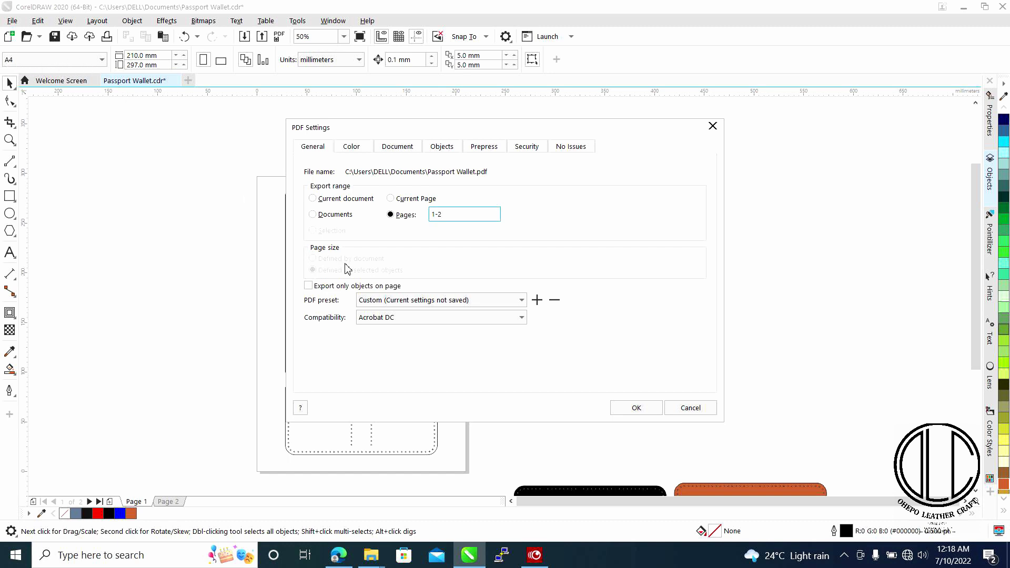
{"action": "left_click", "coordinate": [643, 408]}
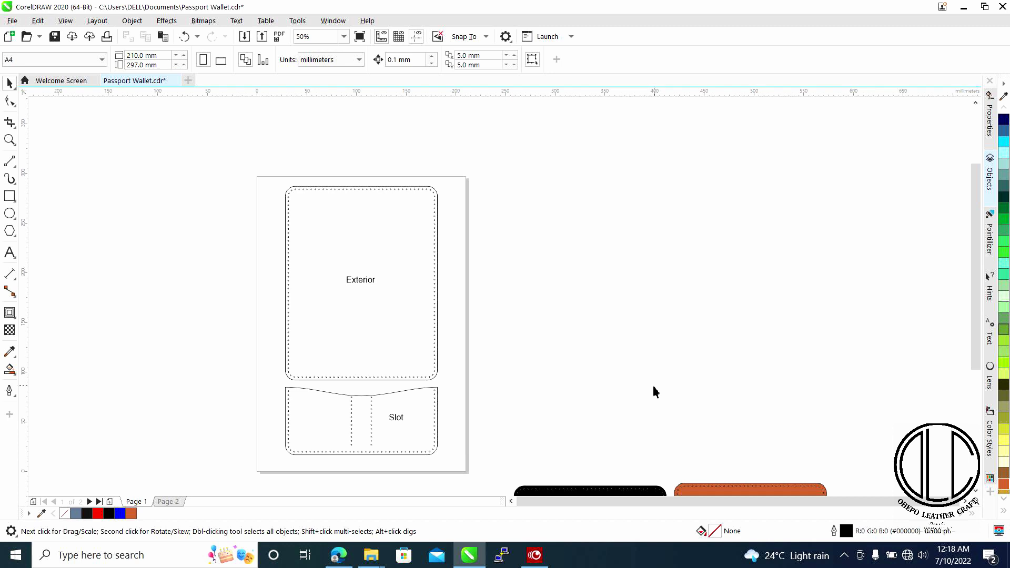
Open the exported Passport Wallet PDF from the Documents folder in File Explorer and check the panels on both pages.
{"action": "left_click", "coordinate": [381, 558]}
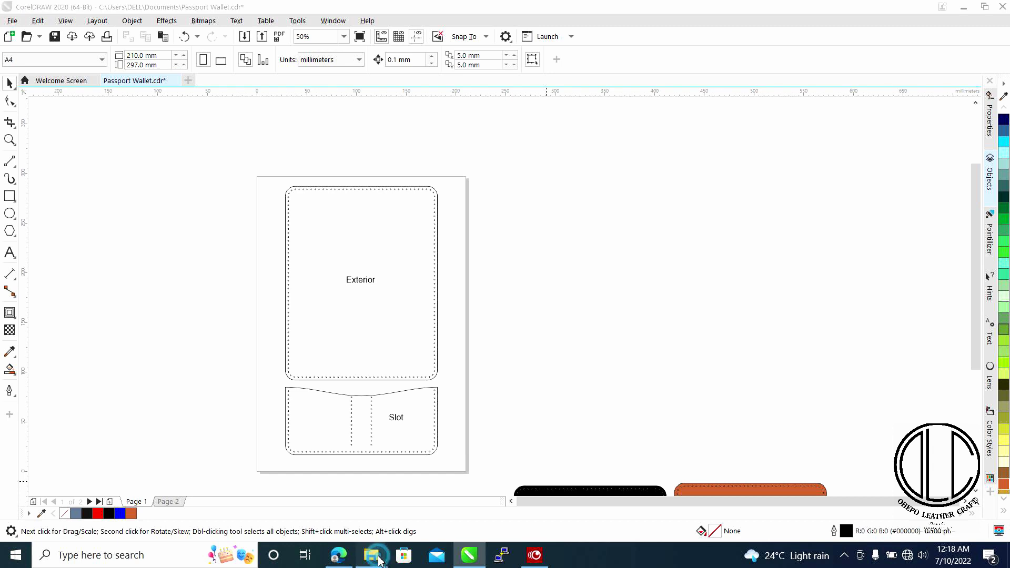
{"action": "left_click", "coordinate": [88, 501]}
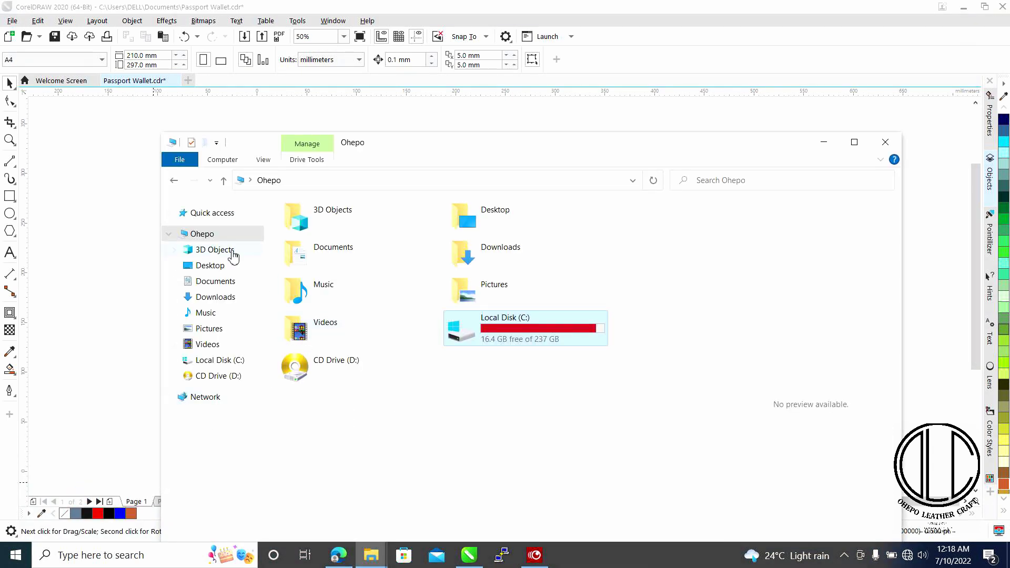
{"action": "left_click", "coordinate": [217, 283]}
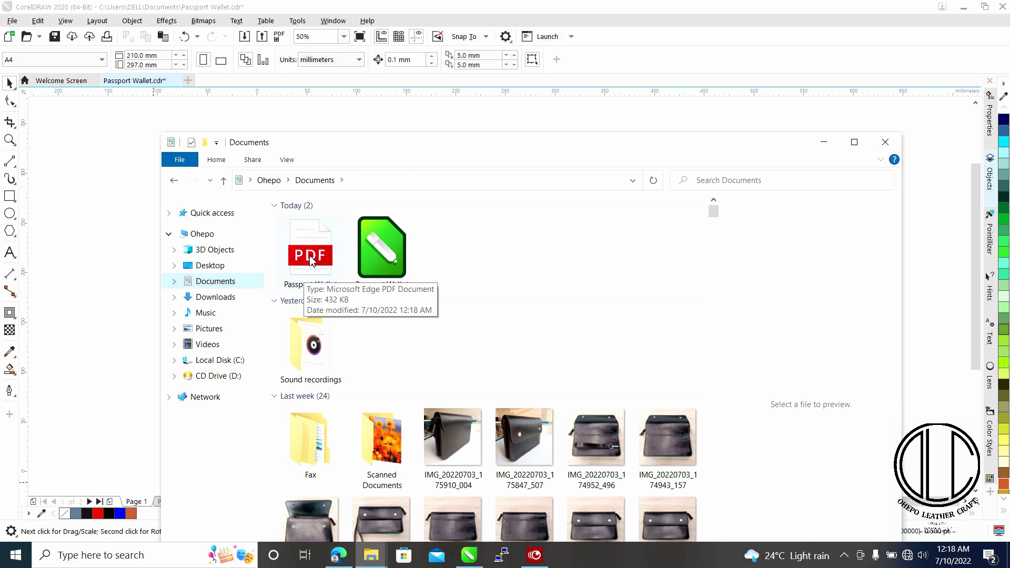
{"action": "double_click", "coordinate": [313, 262]}
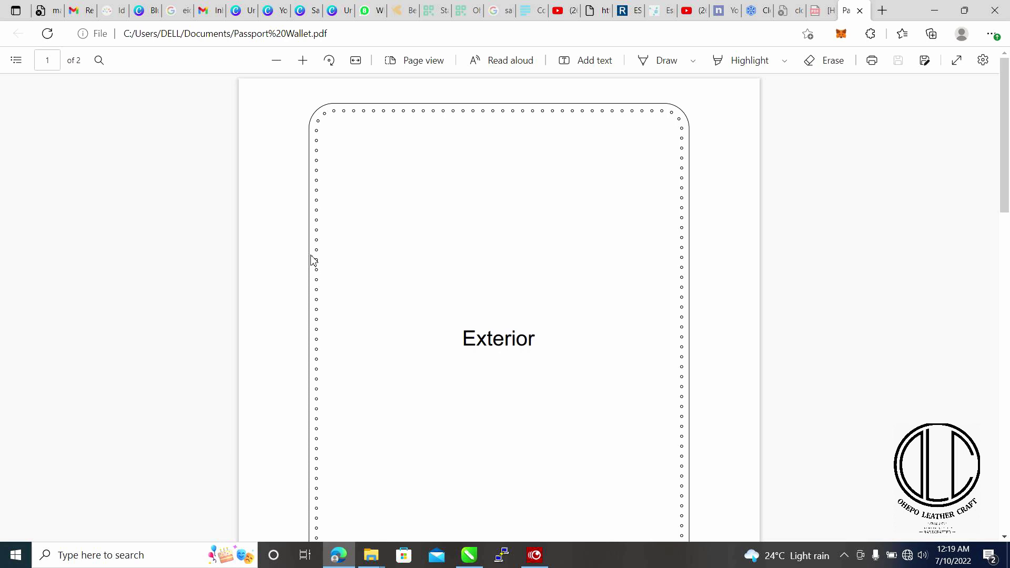
{"action": "scroll", "coordinate": [472, 389], "scroll_direction": "down", "scroll_amount": 5}
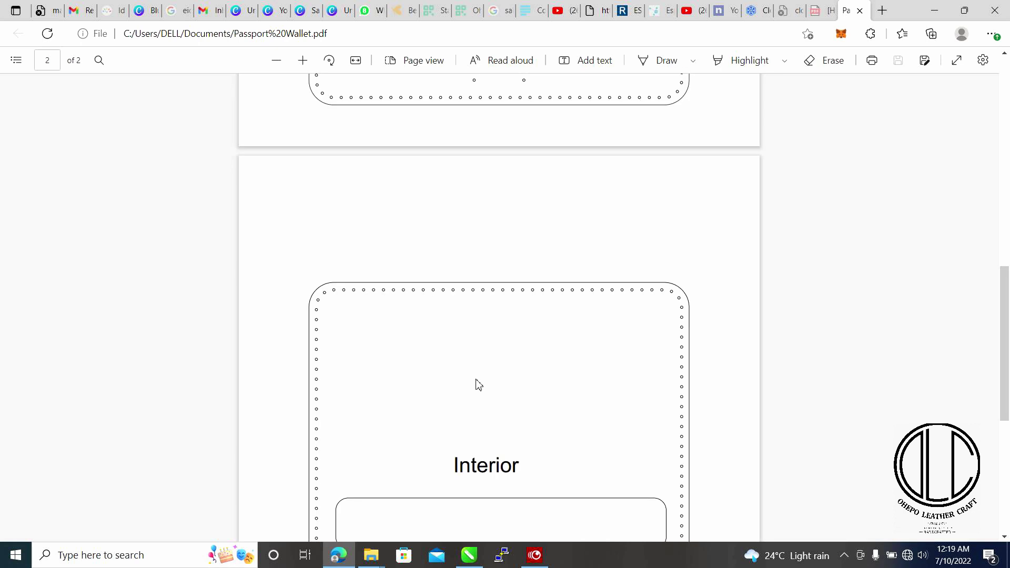
{"action": "scroll", "coordinate": [478, 385], "scroll_direction": "down", "scroll_amount": 5}
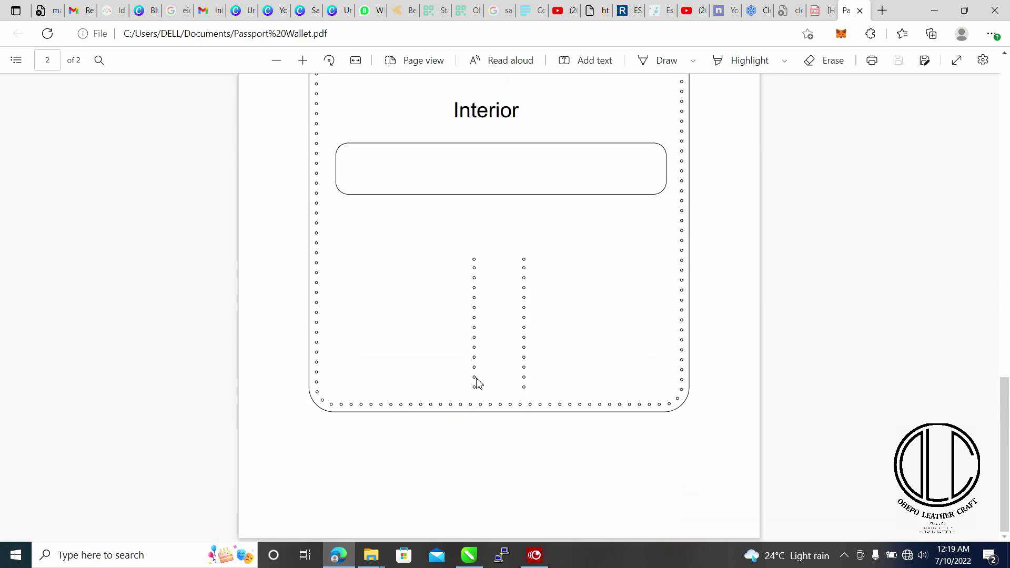
{"action": "scroll", "coordinate": [478, 384], "scroll_direction": "up", "scroll_amount": 10}
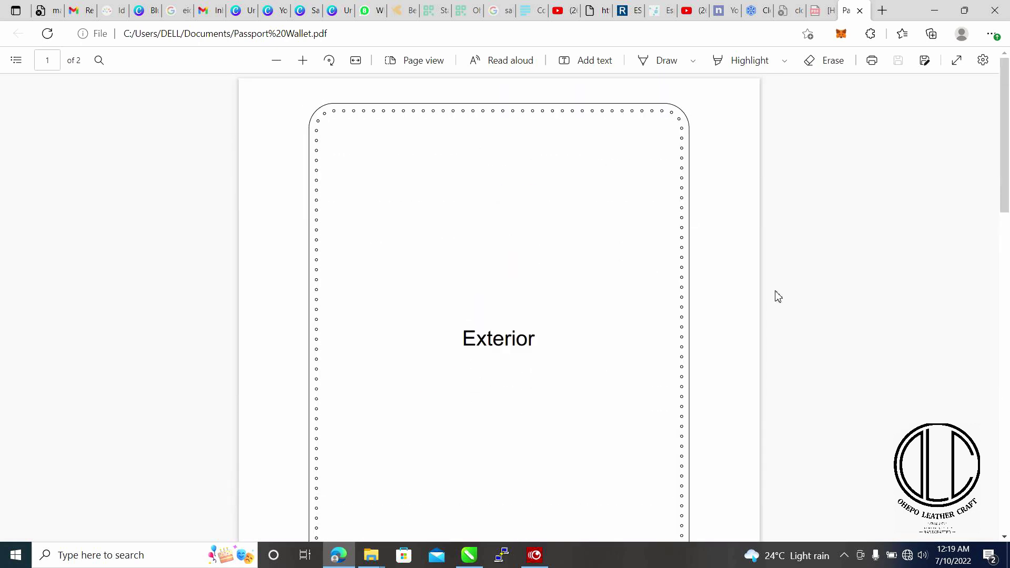
Examine the PDF's print settings, including the additional settings and the available printers, and close them without printing.
{"action": "left_click", "coordinate": [872, 61]}
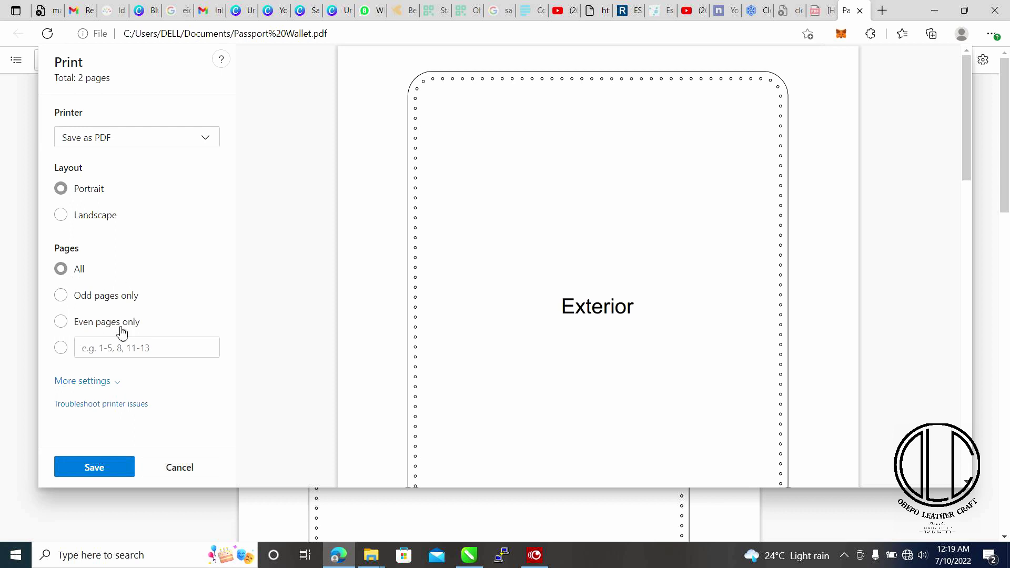
{"action": "left_click", "coordinate": [100, 386]}
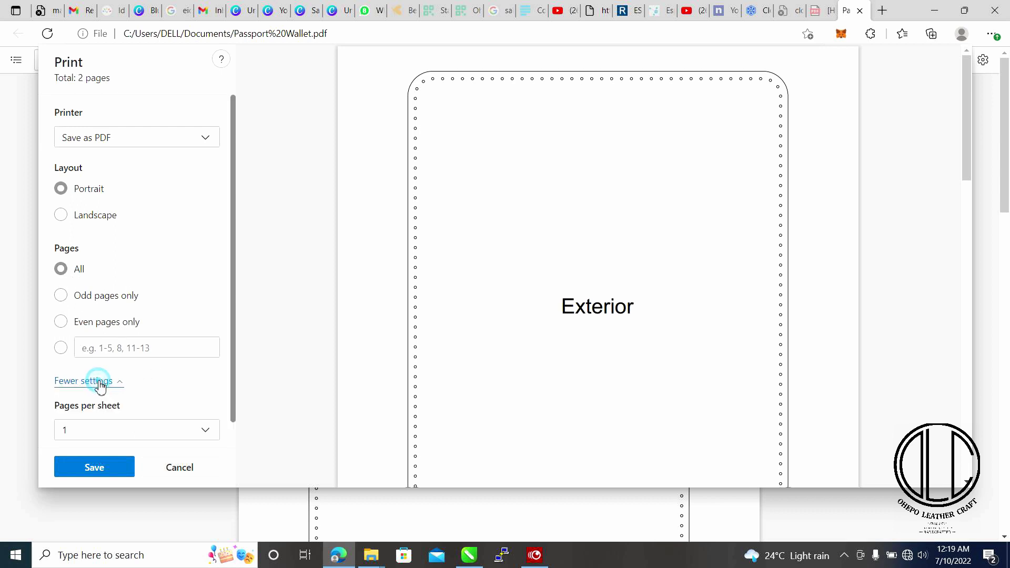
{"action": "scroll", "coordinate": [108, 368], "scroll_direction": "down", "scroll_amount": 1}
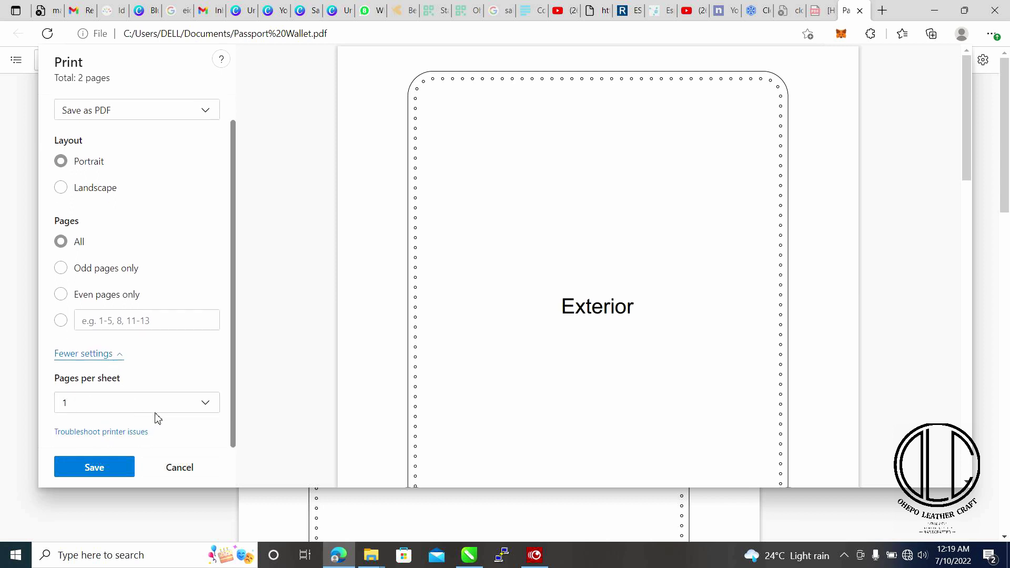
{"action": "scroll", "coordinate": [169, 120], "scroll_direction": "up", "scroll_amount": 1}
{"action": "left_click", "coordinate": [169, 140]}
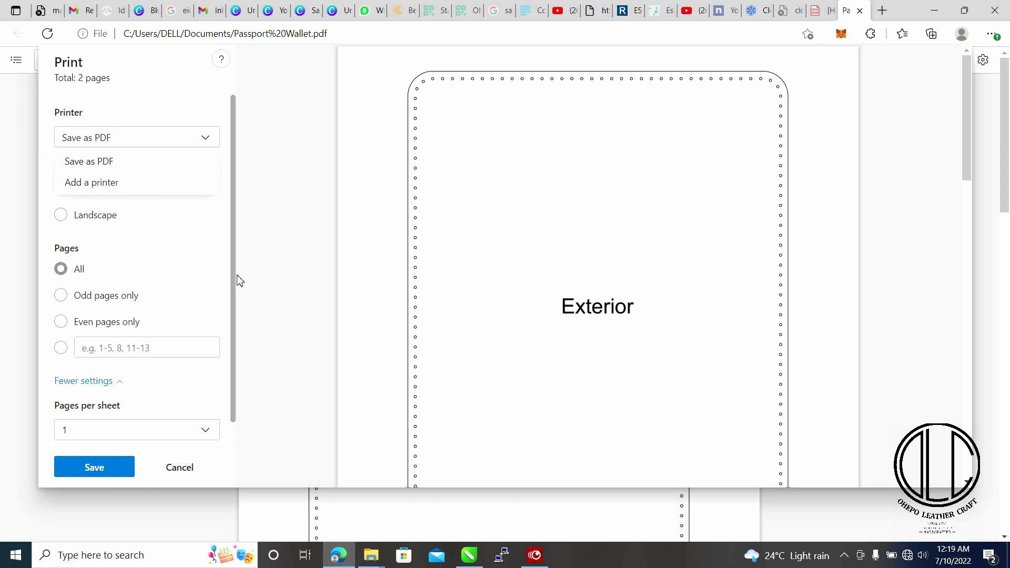
{"action": "left_click", "coordinate": [203, 253]}
{"action": "scroll", "coordinate": [154, 280], "scroll_direction": "down", "scroll_amount": 1}
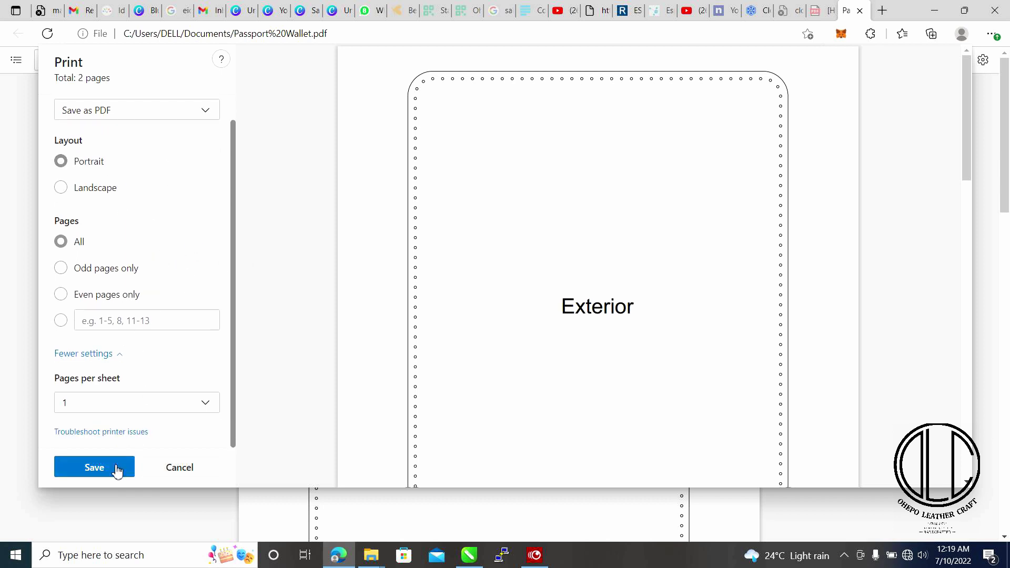
{"action": "left_click", "coordinate": [175, 112]}
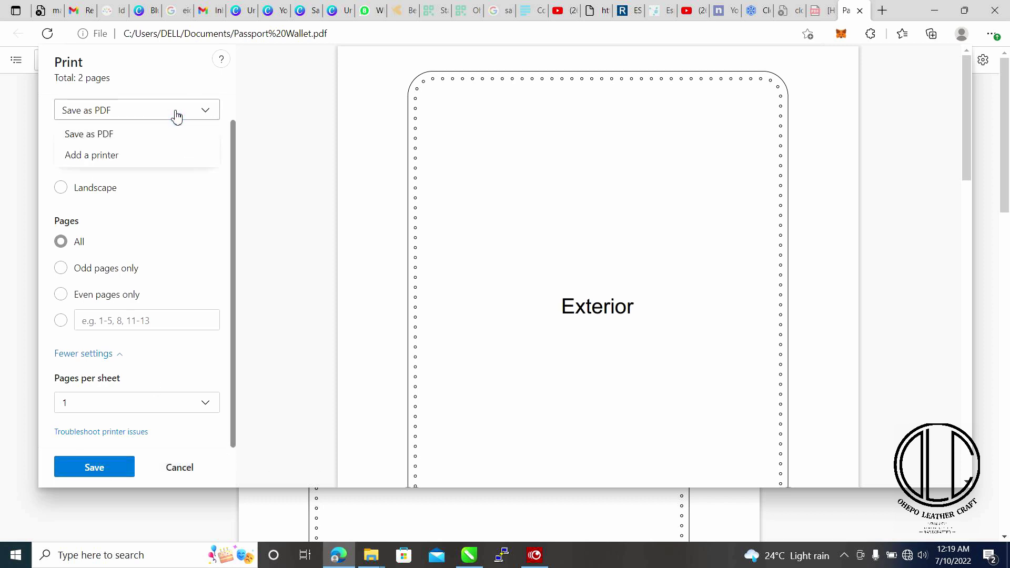
{"action": "left_click", "coordinate": [175, 248]}
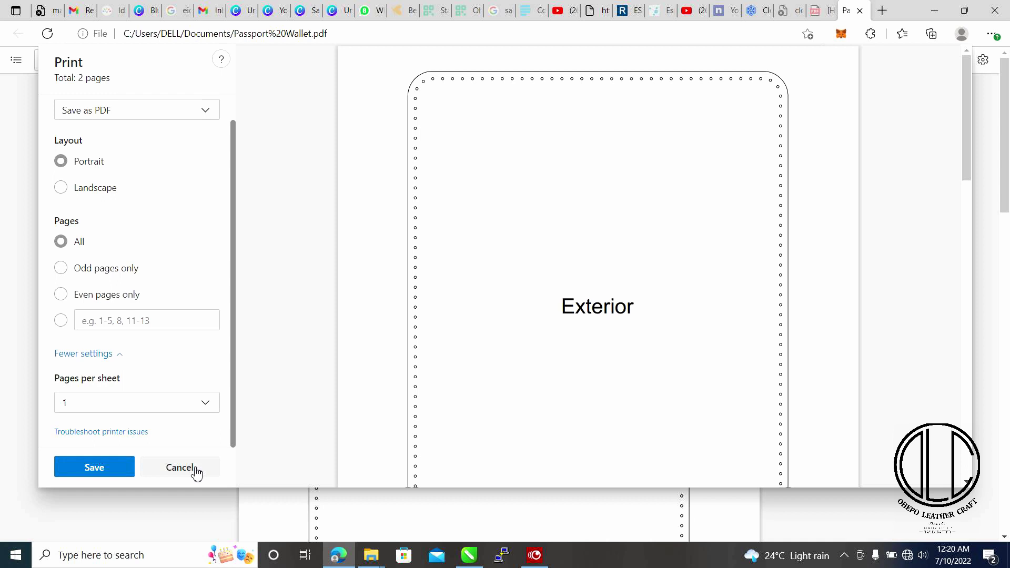
{"action": "left_click", "coordinate": [180, 468]}
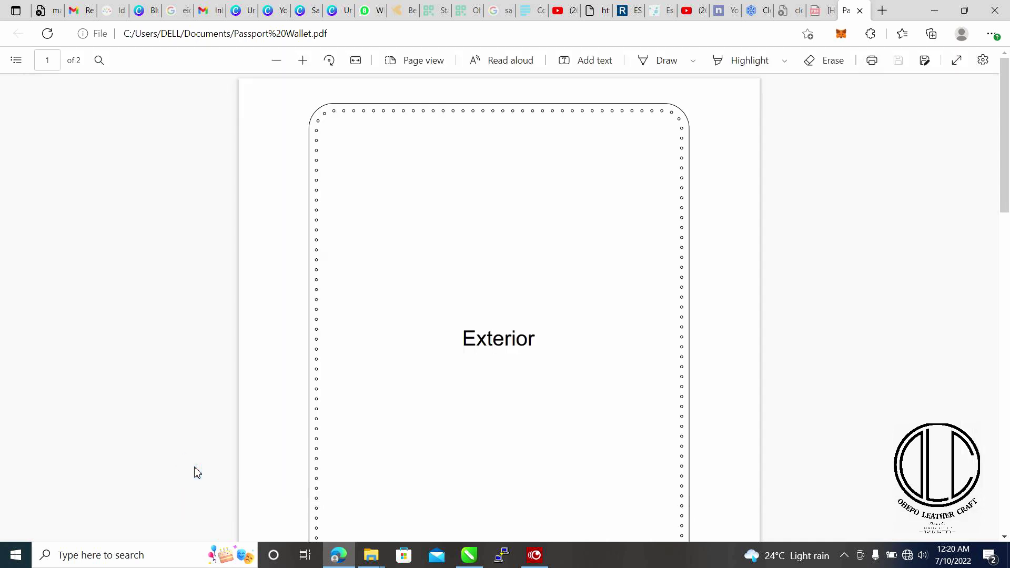
{"action": "left_click", "coordinate": [371, 555]}
{"action": "left_click", "coordinate": [87, 502]}
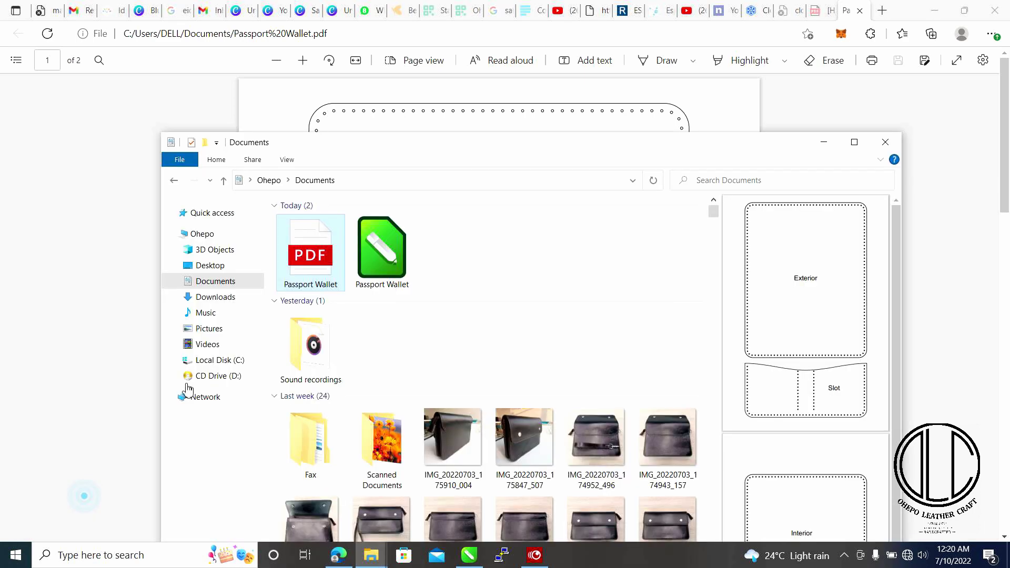
{"action": "right_click", "coordinate": [325, 255]}
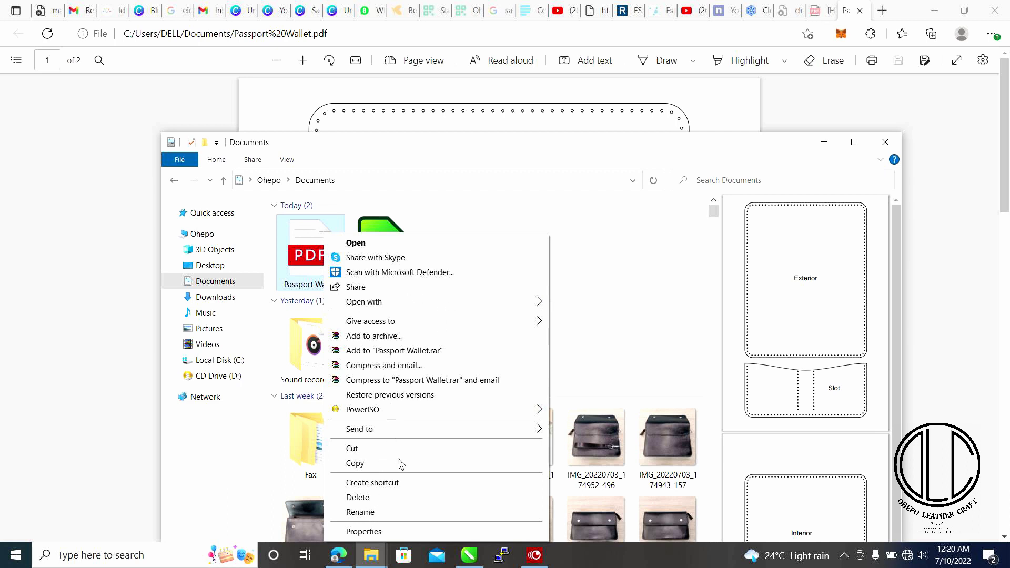
{"action": "left_click", "coordinate": [97, 275]}
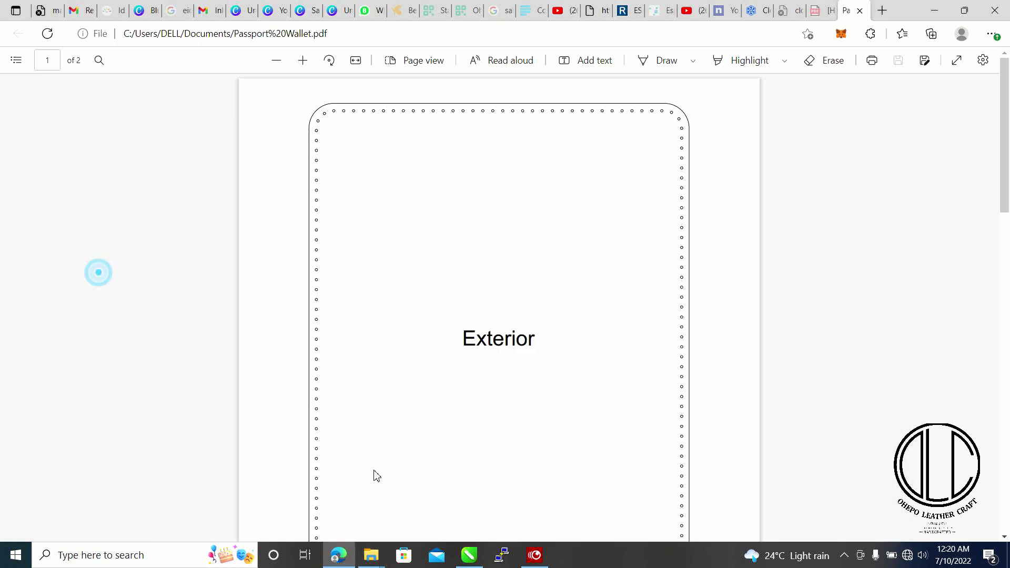
{"action": "left_click", "coordinate": [535, 555]}
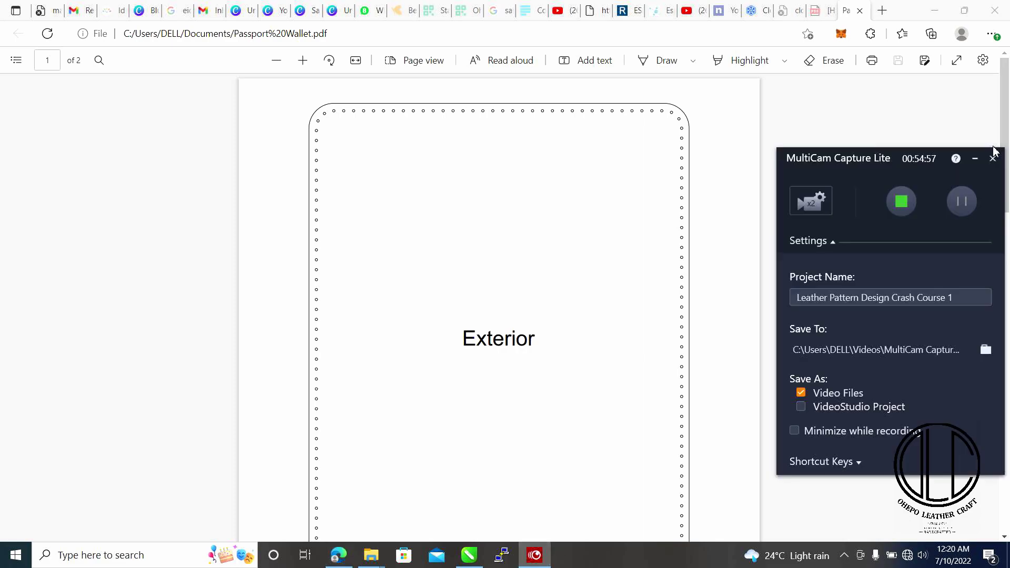